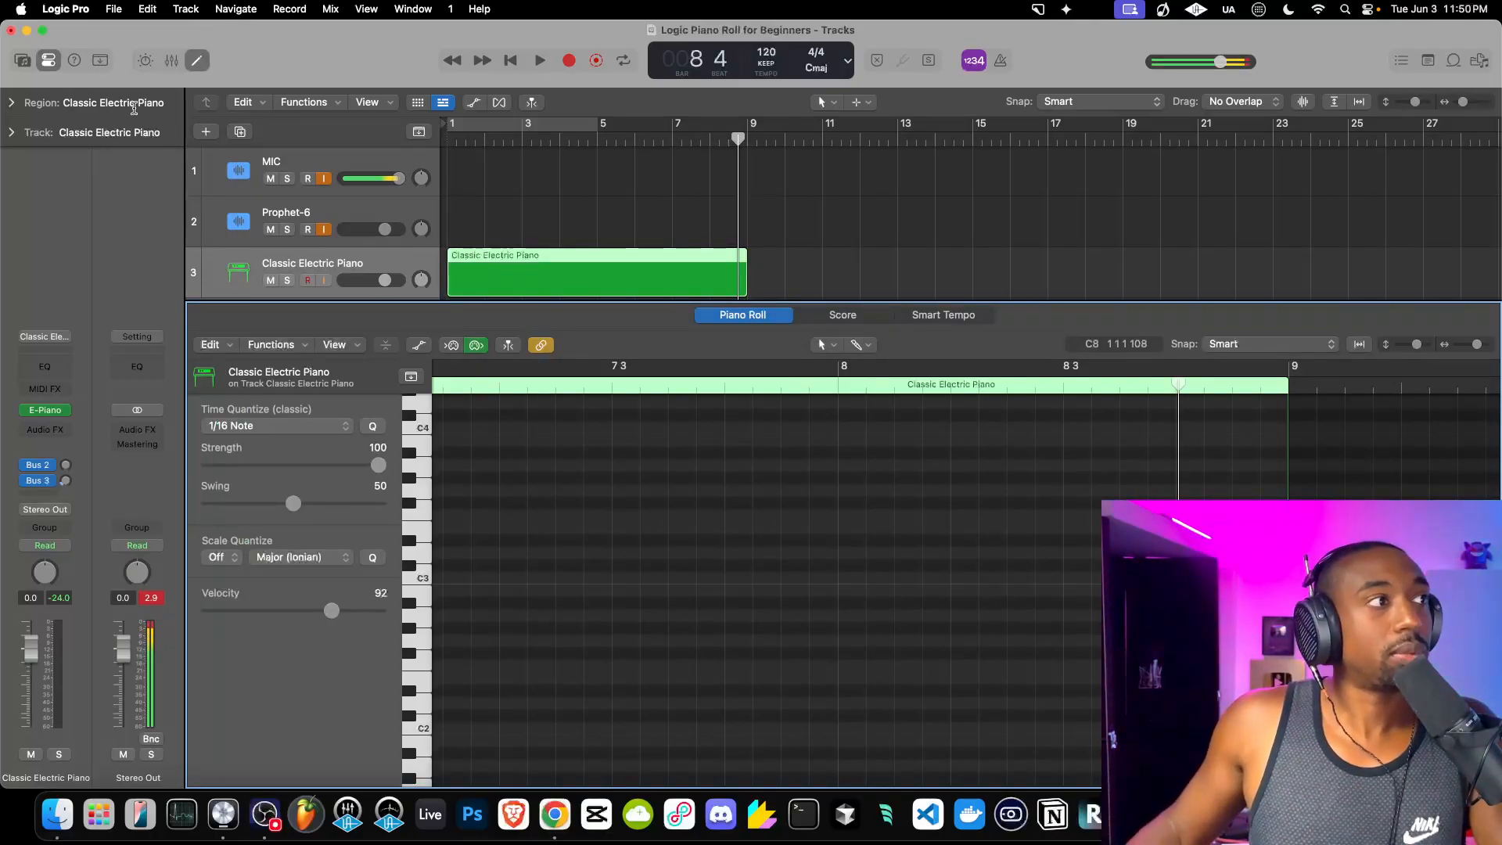
# Hide the inspector and enlarge the Piano Roll, showing the start of the Classic Electric Piano region.
pyautogui.click(47, 61)
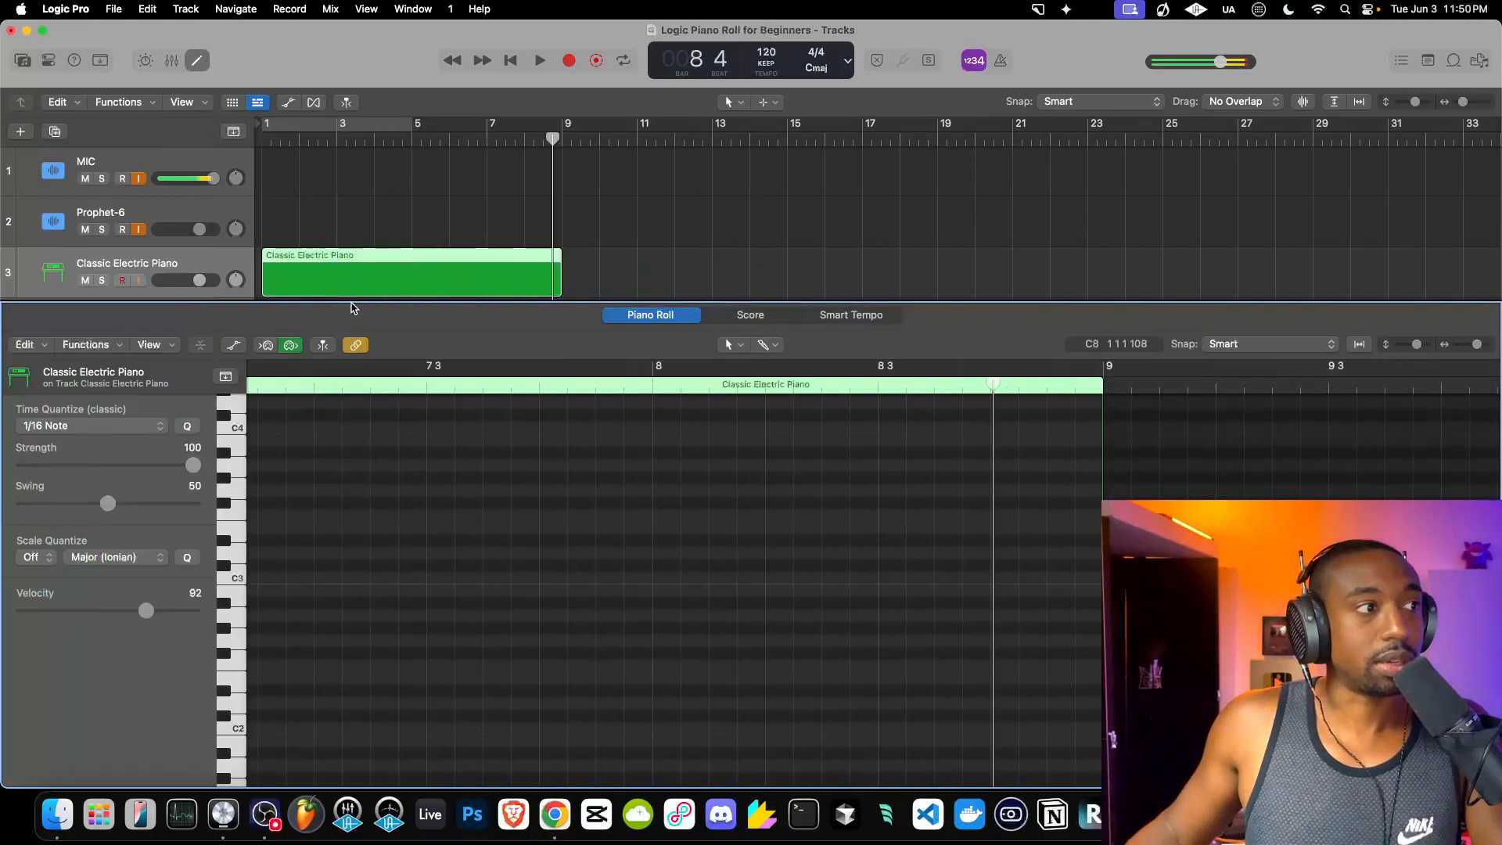
pyautogui.moveTo(352, 308); pyautogui.dragTo(389, 103)
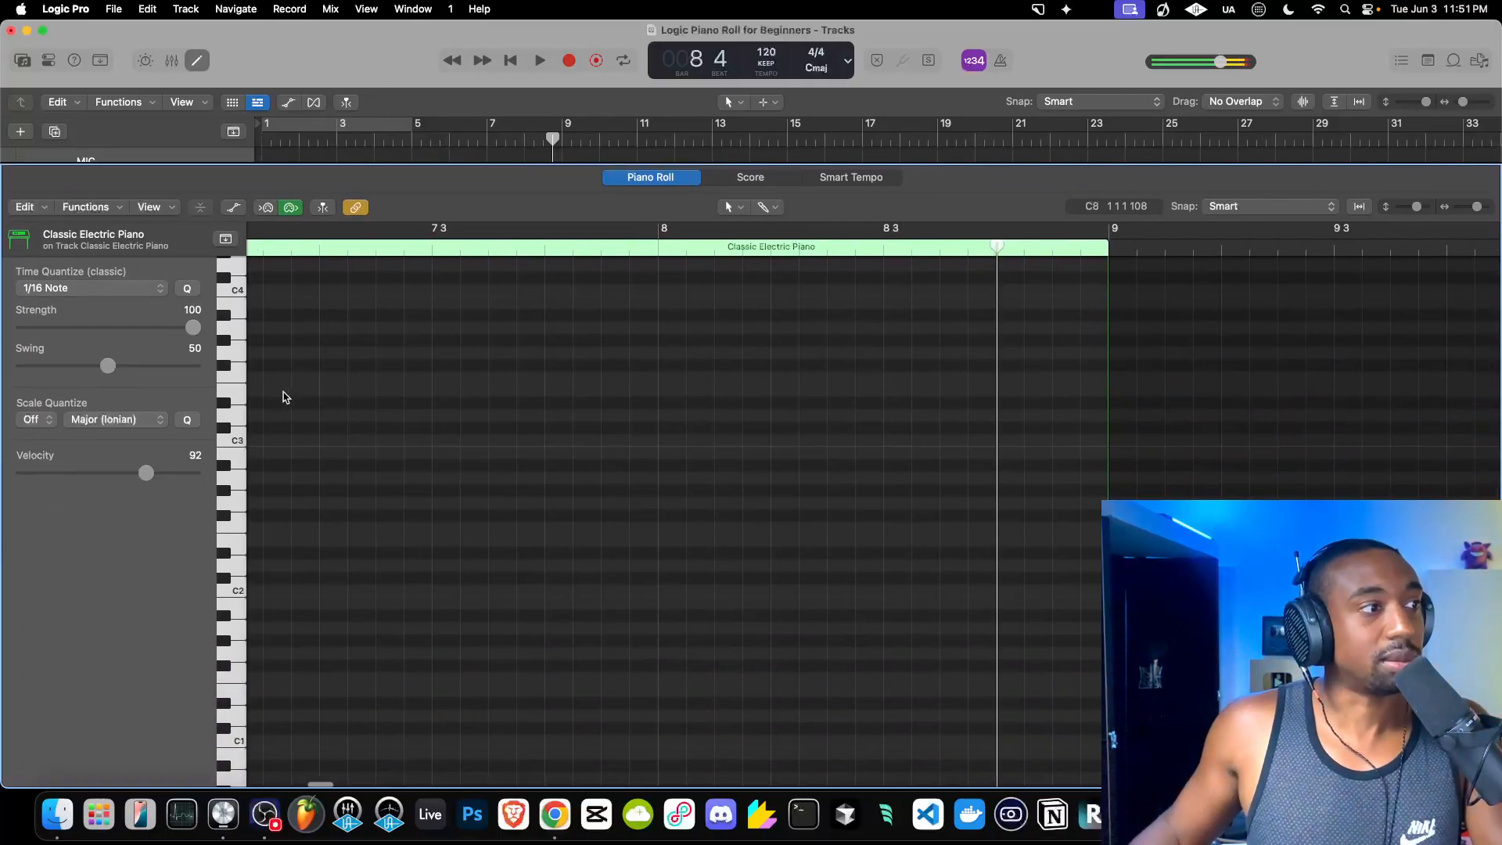
pyautogui.hscroll(-5, 284, 392)
pyautogui.scroll(1, 284, 391)
pyautogui.hscroll(-10, 283, 397)
pyautogui.scroll(1, 283, 396)
pyautogui.hscroll(-15, 284, 397)
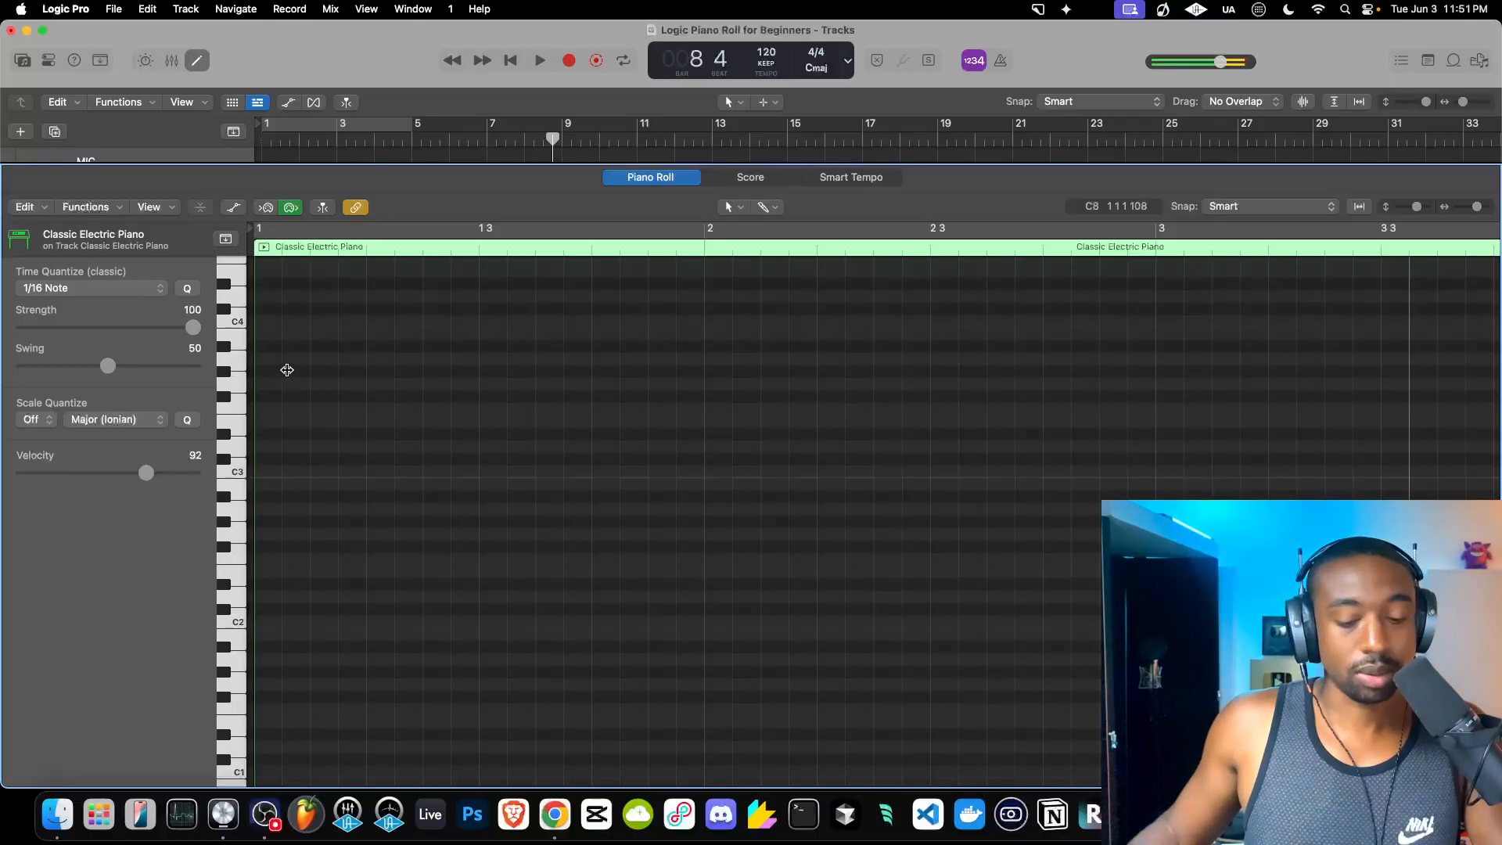
# Choose the Pointer Tool as the Piano Roll's primary tool and the Brush Tool as its Command-click tool.
pyautogui.click(744, 206)
pyautogui.click(744, 207)
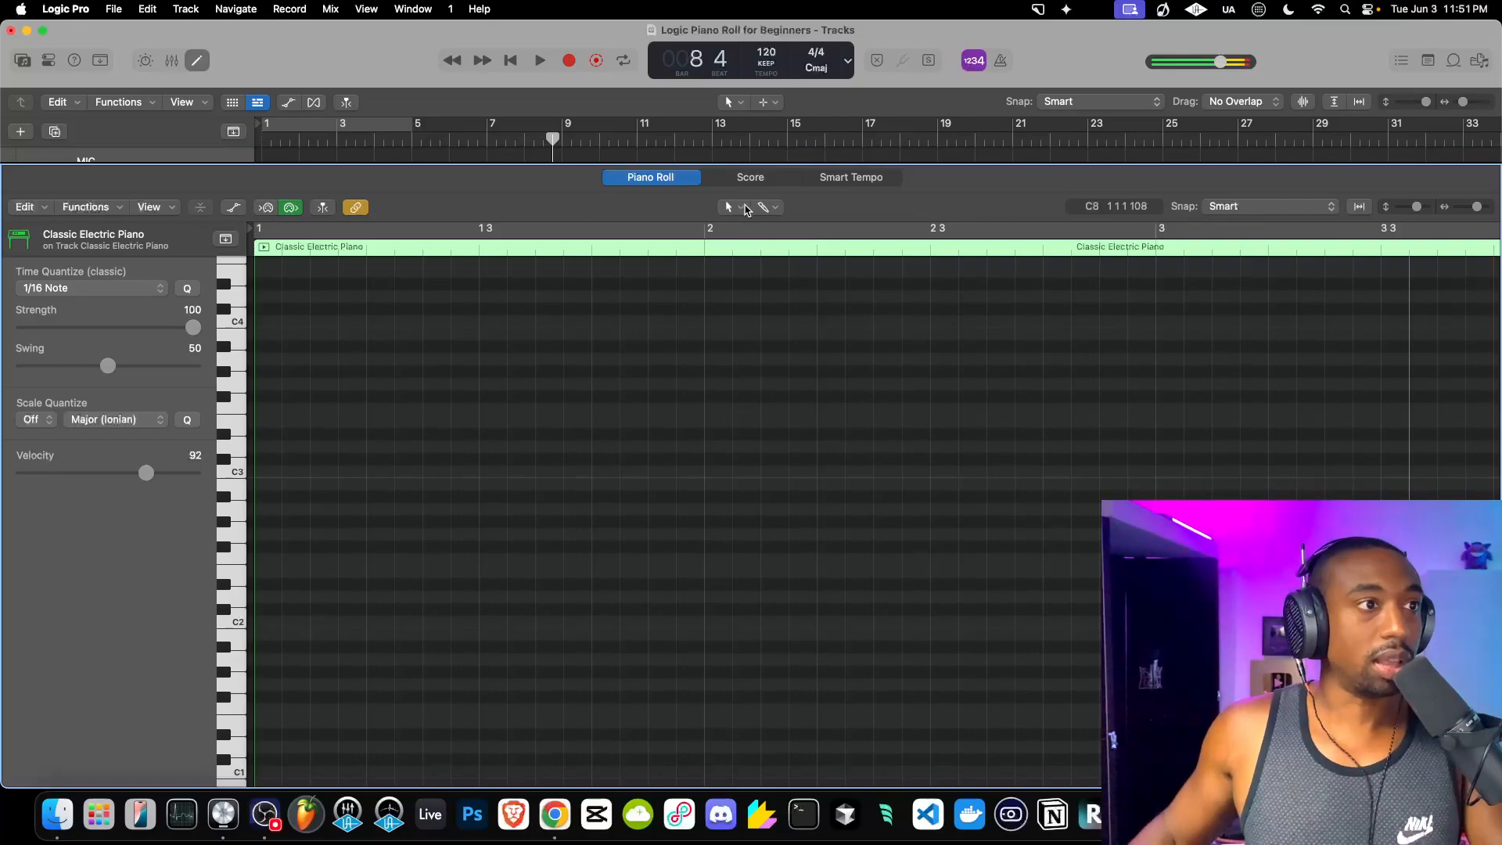
pyautogui.moveTo(641, 336); pyautogui.dragTo(853, 461)
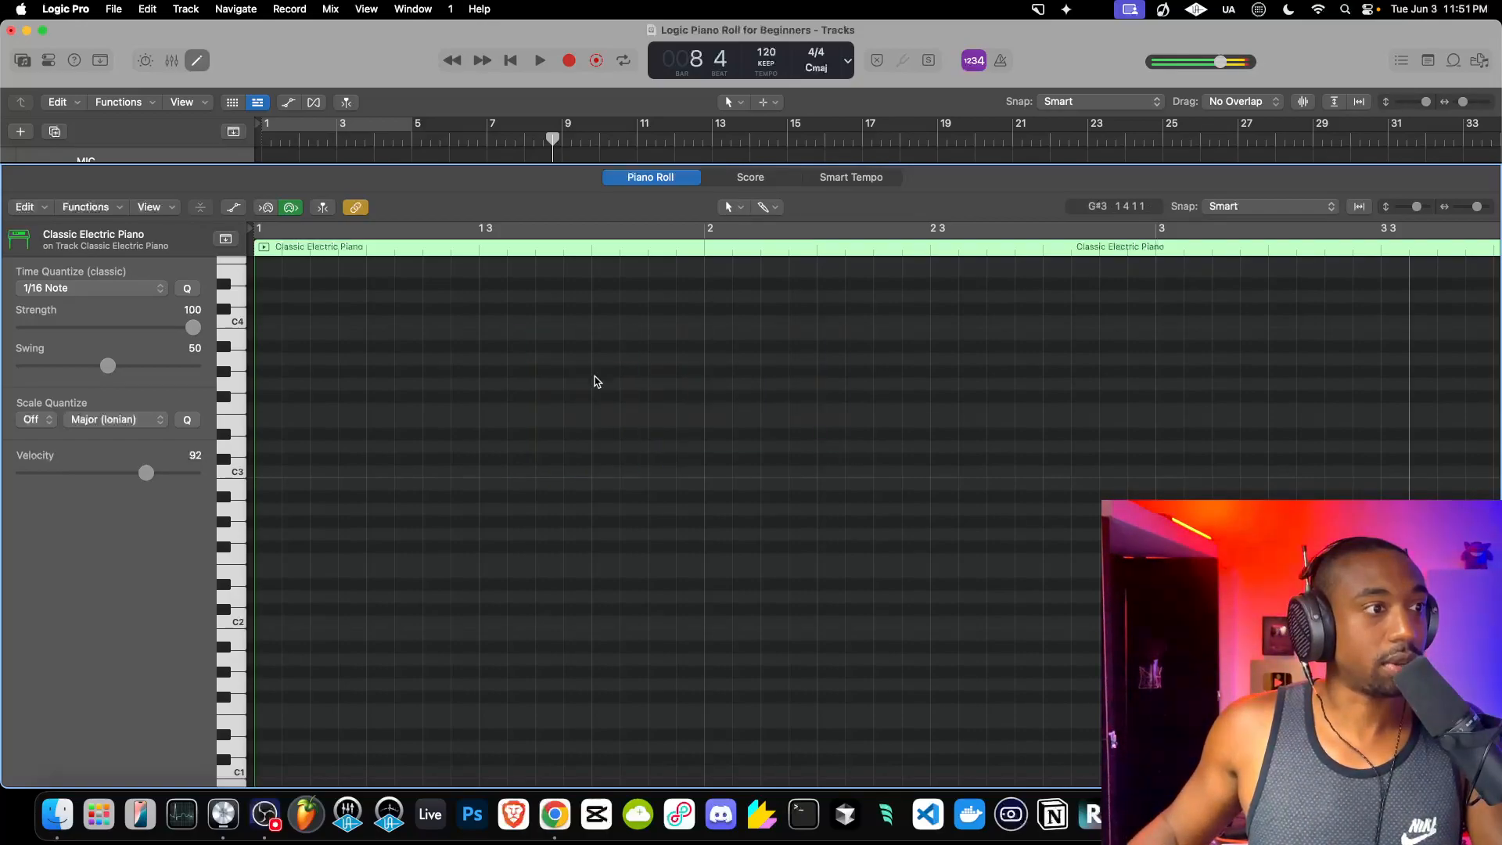
pyautogui.moveTo(715, 274); pyautogui.dragTo(165, 577)
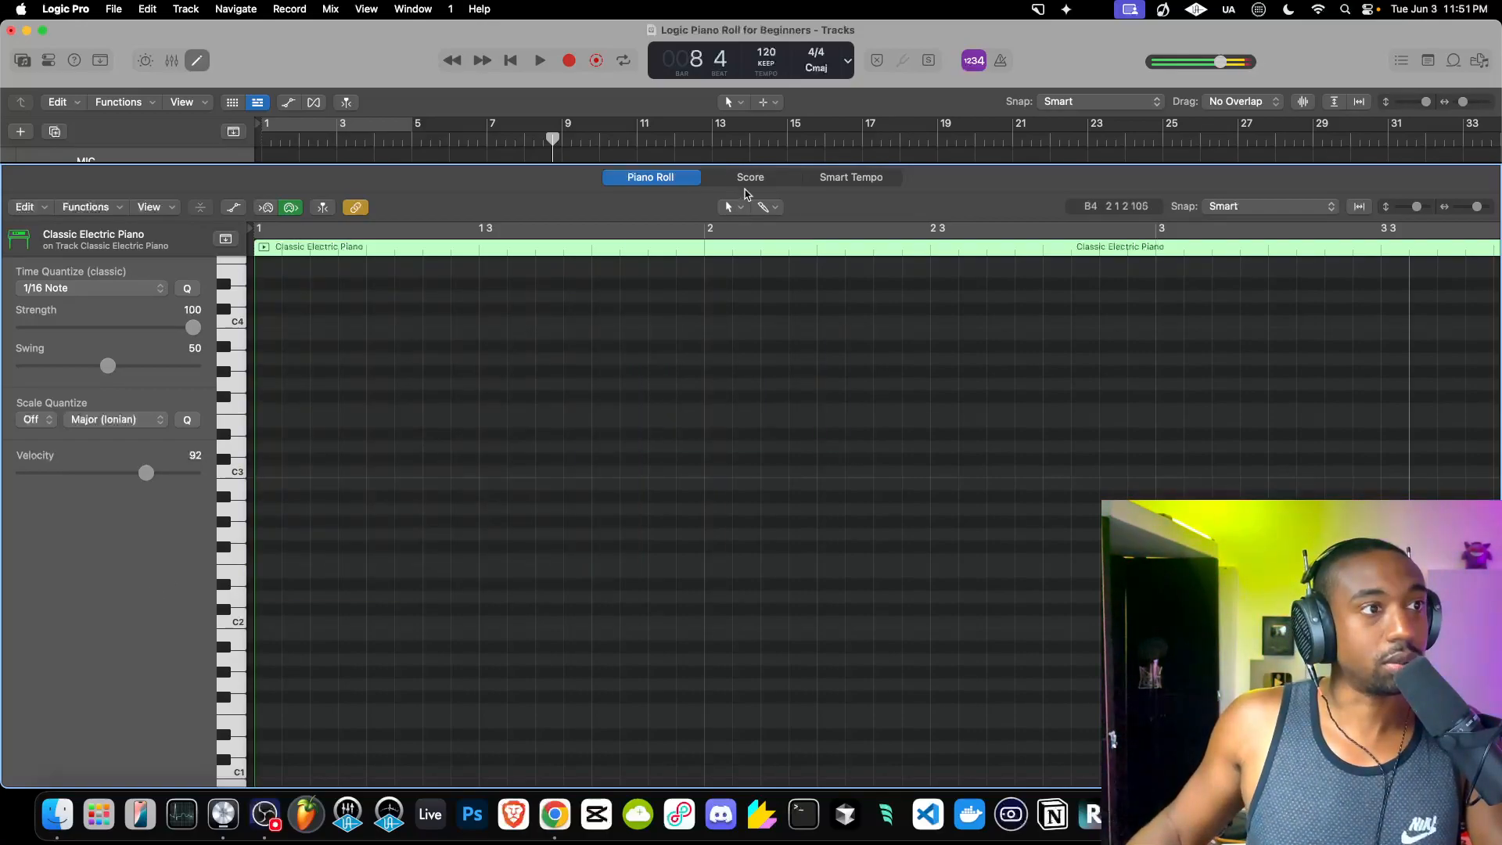
pyautogui.moveTo(713, 320); pyautogui.dragTo(219, 546)
pyautogui.press('t')
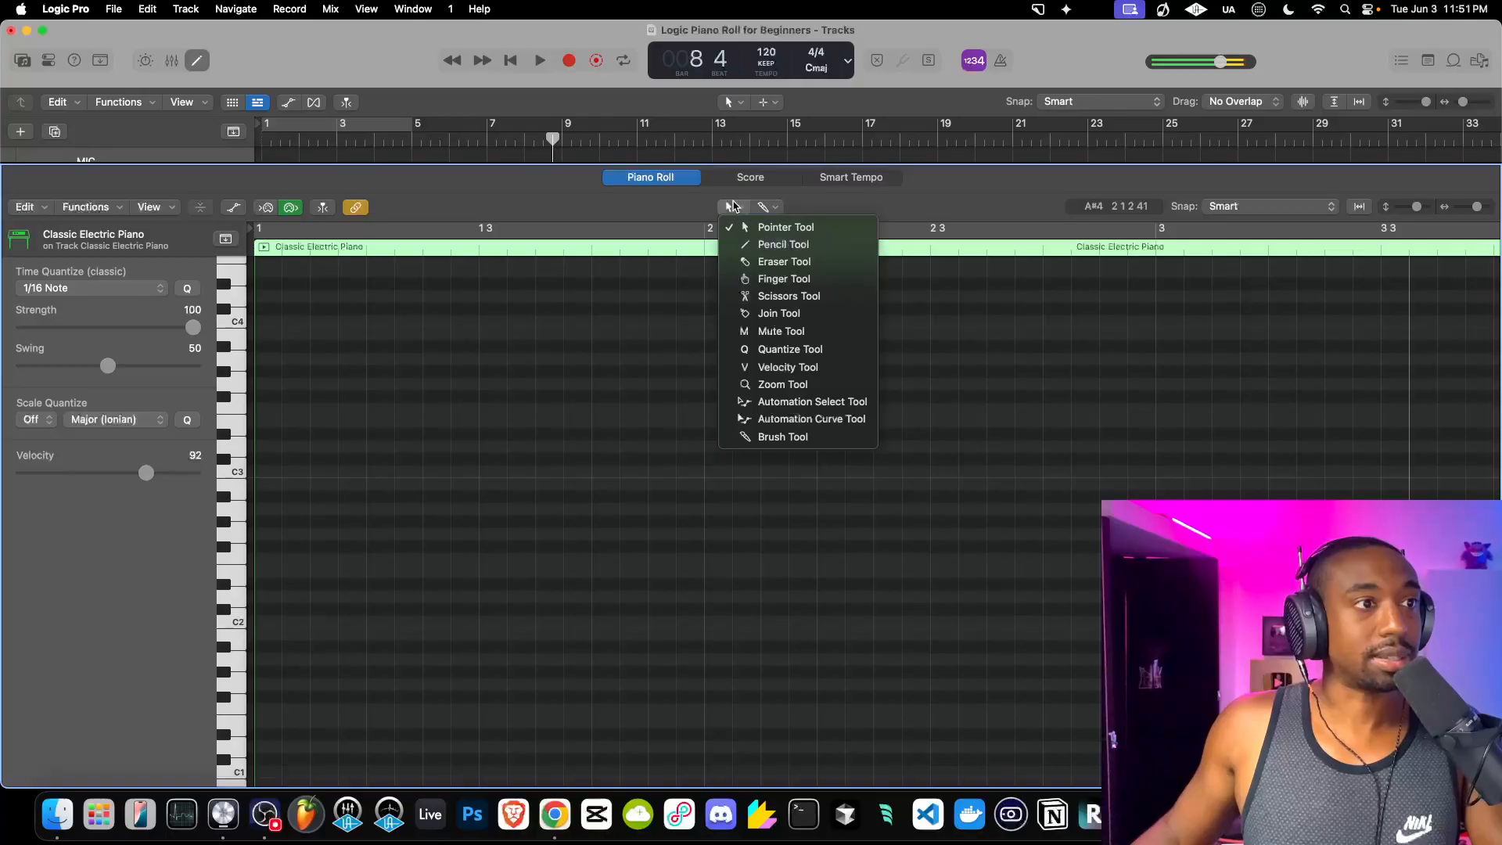
pyautogui.click(746, 228)
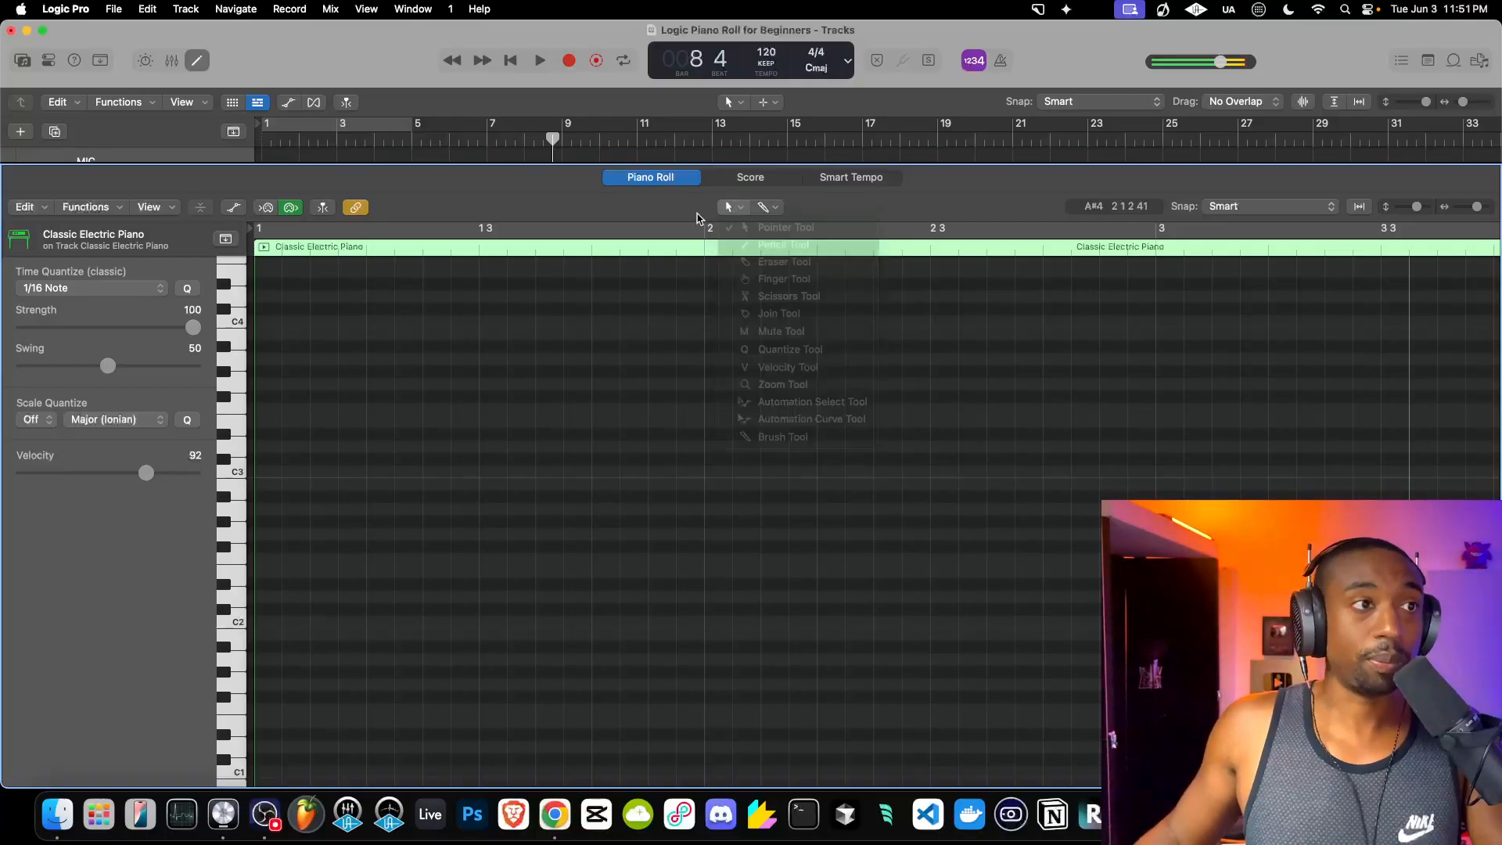
pyautogui.click(768, 206)
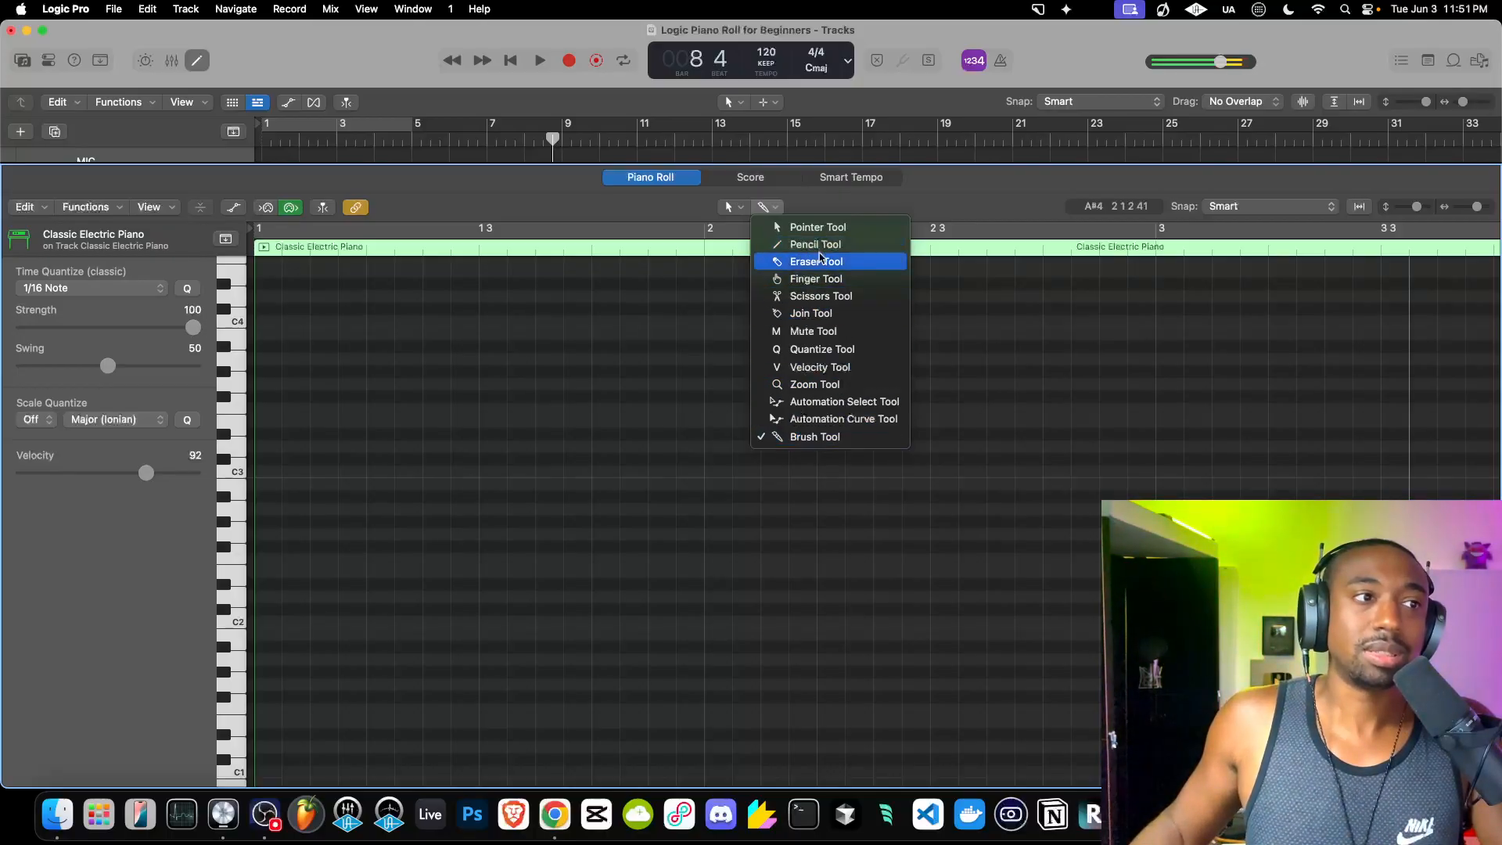
pyautogui.click(810, 436)
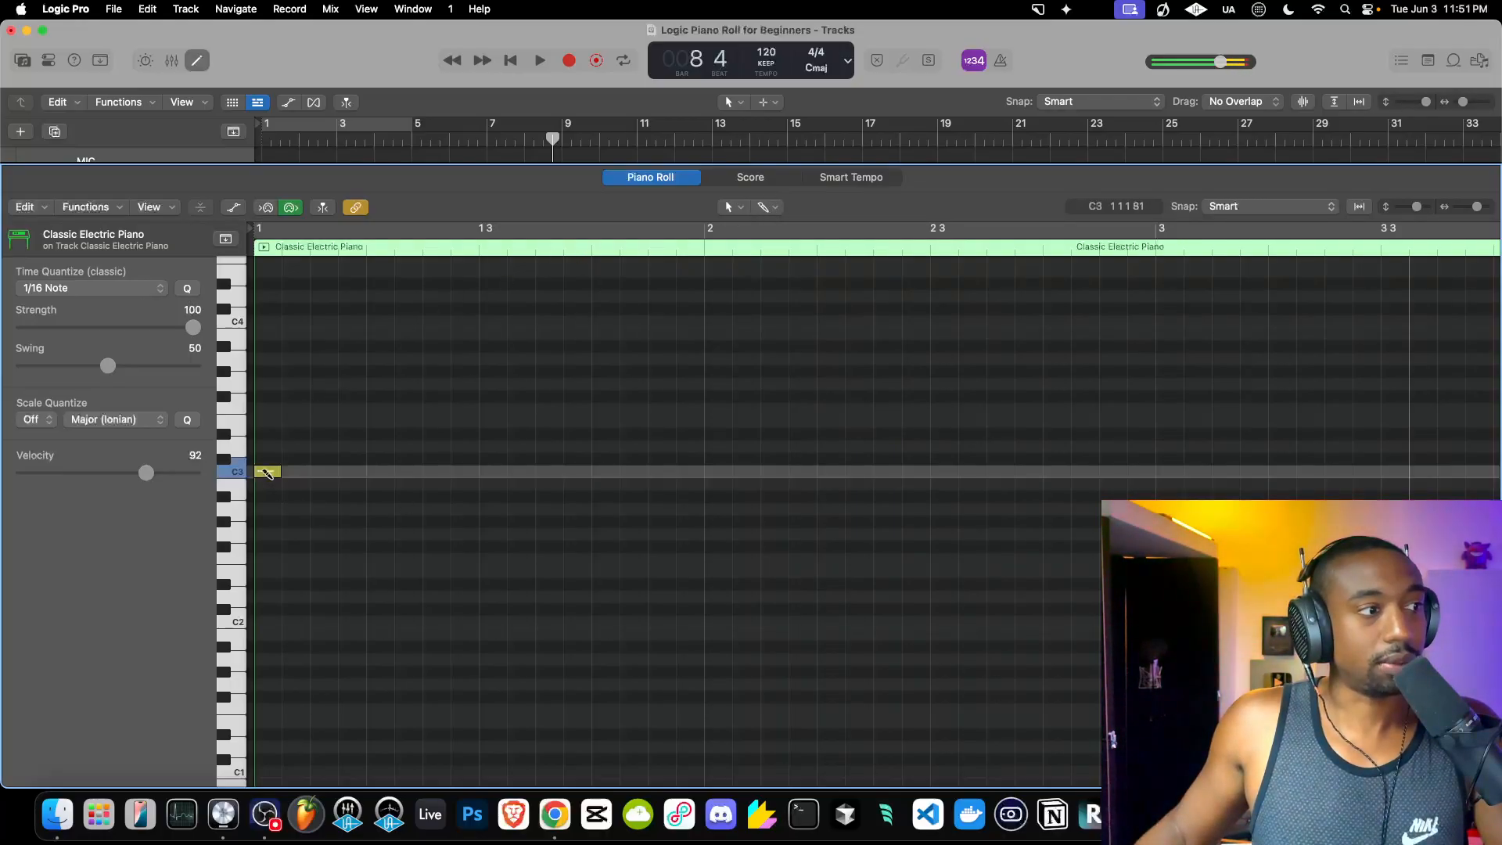
pyautogui.moveTo(603, 301); pyautogui.dragTo(259, 487)
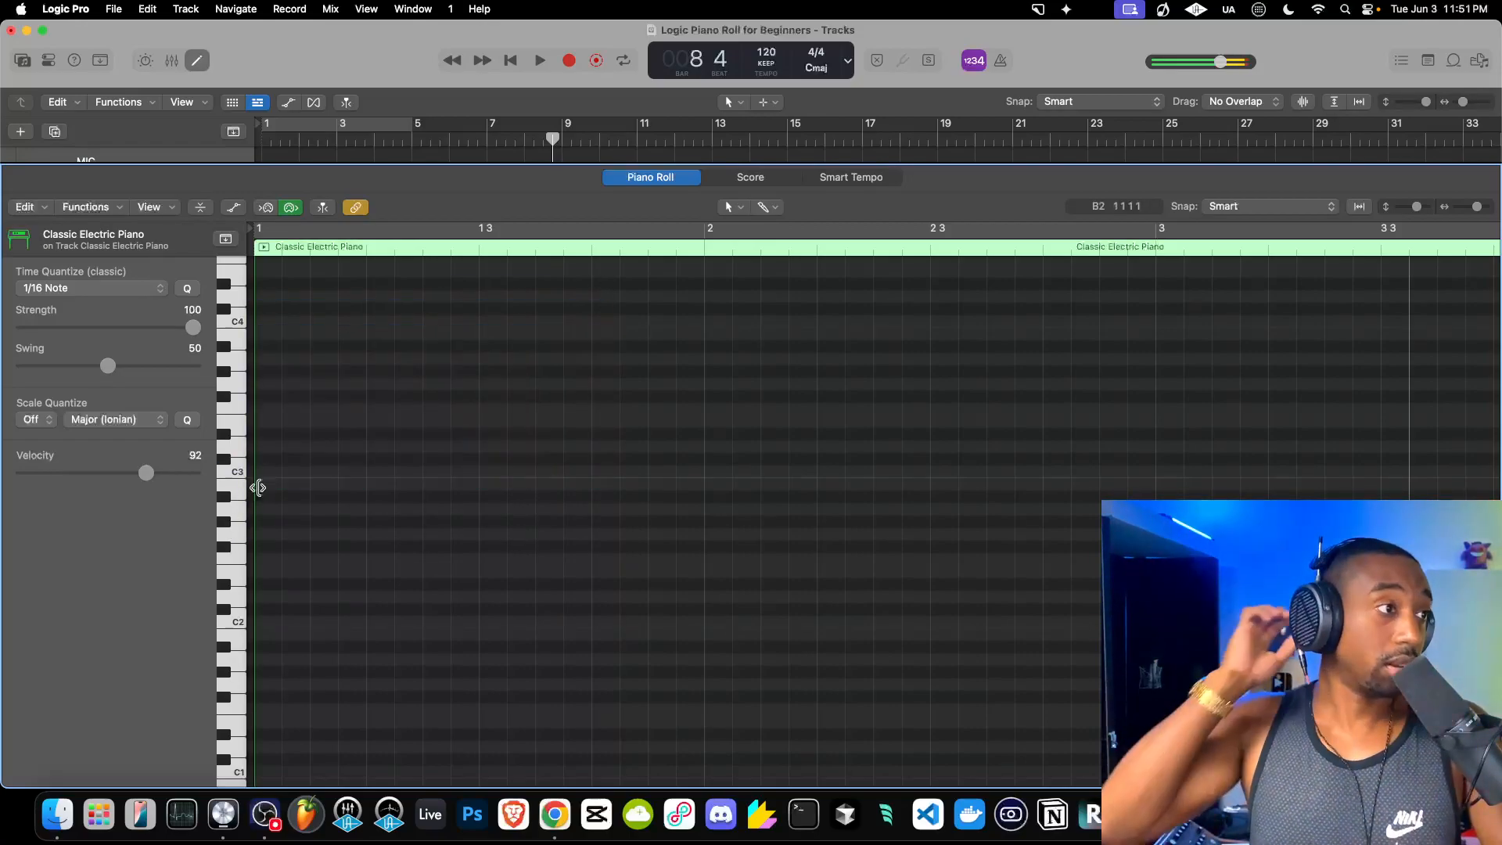
pyautogui.keyDown('super'); pyautogui.click(261, 486); pyautogui.keyUp('super')
pyautogui.doubleClick(266, 485)
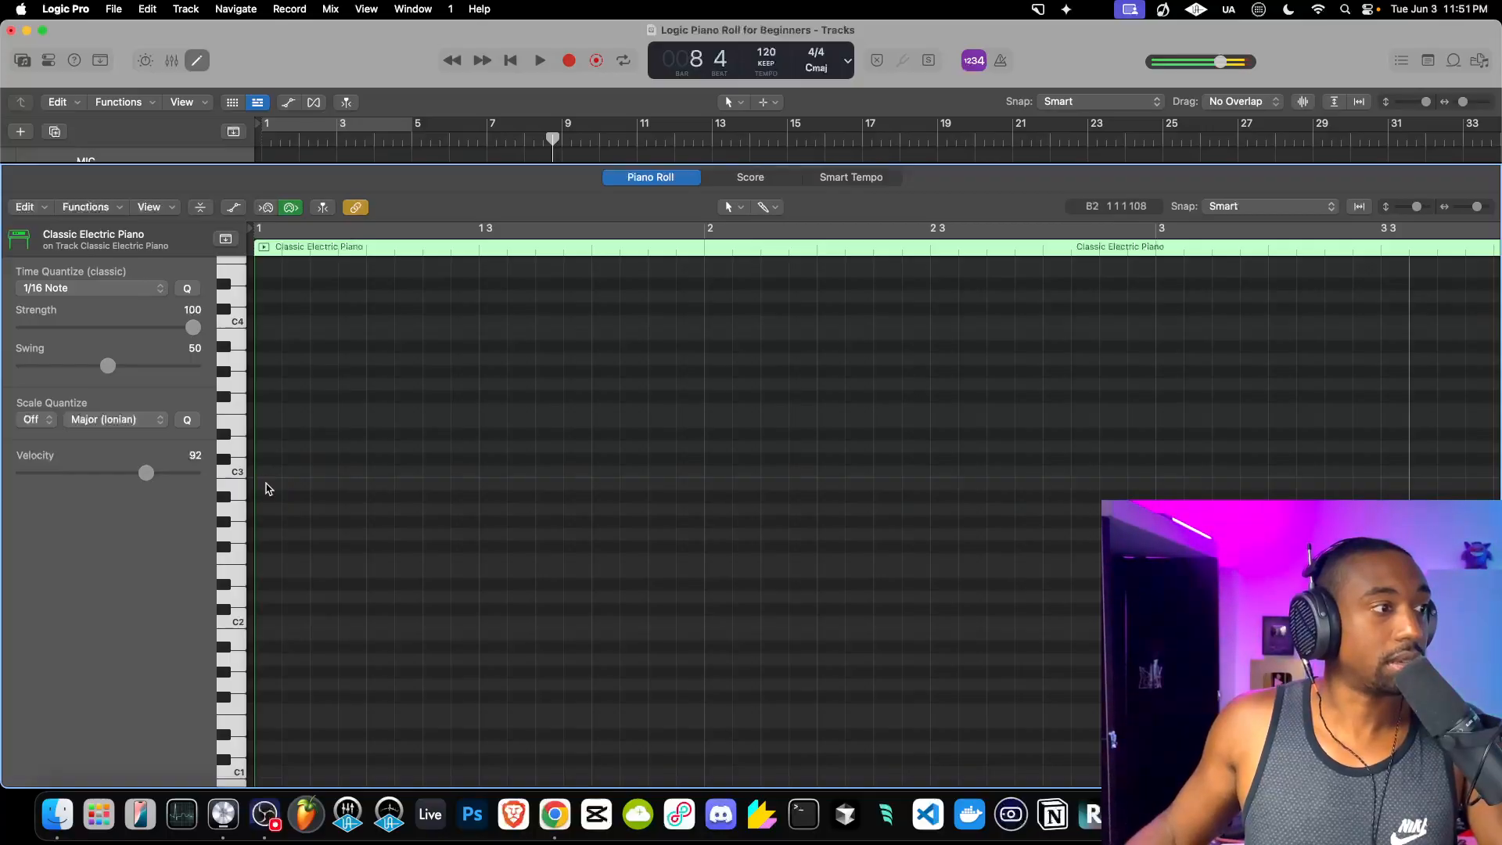
# Add a short C3 note at the start of bar 1 with the Brush Tool and turn on the metronome.
pyautogui.keyDown('super'); pyautogui.click(262, 472); pyautogui.keyUp('super')
pyautogui.click(259, 472)
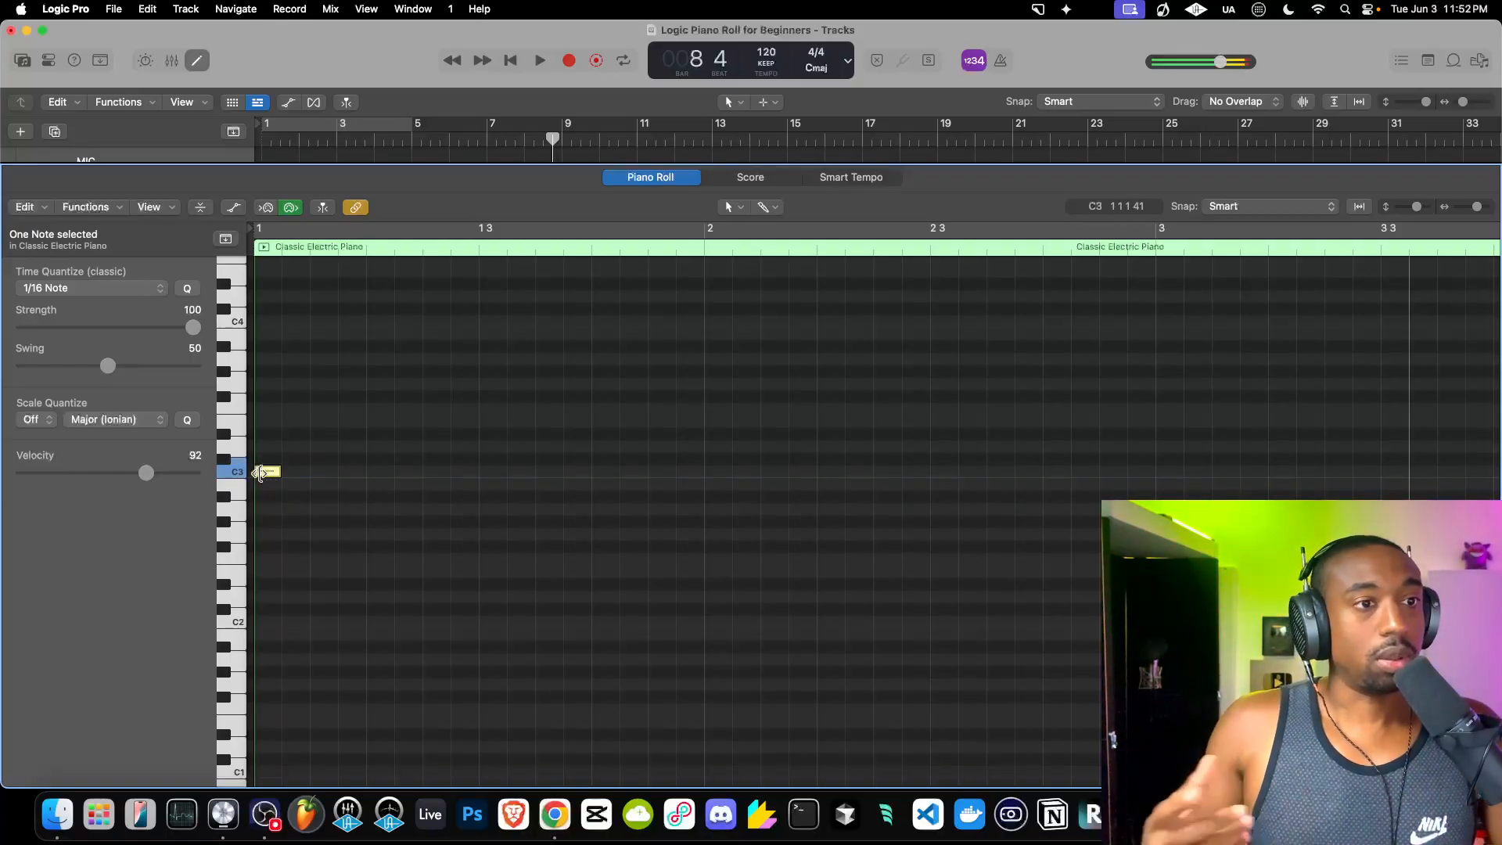
pyautogui.press('k')
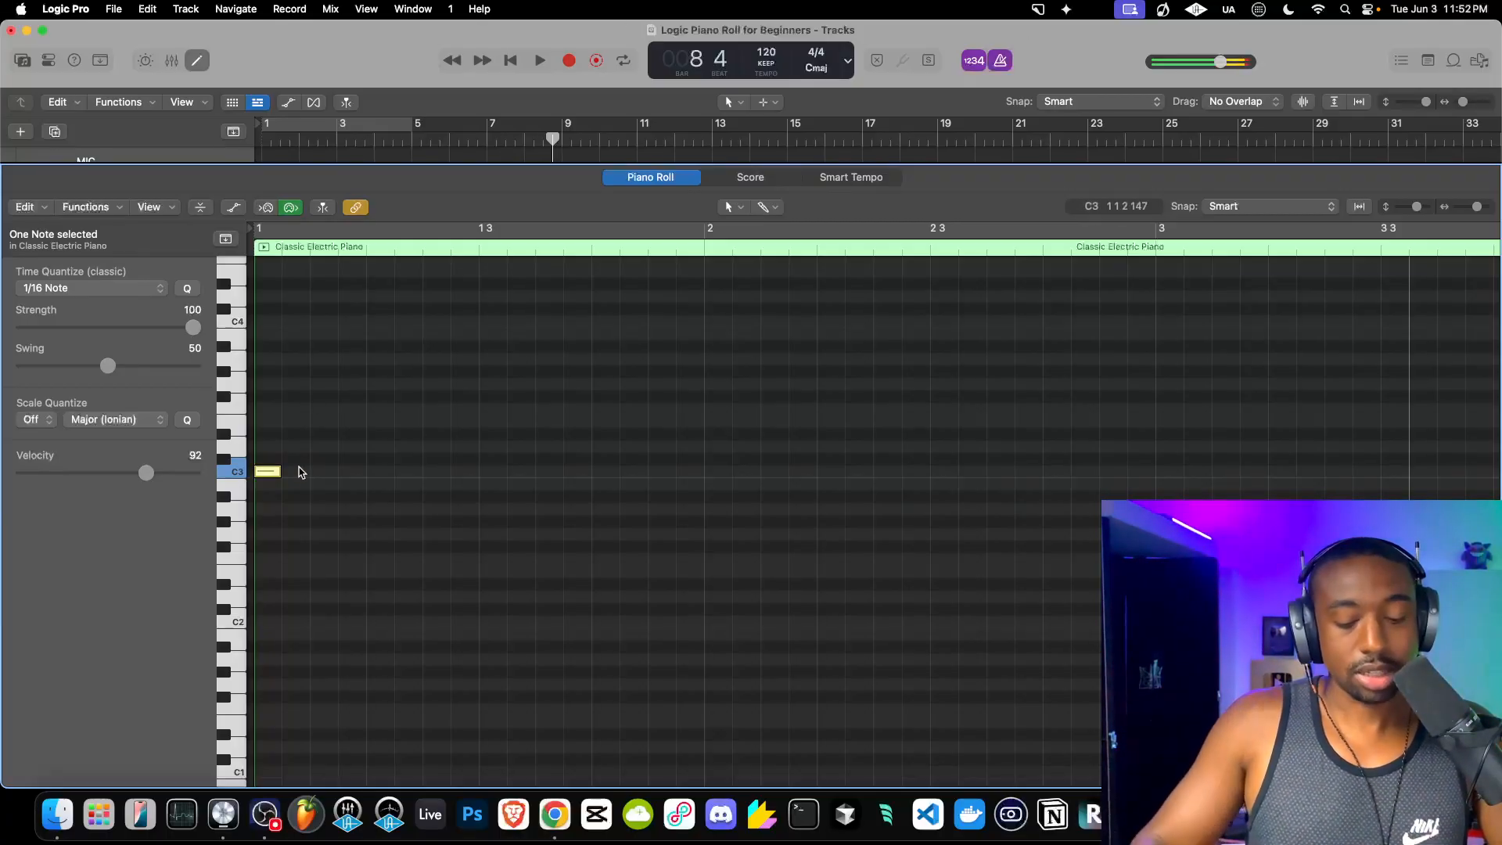
# Lengthen the selected C3 note until it fills the whole of bar 1.
pyautogui.hotkey('alt', 'shift', 'Right')
pyautogui.hotkey('alt', 'shift', 'Right')
pyautogui.hotkey('alt', 'shift', 'Right')
pyautogui.hotkey('alt', 'shift', 'Right')
pyautogui.hotkey('alt', 'shift', 'Right')
pyautogui.hotkey('alt', 'shift', 'Right')
pyautogui.hotkey('alt', 'shift', 'Right')
pyautogui.hotkey('alt', 'shift', 'Right')
pyautogui.hotkey('alt', 'shift', 'Right')
pyautogui.hotkey('alt', 'shift', 'Right')
pyautogui.hotkey('alt', 'shift', 'Right')
pyautogui.hotkey('alt', 'shift', 'Right')
pyautogui.hotkey('alt', 'shift', 'Right')
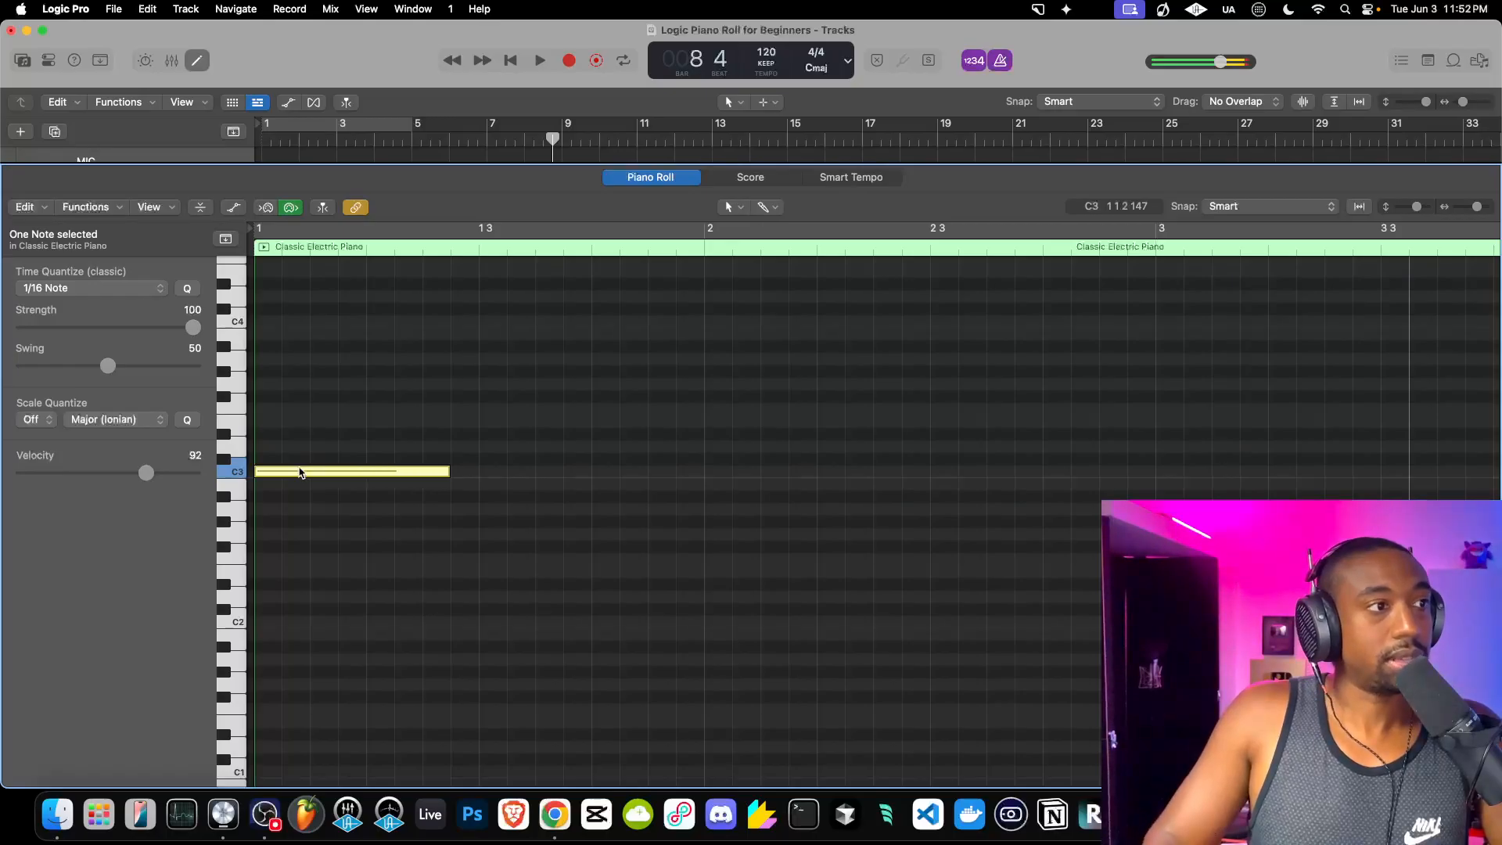
pyautogui.hotkey('alt', 'shift', 'Right')
pyautogui.hotkey('alt', 'shift', 'Right')
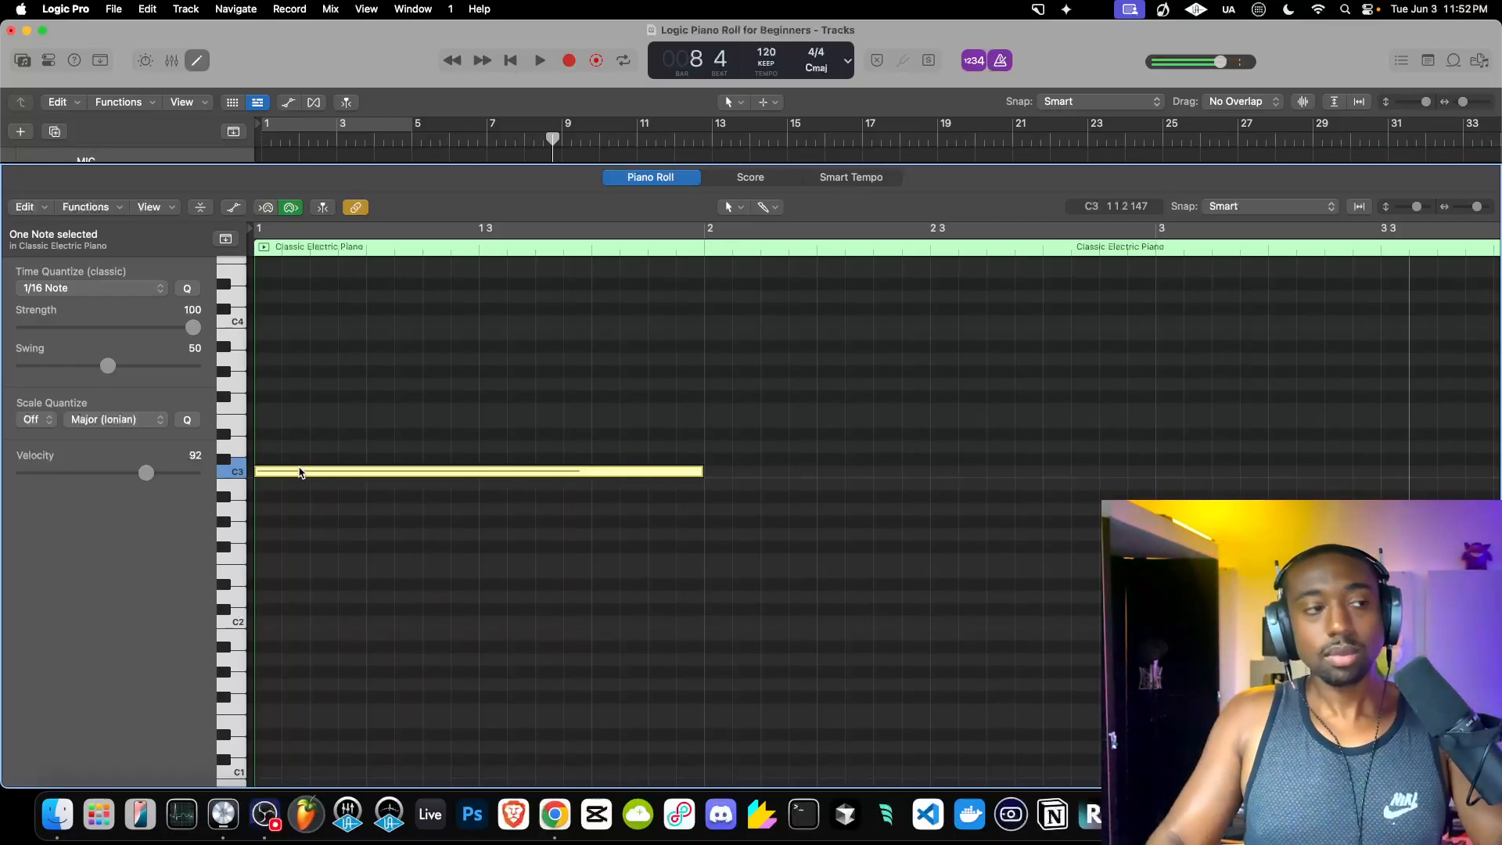
# Copy the bar-long C3 note up to E3 and G3 to build a C major triad.
pyautogui.moveTo(294, 471)
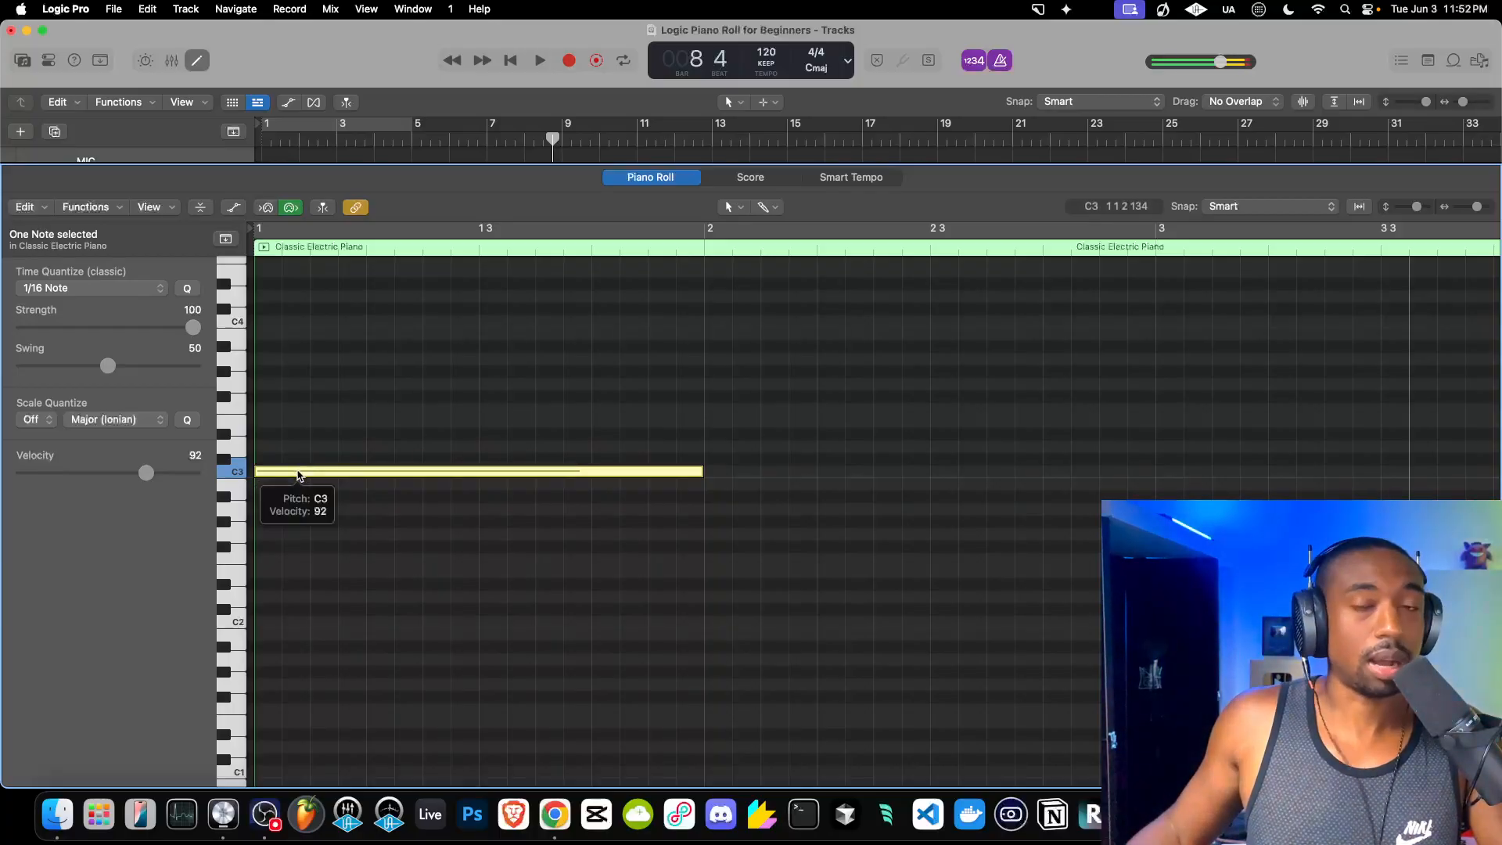
pyautogui.moveTo(299, 475); pyautogui.dragTo(299, 428)
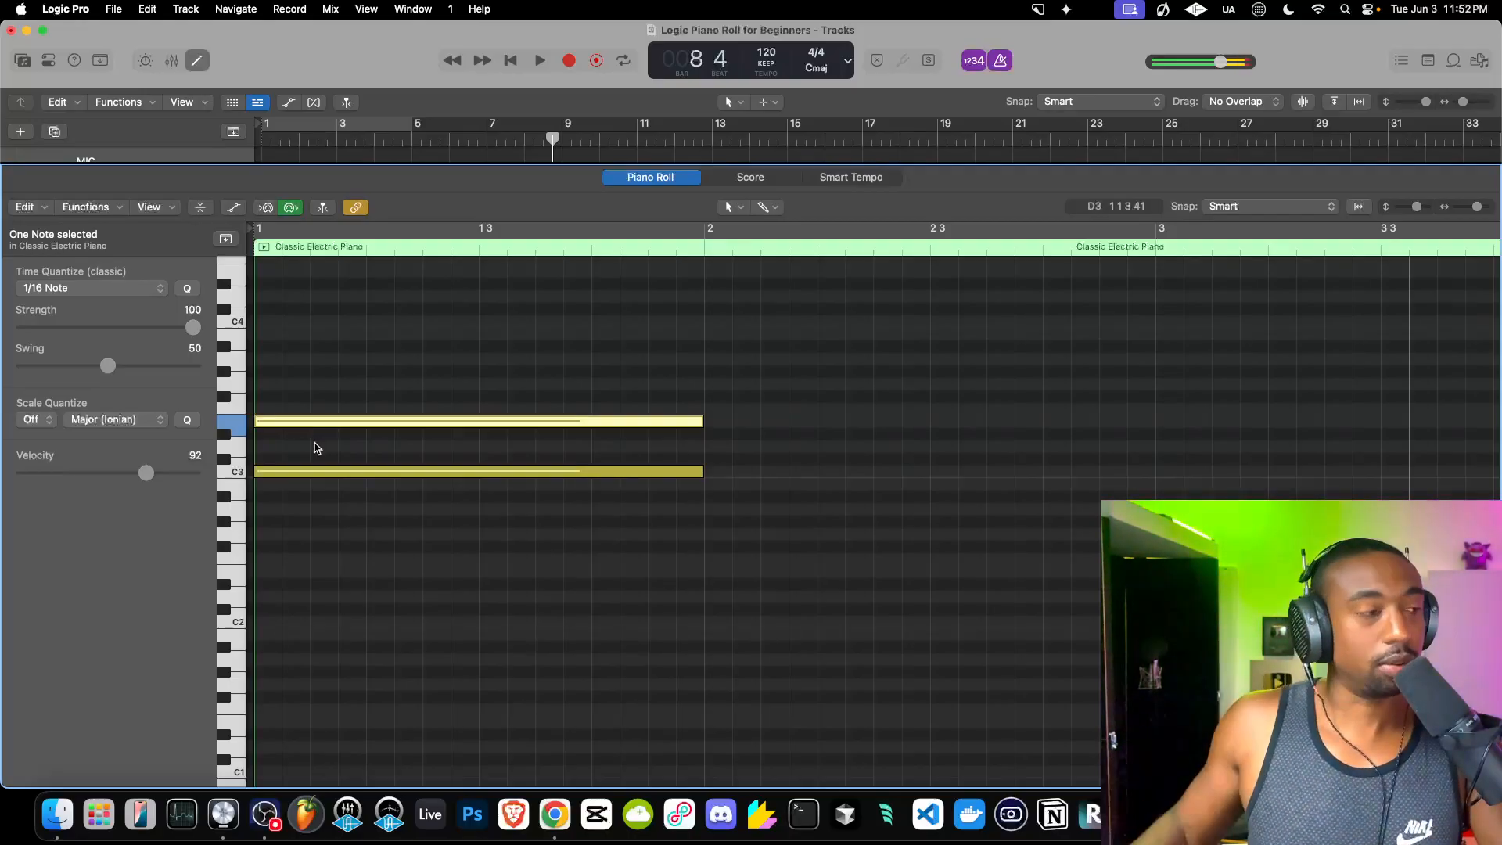
pyautogui.moveTo(295, 423); pyautogui.dragTo(291, 392)
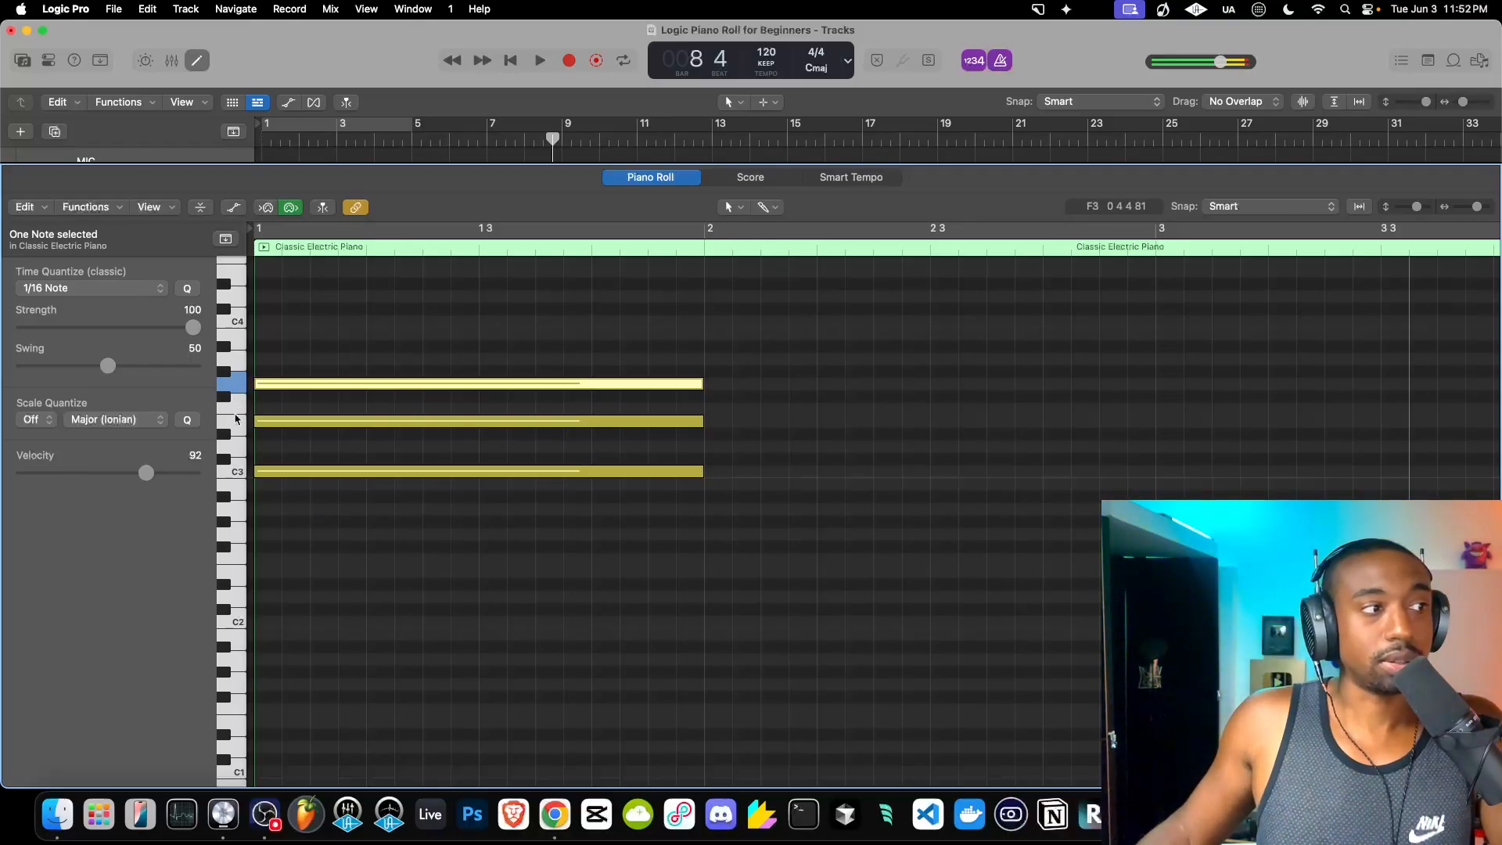
# Turn on note labels in the Piano Roll and deselect the notes.
pyautogui.click(150, 208)
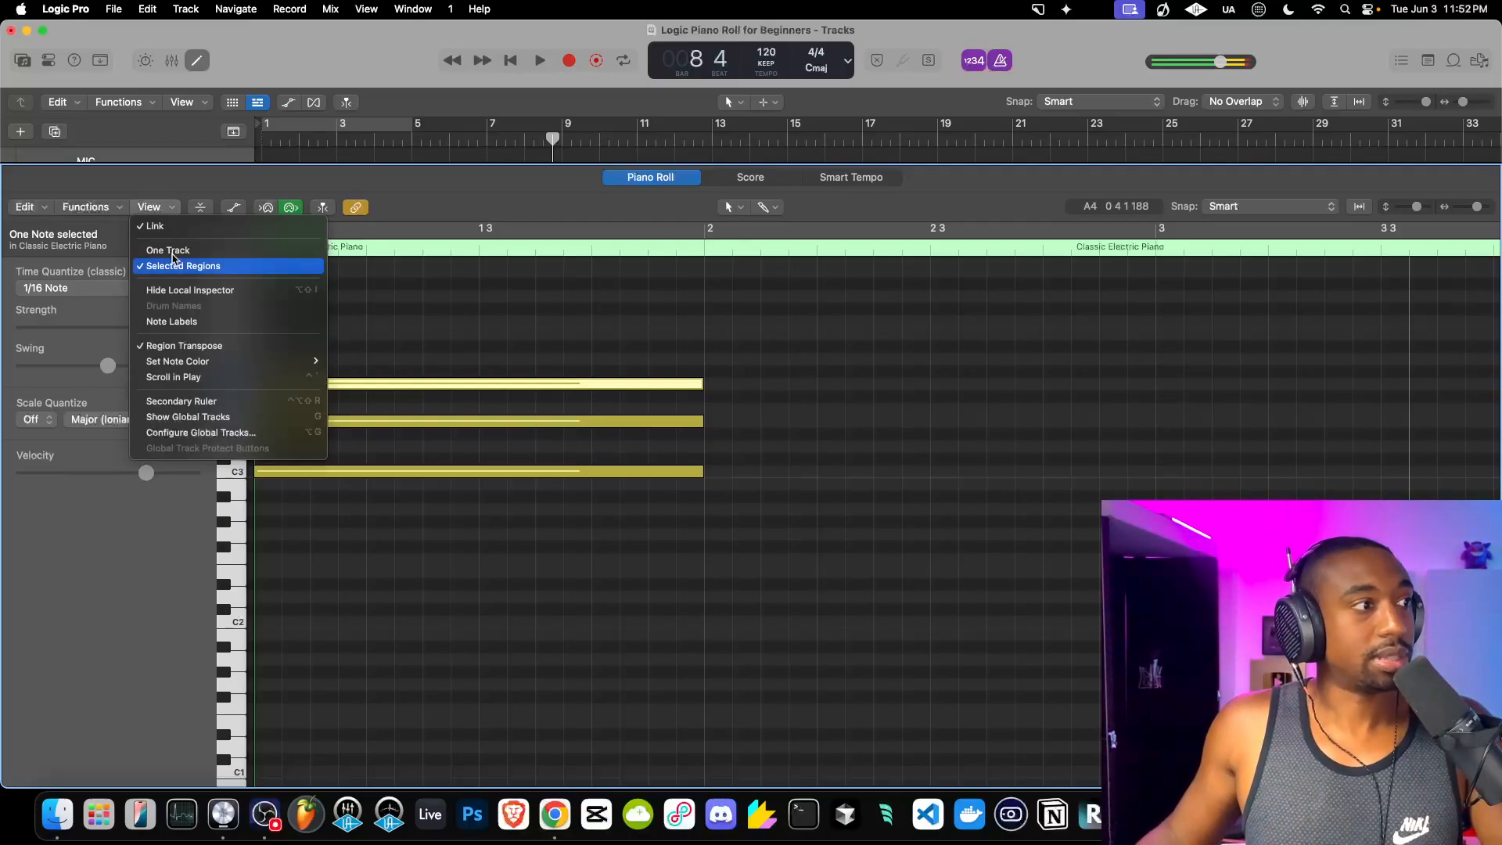
pyautogui.click(174, 323)
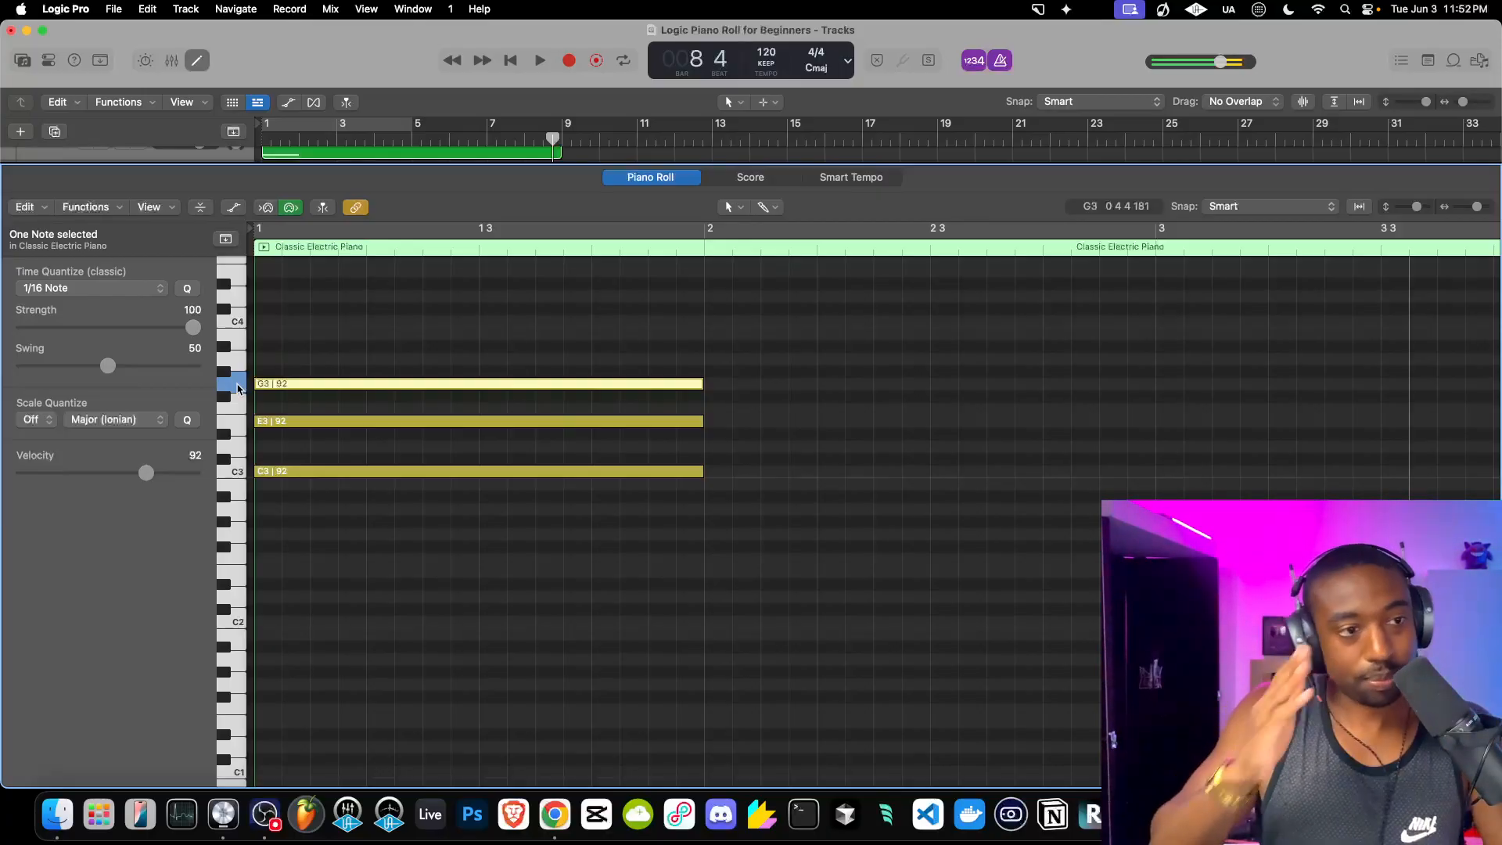
pyautogui.click(291, 487)
# Add a B3 note at the start of bar 1 and lengthen it to match the other chord notes.
pyautogui.scroll(1, 275, 453)
pyautogui.scroll(1, 278, 461)
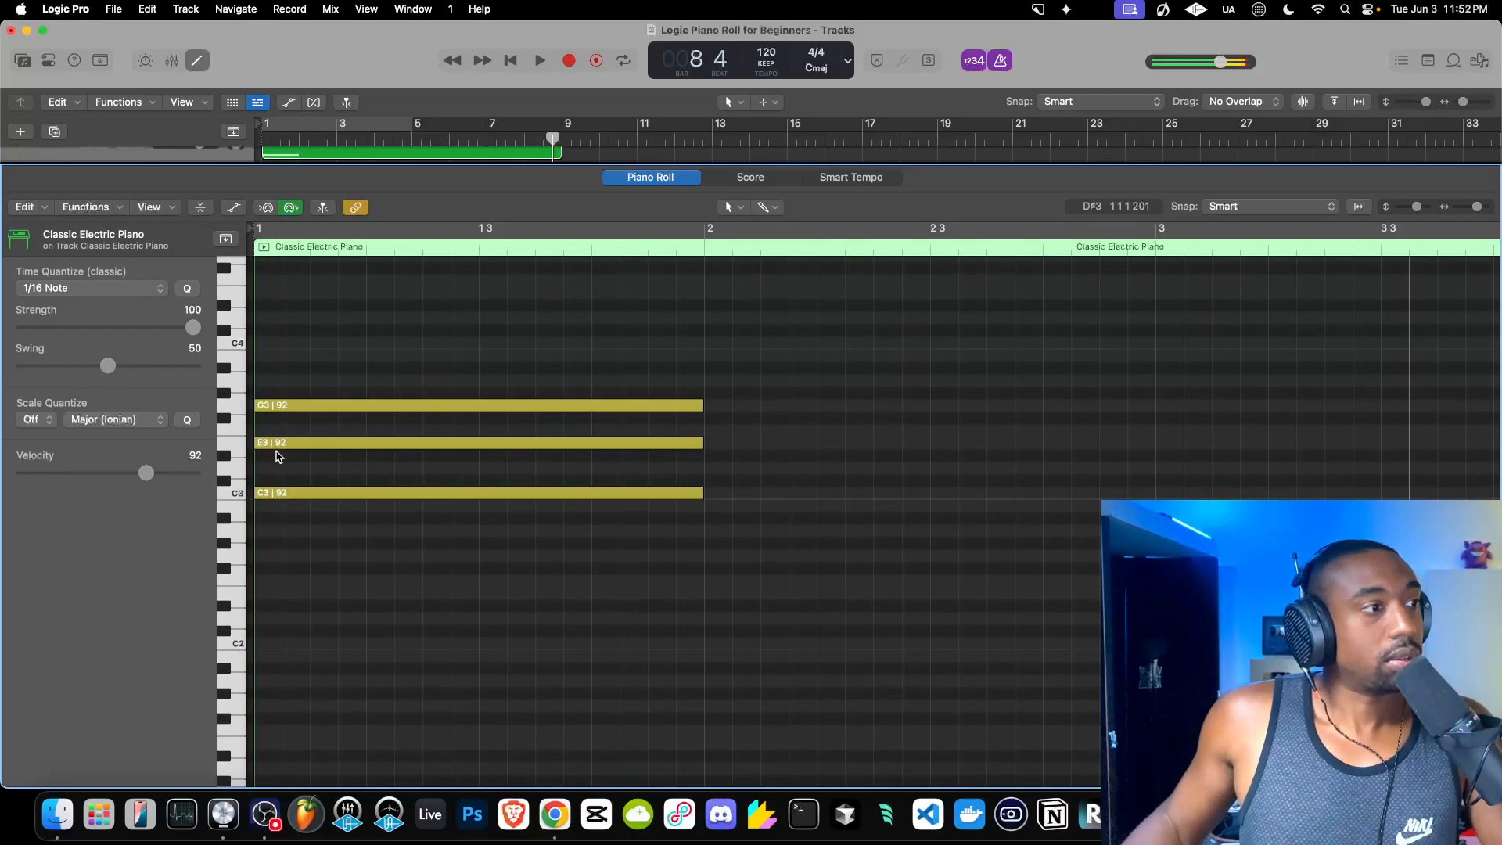
pyautogui.click(266, 357)
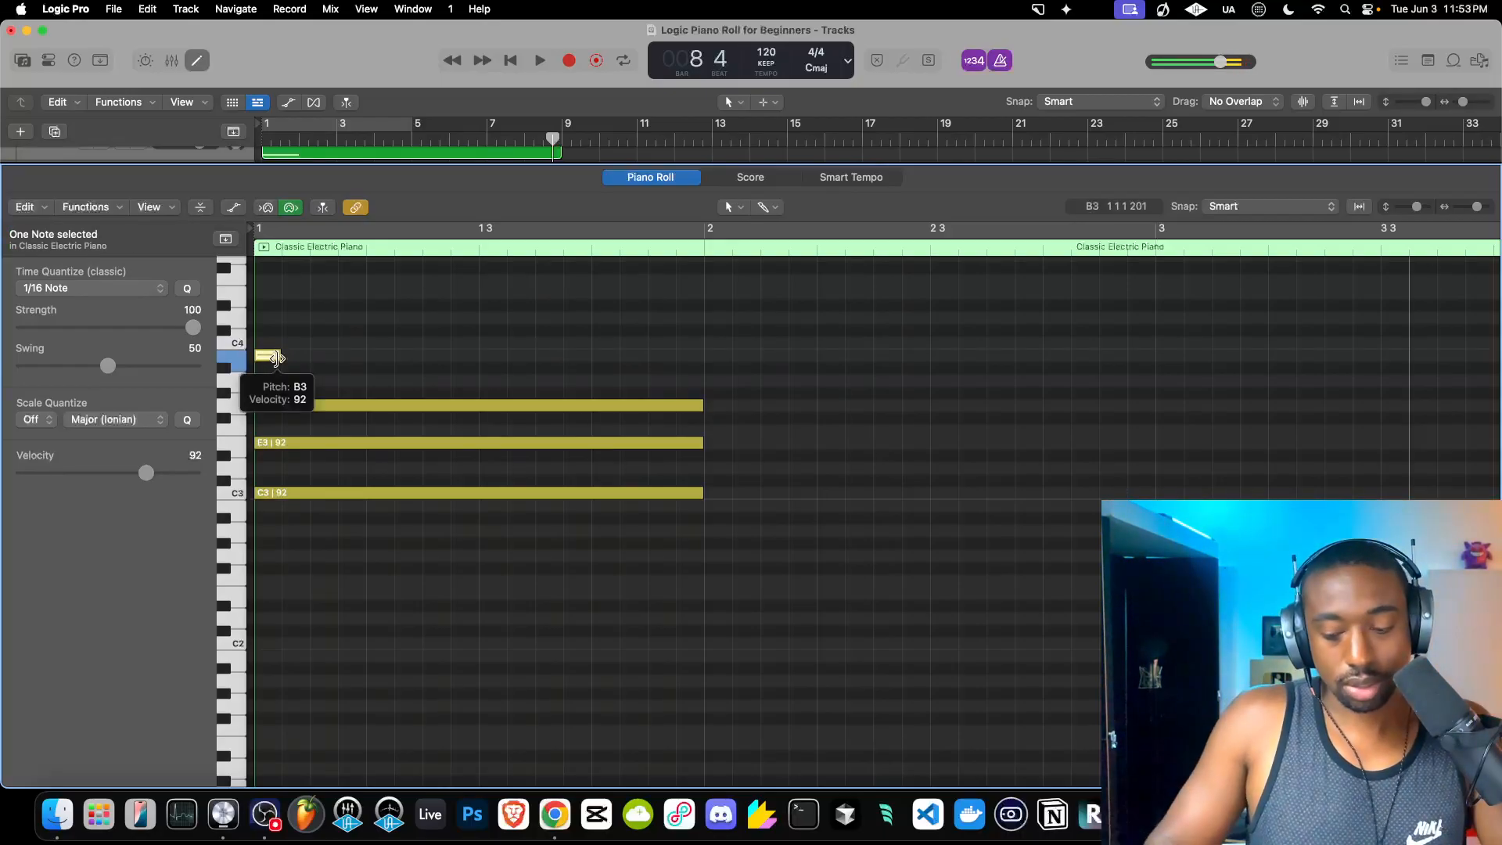
pyautogui.hotkey('alt', 'shift', 'Right')
pyautogui.hotkey('alt', 'shift', 'Right')
pyautogui.hotkey('alt', 'shift', 'Right')
pyautogui.hotkey('alt', 'shift', 'Right')
pyautogui.hotkey('alt', 'shift', 'Right')
pyautogui.hotkey('alt', 'shift', 'Right')
pyautogui.hotkey('alt', 'shift', 'Right')
pyautogui.hotkey('alt', 'shift', 'Right')
pyautogui.hotkey('alt', 'shift', 'Right')
pyautogui.hotkey('alt', 'shift', 'Right')
pyautogui.hotkey('alt', 'shift', 'Right')
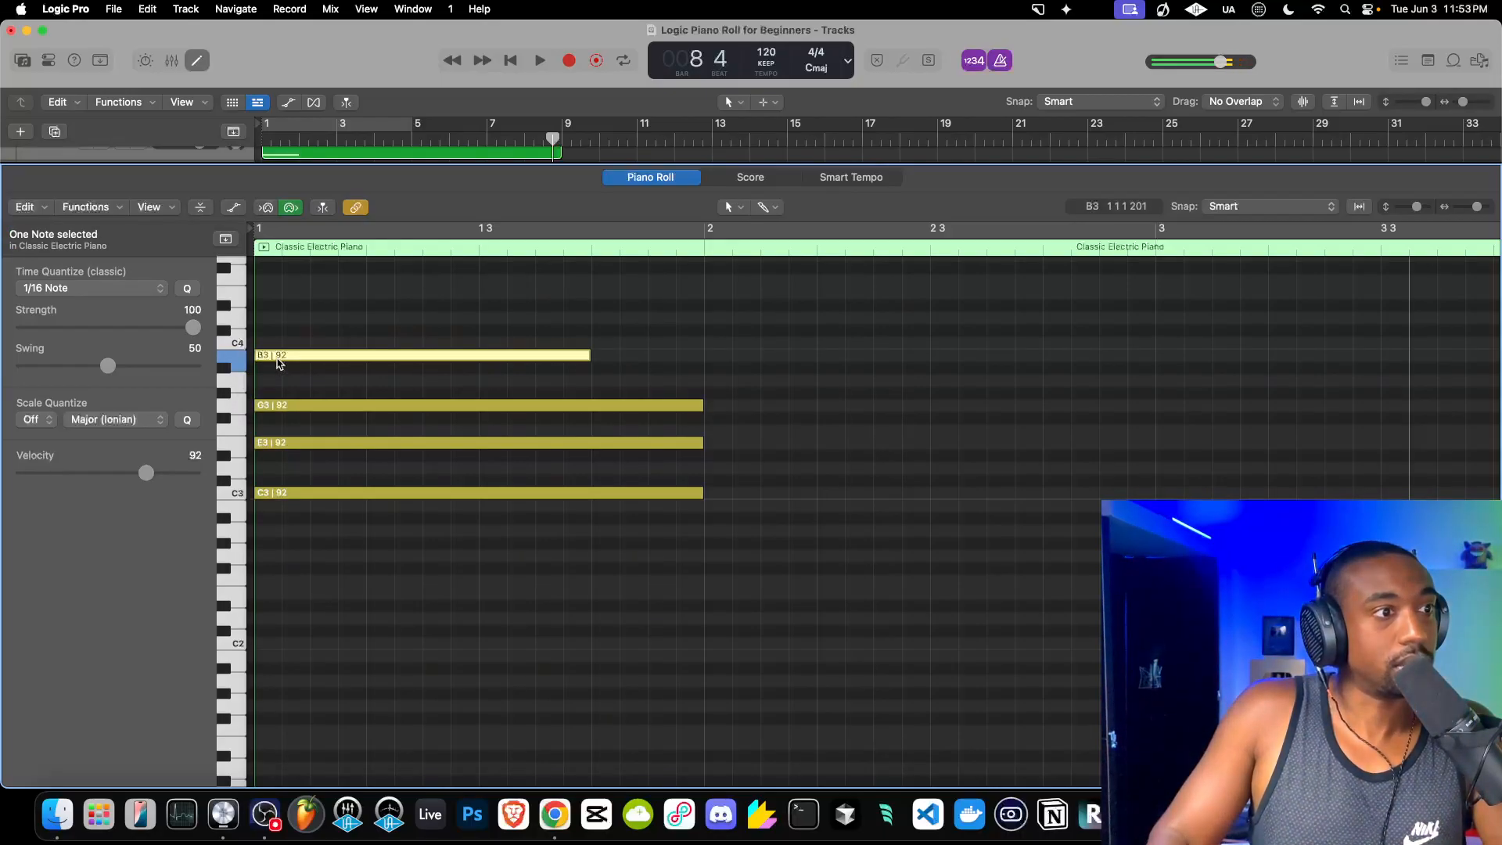
pyautogui.hotkey('alt', 'shift', 'Right')
pyautogui.hotkey('alt', 'shift', 'Right')
pyautogui.hotkey('alt', 'shift', 'Right')
pyautogui.hotkey('alt', 'shift', 'Right')
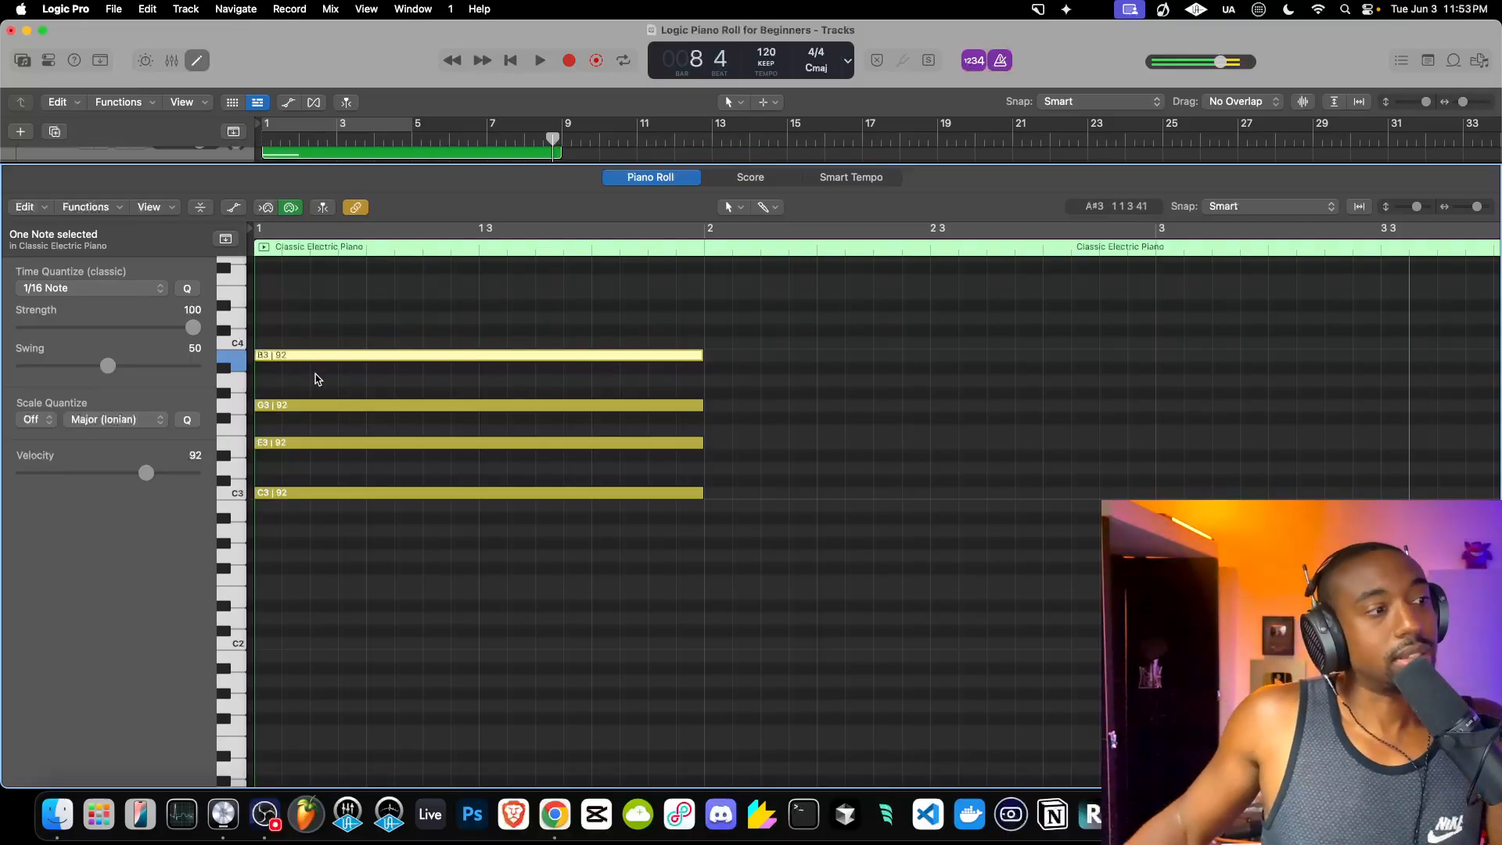
# Return the playhead to the start of the project and play back the four-note chord.
pyautogui.moveTo(313, 431); pyautogui.dragTo(289, 452)
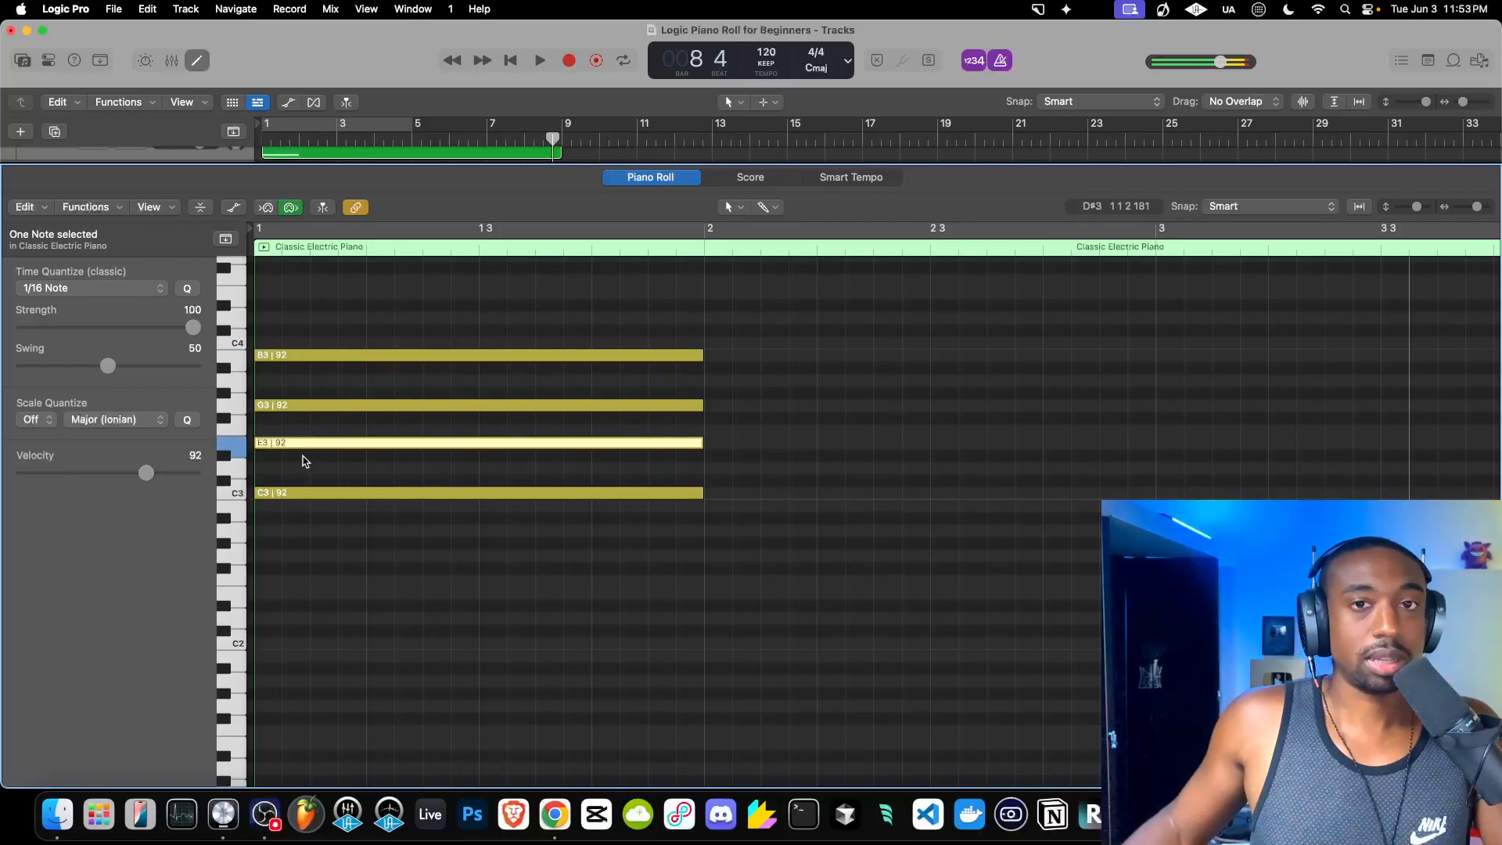
pyautogui.press('space')
pyautogui.press('space')
pyautogui.hscroll(-10, 431, 326)
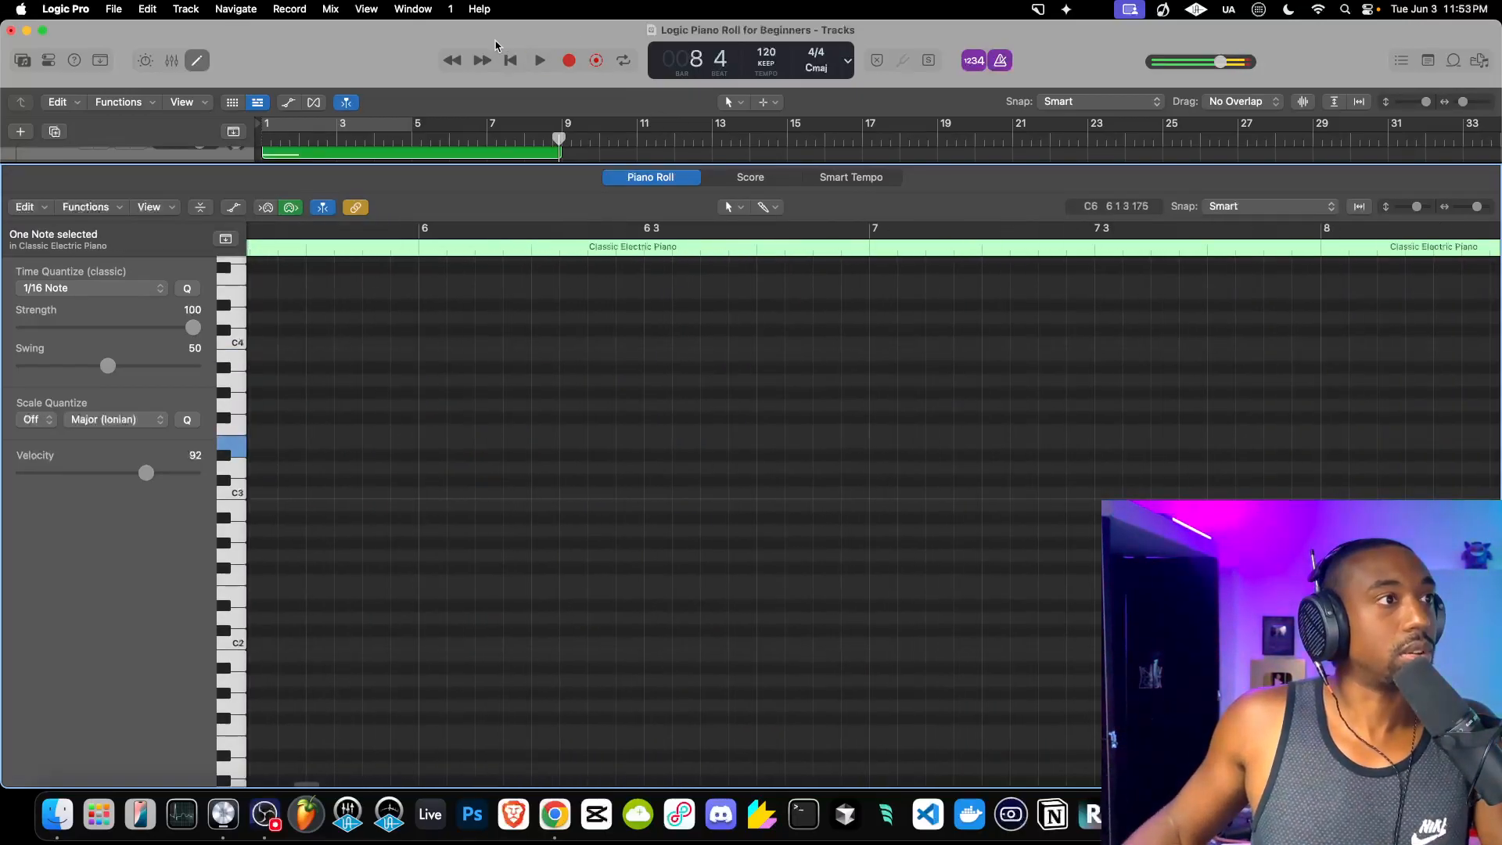
pyautogui.click(510, 61)
pyautogui.press('space')
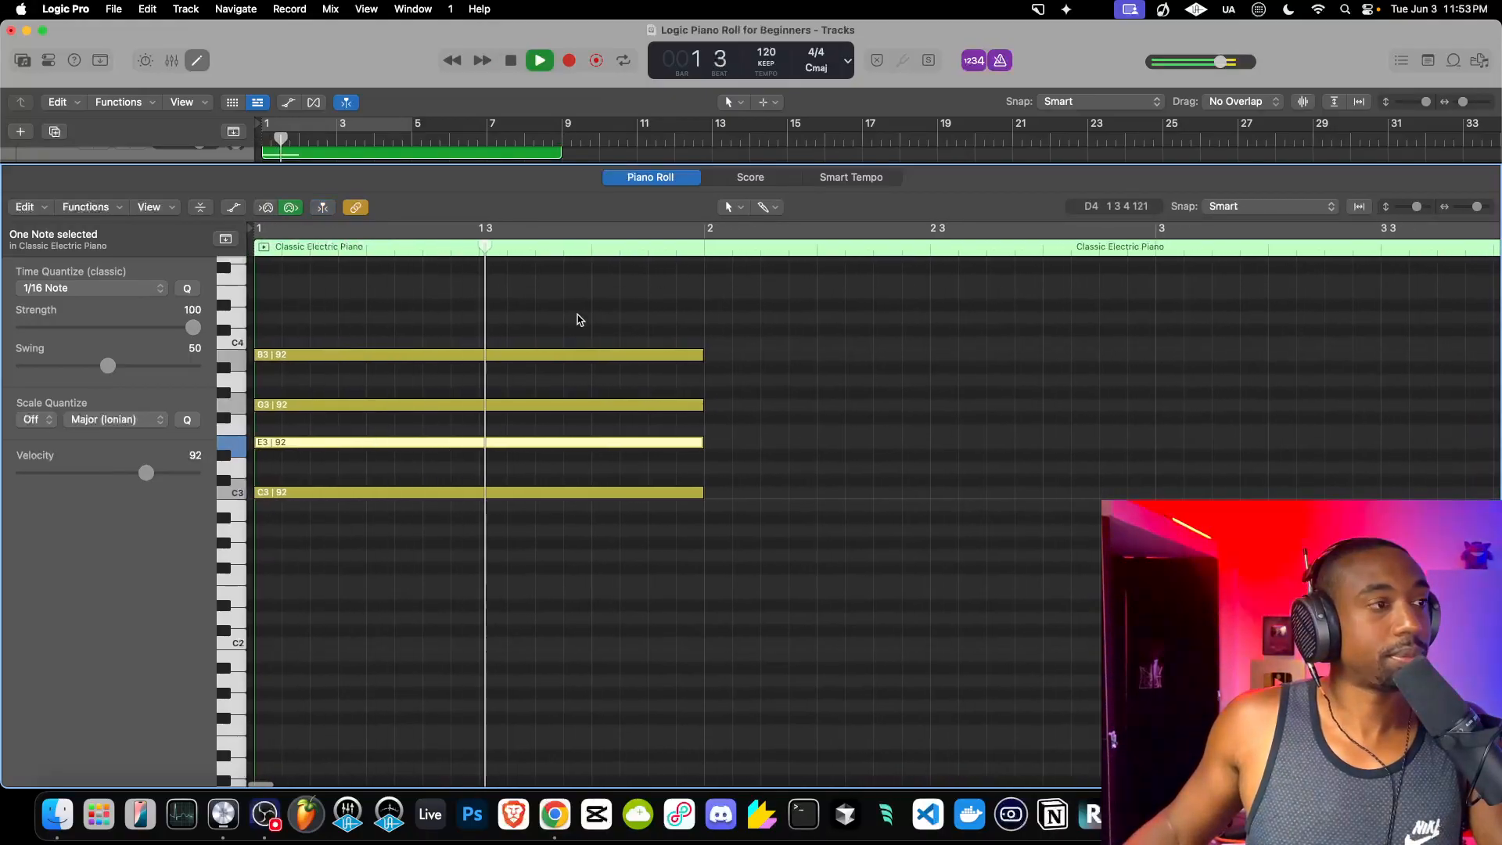
pyautogui.press('Return')
pyautogui.press('space')
pyautogui.press('space')
# Select the E3 note and transpose it up one octave to E4.
pyautogui.moveTo(358, 463); pyautogui.dragTo(356, 446)
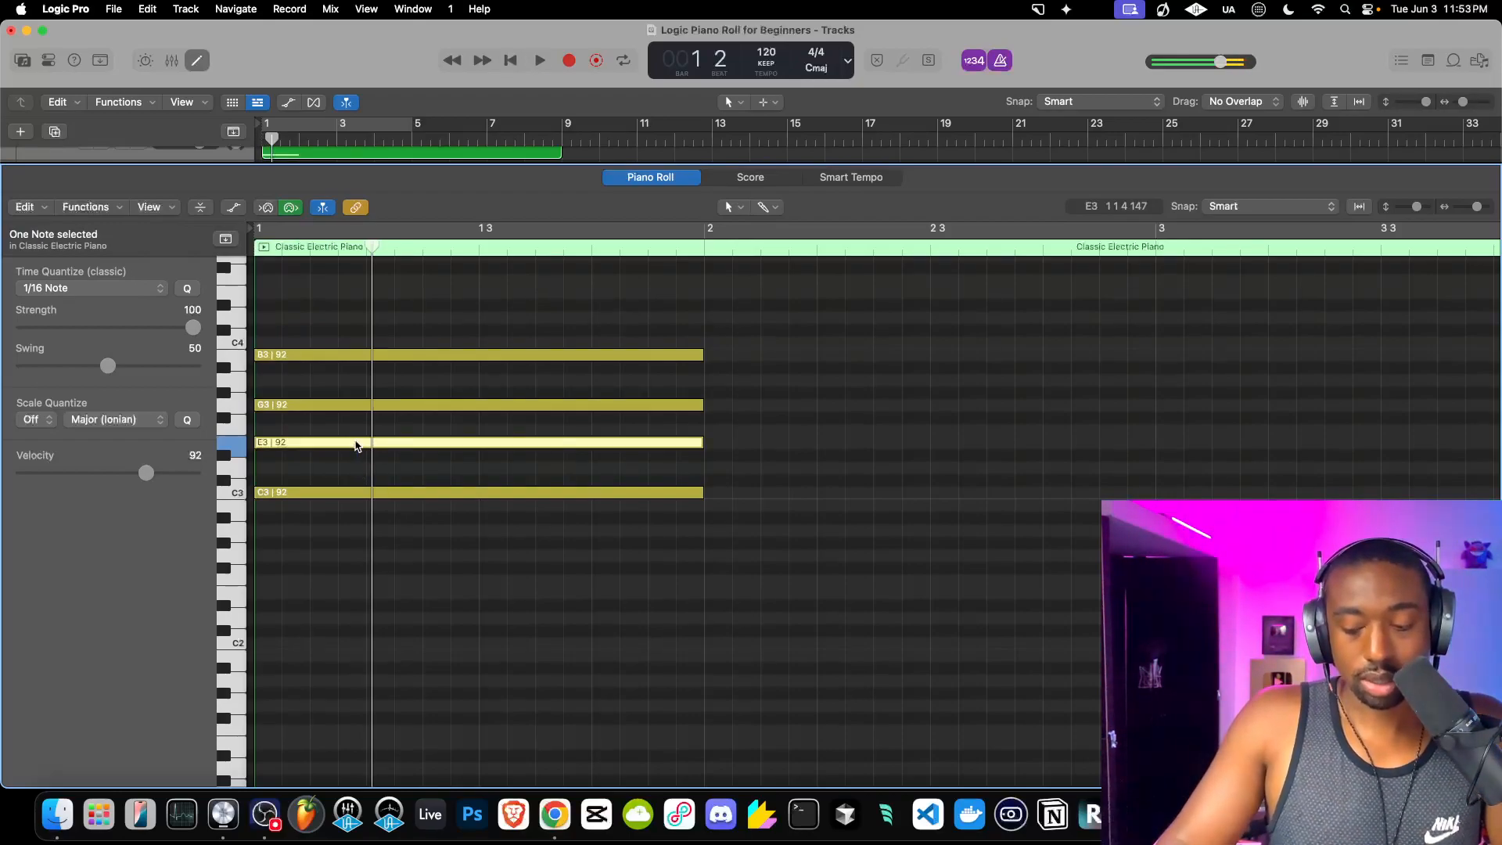
pyautogui.hotkey('alt', 'shift', 'Up')
pyautogui.hotkey('alt', 'shift', 'Down')
pyautogui.hotkey('alt', 'shift', 'Down')
pyautogui.hotkey('alt', 'shift', 'Up')
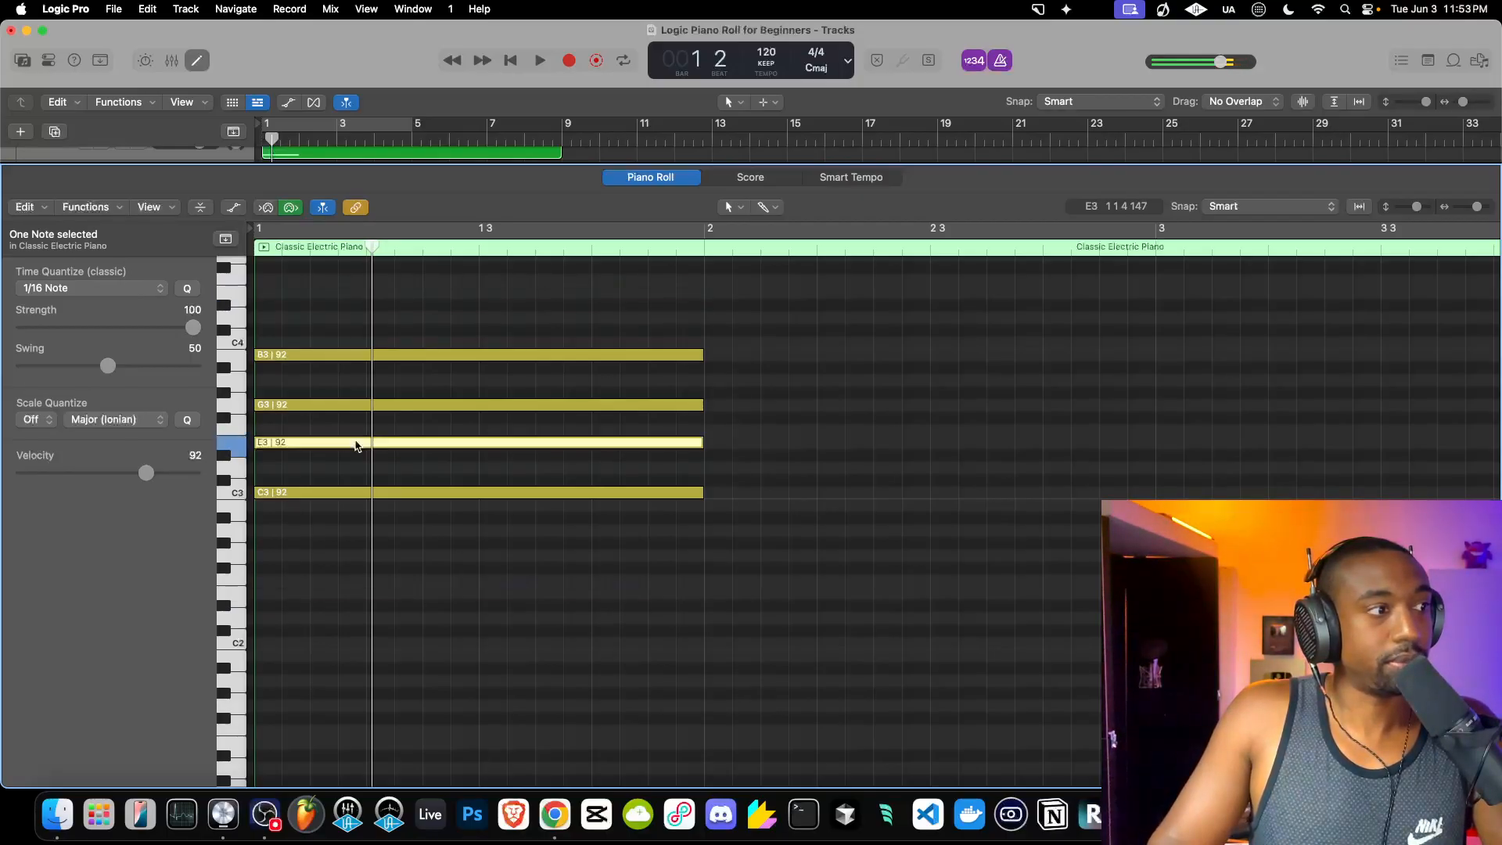
pyautogui.hotkey('alt', 'shift', 'Up')
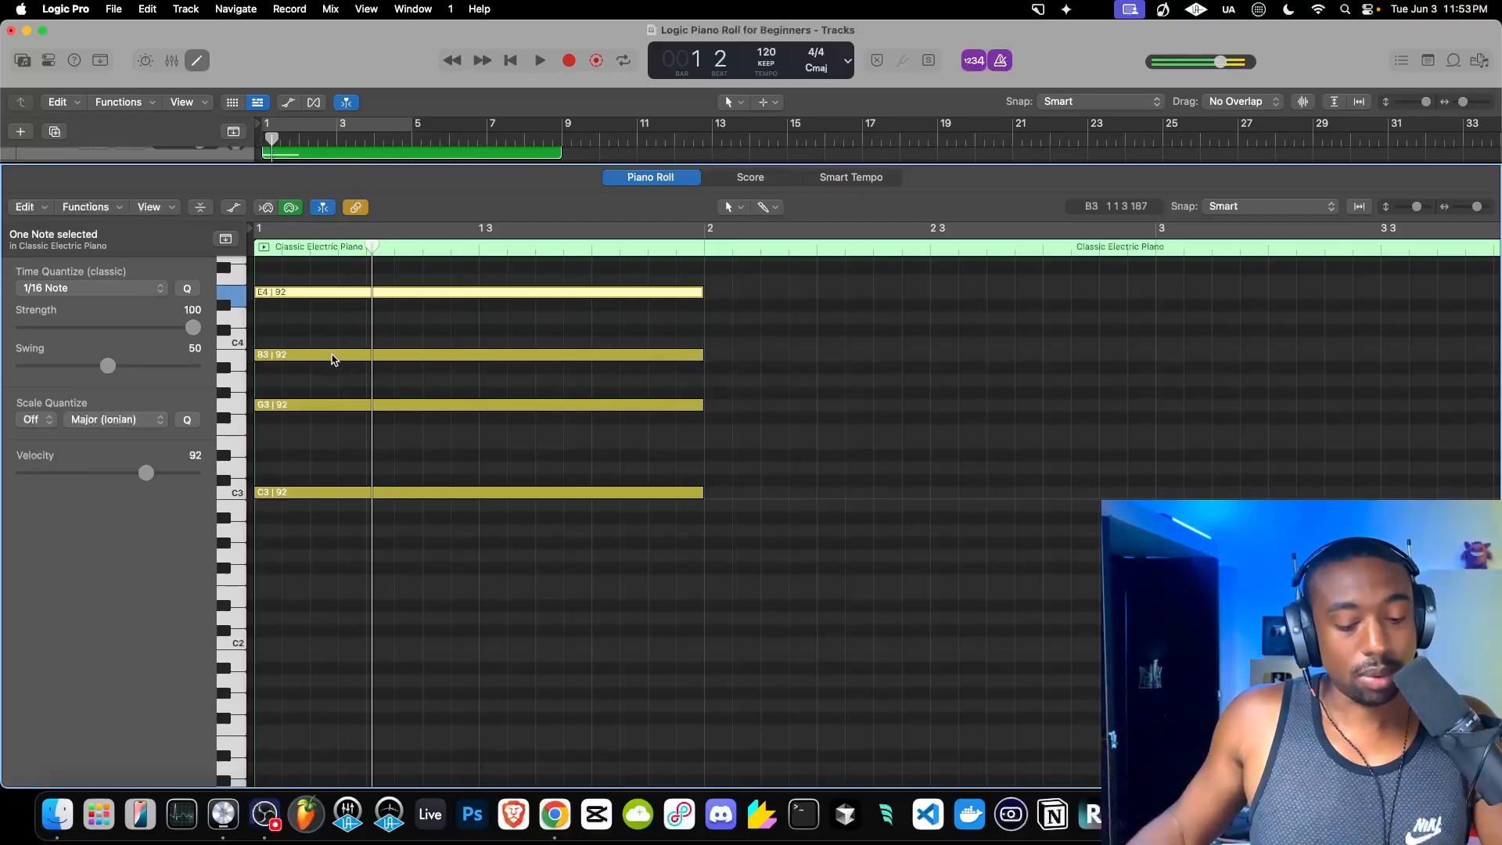
# Copy the E4 note down one octave to E3, keeping the original E4 in place.
pyautogui.moveTo(299, 296)
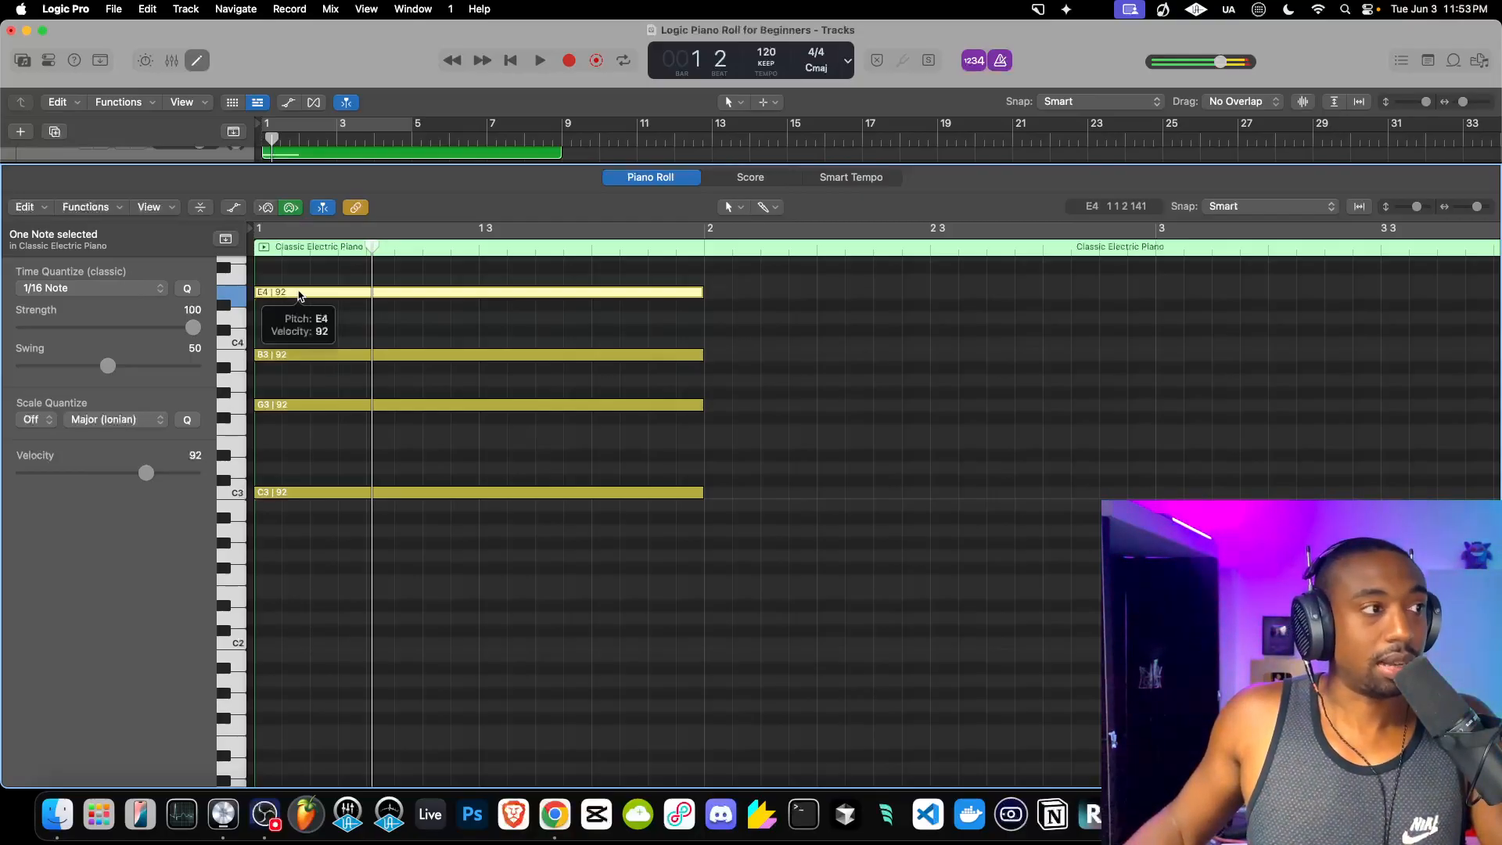
pyautogui.moveTo(300, 296); pyautogui.dragTo(299, 443)
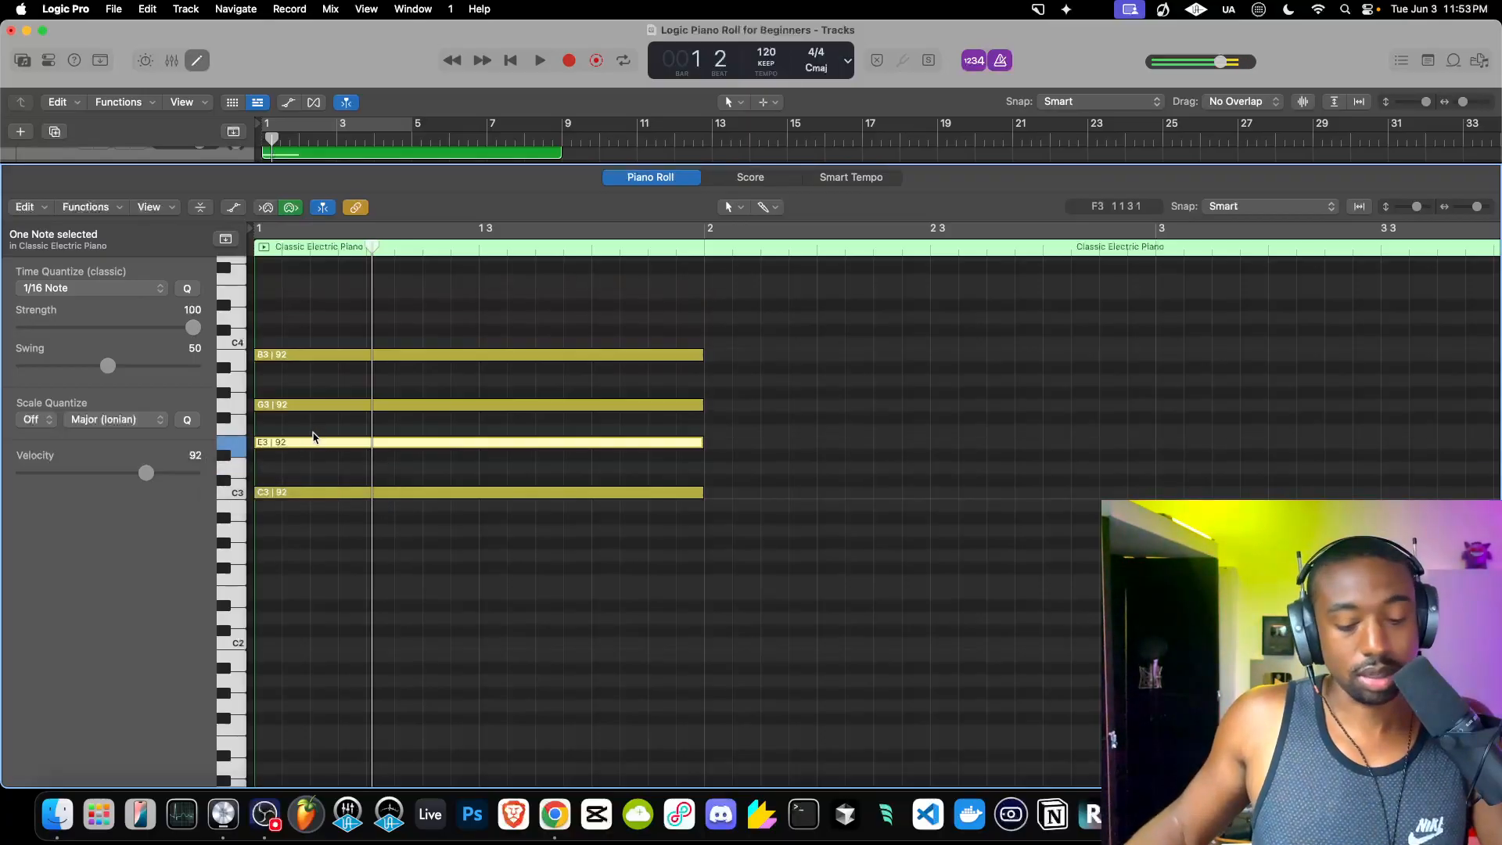
pyautogui.press('super+z')
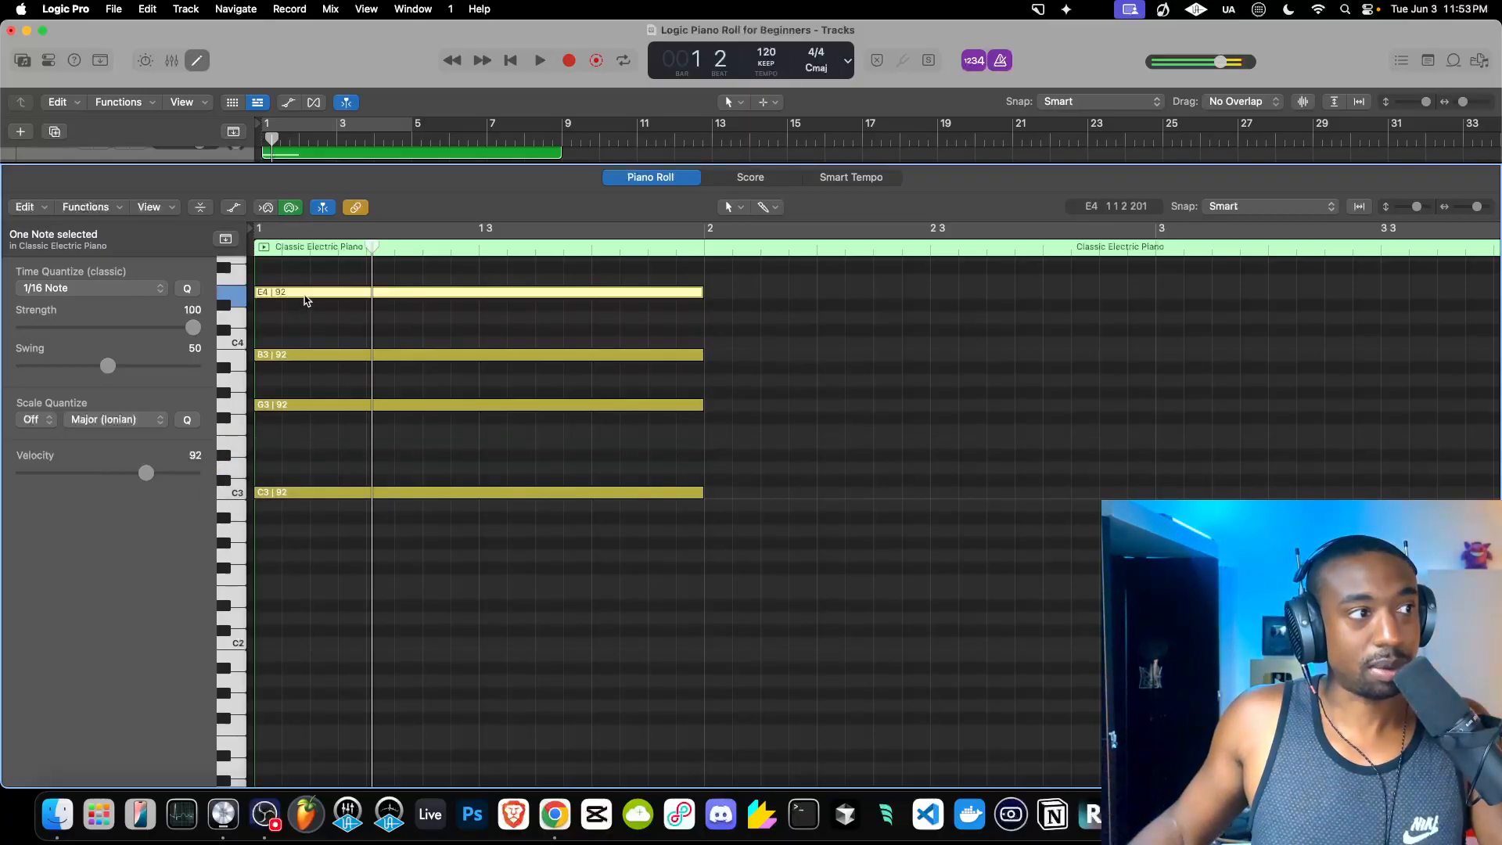
pyautogui.moveTo(304, 300); pyautogui.dragTo(302, 446)
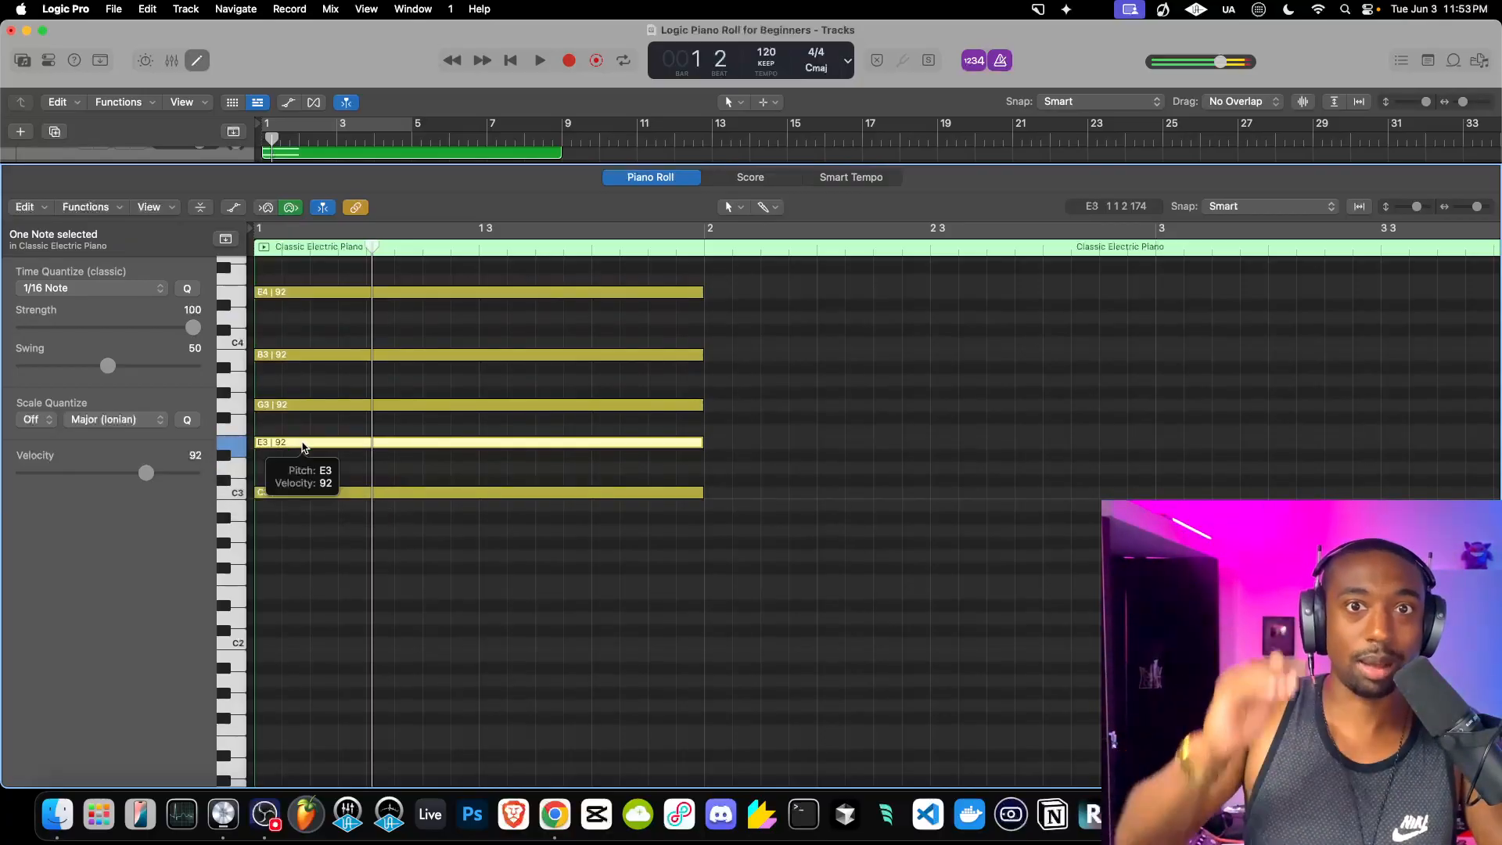
# Play back the five-note chord from the start of the project.
pyautogui.press('Return')
pyautogui.press('space')
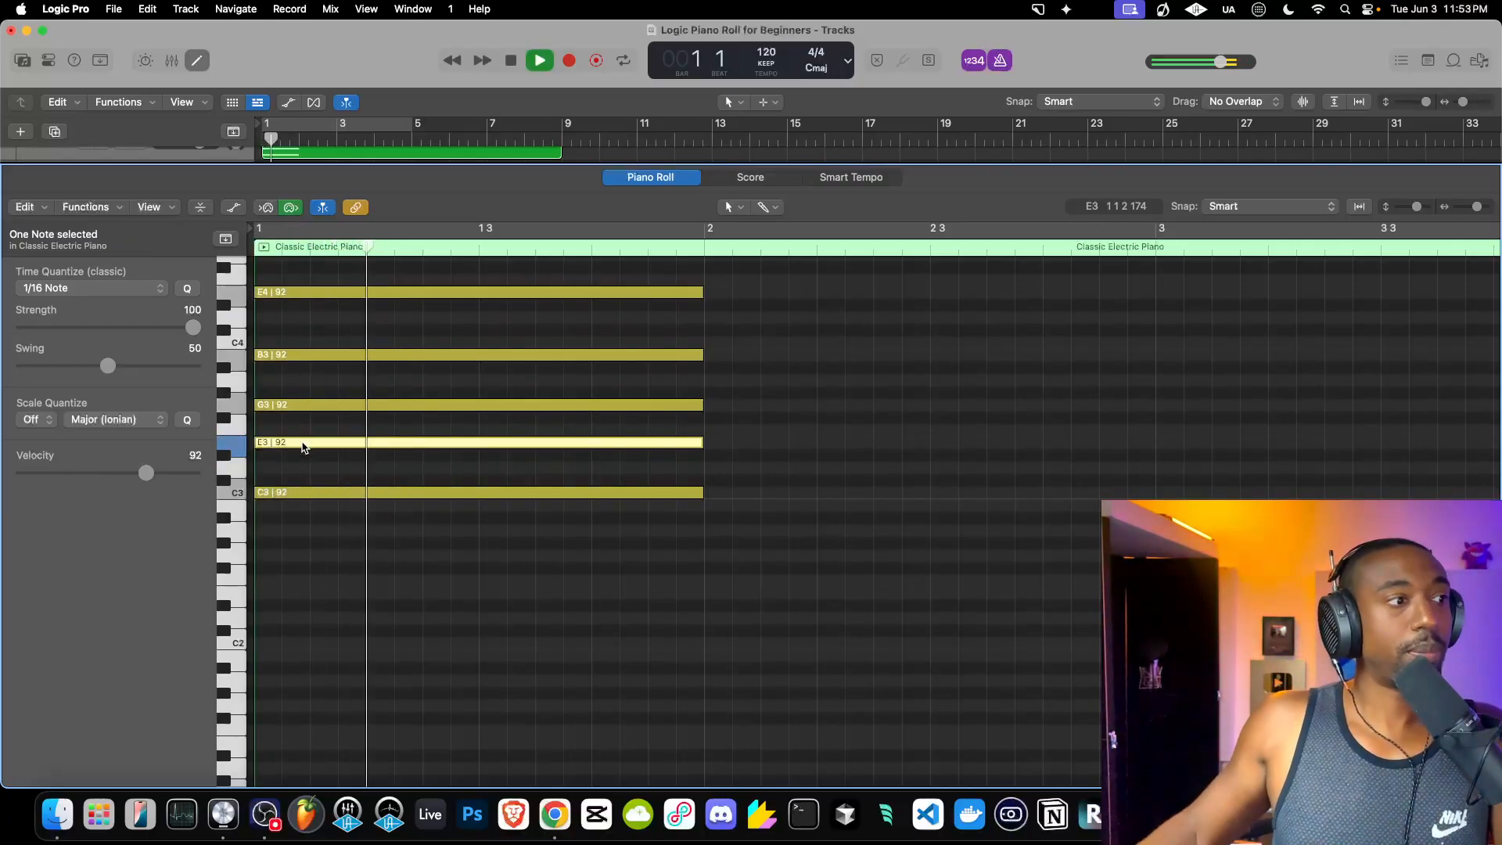
pyautogui.press('space')
# Select all five chord notes and transpose them down one octave.
pyautogui.click(311, 461)
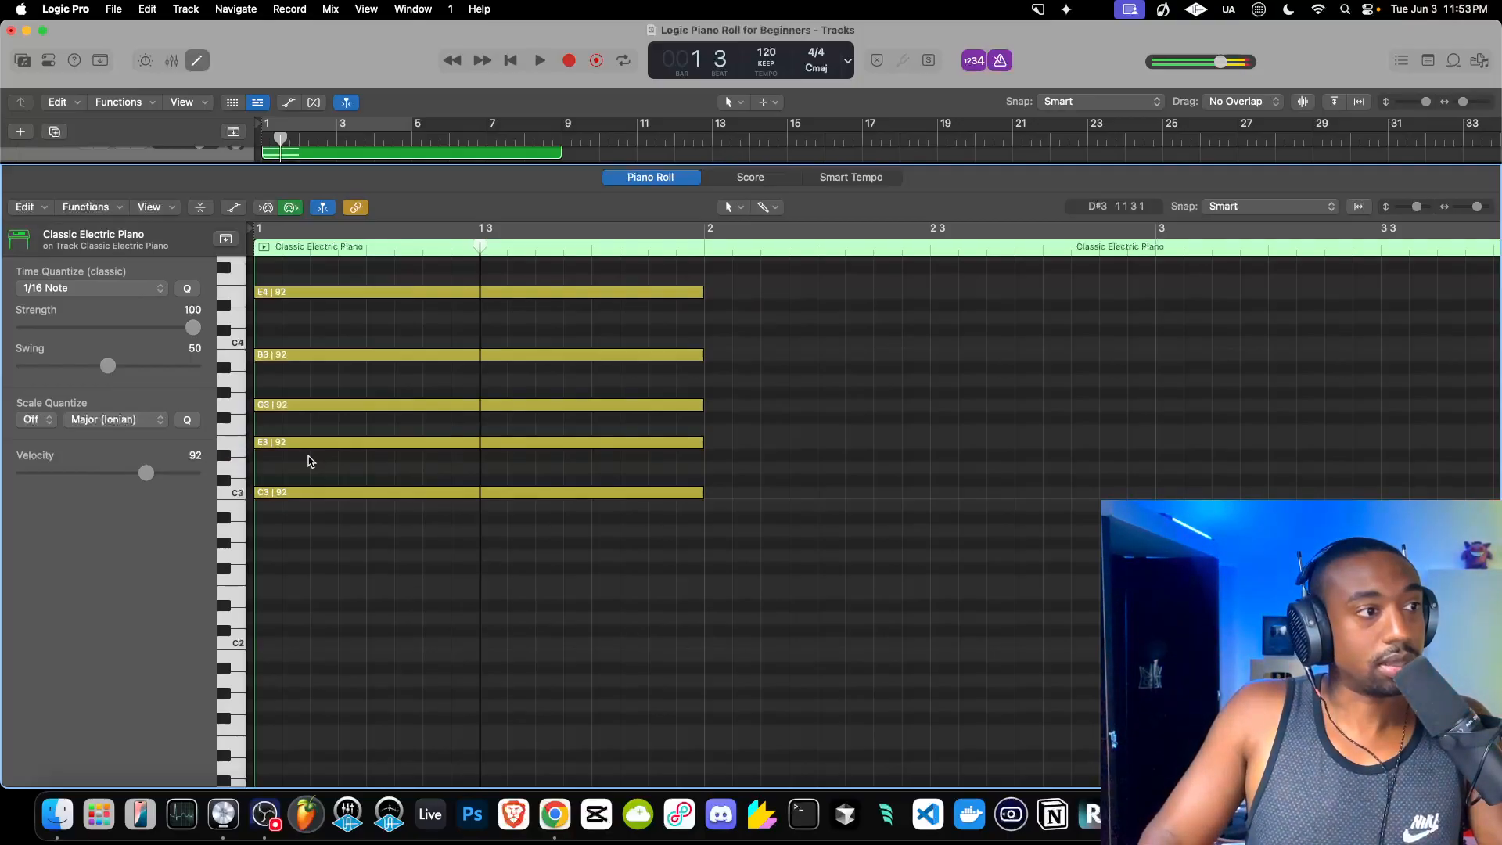
pyautogui.press('super+a')
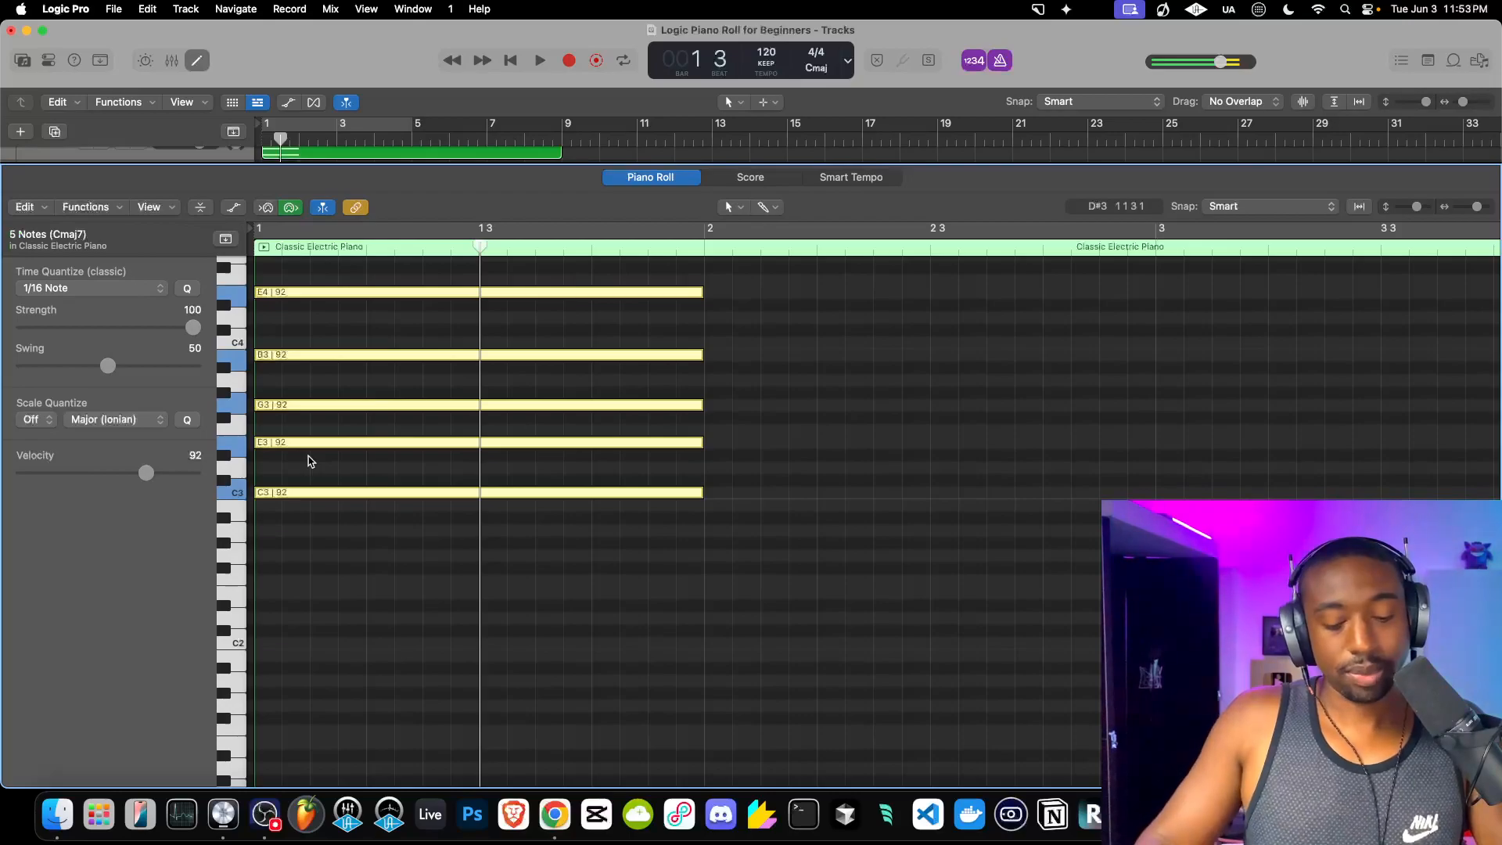
pyautogui.hotkey('shift', 'alt', 'Down')
# Play back the lowered chord from the start of the project several times.
pyautogui.press('Return')
pyautogui.press('space')
pyautogui.scroll(-1, 461, 362)
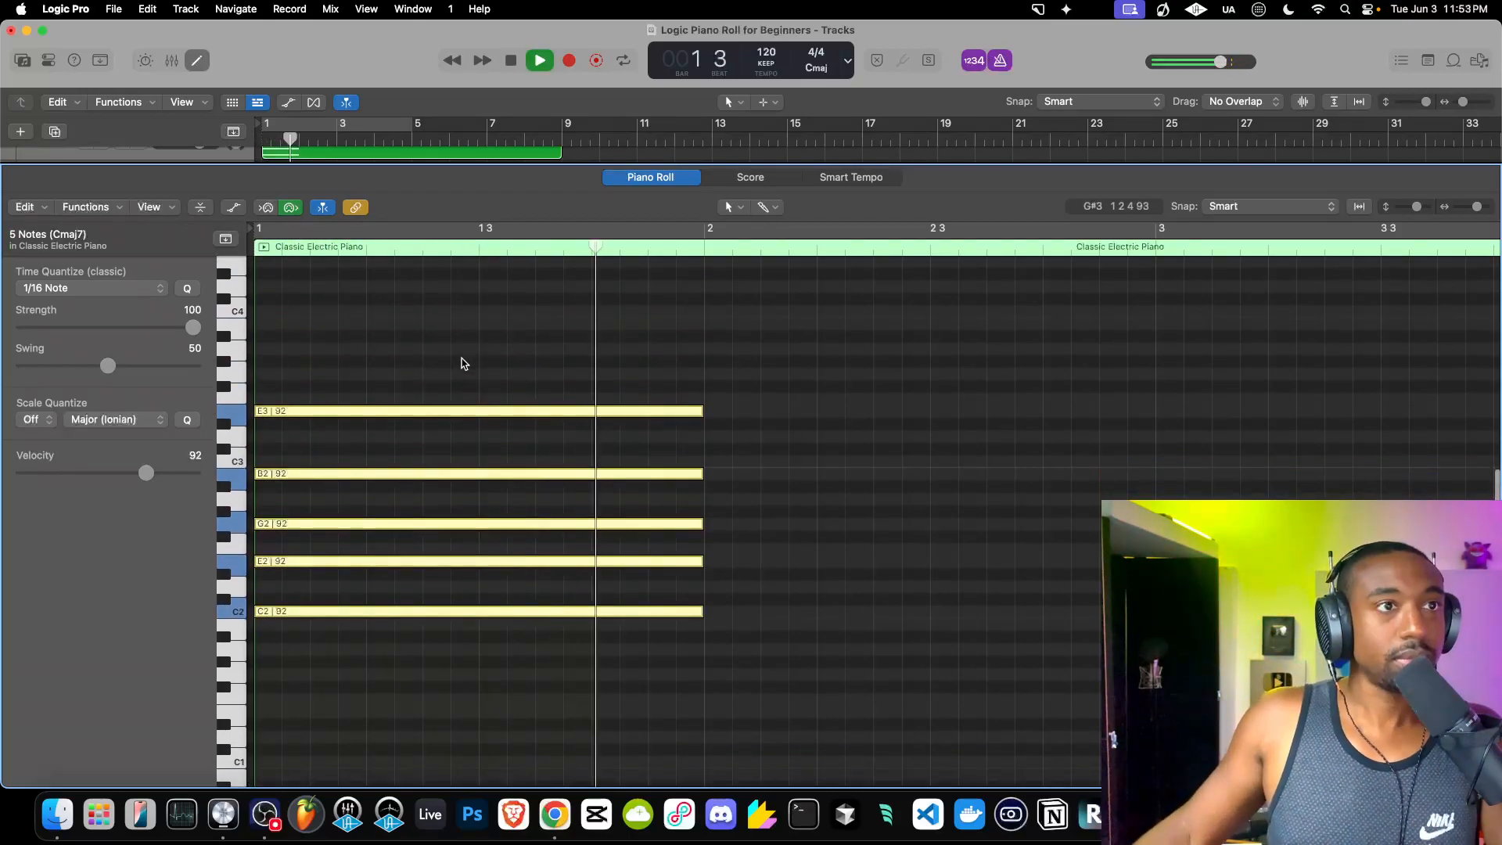
pyautogui.scroll(-1, 462, 362)
pyautogui.press('space')
pyautogui.press('Return')
pyautogui.press('space')
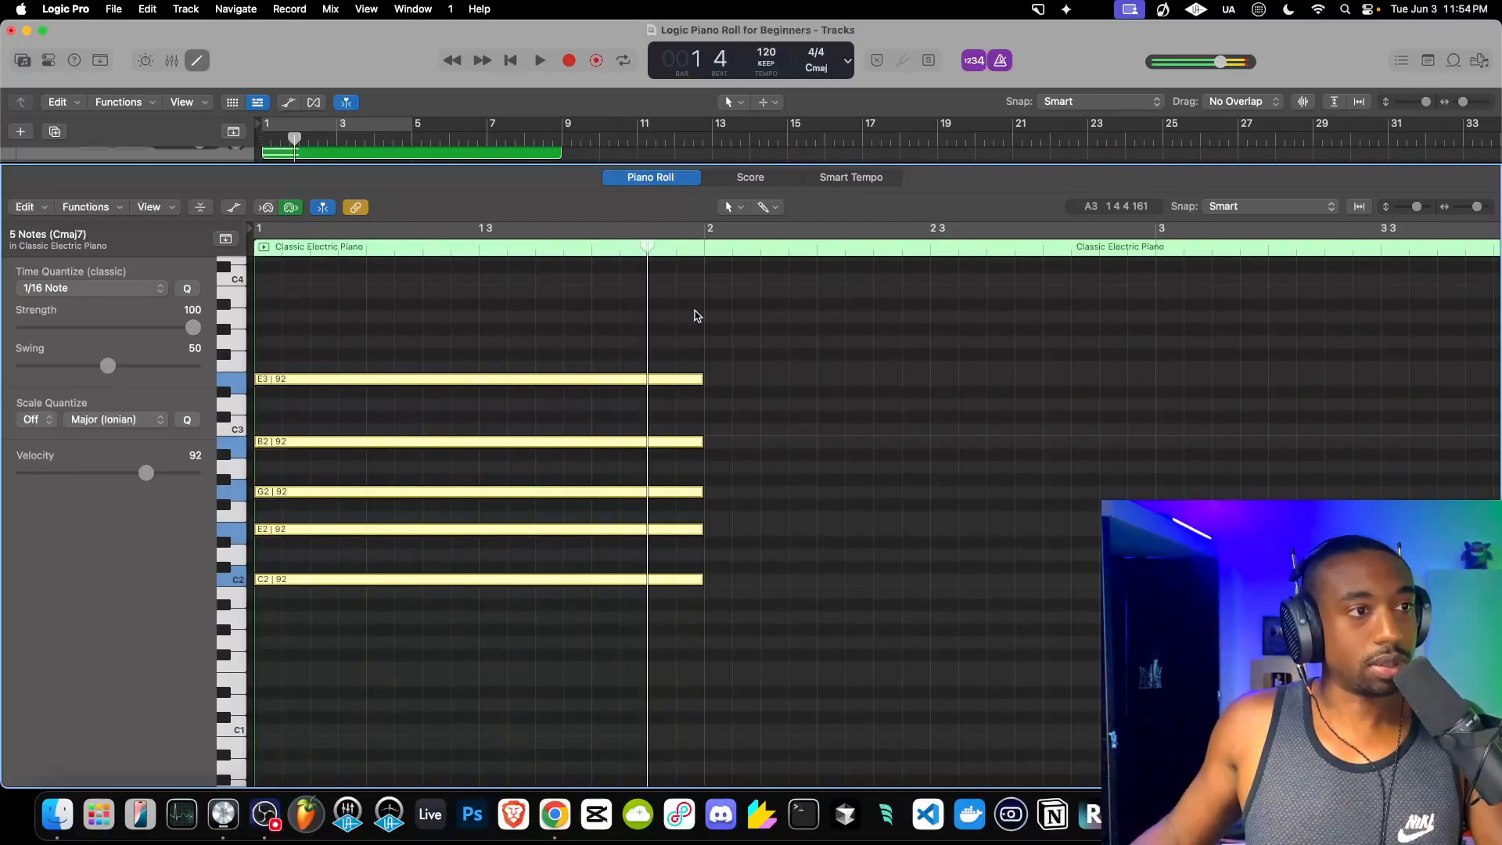
pyautogui.press('space')
pyautogui.press('Return')
pyautogui.press('space')
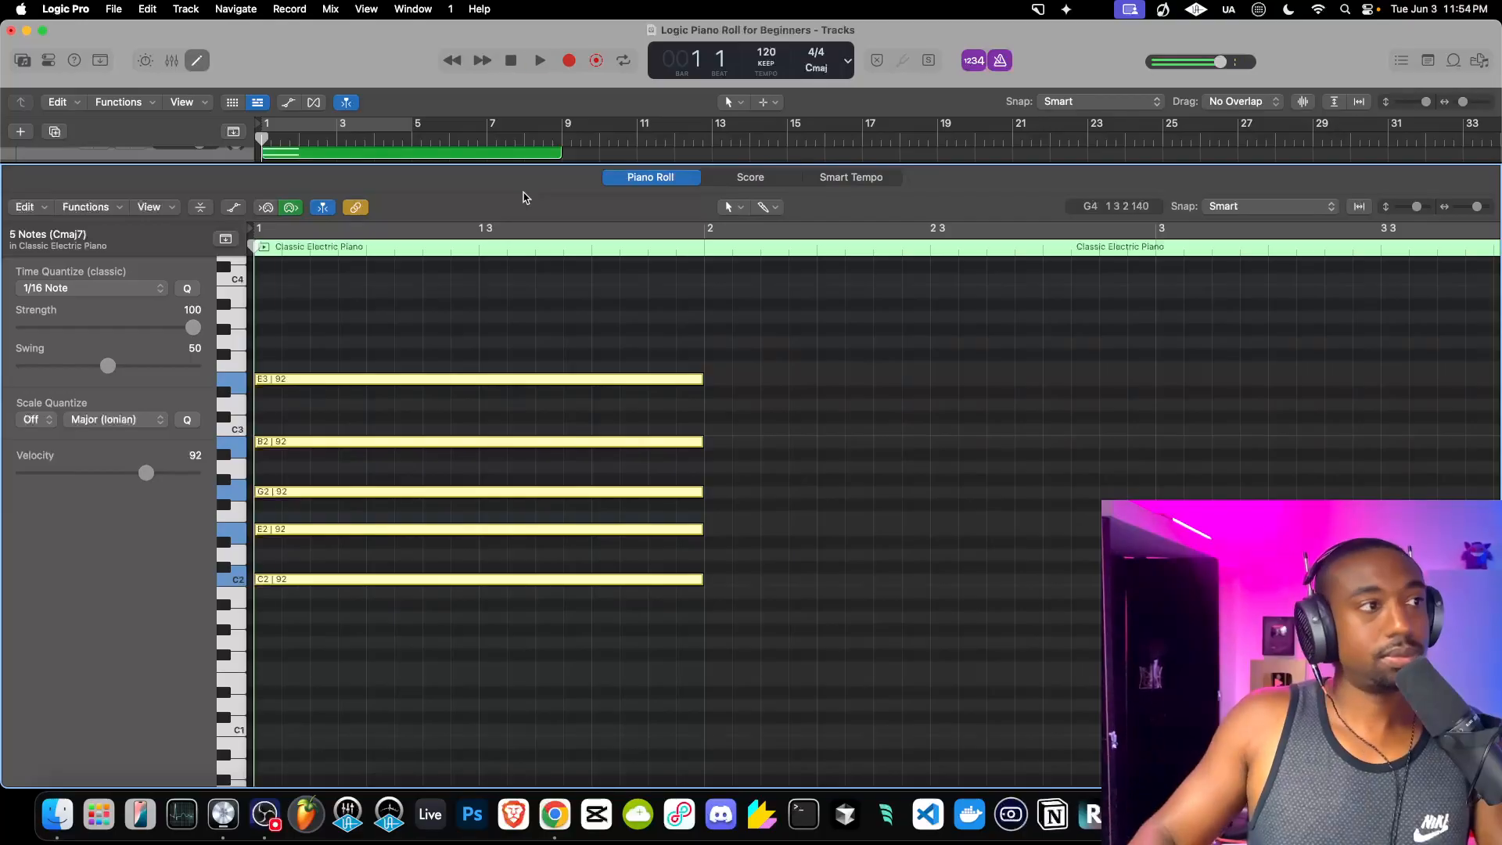
pyautogui.press('space')
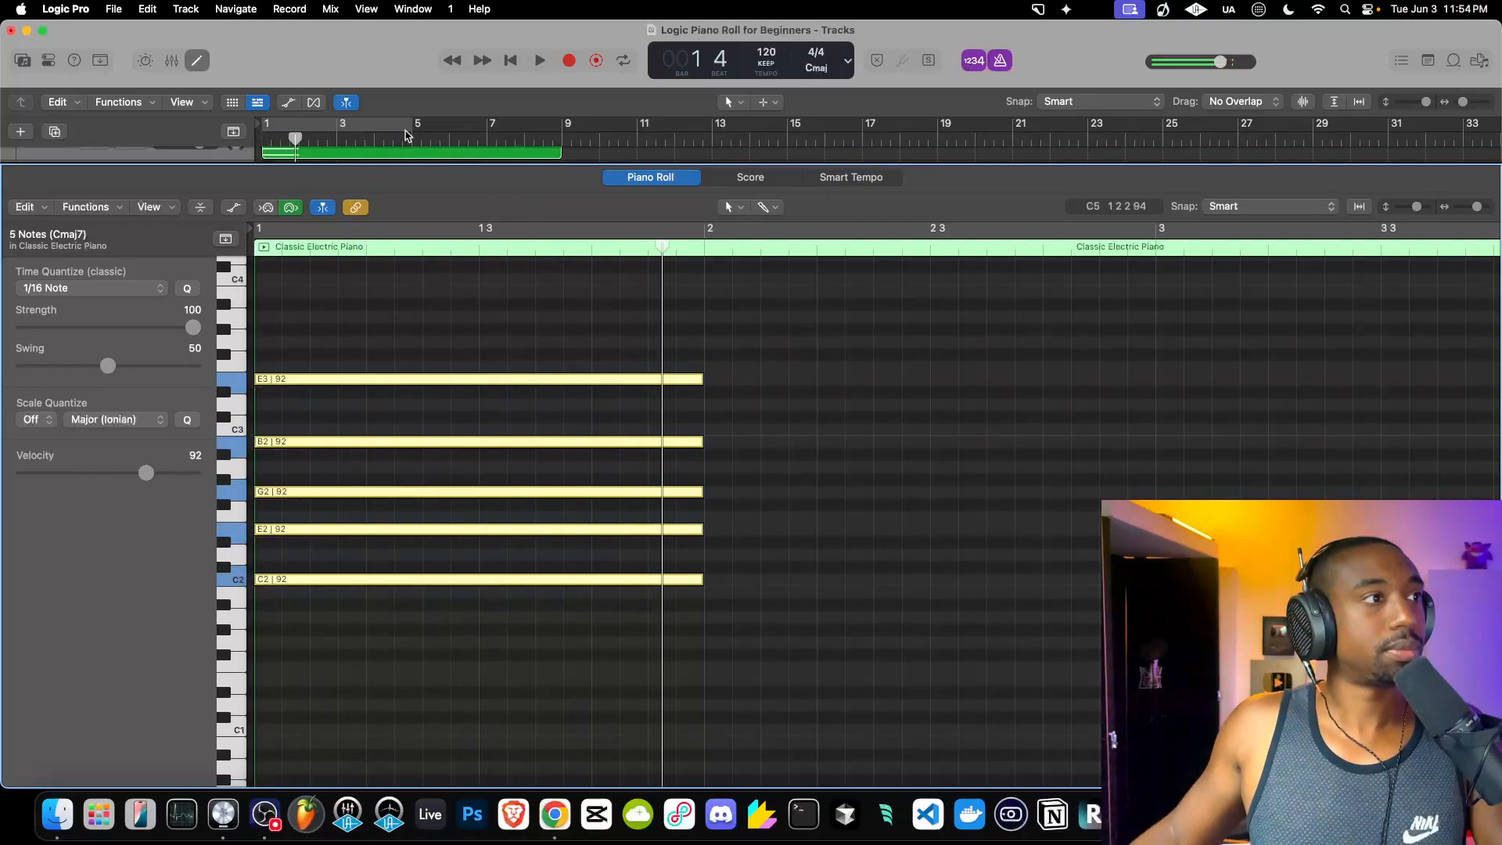
# Turn on a two-bar cycle range from bar 1 to bar 3 and play back the chord within it.
pyautogui.click(407, 126)
pyautogui.moveTo(408, 126); pyautogui.dragTo(335, 126)
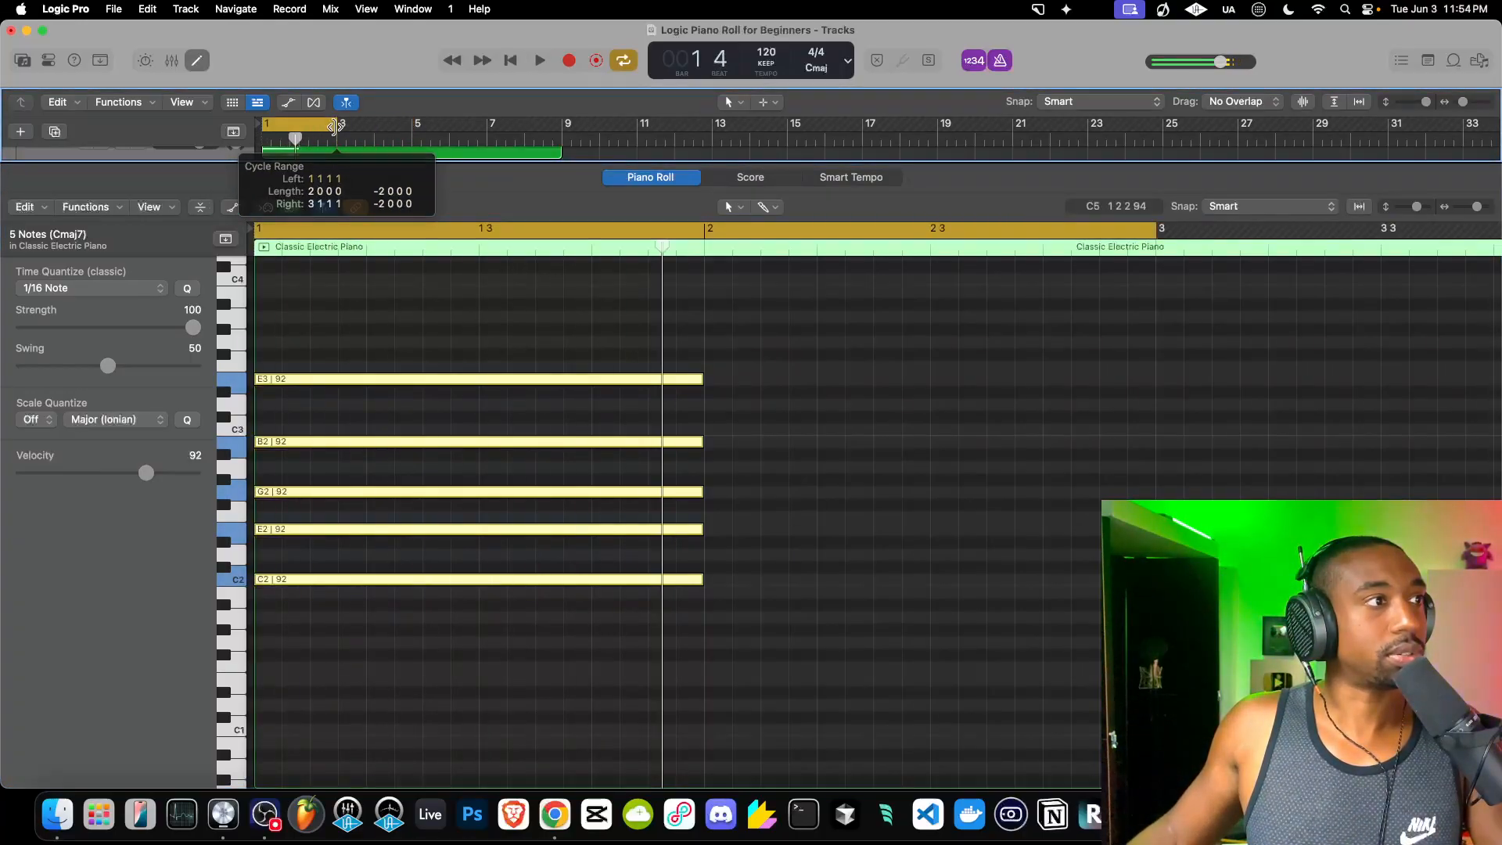
pyautogui.press('space')
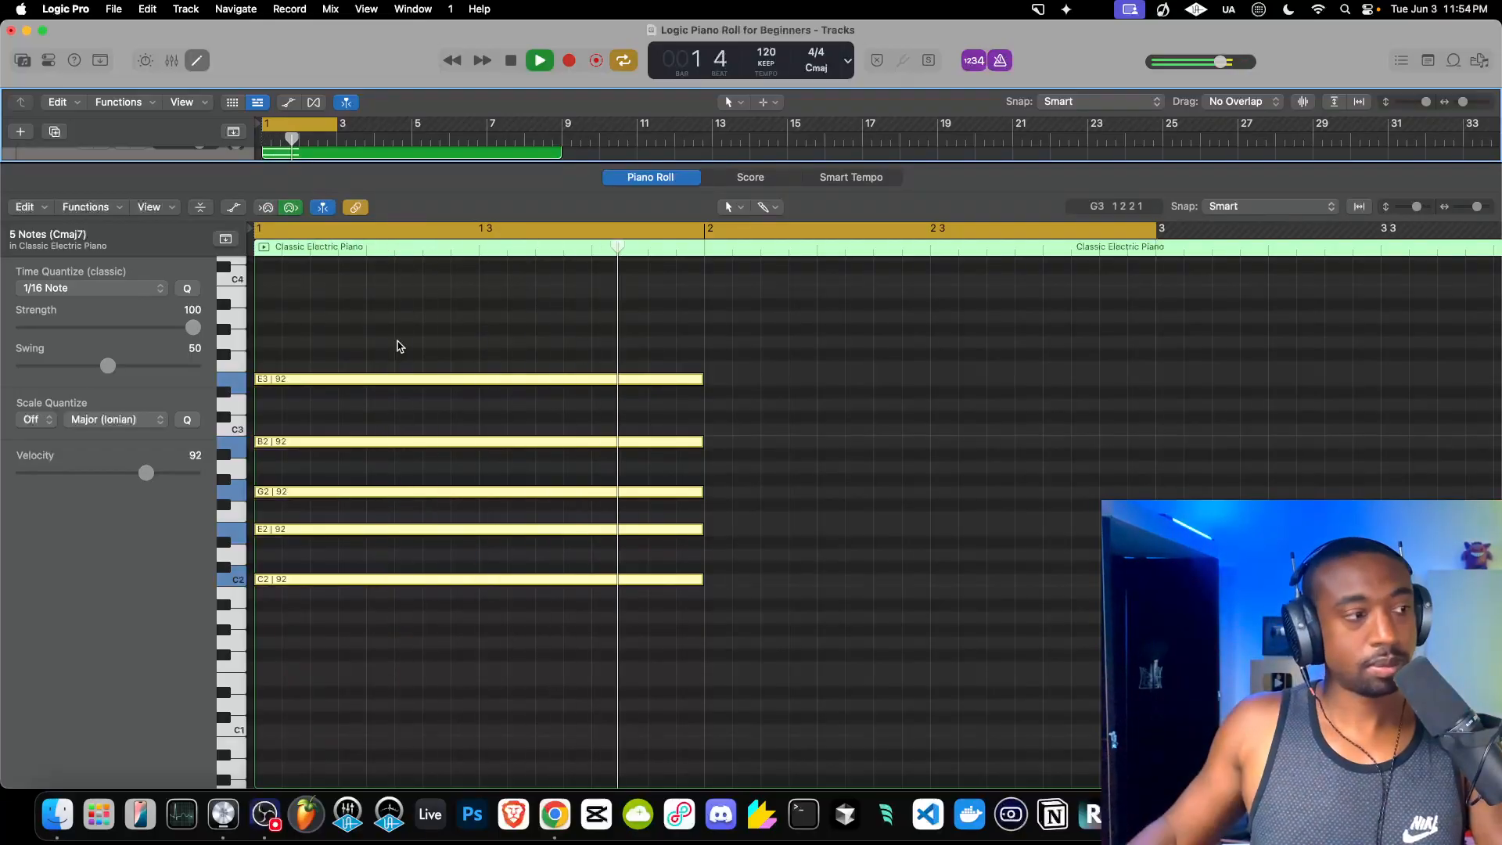
pyautogui.press('space')
pyautogui.click(379, 420)
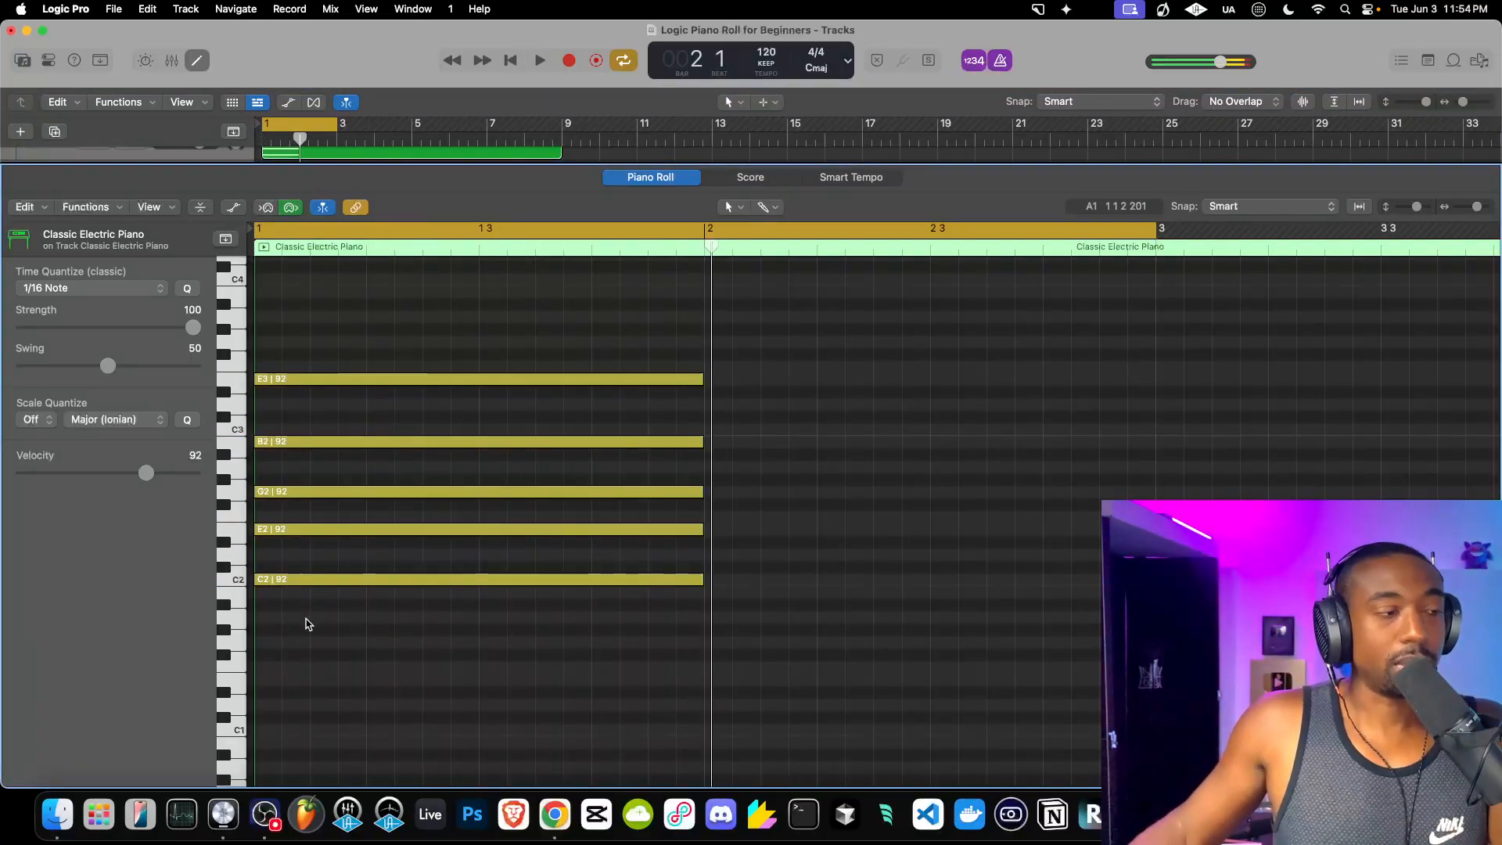
pyautogui.click(305, 582)
pyautogui.click(305, 646)
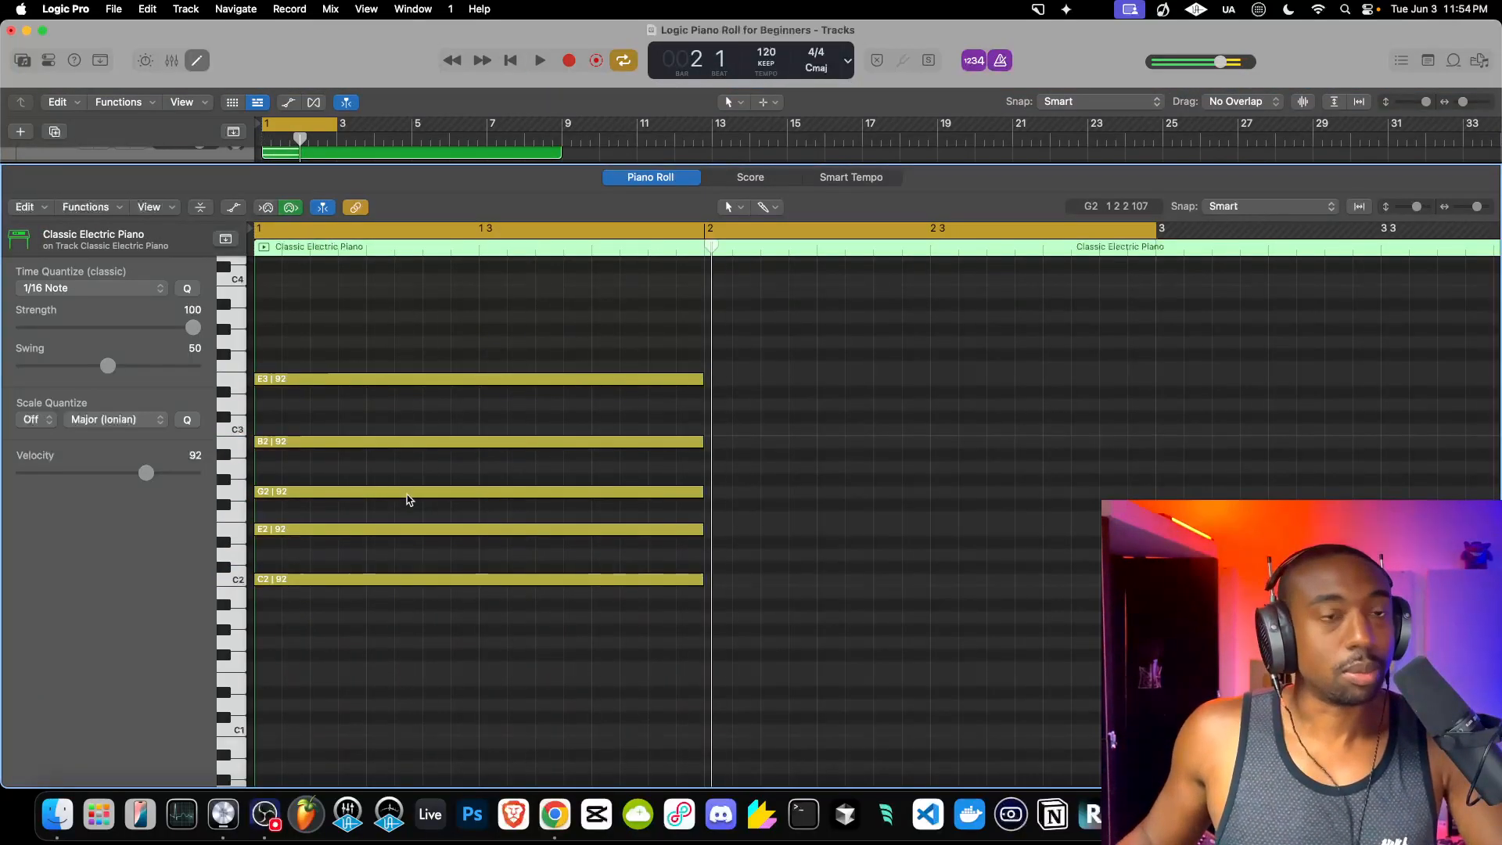
pyautogui.moveTo(407, 499)
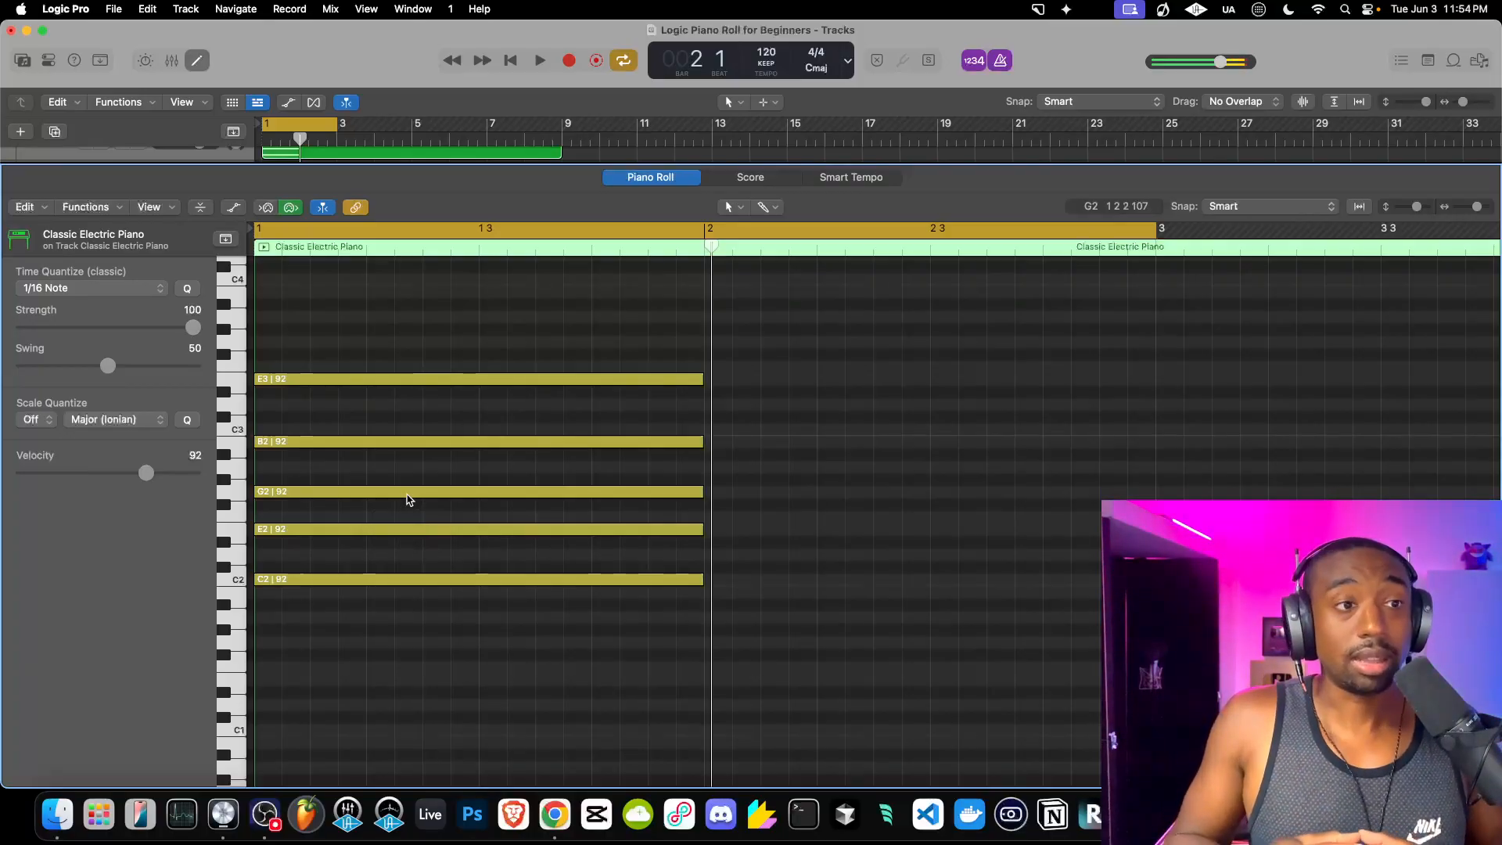
# Return the playhead to the start and examine where the chord notes end at bar 2.
pyautogui.moveTo(451, 626); pyautogui.dragTo(367, 352)
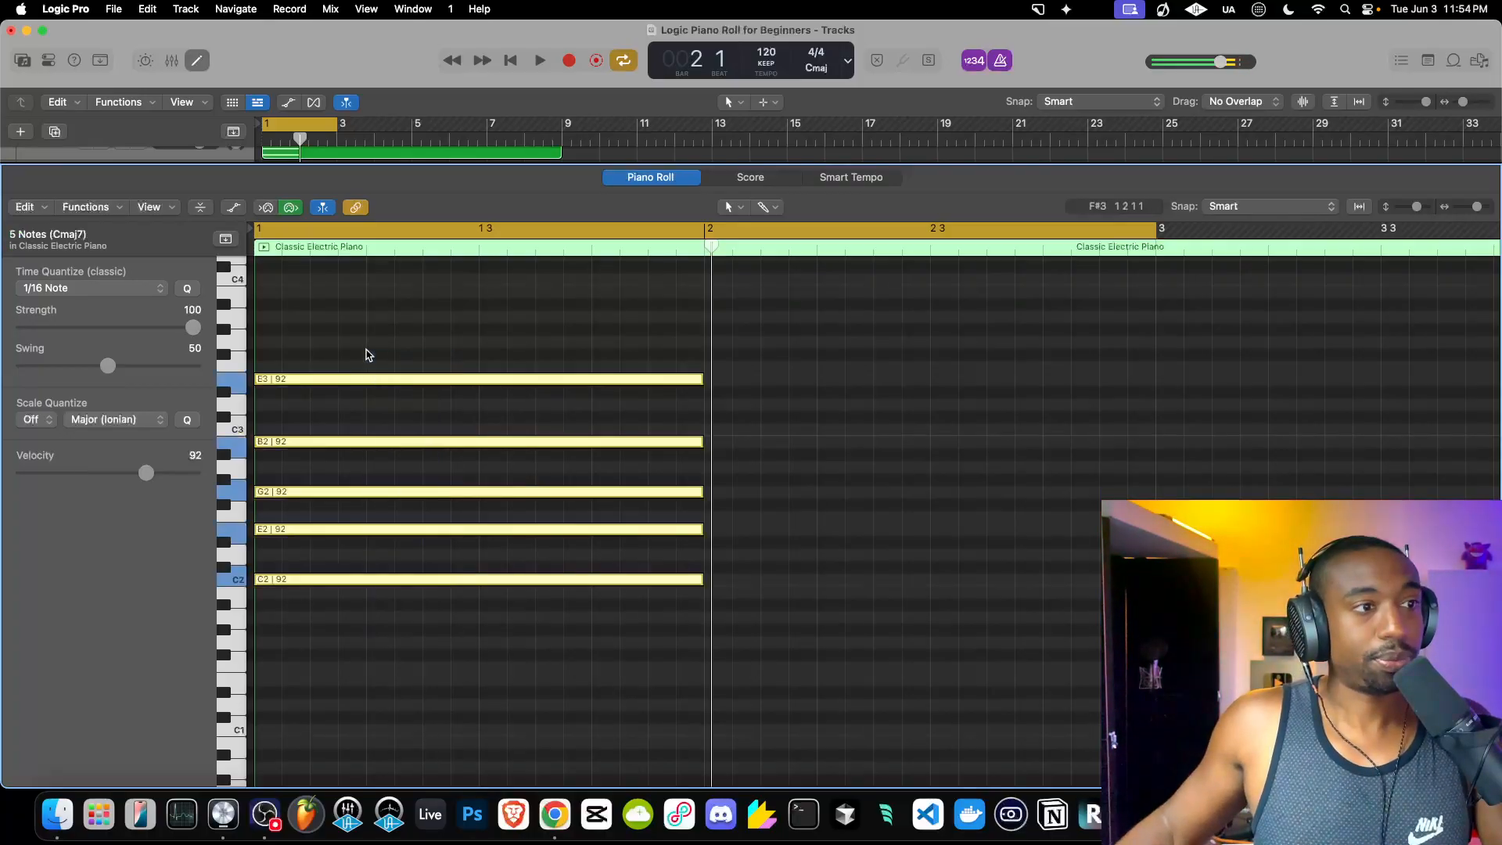
pyautogui.press('Return')
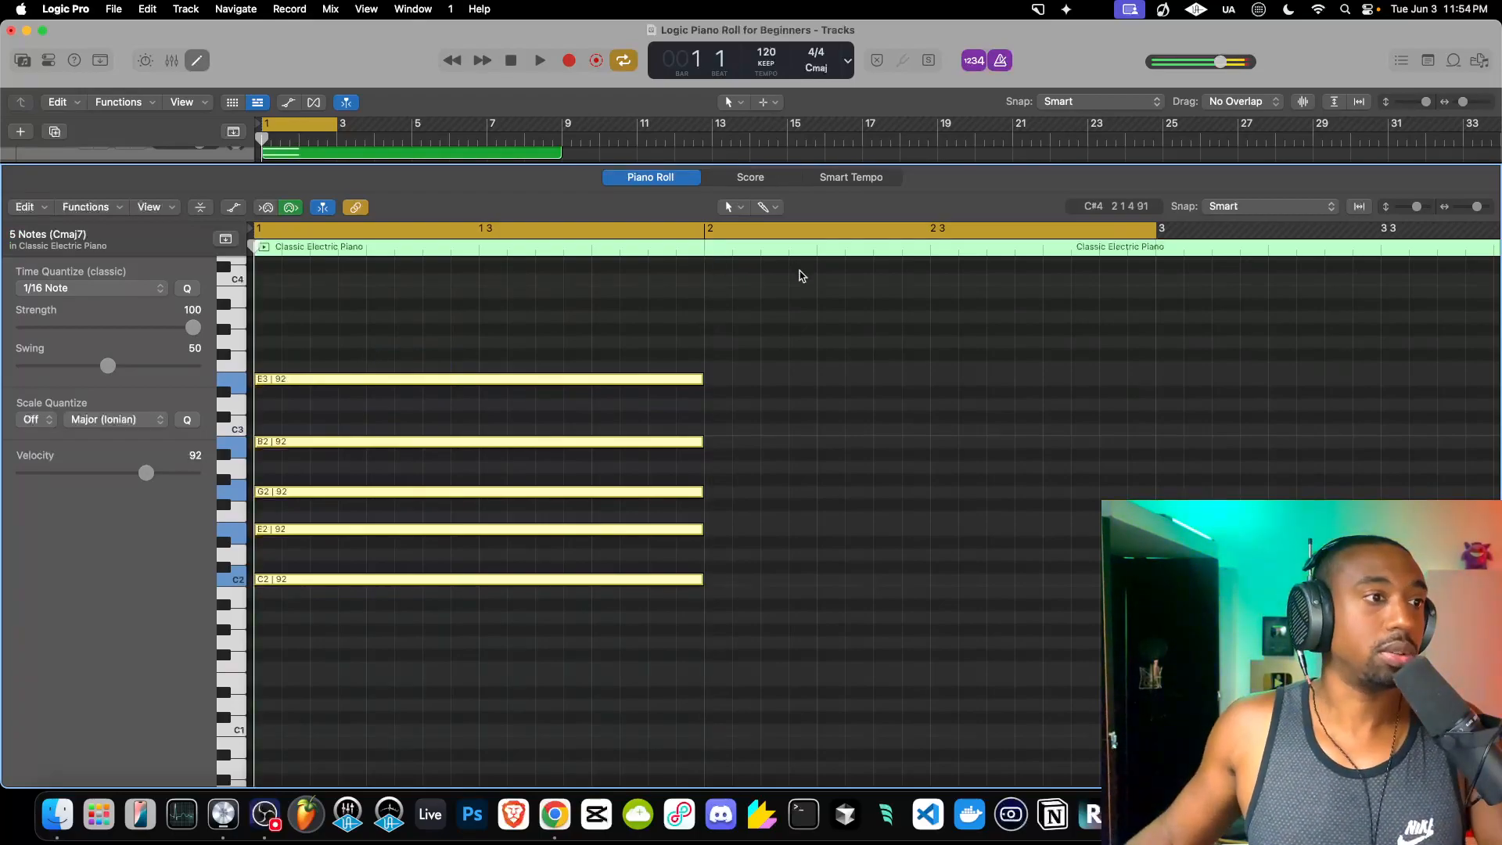
pyautogui.scroll(-1, 706, 359)
pyautogui.click(707, 360)
pyautogui.scroll(5, 708, 359)
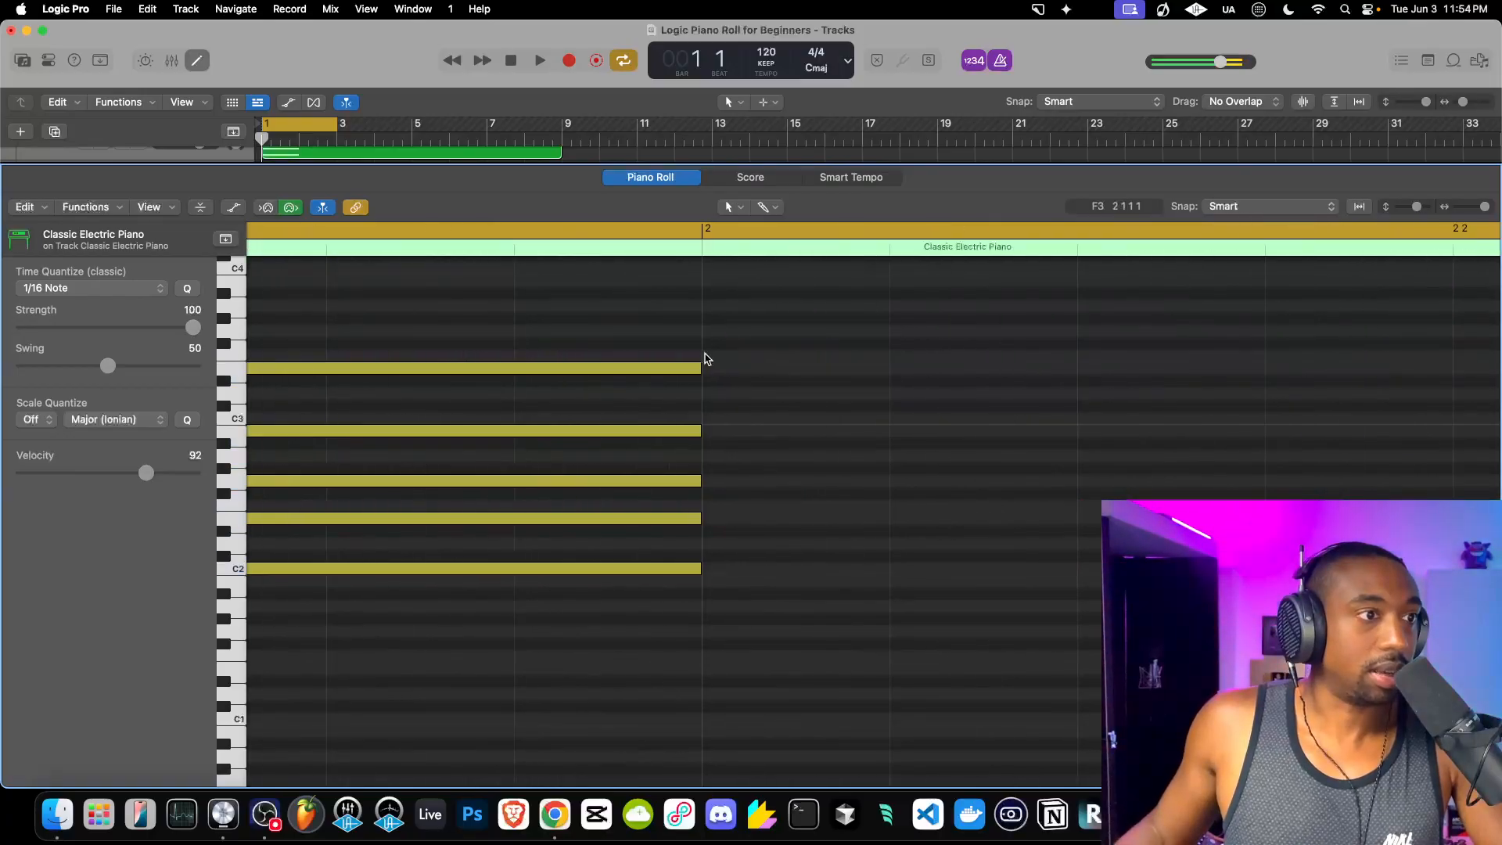
pyautogui.scroll(-5, 704, 361)
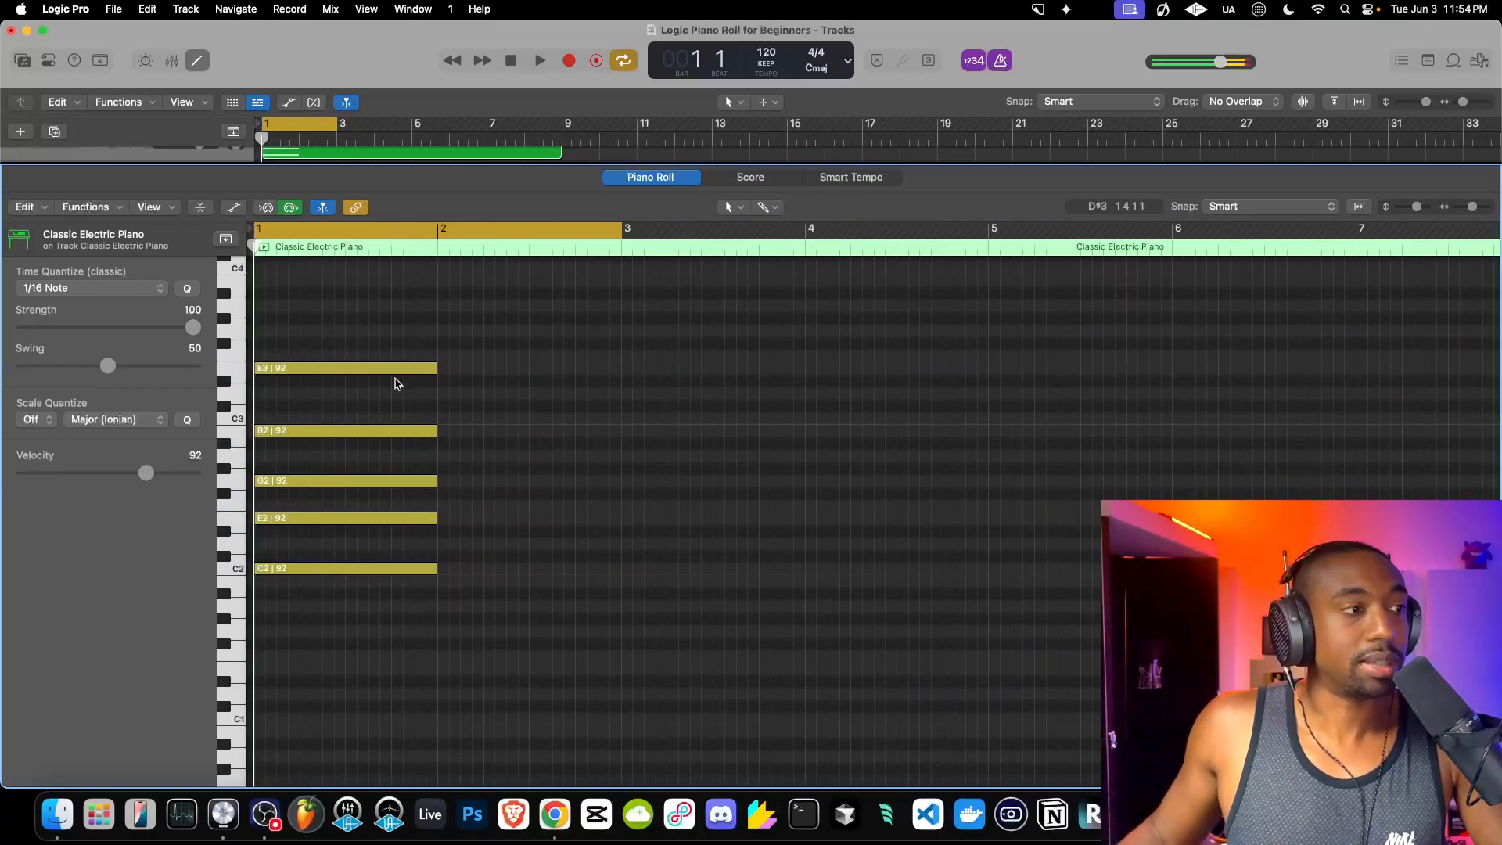
# Select the five chord notes in bar 1 and repeat them once into bar 2.
pyautogui.moveTo(457, 335); pyautogui.dragTo(290, 602)
pyautogui.press('super+r')
pyautogui.scroll(5, 413, 504)
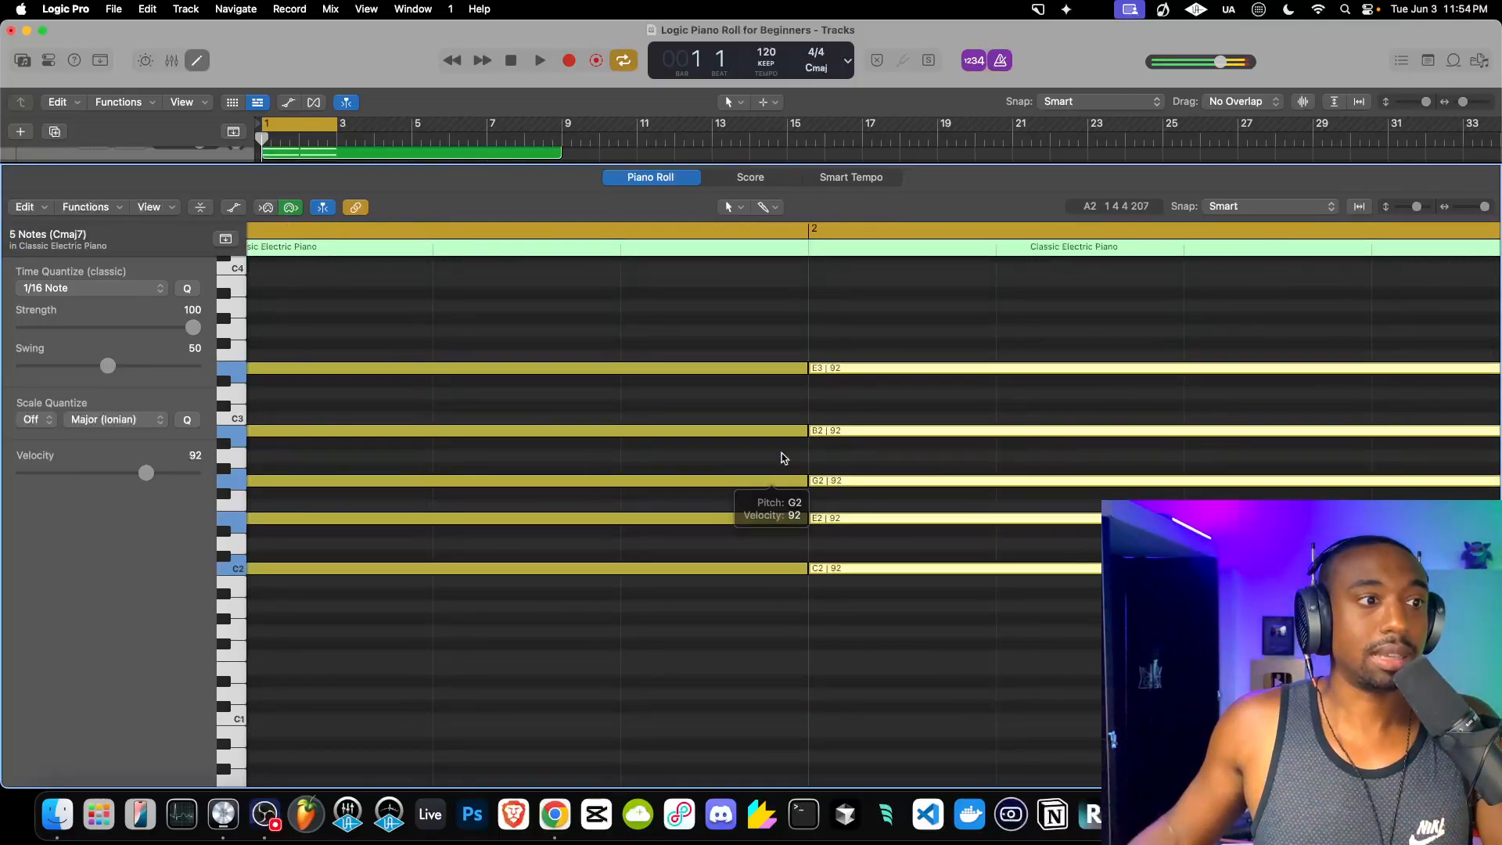
pyautogui.click(810, 401)
# Try shortening the bar 1 E3 note slightly, raising it one semitone to F3 and repeating it after itself.
pyautogui.click(799, 369)
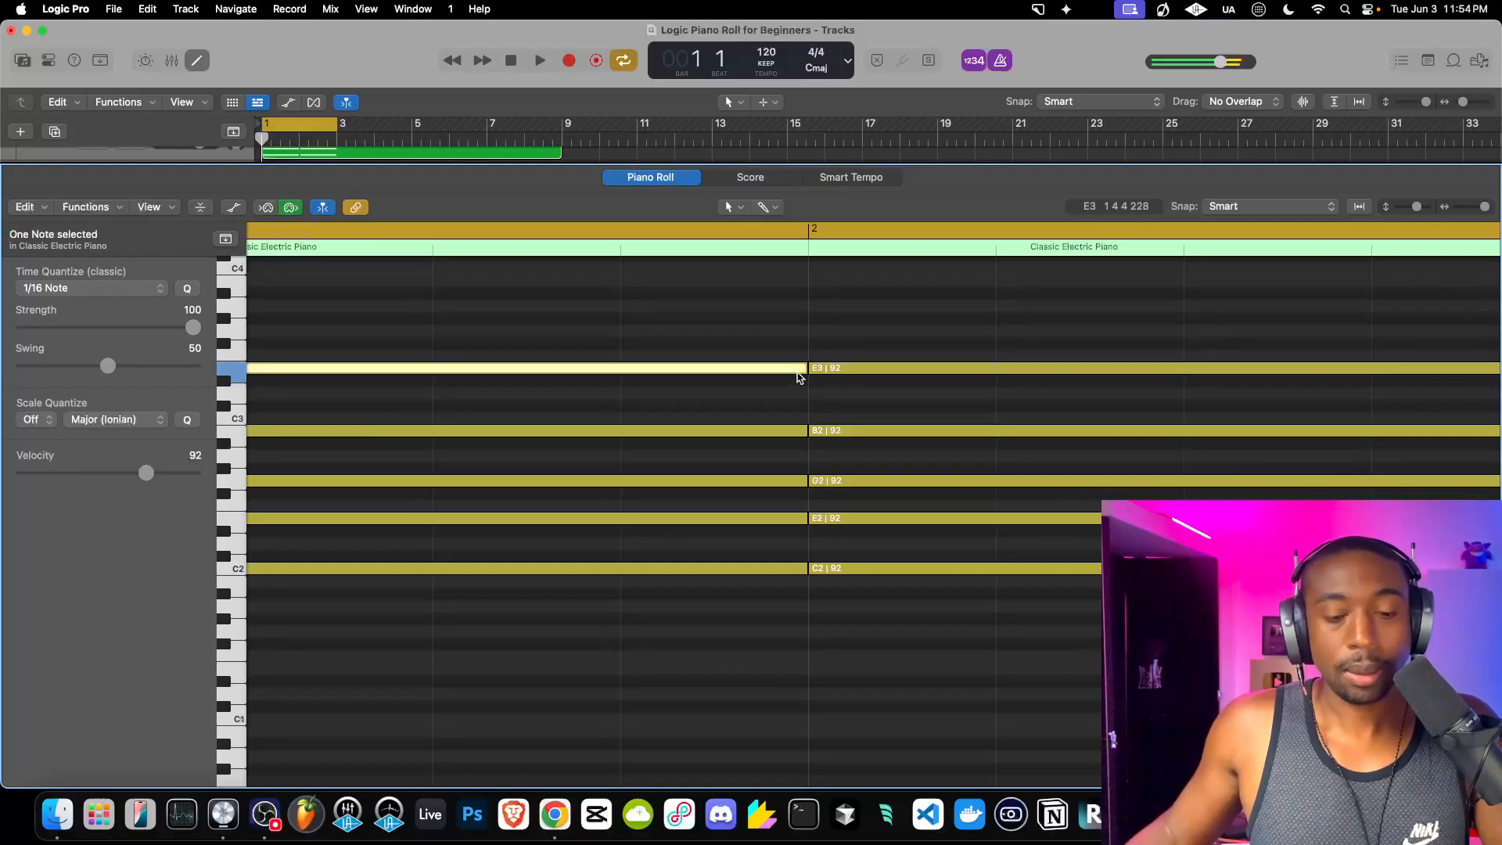
pyautogui.moveTo(806, 374); pyautogui.dragTo(796, 374)
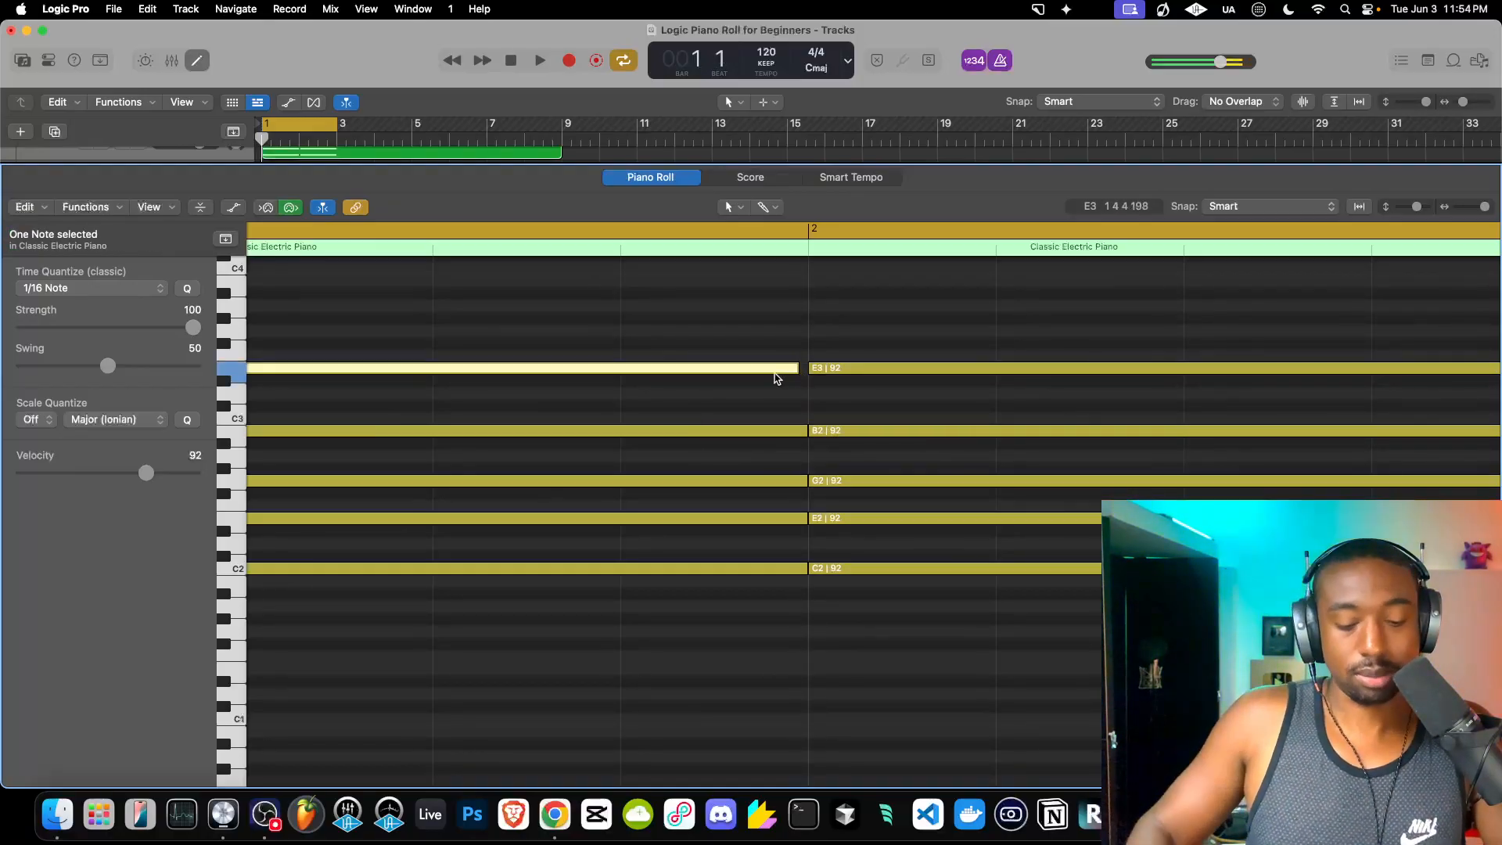
pyautogui.hotkey('alt', 'Up')
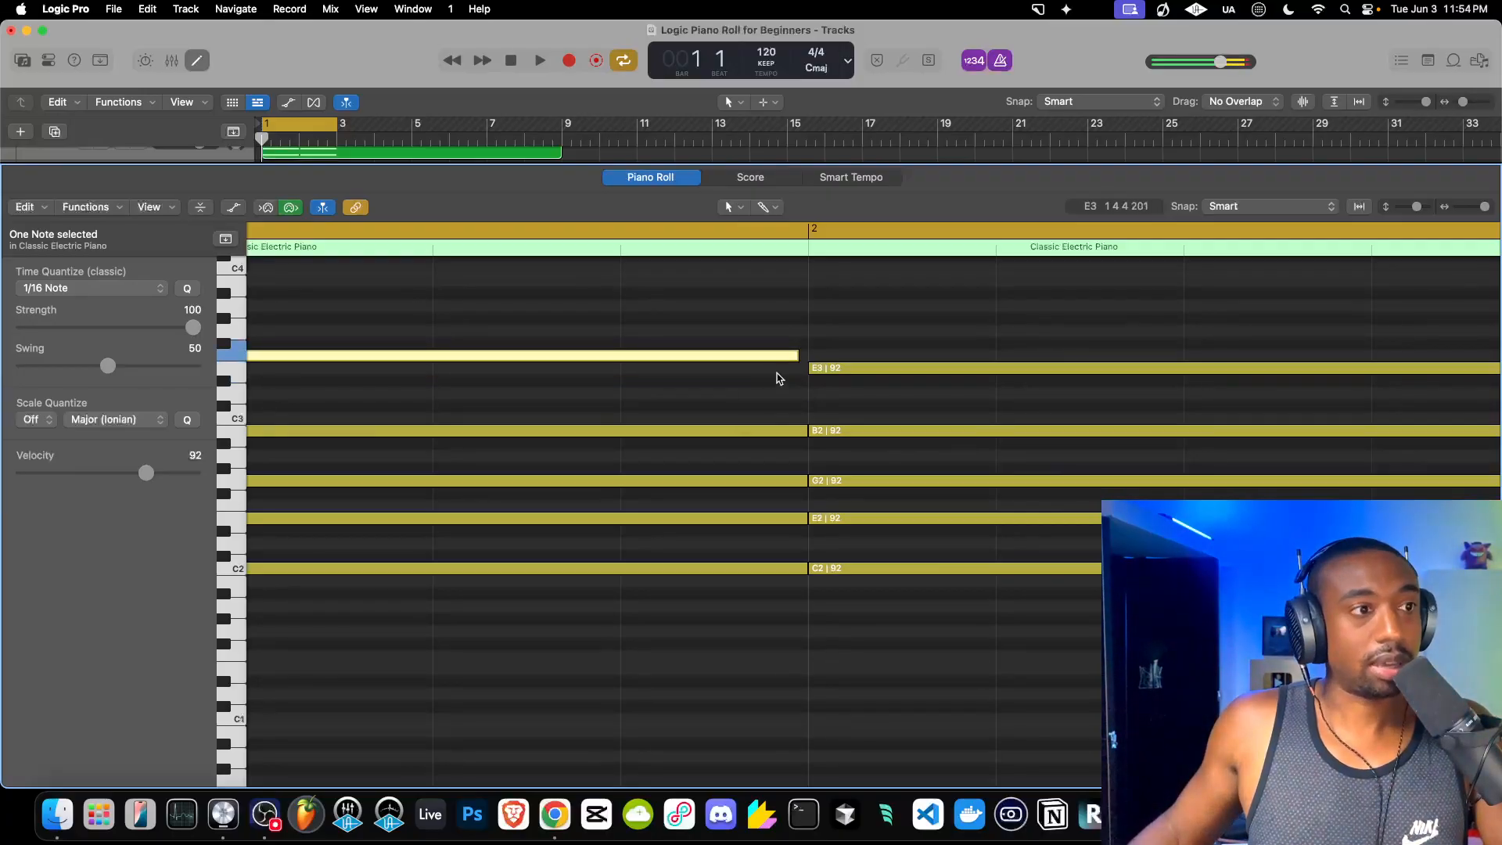
pyautogui.press('super+r')
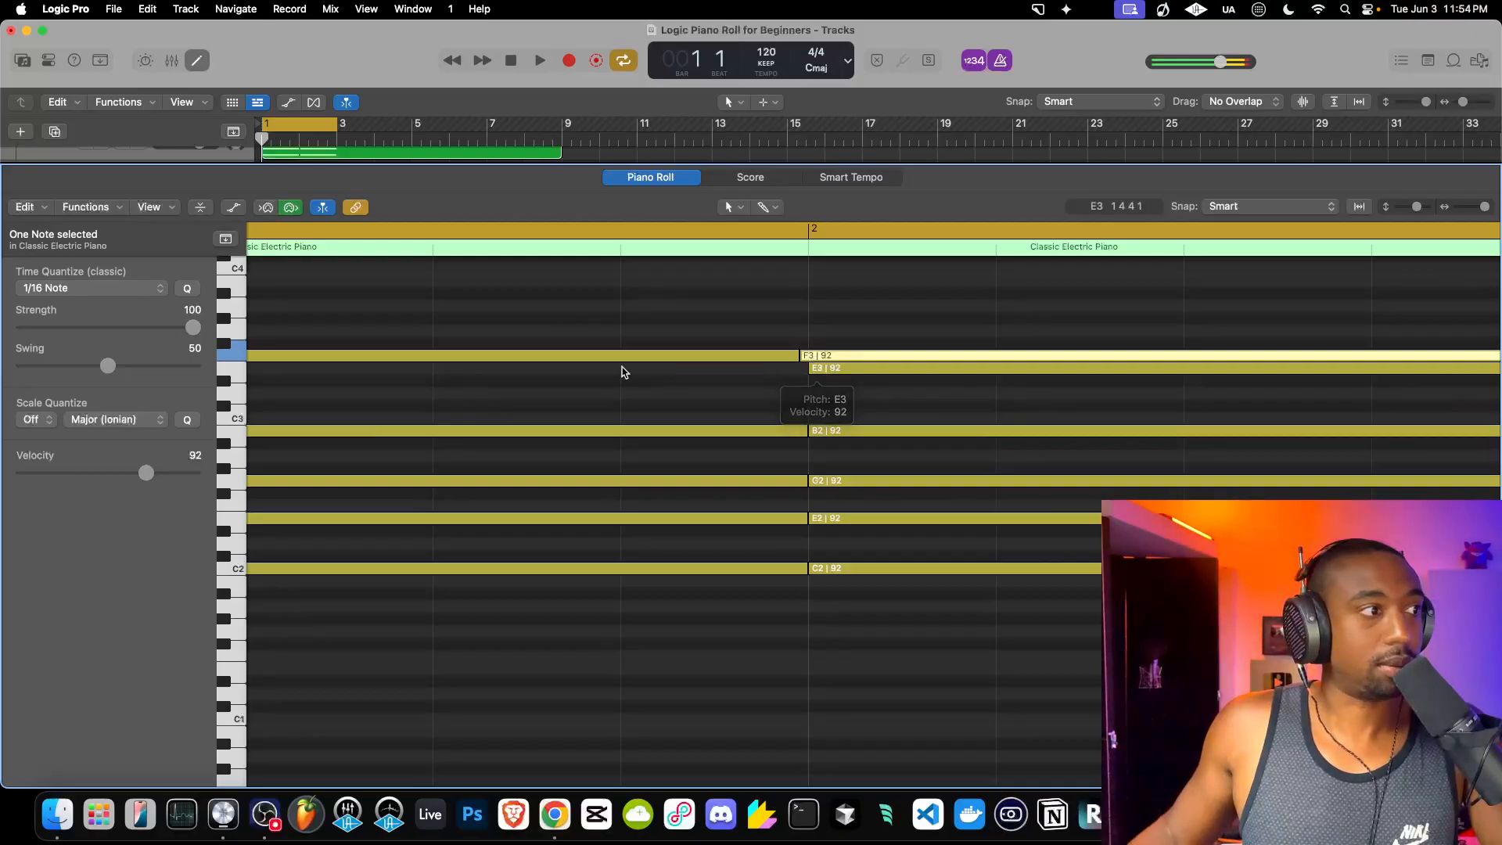
pyautogui.moveTo(1424, 214); pyautogui.dragTo(1431, 213)
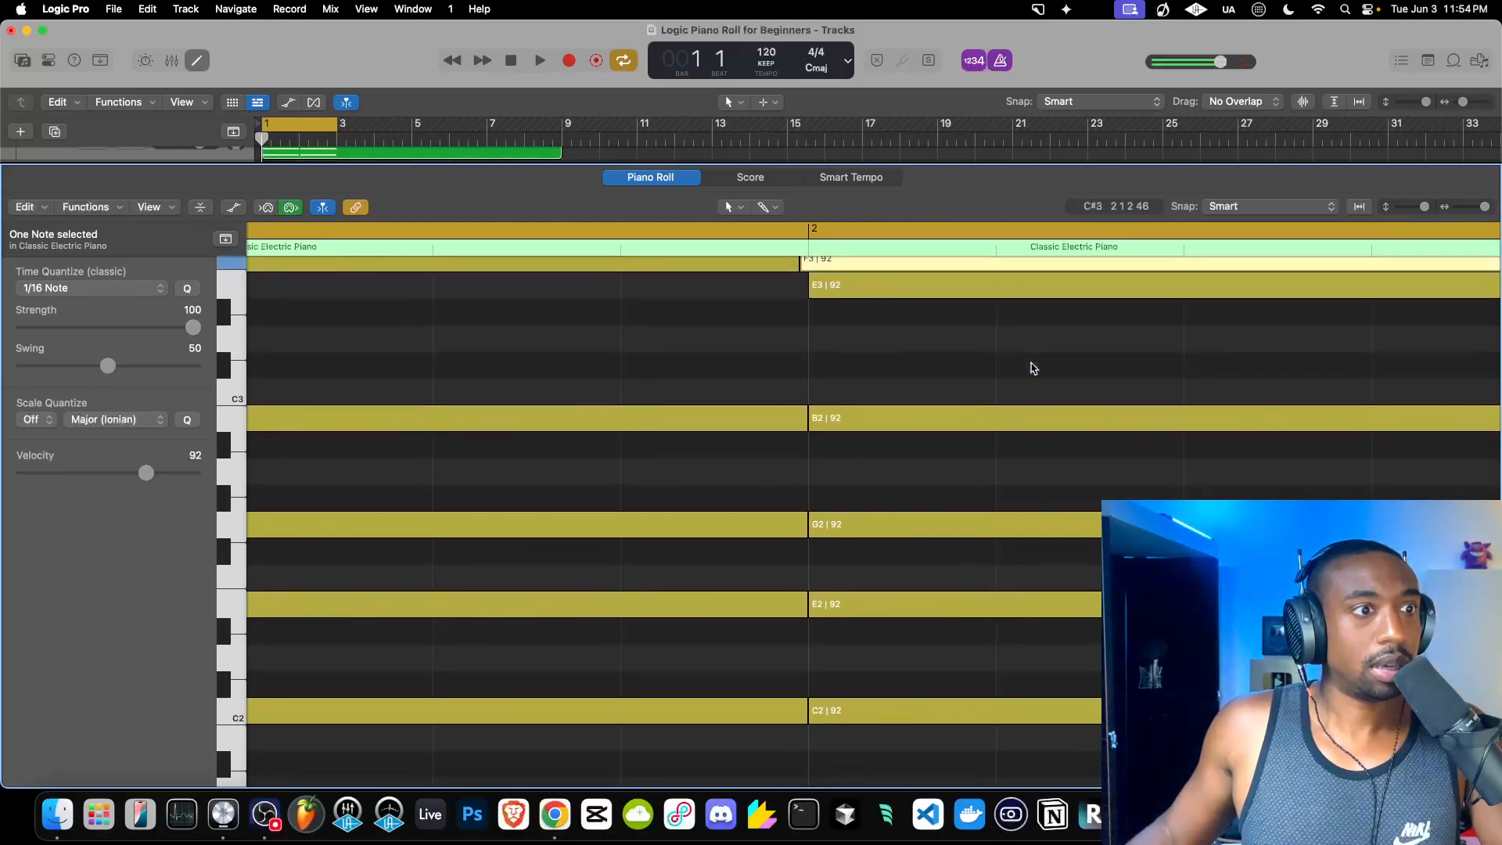
pyautogui.scroll(4, 1031, 368)
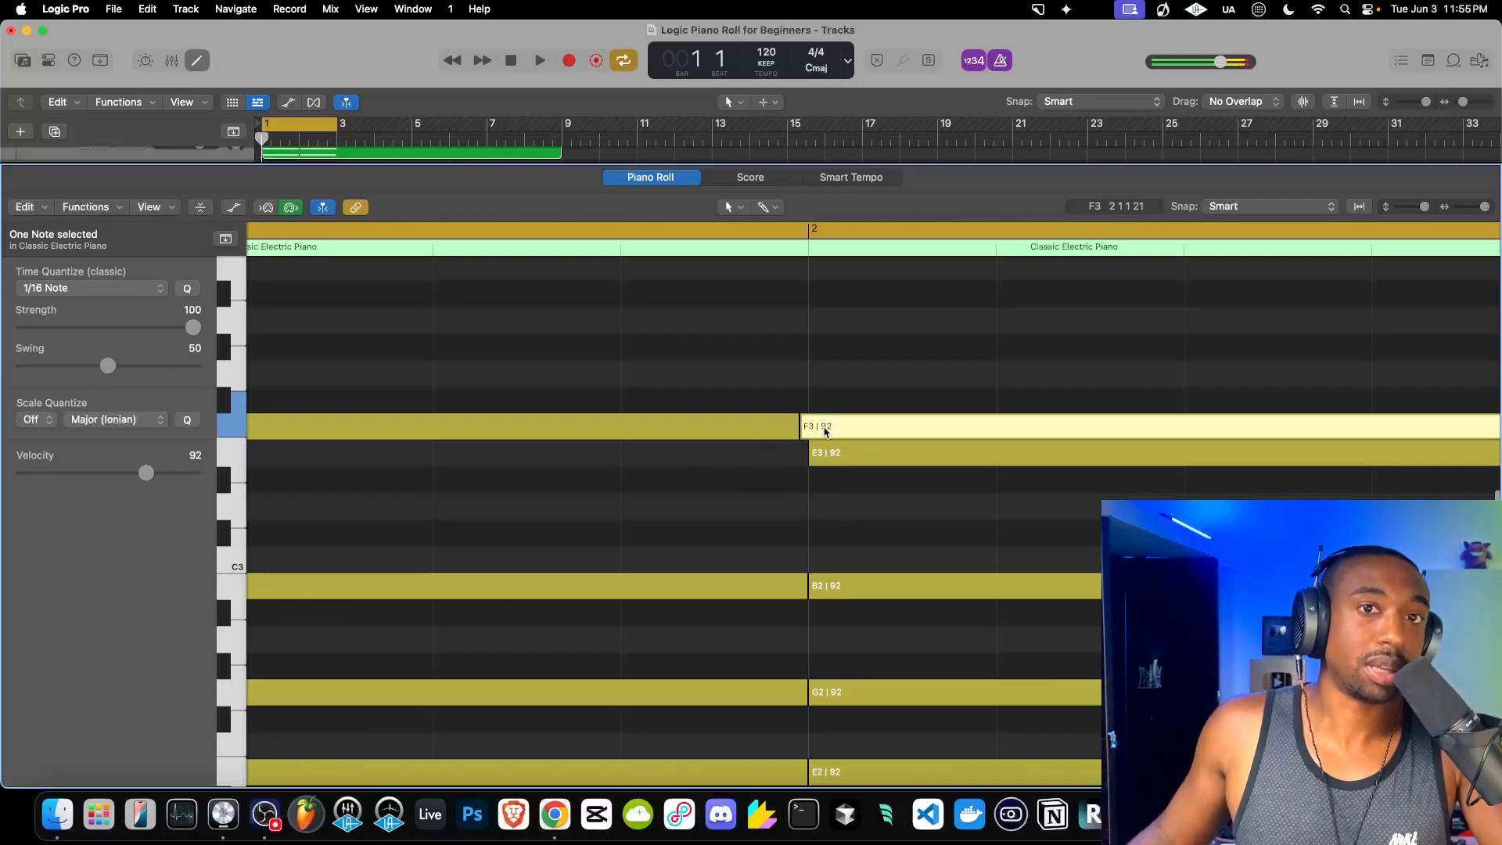
pyautogui.scroll(-5, 825, 432)
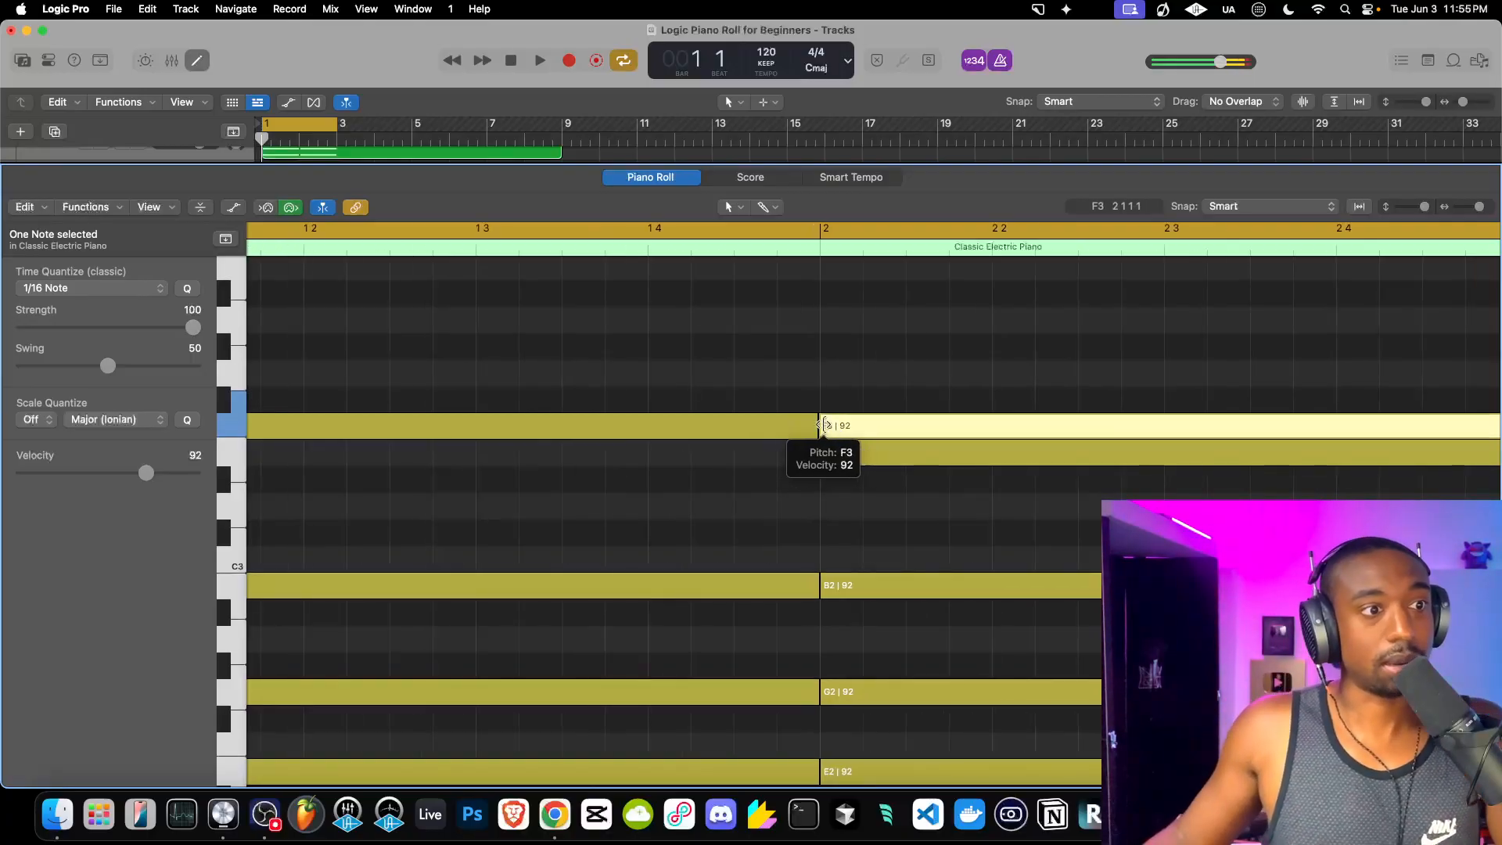
# Undo the F3 note's repeat, its semitone transposition and its length change.
pyautogui.press('super+z')
pyautogui.press('super+z')
pyautogui.press('super+z')
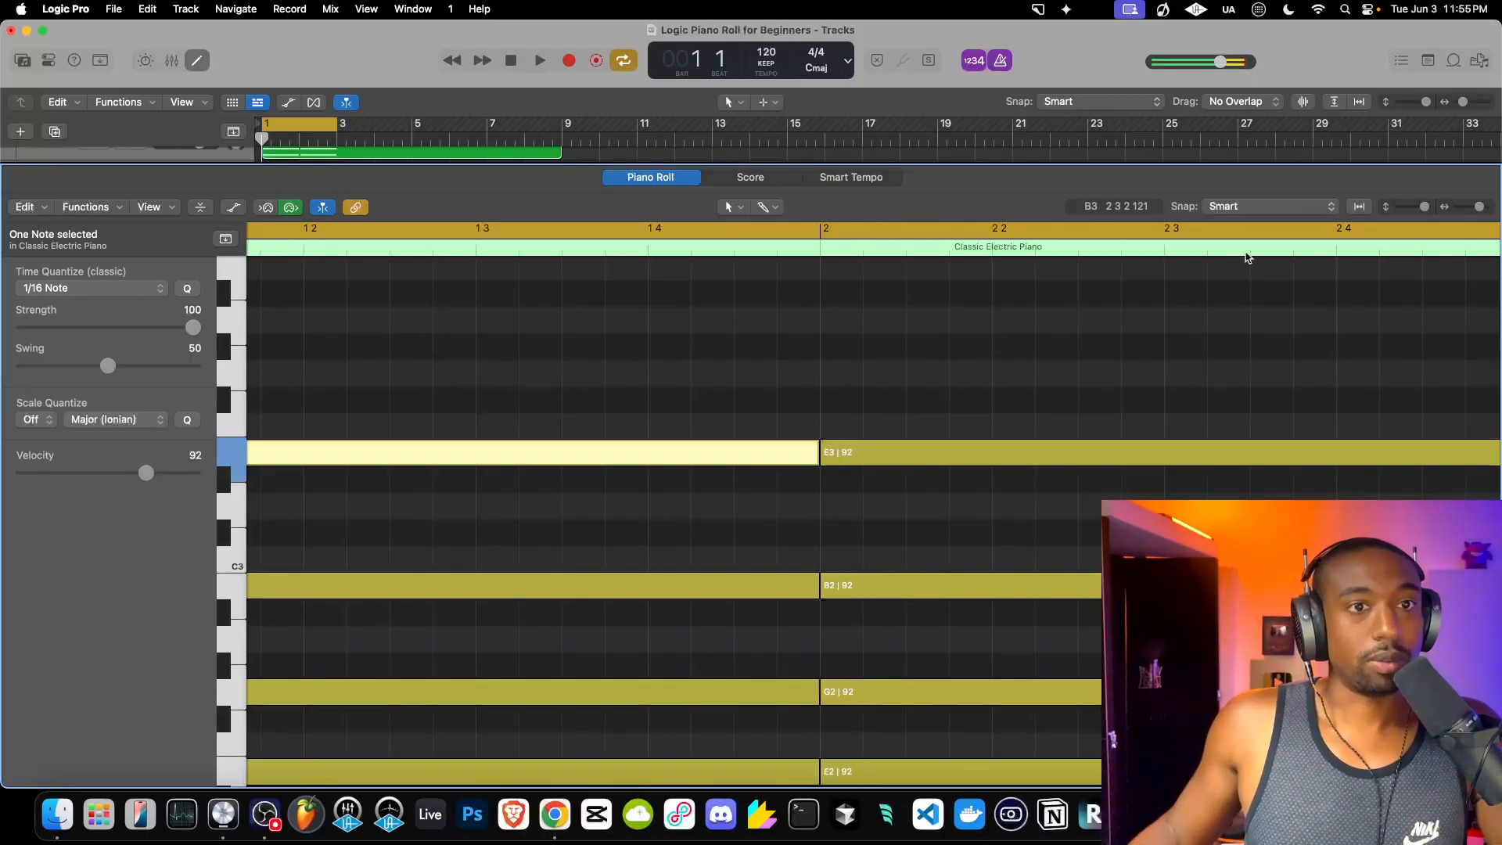
# Deselect the notes and play back the two chords from the start of the cycle range.
pyautogui.moveTo(1424, 207); pyautogui.dragTo(1420, 209)
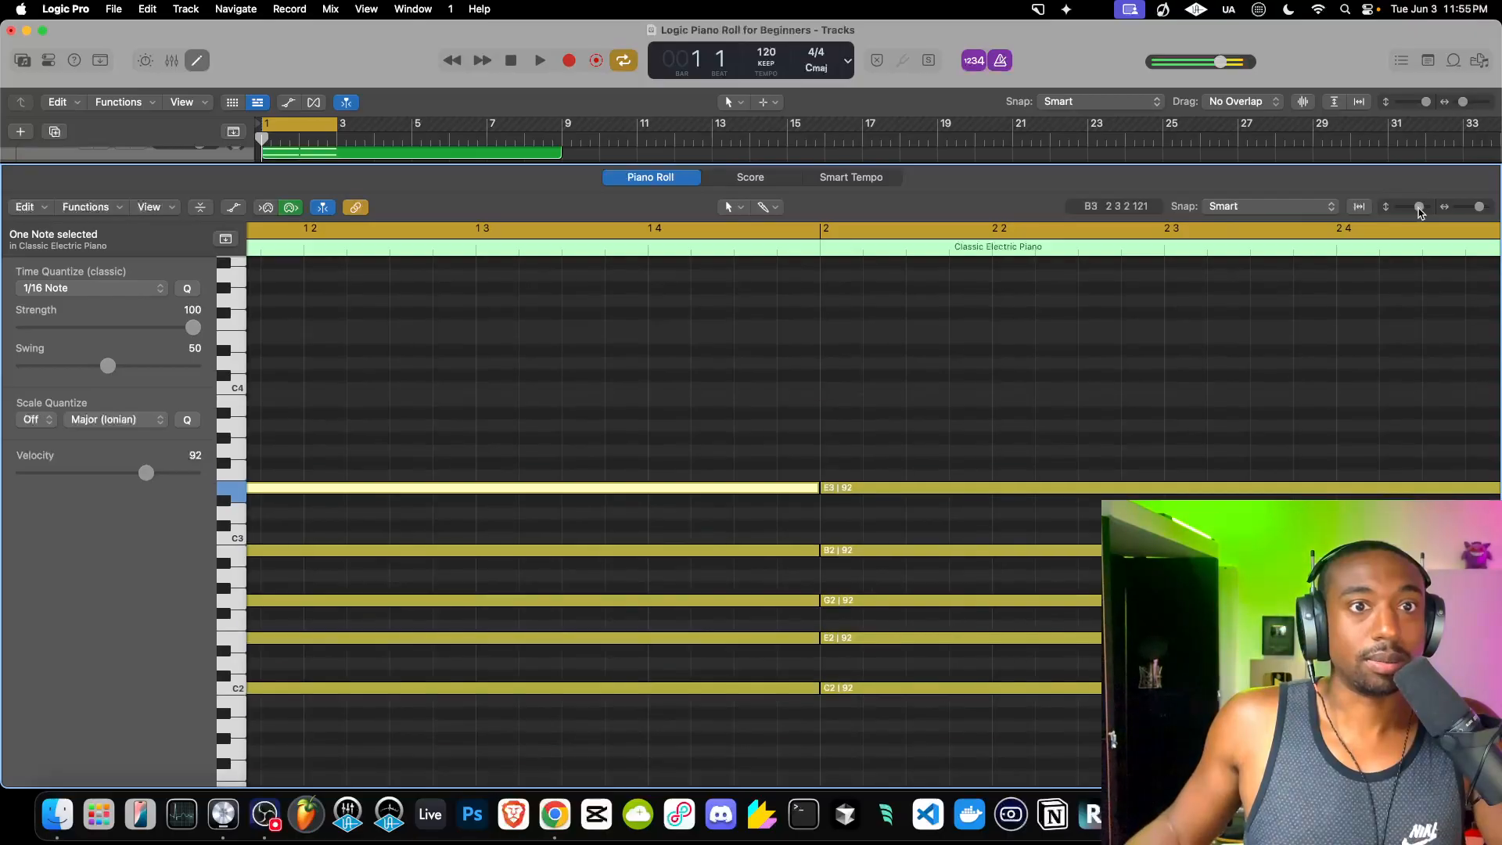
pyautogui.scroll(-1, 849, 473)
pyautogui.click(806, 415)
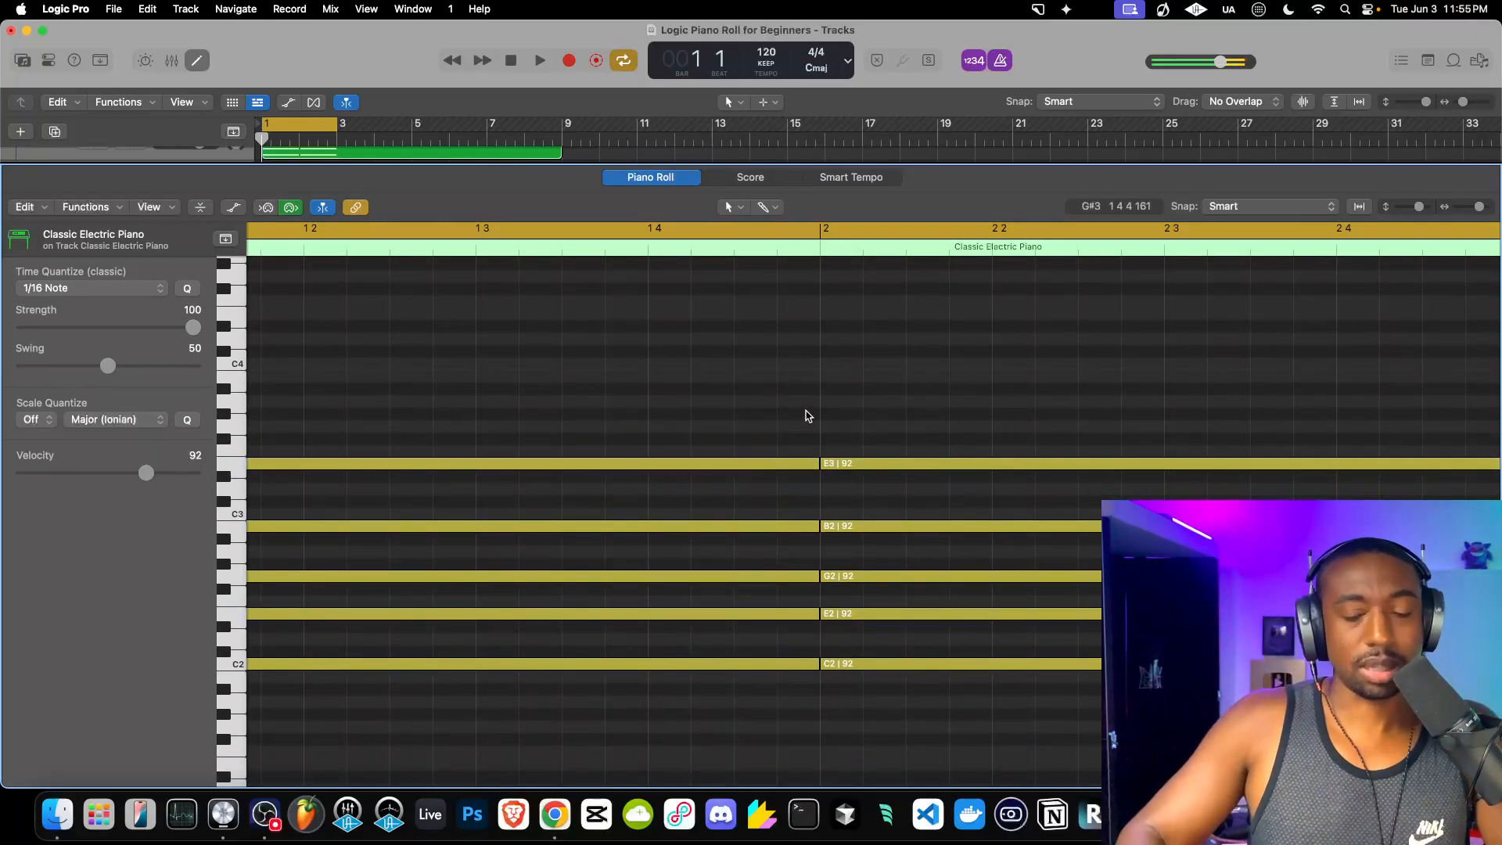
pyautogui.press('space')
pyautogui.press('super+Left')
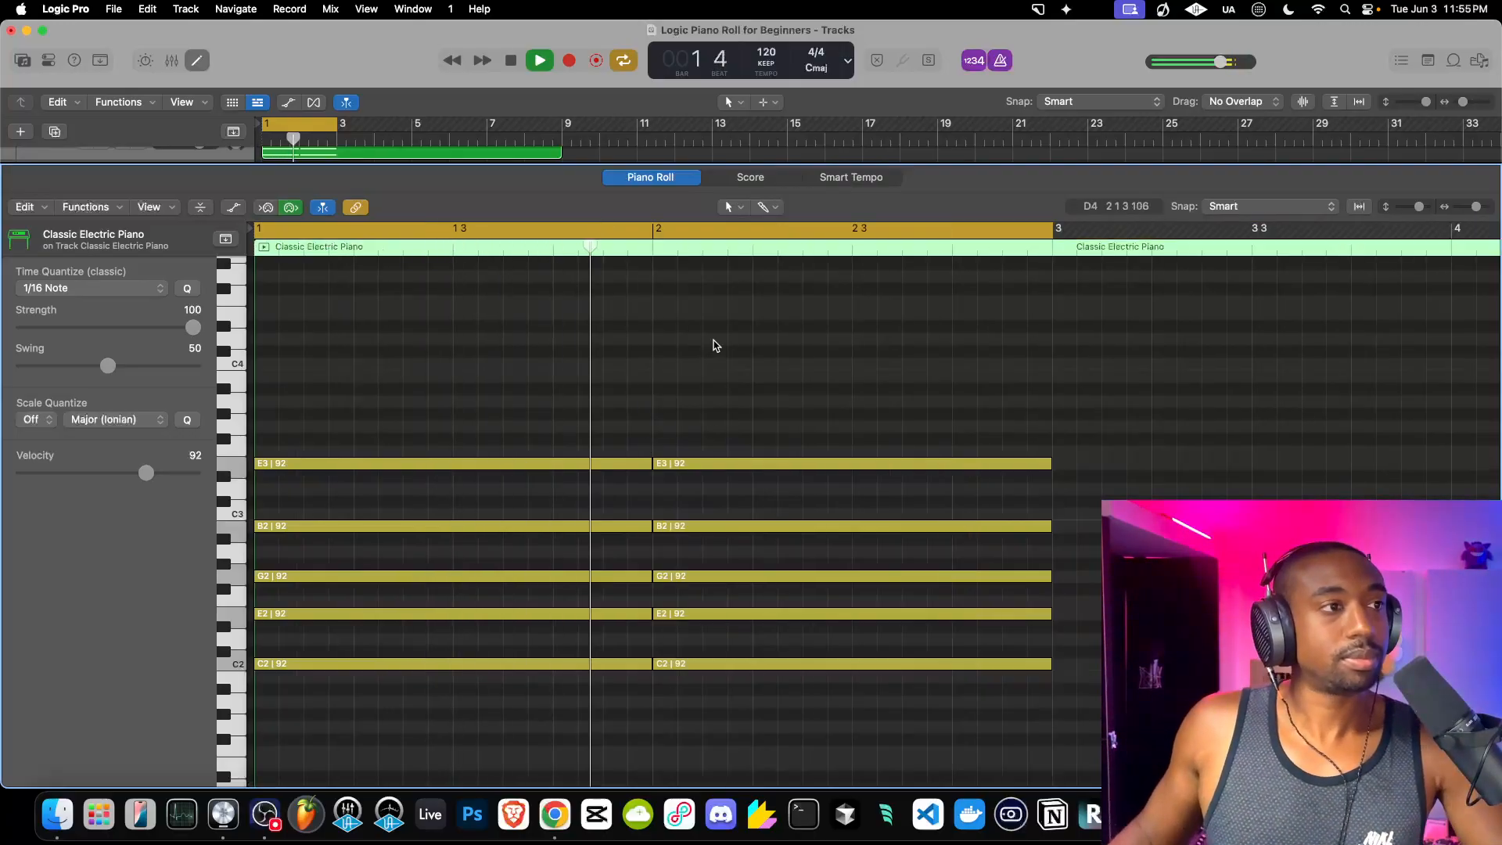
pyautogui.press('space')
# Lower the B2 note of the bar 2 chord by one semitone to A#2.
pyautogui.scroll(-4, 631, 508)
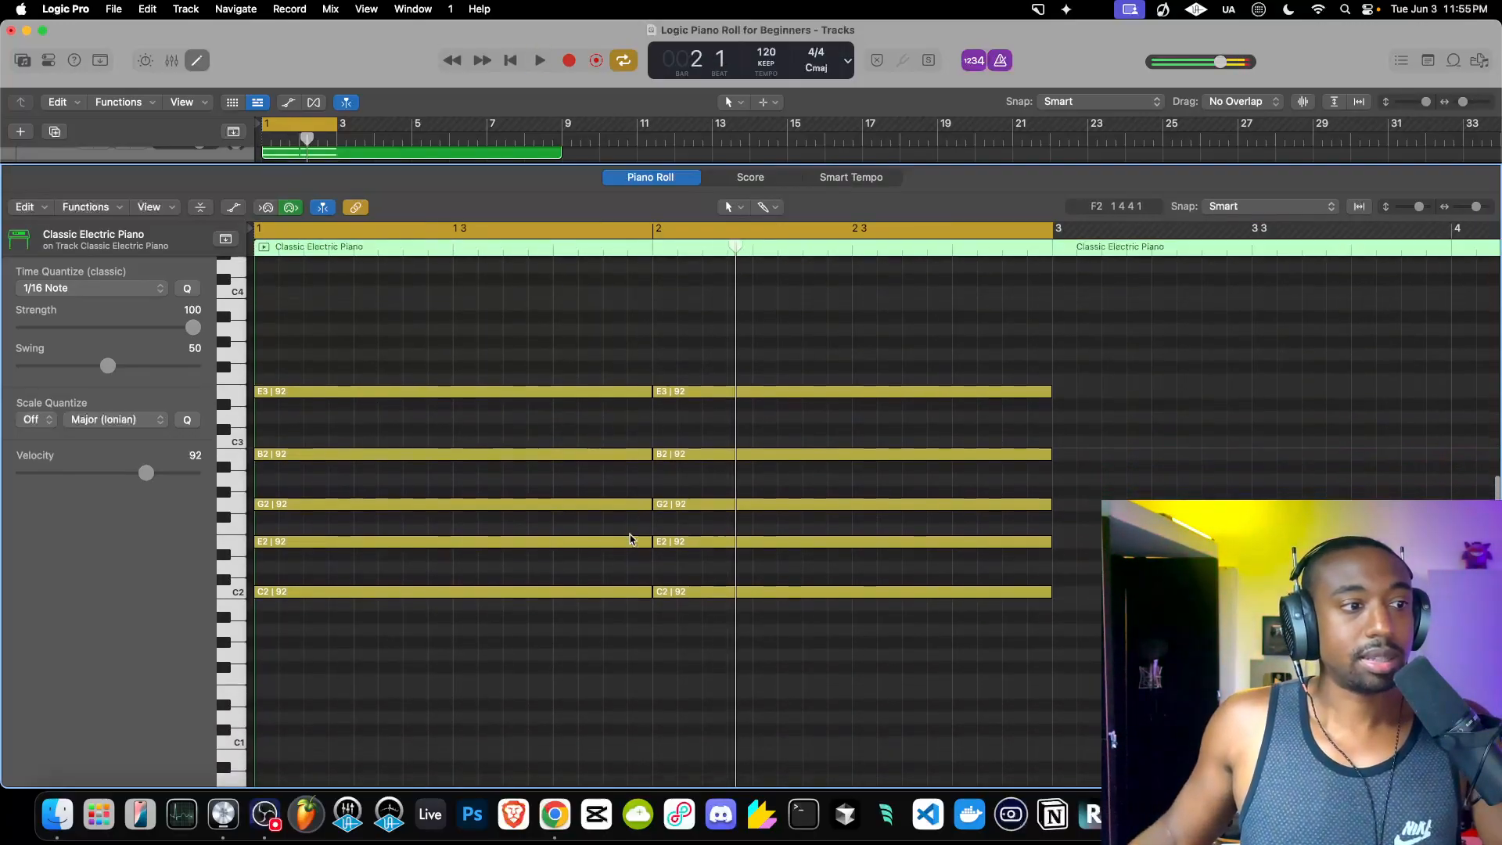
pyautogui.scroll(-2, 631, 539)
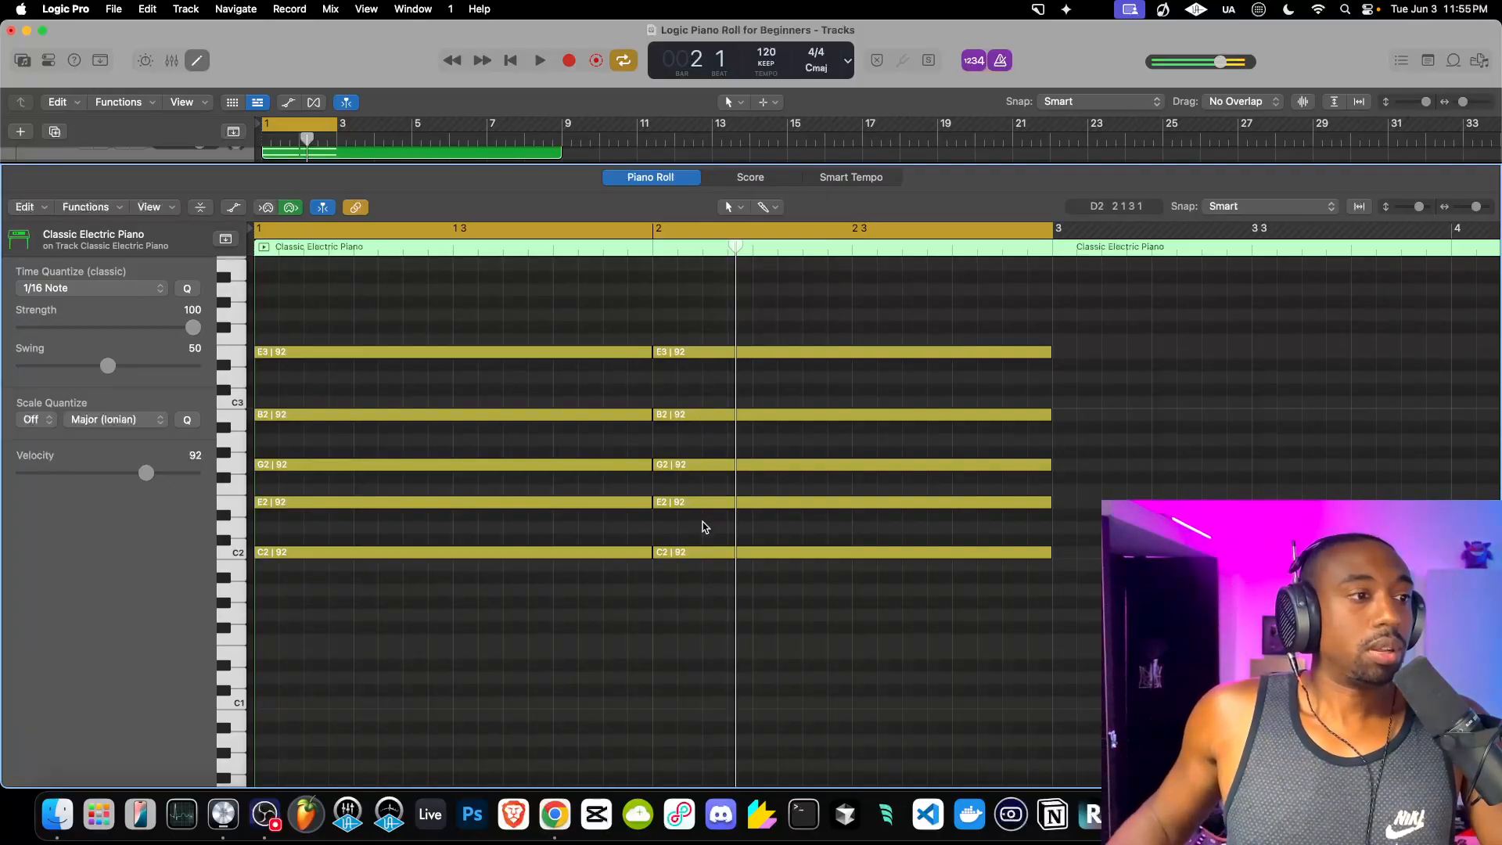
pyautogui.moveTo(685, 501)
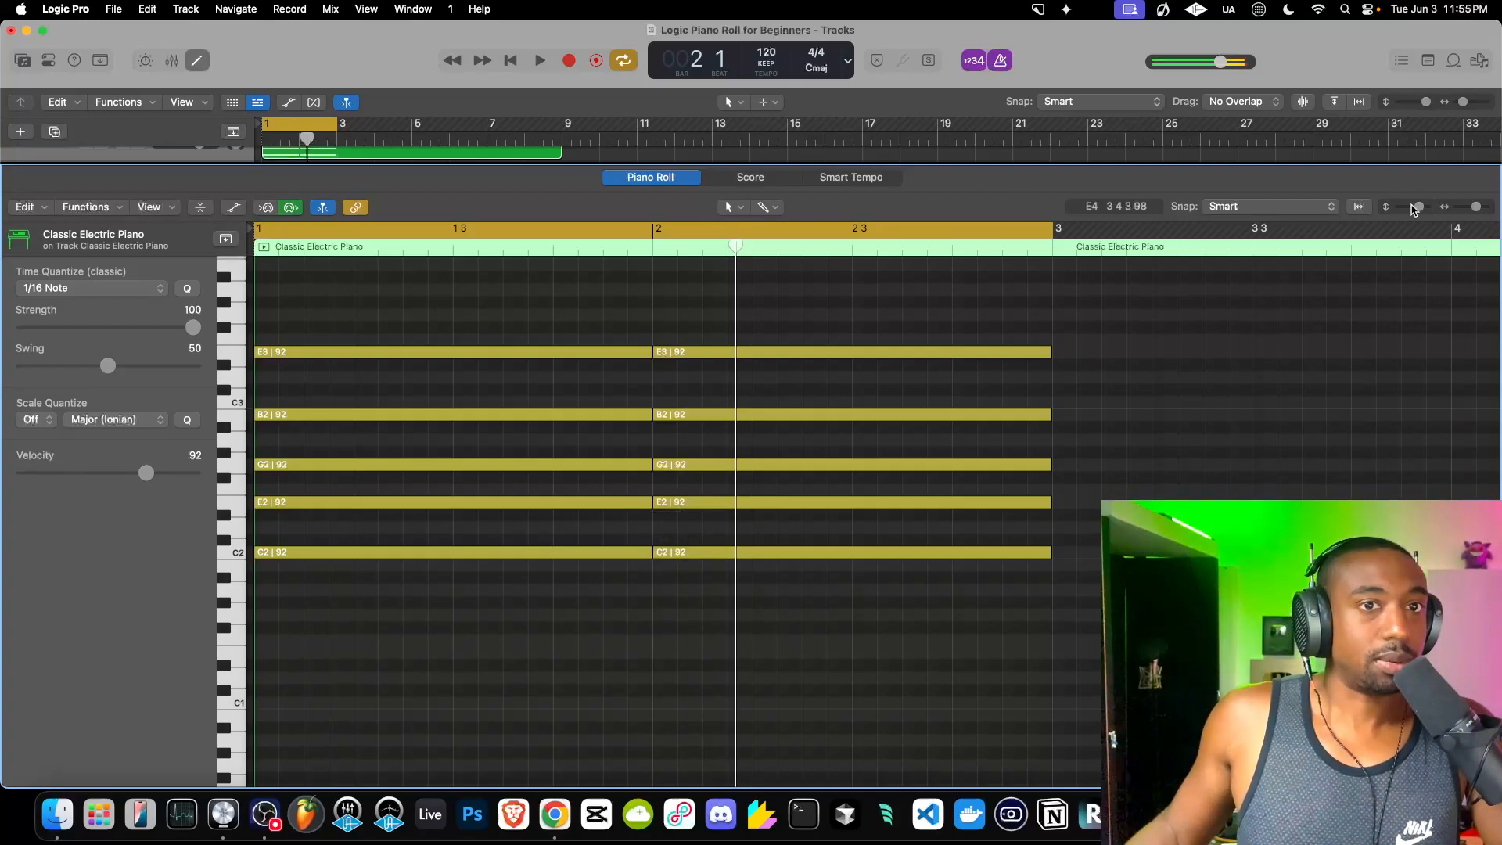
pyautogui.moveTo(1421, 209); pyautogui.dragTo(1422, 211)
pyautogui.hscroll(3, 1187, 335)
pyautogui.scroll(4, 1187, 334)
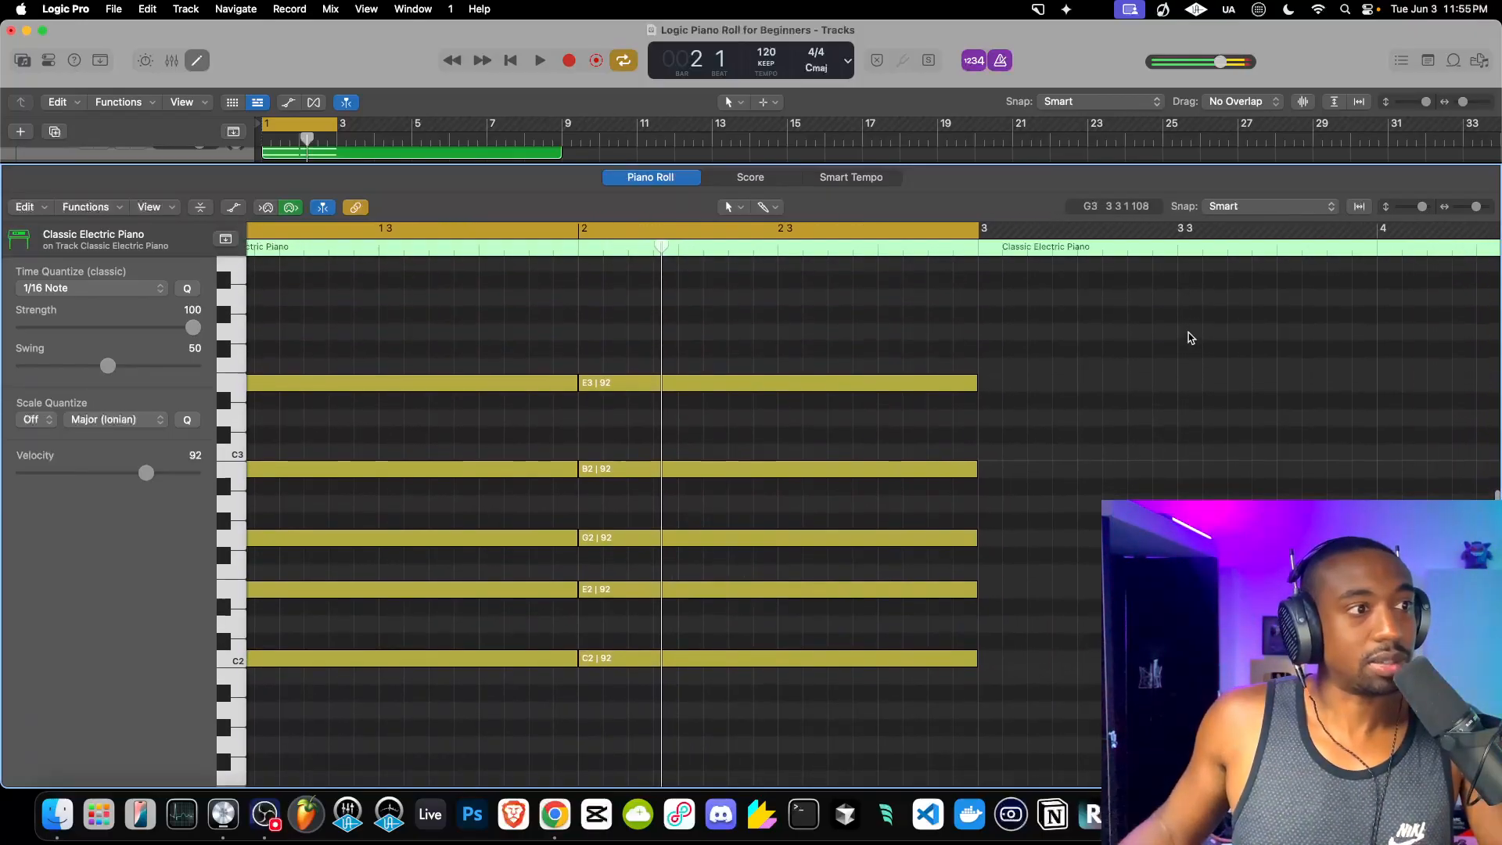
pyautogui.click(620, 666)
pyautogui.click(615, 643)
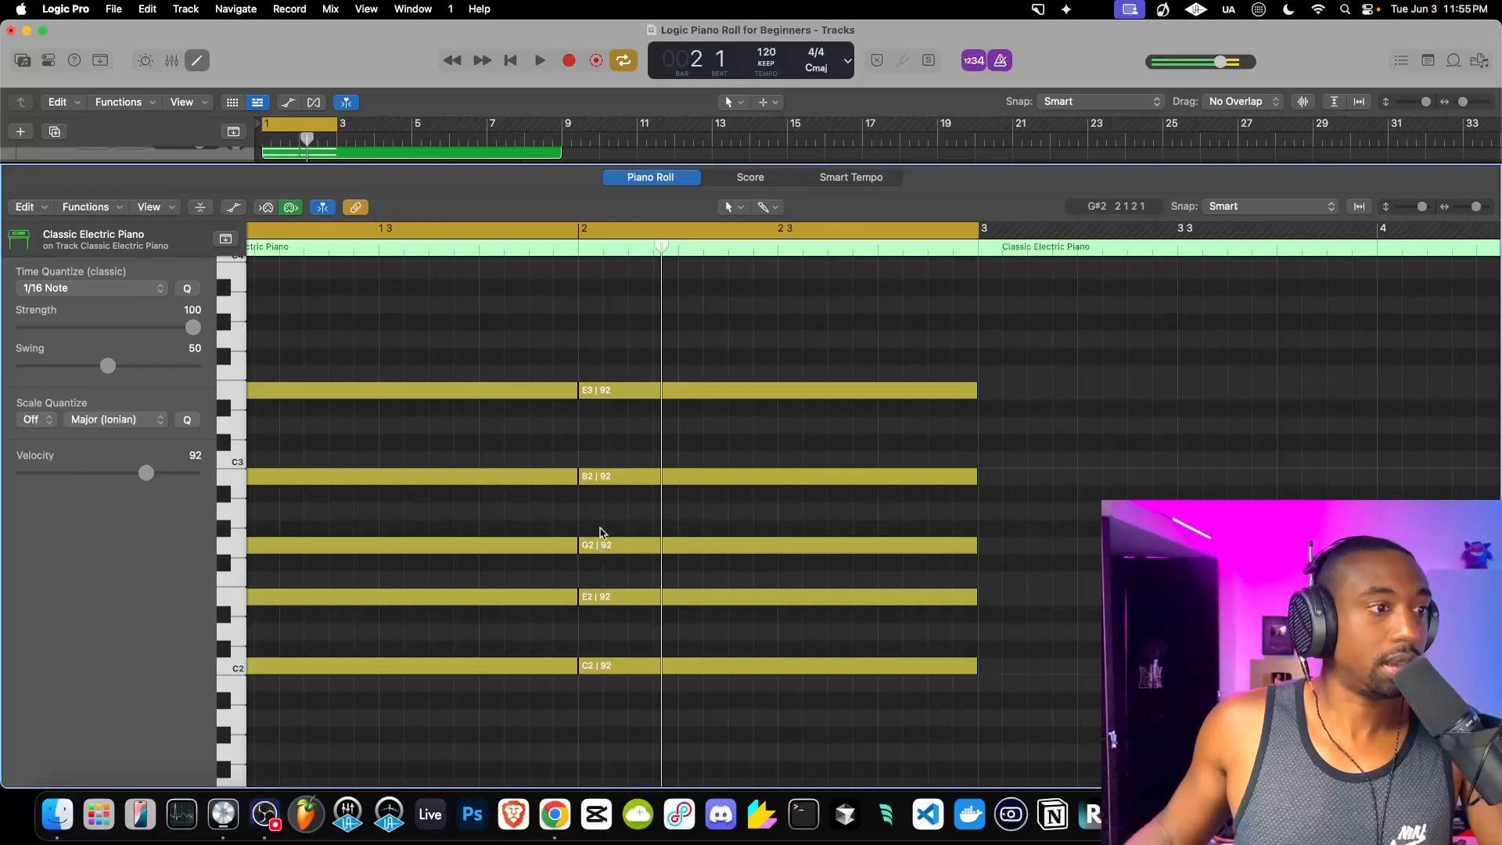
pyautogui.click(600, 476)
pyautogui.click(600, 476)
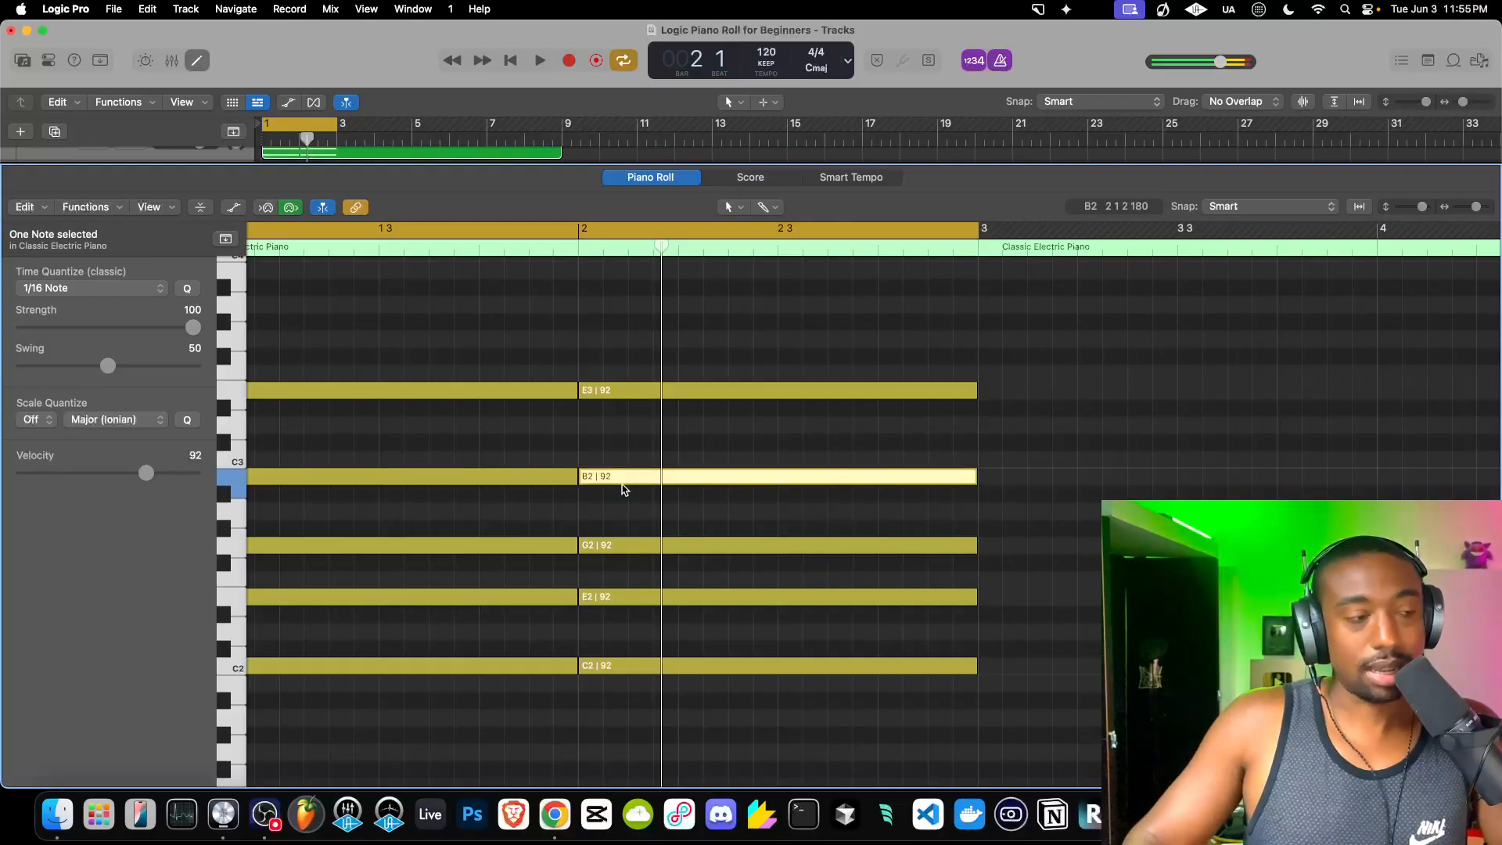
pyautogui.hotkey('alt', 'Down')
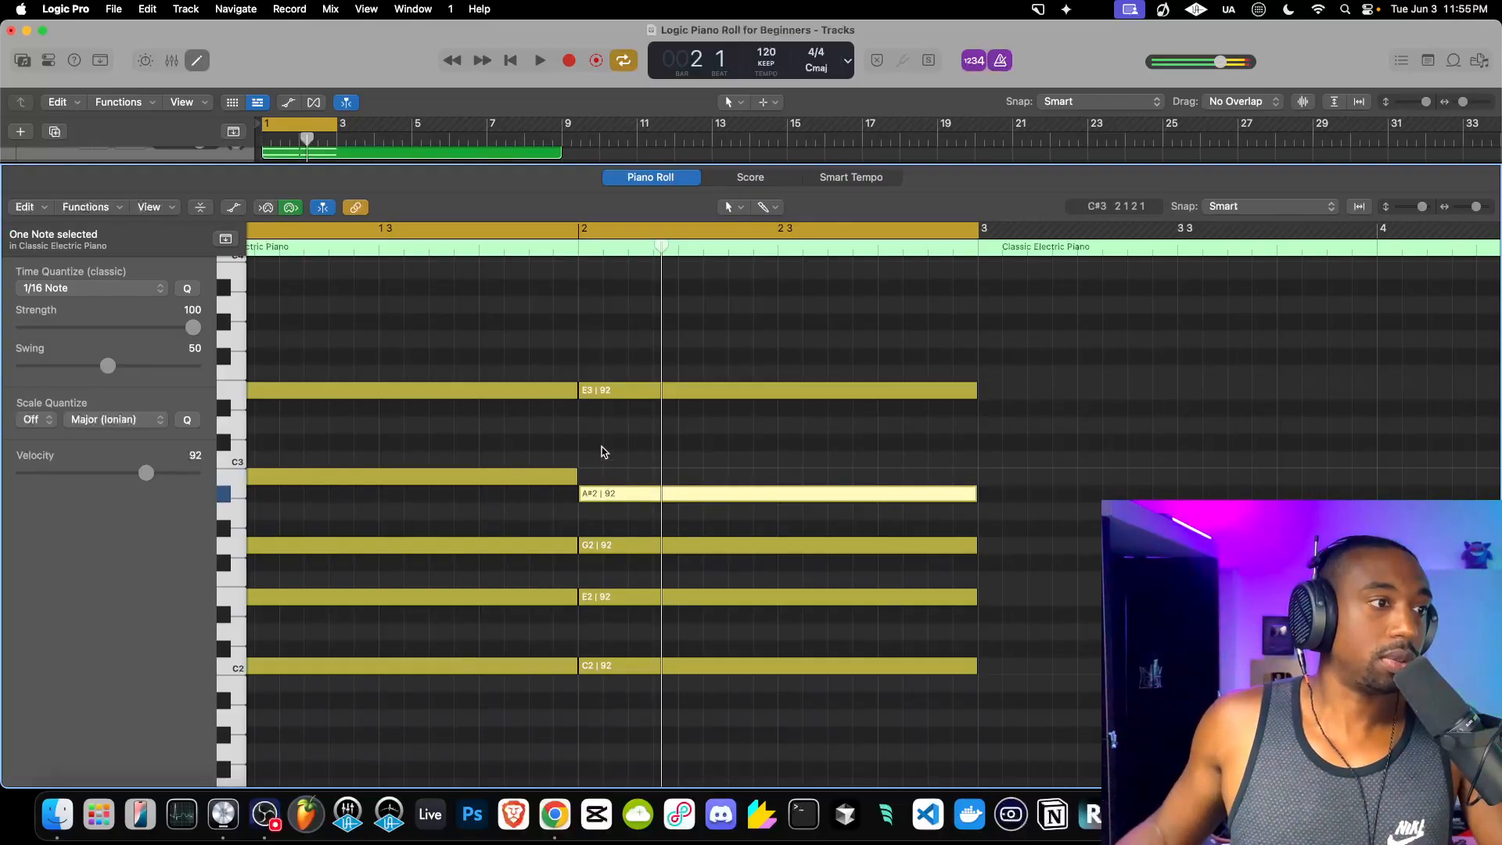
# Lower the E3 note of the bar 2 chord by two semitones to D3 and play back both chords.
pyautogui.click(594, 425)
pyautogui.click(594, 425)
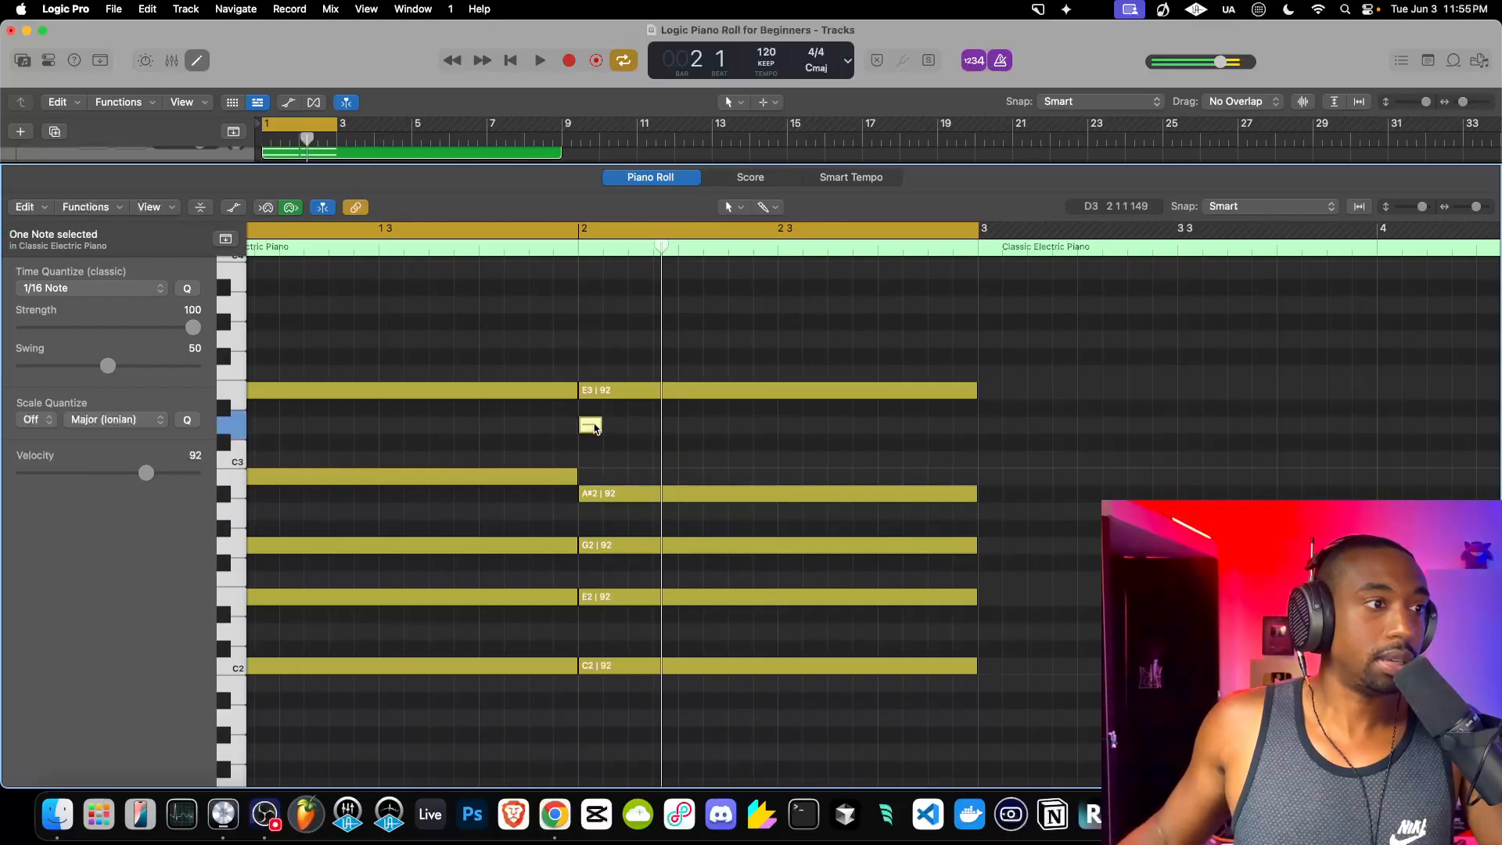
pyautogui.moveTo(595, 426); pyautogui.dragTo(607, 398)
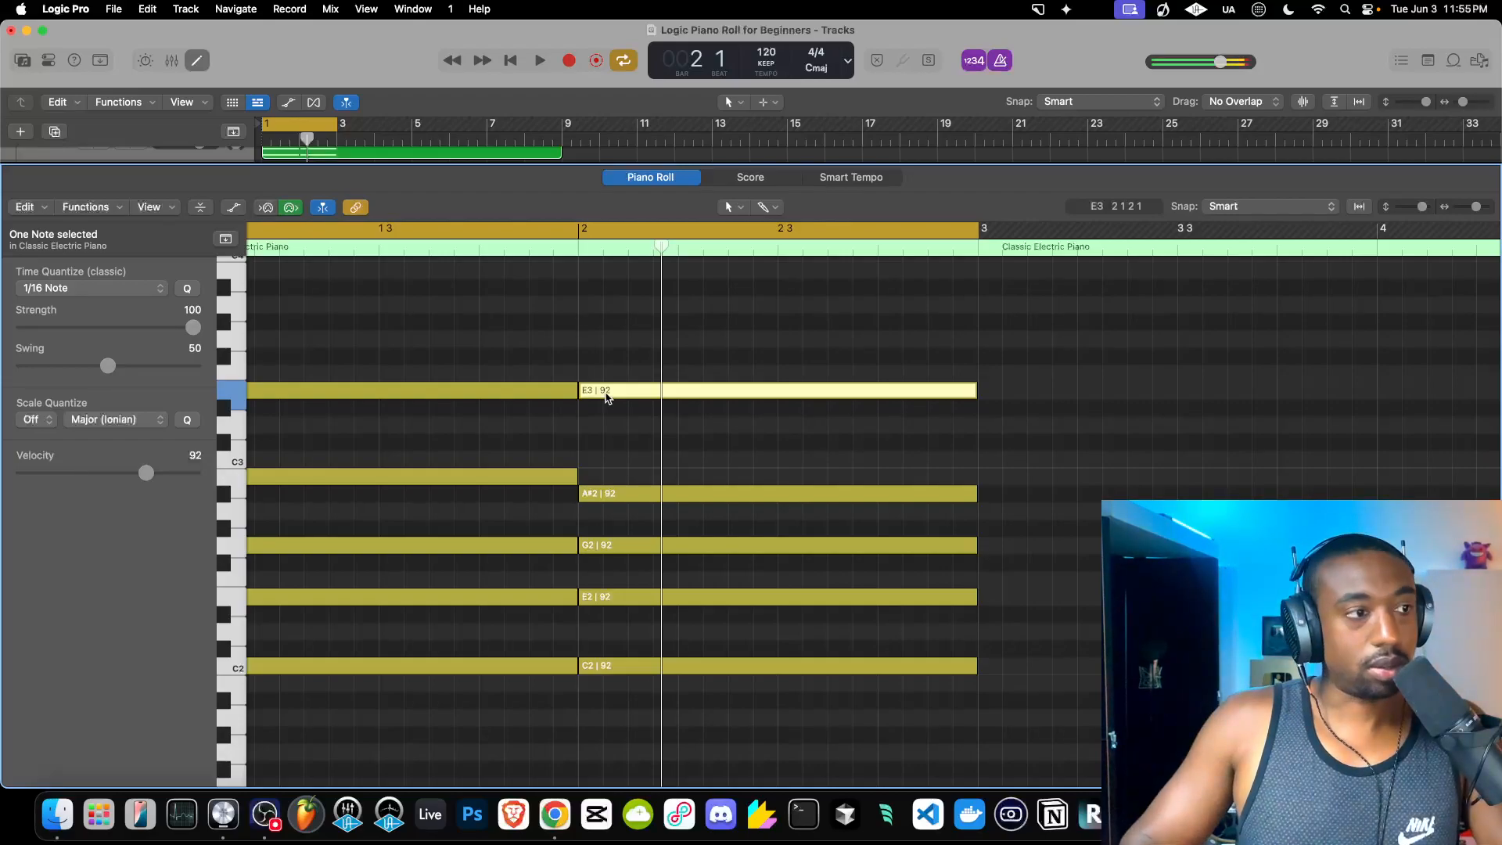
pyautogui.press('super+z')
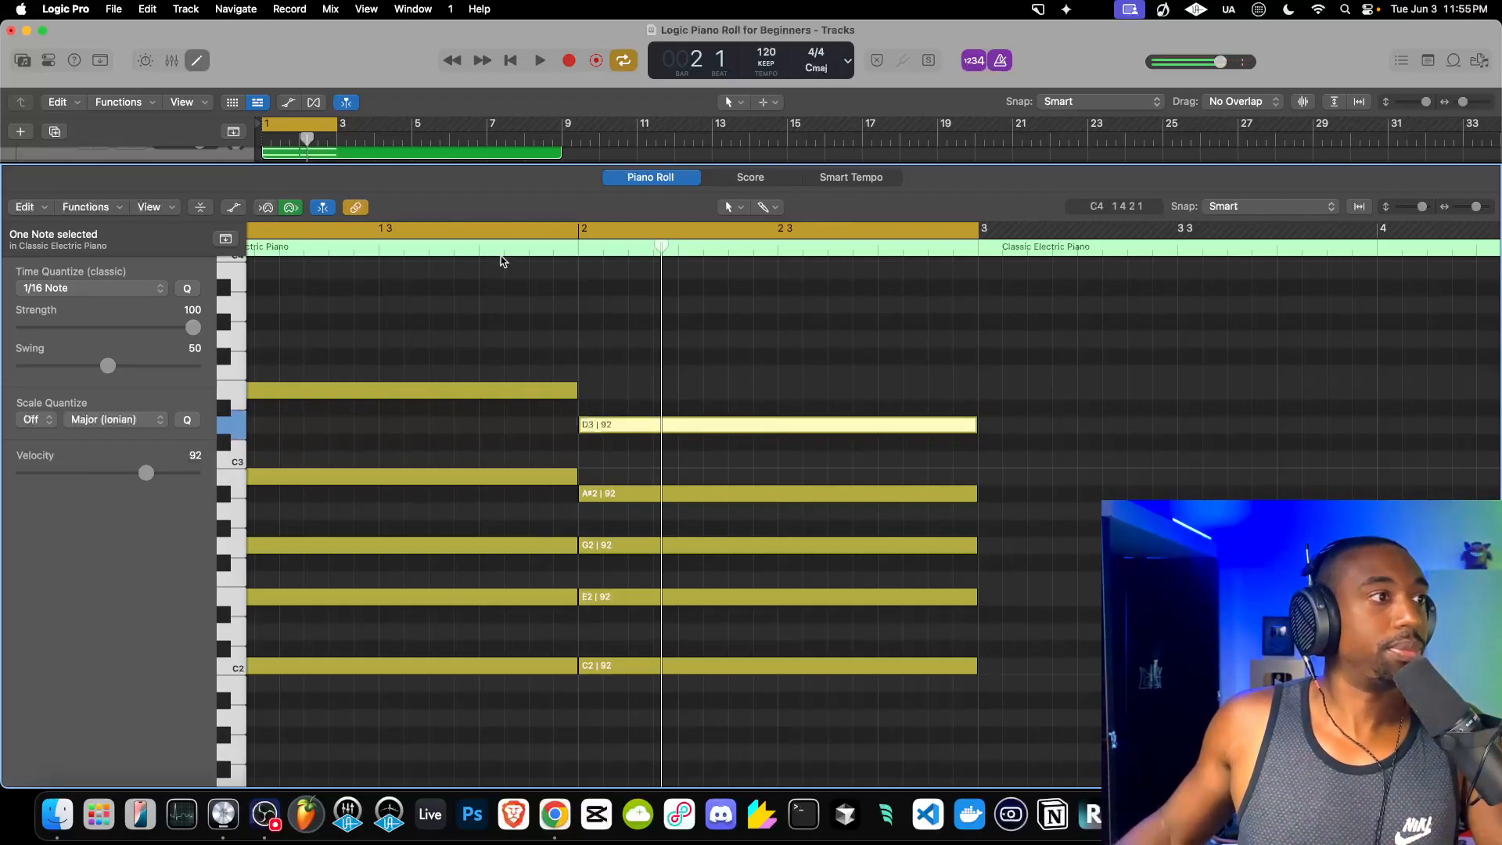
pyautogui.press('space')
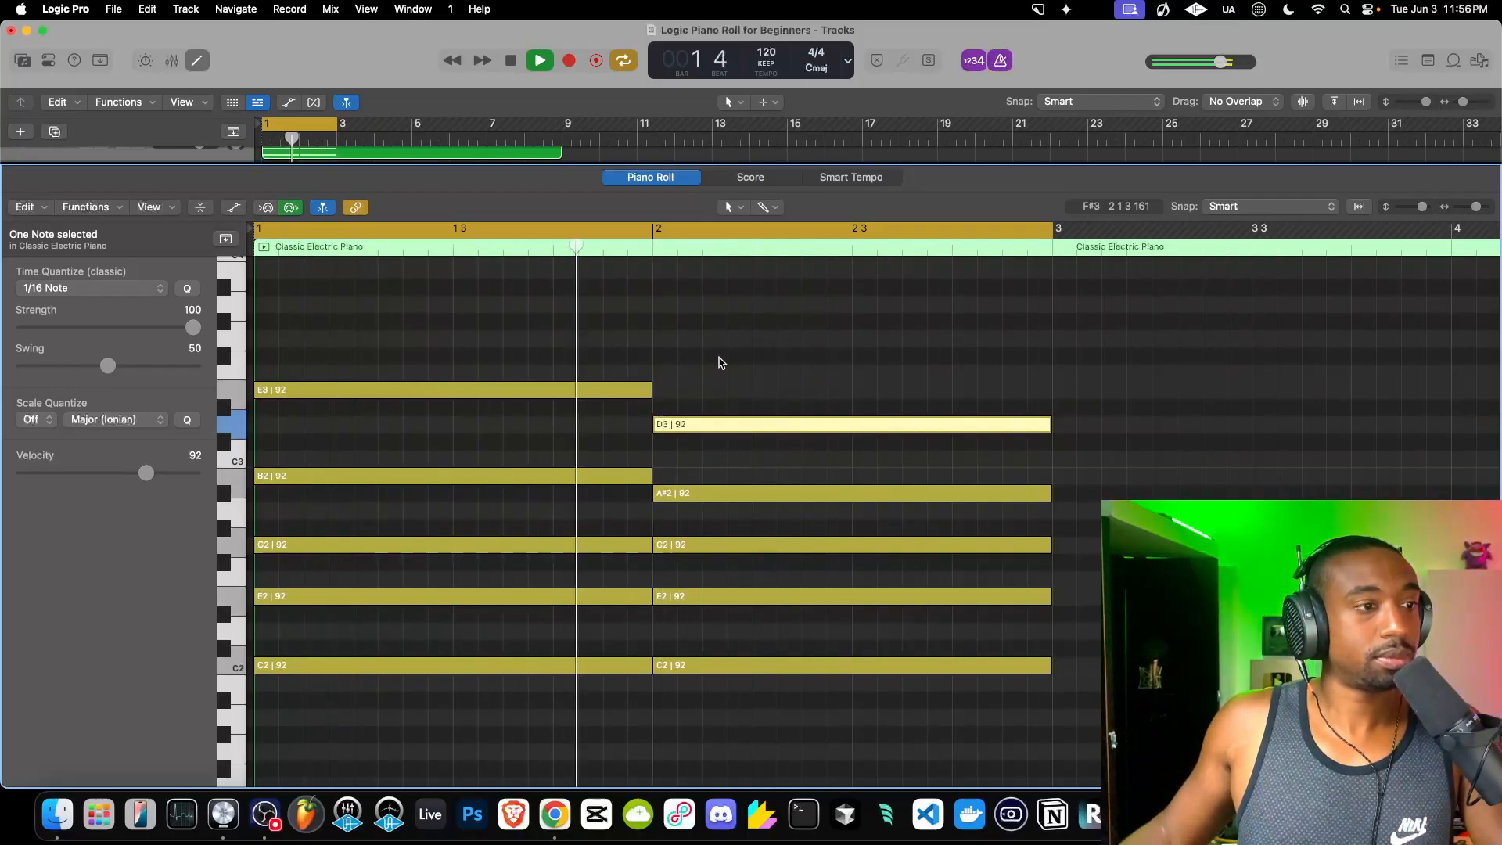
pyautogui.press('space')
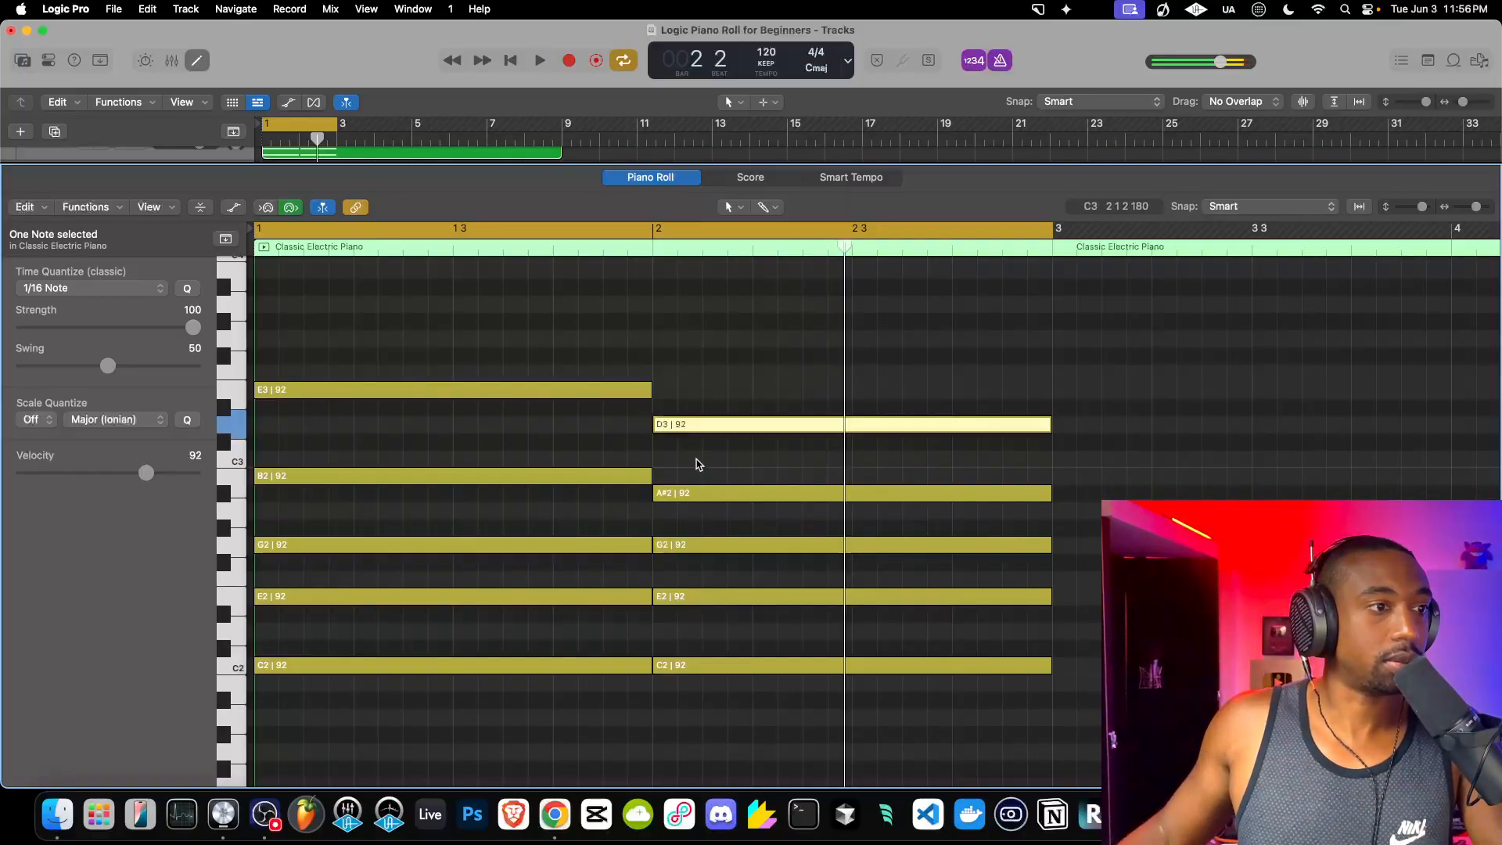
pyautogui.click(711, 544)
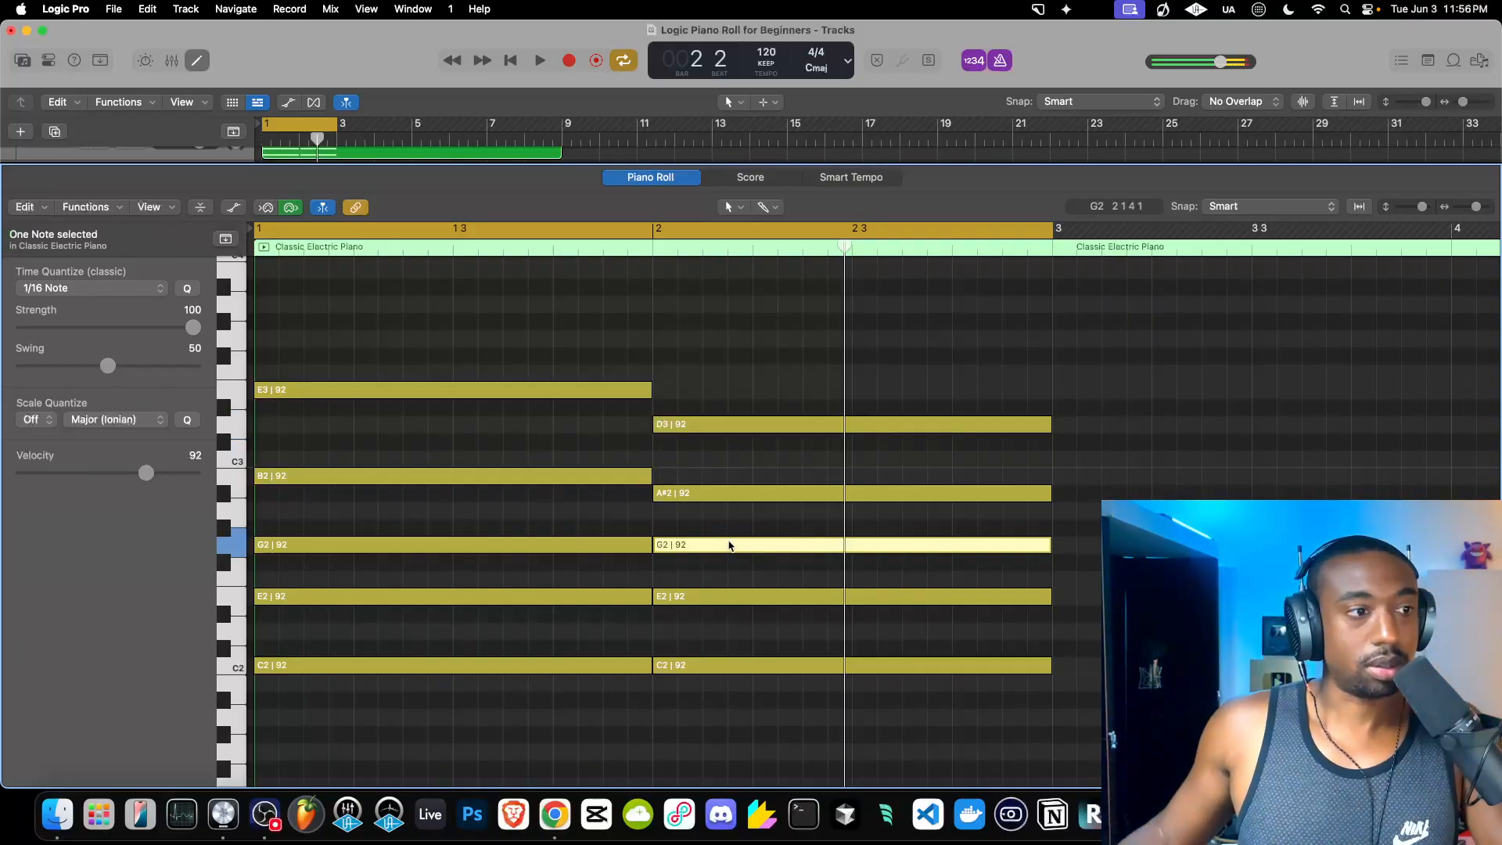
pyautogui.keyDown('super'); pyautogui.click(737, 459); pyautogui.keyUp('super')
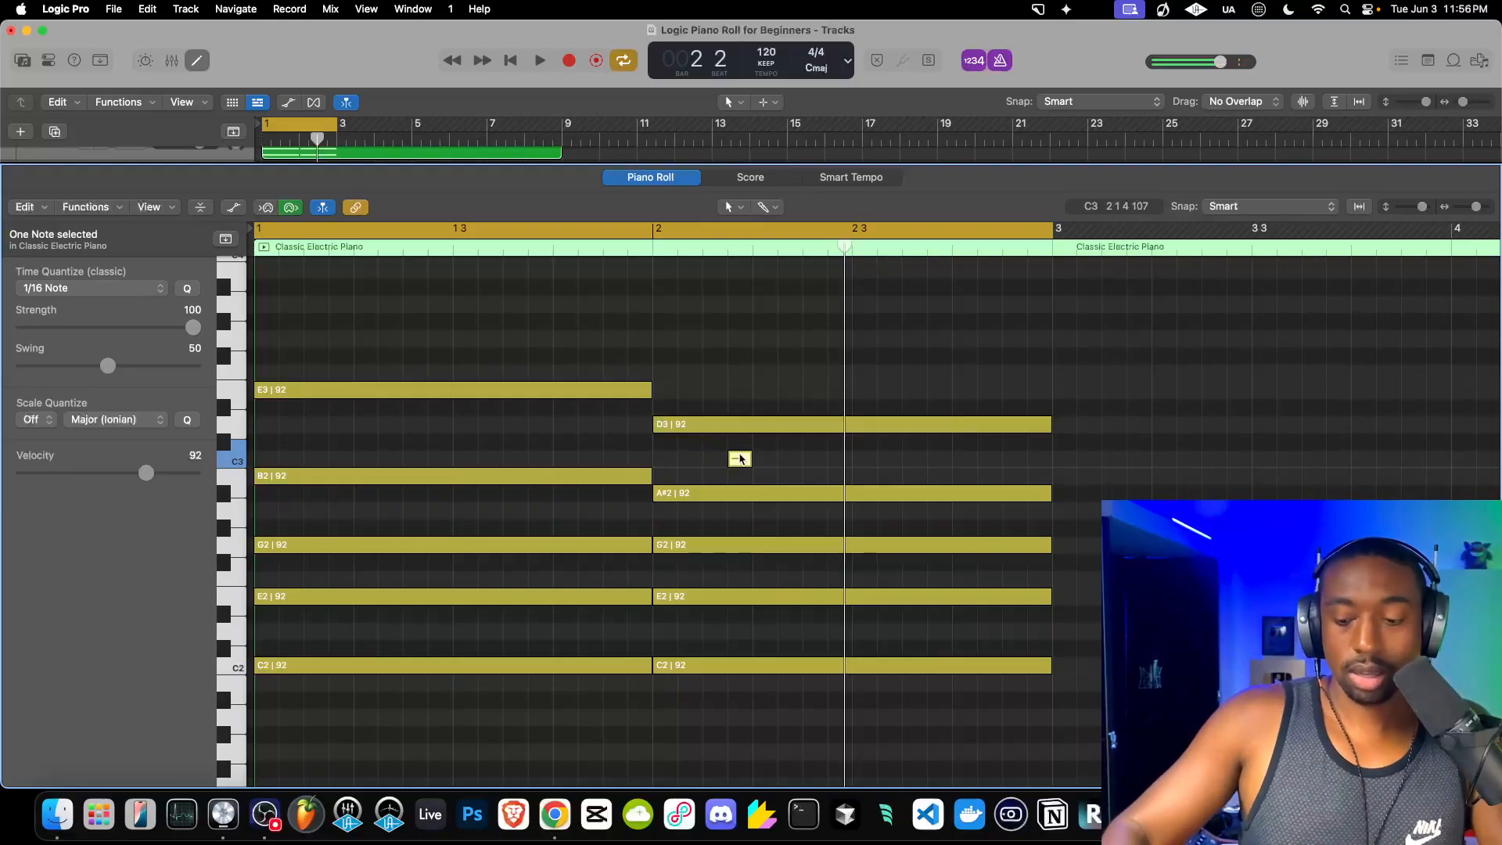
pyautogui.press('Delete')
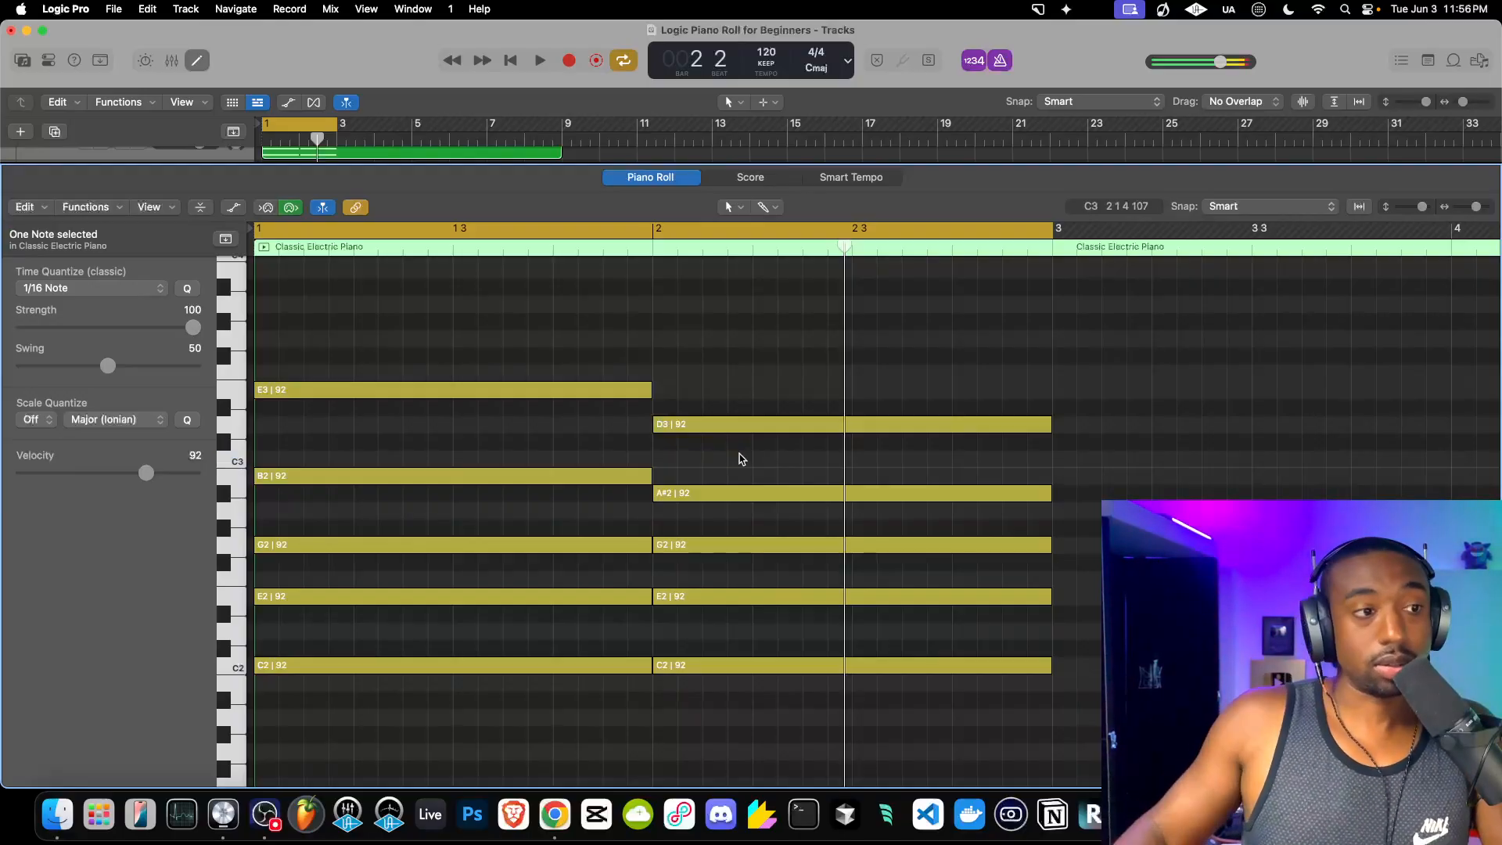
pyautogui.click(729, 524)
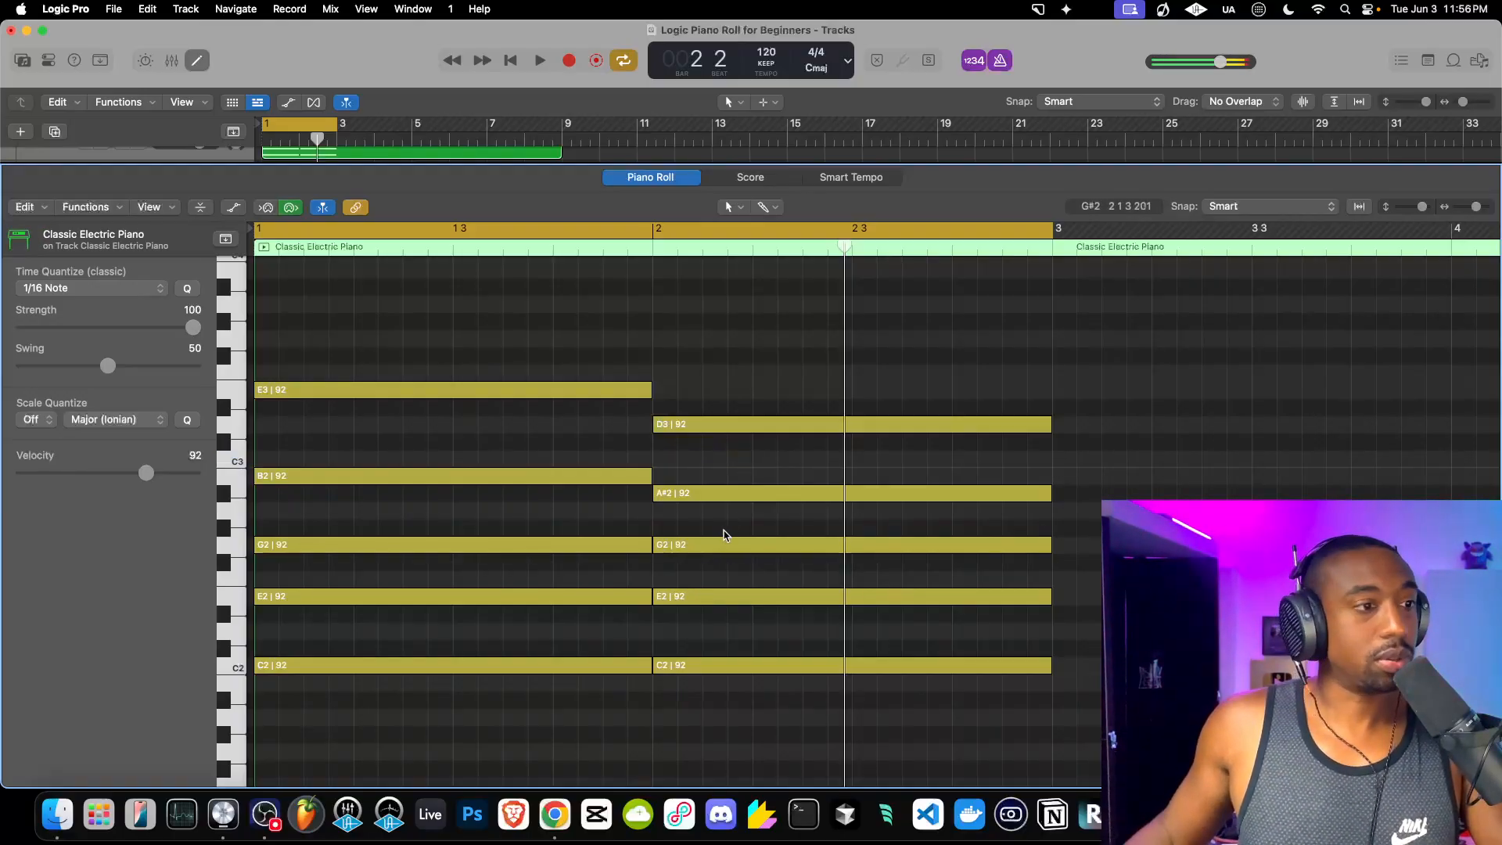
# Select the G2 and D3 notes of the bar 2 chord, raise them one semitone together and play back the result.
pyautogui.click(698, 550)
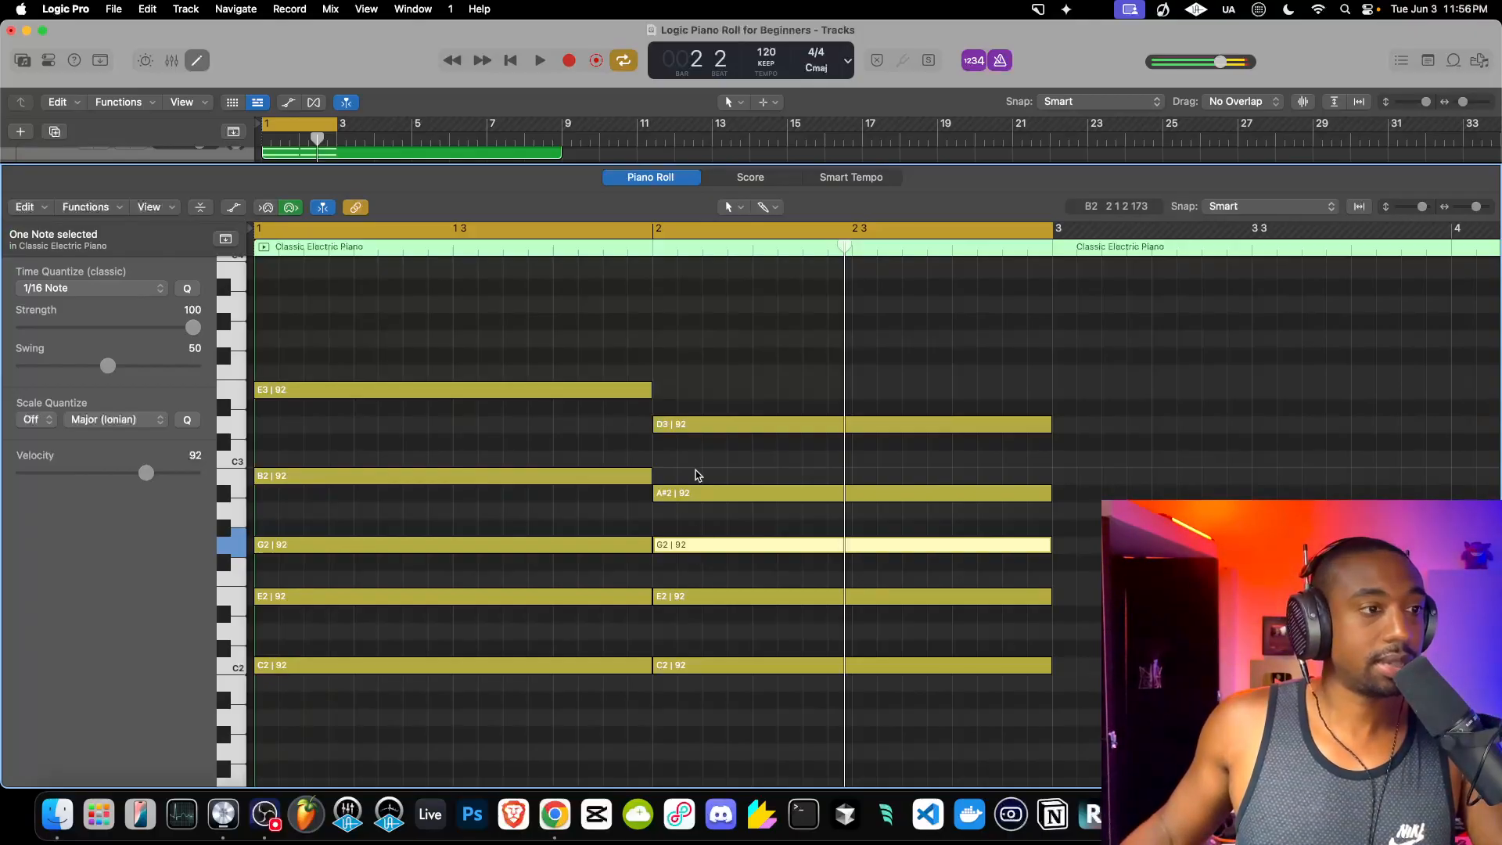
pyautogui.keyDown('shift'); pyautogui.click(699, 427); pyautogui.keyUp('shift')
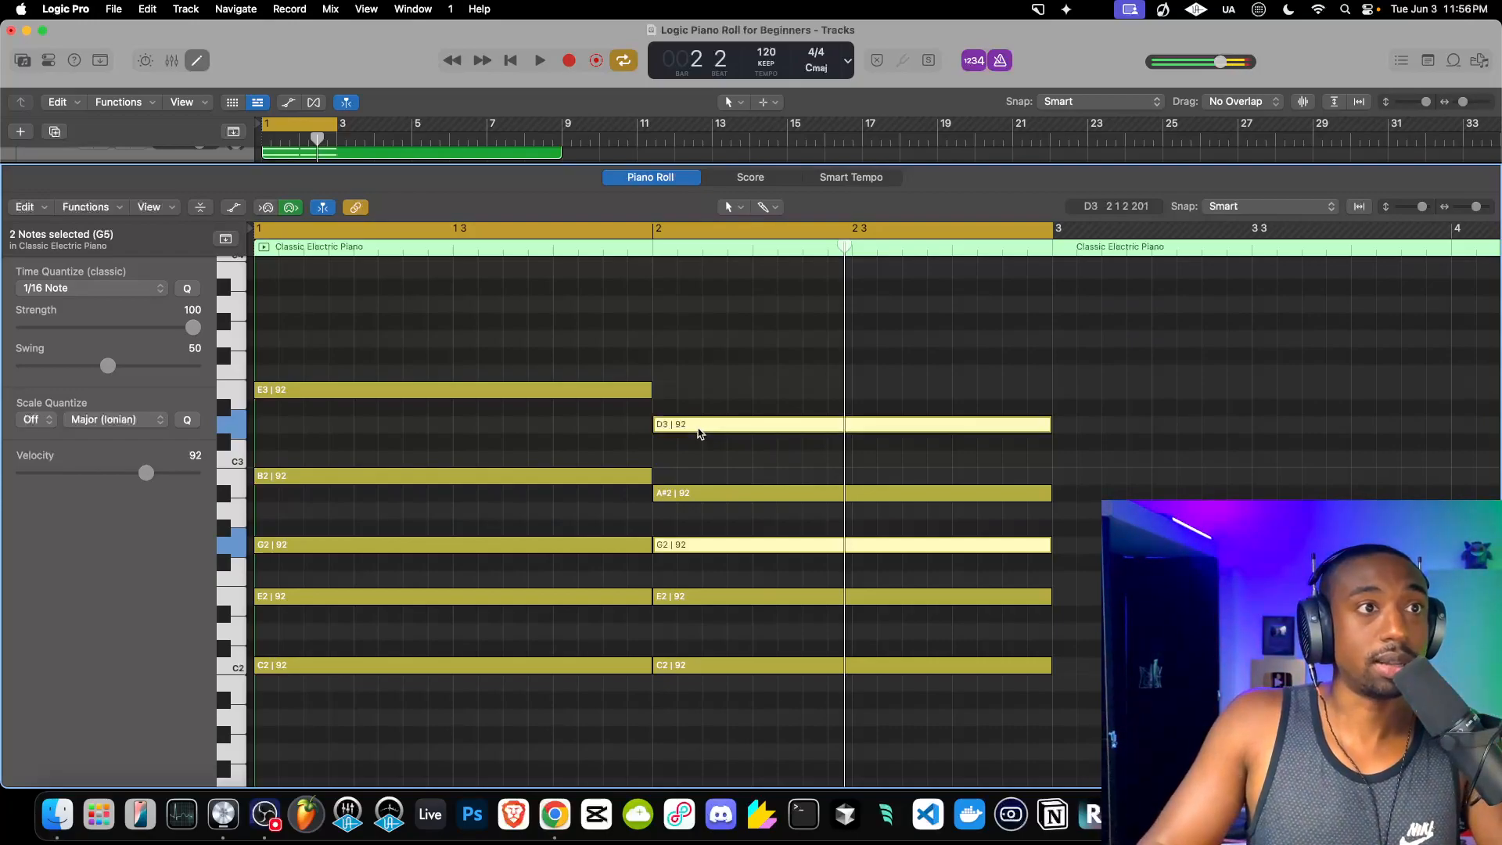
pyautogui.hotkey('alt', 'Up')
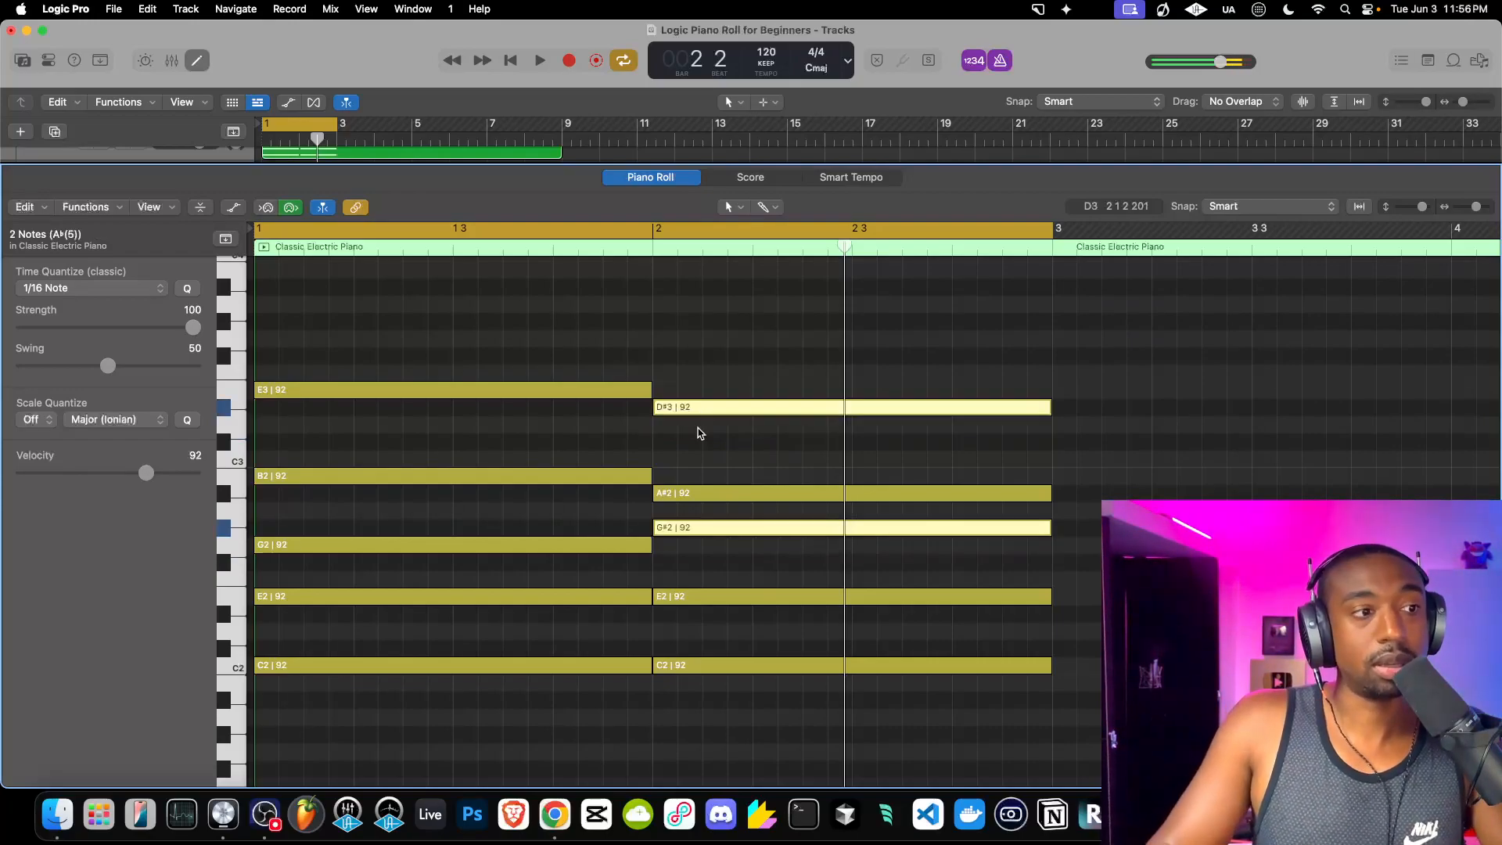
pyautogui.press('space')
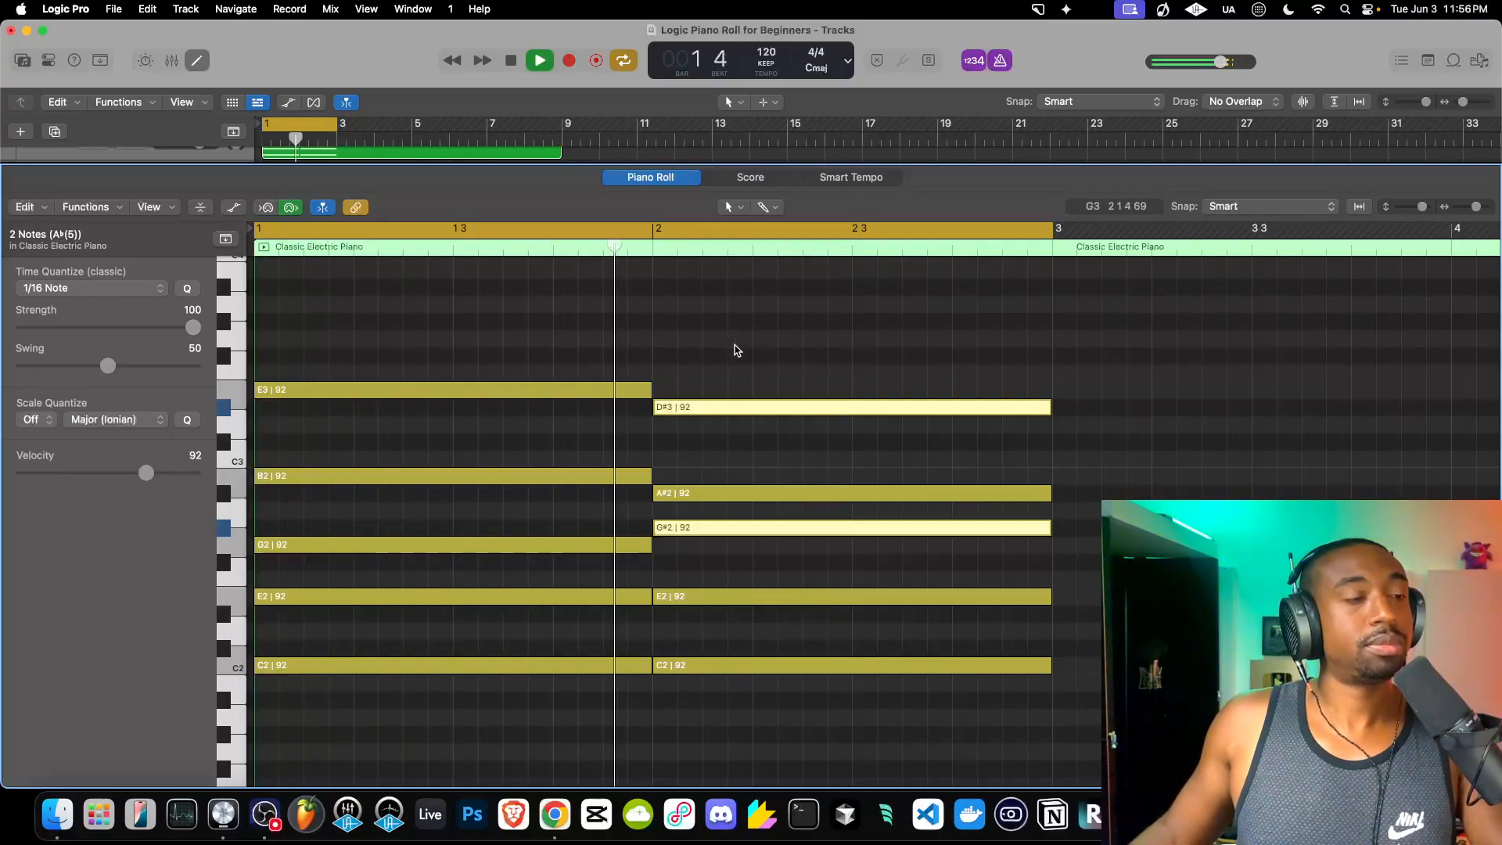
pyautogui.press('space')
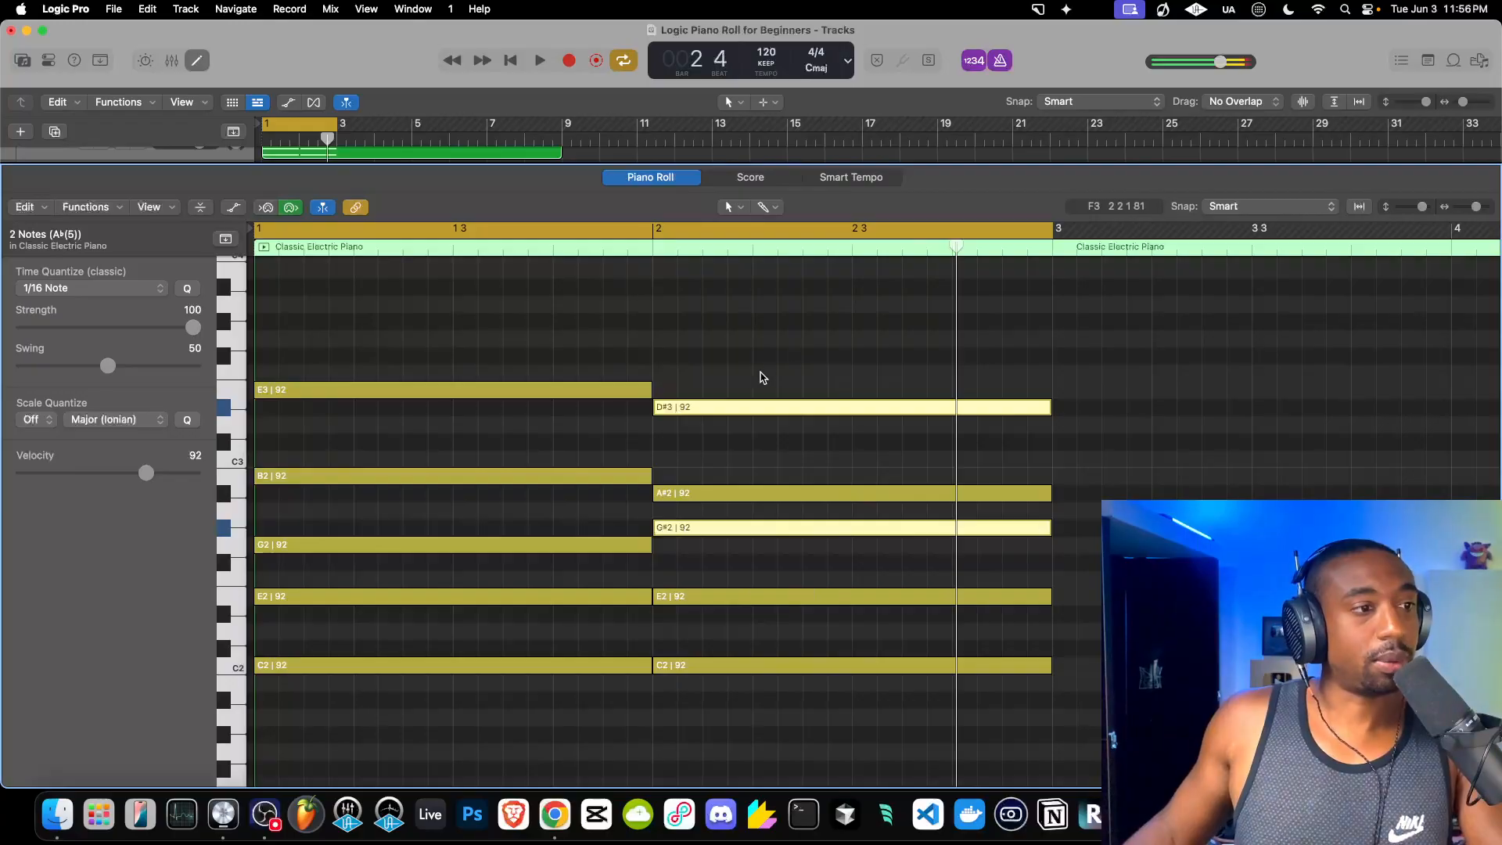
# Transpose all five notes of the bar 2 chord up seven semitones and play back the progression from the start.
pyautogui.scroll(-5, 717, 383)
pyautogui.moveTo(462, 356); pyautogui.dragTo(485, 695)
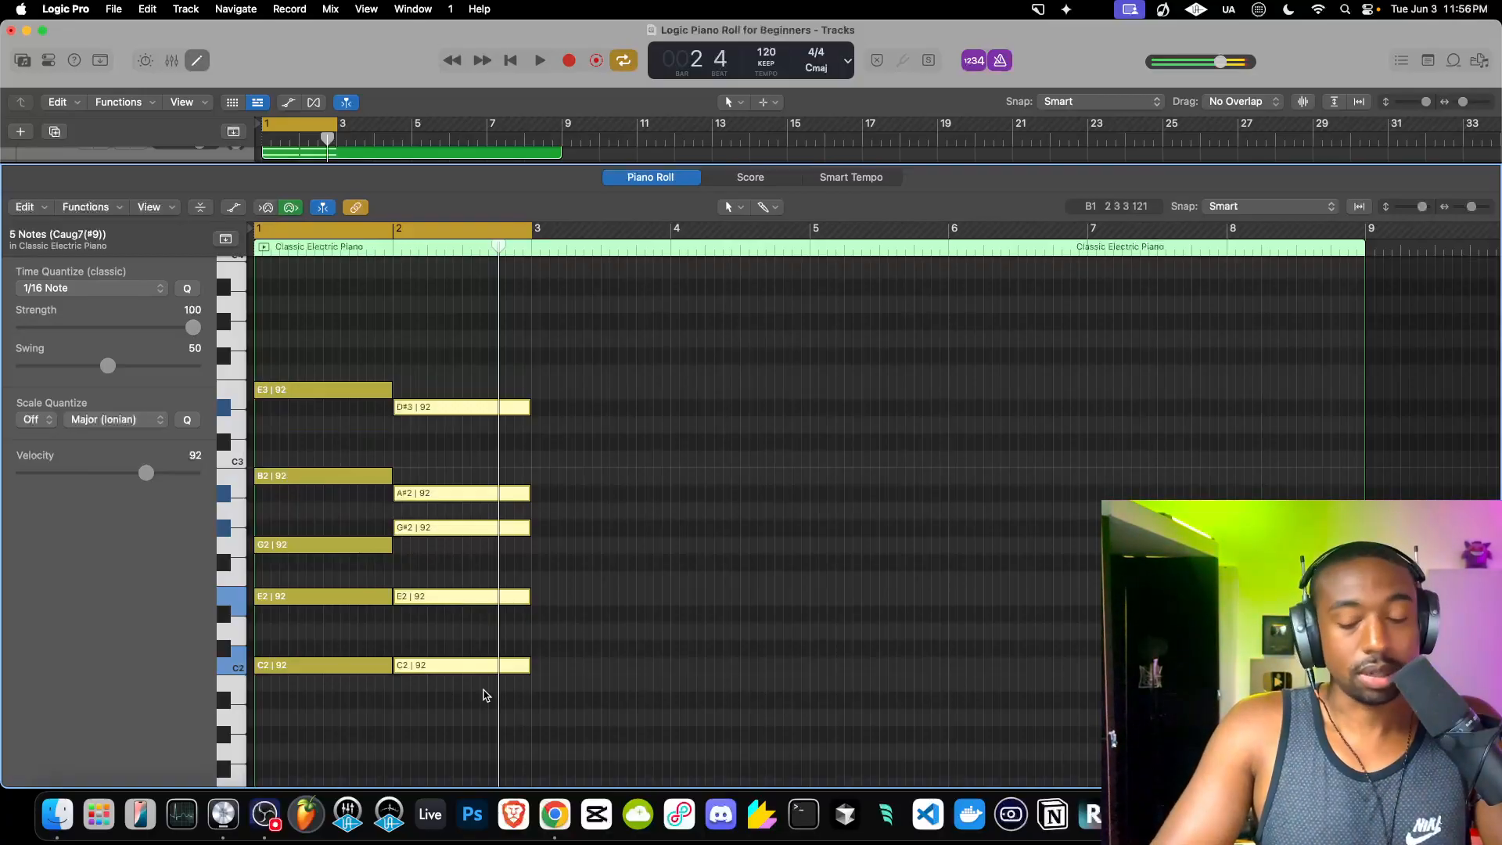
pyautogui.press('Return')
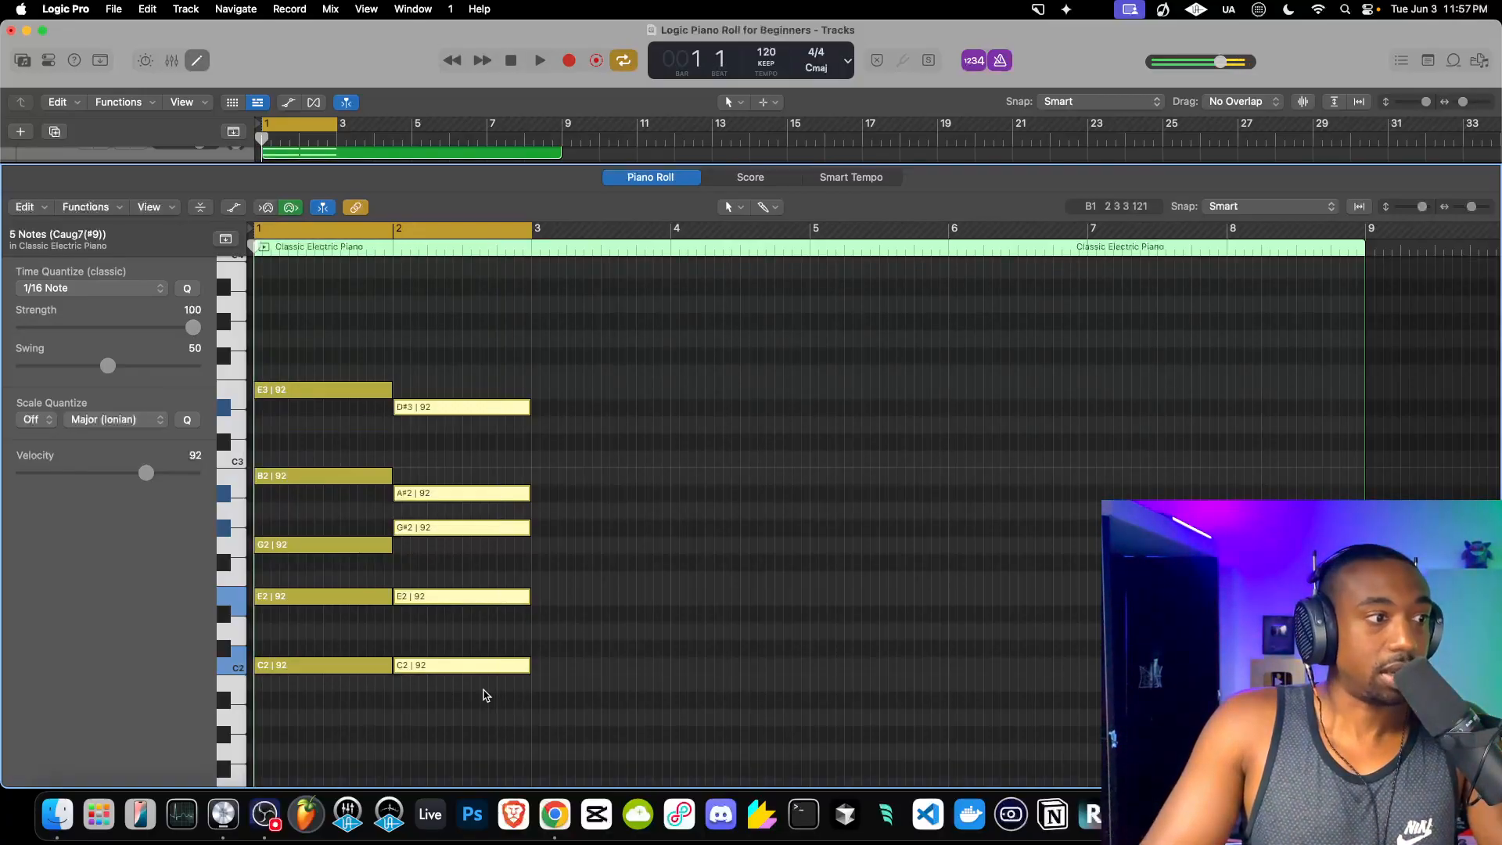
pyautogui.moveTo(530, 693); pyautogui.dragTo(420, 383)
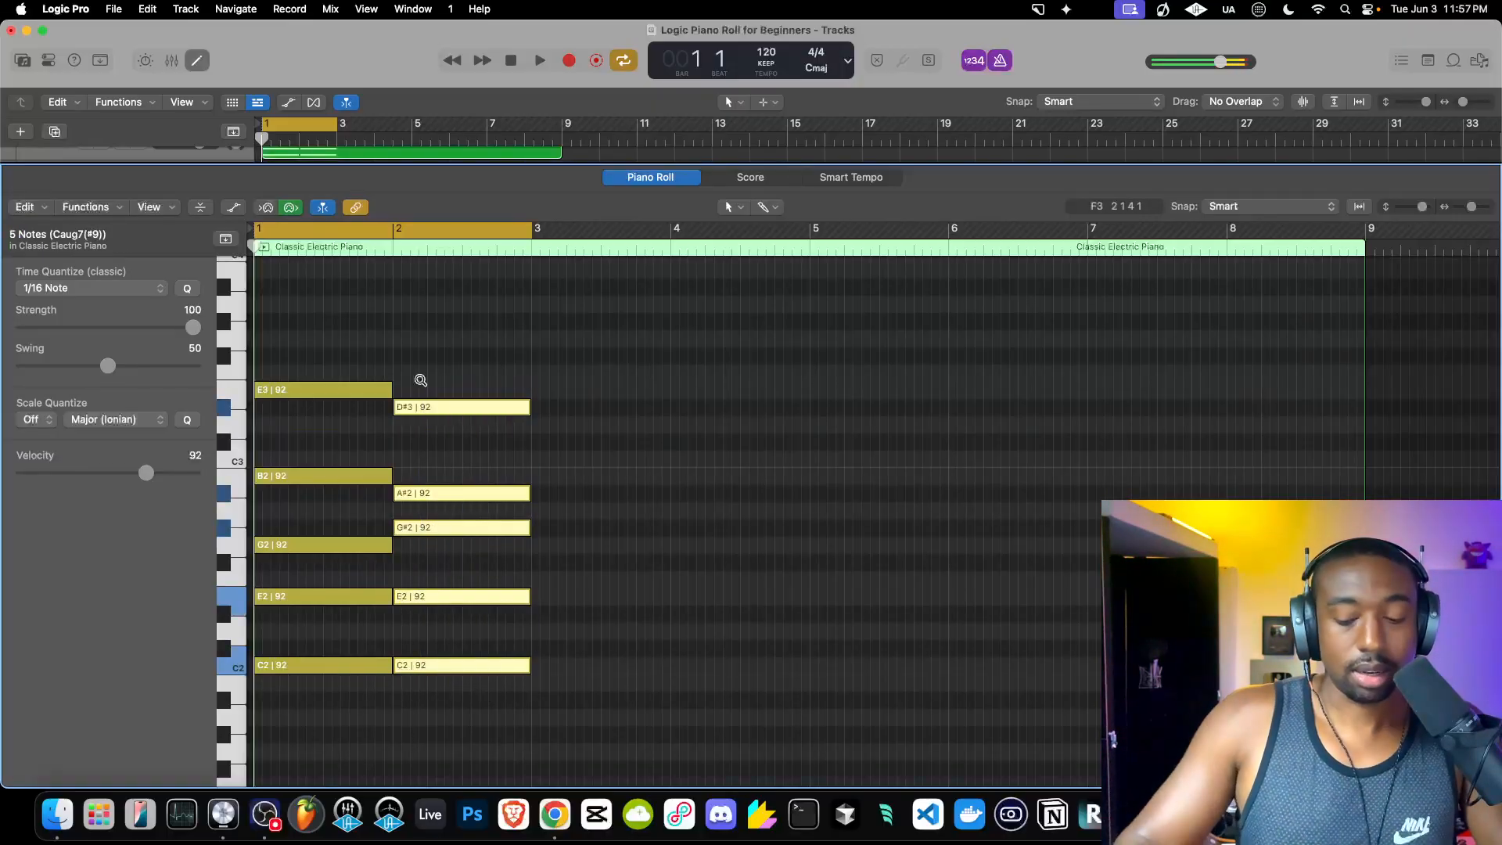
pyautogui.hotkey('alt', 'Up')
pyautogui.hotkey('alt', 'Up')
pyautogui.hotkey('alt', 'Up')
pyautogui.hotkey('alt', 'Up')
pyautogui.hotkey('alt', 'Up')
pyautogui.hotkey('alt', 'Up')
pyautogui.hotkey('alt', 'Up')
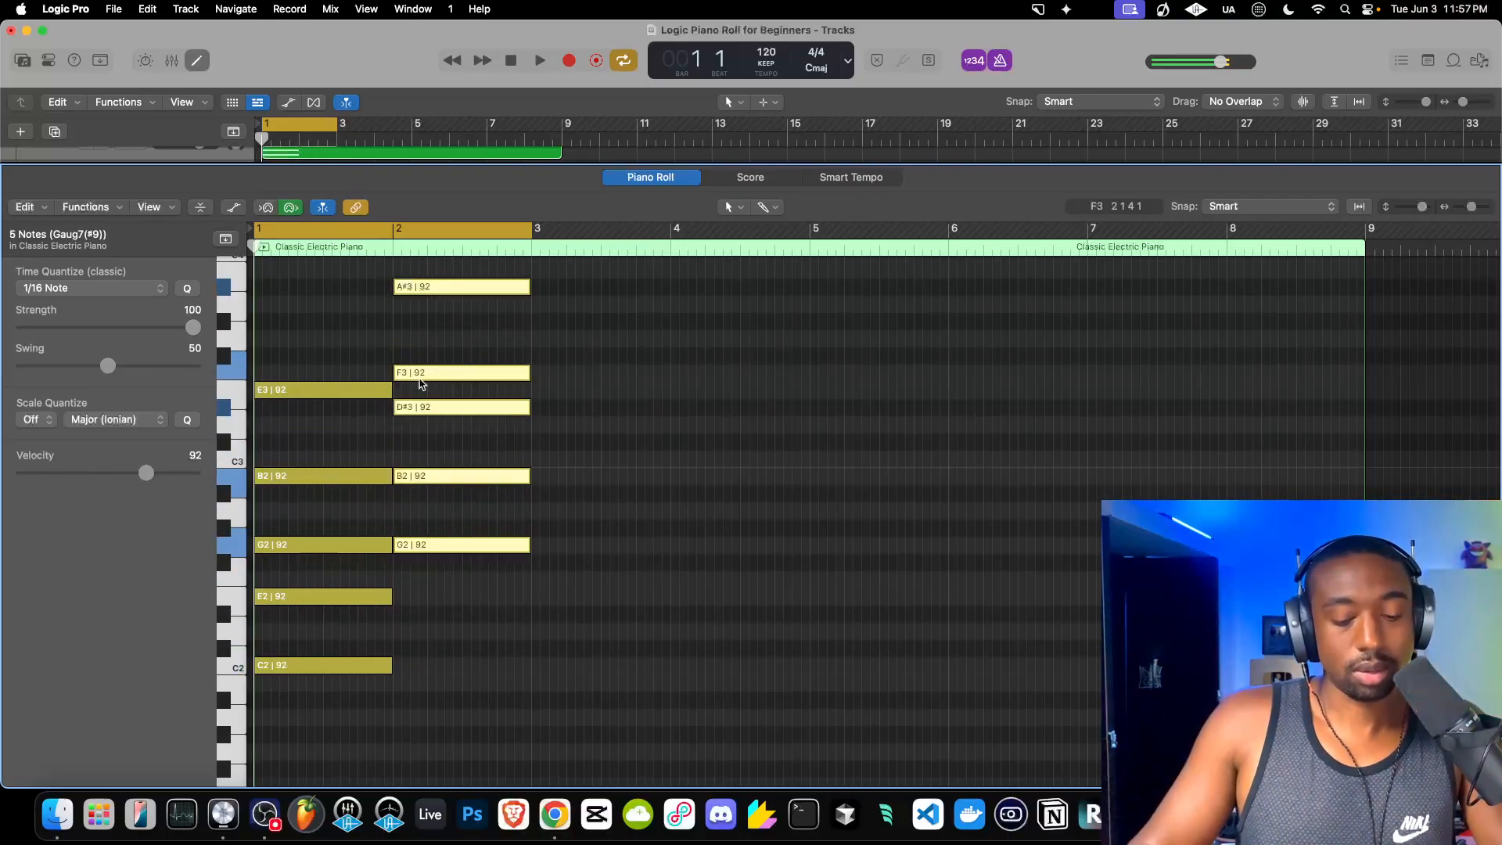
pyautogui.press('space')
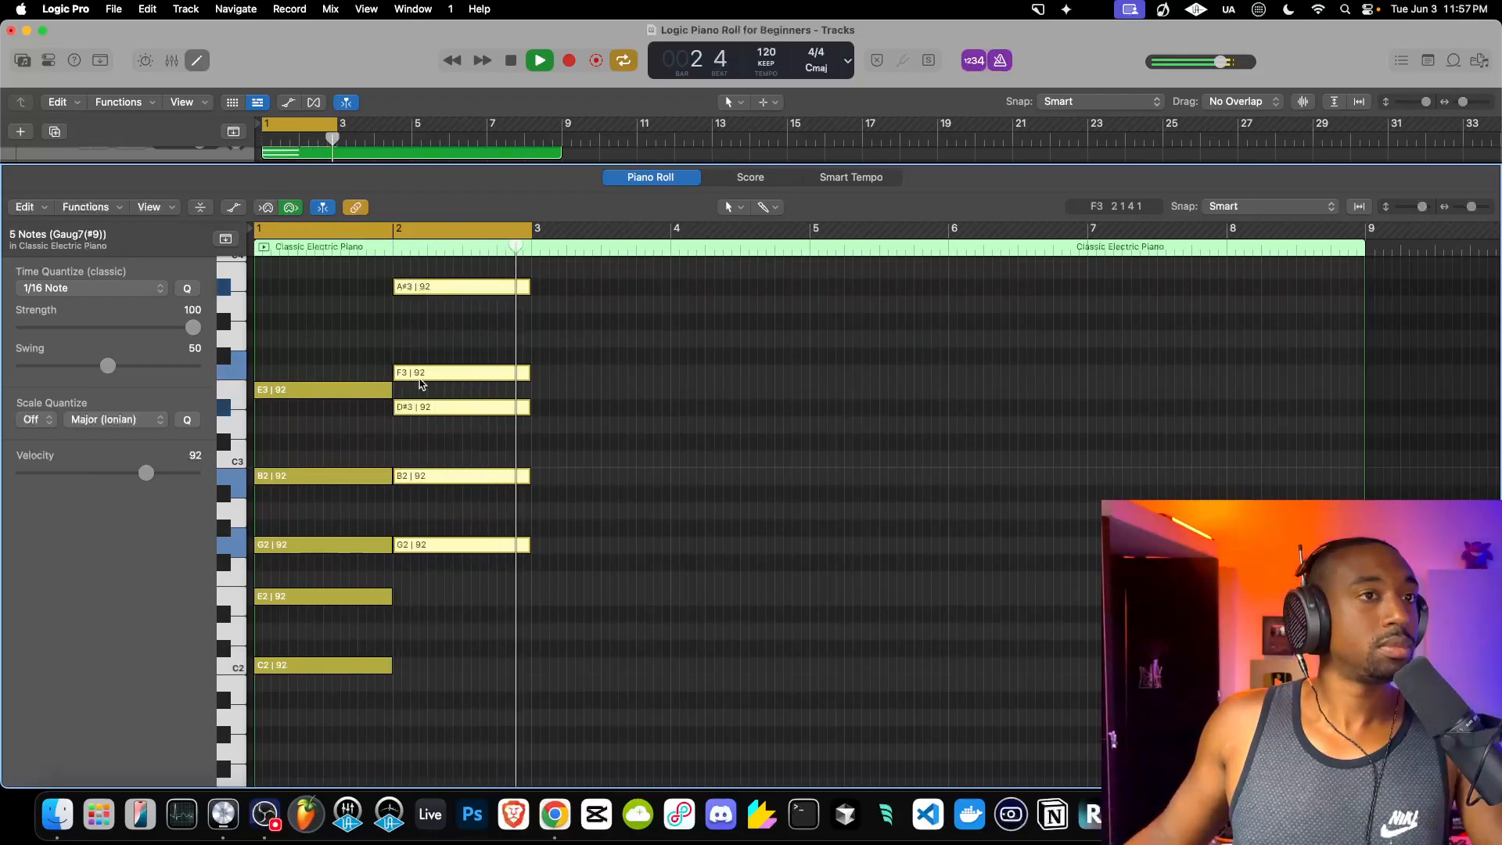
pyautogui.press('space')
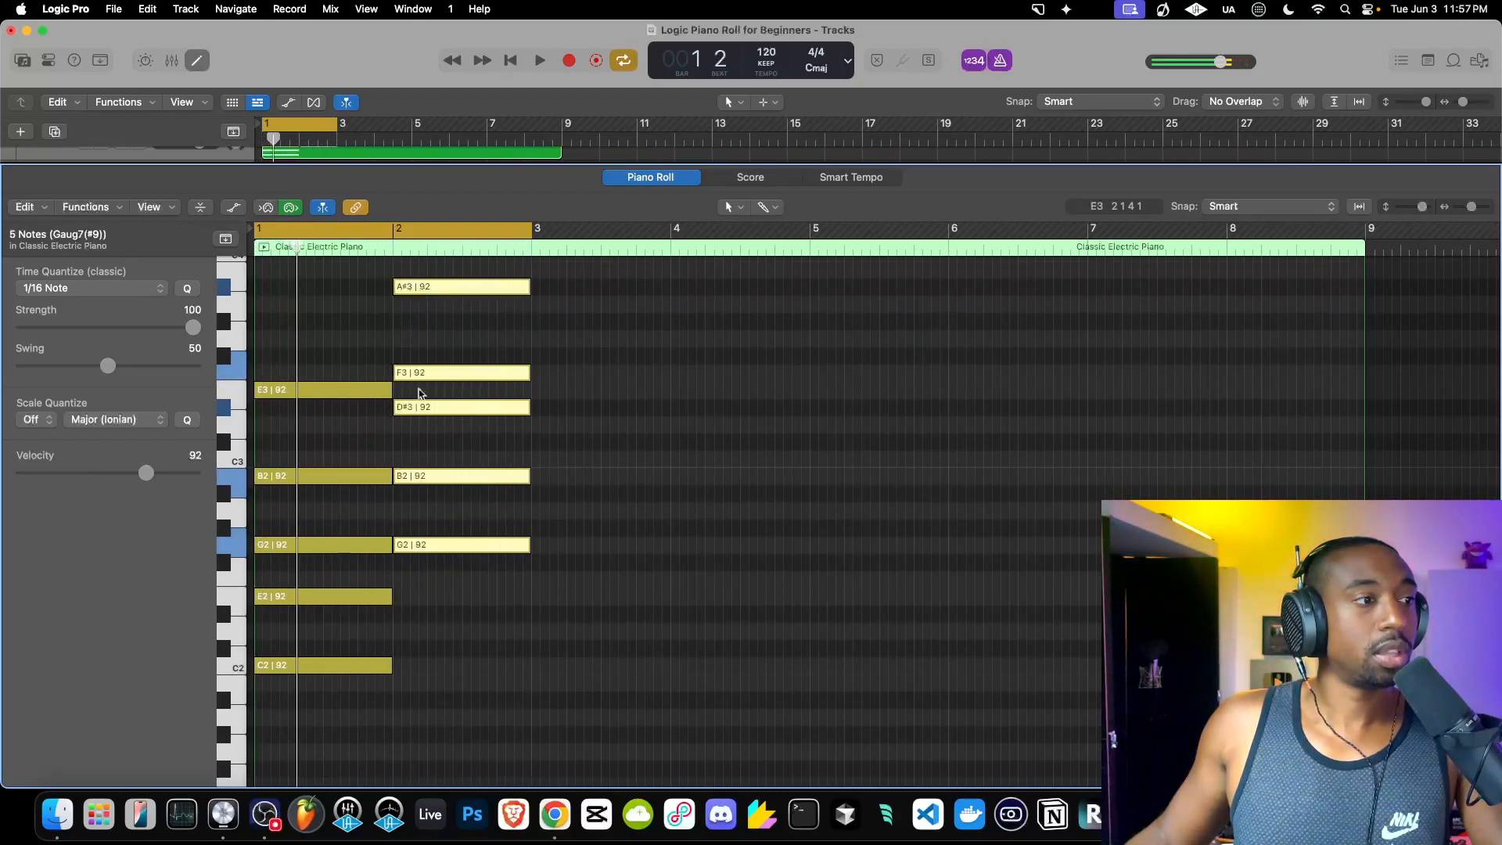
# Select every note of both chords and set their velocity to 21.
pyautogui.click(416, 644)
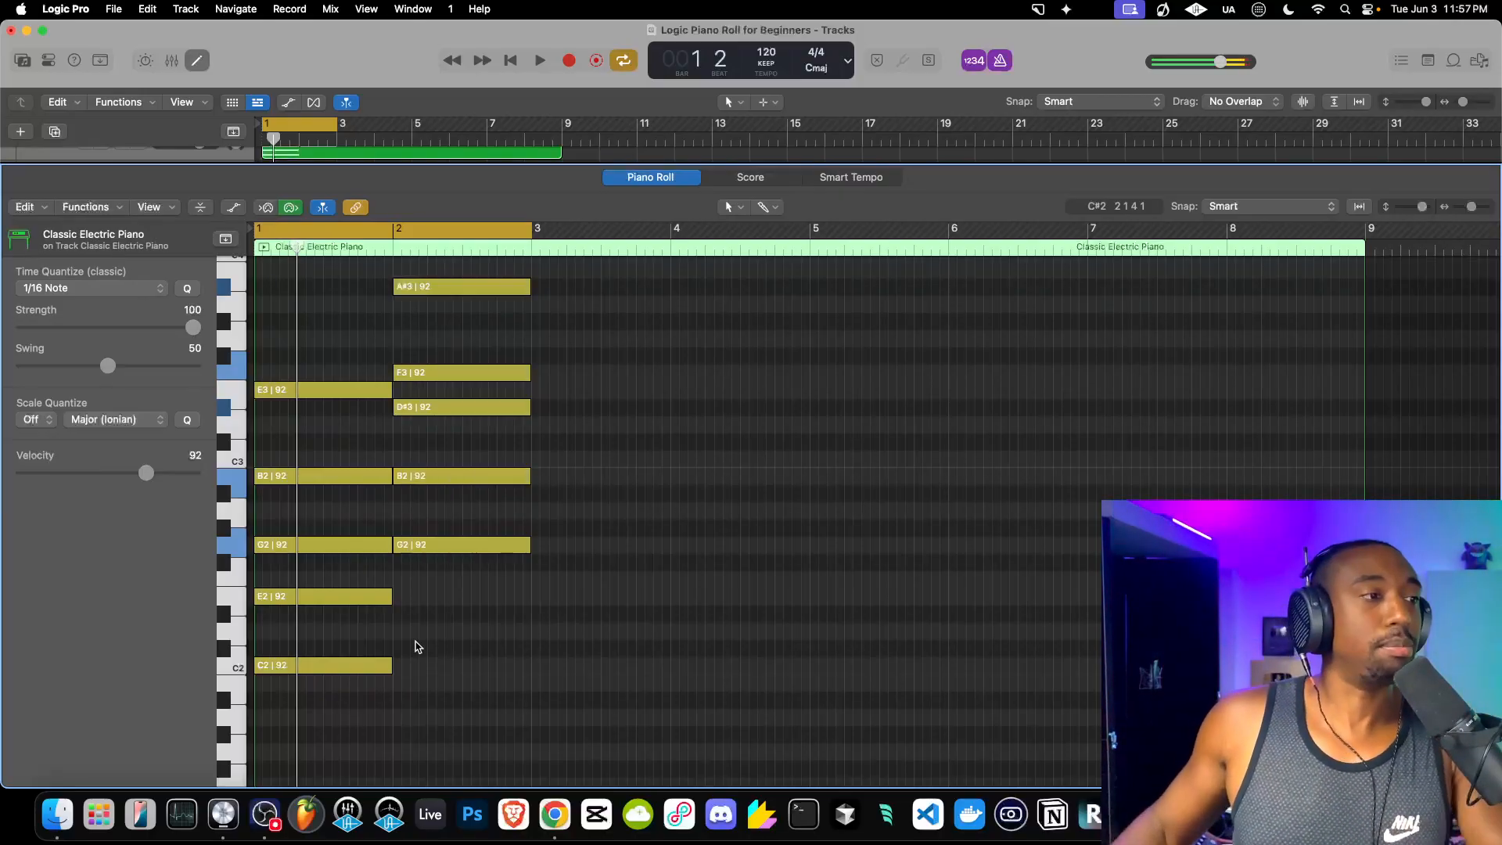
pyautogui.moveTo(590, 717); pyautogui.dragTo(222, 276)
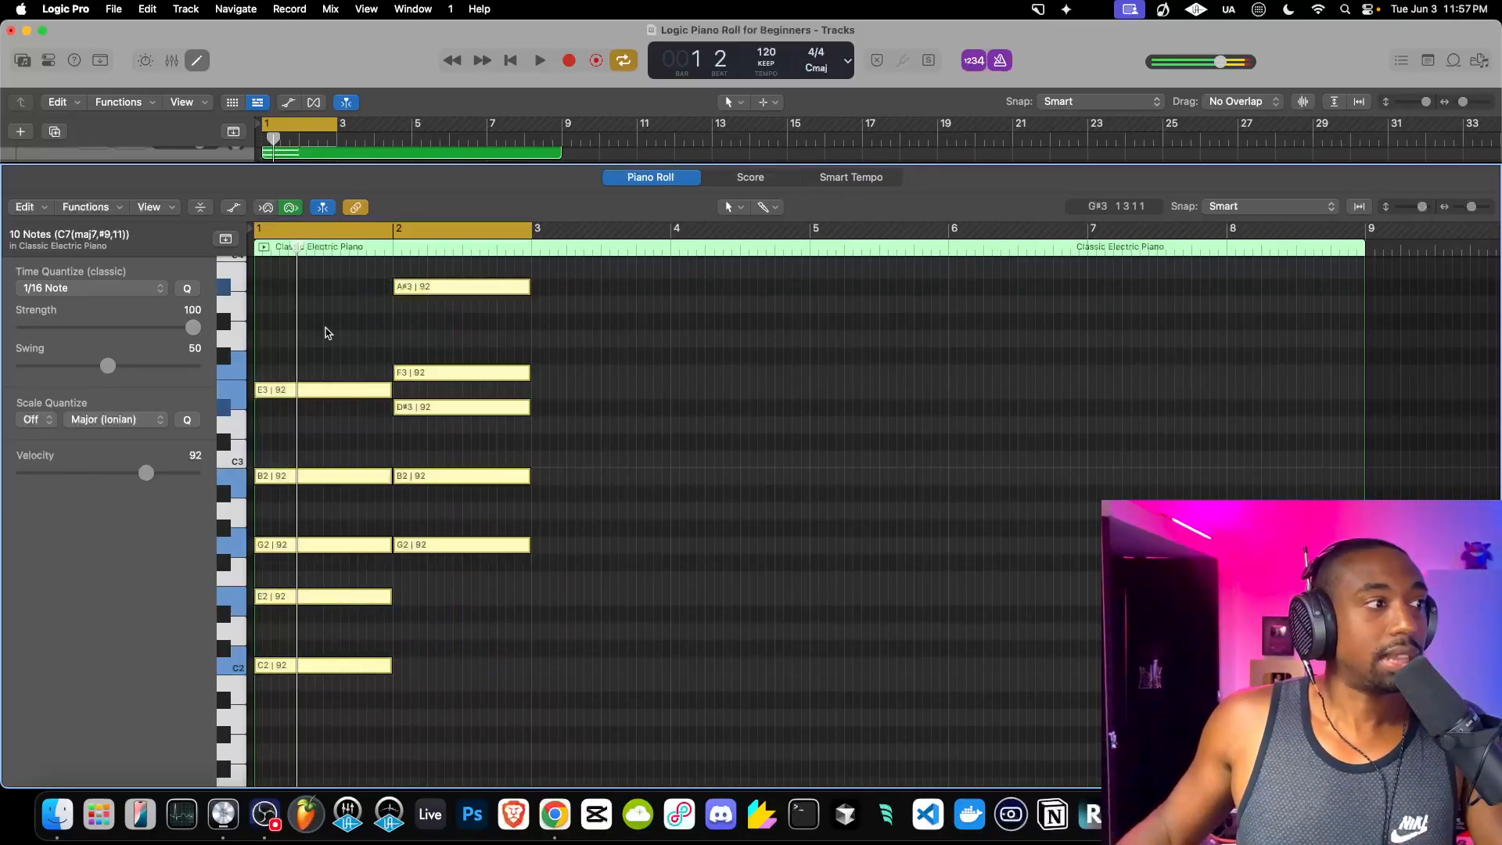
pyautogui.moveTo(146, 474); pyautogui.dragTo(52, 474)
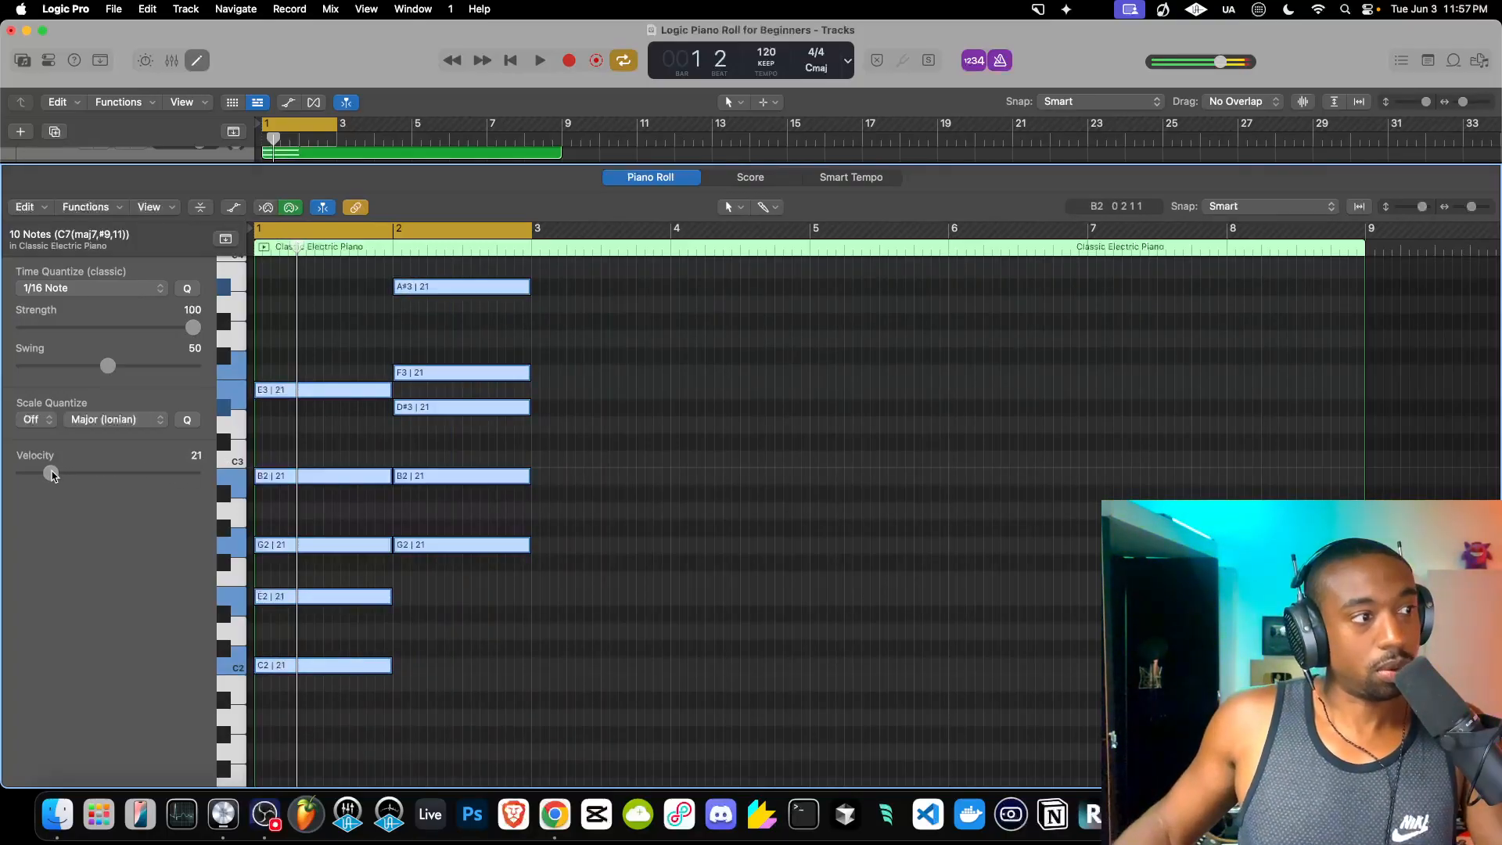
# Play back the chords from the start with the metronome off and raise the Classic Electric Piano track volume to 6.0 dB.
pyautogui.press('Return')
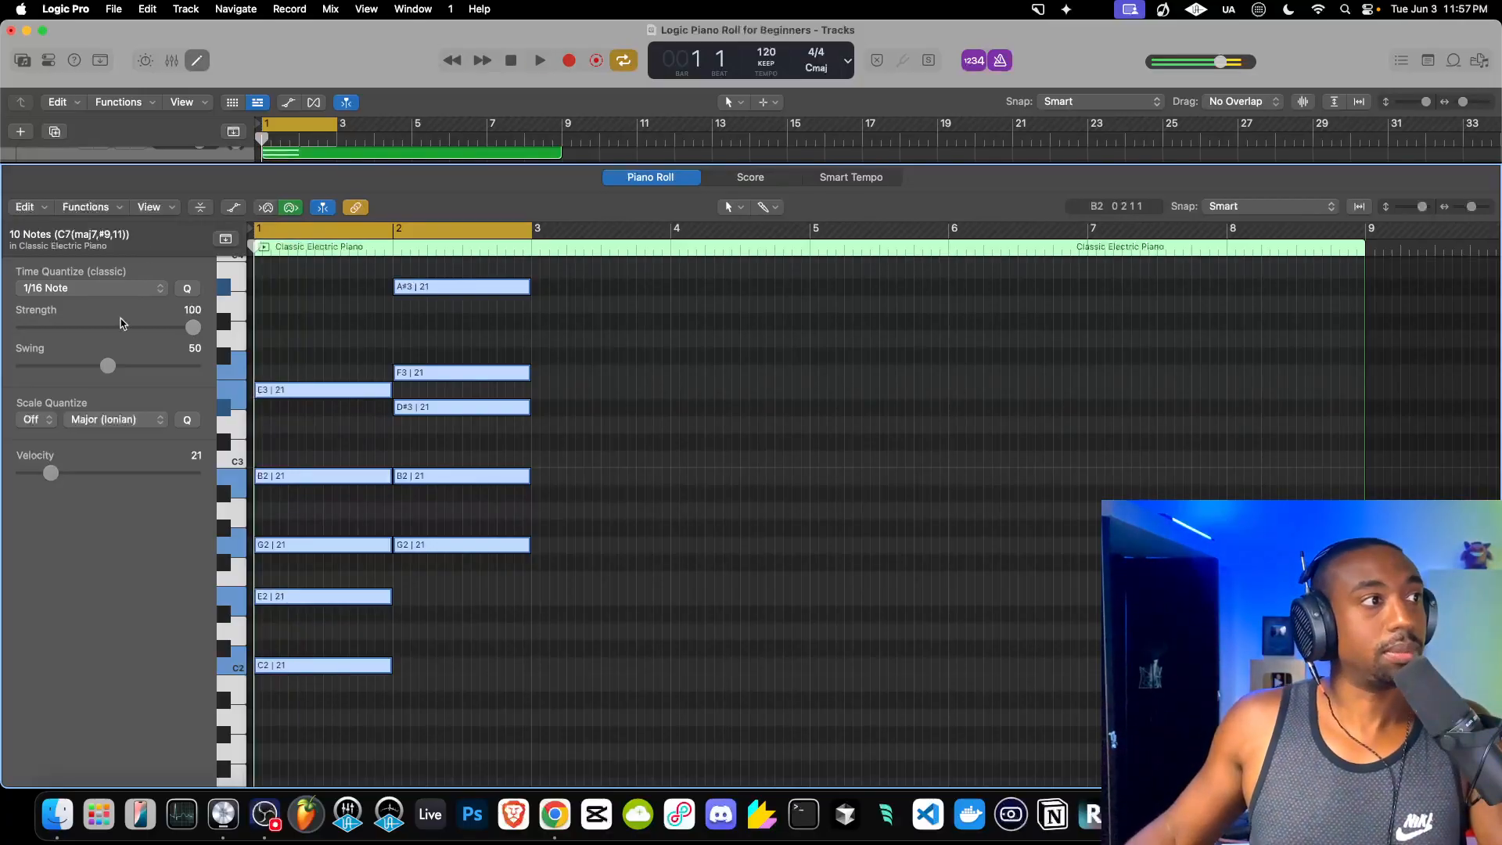
pyautogui.press('space')
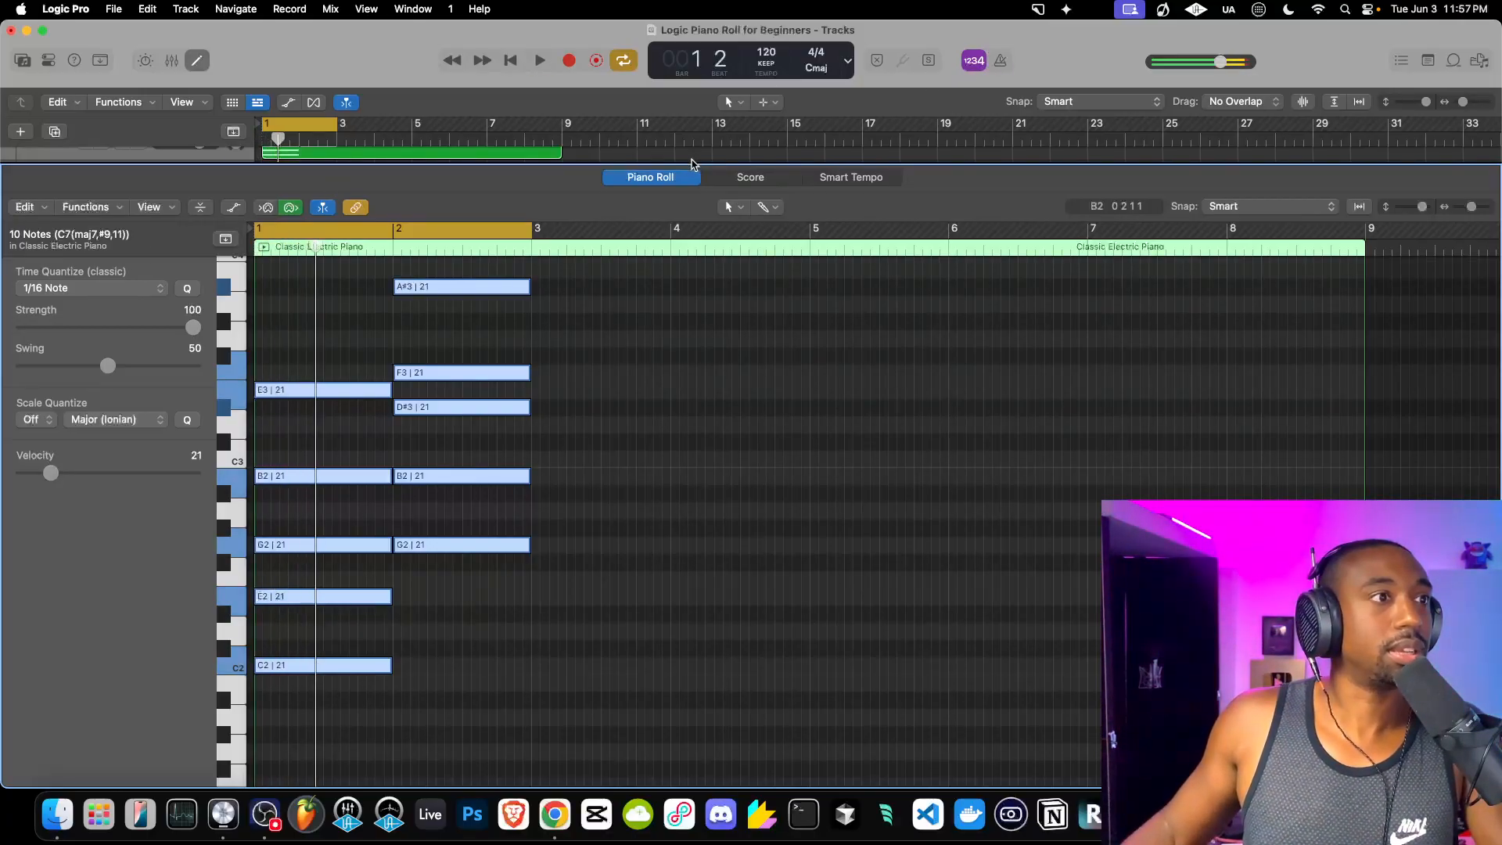
pyautogui.moveTo(690, 162); pyautogui.dragTo(587, 479)
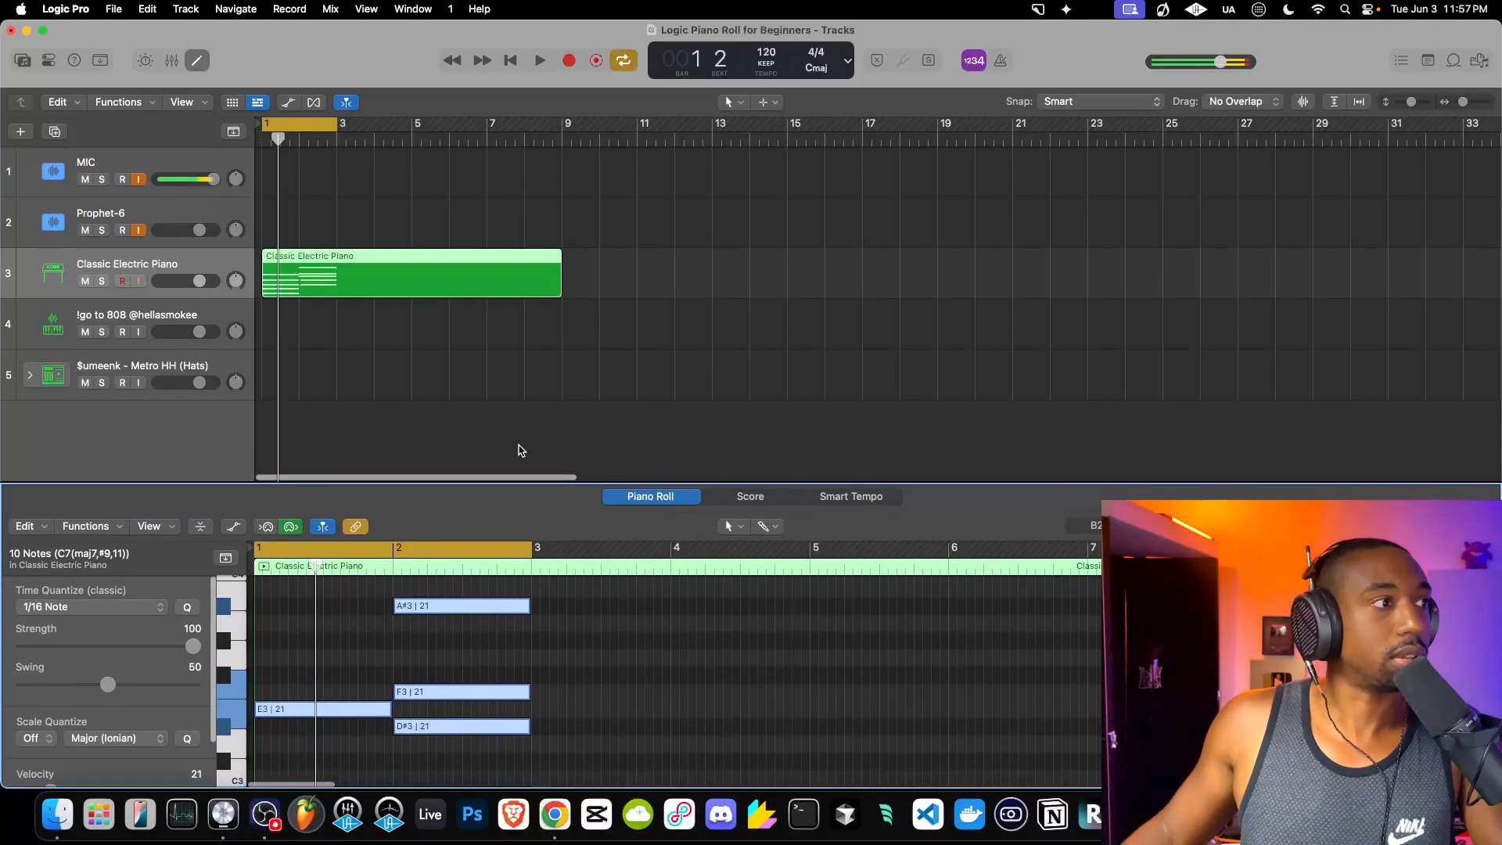
pyautogui.press('space')
pyautogui.moveTo(704, 462); pyautogui.dragTo(646, 279)
pyautogui.press('space')
# Set the velocity of all ten notes to 25 and shrink the Piano Roll to reveal the tracks.
pyautogui.moveTo(517, 757); pyautogui.dragTo(249, 323)
pyautogui.moveTo(50, 537); pyautogui.dragTo(61, 538)
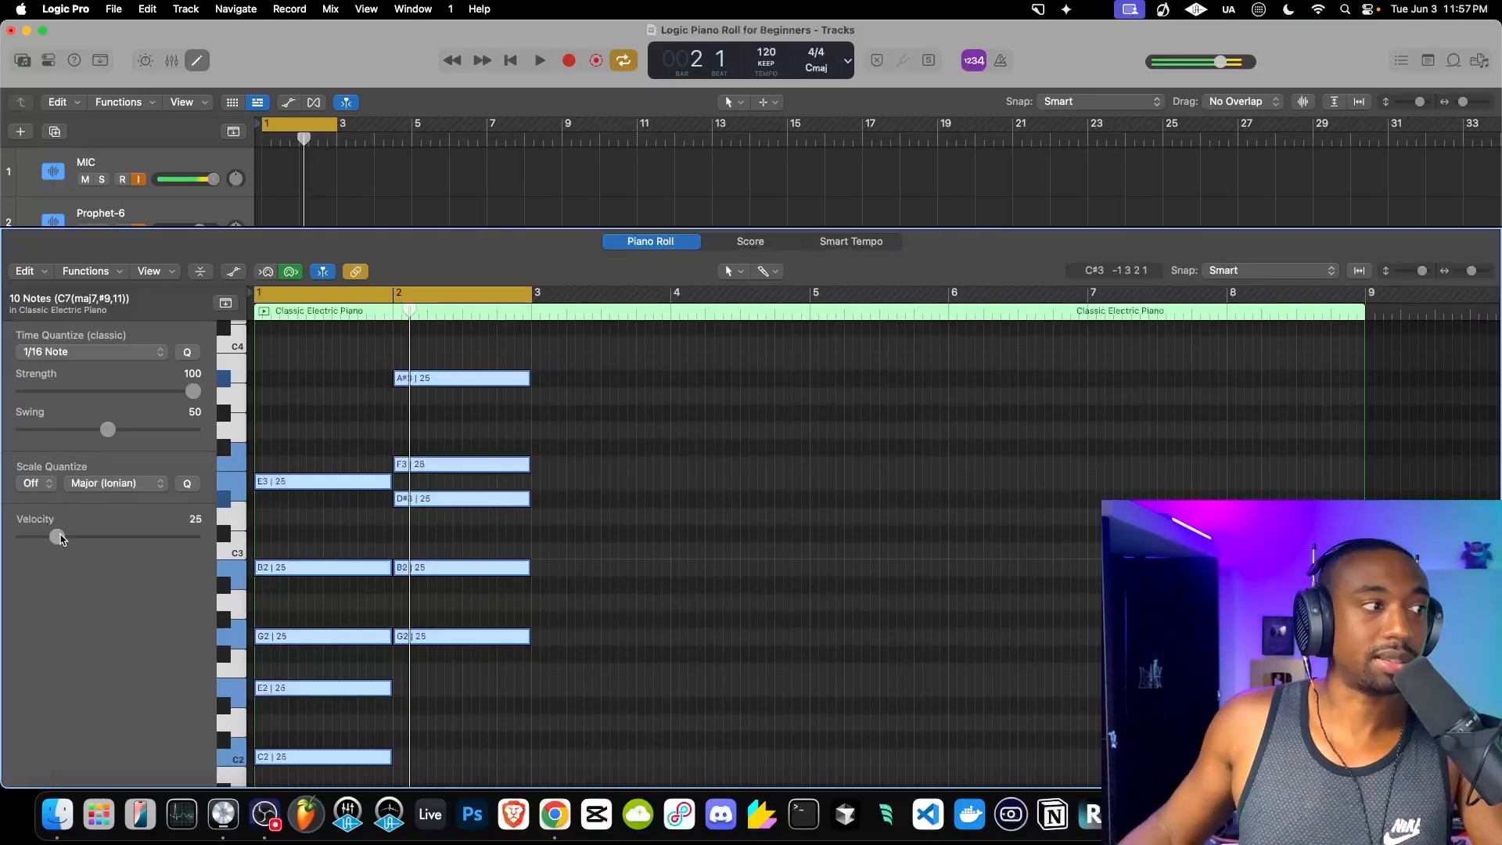
pyautogui.moveTo(256, 228); pyautogui.dragTo(227, 407)
# Raise the volume of the Classic Electric Piano track's instrument plug-in to 12.5 dB, audition the chords and close the plug-in.
pyautogui.click(64, 261)
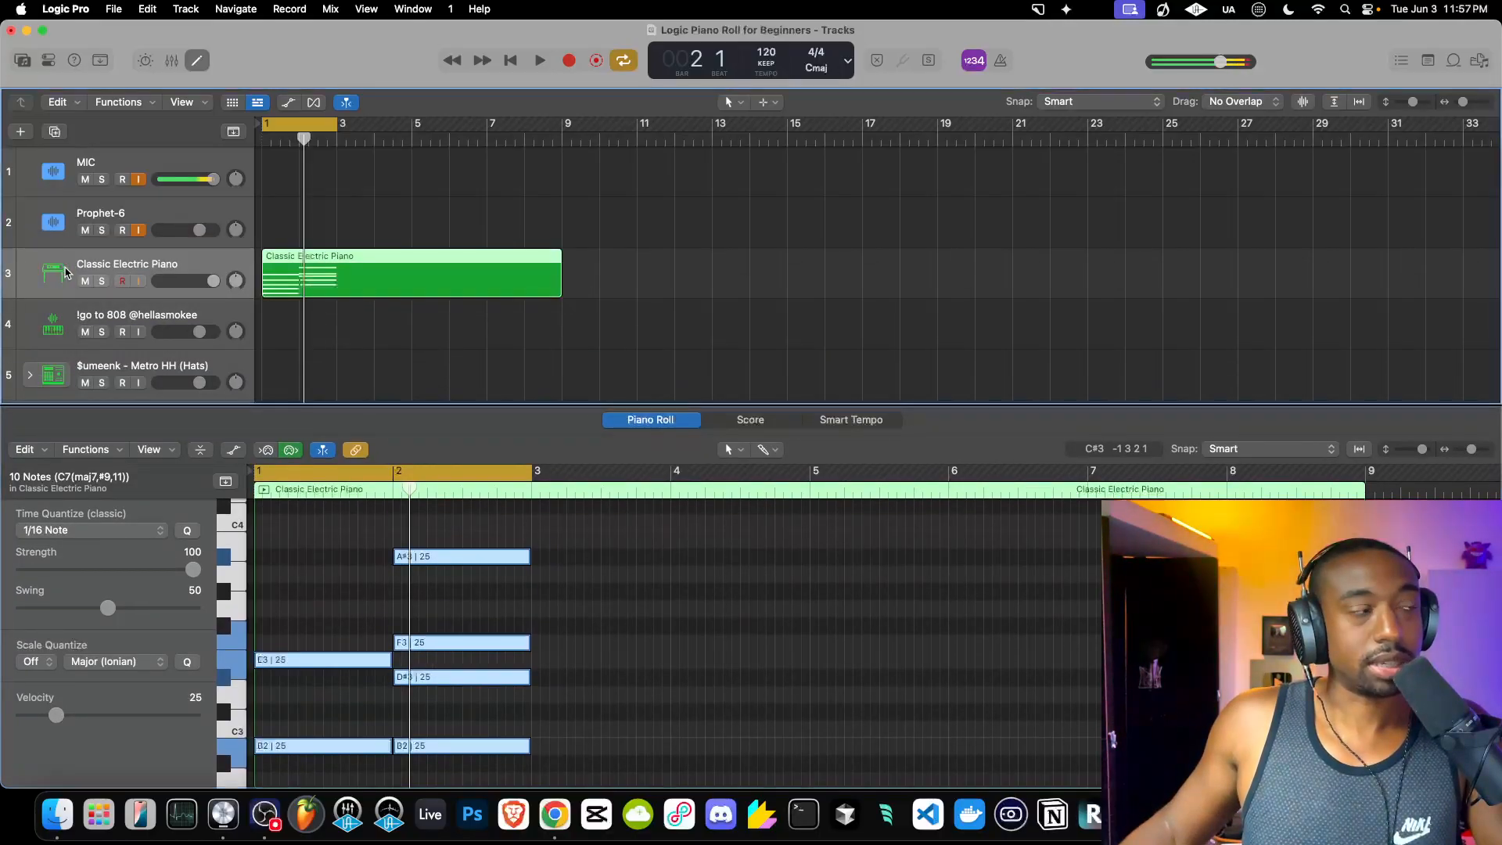
pyautogui.click(48, 60)
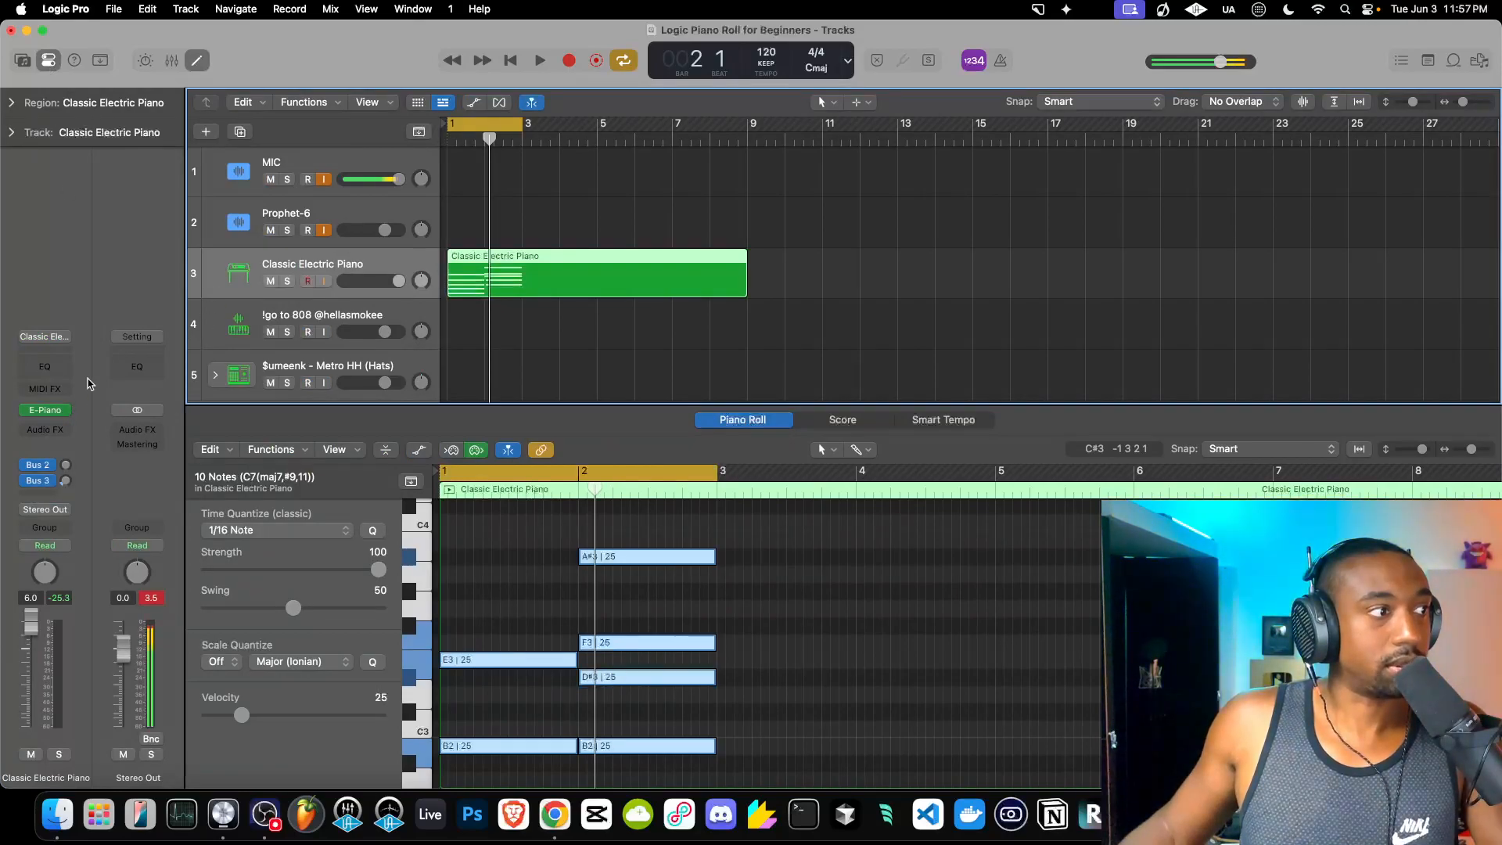
pyautogui.click(46, 410)
pyautogui.moveTo(1127, 442); pyautogui.dragTo(1114, 368)
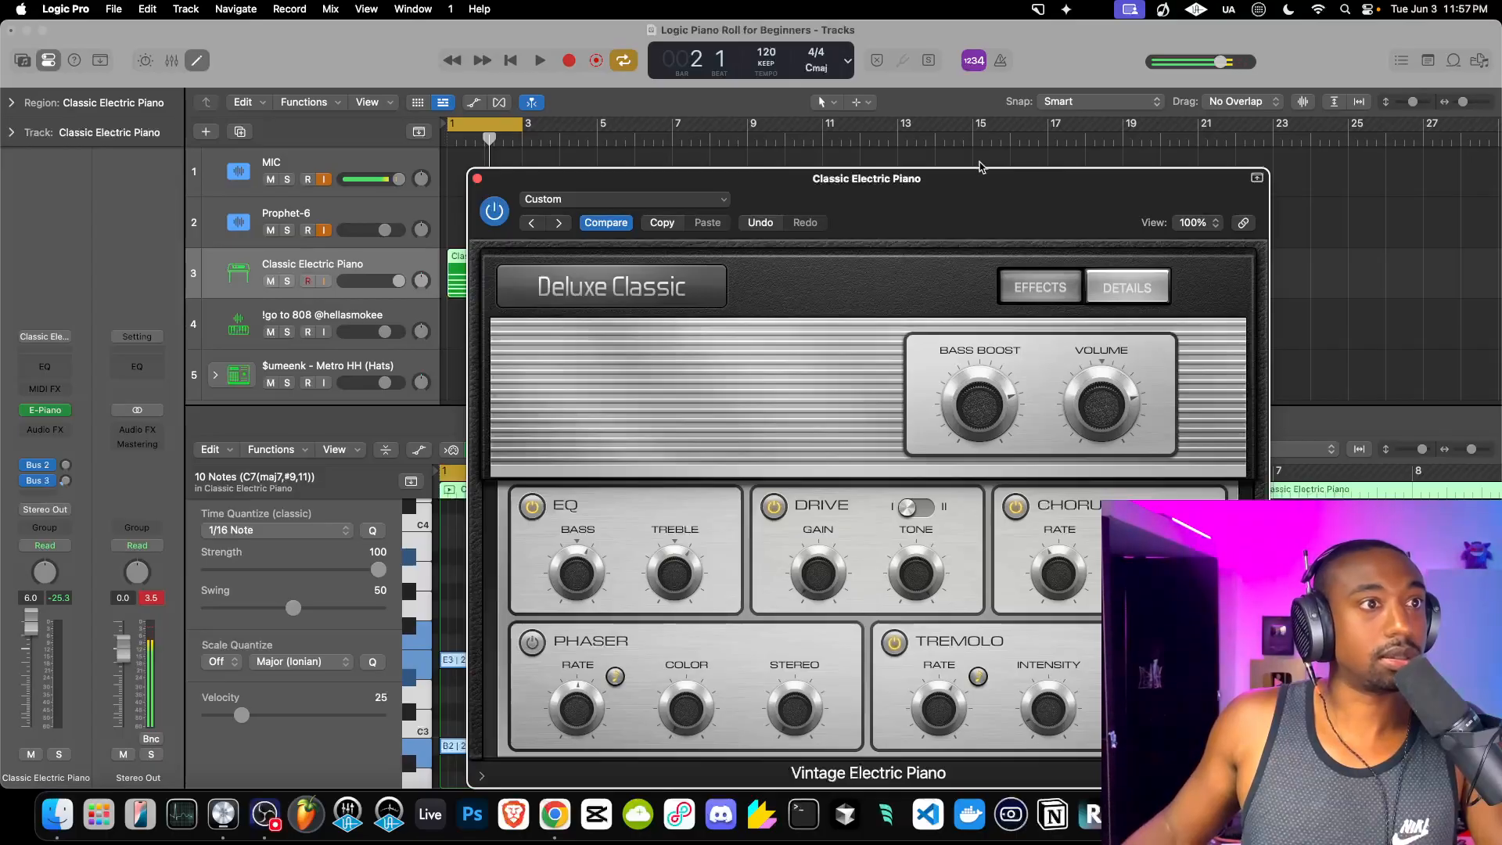
pyautogui.moveTo(981, 166); pyautogui.dragTo(865, 151)
pyautogui.press('space')
pyautogui.moveTo(998, 389)
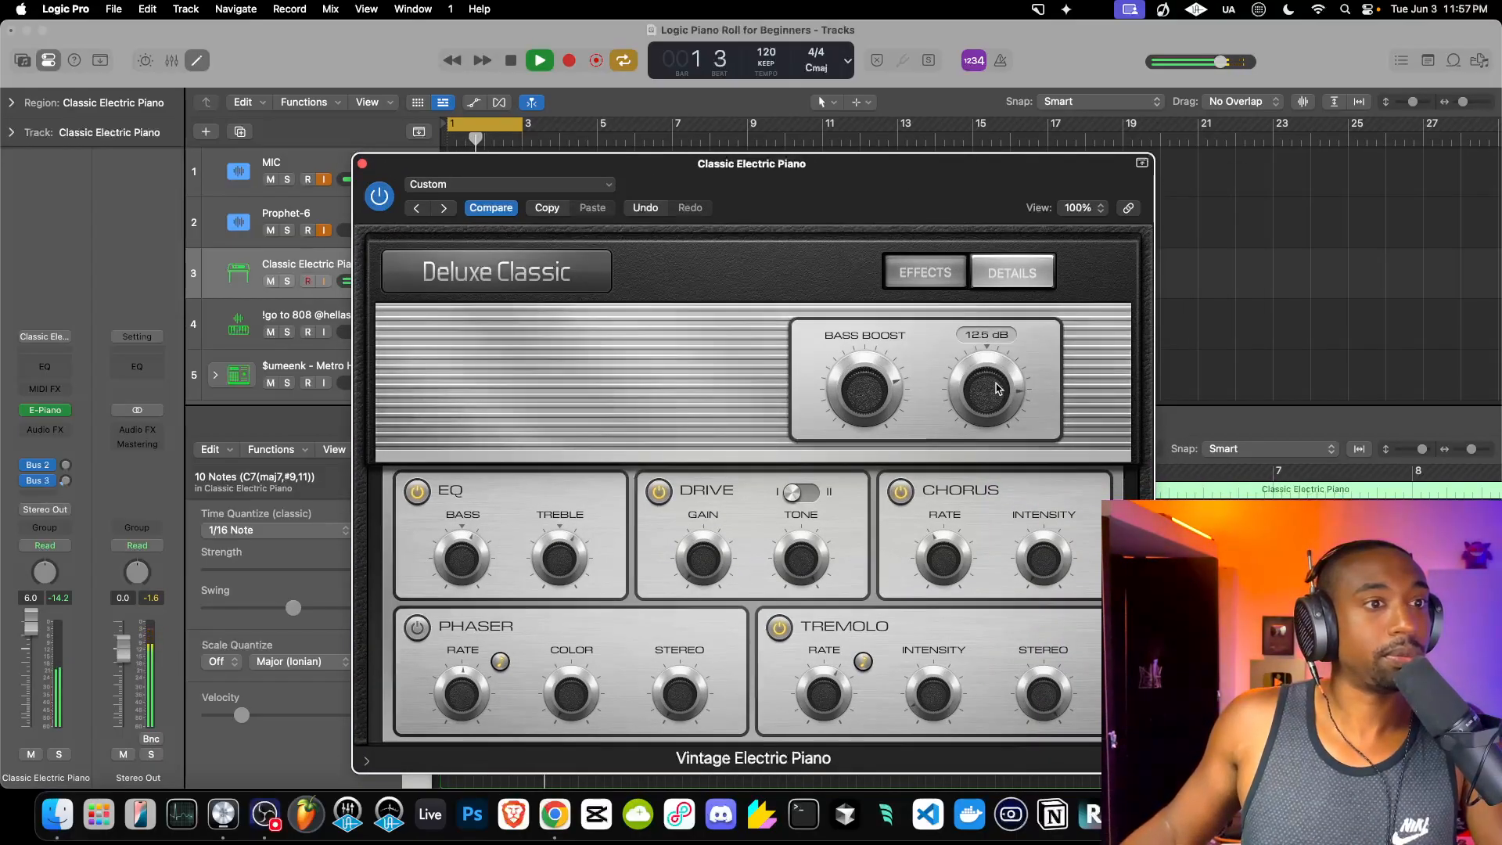
pyautogui.click(362, 164)
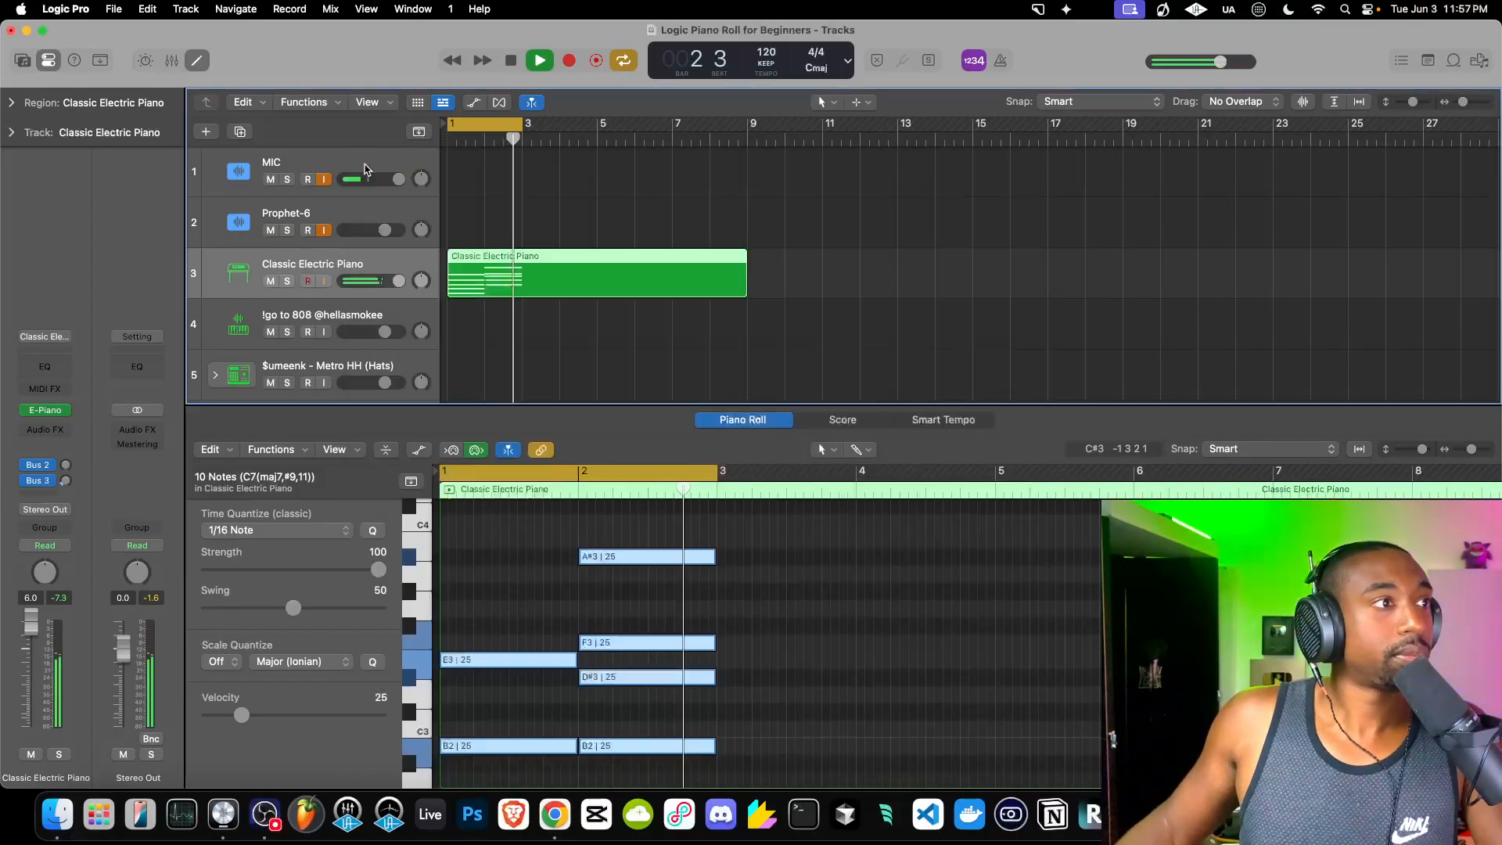
pyautogui.press('space')
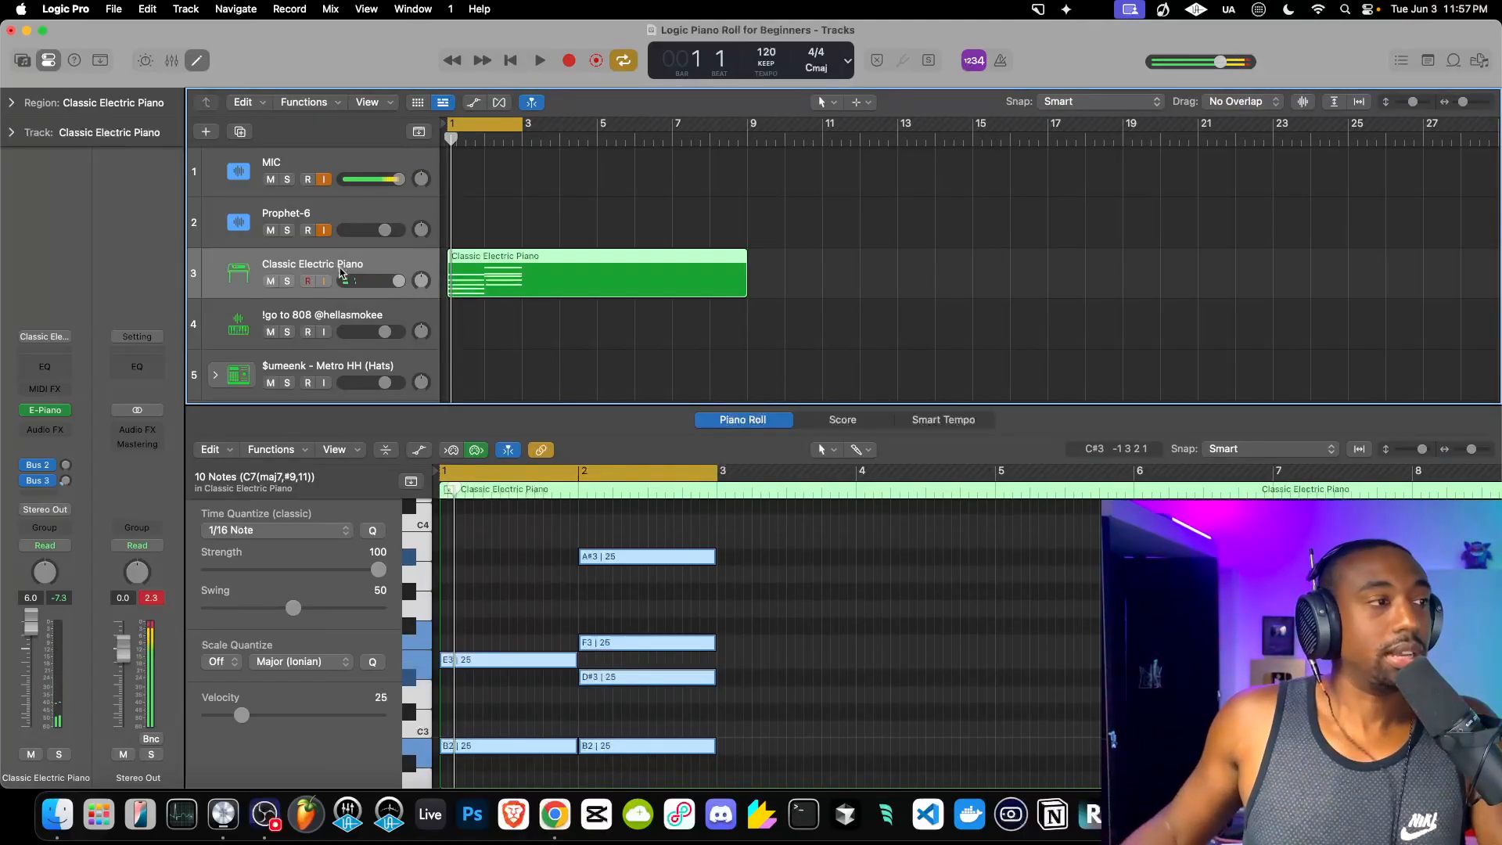
# Adjust the chorus intensity and rate in the Classic Electric Piano plug-in while the chords play, and close the plug-in.
pyautogui.press('space')
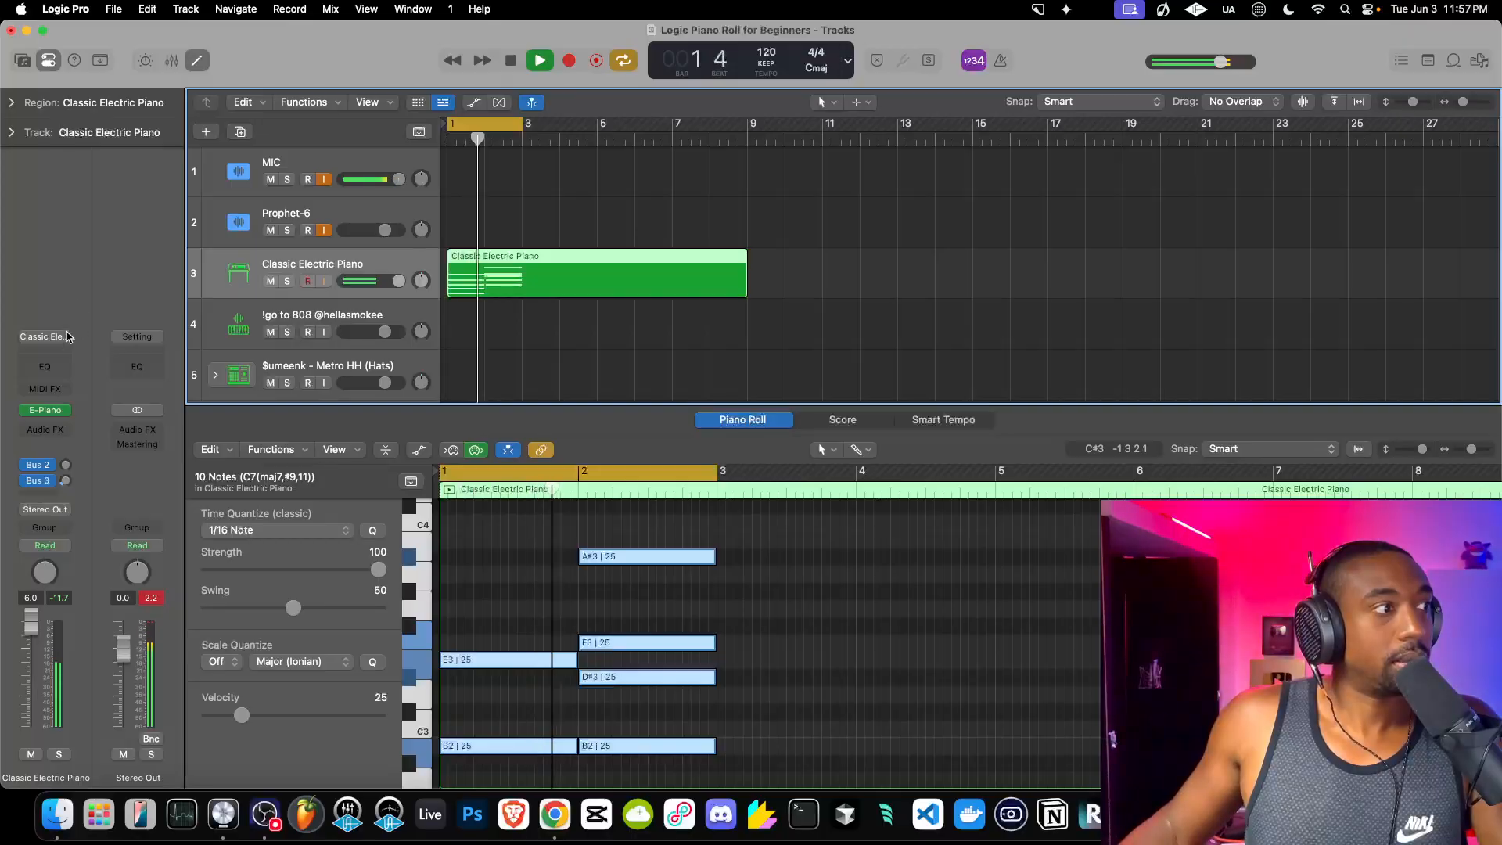
pyautogui.click(45, 409)
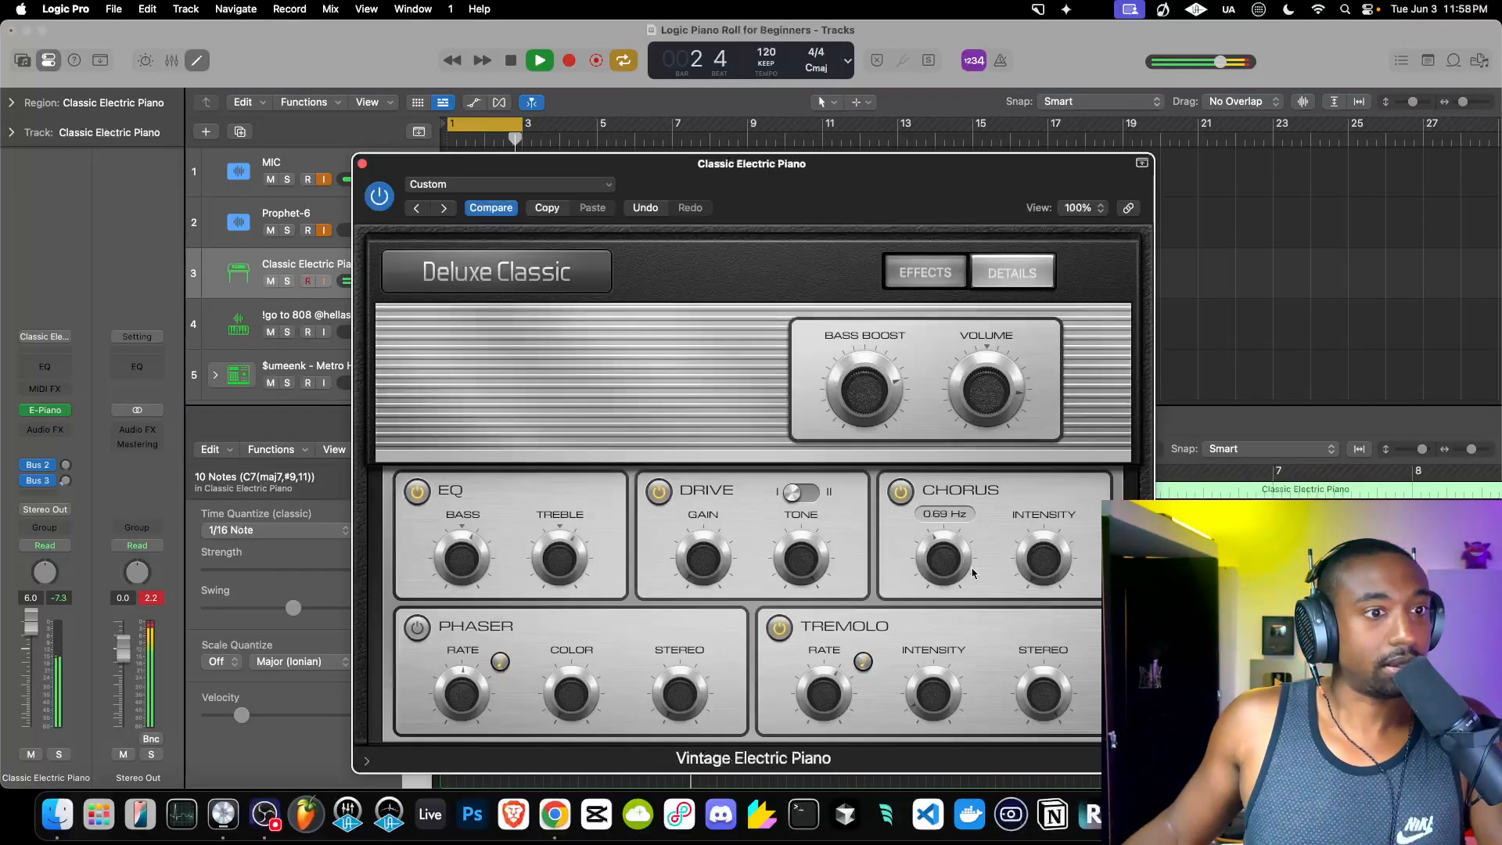
pyautogui.moveTo(1053, 566); pyautogui.dragTo(1053, 496)
pyautogui.moveTo(943, 553); pyautogui.dragTo(944, 571)
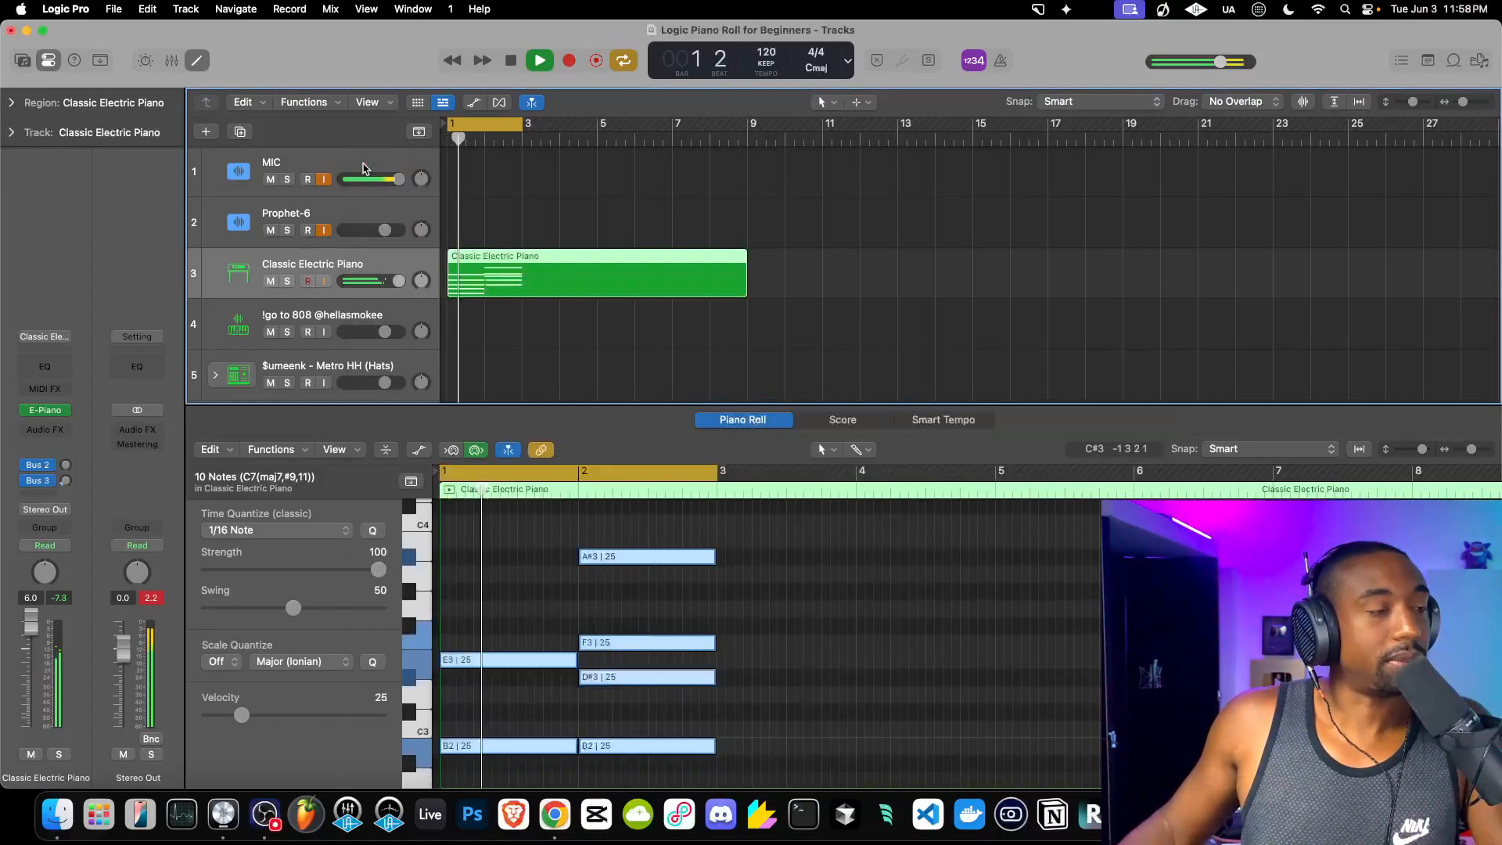
pyautogui.click(363, 163)
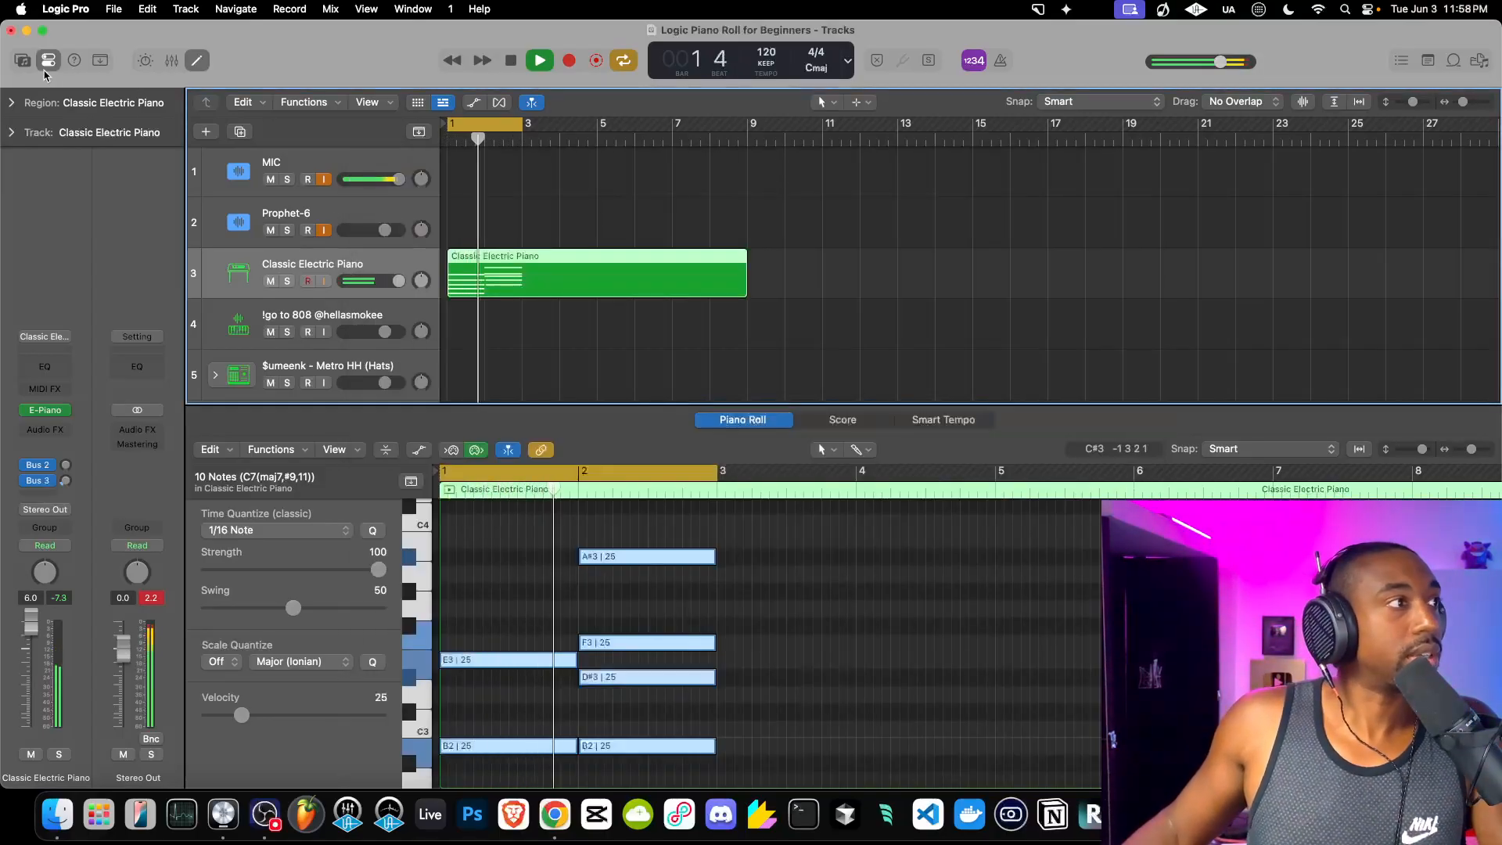
# Hide the inspector, then reopen the Classic Electric Piano region in the Piano Roll and enlarge the editor to nearly full height.
pyautogui.press('i')
pyautogui.doubleClick(292, 286)
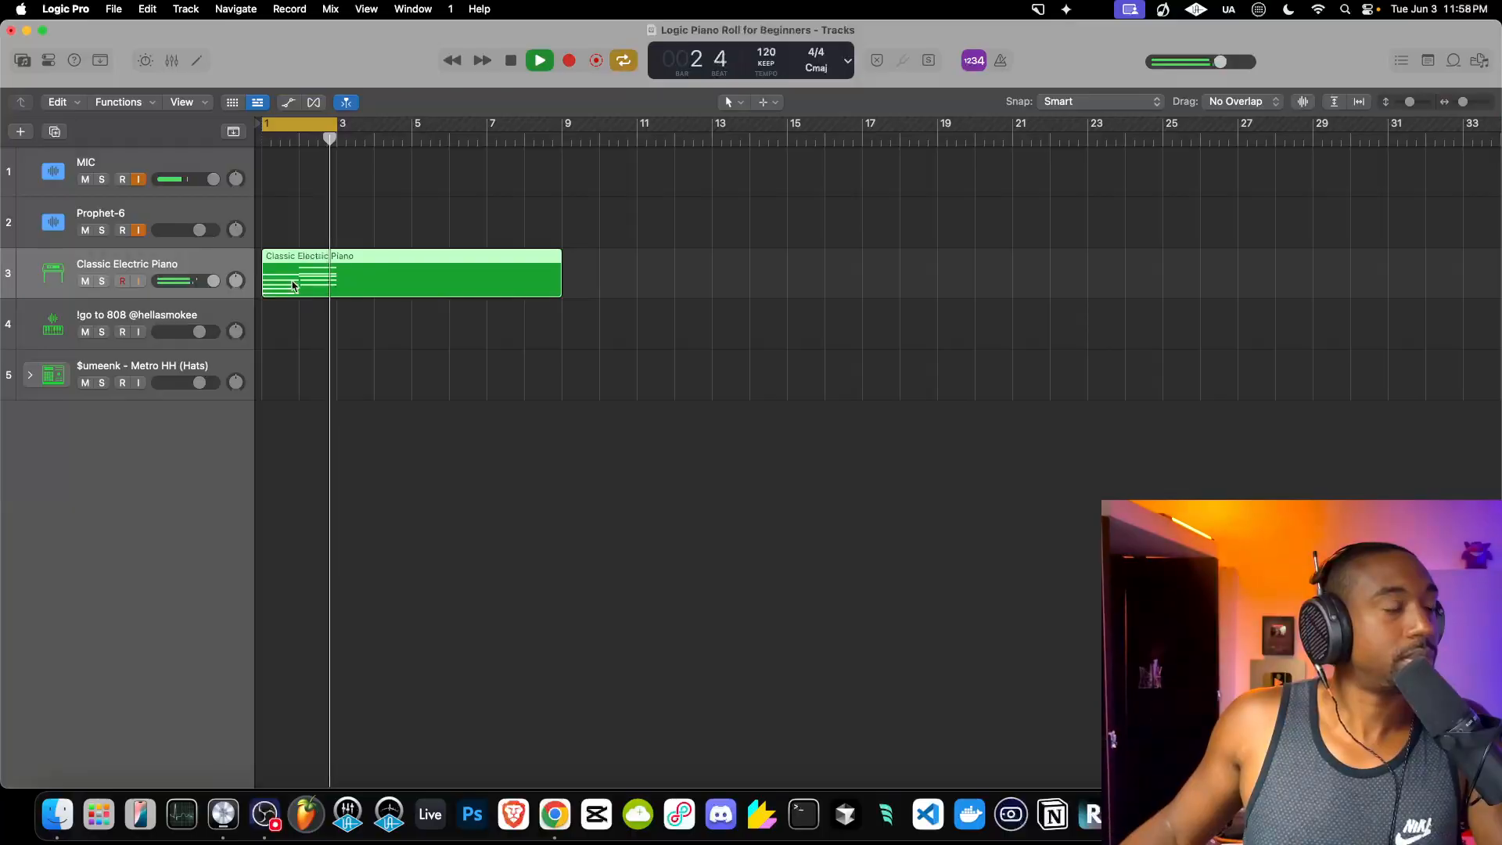
pyautogui.doubleClick(292, 286)
pyautogui.press('space')
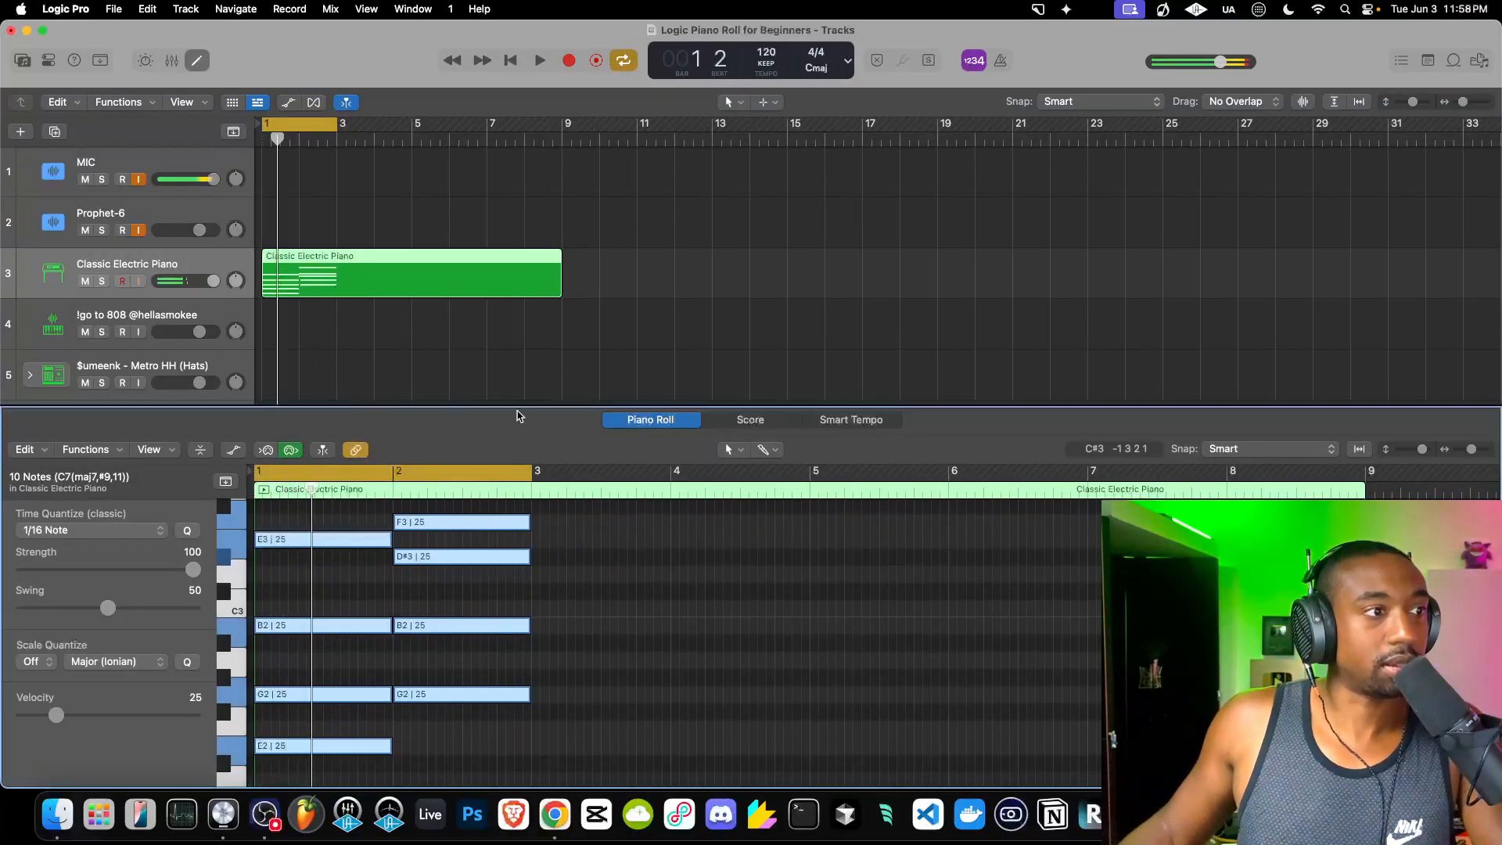
pyautogui.moveTo(516, 407); pyautogui.dragTo(522, 141)
# Play back the two chords with all notes deselected and audition a single key on the Piano Roll keyboard.
pyautogui.press('space')
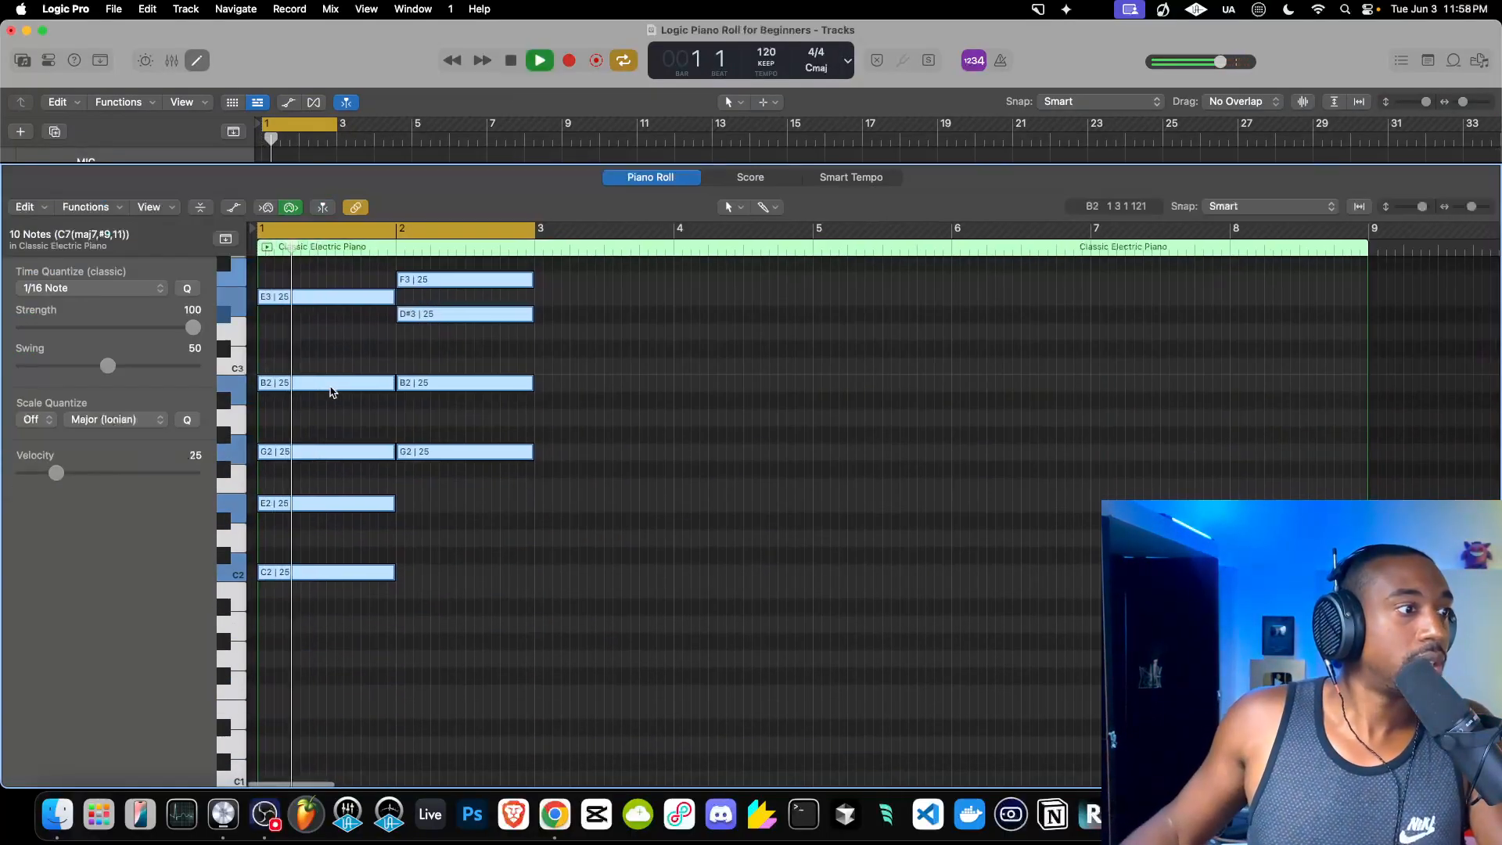
pyautogui.scroll(1, 366, 423)
pyautogui.click(534, 550)
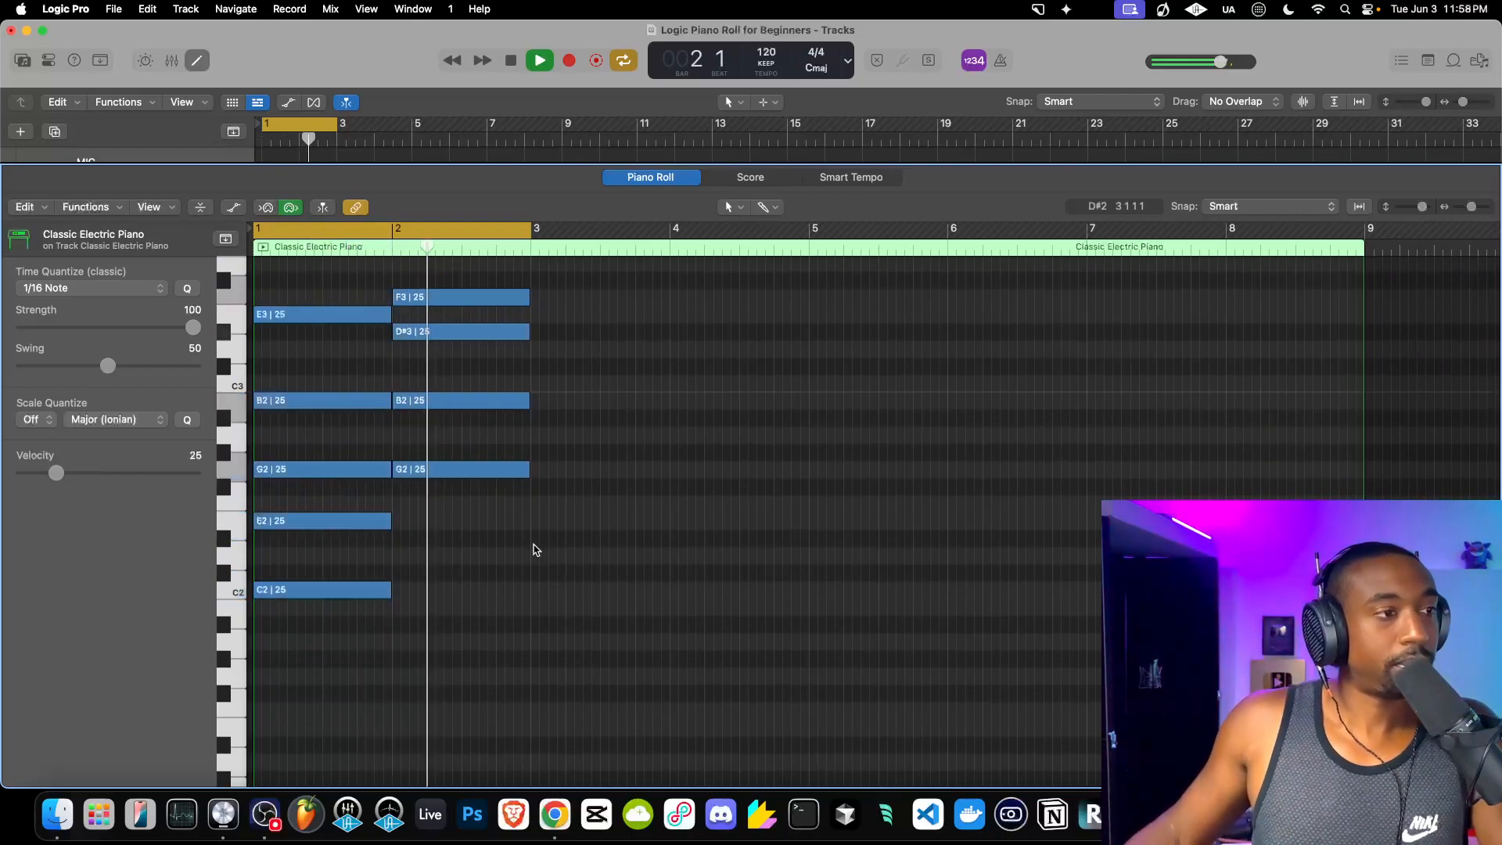
pyautogui.scroll(1, 486, 552)
pyautogui.press('space')
pyautogui.scroll(3, 344, 368)
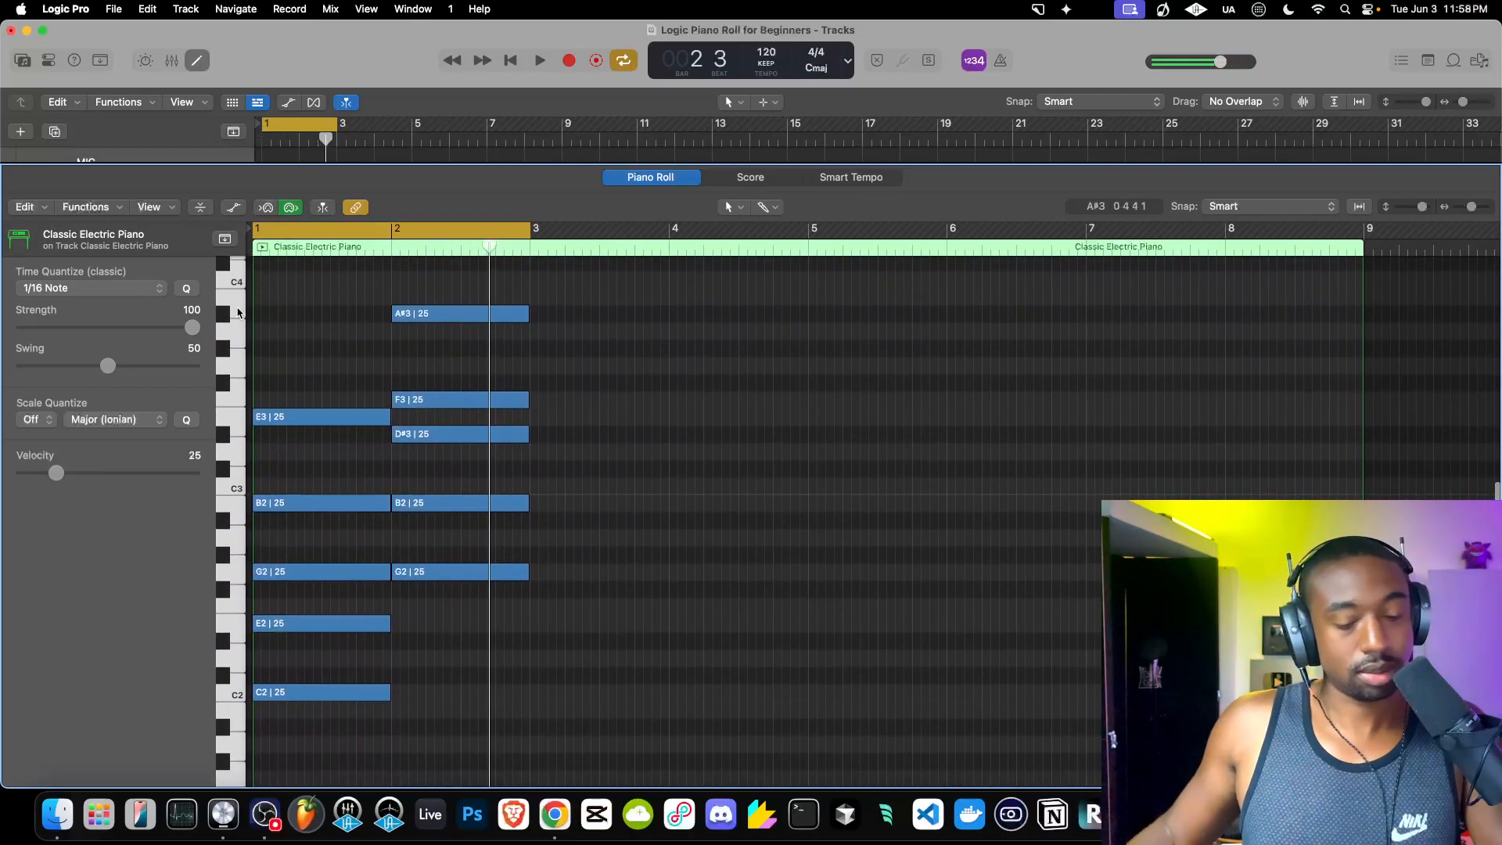
pyautogui.click(234, 300)
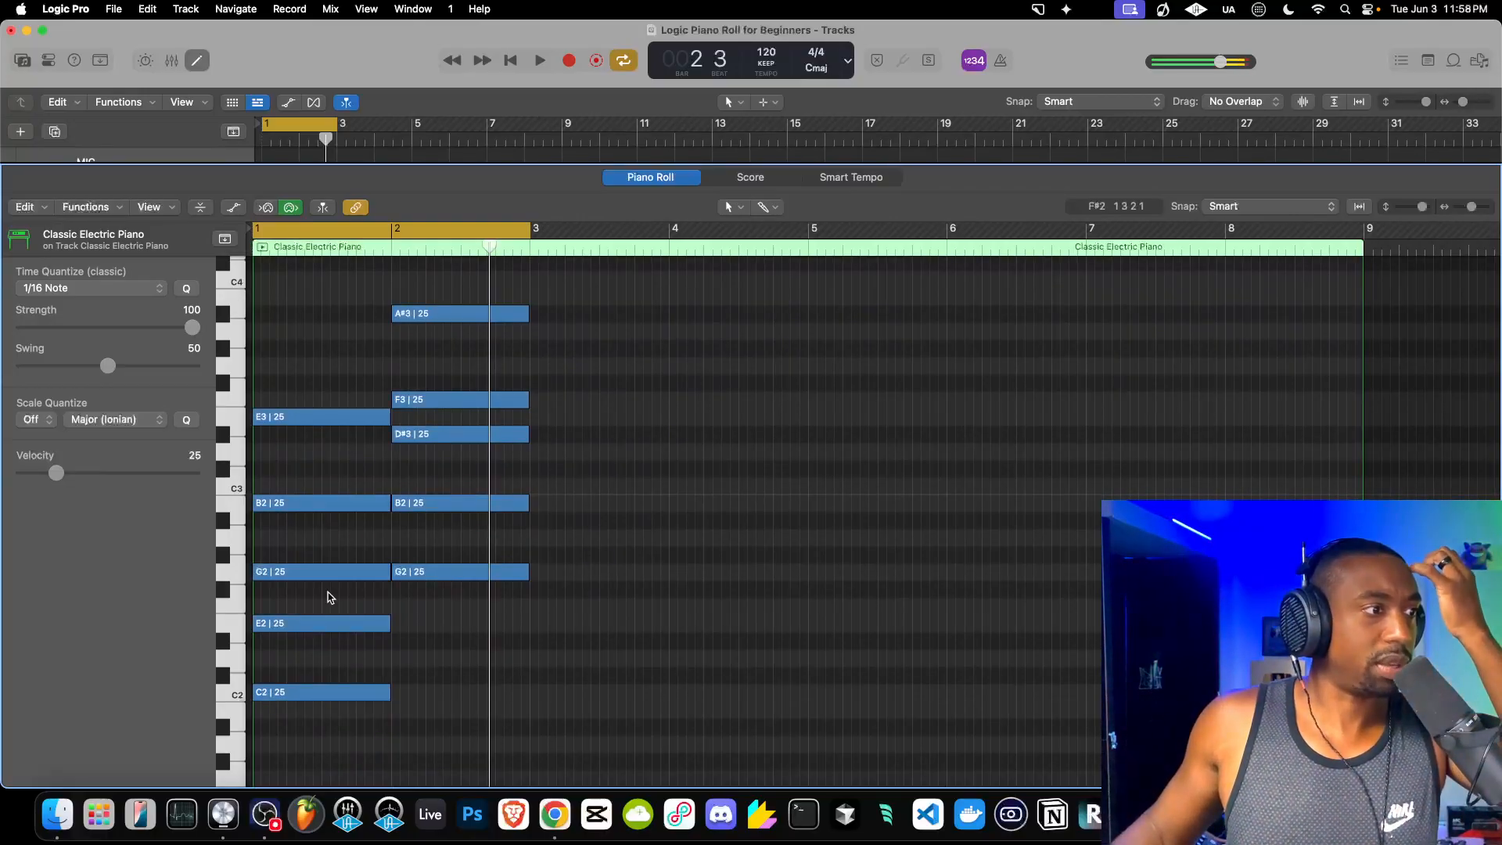
# Copy the first chord's C2, E2, G2 and B2 notes to bar 3 and transpose the copies up one octave.
pyautogui.moveTo(308, 708); pyautogui.dragTo(309, 498)
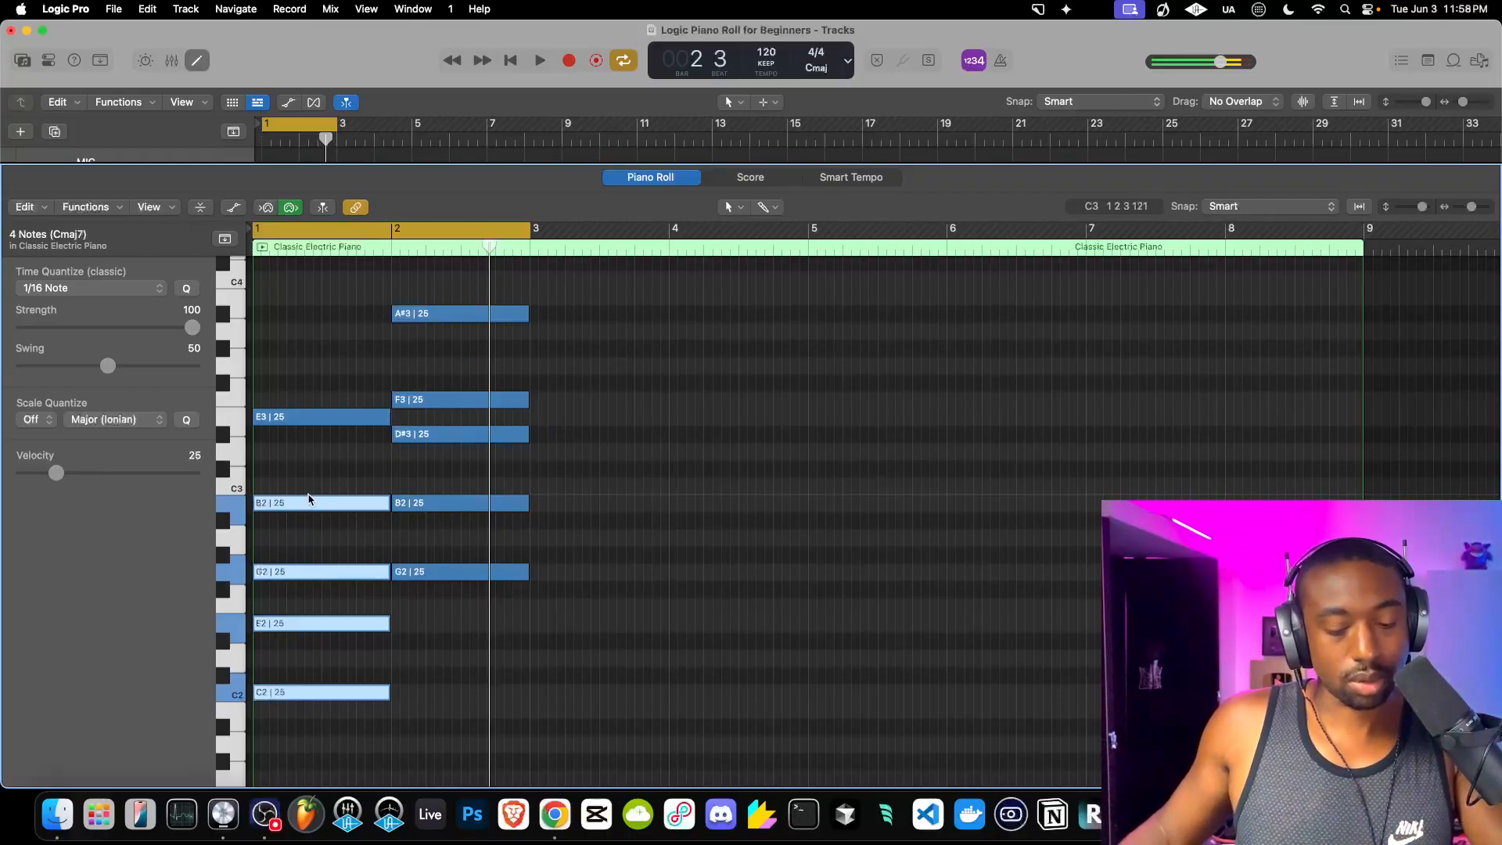
pyautogui.moveTo(310, 724); pyautogui.dragTo(306, 493)
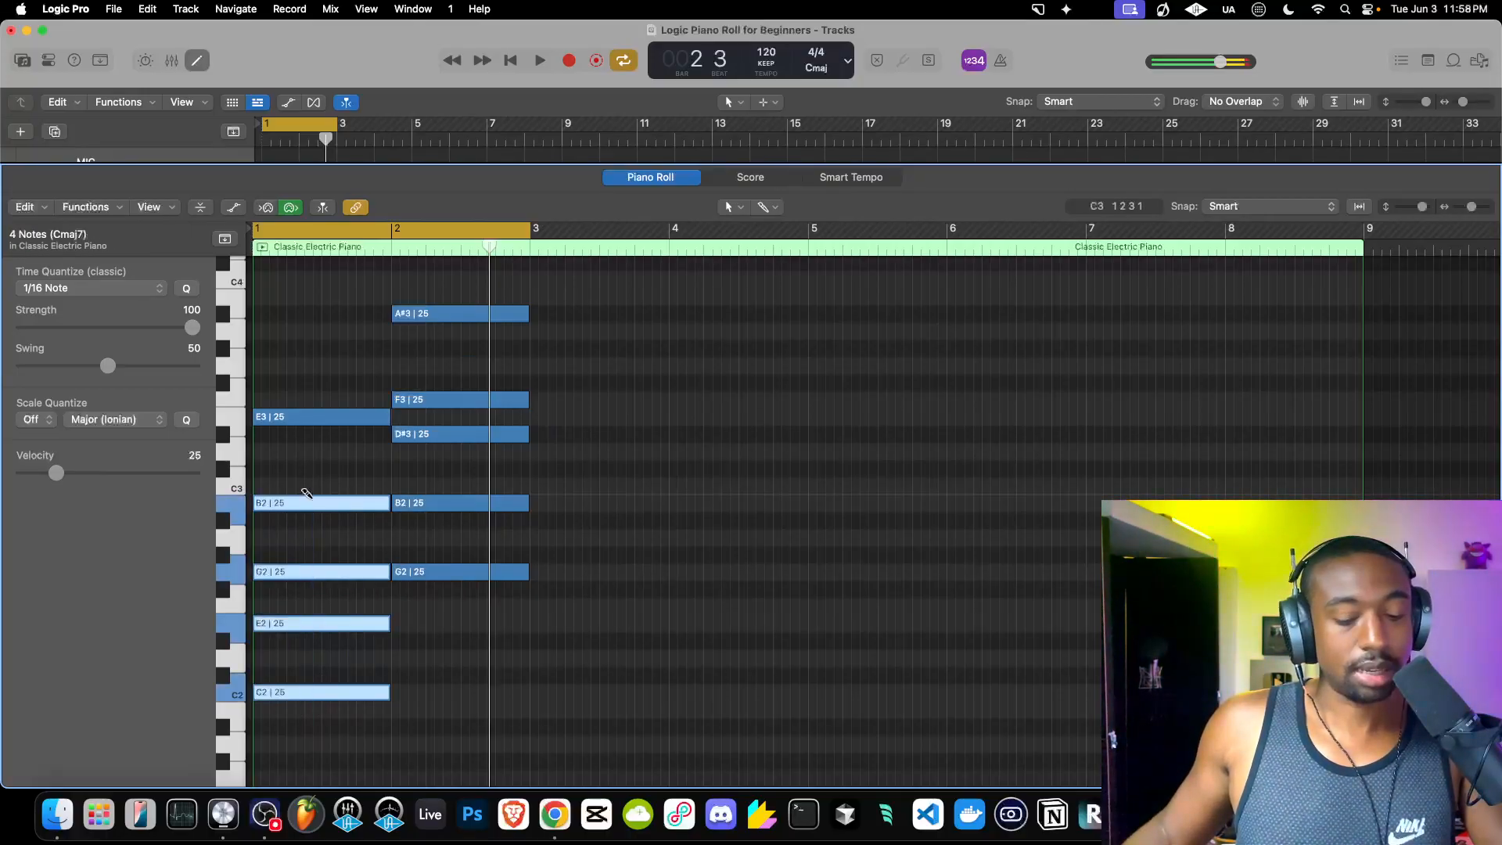
pyautogui.click(529, 252)
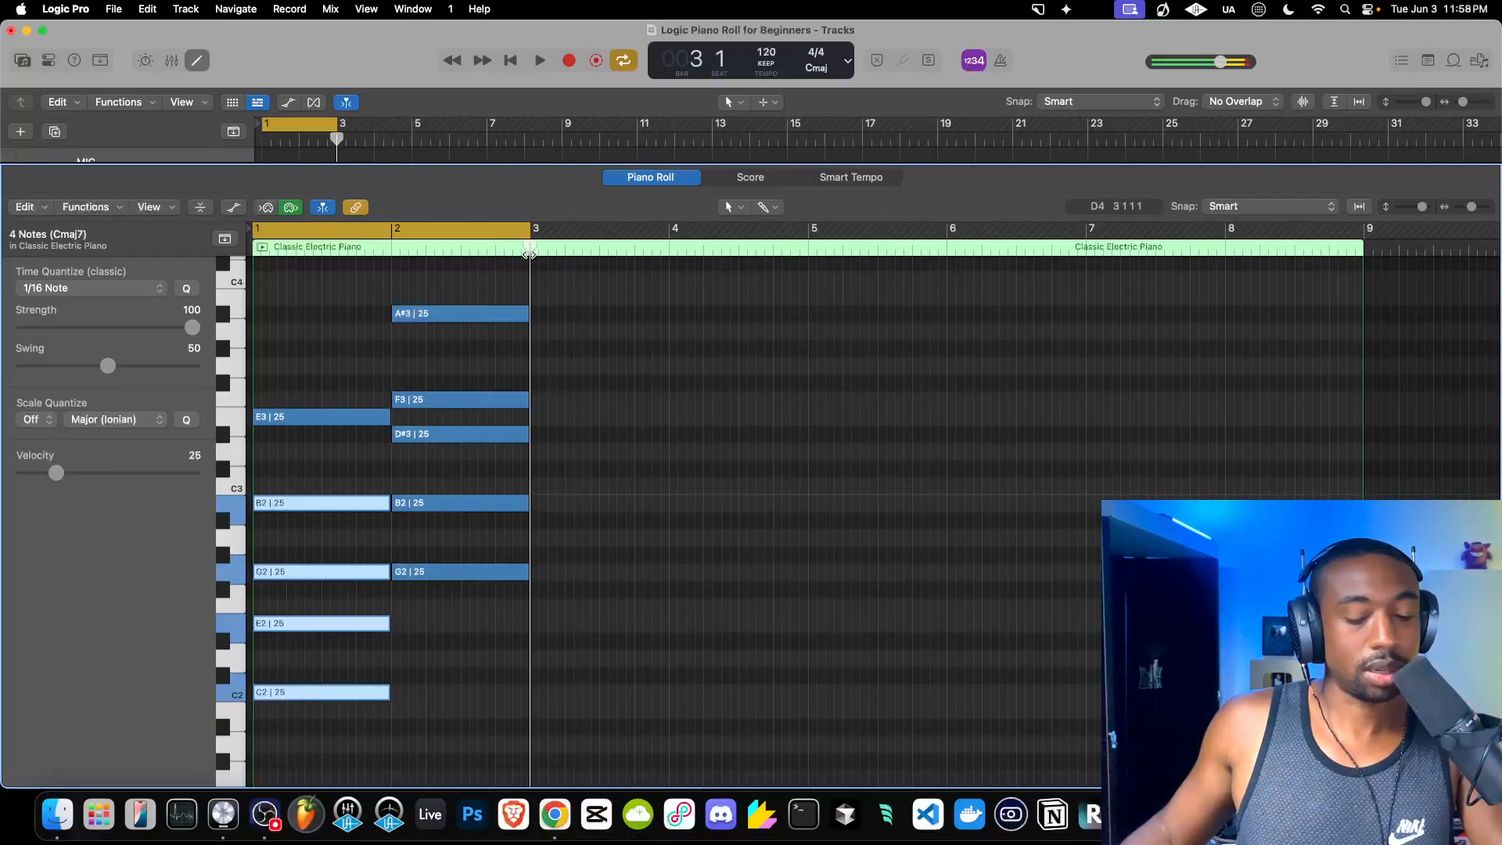
pyautogui.press('super+v')
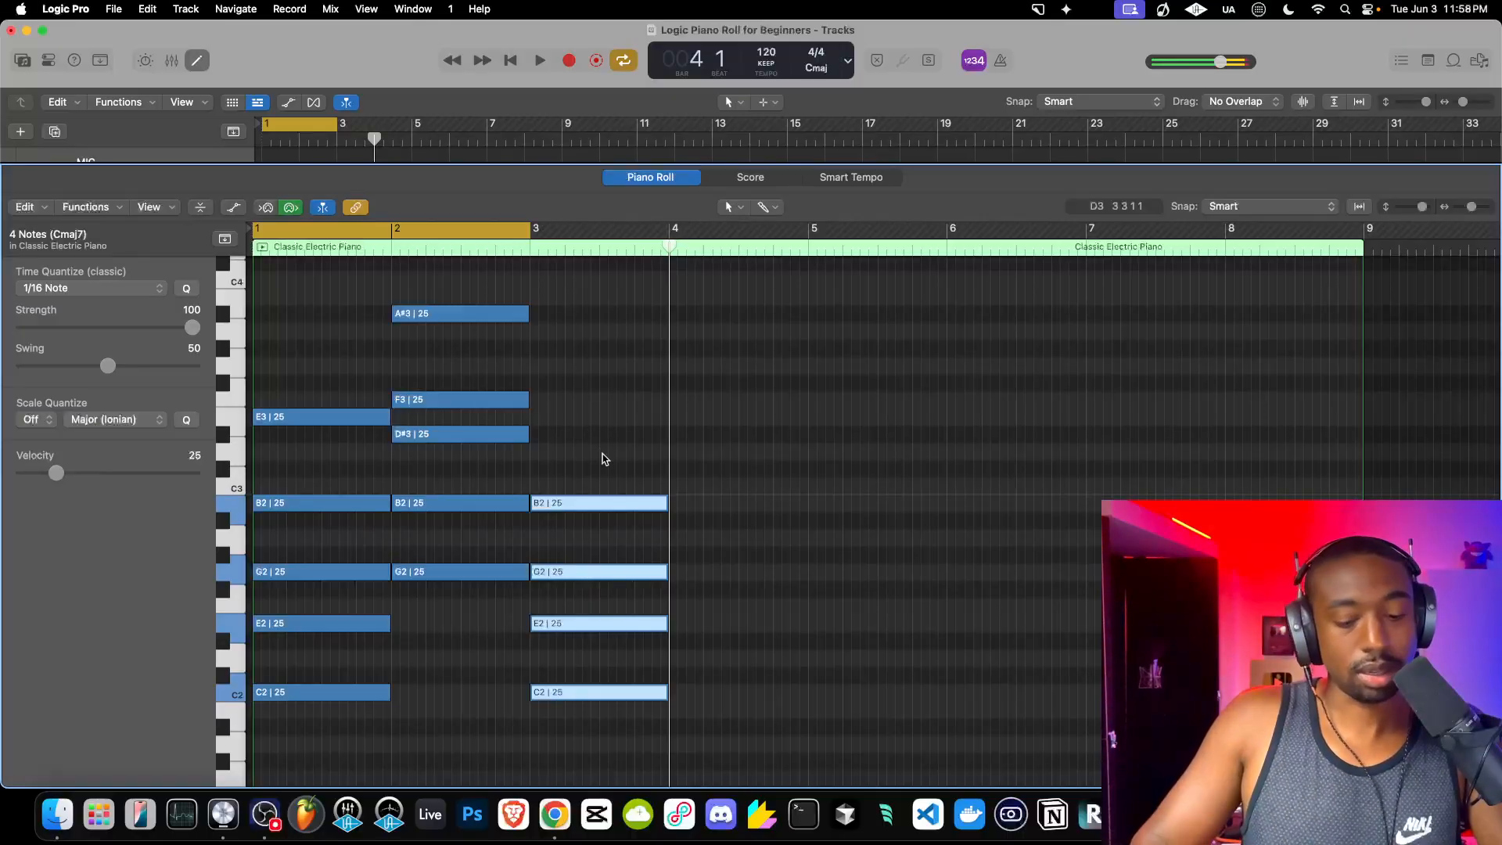
pyautogui.hotkey('alt', 'shift', 'Up')
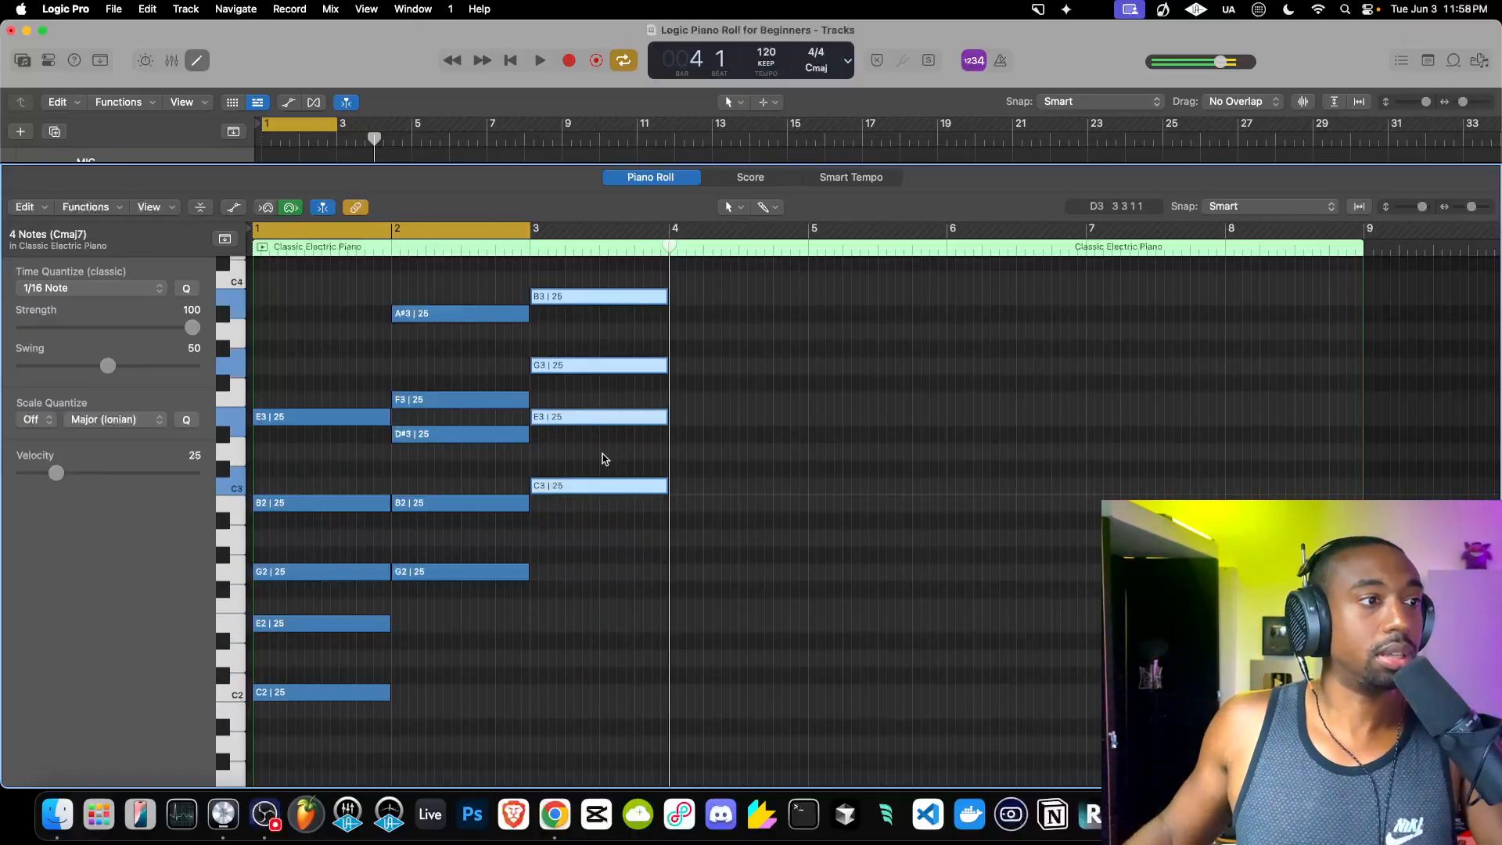
# Extend the cycle range to the start of bar 5 during playback, and stop playback.
pyautogui.press('space')
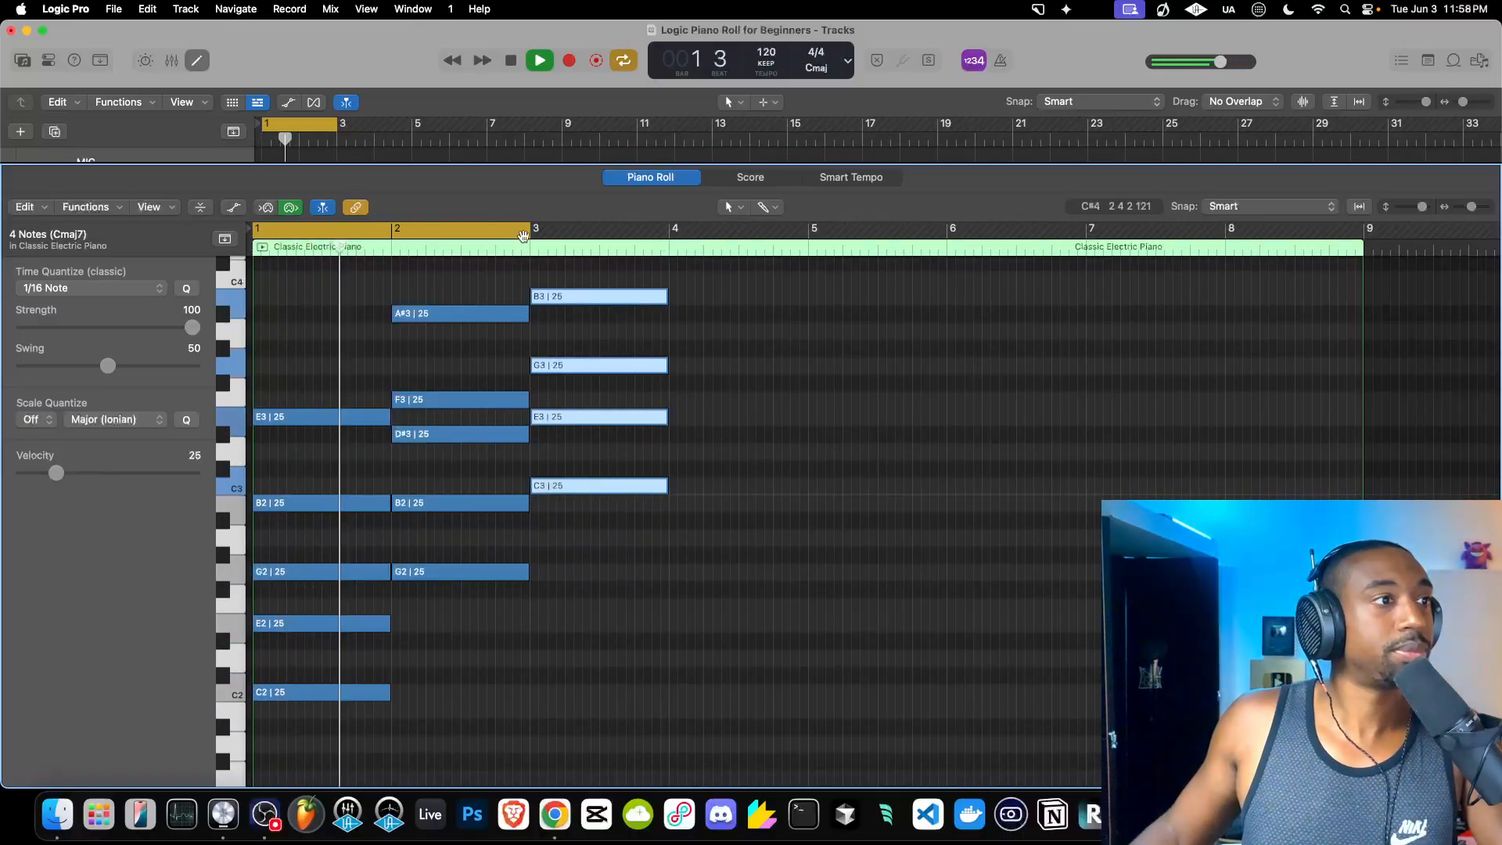
pyautogui.moveTo(523, 237); pyautogui.dragTo(812, 239)
pyautogui.press('space')
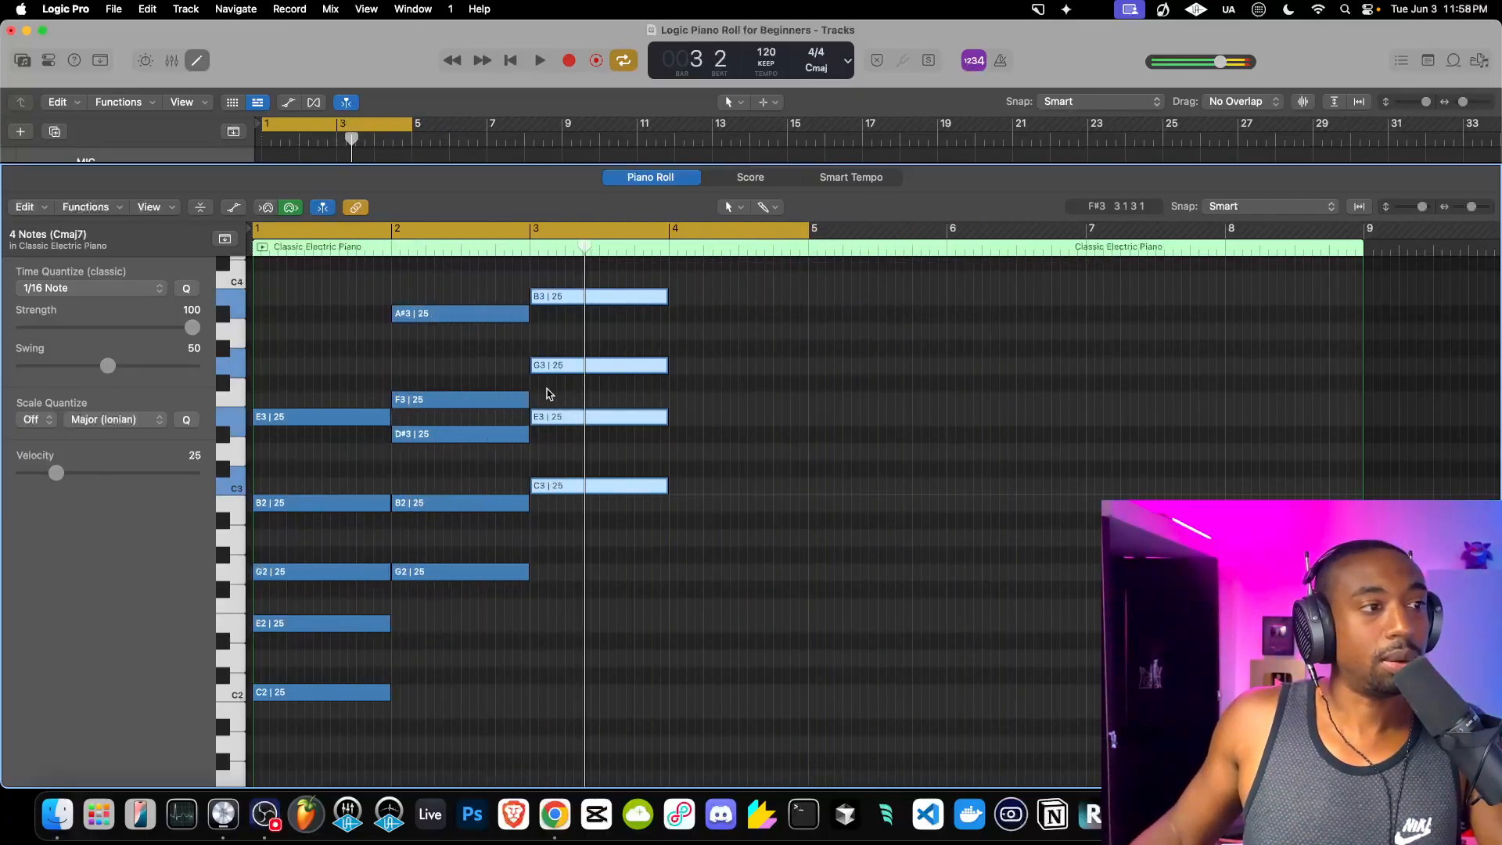
pyautogui.click(165, 213)
pyautogui.click(148, 208)
pyautogui.click(102, 210)
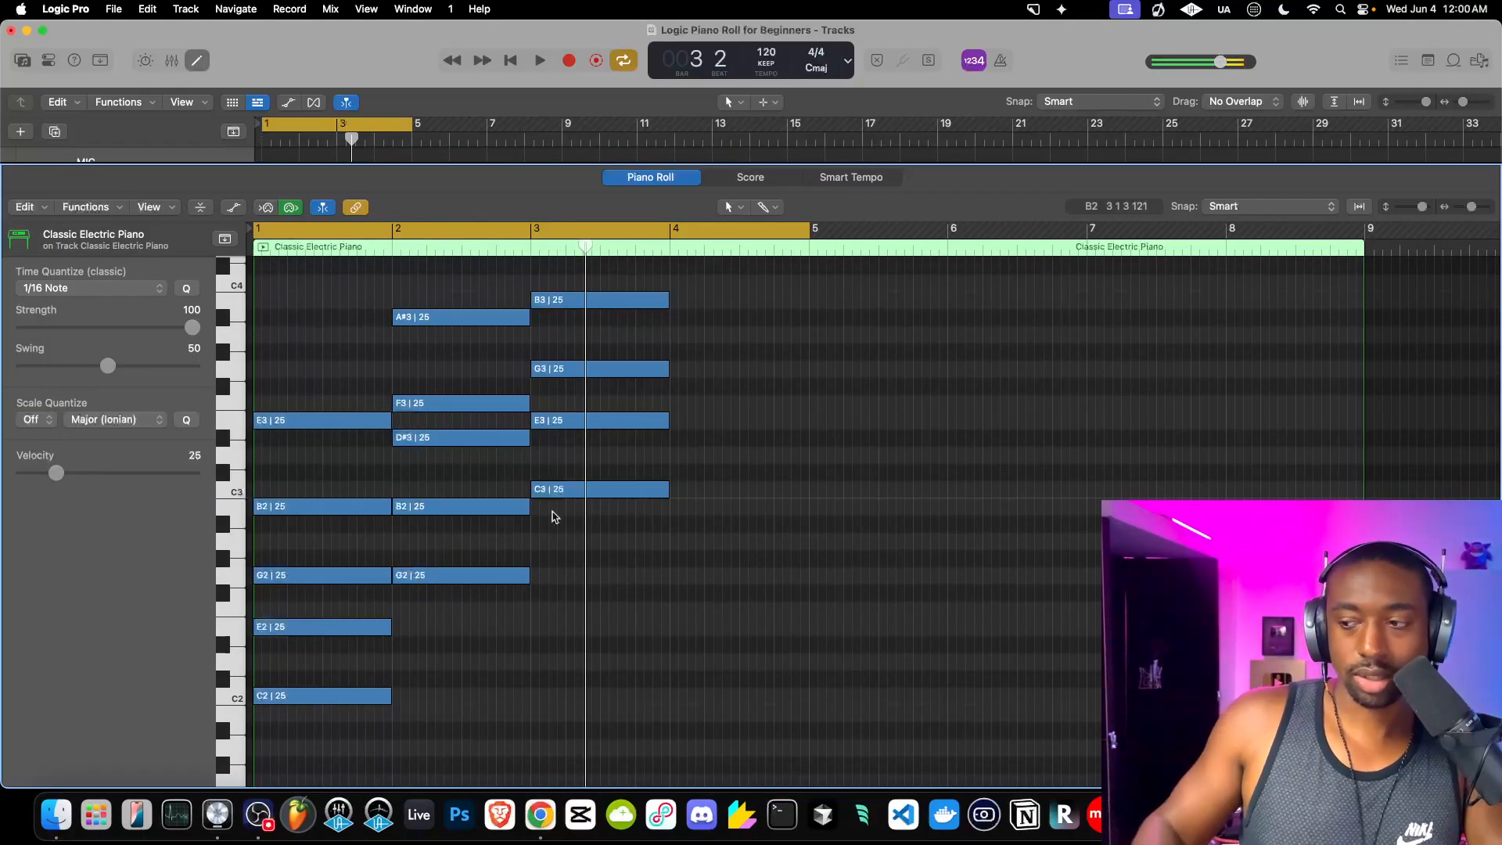
# Play back the progression from the start through the copied chord in bar 3.
pyautogui.press('Return')
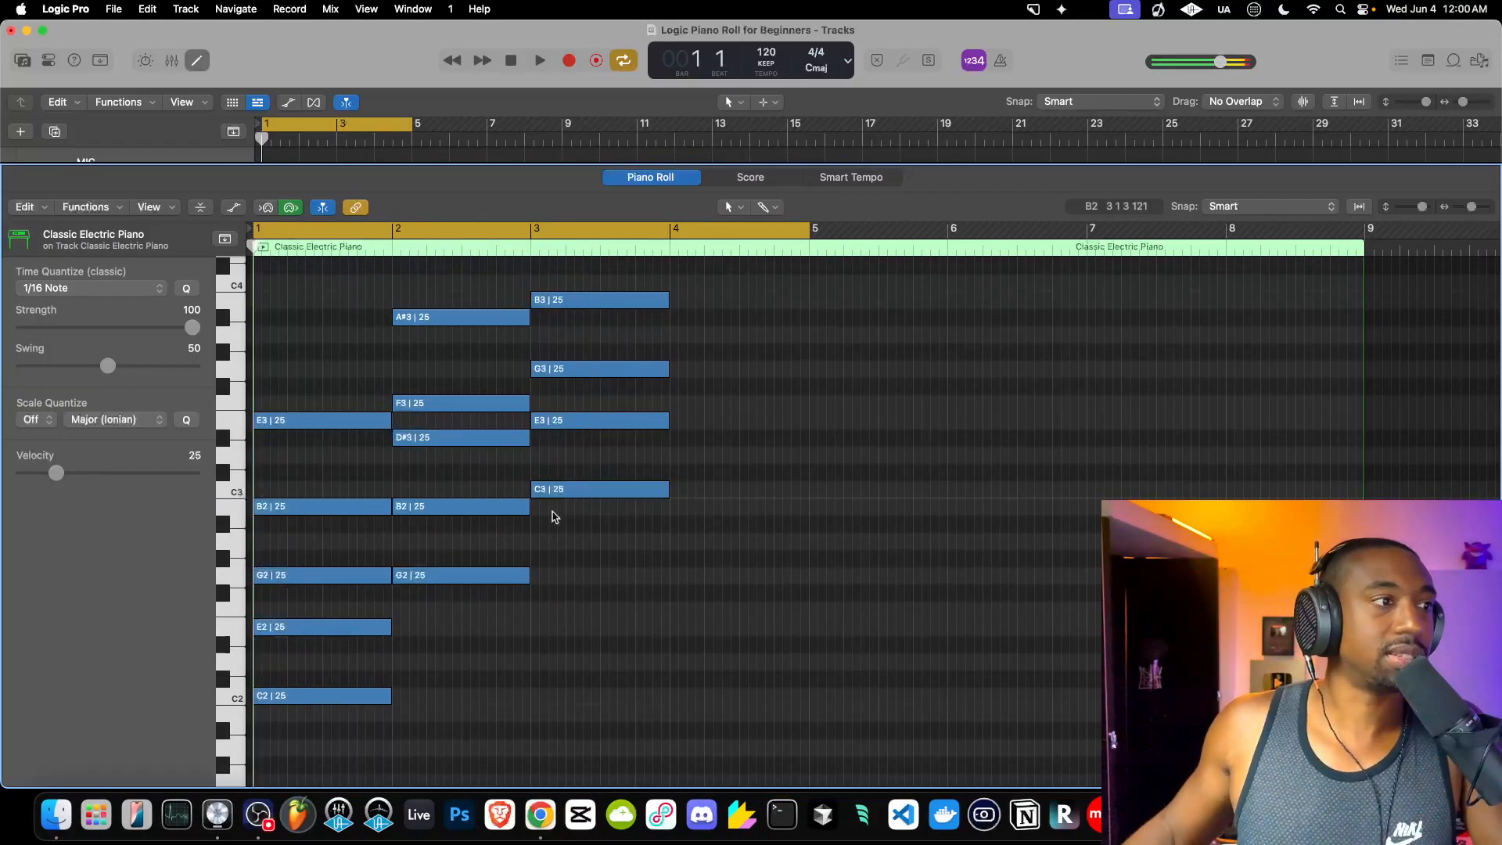
pyautogui.press('space')
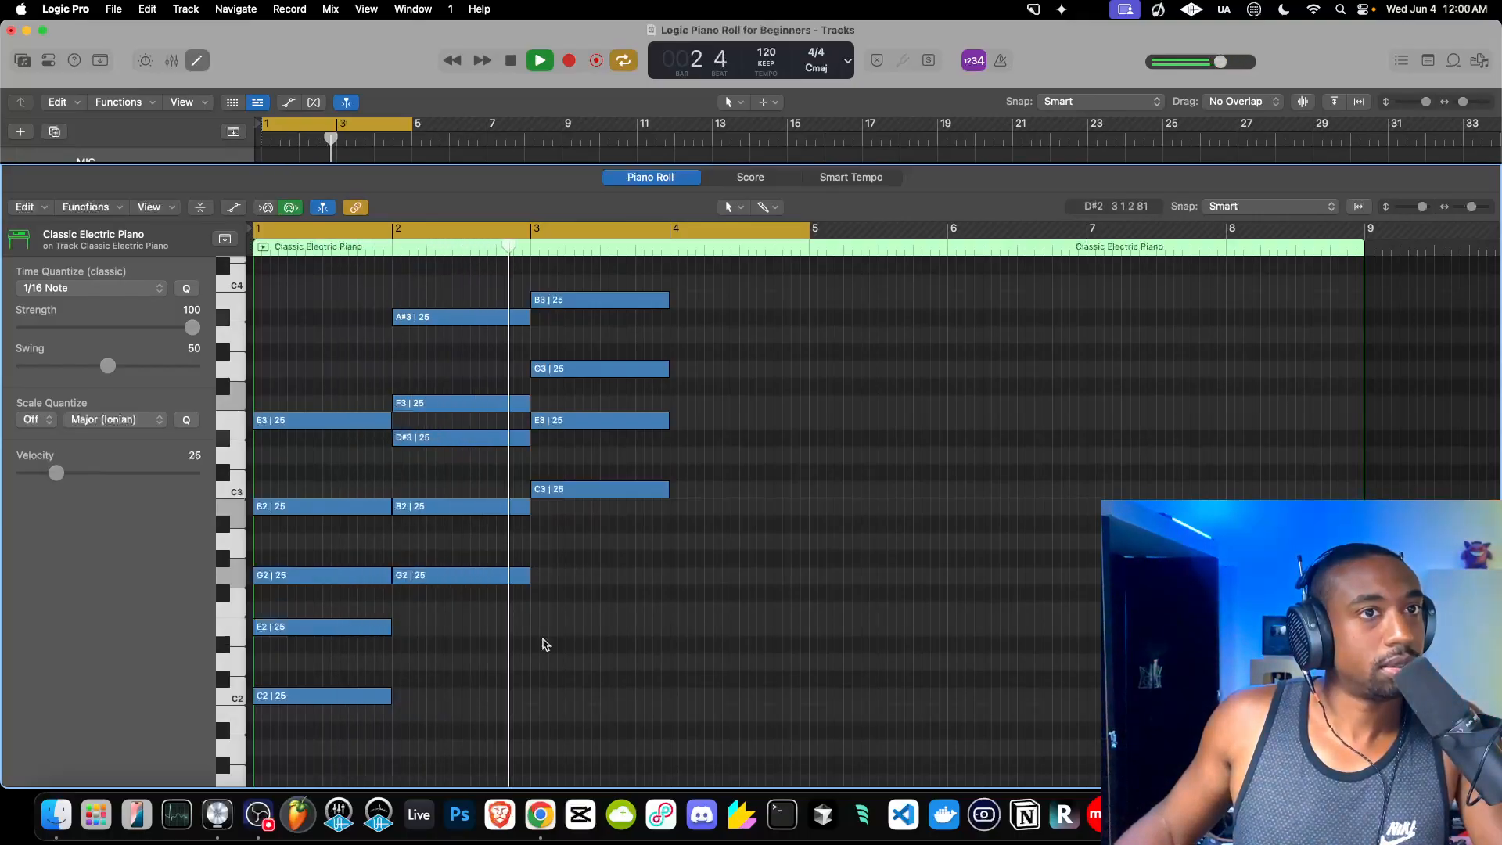
pyautogui.press('space')
# Select every note of all three chords and open the Humanize MIDI transform for them.
pyautogui.moveTo(692, 721); pyautogui.dragTo(248, 295)
pyautogui.scroll(-10, 405, 401)
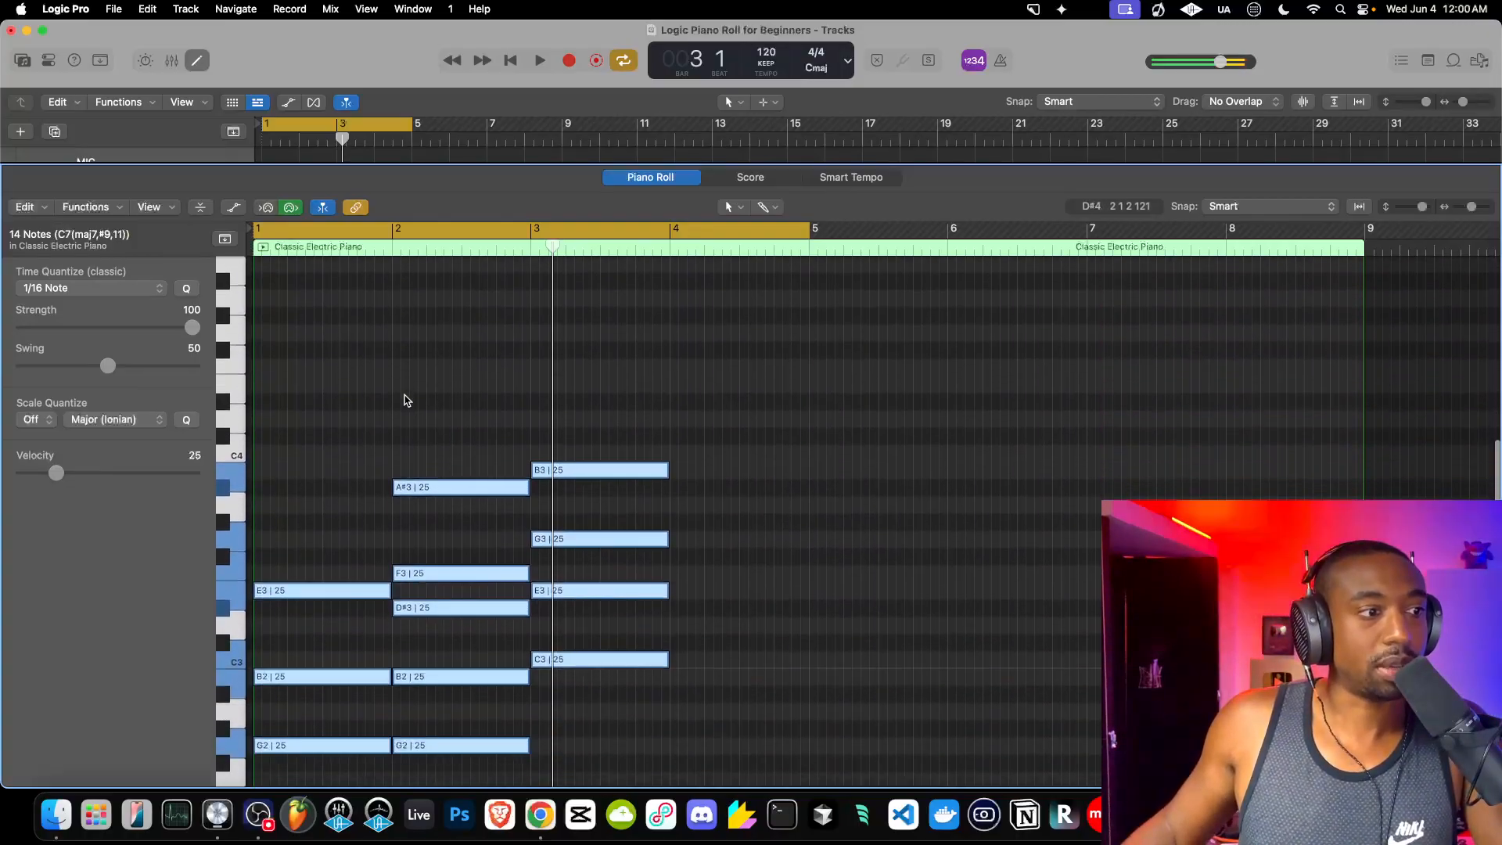
pyautogui.scroll(-5, 405, 400)
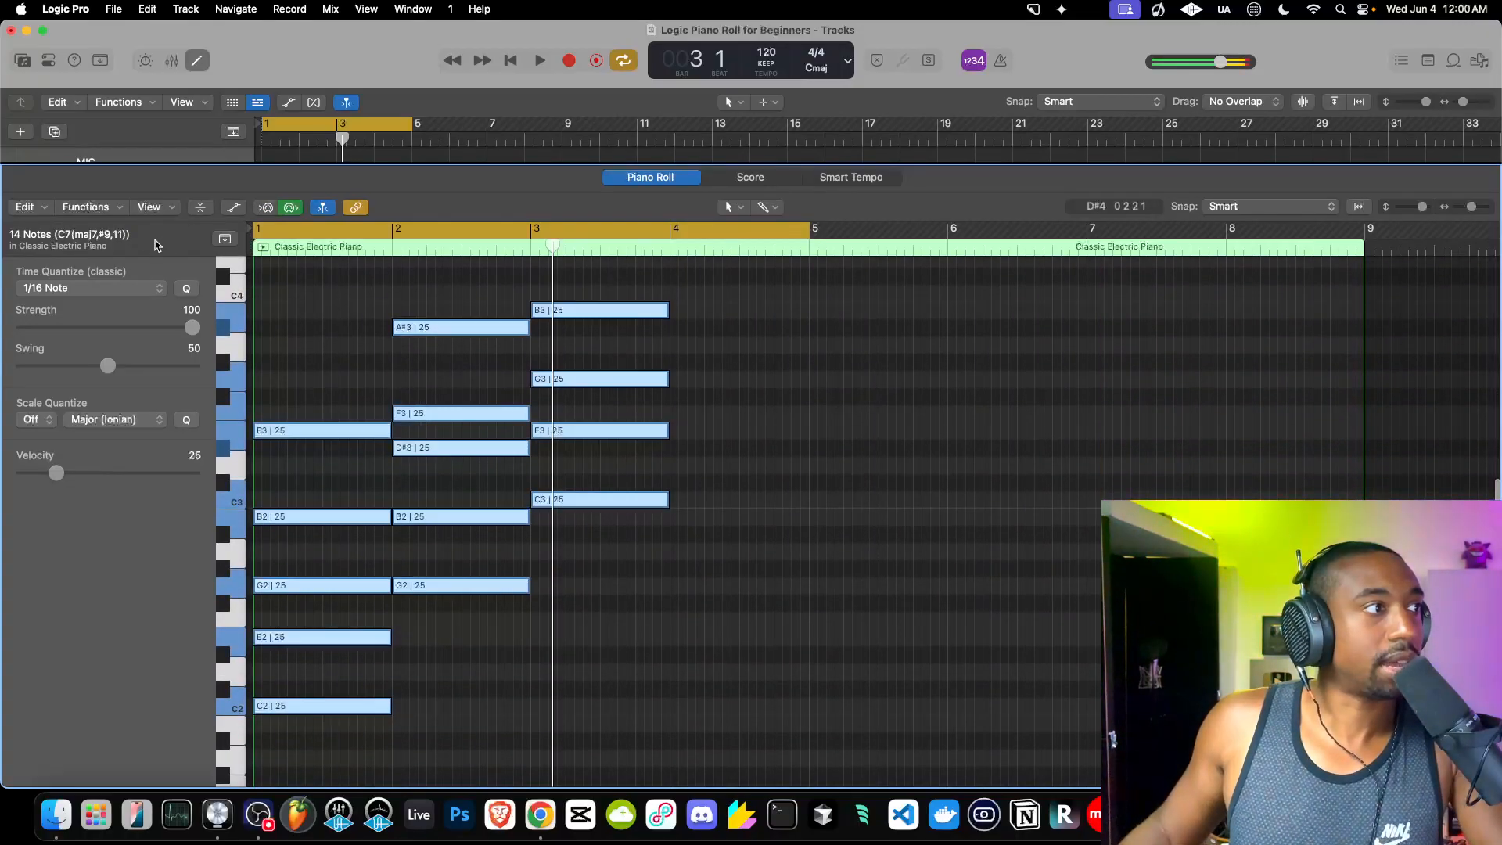
pyautogui.click(86, 207)
pyautogui.moveTo(122, 377)
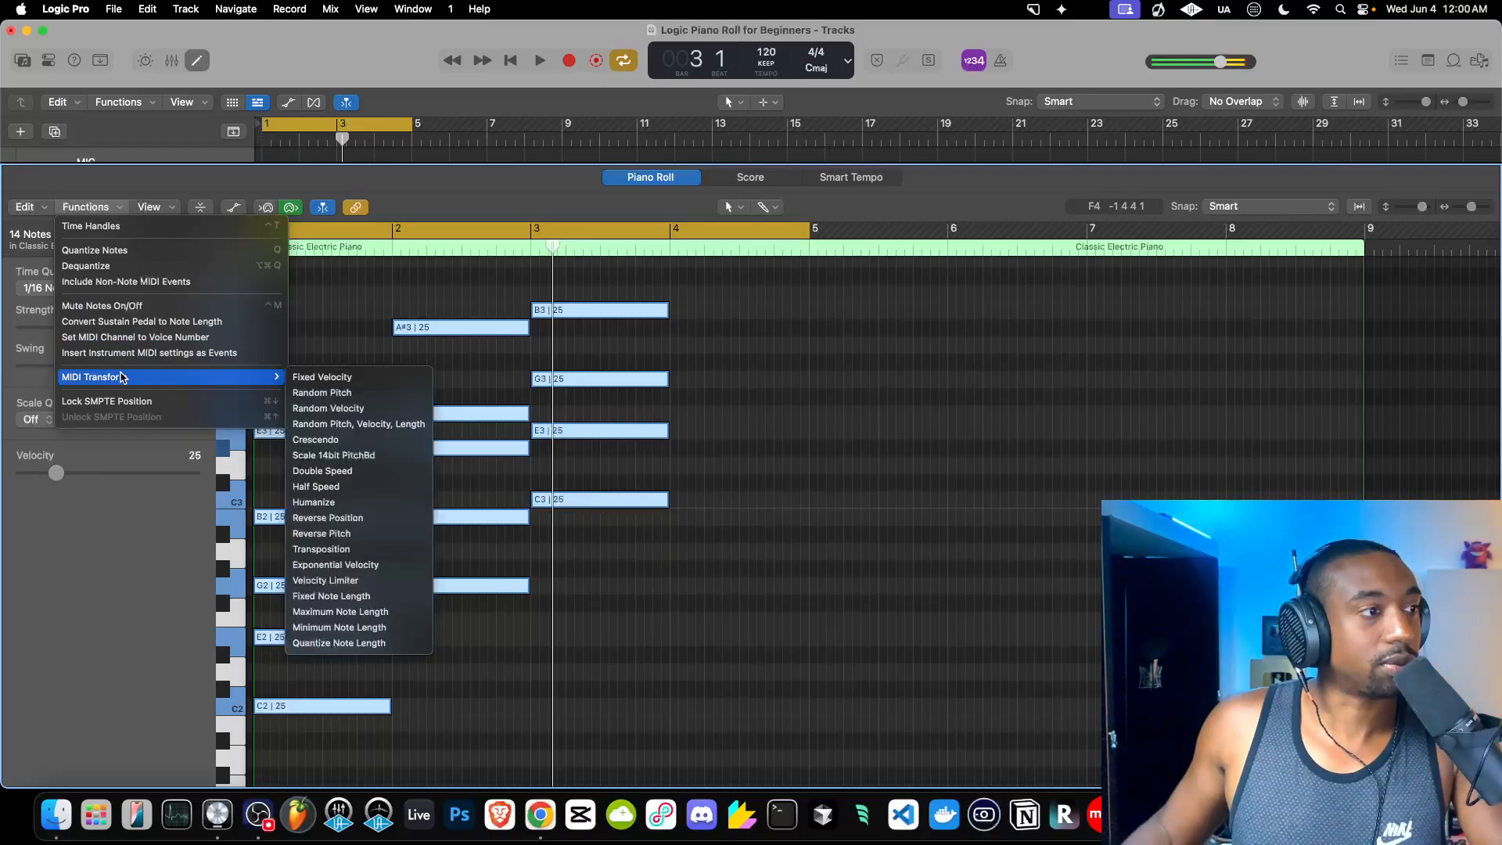
pyautogui.click(331, 507)
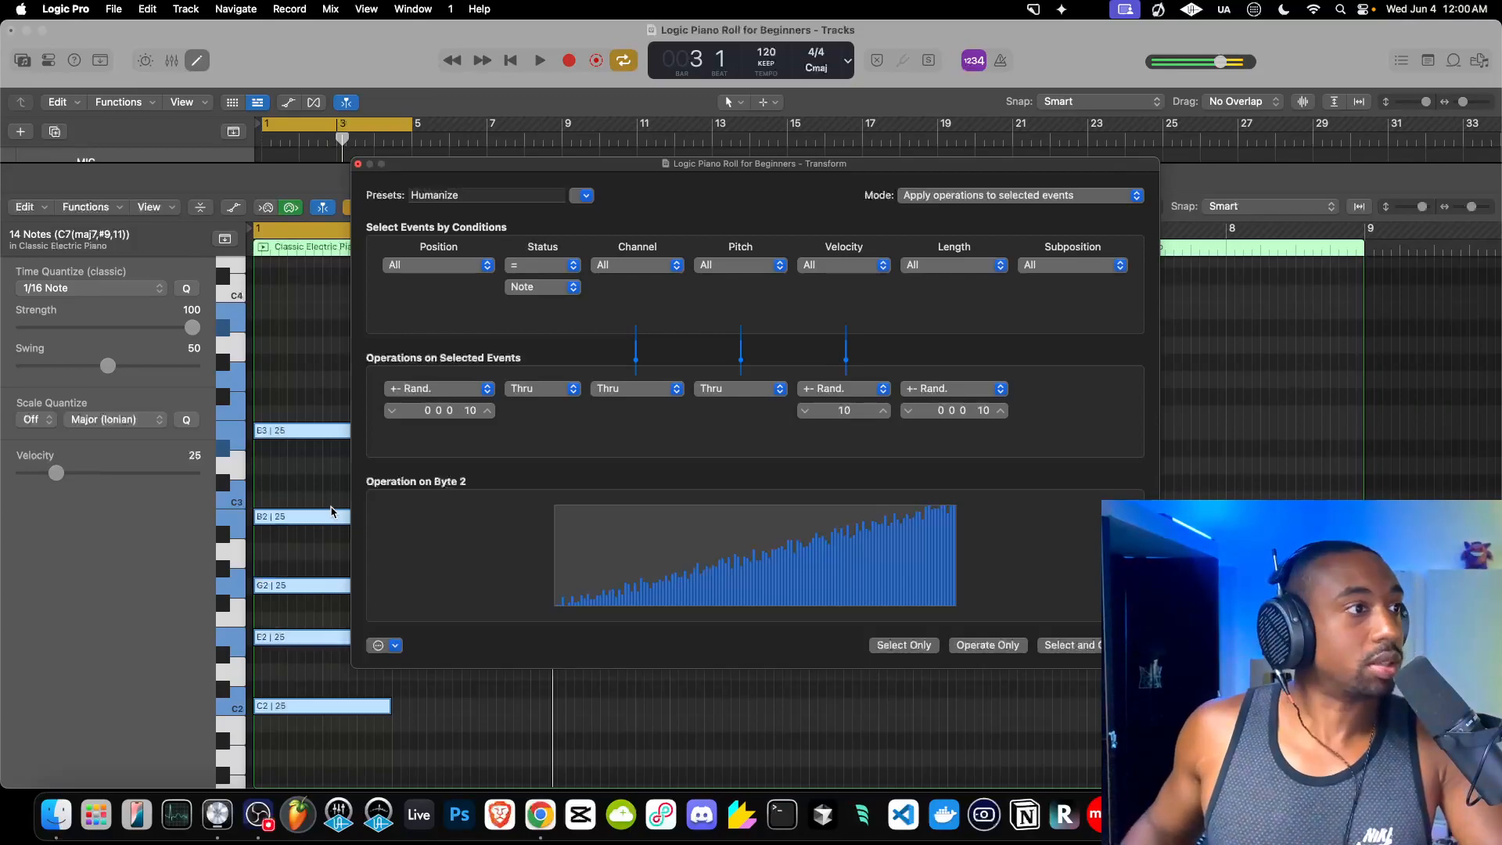
# Examine the Transform window's presets, the velocity condition and the position and channel operation options, leaving the Humanize settings as they are.
pyautogui.click(586, 196)
pyautogui.click(587, 197)
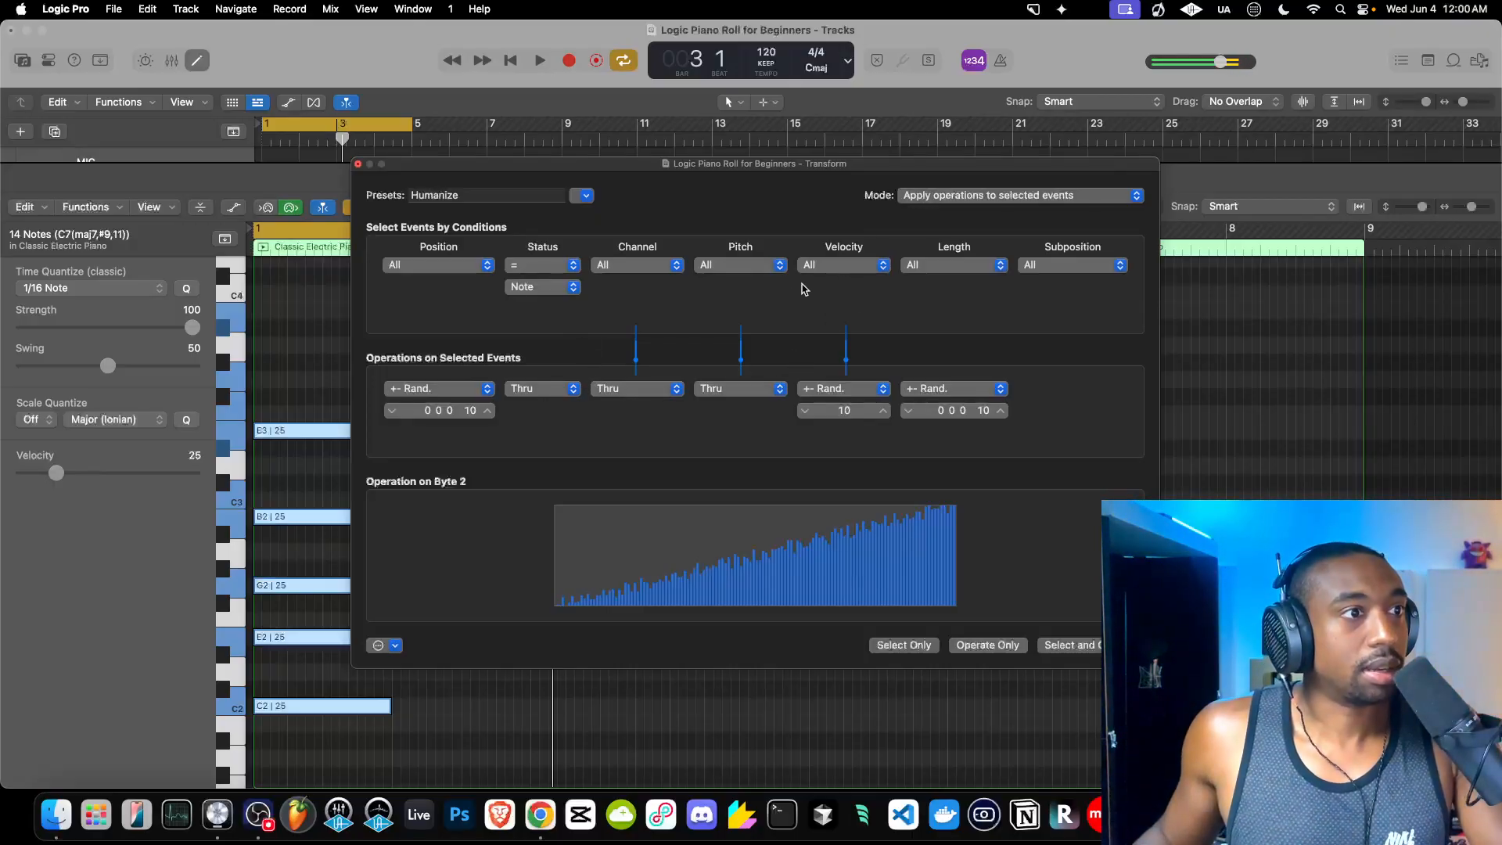
pyautogui.click(814, 266)
pyautogui.click(818, 240)
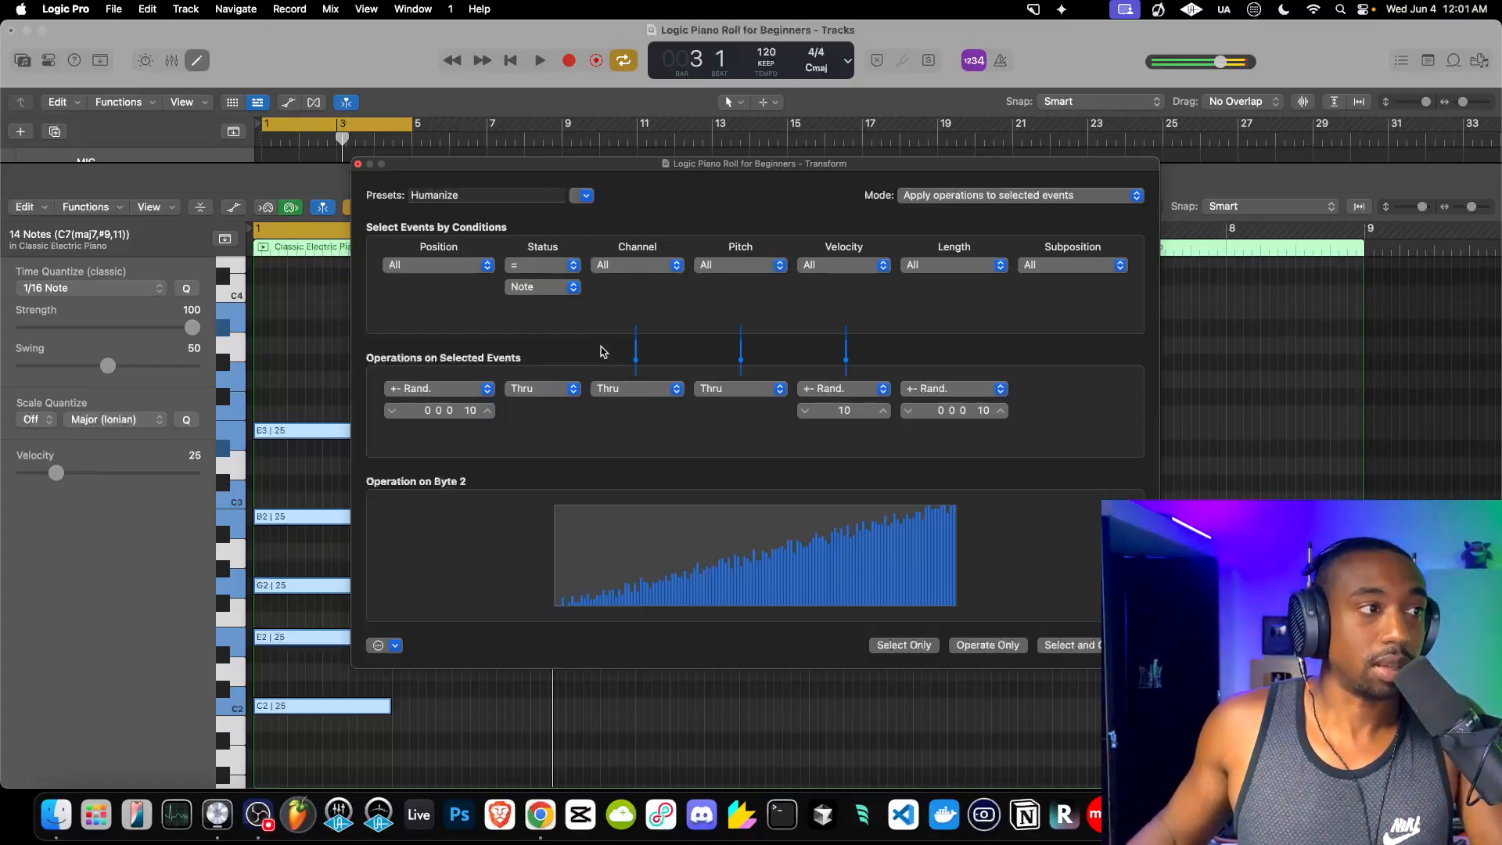
pyautogui.click(479, 392)
pyautogui.click(462, 386)
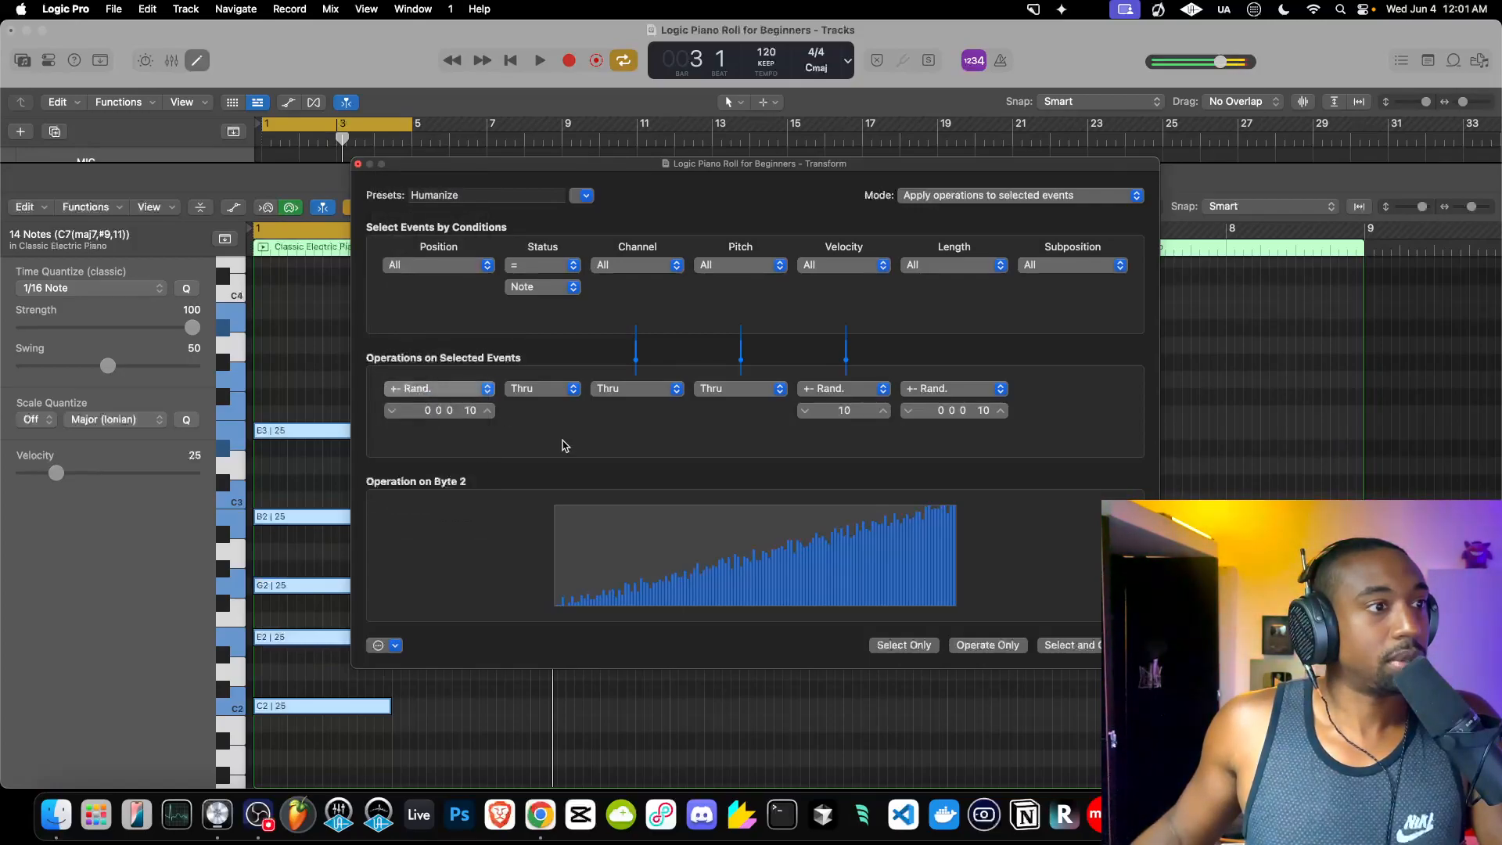
pyautogui.click(663, 393)
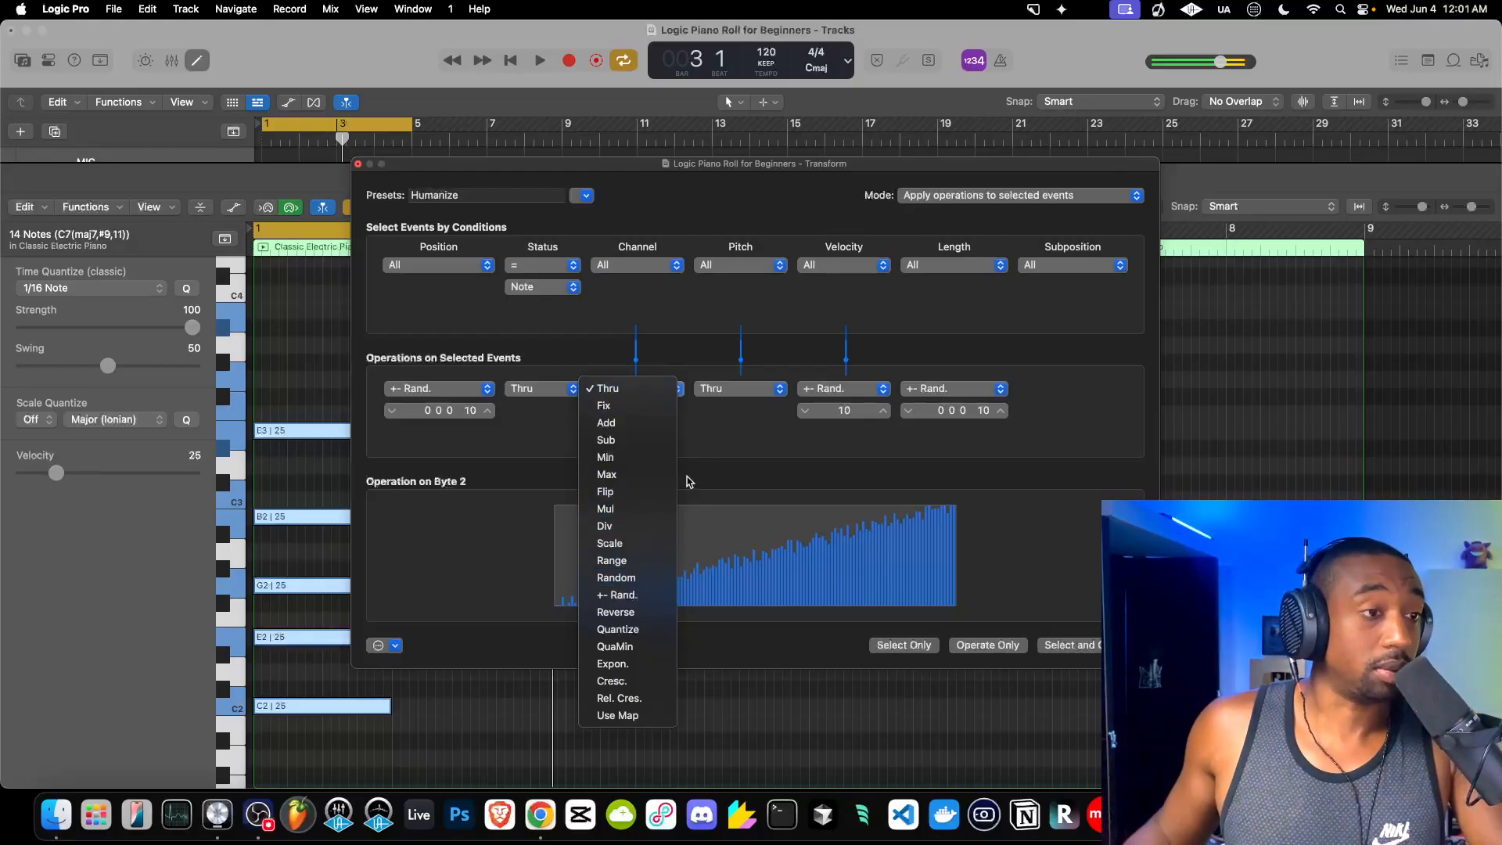
pyautogui.click(760, 437)
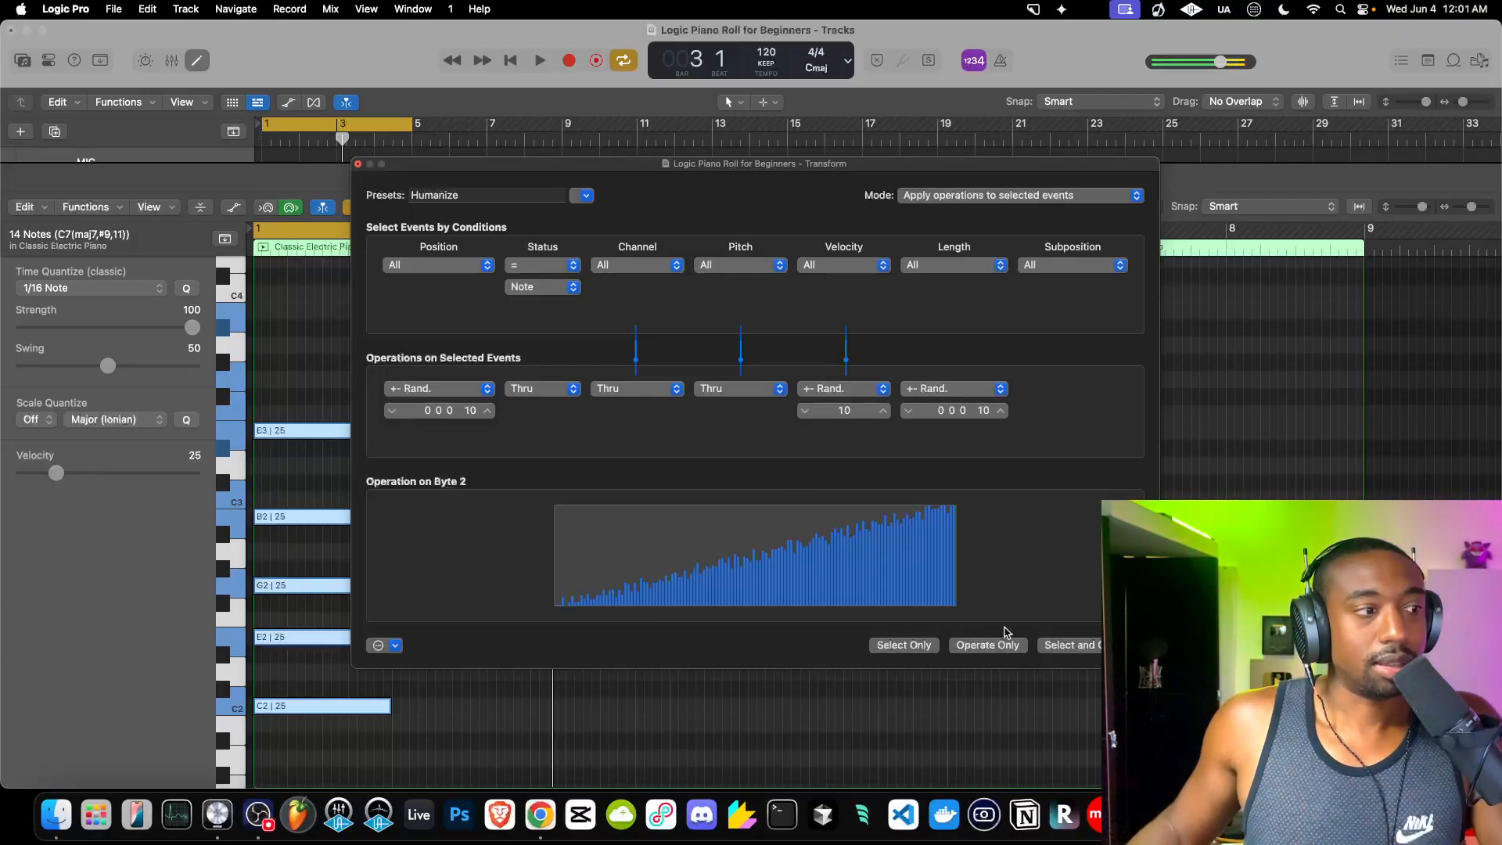
# Apply the Humanize transform to the notes with random position, velocity and length of 10, and close the Transform window.
pyautogui.click(1072, 645)
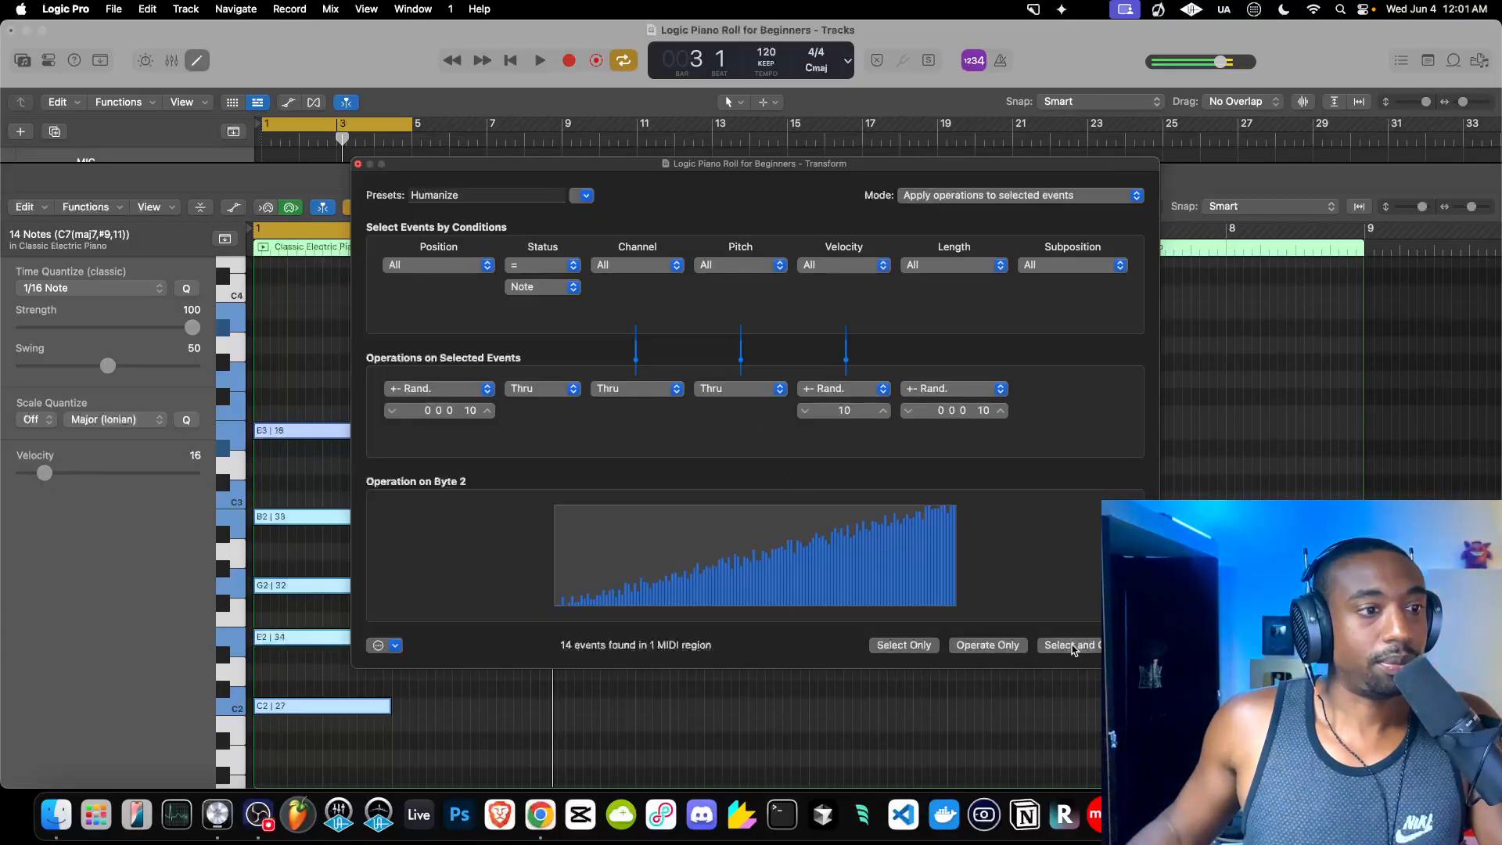
pyautogui.click(359, 165)
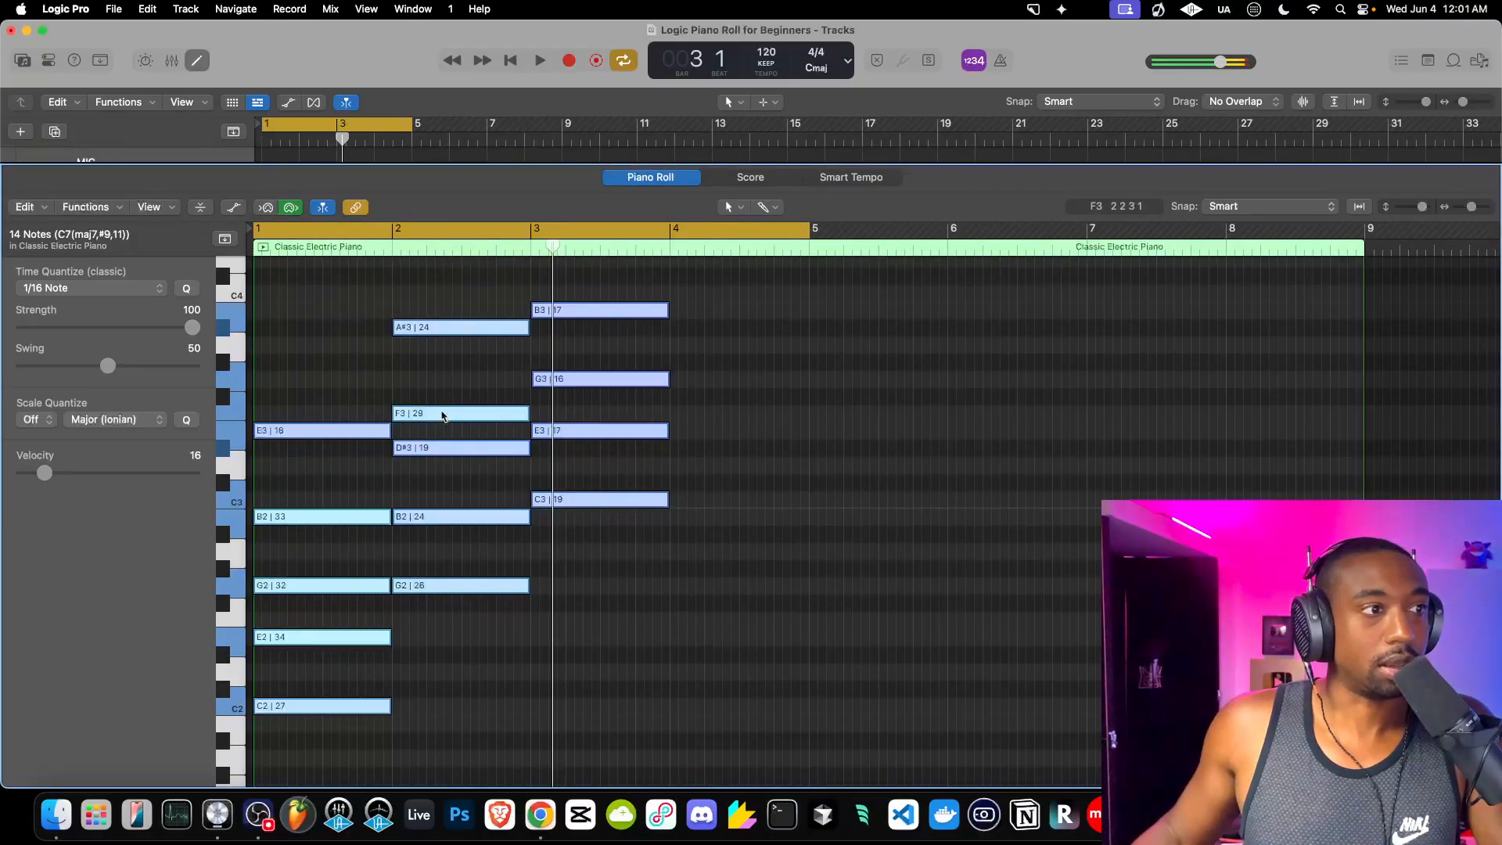
# Examine the humanized notes' timing, lengths and velocities up close, and play the progression from the start.
pyautogui.scroll(5, 443, 415)
pyautogui.press('super+Left')
pyautogui.press('super+Left')
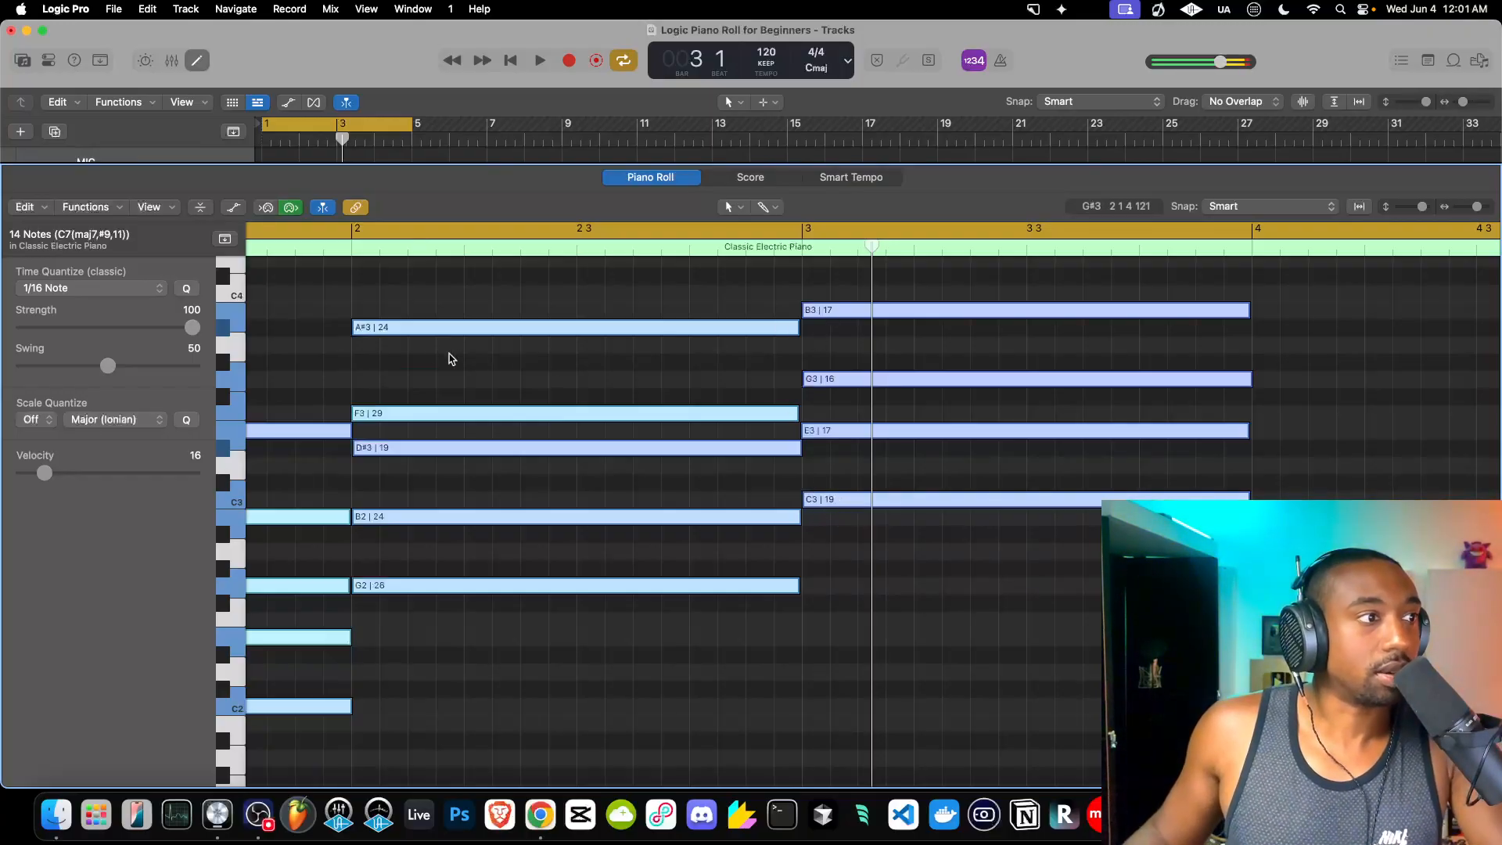
pyautogui.hscroll(-5, 397, 438)
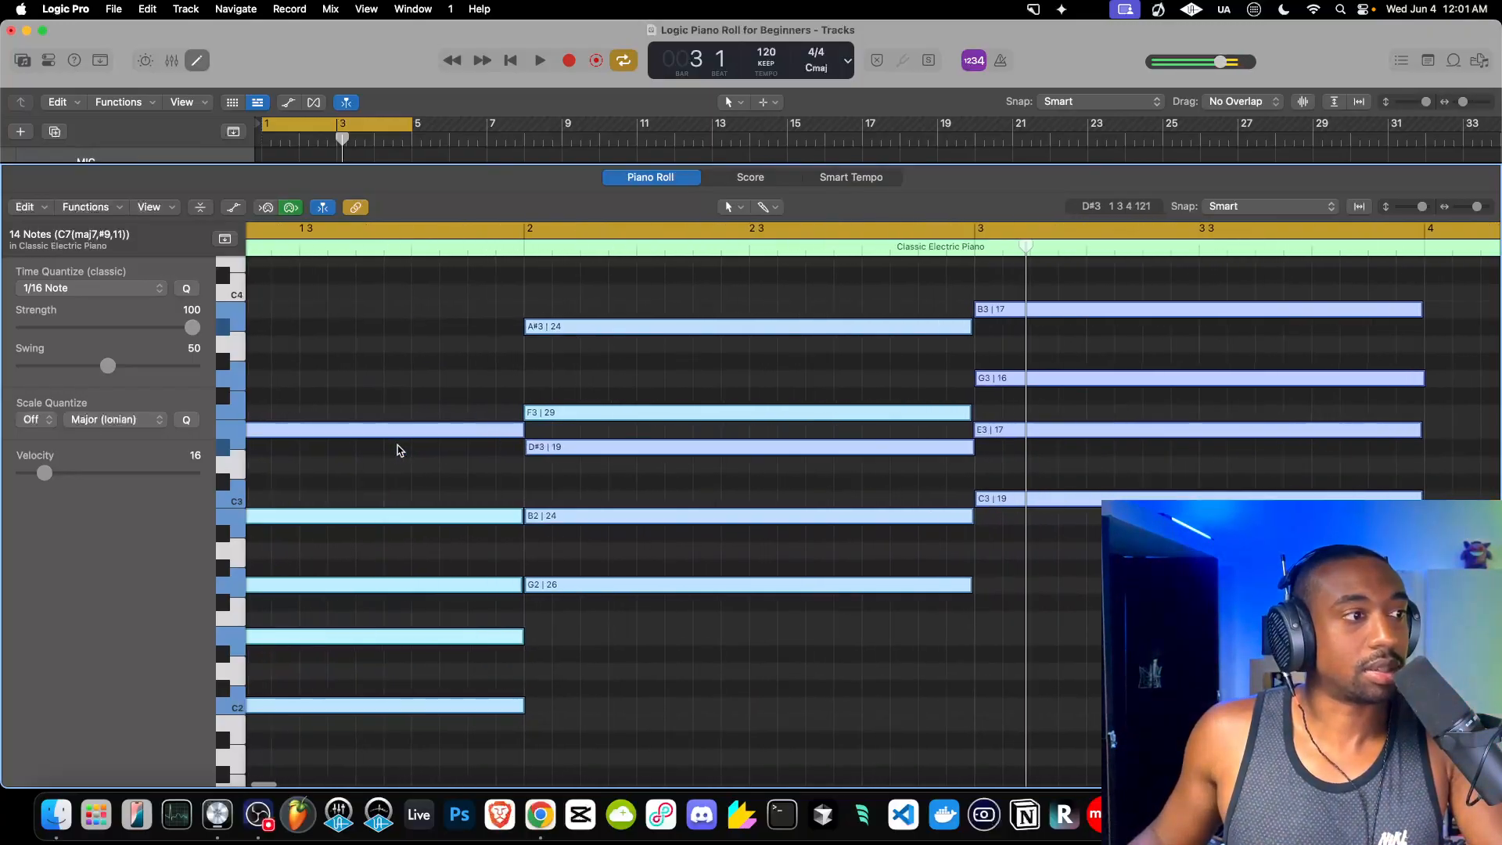
pyautogui.press('super+Left')
pyautogui.press('super+Left')
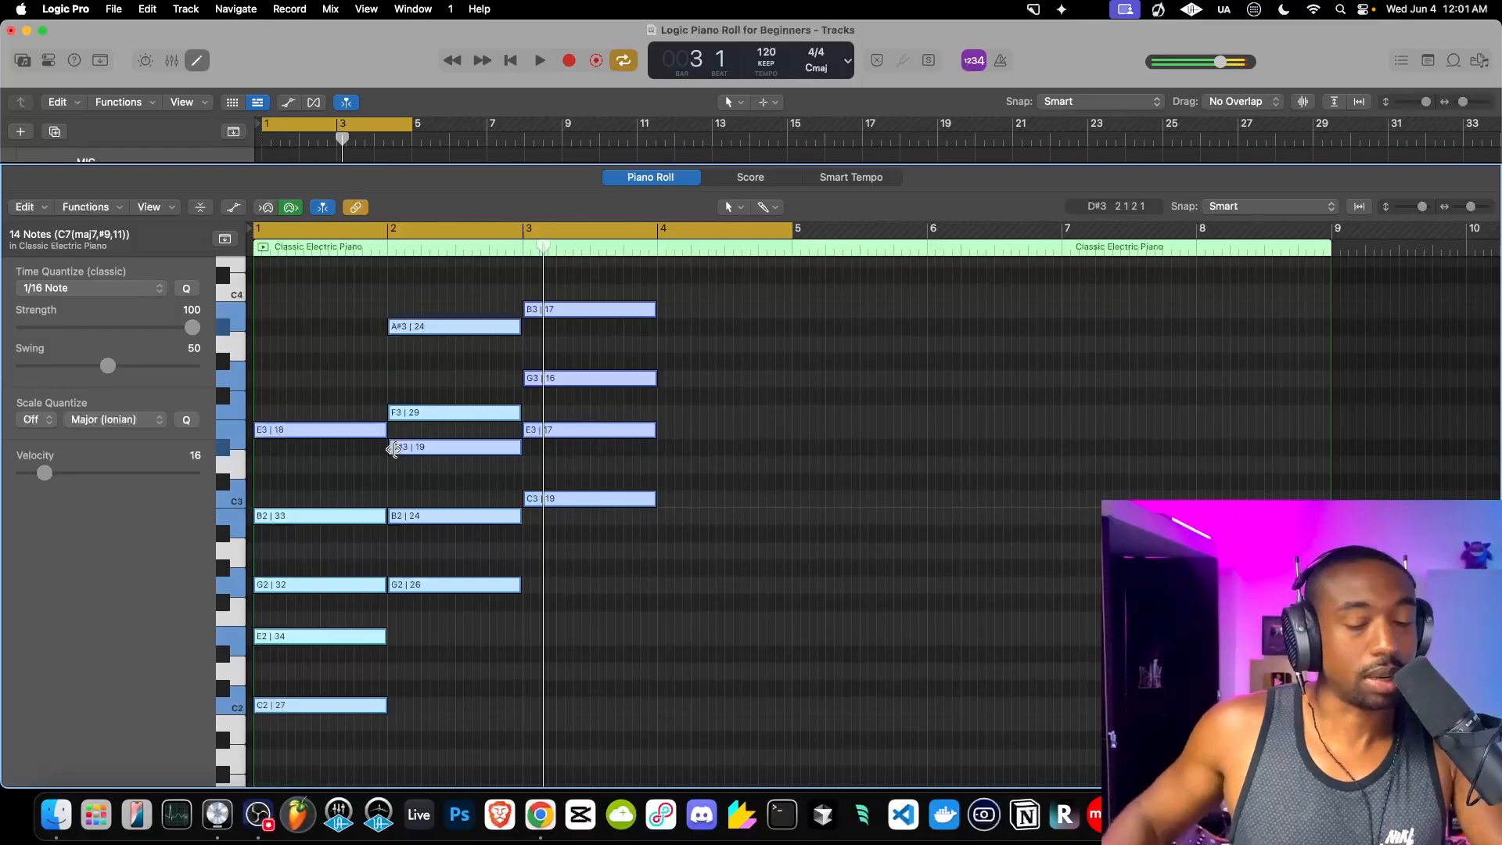
pyautogui.press('Return')
pyautogui.press('space')
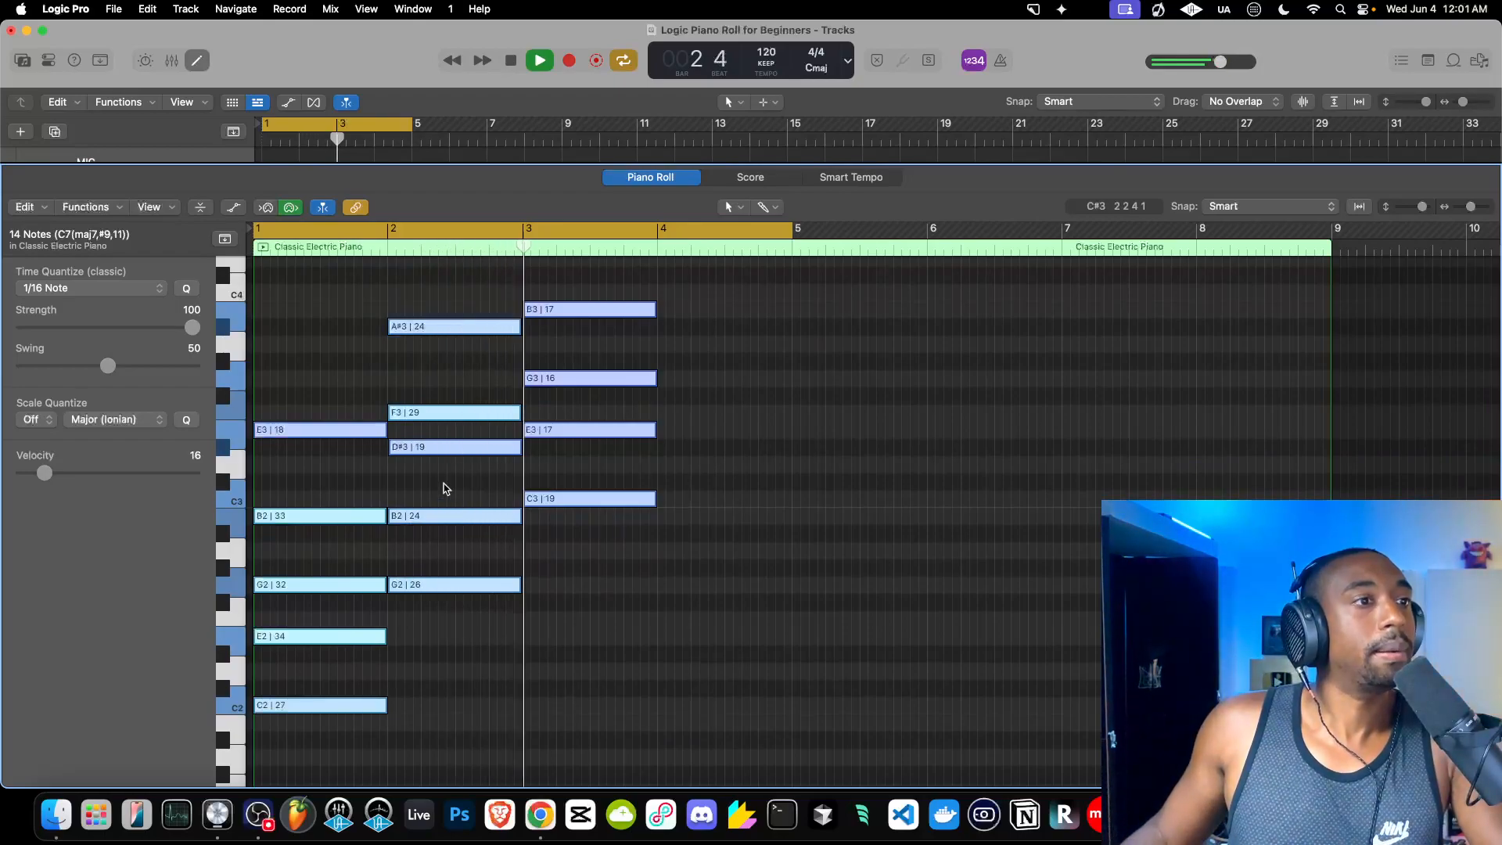
# Select the four notes of the third chord, raise its velocity setting to 32 and play the progression from the start.
pyautogui.press('space')
pyautogui.moveTo(547, 535); pyautogui.dragTo(563, 288)
pyautogui.moveTo(611, 579); pyautogui.dragTo(584, 281)
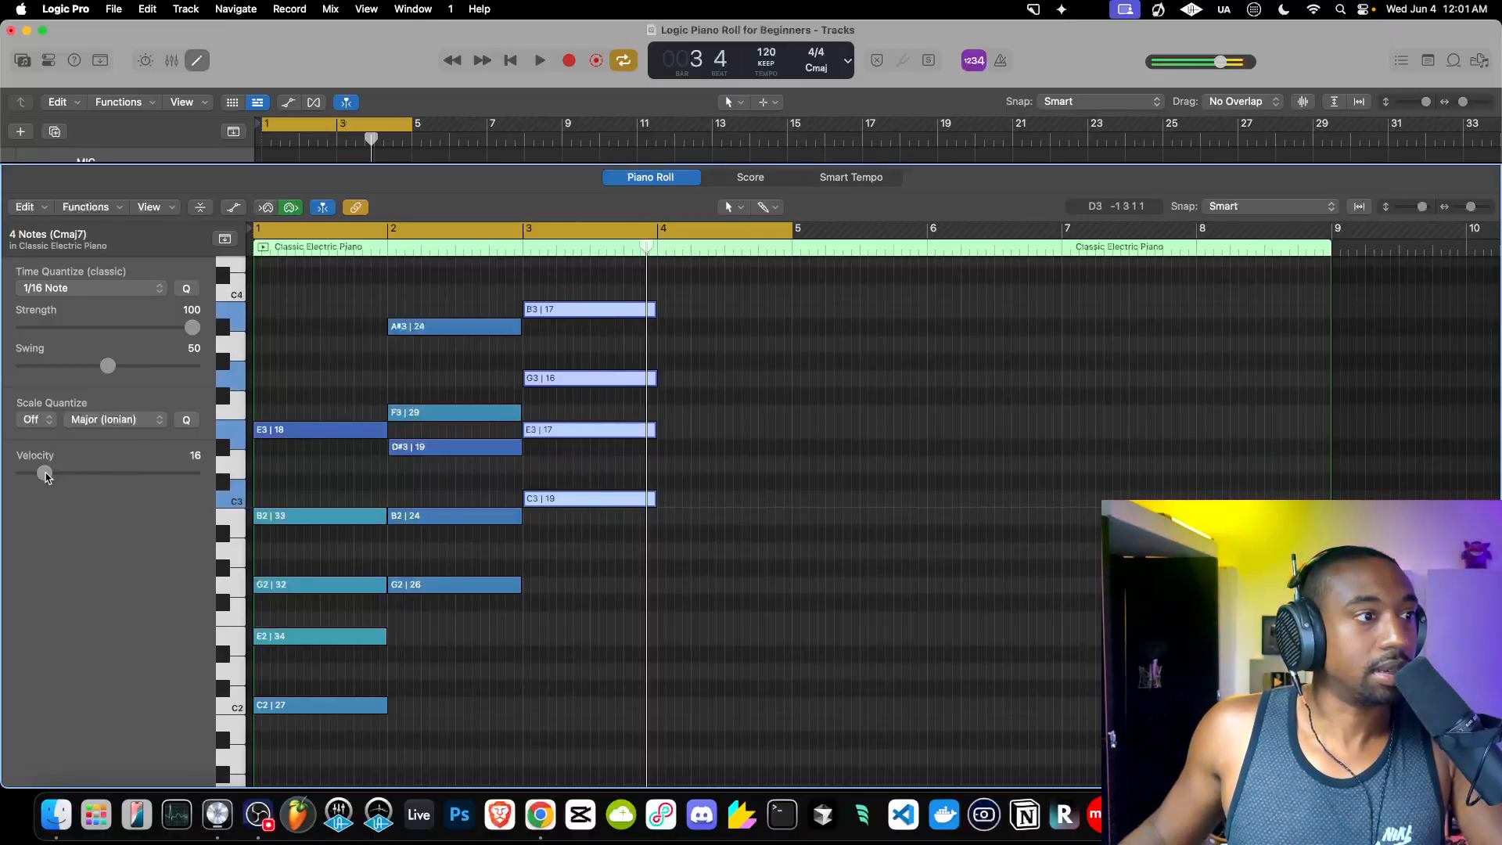
pyautogui.scroll(5, 528, 457)
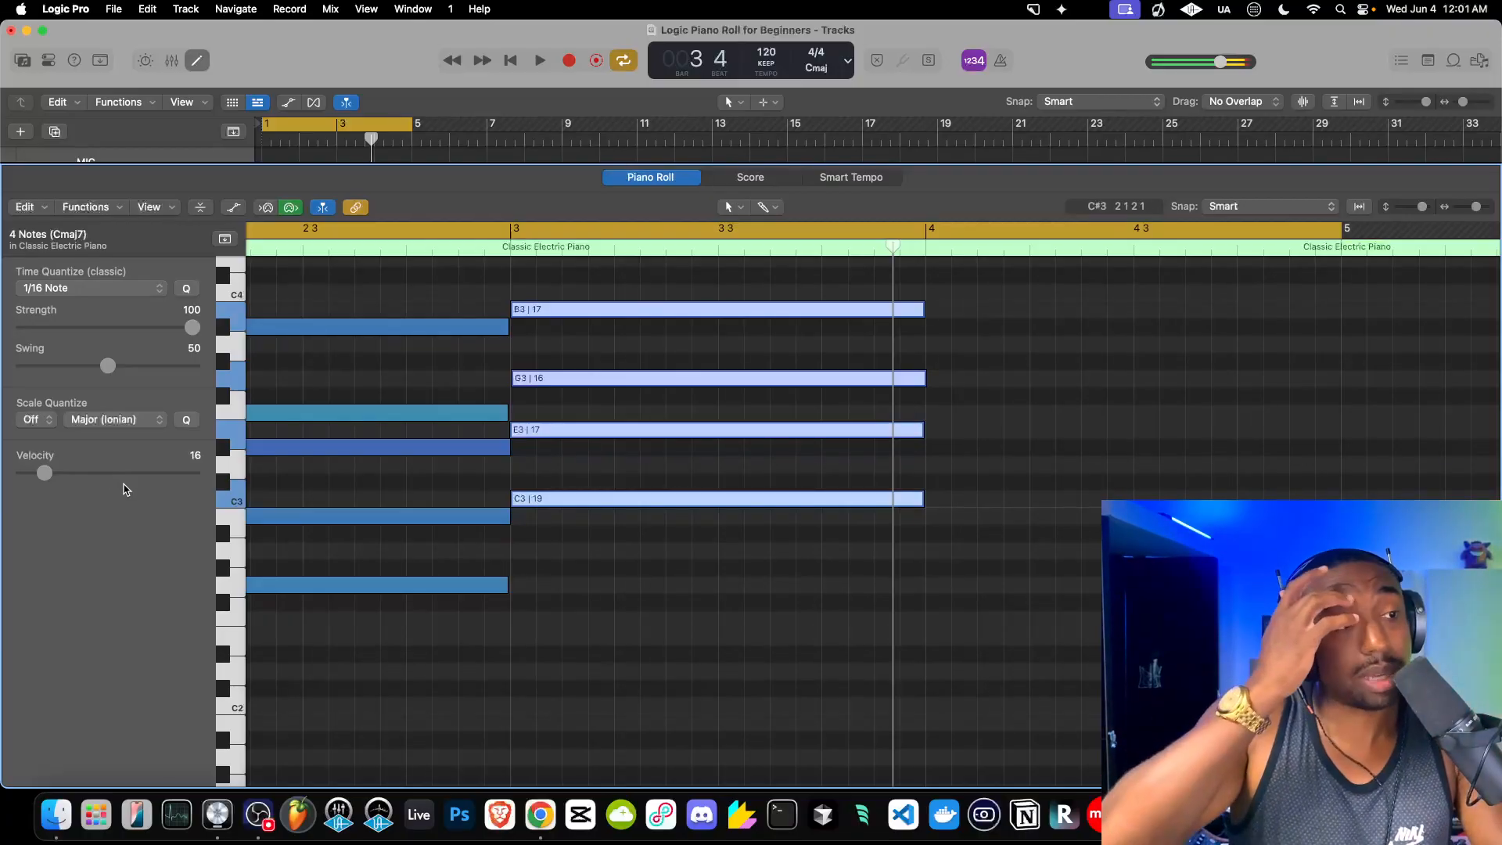
pyautogui.moveTo(45, 472); pyautogui.dragTo(49, 477)
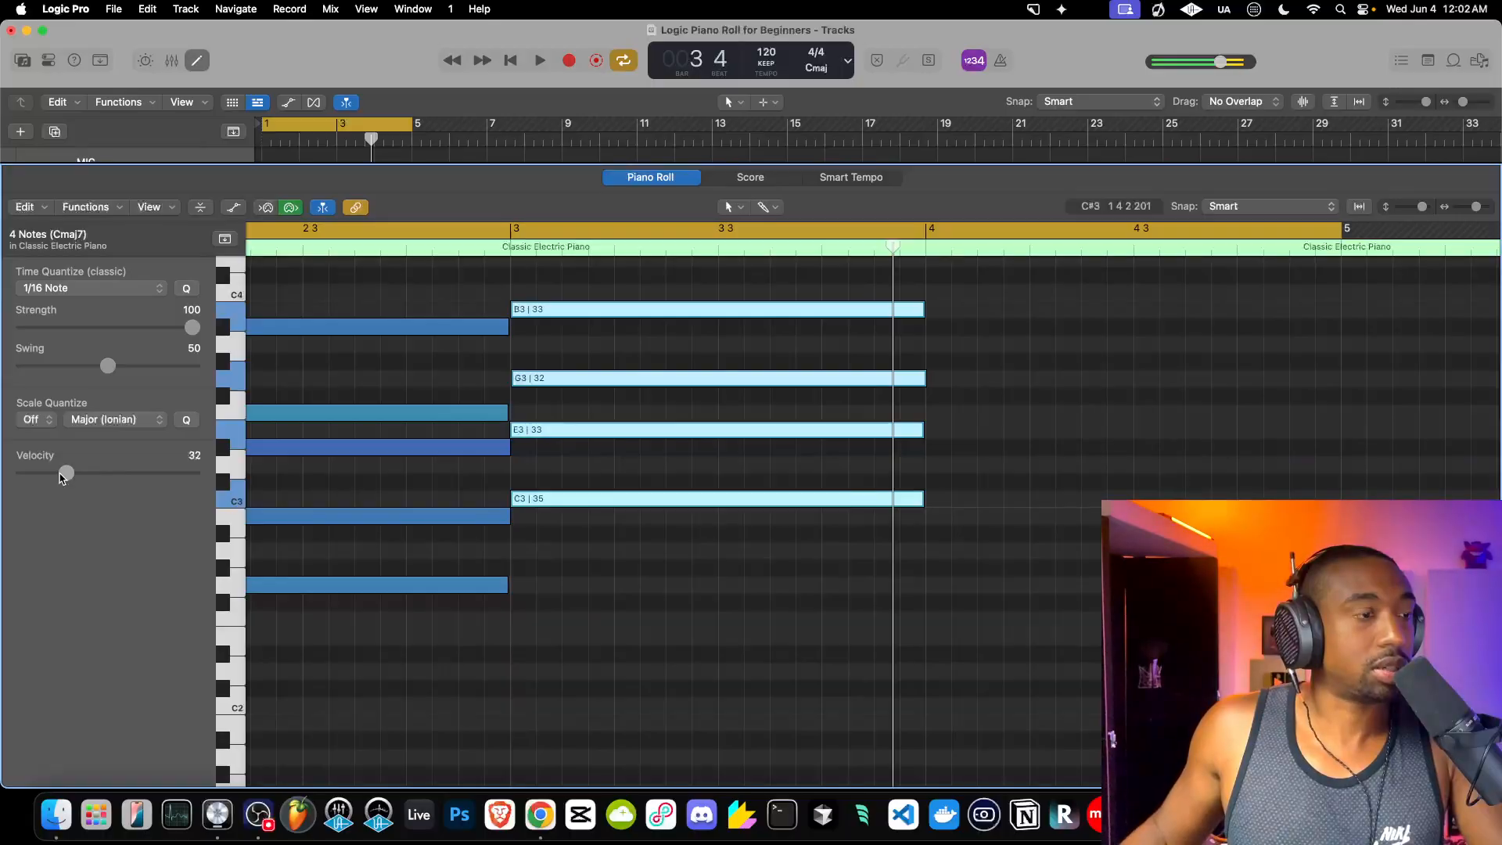
pyautogui.press('space')
pyautogui.scroll(-10, 446, 399)
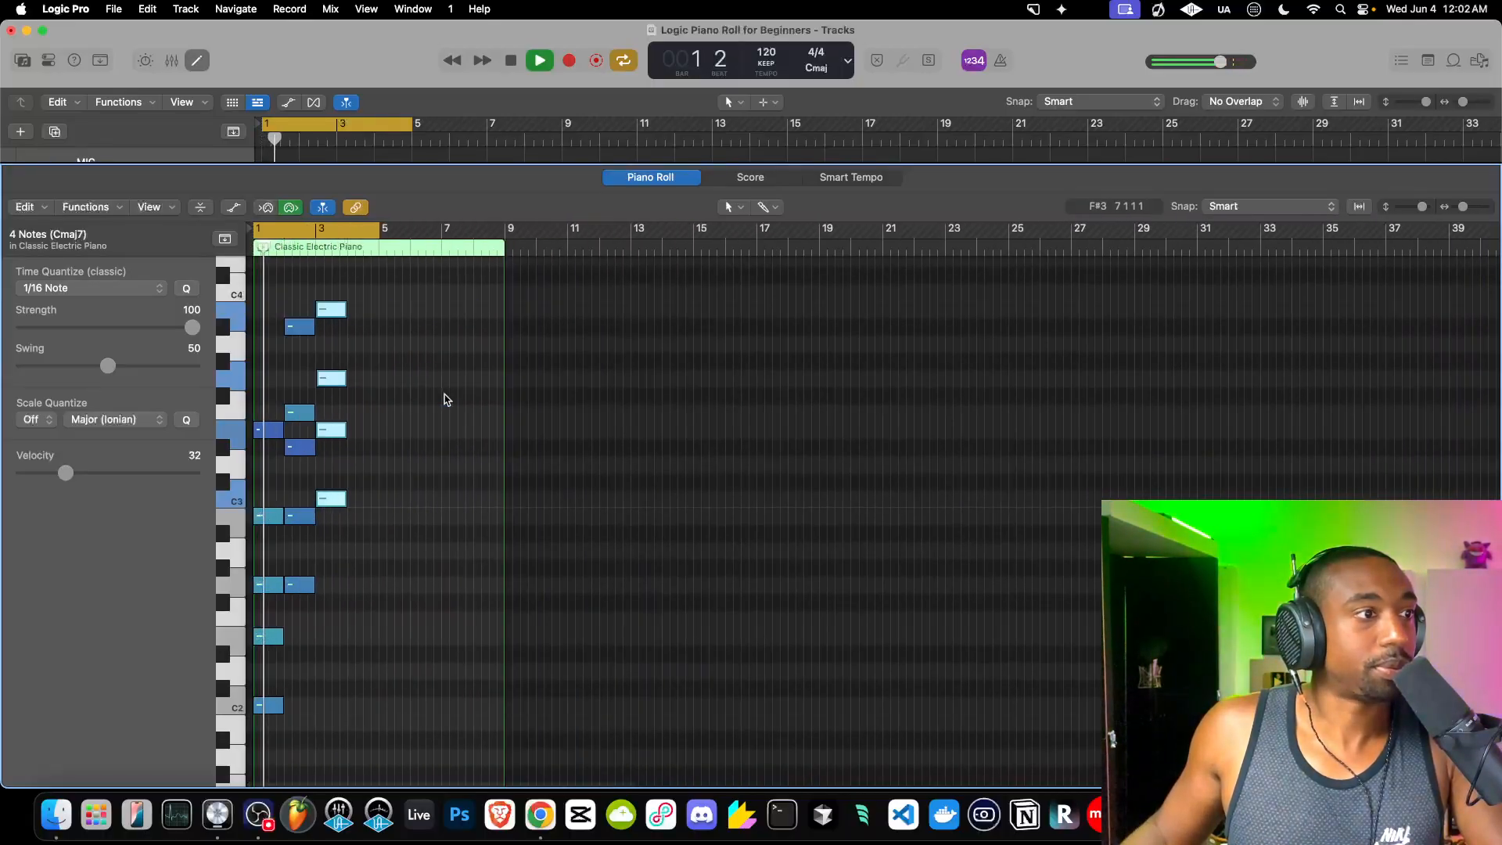
pyautogui.scroll(4, 327, 406)
pyautogui.scroll(5, 326, 406)
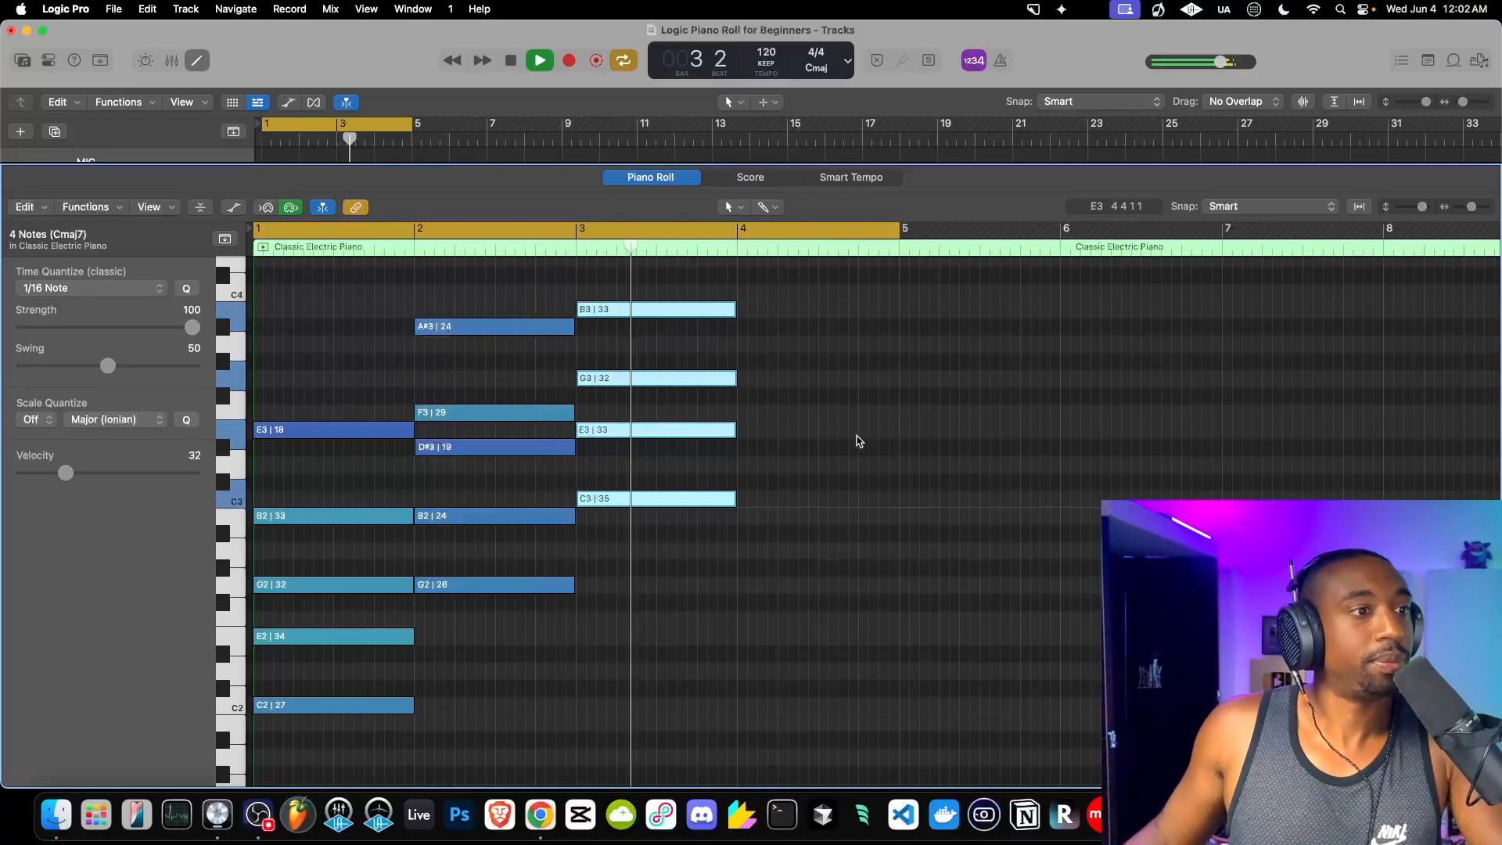
# Extend the third chord's notes to the start of bar 5 and play the lengthened chord.
pyautogui.press('space')
pyautogui.moveTo(736, 502); pyautogui.dragTo(897, 501)
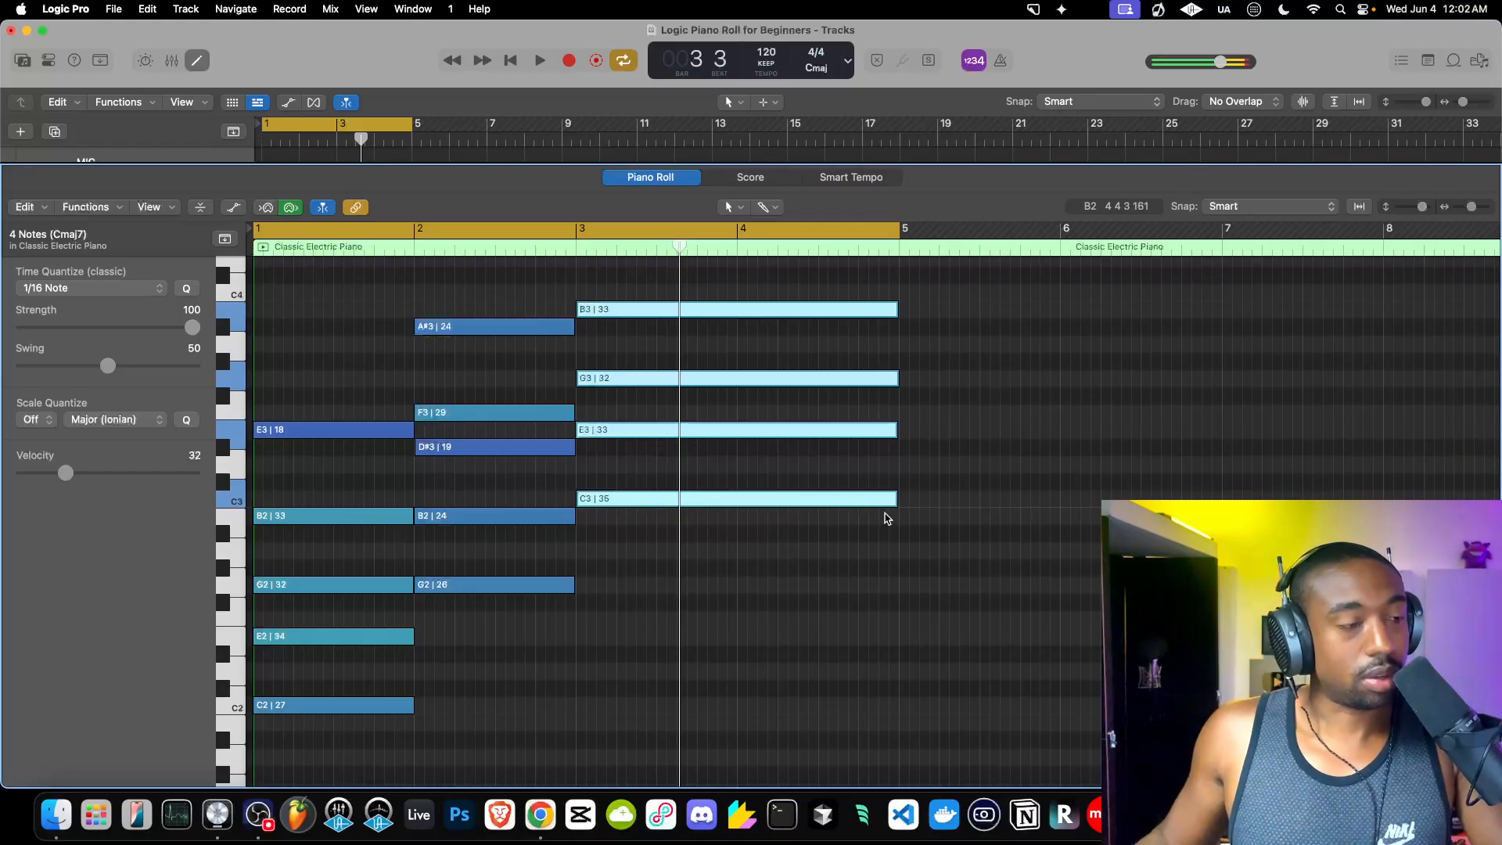
pyautogui.press('space')
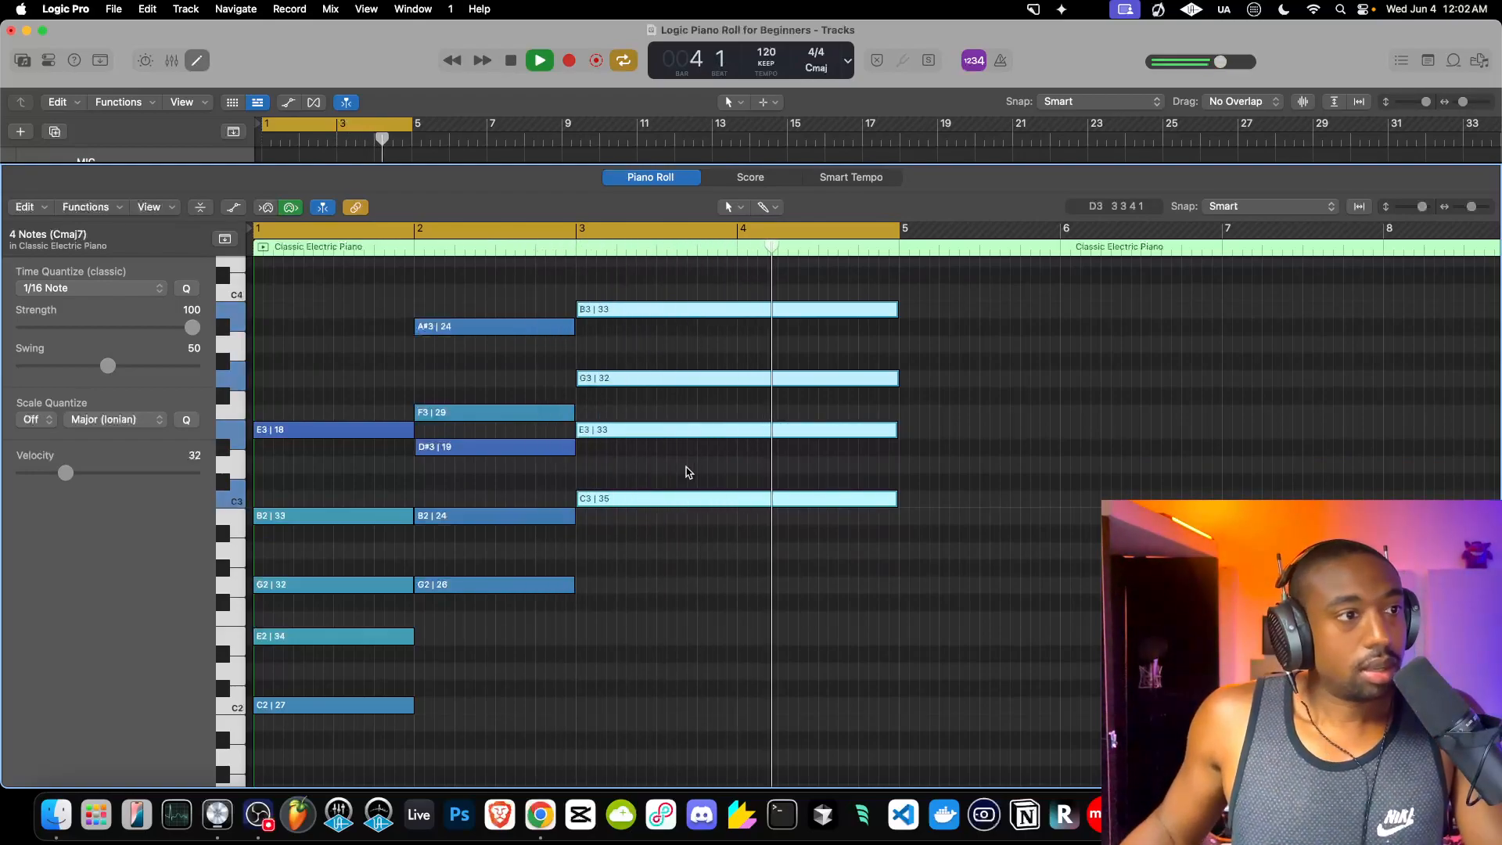
pyautogui.press('space')
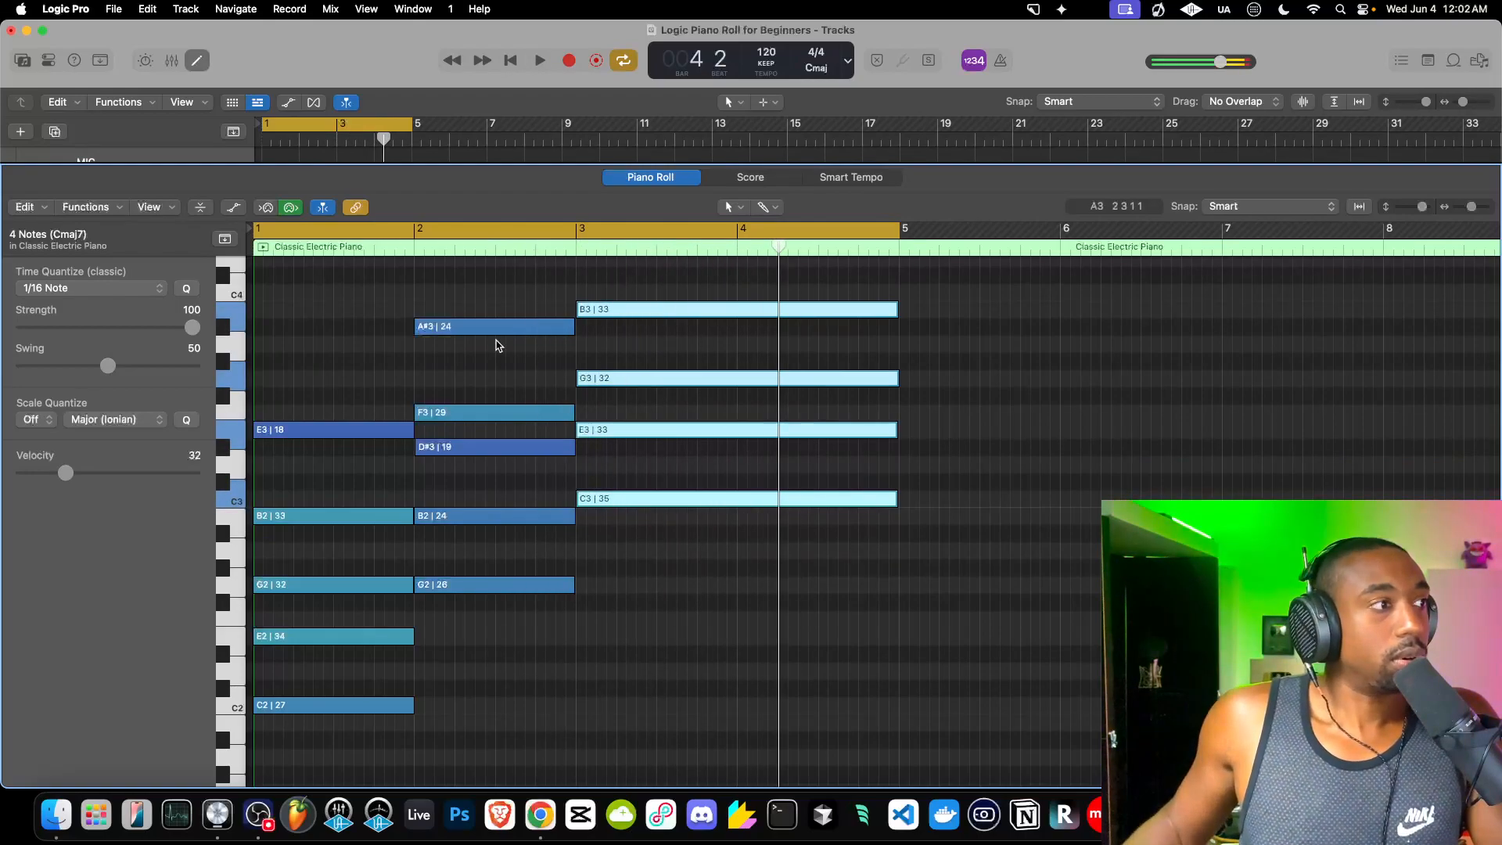
# Shorten the Classic Electric Piano region to end at bar 5 and turn on the metronome.
pyautogui.moveTo(519, 163); pyautogui.dragTo(478, 751)
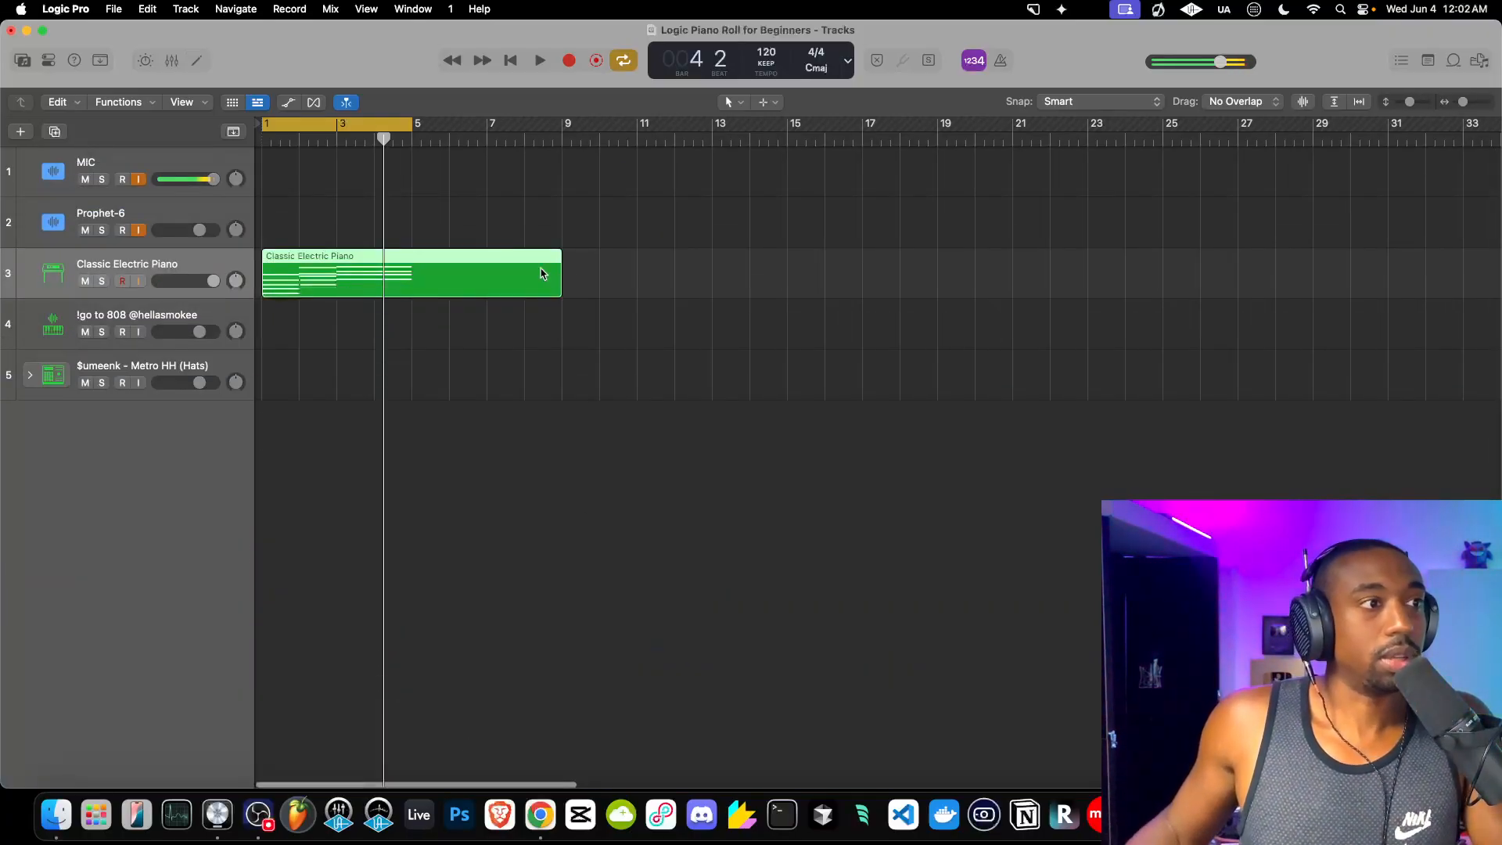
pyautogui.moveTo(559, 276); pyautogui.dragTo(412, 279)
pyautogui.click(995, 63)
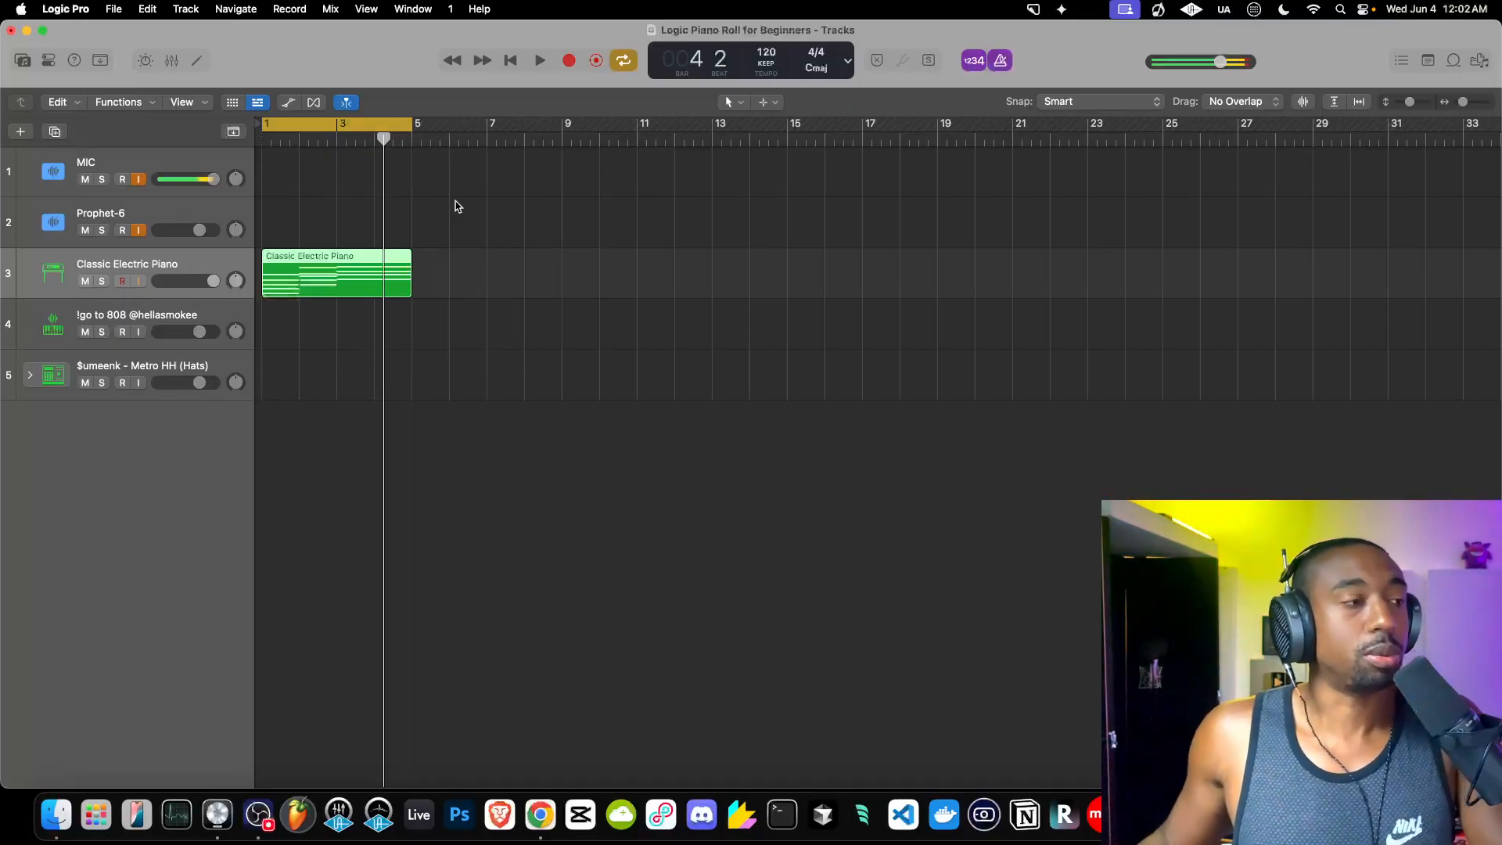
# Create a one-bar MIDI region at bar 1 on the 808 track, open it in the Piano Roll and audition C3.
pyautogui.rightClick(270, 325)
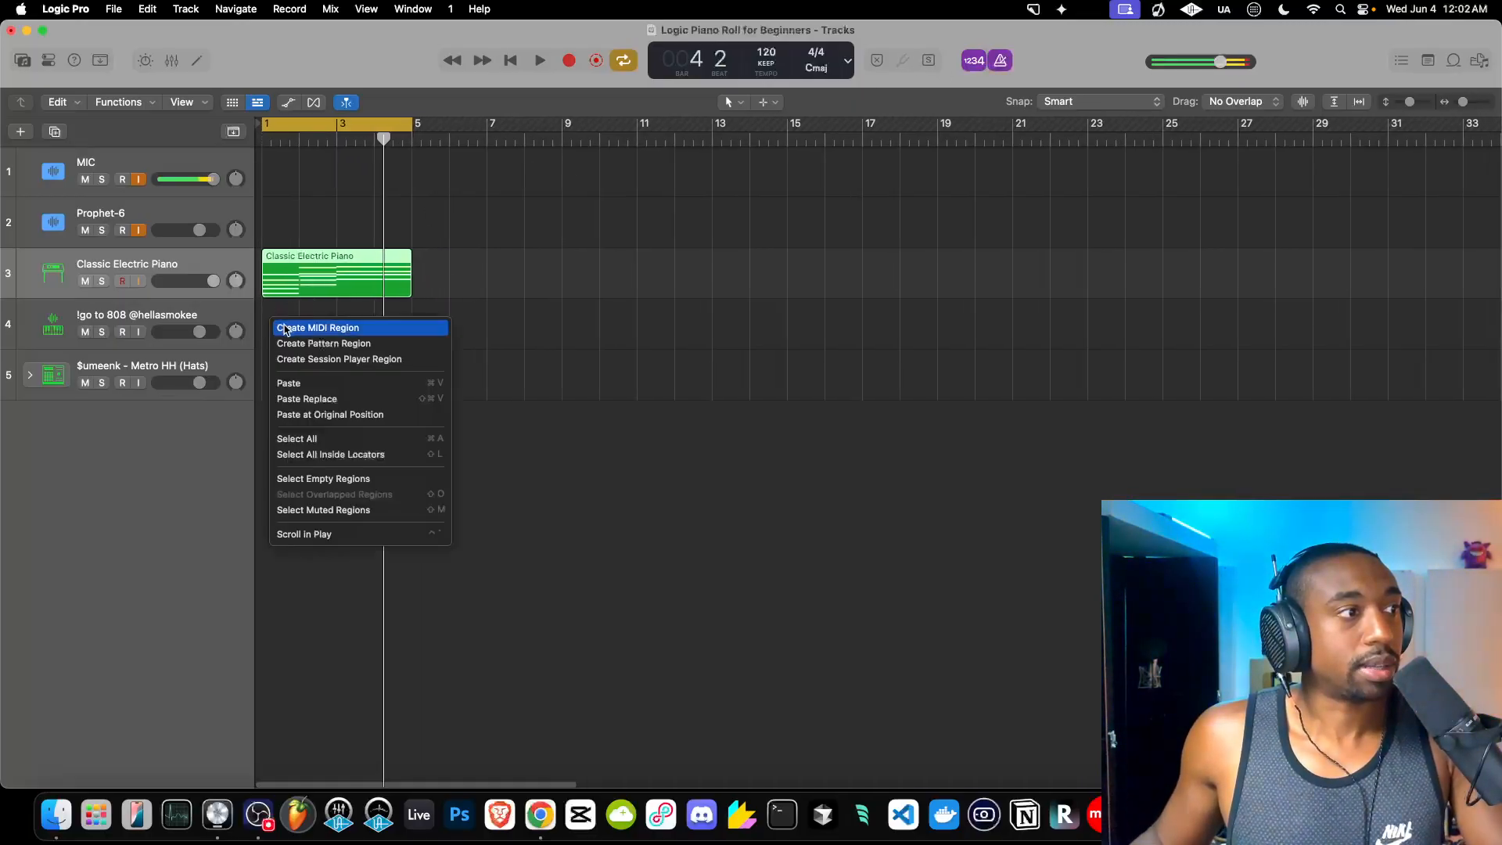
pyautogui.click(286, 328)
pyautogui.doubleClick(283, 325)
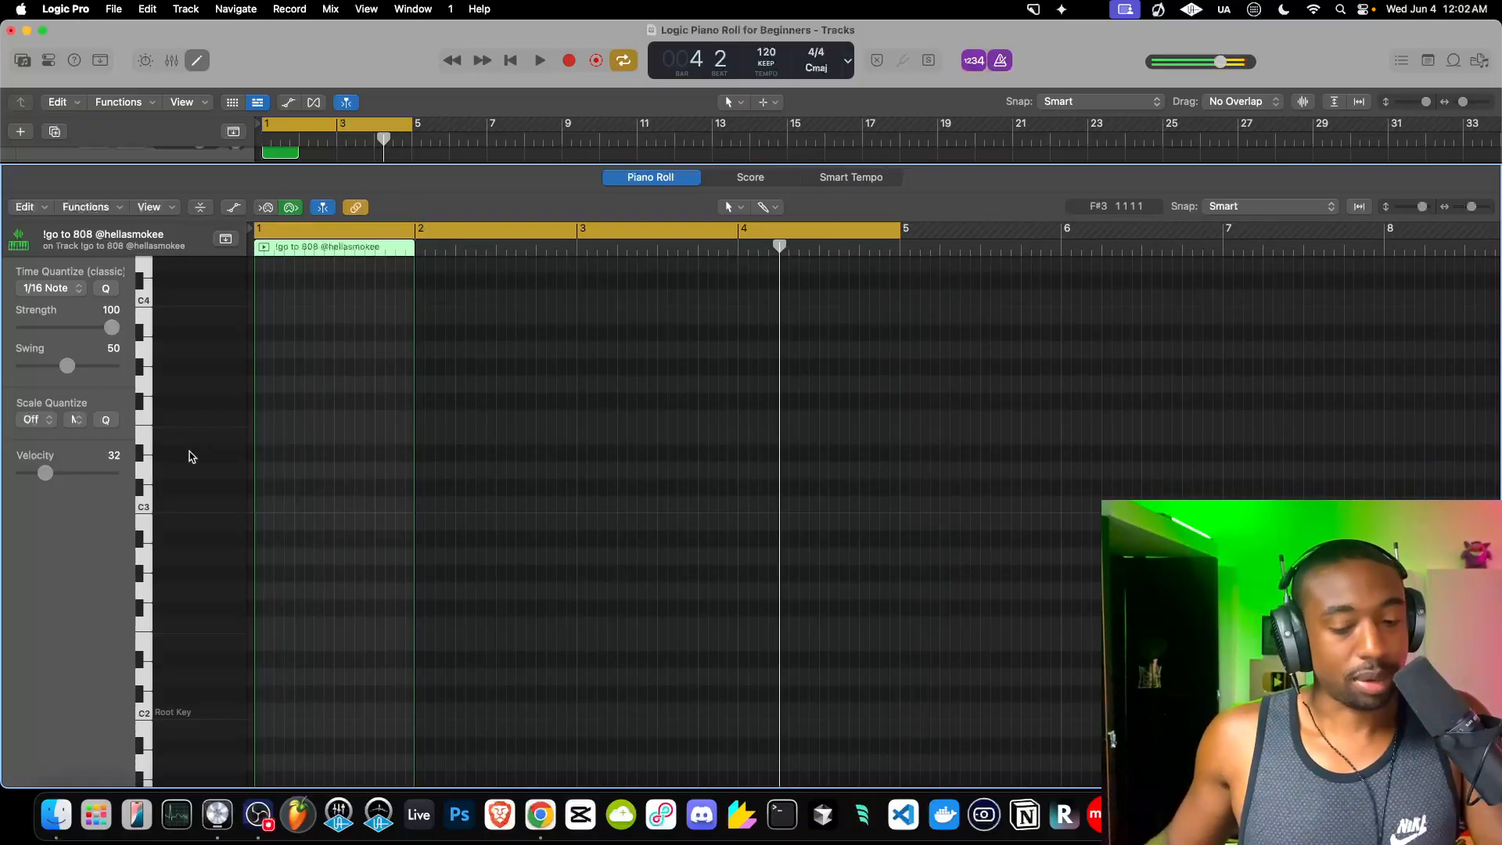
pyautogui.click(146, 500)
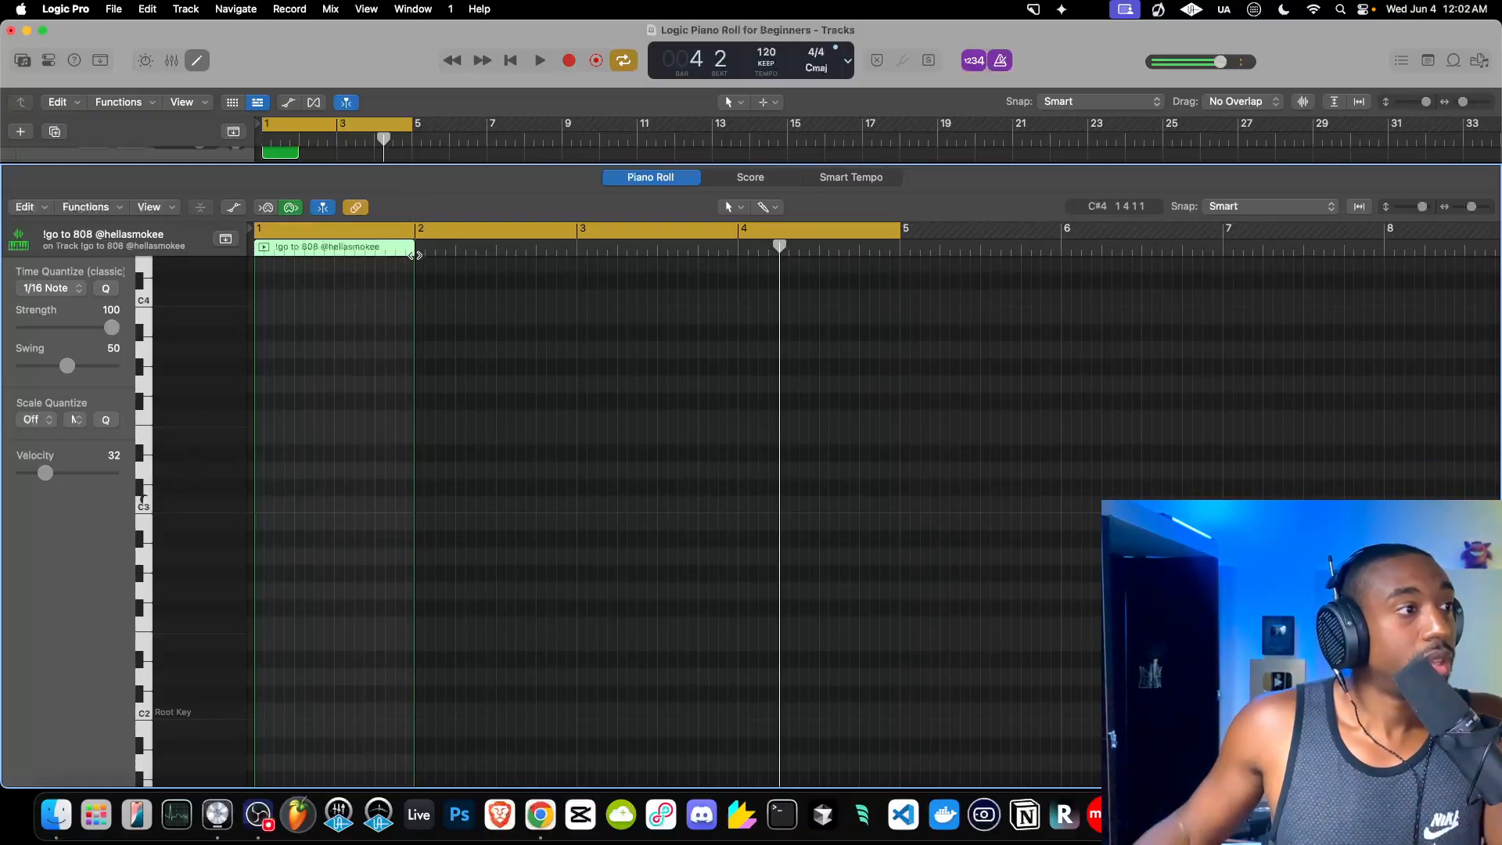
# Hide and show the Piano Roll for the selected 808 region several times, restoring its large view.
pyautogui.moveTo(591, 165); pyautogui.dragTo(504, 732)
pyautogui.click(265, 328)
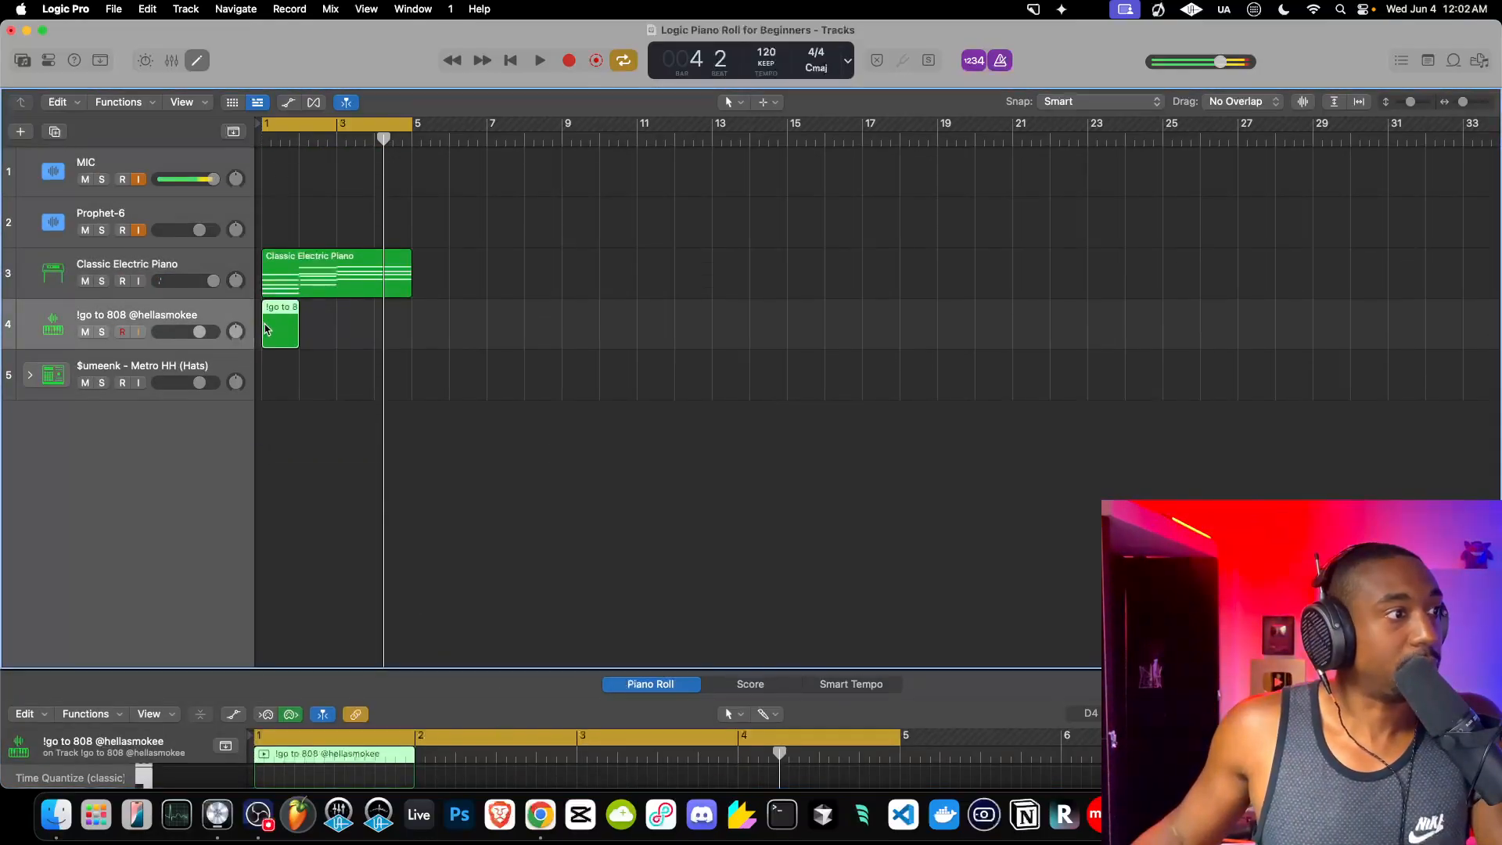
pyautogui.press('e')
pyautogui.press('e')
pyautogui.press('e')
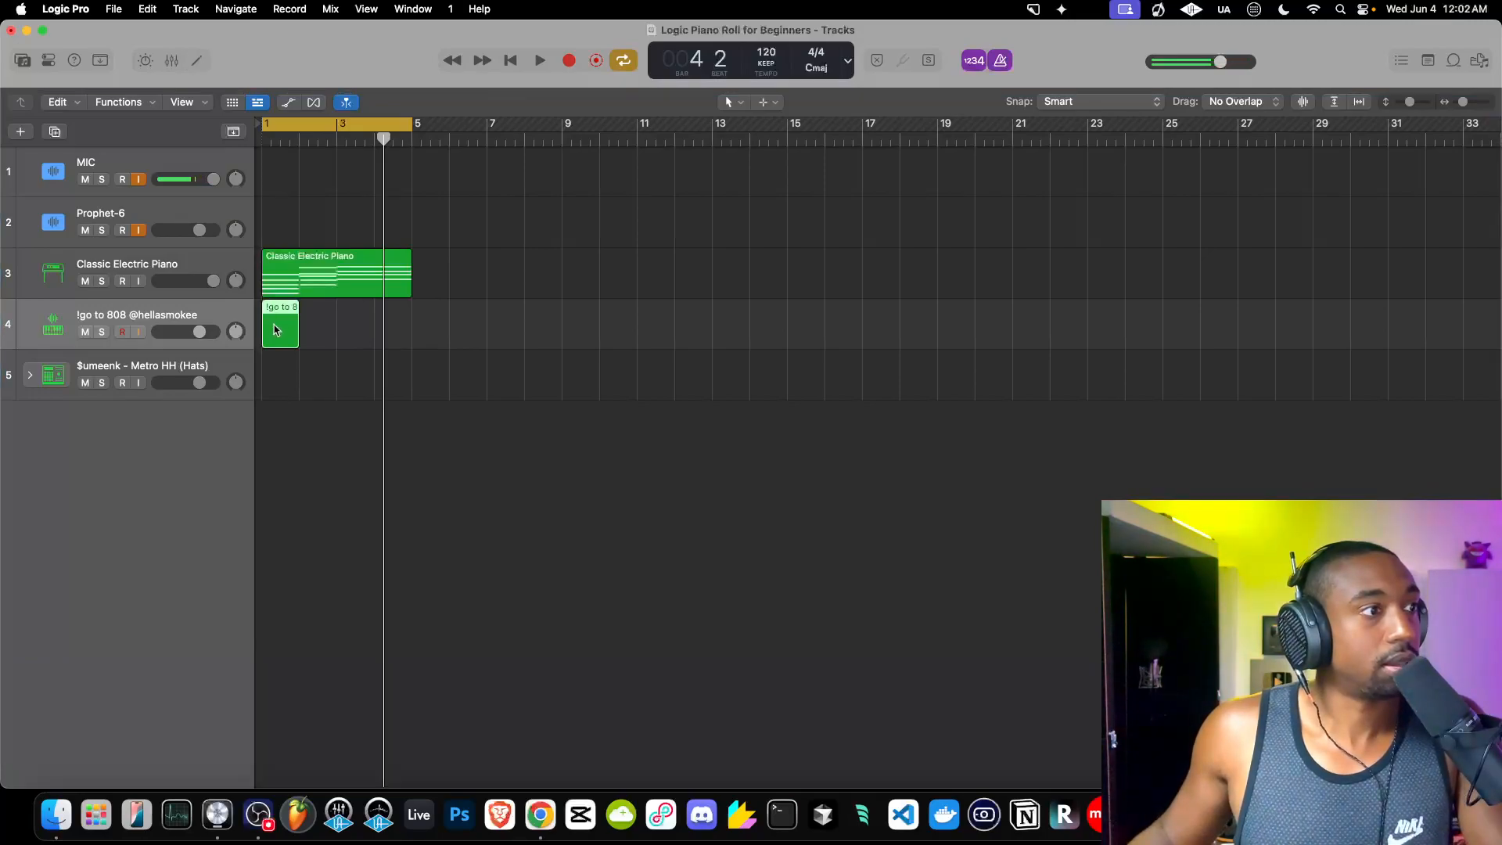
pyautogui.press('e')
pyautogui.press('e')
pyautogui.press('e')
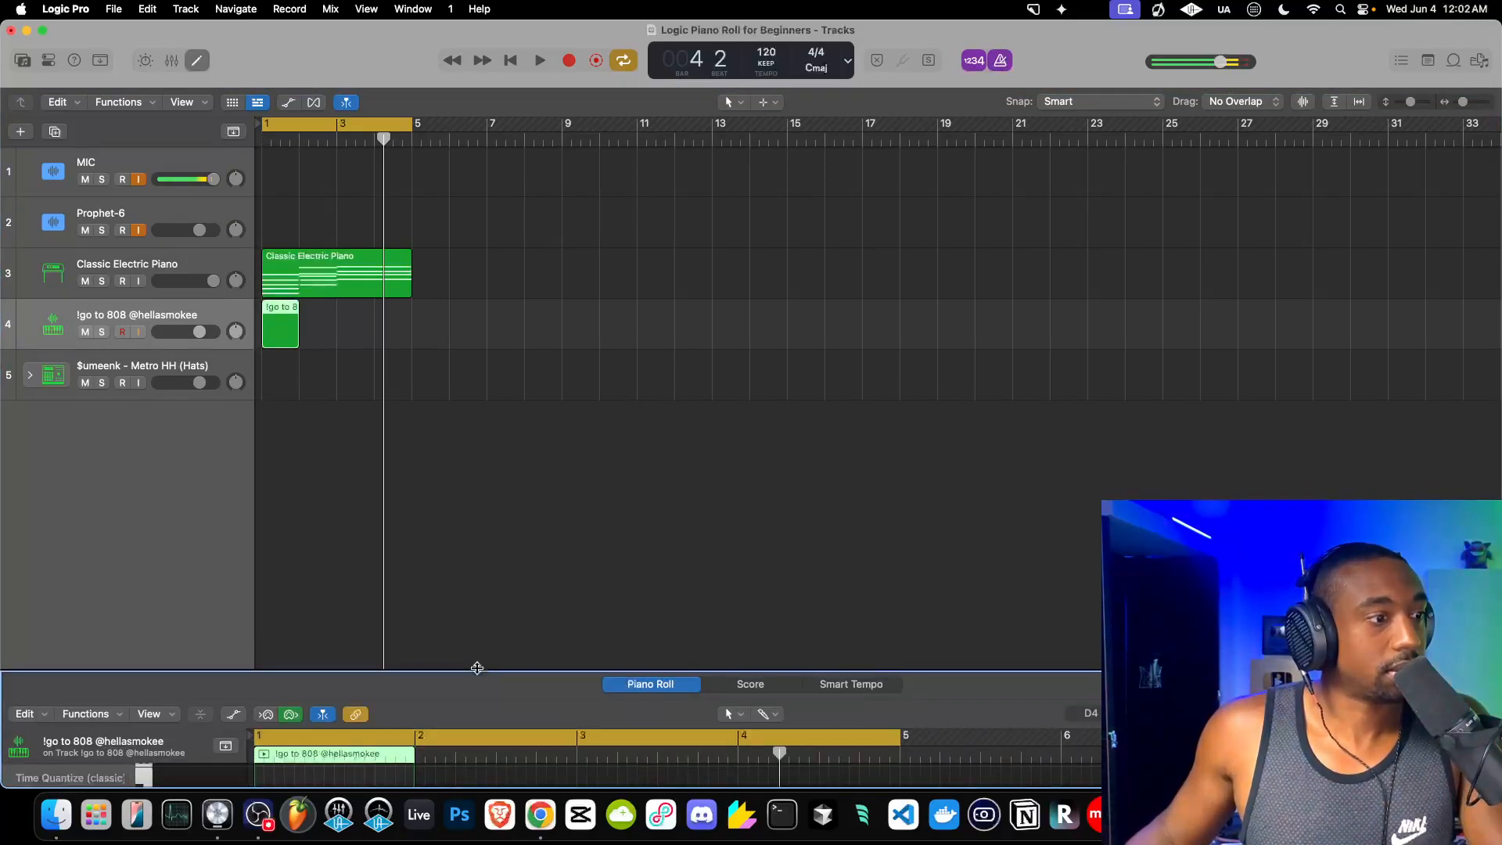
pyautogui.moveTo(478, 669); pyautogui.dragTo(478, 166)
# Audition the 808's C2 root key and add a short C2 note at the very start of the region.
pyautogui.click(144, 459)
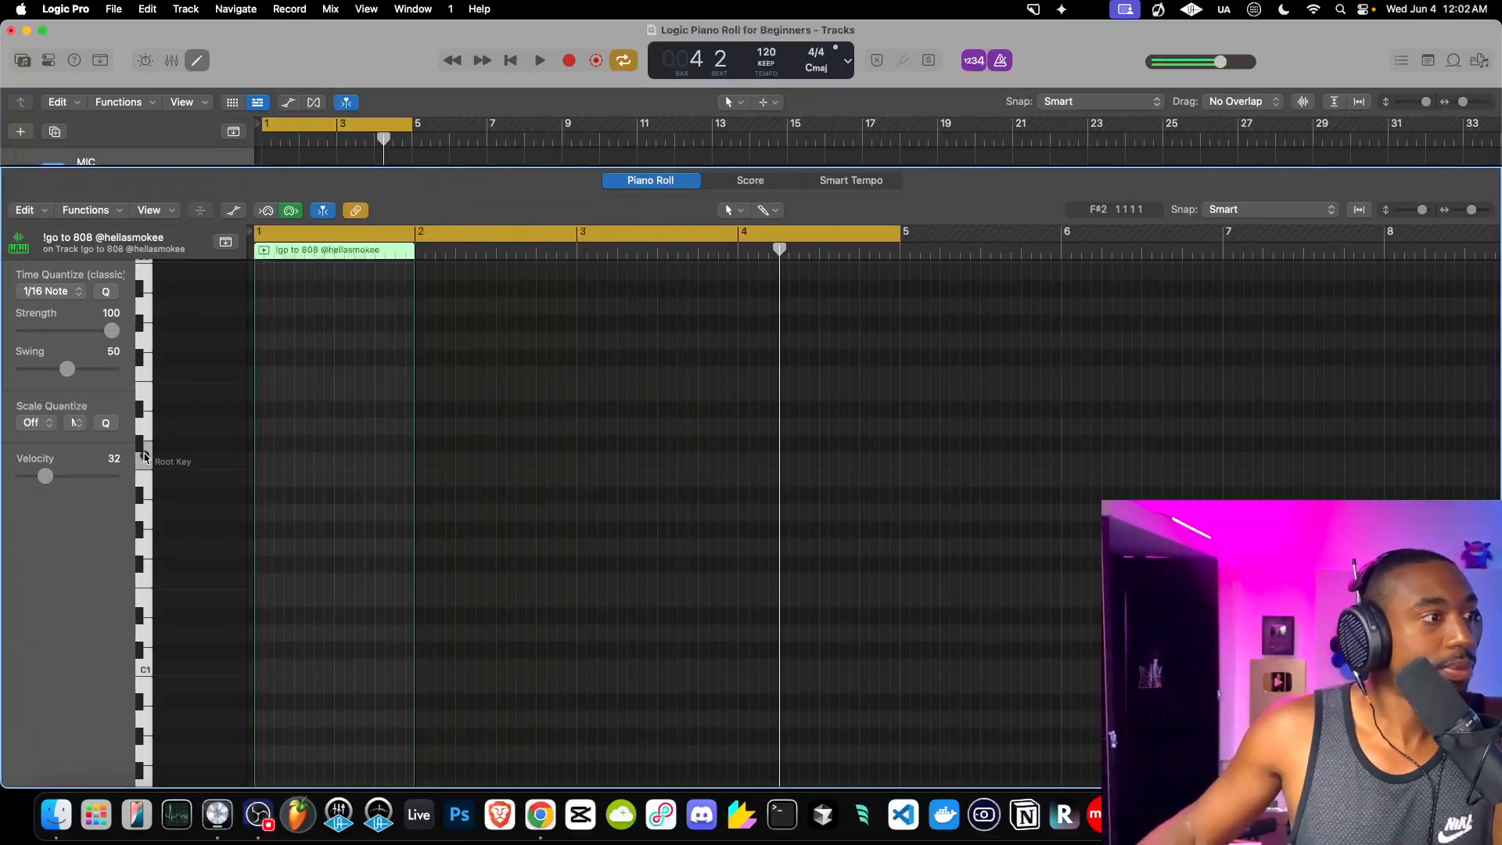
pyautogui.scroll(5, 261, 464)
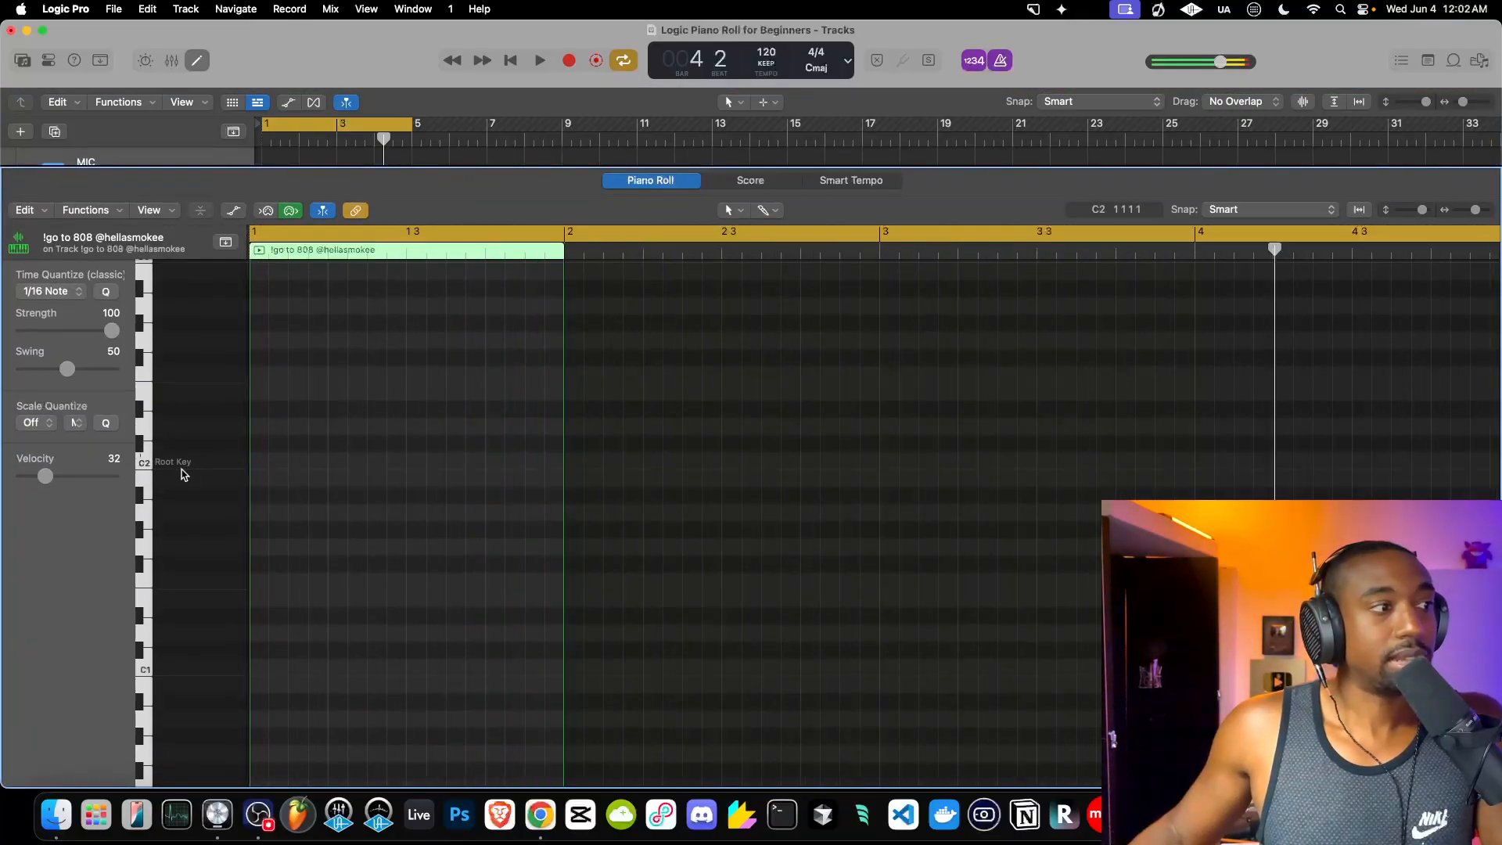
pyautogui.hscroll(-1, 248, 466)
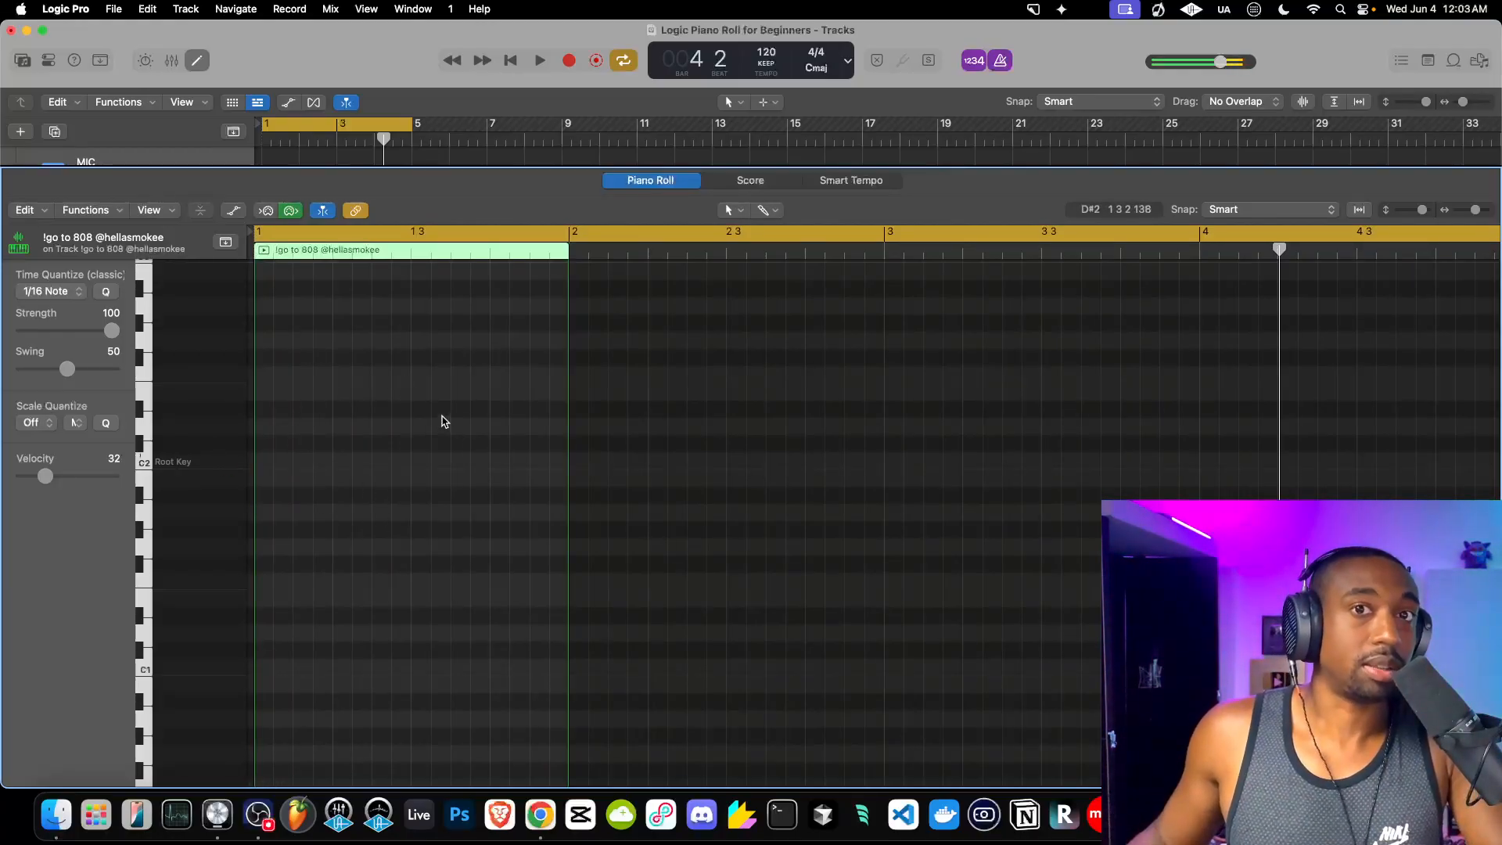
pyautogui.click(262, 467)
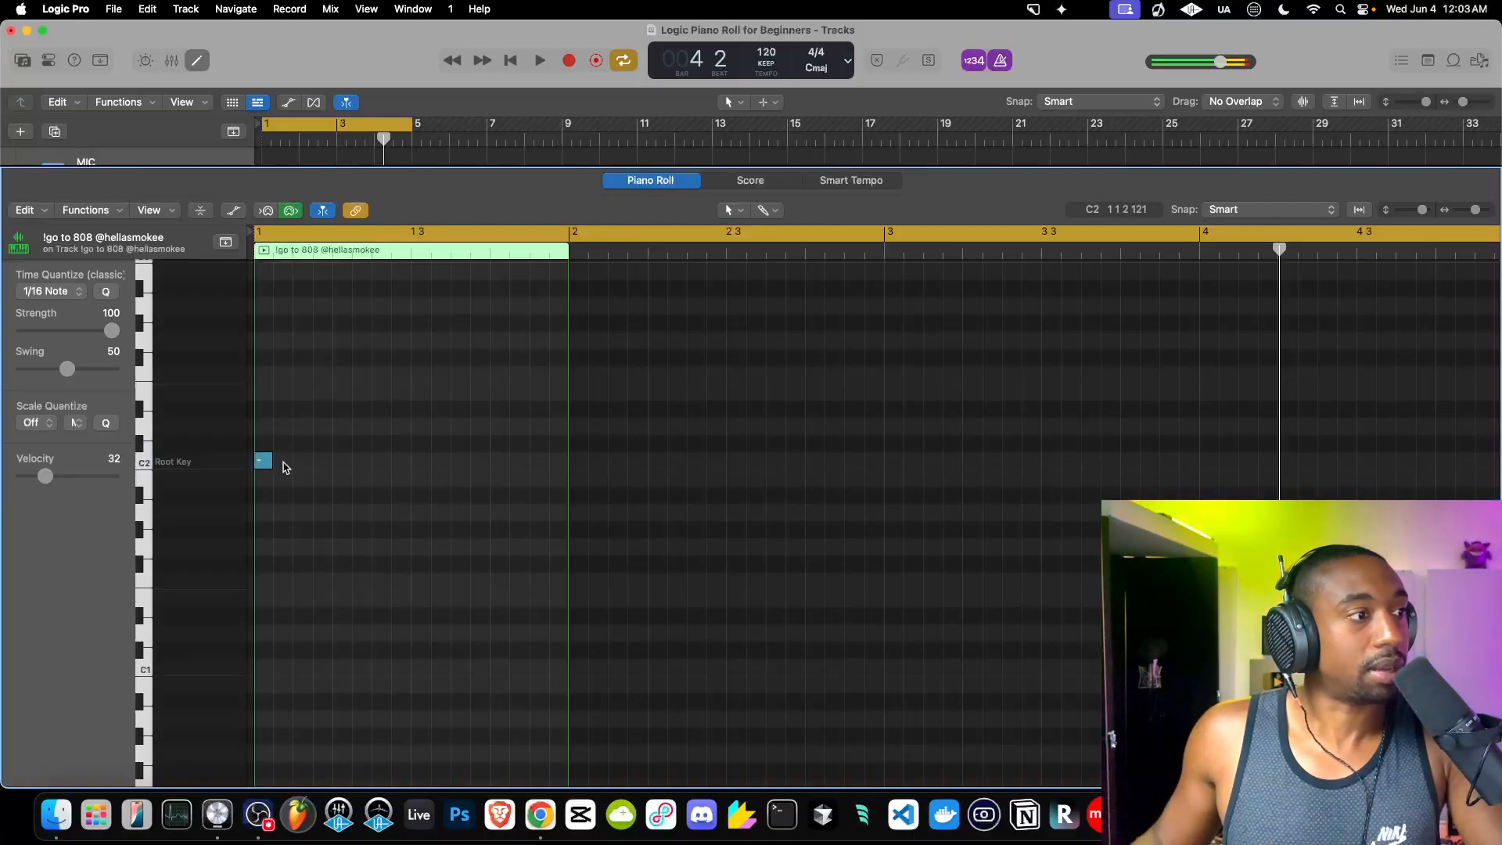
# Play the 808 note with the electric piano from the start, keeping both tracks' regions and meters in view.
pyautogui.press('space')
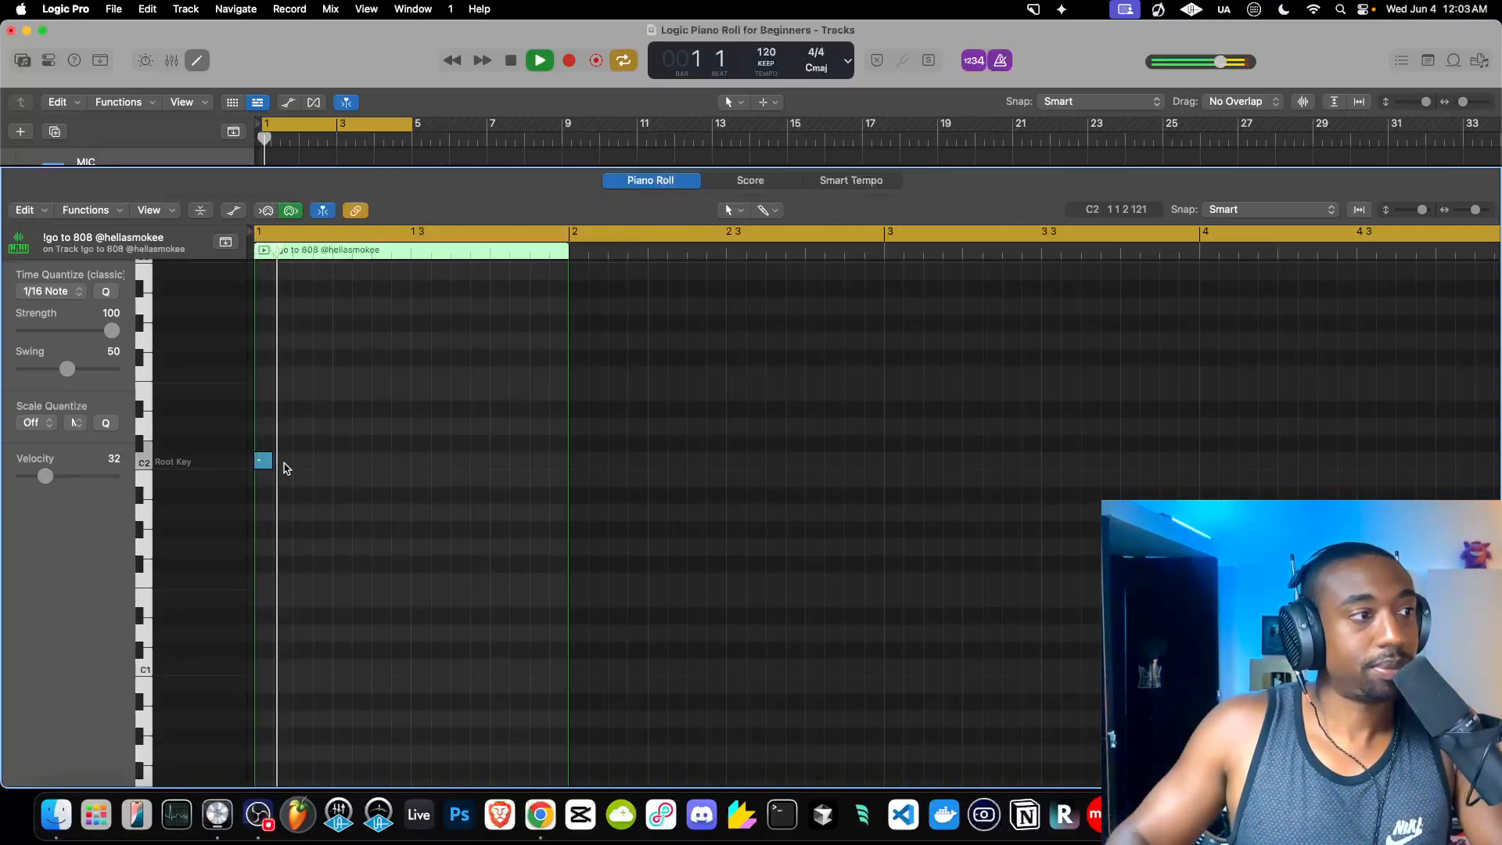
pyautogui.press('Return')
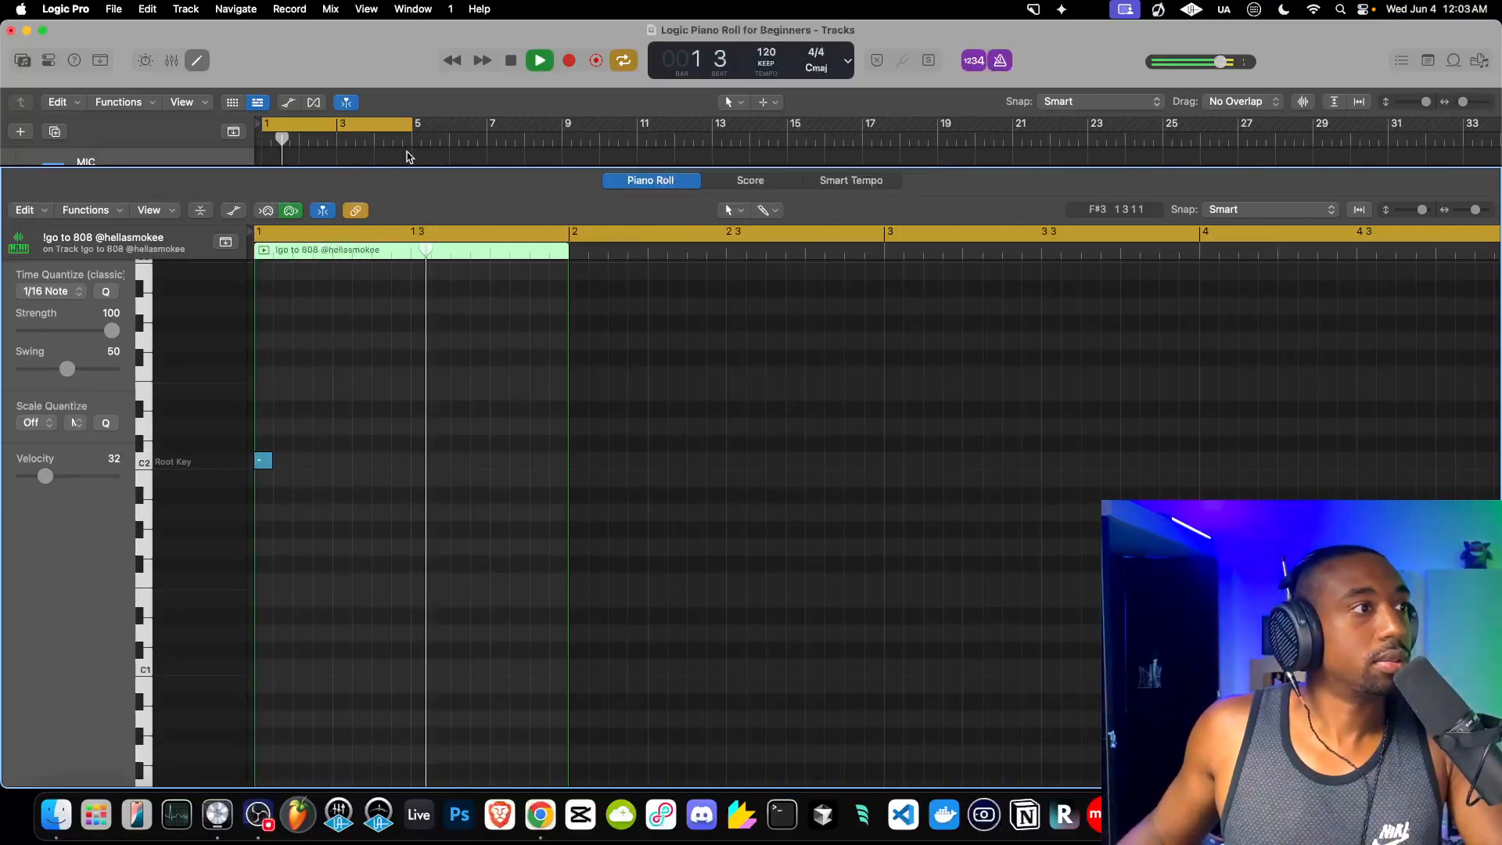
pyautogui.press('space')
pyautogui.moveTo(461, 170); pyautogui.dragTo(407, 479)
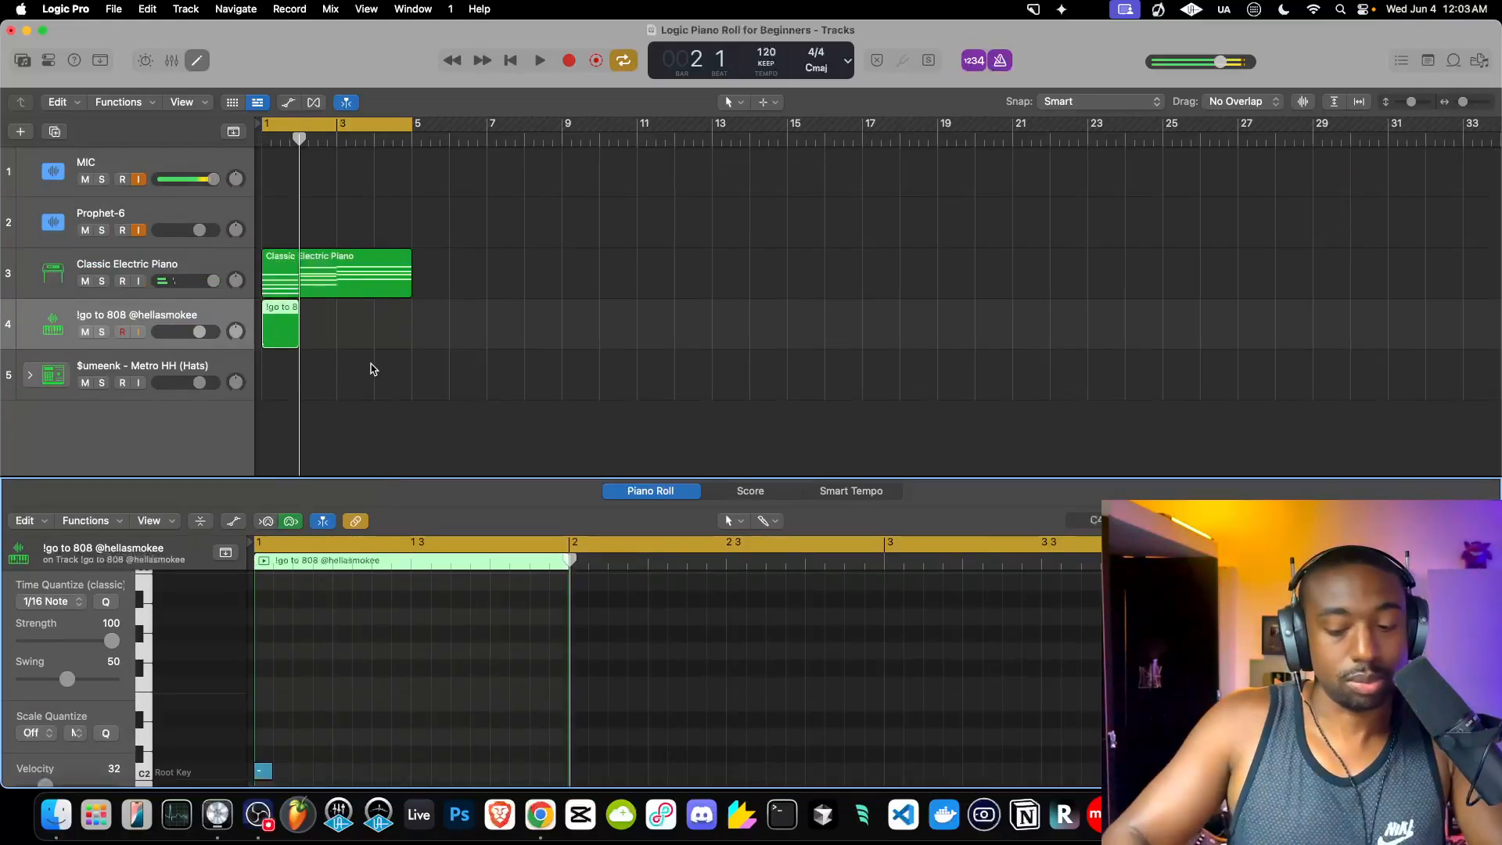
pyautogui.press('Return')
pyautogui.press('space')
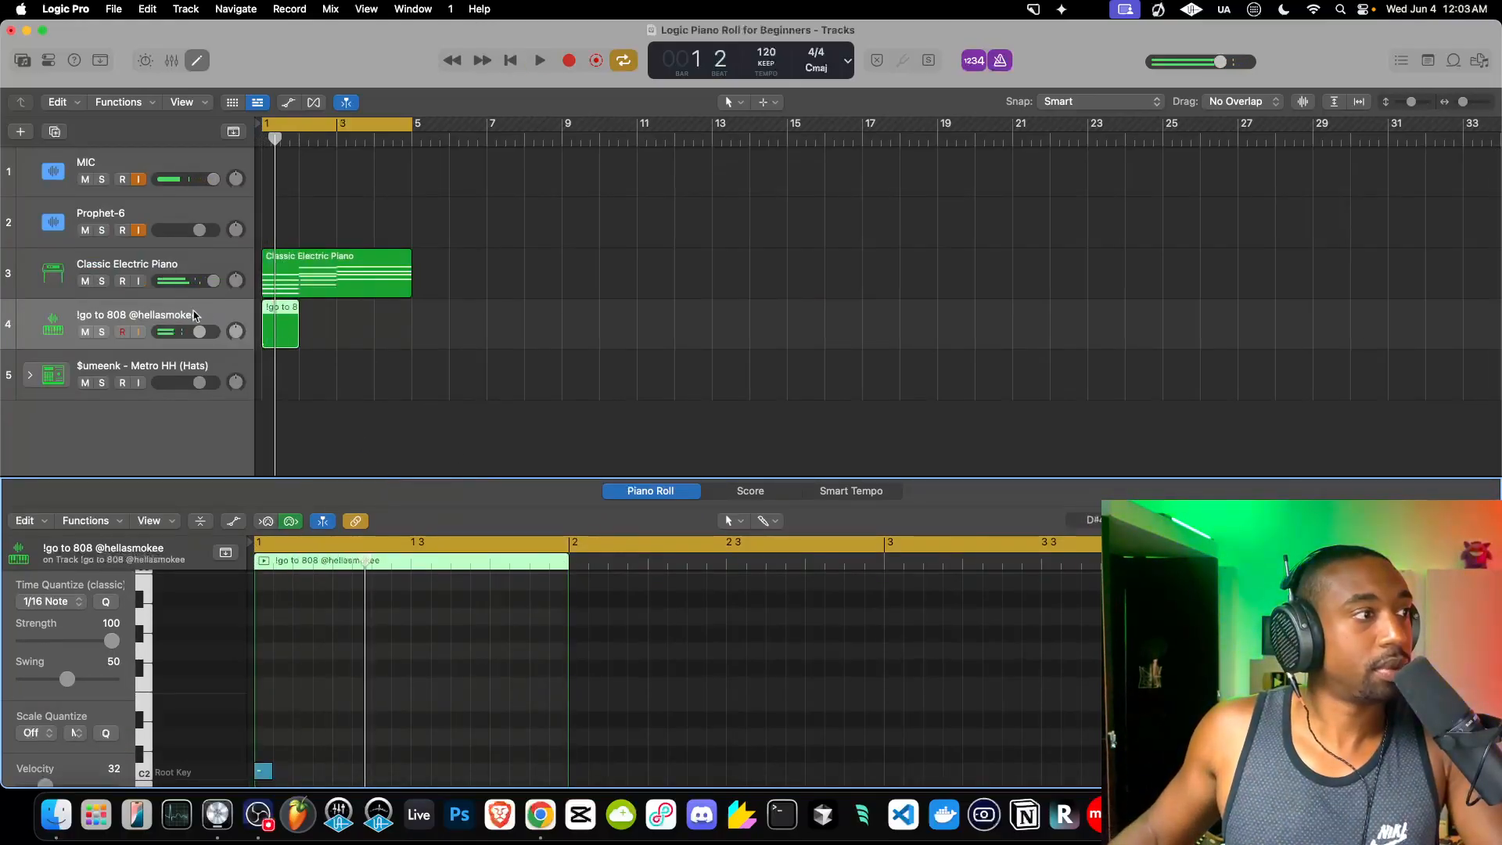
# Lengthen the C2 root note to almost one beat, raise its velocity to about 70 and play from the start.
pyautogui.moveTo(509, 536); pyautogui.dragTo(507, 284)
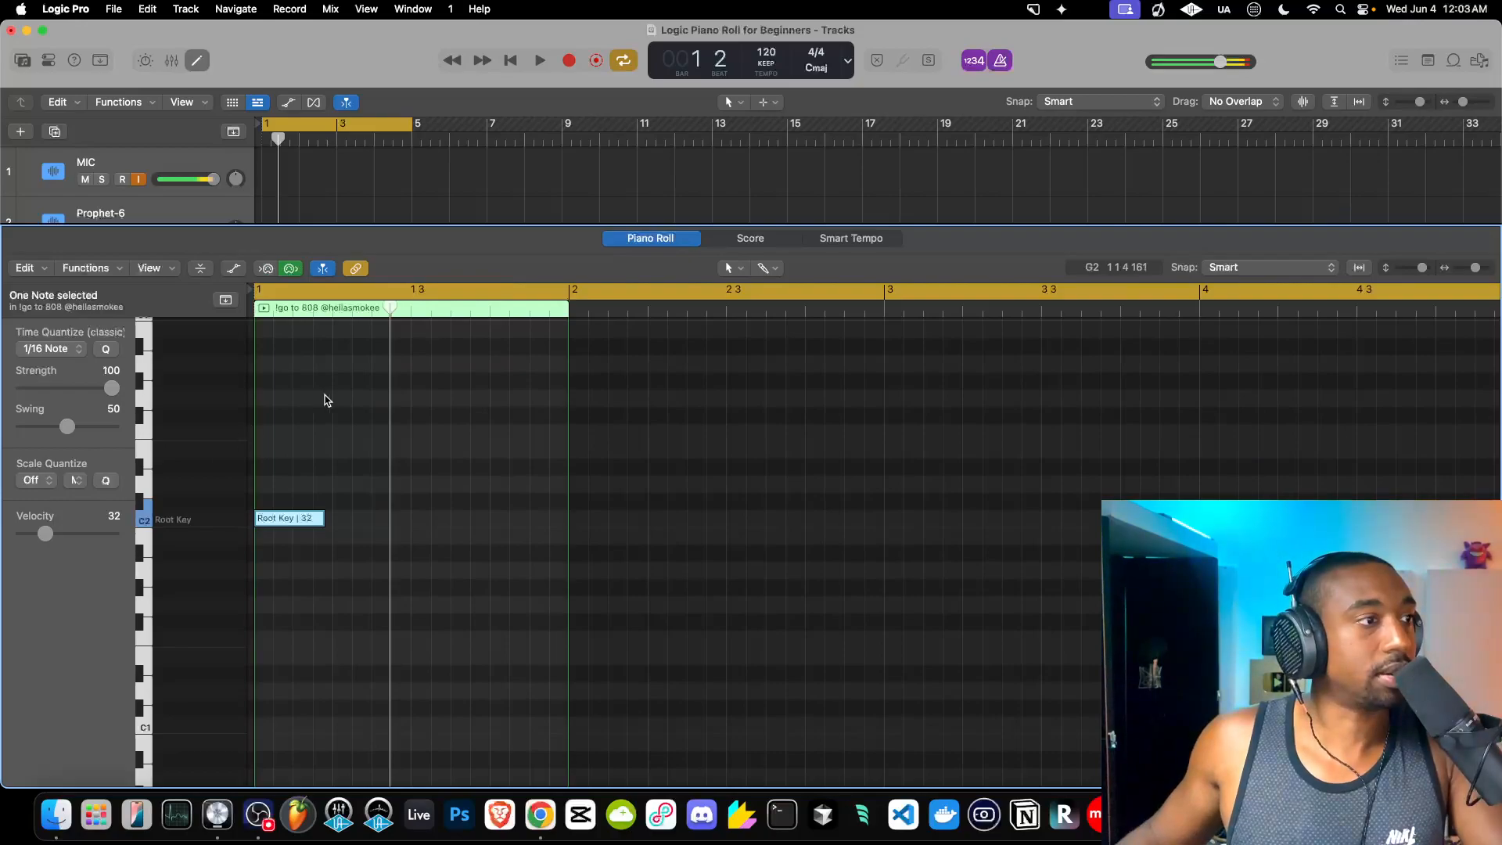
pyautogui.click(350, 483)
pyautogui.click(314, 520)
pyautogui.moveTo(357, 472); pyautogui.dragTo(267, 545)
pyautogui.moveTo(45, 533); pyautogui.dragTo(88, 539)
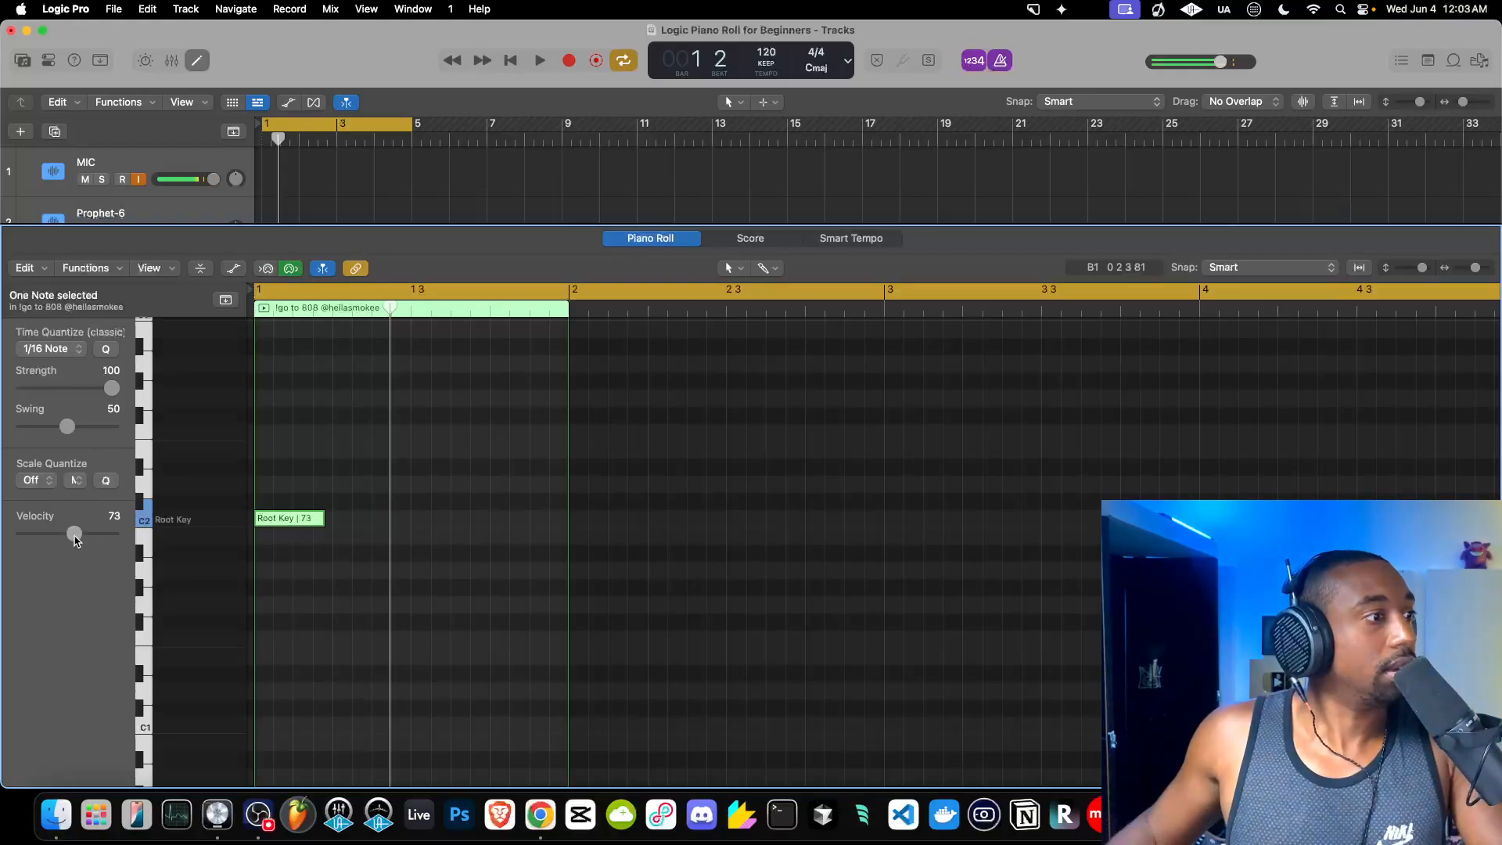
pyautogui.press('Return')
pyautogui.press('space')
pyautogui.press('space')
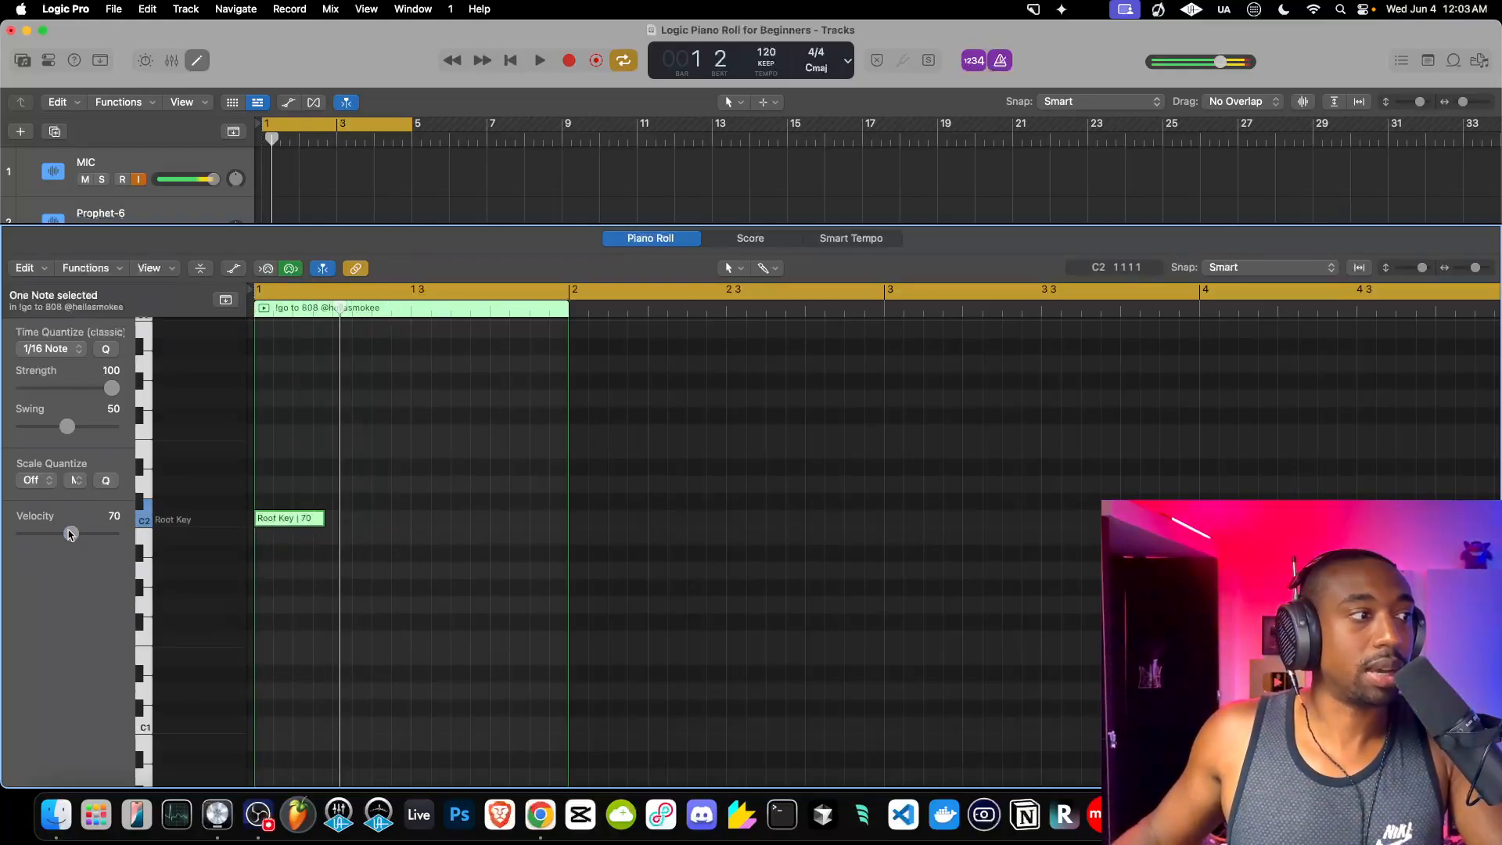
# Try velocities of 96 and 99 on the 808 root note, listening from the start.
pyautogui.moveTo(79, 534); pyautogui.dragTo(87, 535)
pyautogui.press('Return')
pyautogui.press('space')
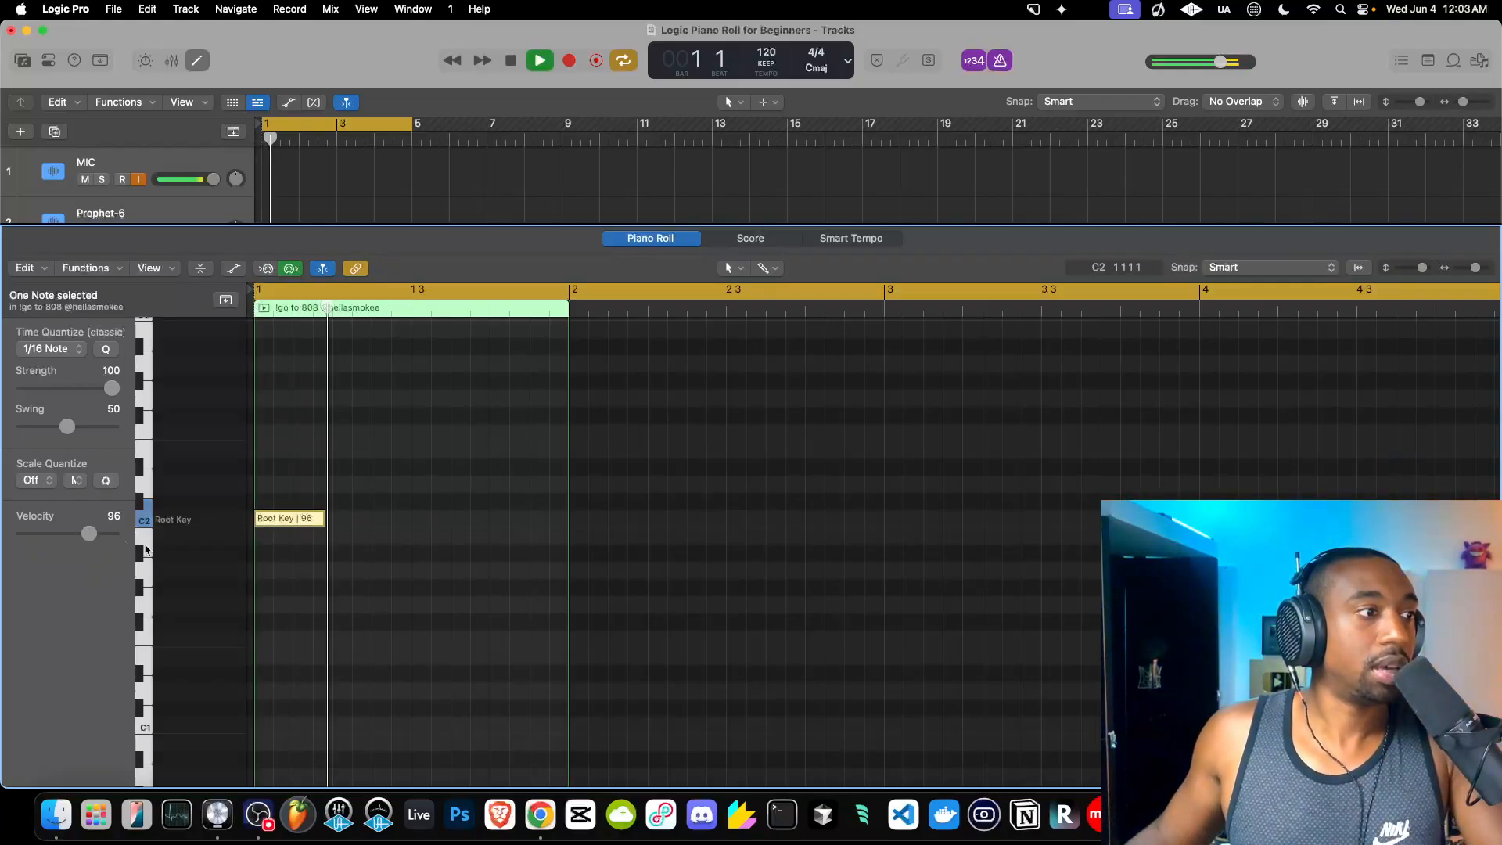
pyautogui.press('space')
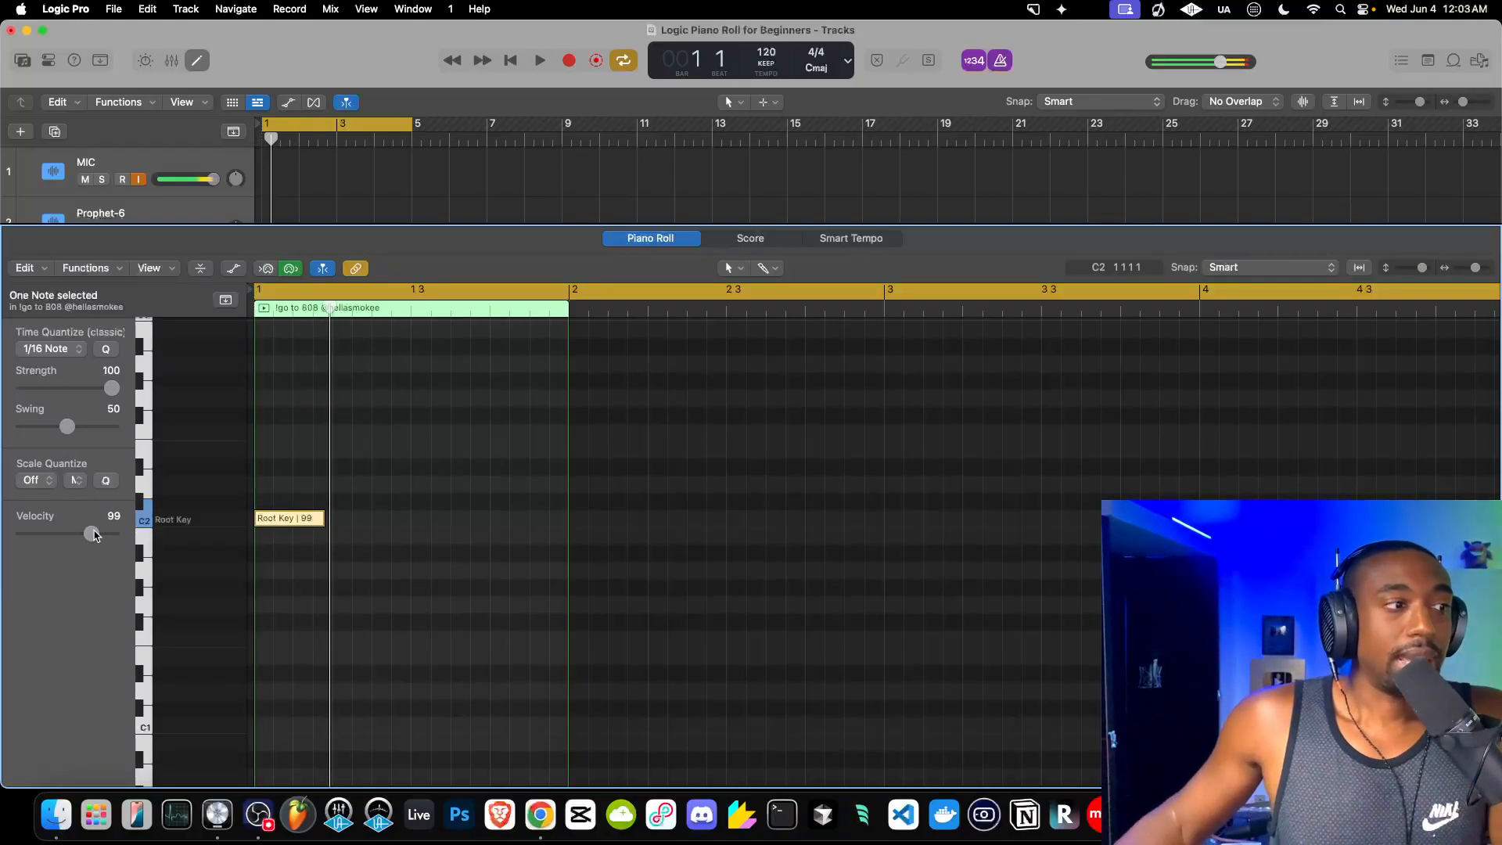
pyautogui.press('Return')
pyautogui.press('space')
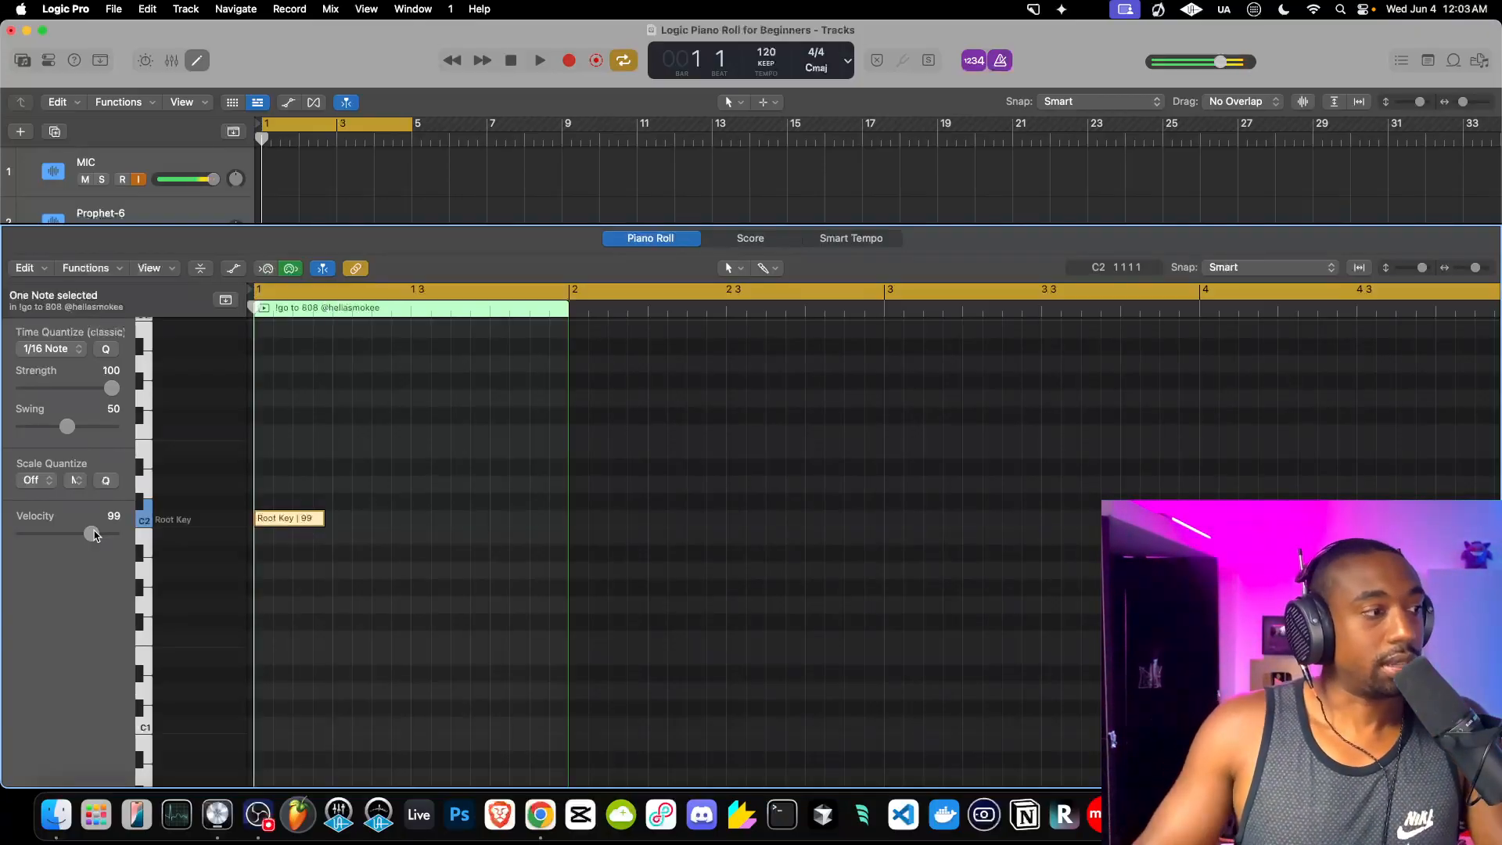
# Set the 808 root note's velocity to 121 and play it back from the start.
pyautogui.moveTo(94, 535); pyautogui.dragTo(109, 537)
pyautogui.press('space')
pyautogui.press('Return')
pyautogui.press('space')
pyautogui.press('Return')
pyautogui.press('space')
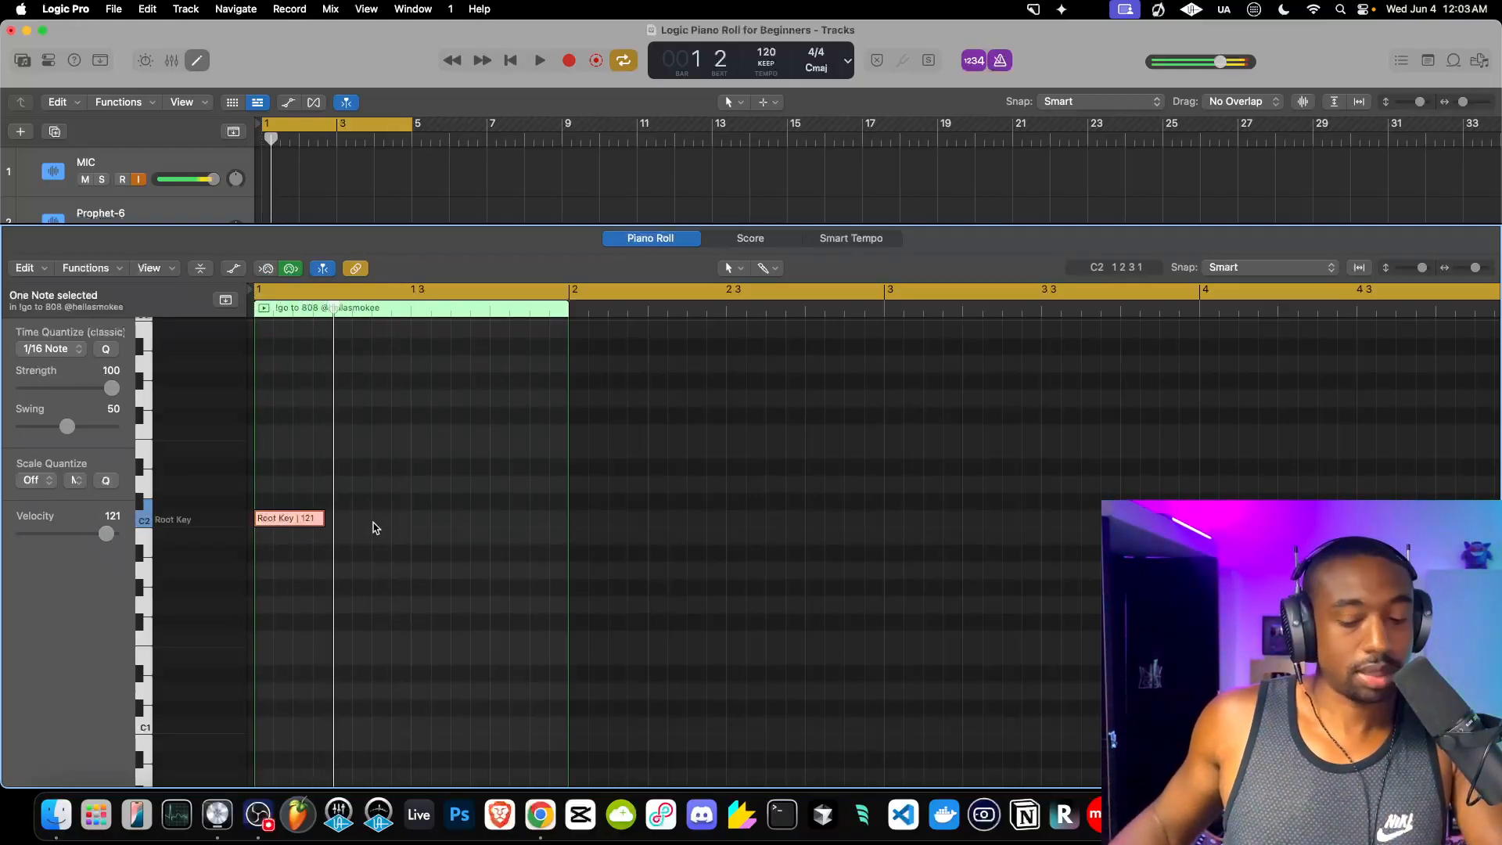
# Add a short C2 note at 1 2 3 and another from beat 4 to the region's end, and play the pattern.
pyautogui.click(374, 527)
pyautogui.moveTo(391, 523); pyautogui.dragTo(425, 525)
pyautogui.press('space')
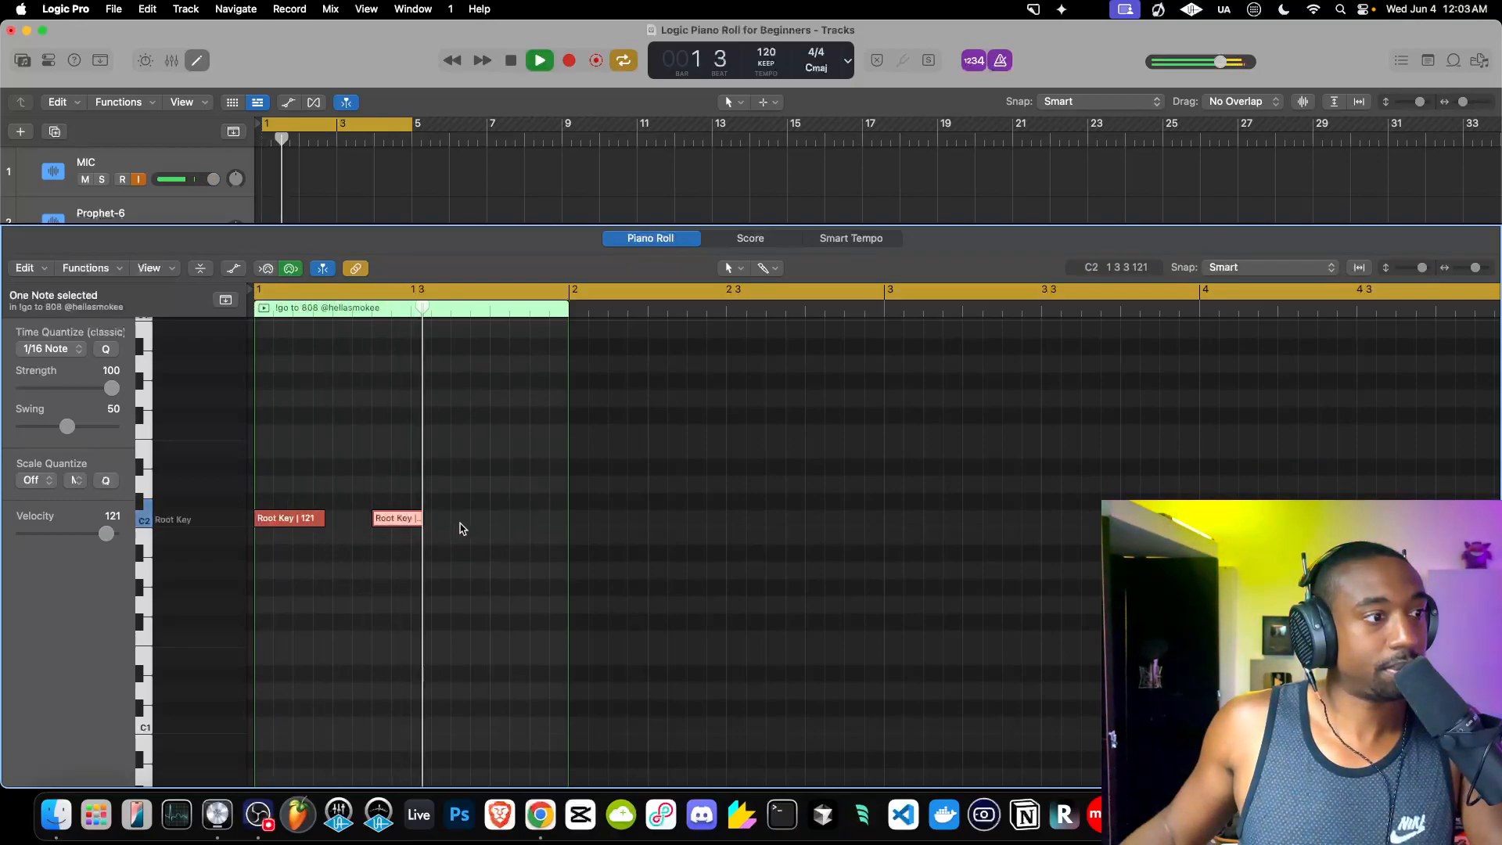
pyautogui.click(499, 527)
pyautogui.press('space')
pyautogui.moveTo(511, 523); pyautogui.dragTo(569, 524)
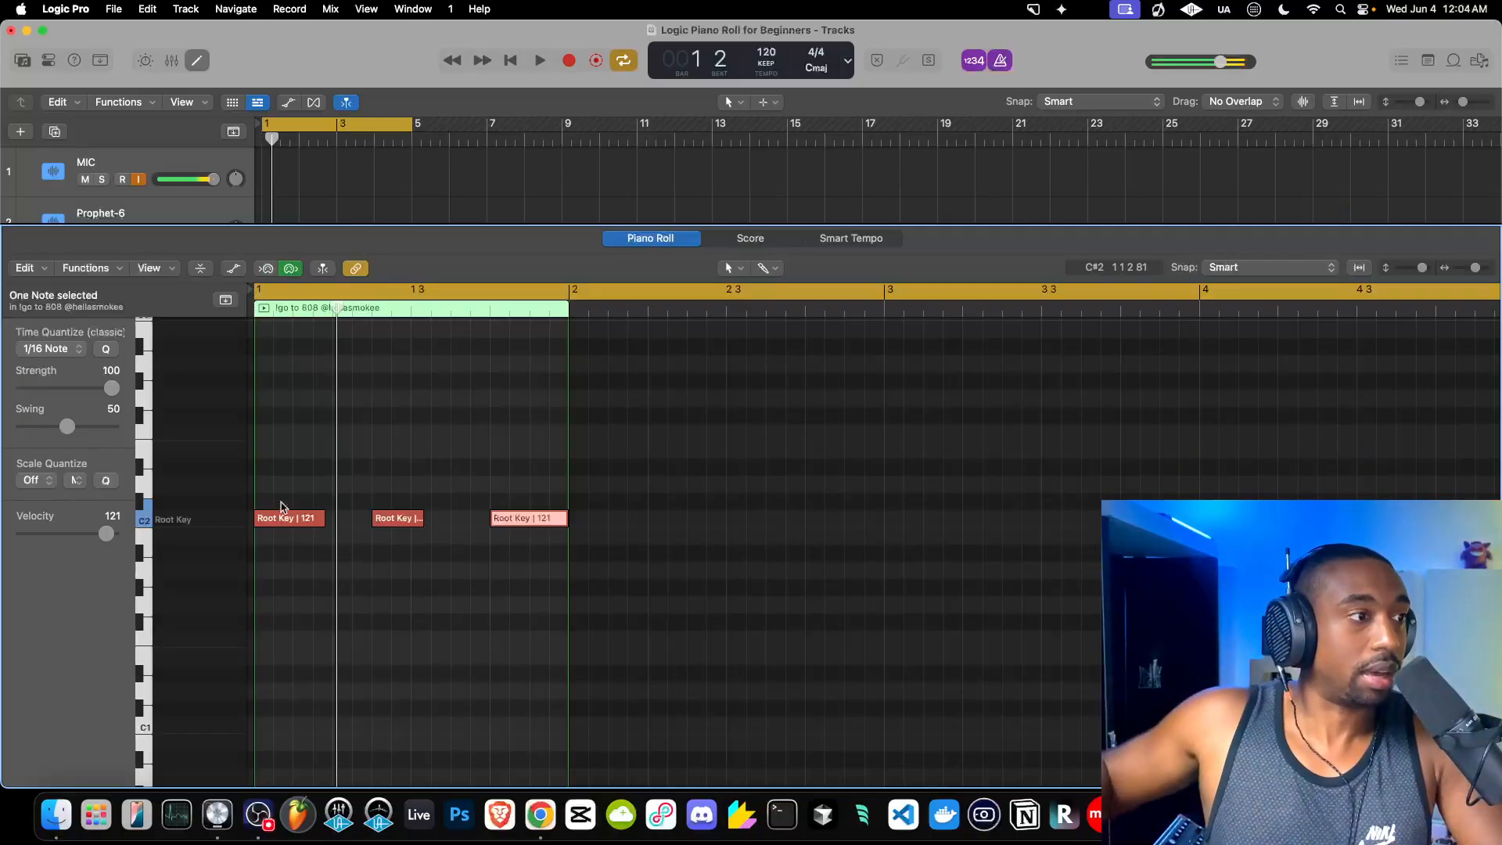
pyautogui.press('Return')
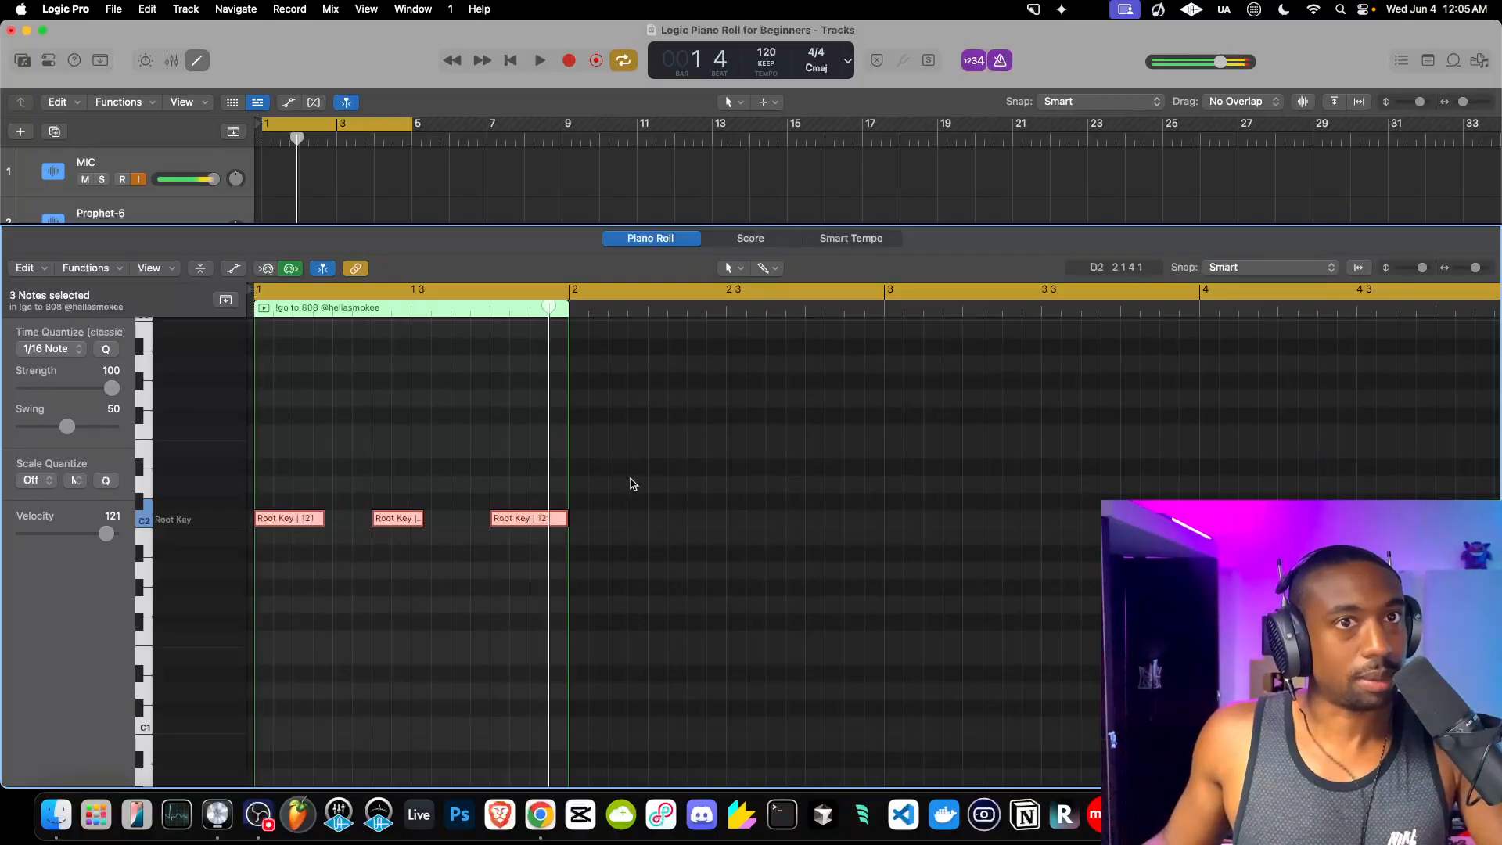
# Select all three 808 notes and lengthen each of them by about half a beat.
pyautogui.moveTo(633, 480); pyautogui.dragTo(265, 550)
pyautogui.hotkey('alt', 'shift', 'Right')
pyautogui.hotkey('alt', 'shift', 'Right')
pyautogui.hotkey('alt', 'shift', 'Right')
pyautogui.hotkey('alt', 'shift', 'Right')
pyautogui.hotkey('alt', 'shift', 'Right')
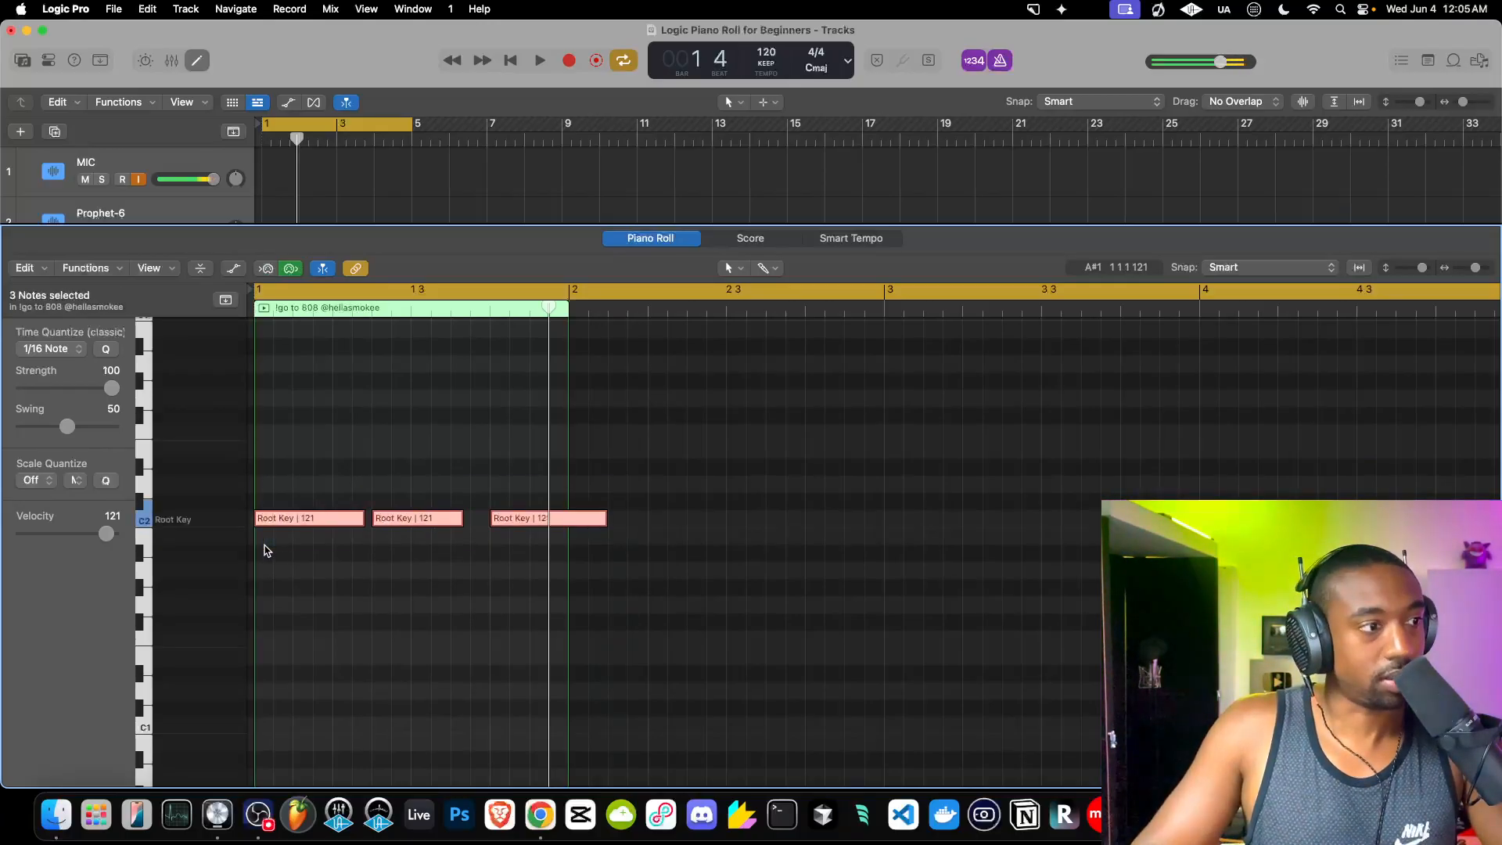
# Trim the overlapping 808 root notes so each one ends where the following note begins.
pyautogui.click(332, 554)
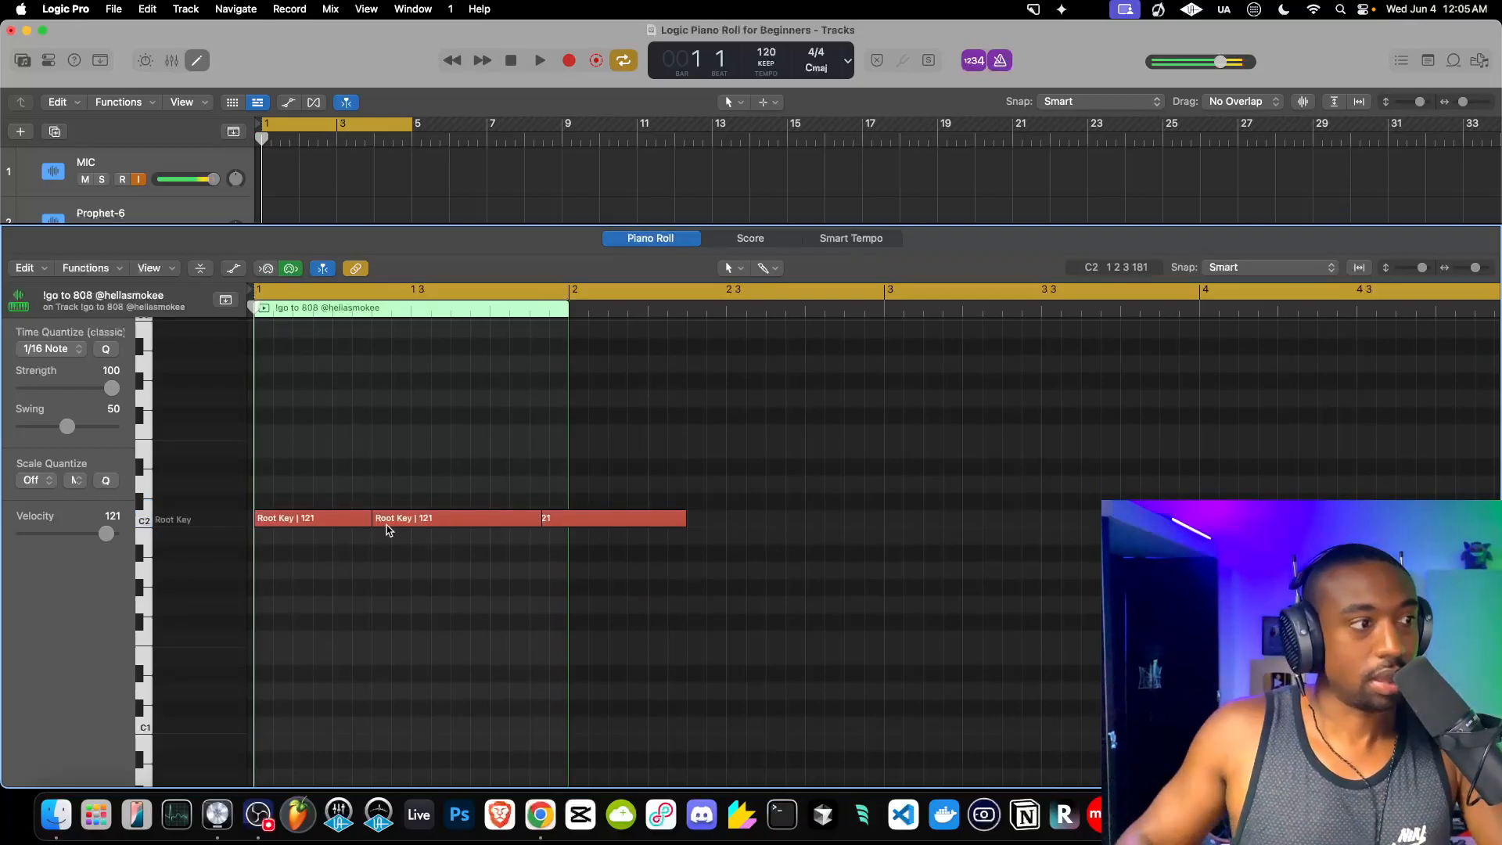
pyautogui.click(495, 523)
pyautogui.moveTo(536, 514)
pyautogui.mouseDown()
pyautogui.moveTo(479, 520)
pyautogui.moveTo(534, 525)
pyautogui.mouseUp()
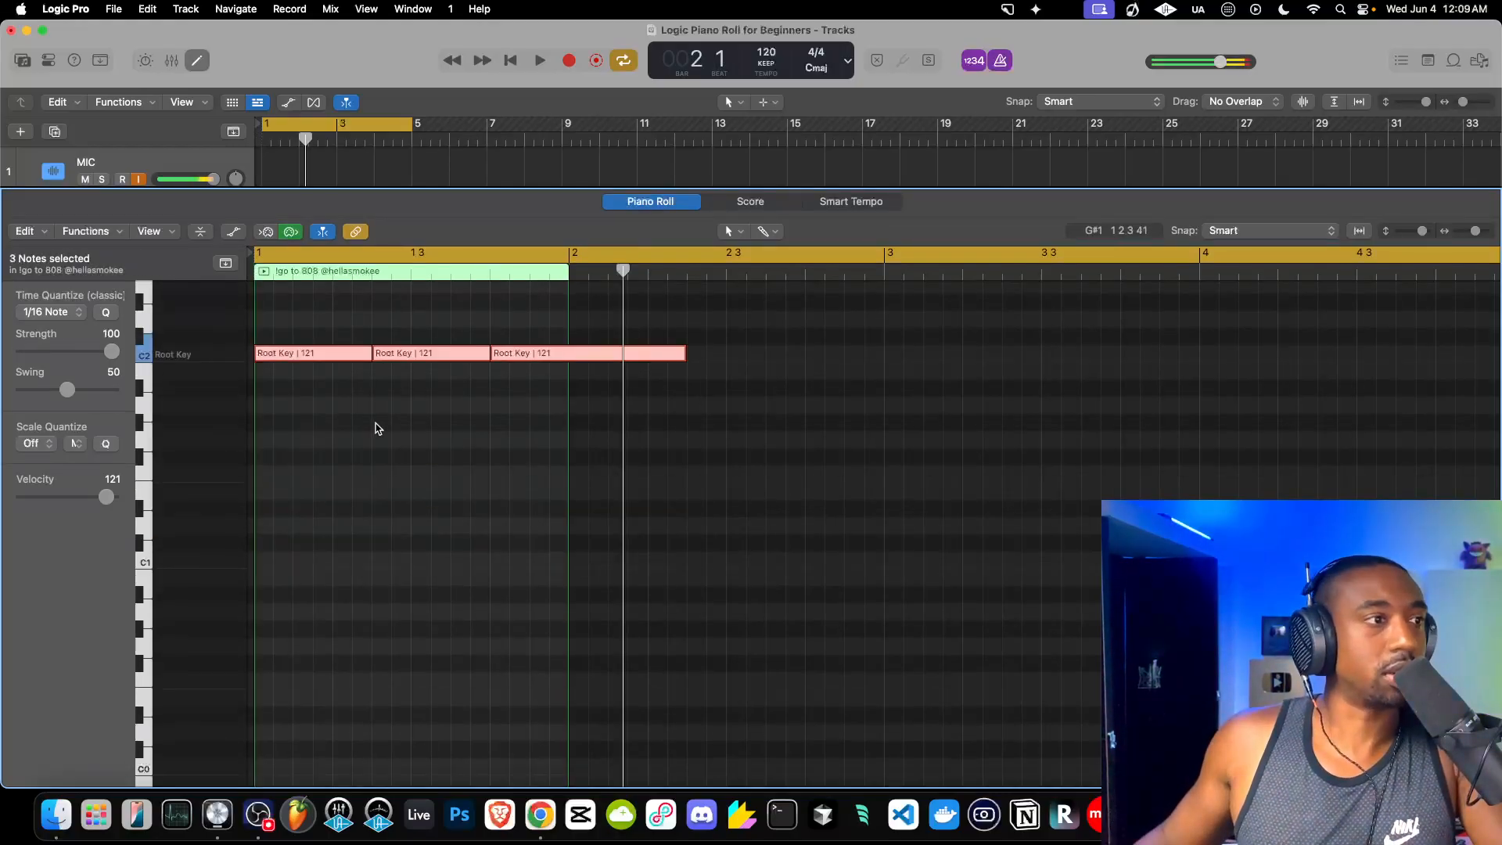
# Extend the 808 region's end well past bar 4 in the Piano Roll.
pyautogui.click(375, 424)
pyautogui.scroll(4, 493, 341)
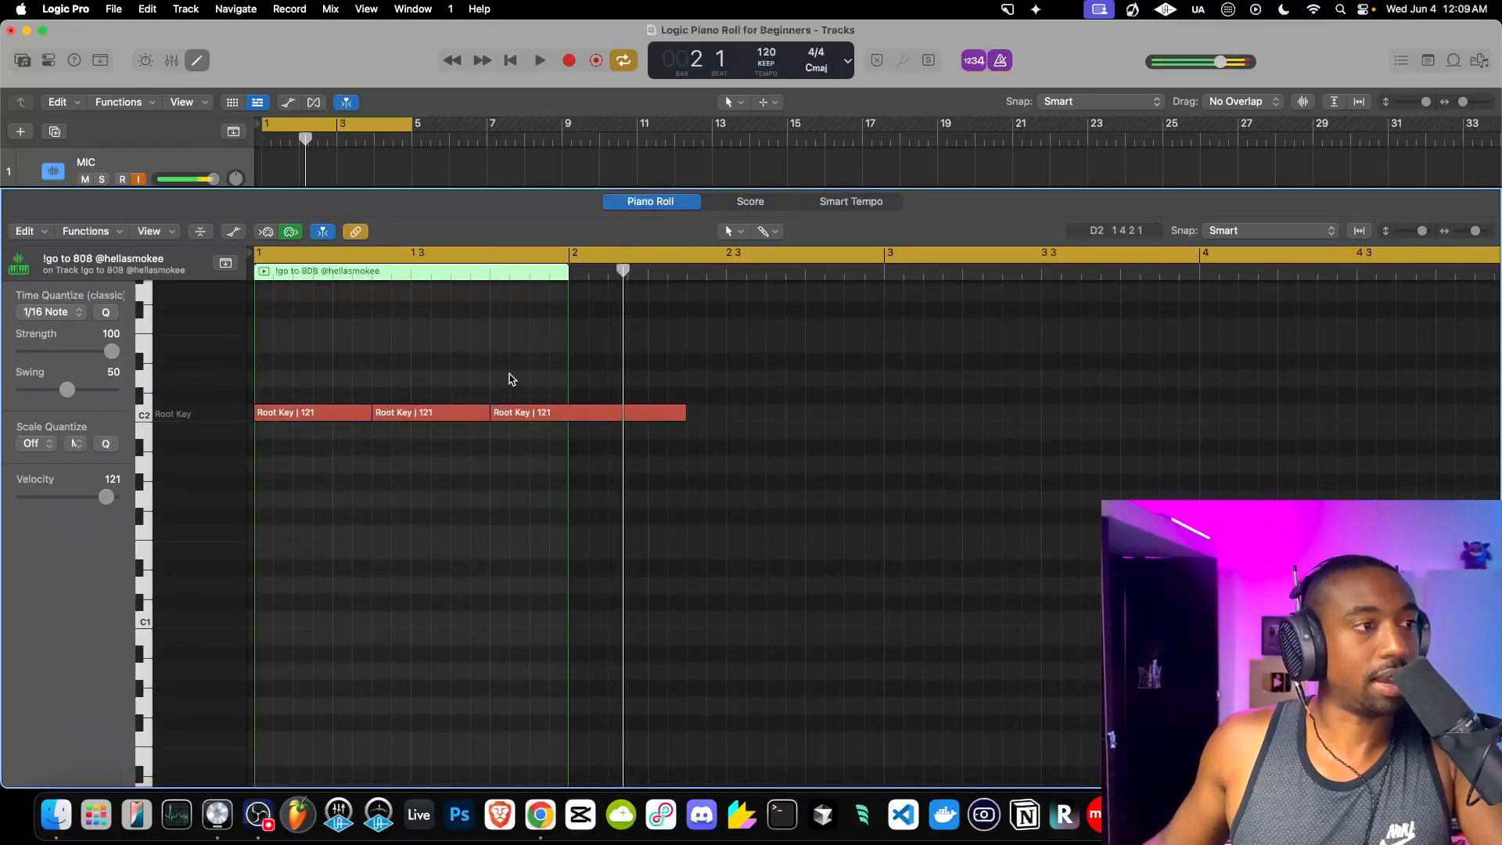
pyautogui.scroll(1, 548, 375)
pyautogui.moveTo(568, 375); pyautogui.dragTo(554, 428)
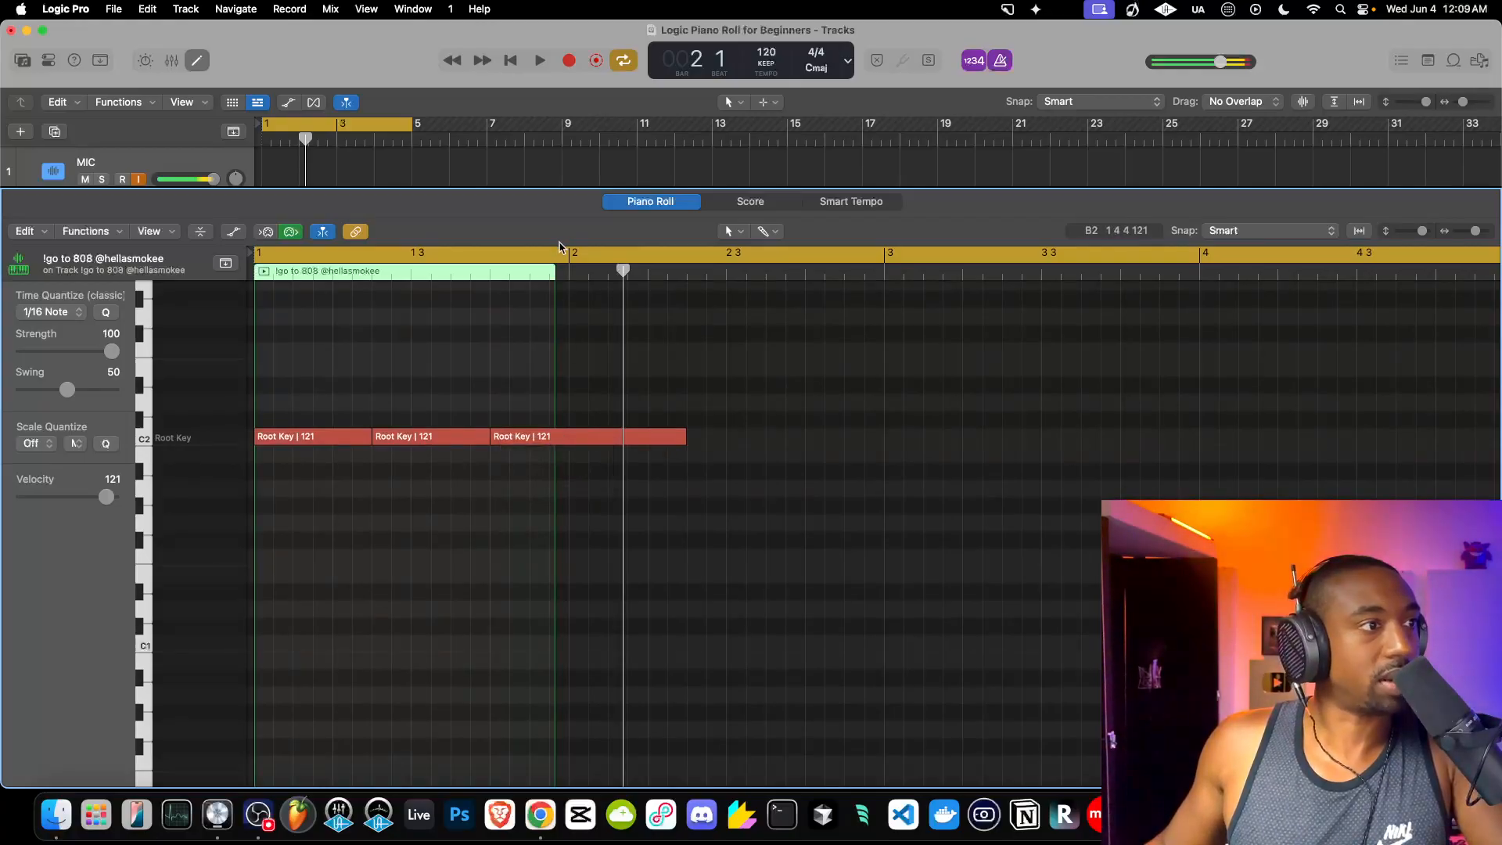
pyautogui.moveTo(555, 282); pyautogui.dragTo(1308, 322)
# Select the three 808 notes, clear the selection, and play the pattern from the start.
pyautogui.moveTo(751, 404); pyautogui.dragTo(345, 468)
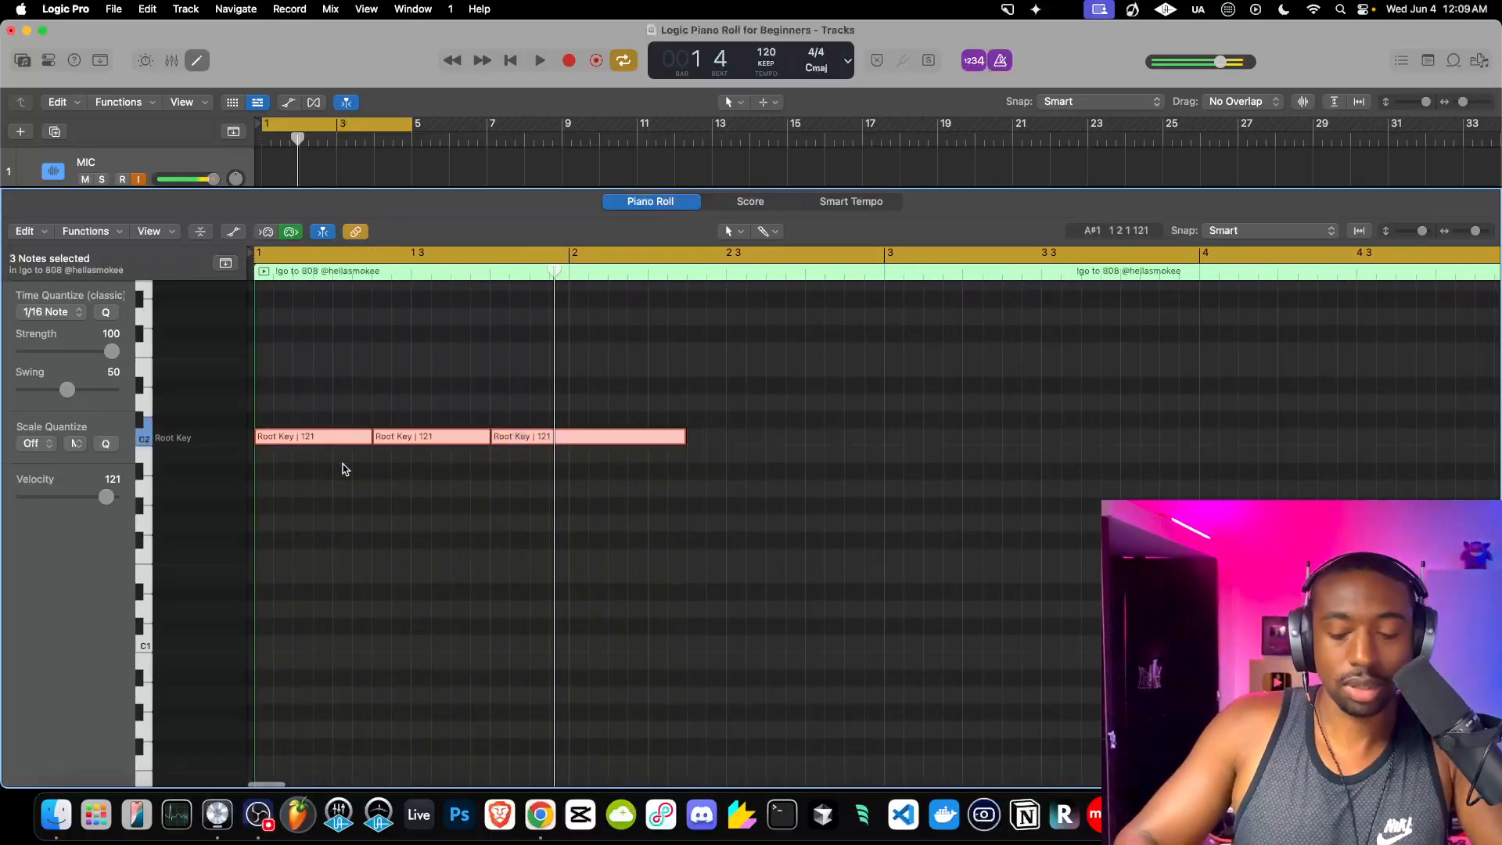
pyautogui.press('Return')
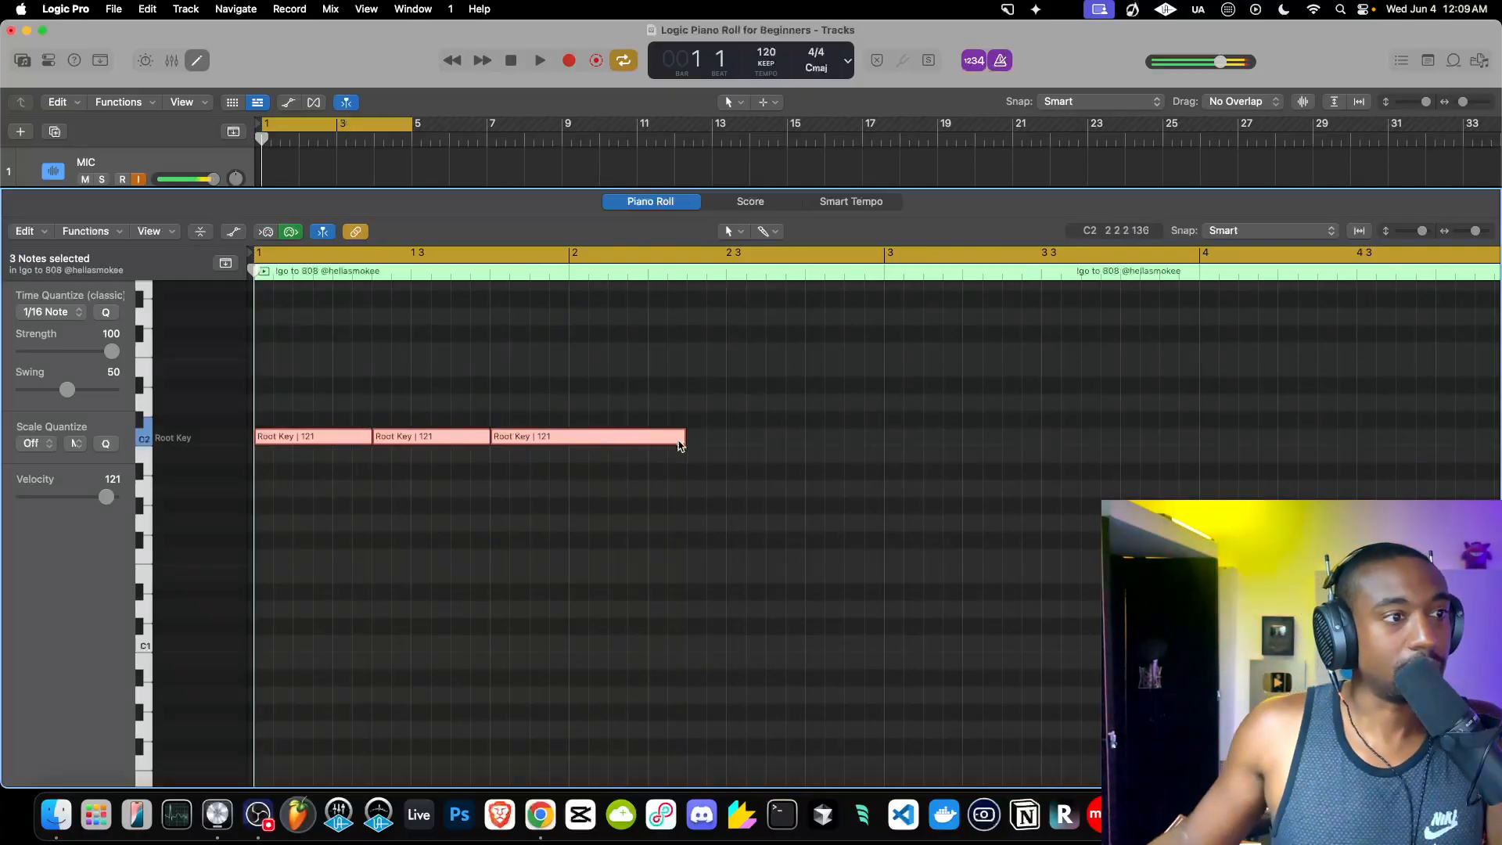
pyautogui.click(575, 382)
pyautogui.press('space')
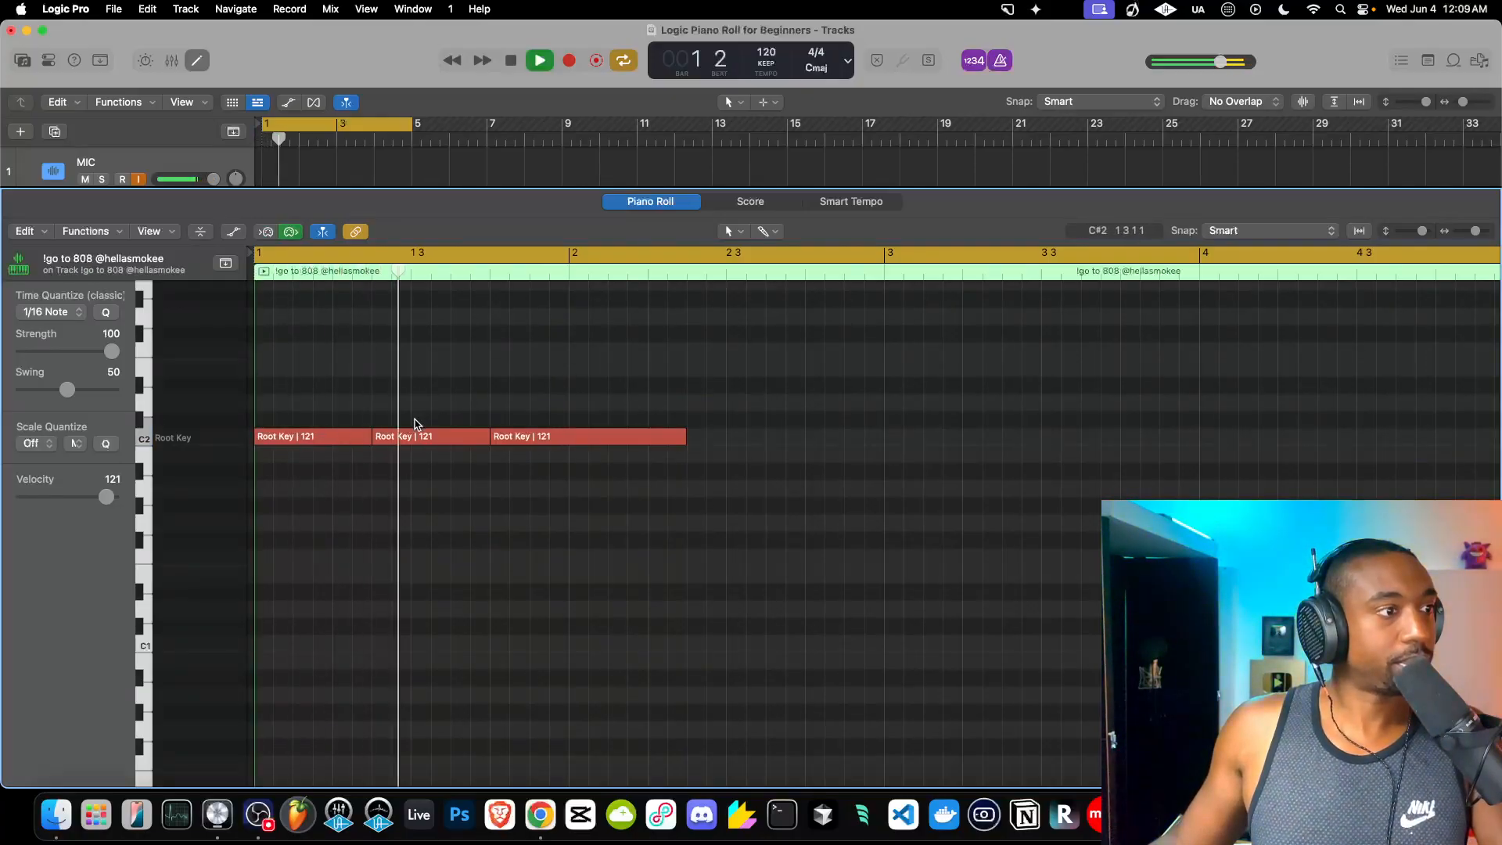
pyautogui.press('space')
# Lengthen the middle 808 note, raise it to C#2, then use the Scissors Tool to cut off and delete its part past beat 4.
pyautogui.click(447, 435)
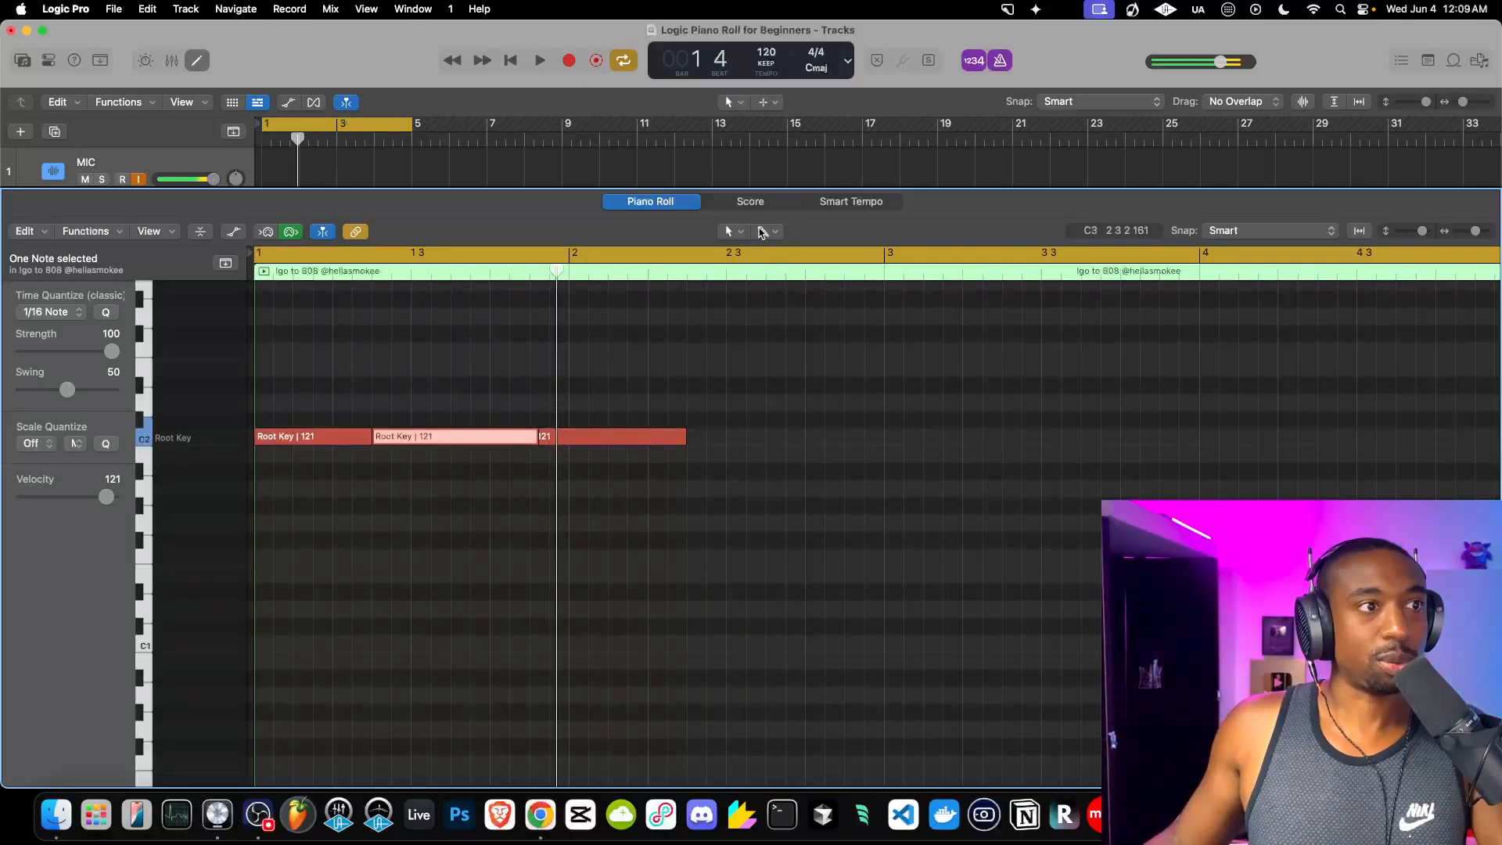
pyautogui.click(761, 232)
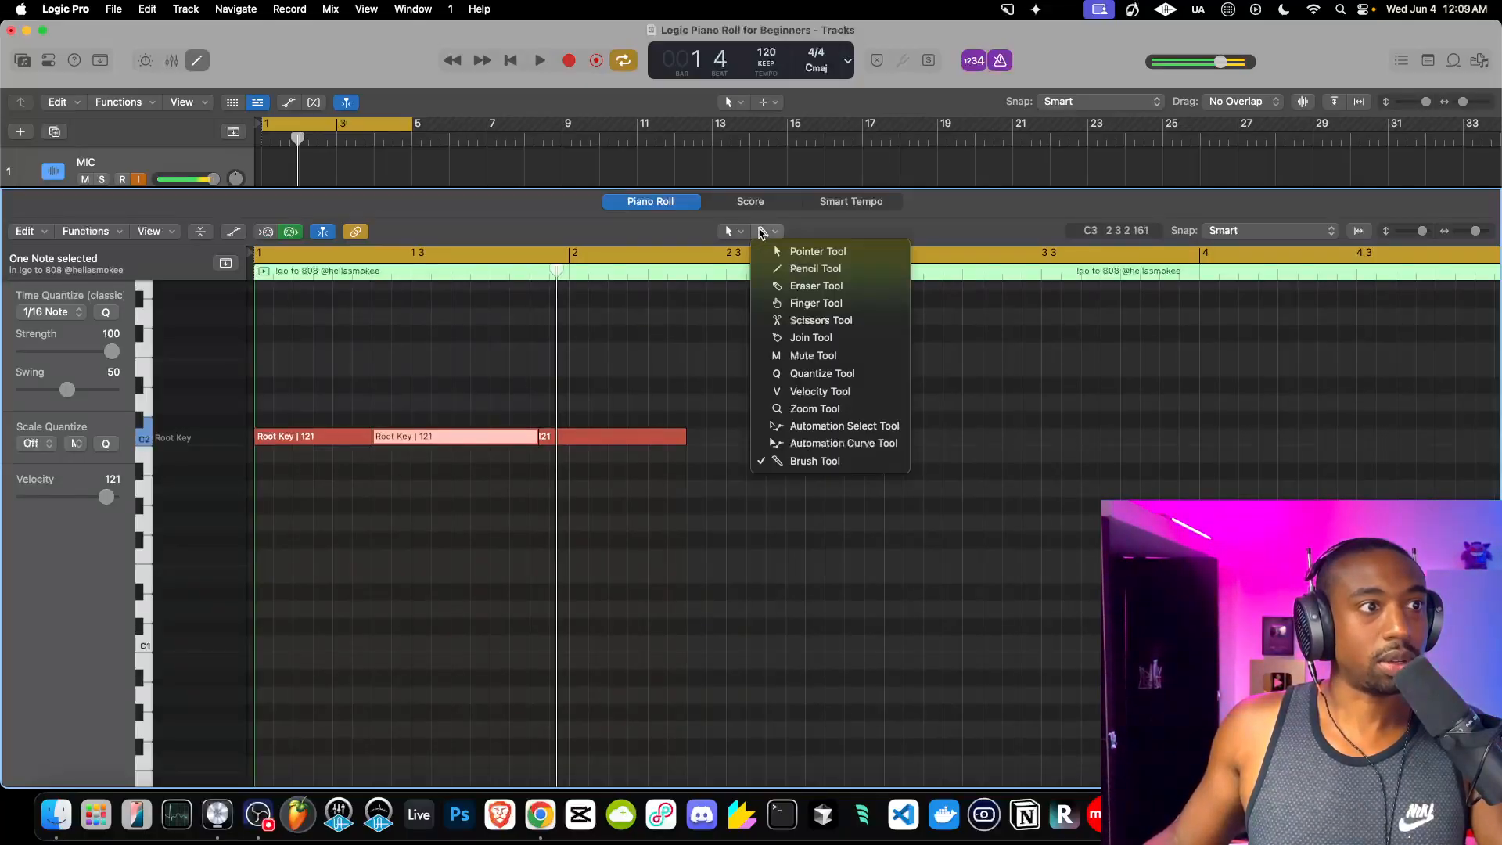
pyautogui.click(812, 322)
pyautogui.moveTo(514, 441); pyautogui.dragTo(502, 436)
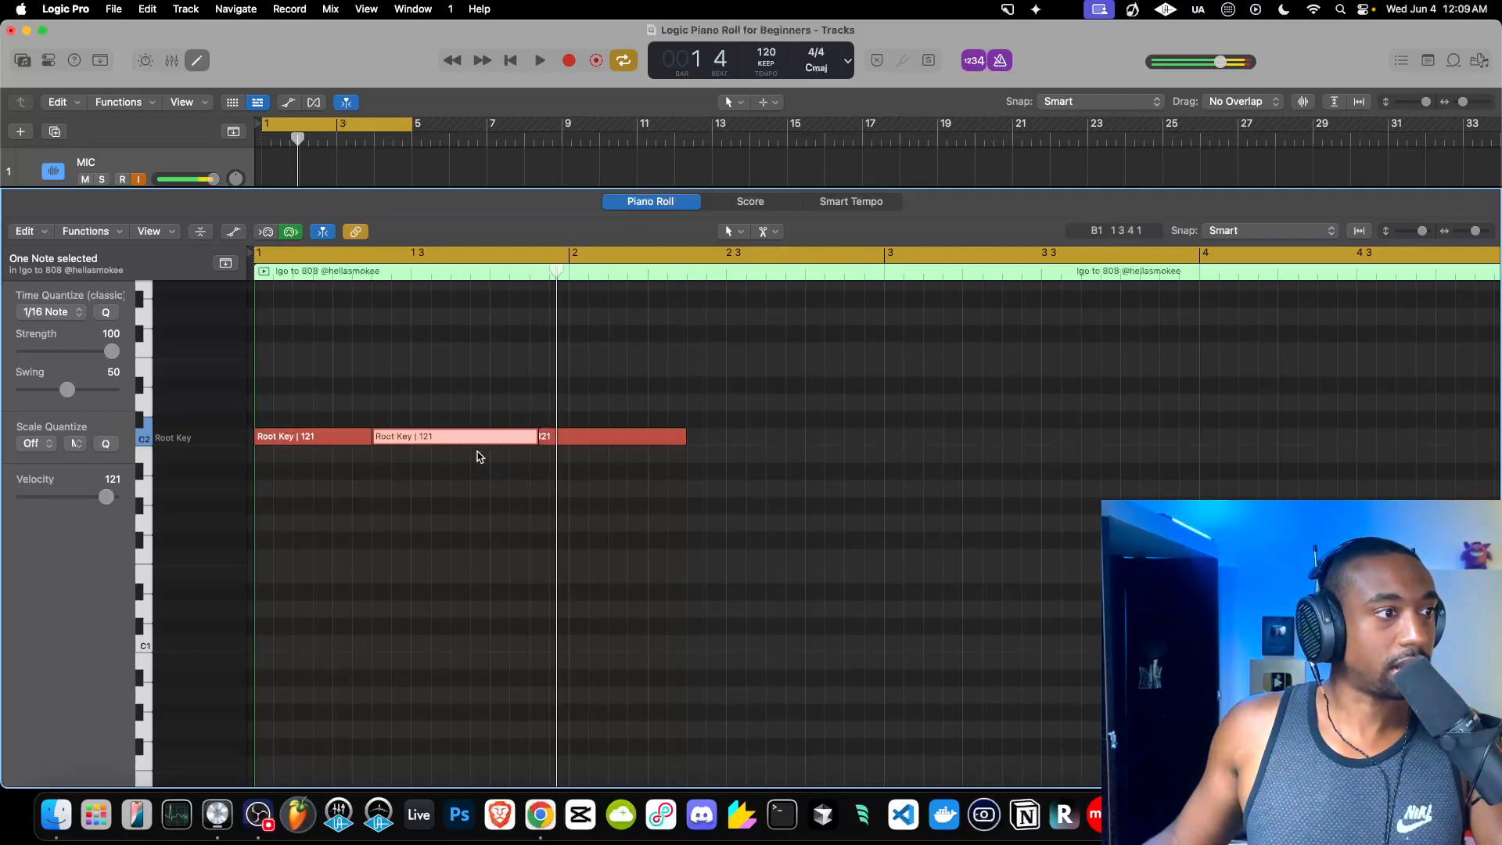
pyautogui.hotkey('alt', 'Up')
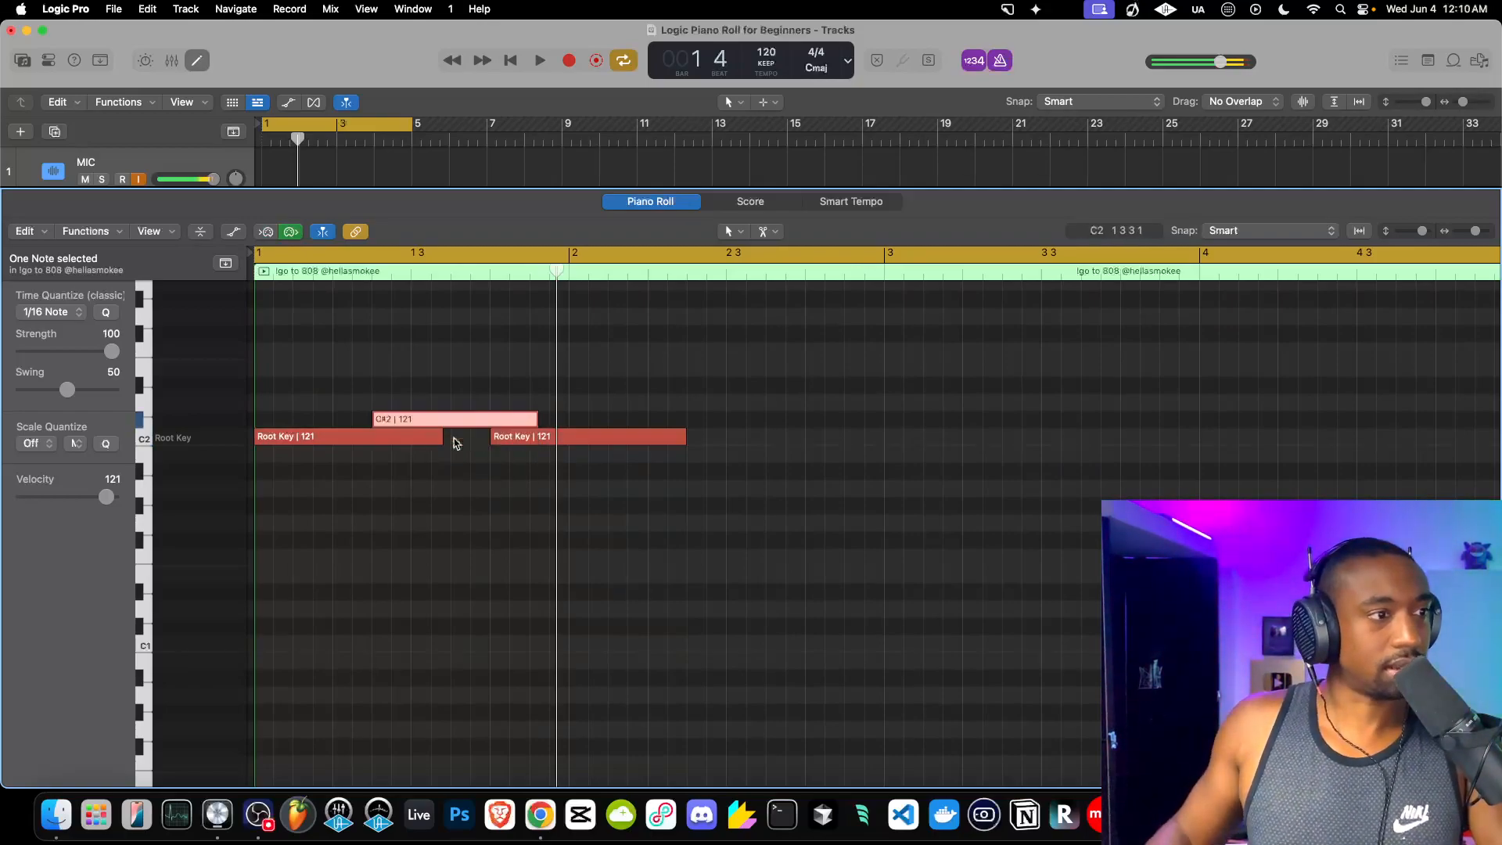
pyautogui.click(492, 422)
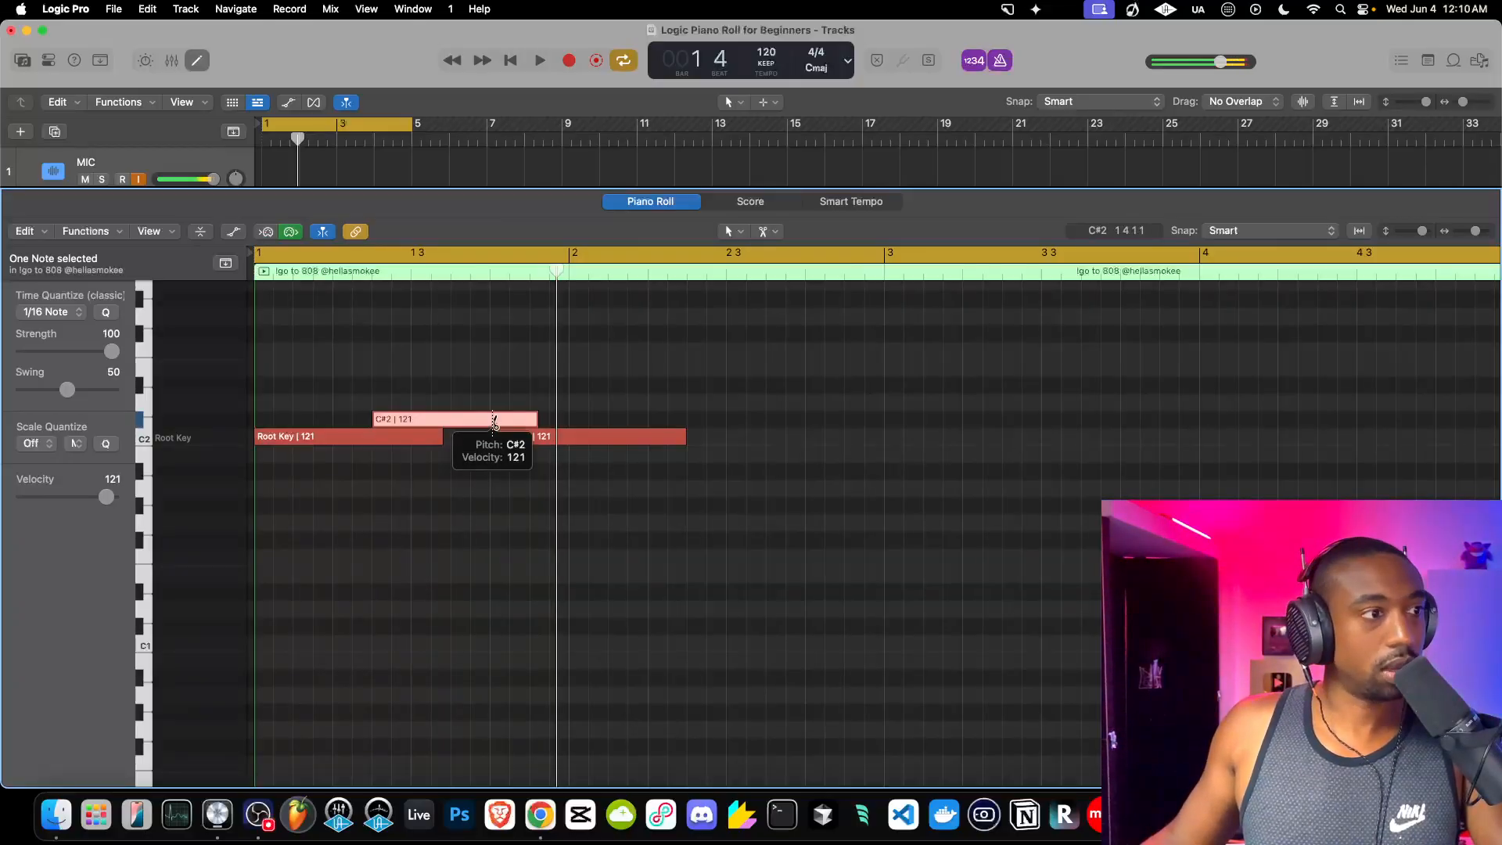
pyautogui.press('Delete')
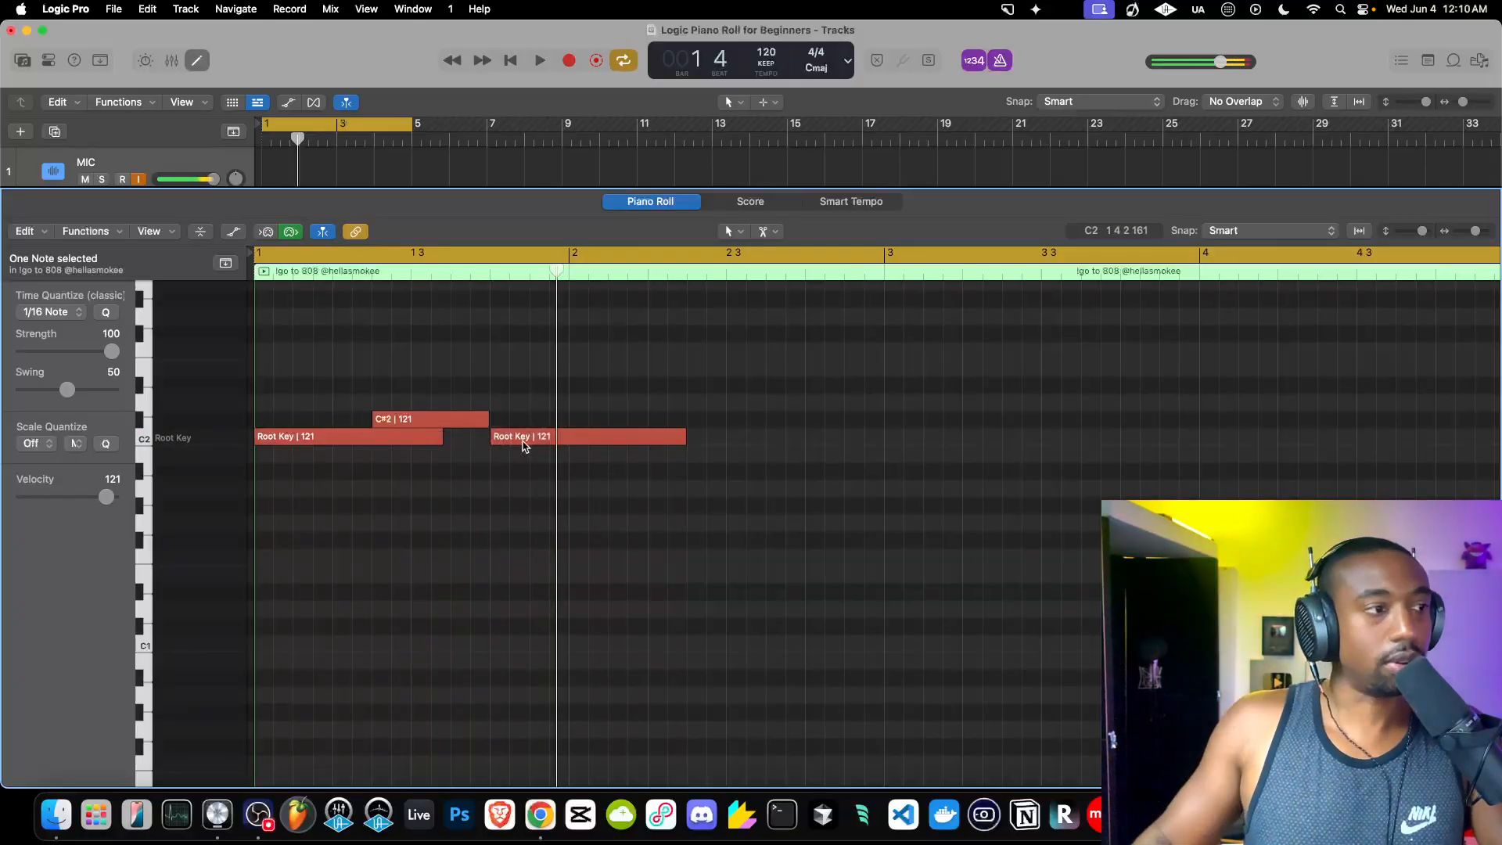
# Cut the first 808 note where the middle note starts, delete the leftover piece, and return the middle note to C2.
pyautogui.click(369, 435)
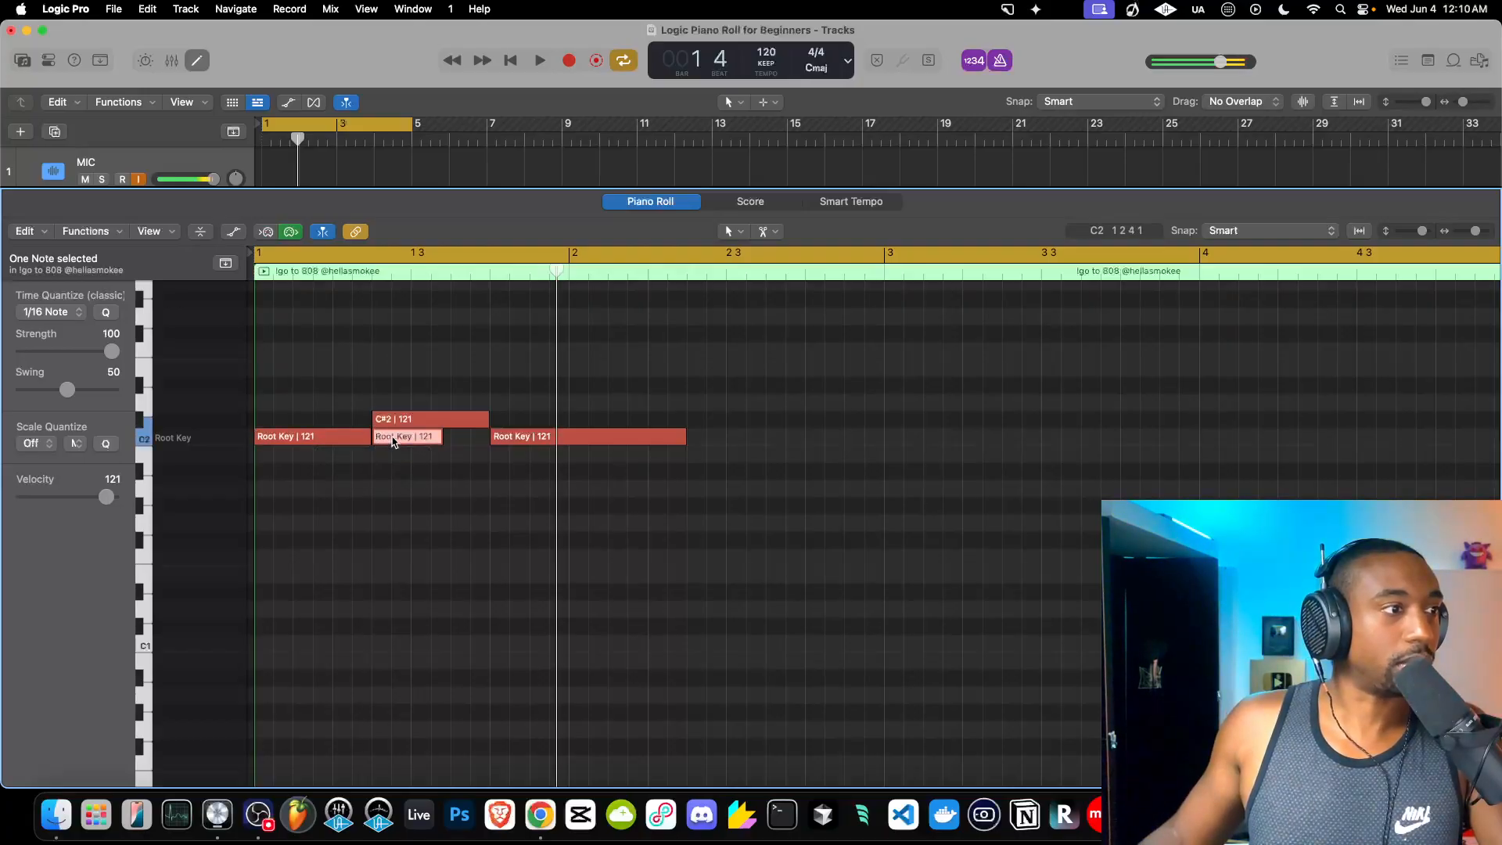
pyautogui.moveTo(392, 440); pyautogui.dragTo(393, 429)
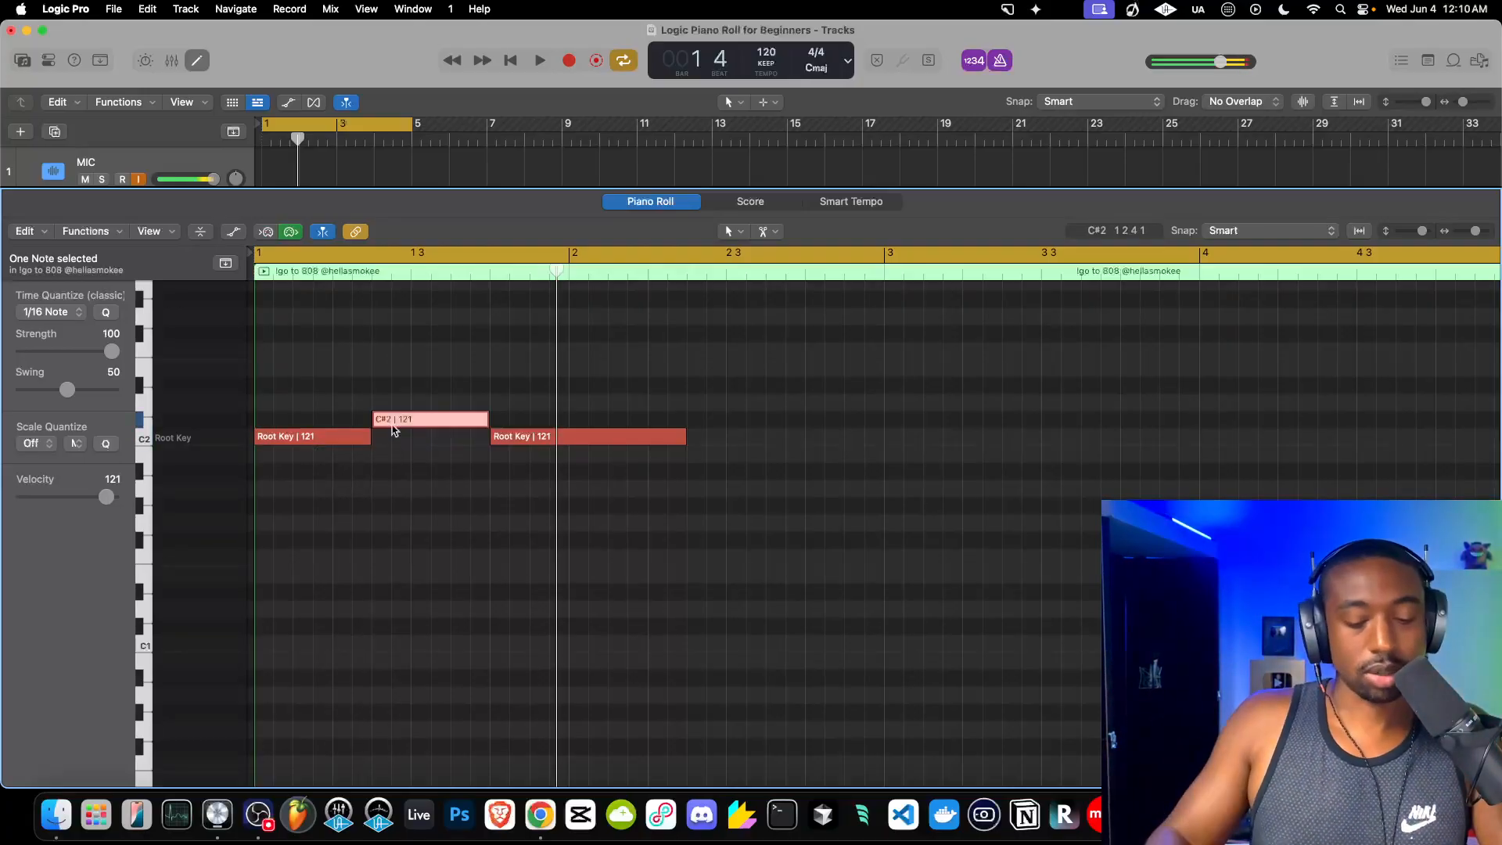
pyautogui.press('super+z')
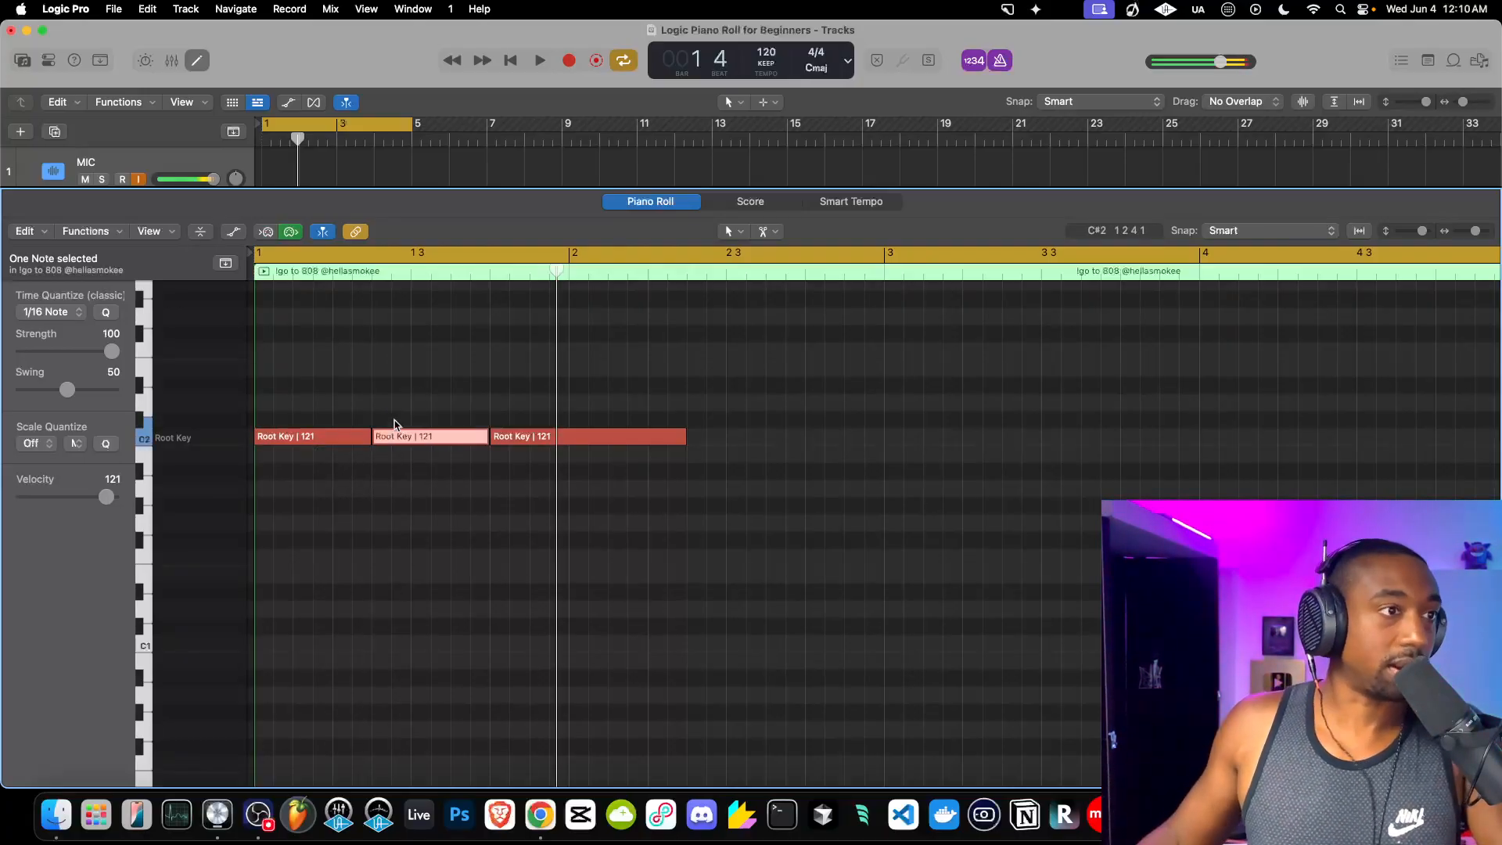
# Set the secondary tool to the Pencil Tool, return the playhead to bar 1, and enlarge the tracks area above the Piano Roll.
pyautogui.click(765, 232)
pyautogui.click(804, 270)
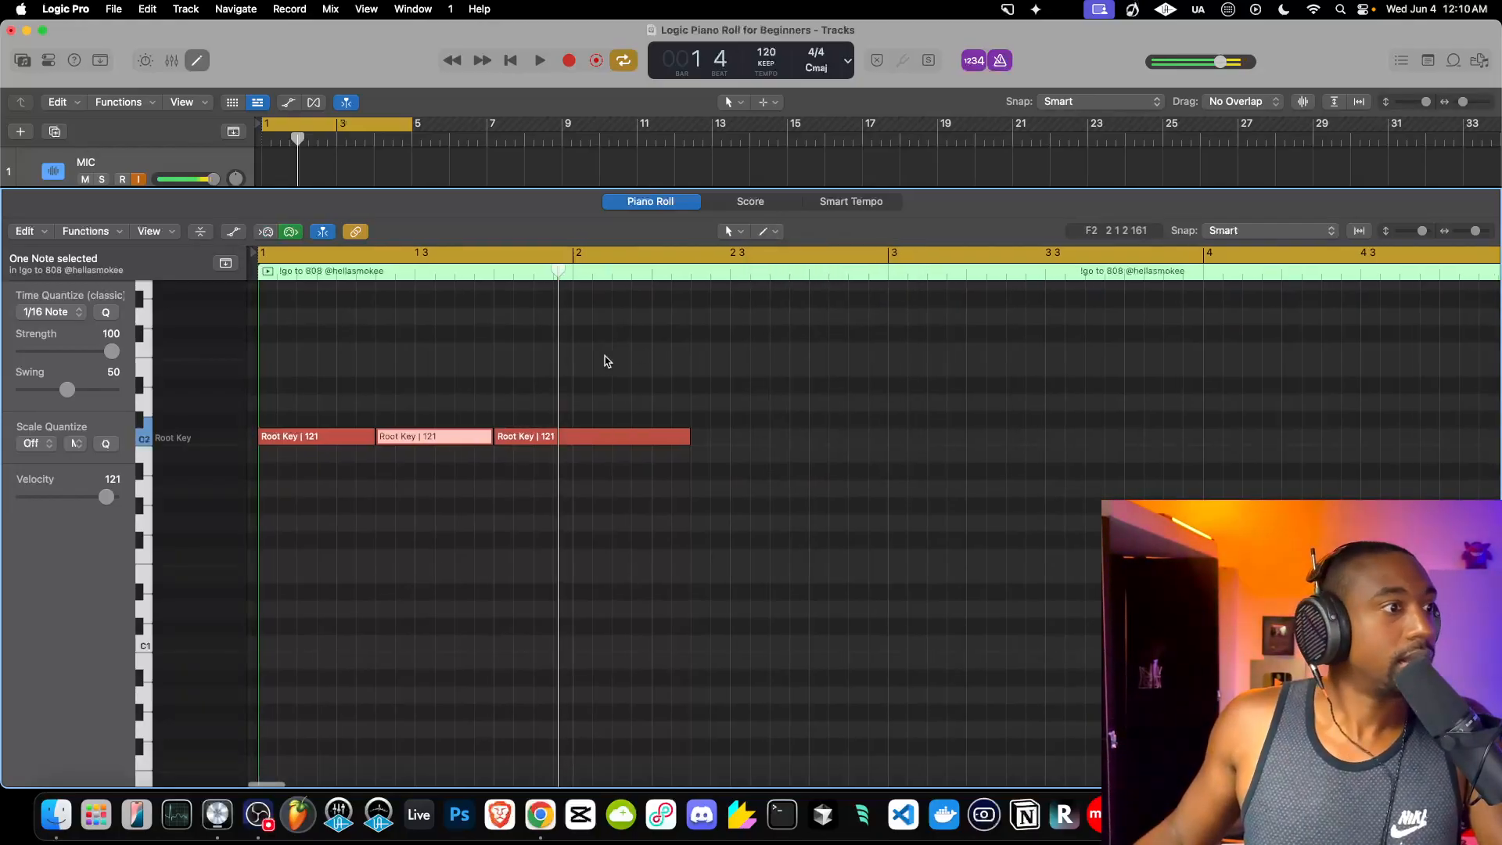
pyautogui.press('Return')
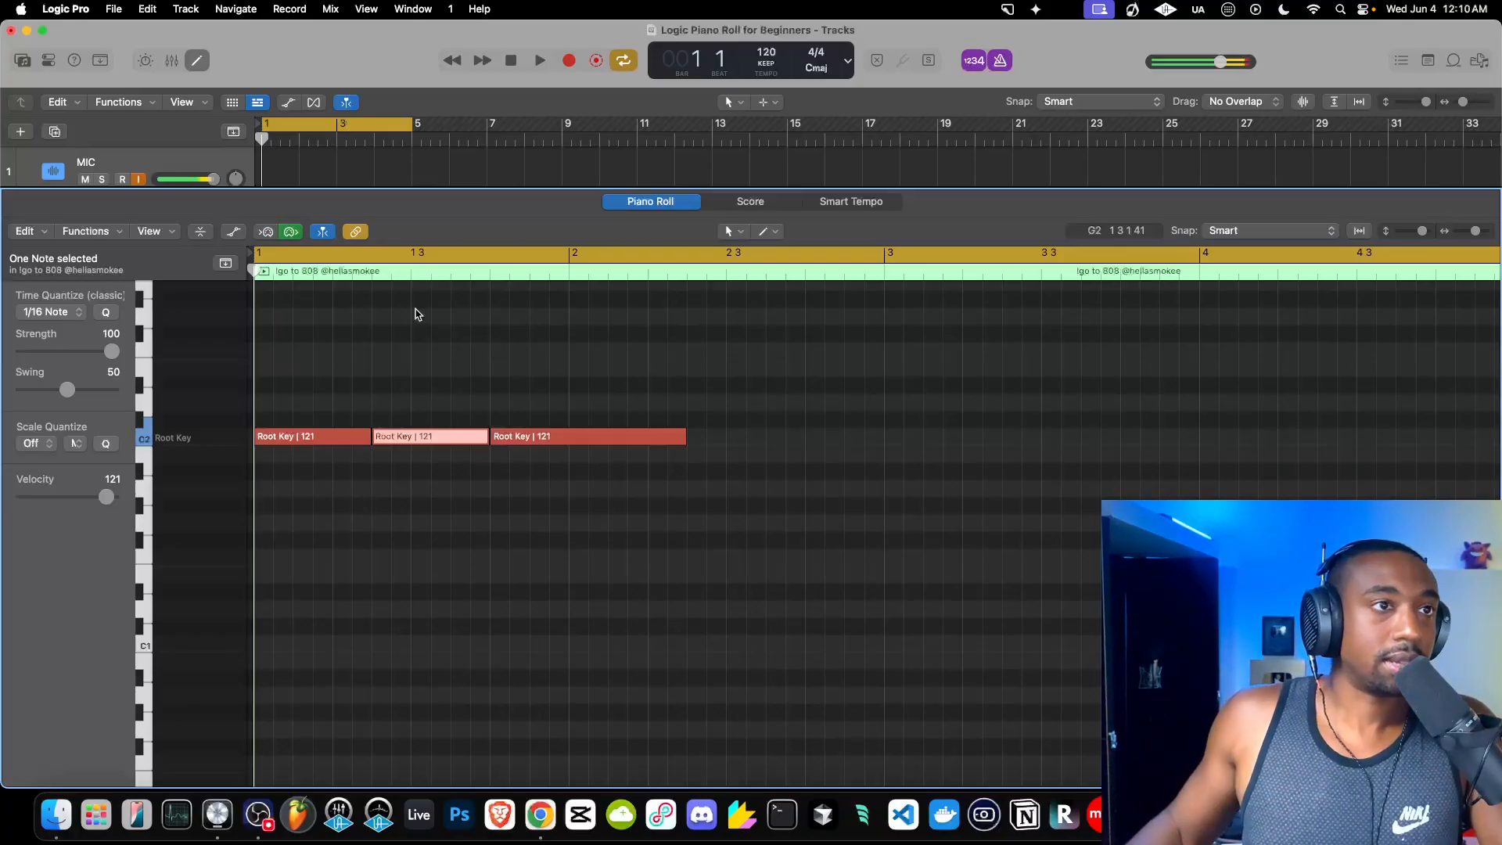
pyautogui.moveTo(665, 185); pyautogui.dragTo(667, 263)
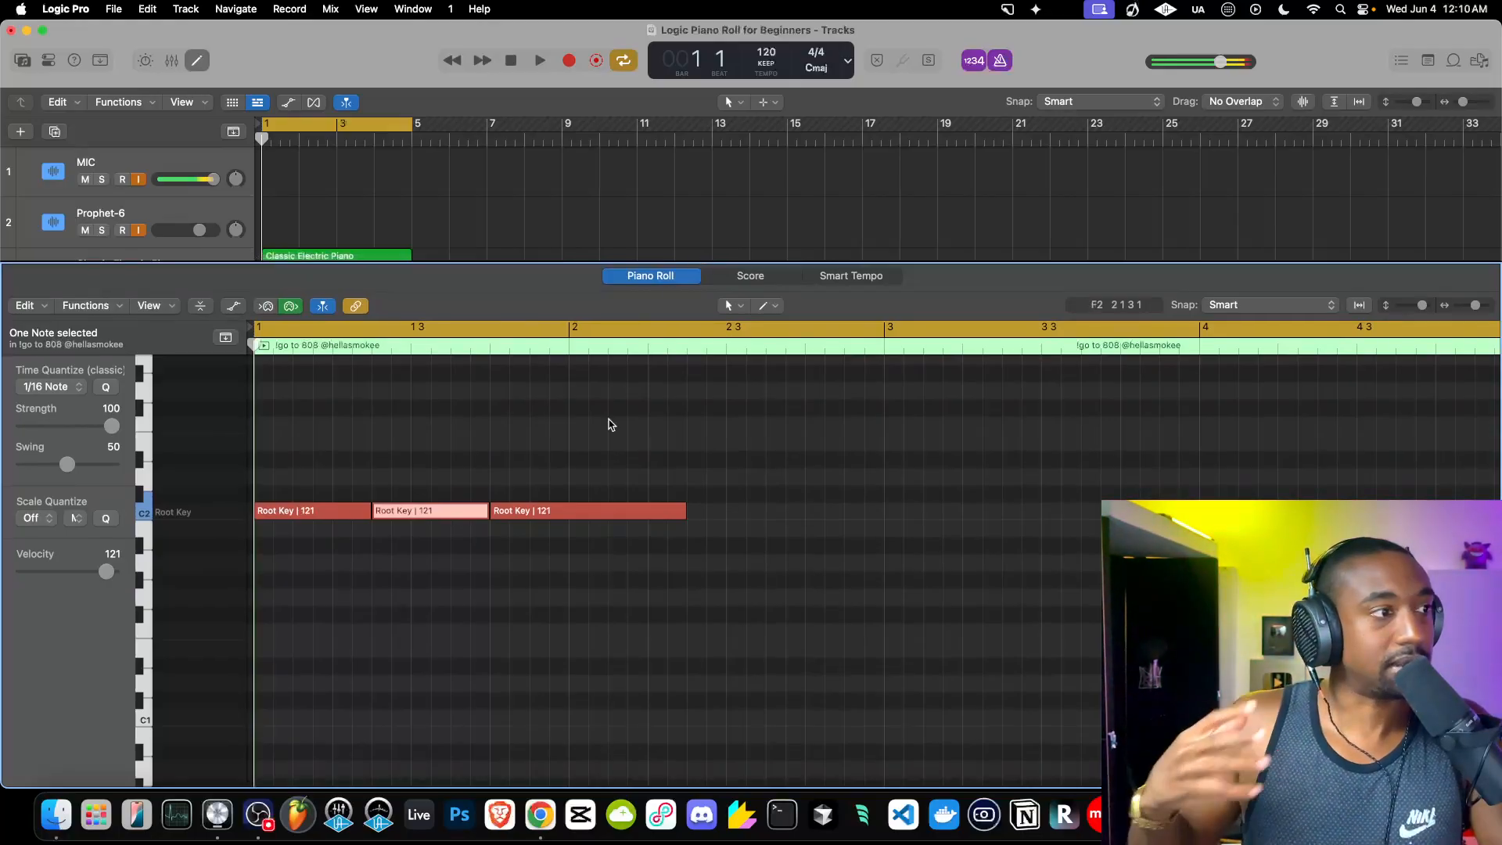
# Play the pattern and shorten the third 808 note to end just after bar 2 begins.
pyautogui.press('space')
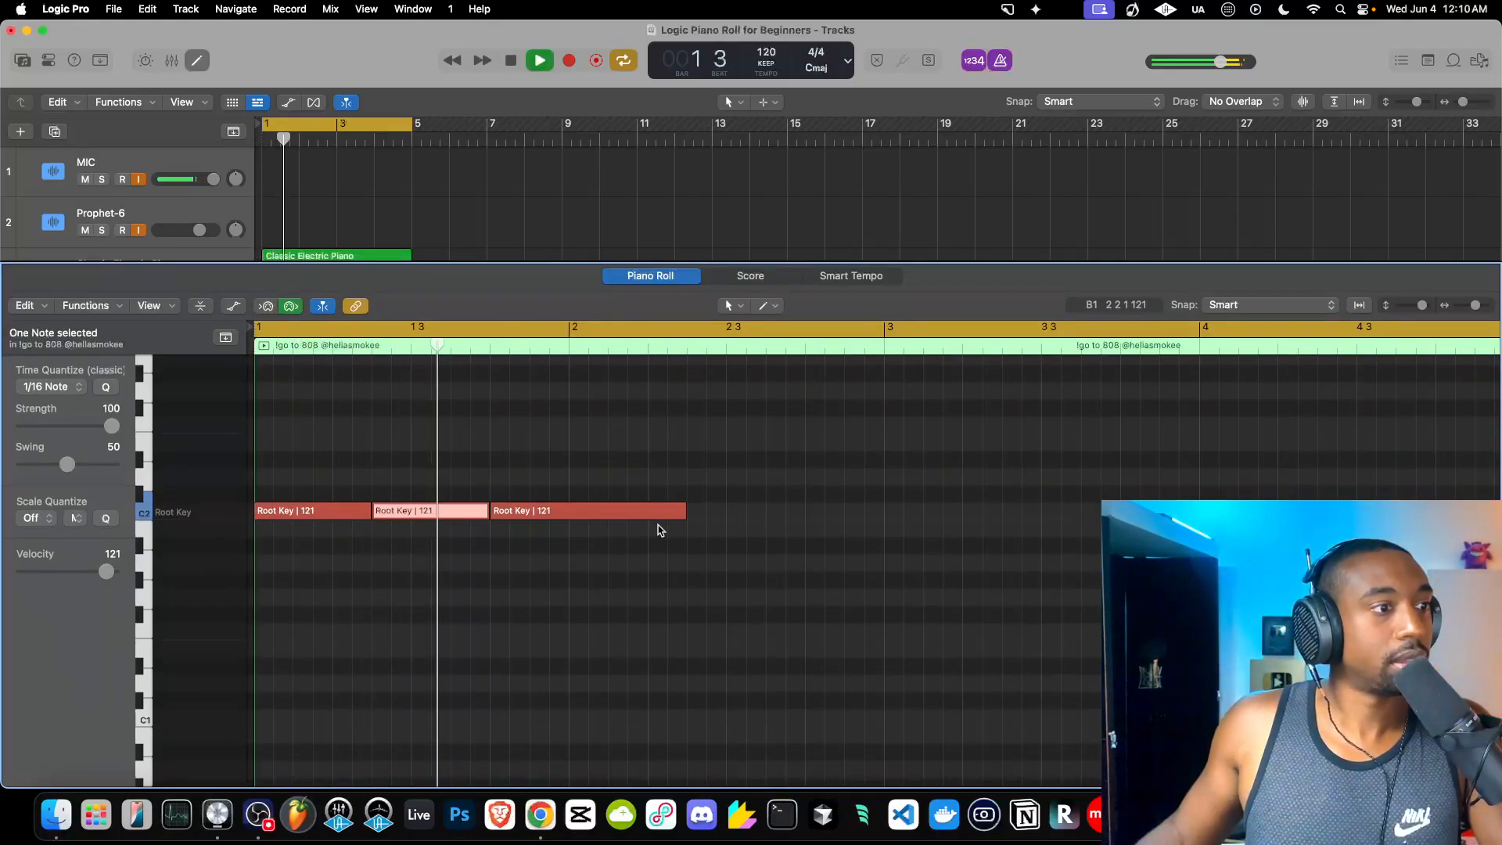
pyautogui.press('space')
pyautogui.moveTo(682, 511); pyautogui.dragTo(597, 515)
# Add two C2 notes in bar 2 of the 808 pattern, at about 2 1 4 and 2 3 2, while it plays.
pyautogui.press('space')
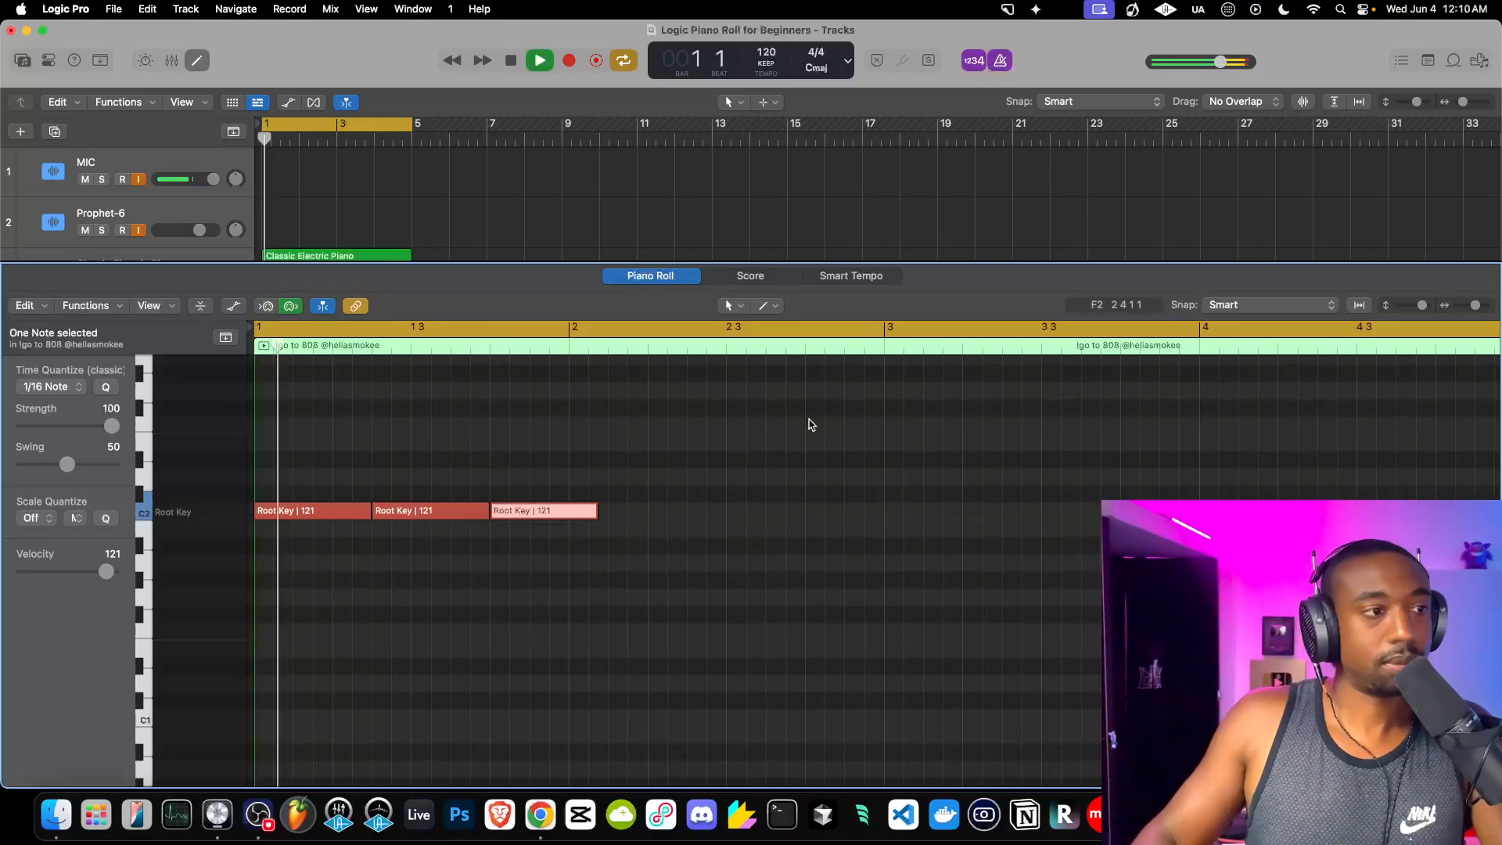
pyautogui.keyDown('super'); pyautogui.click(634, 513); pyautogui.keyUp('super')
pyautogui.keyDown('super'); pyautogui.click(753, 514); pyautogui.keyUp('super')
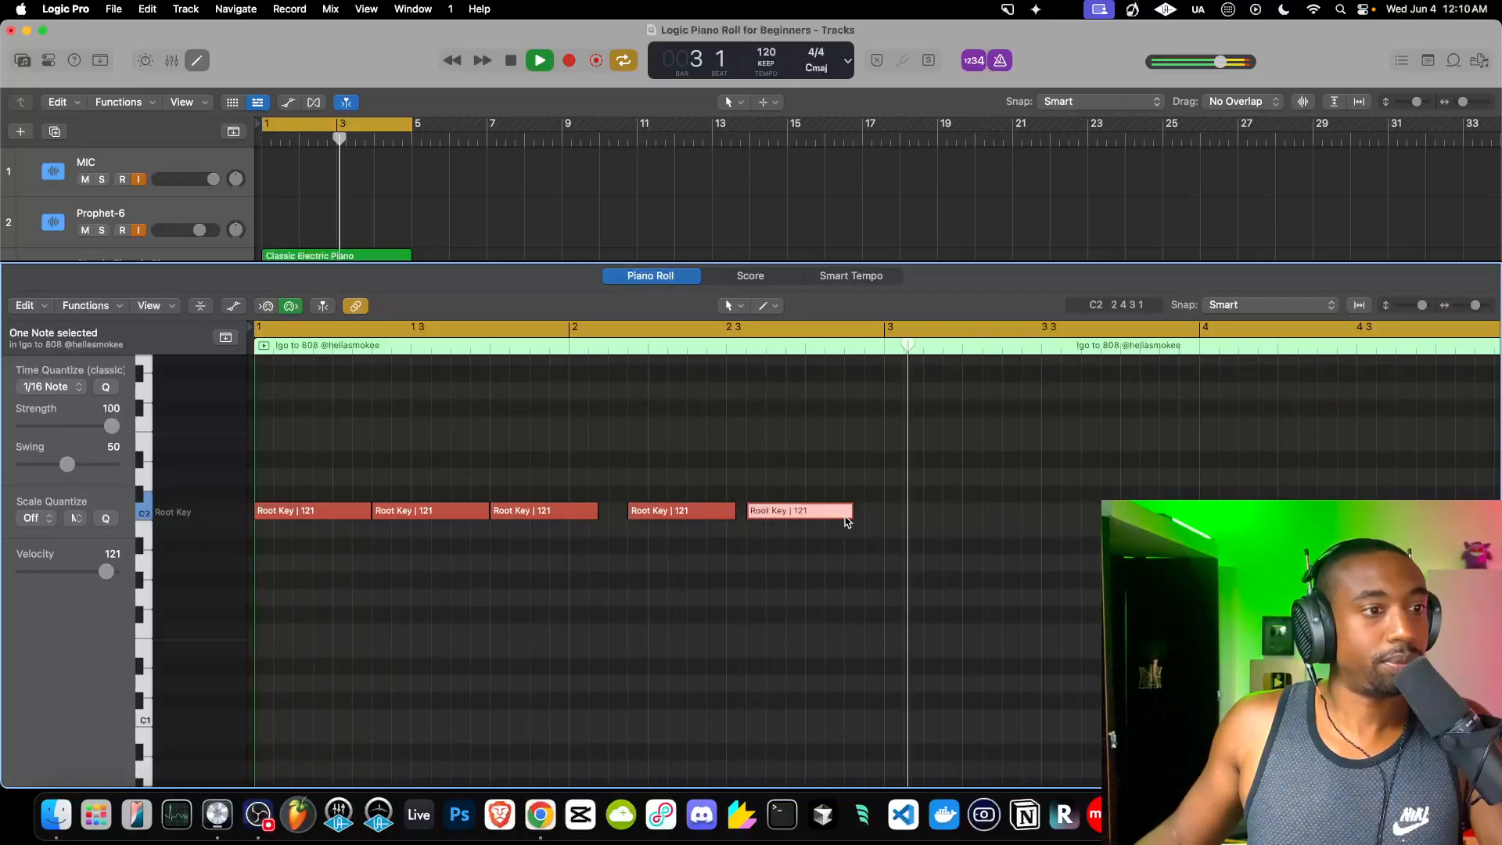
pyautogui.press('space')
# Play the pattern and shift both new bar 2 notes about a sixteenth later, to 2 2 1 and 2 3 3.
pyautogui.press('space')
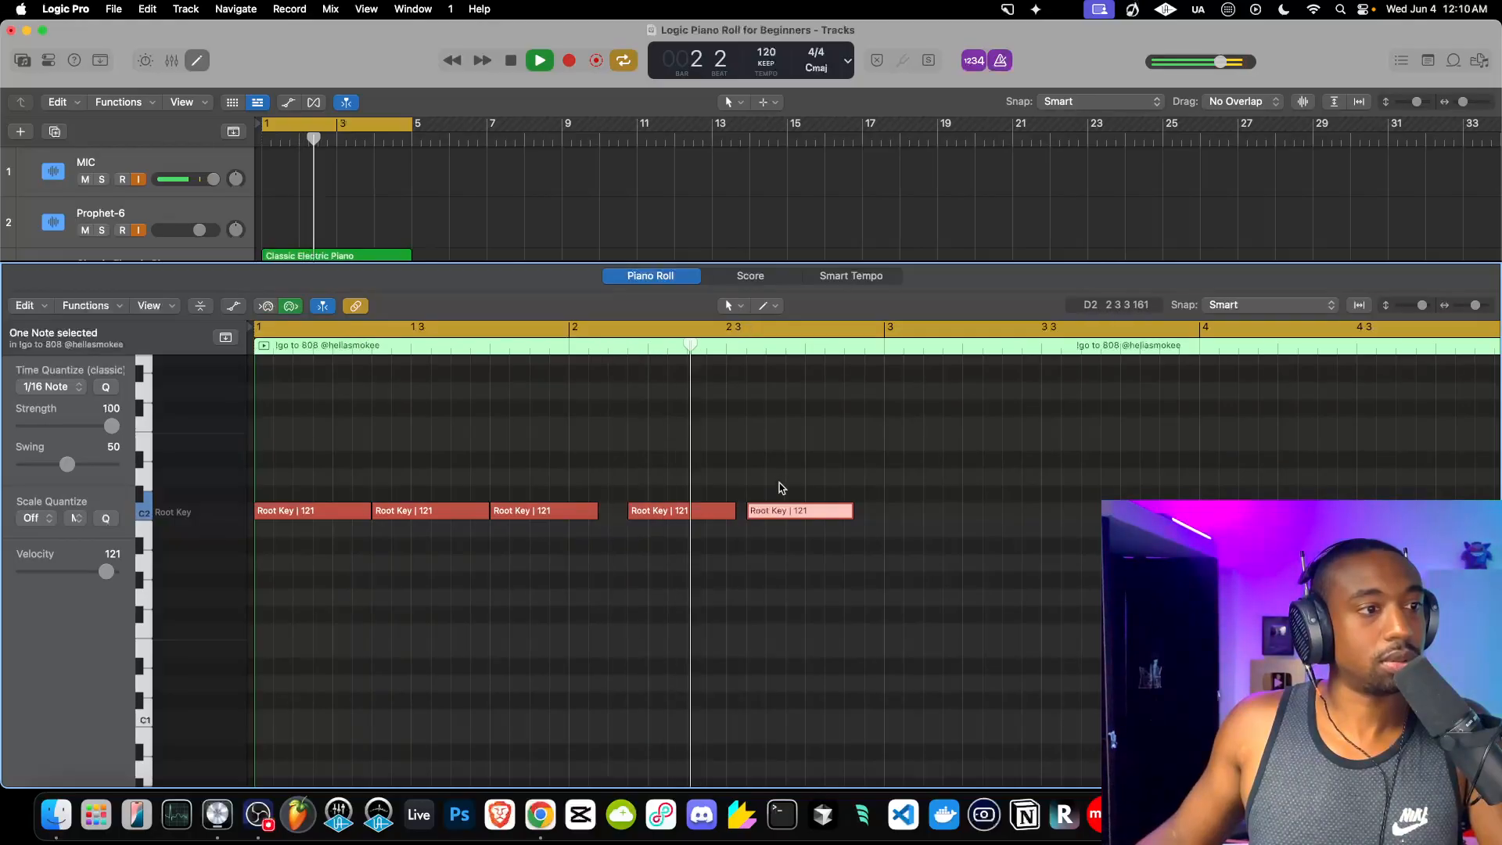
pyautogui.moveTo(641, 524); pyautogui.dragTo(660, 523)
pyautogui.moveTo(771, 516); pyautogui.dragTo(790, 517)
pyautogui.press('space')
# Set the Piano Roll snap to 1/16 and play back the two-bar 808 pattern.
pyautogui.click(1252, 305)
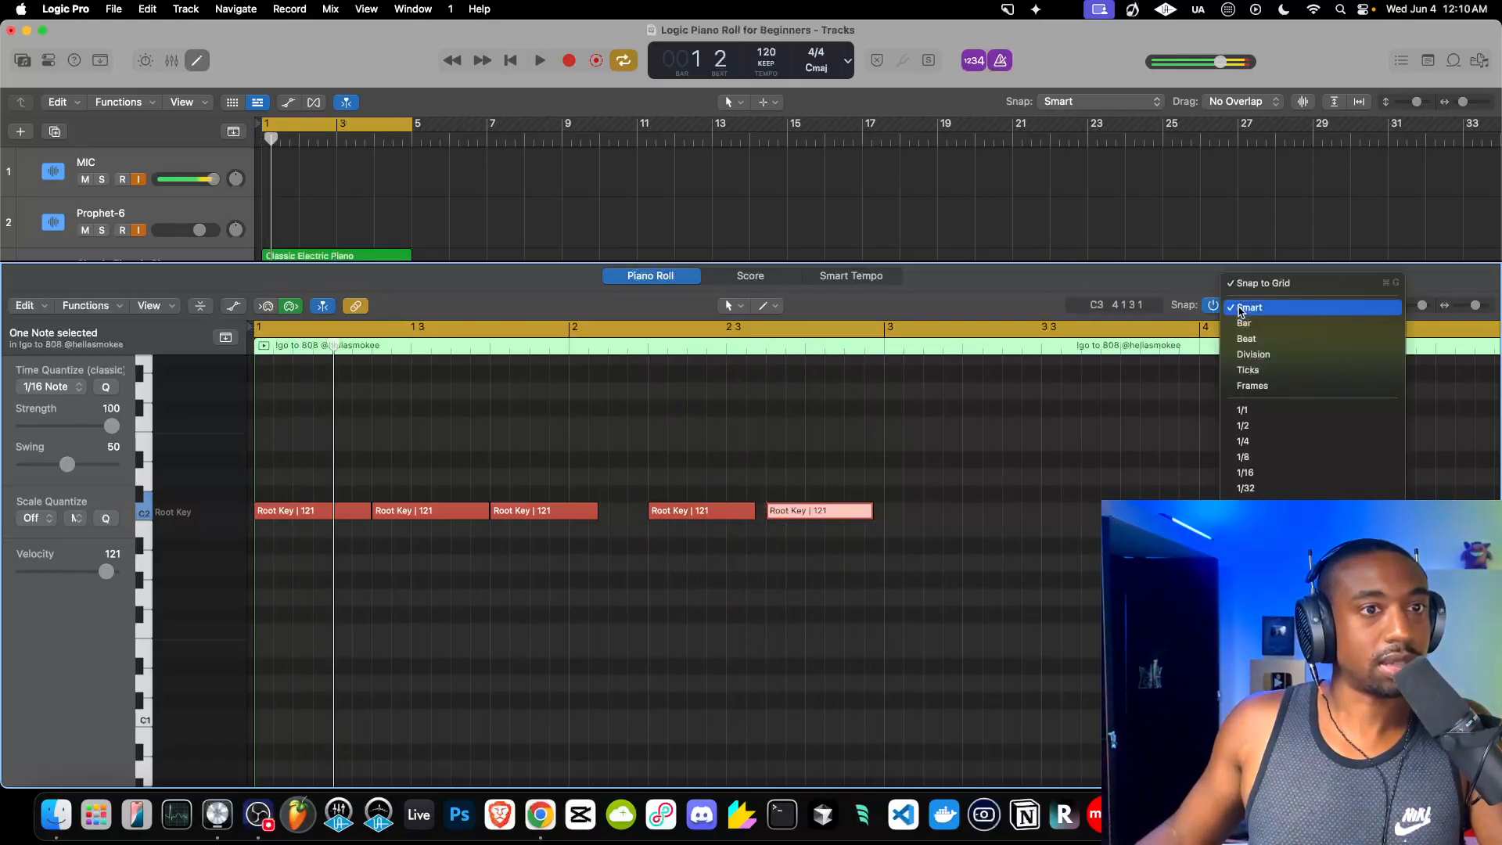
pyautogui.click(1259, 473)
pyautogui.moveTo(785, 517)
pyautogui.mouseDown()
pyautogui.moveTo(805, 516)
pyautogui.moveTo(785, 517)
pyautogui.mouseUp()
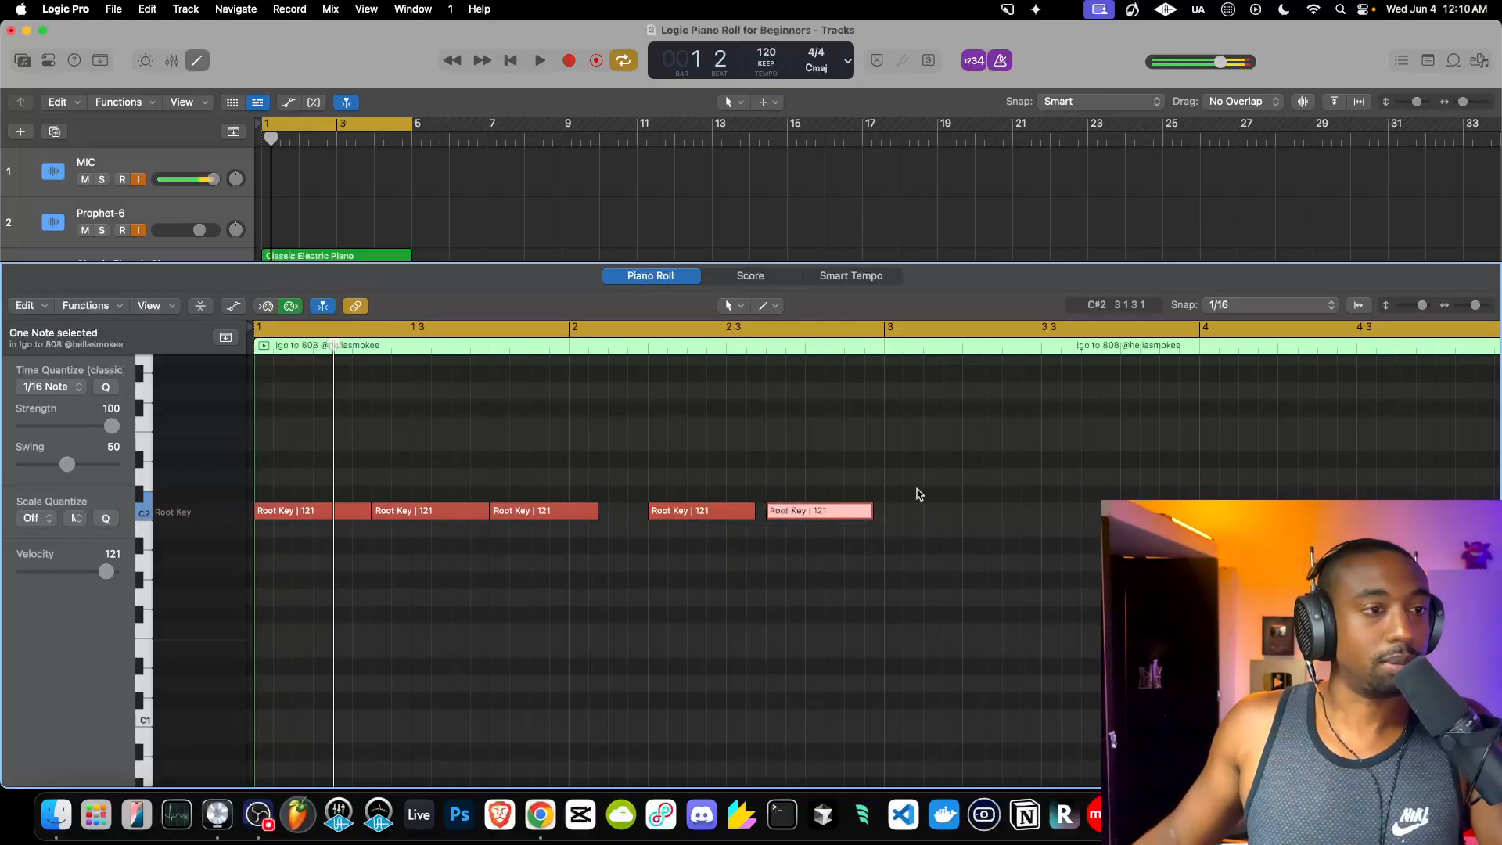
pyautogui.press('space')
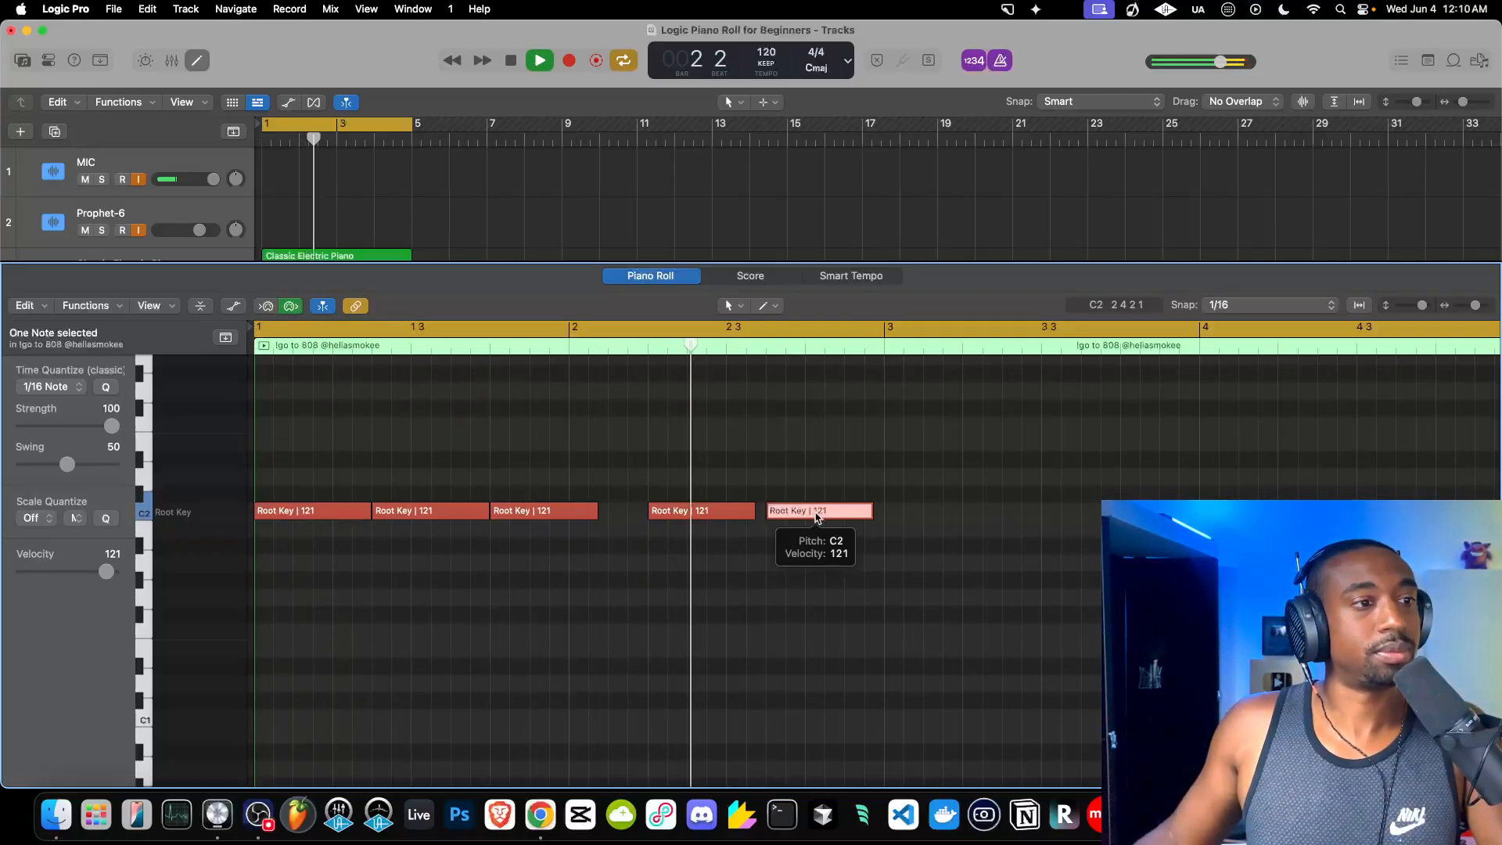
pyautogui.press('space')
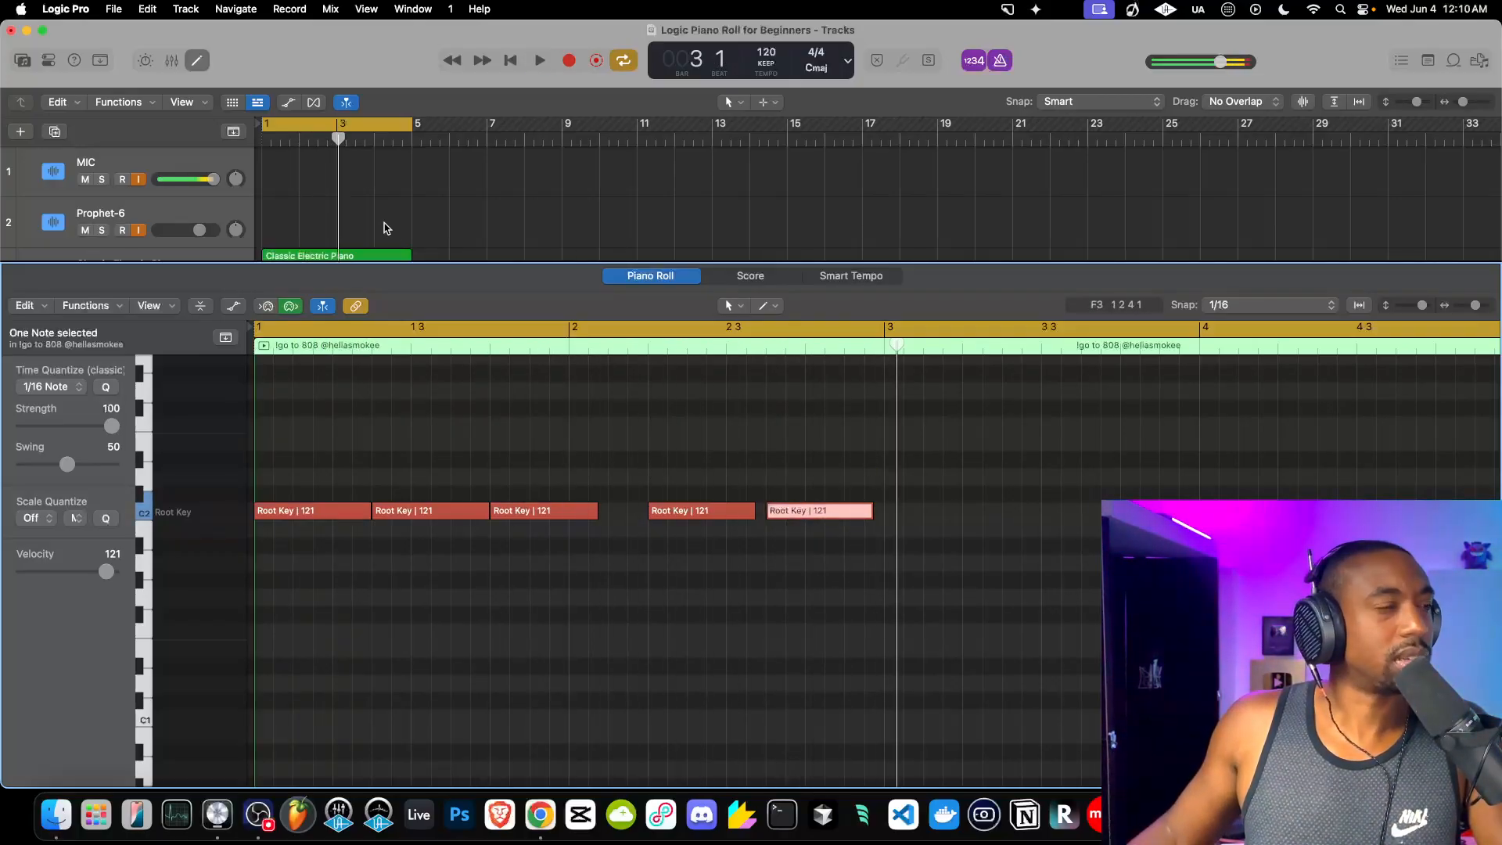
# Shorten the 808 region on its track so it ends at bar 3.
pyautogui.scroll(-5, 383, 228)
pyautogui.scroll(3, 382, 223)
pyautogui.moveTo(401, 204); pyautogui.dragTo(327, 201)
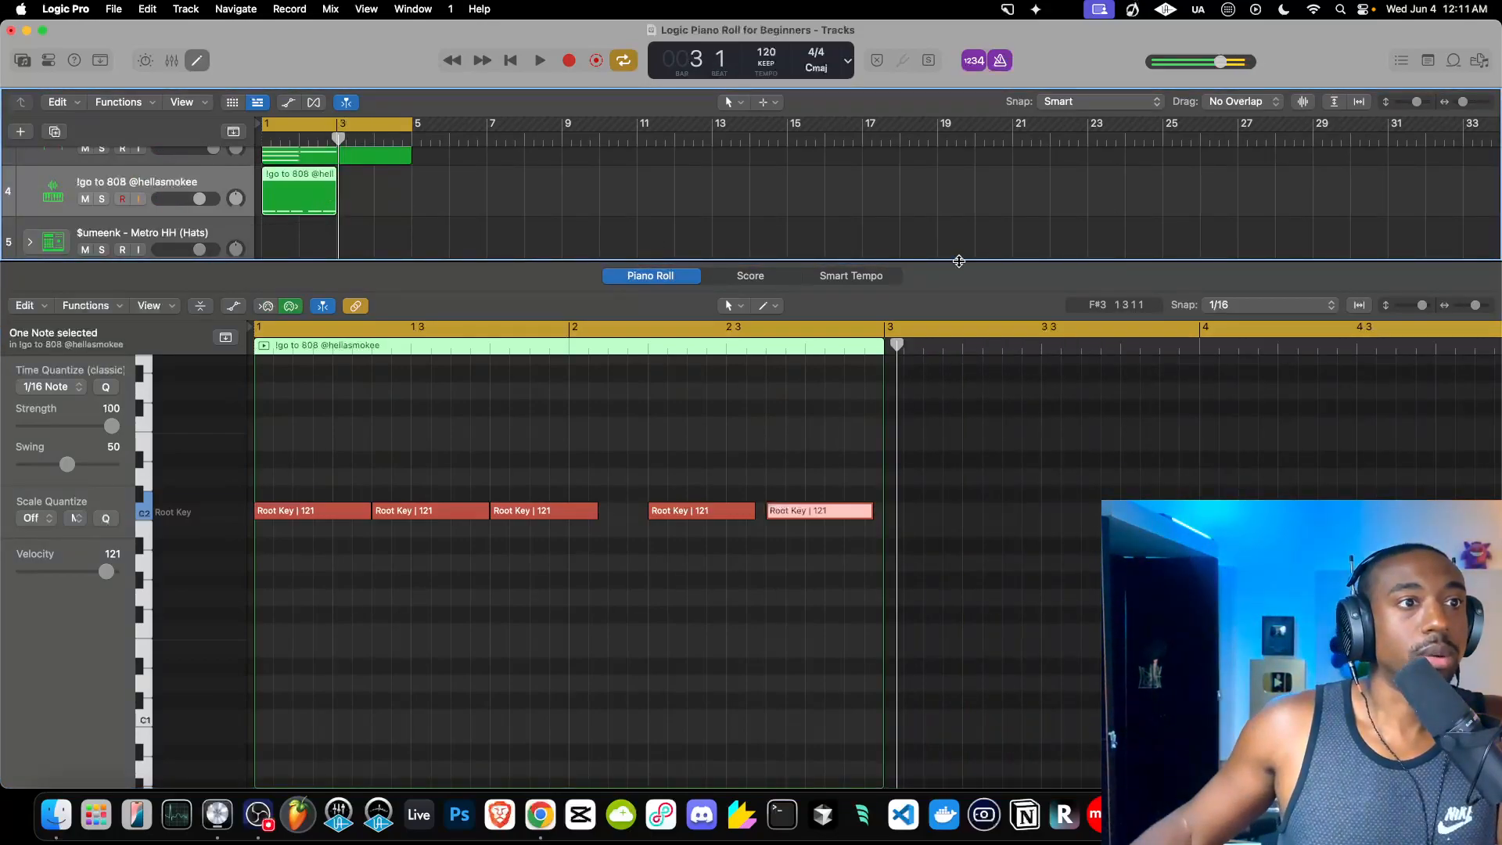
# Expand the tracks area, place the playhead exactly at bar 3, and paste a copy of the 808 region there.
pyautogui.moveTo(960, 261); pyautogui.dragTo(959, 669)
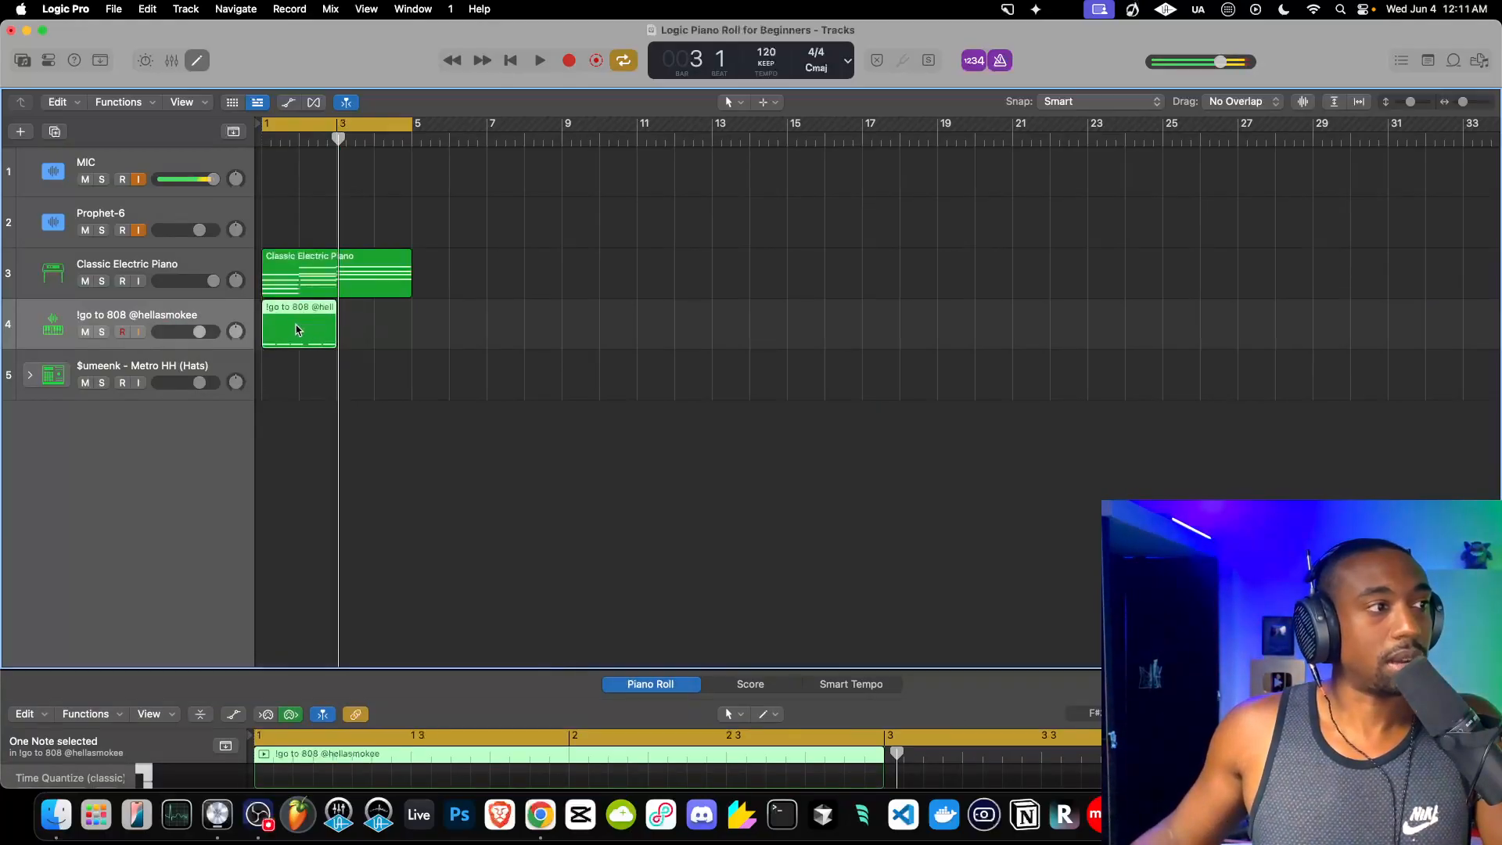
pyautogui.scroll(10, 297, 330)
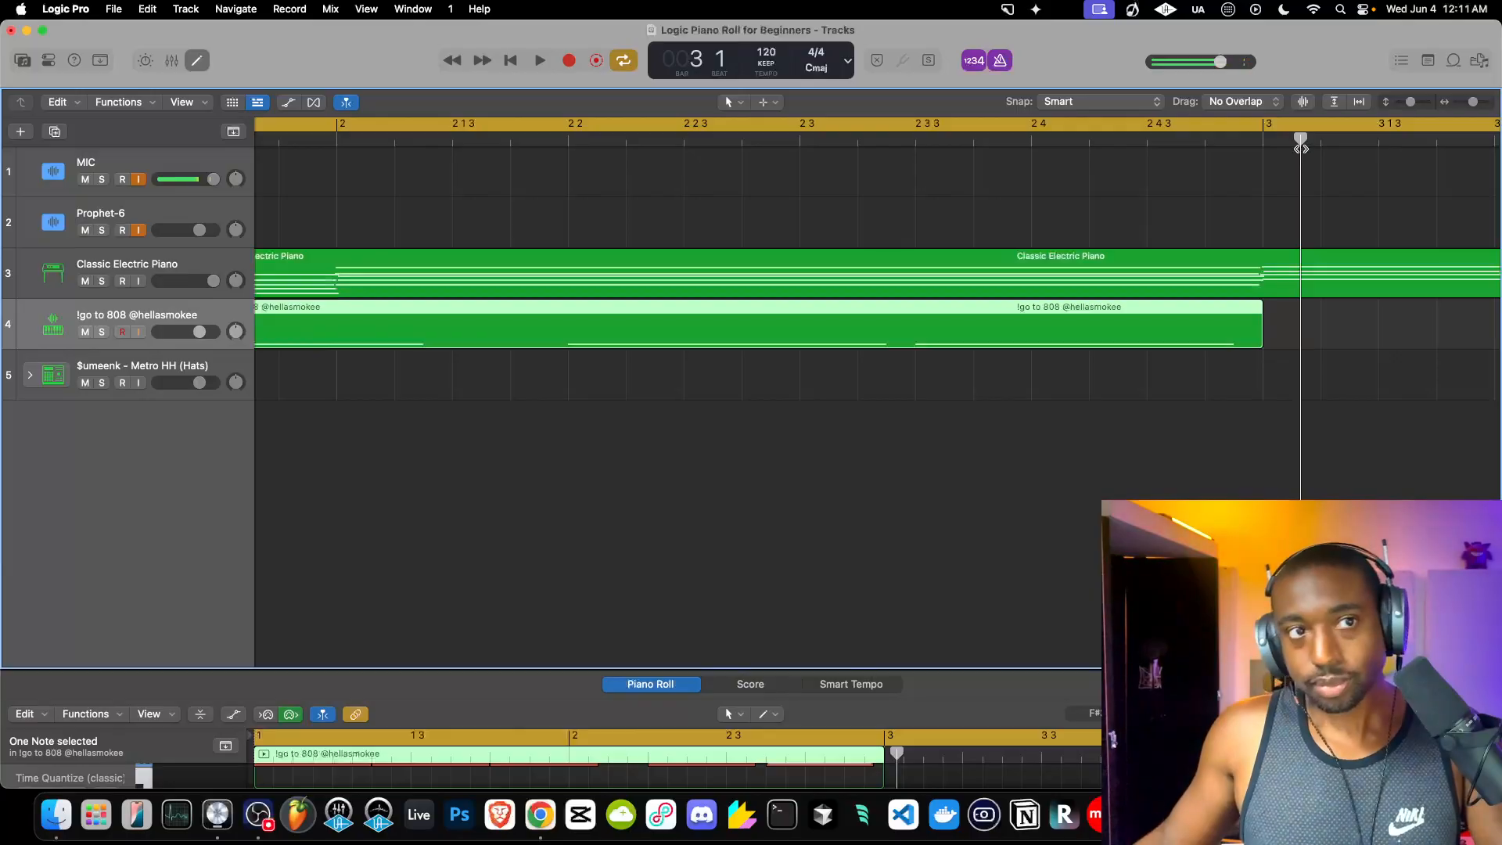
pyautogui.moveTo(1300, 141); pyautogui.dragTo(1264, 141)
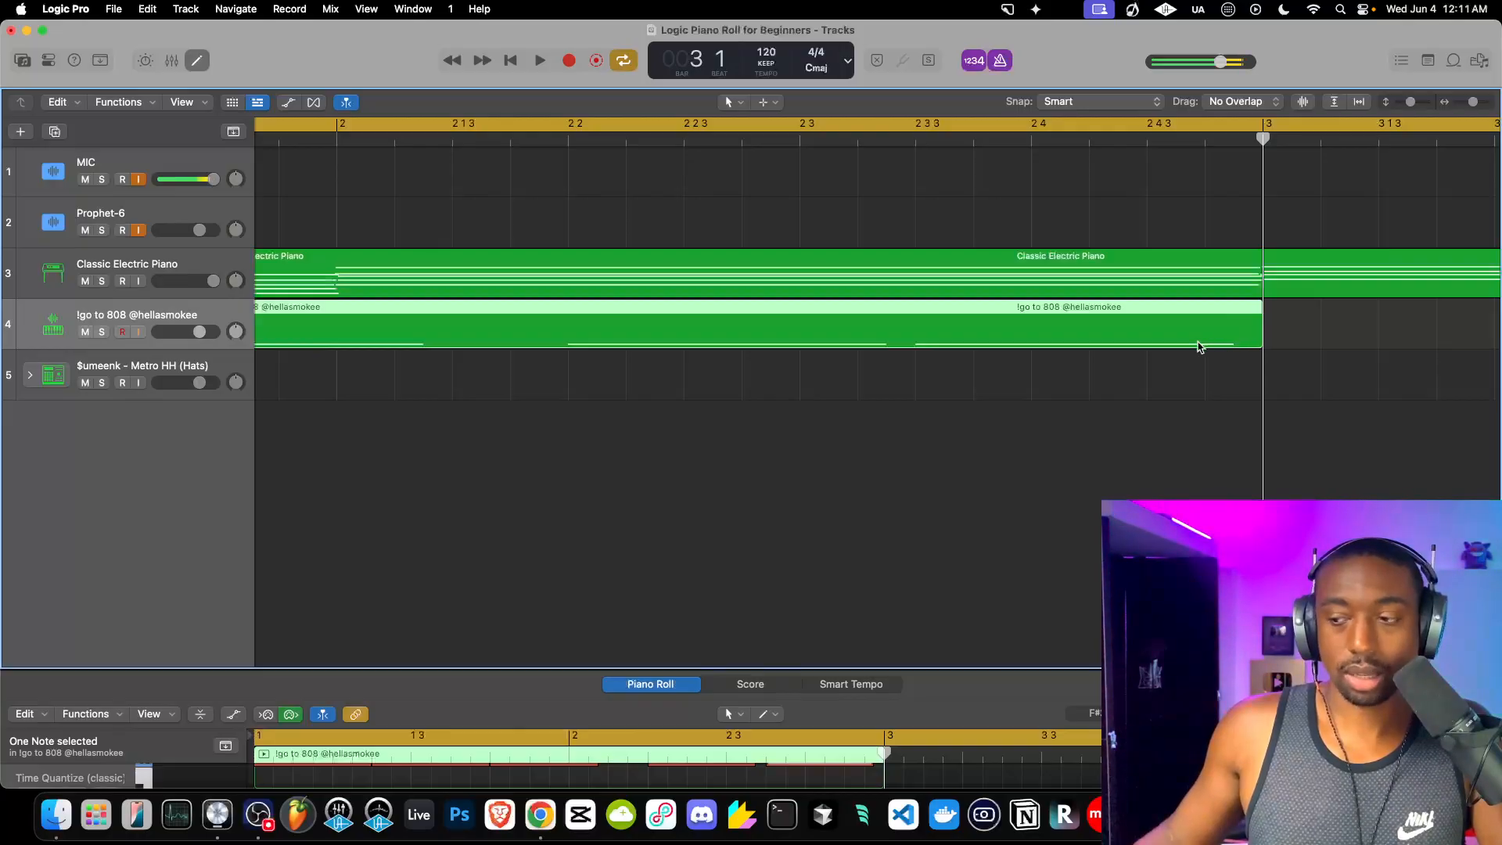
pyautogui.scroll(-5, 1200, 347)
pyautogui.press('super+v')
pyautogui.scroll(-5, 712, 345)
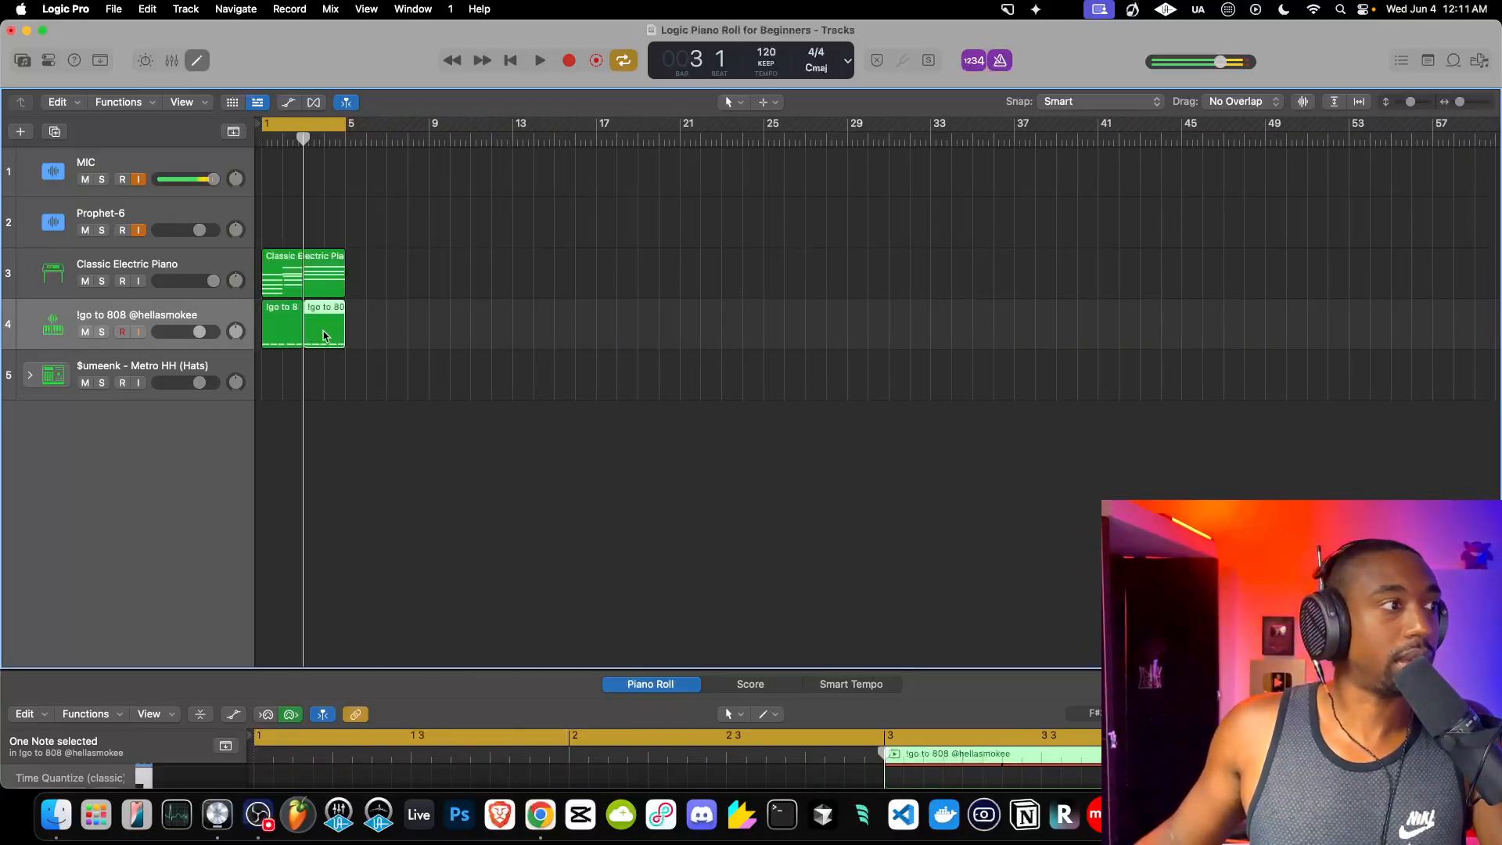
# Play the electric piano and duplicated 808 regions together from bar 1, fitting all four bars in view.
pyautogui.scroll(8, 325, 335)
pyautogui.press('Return')
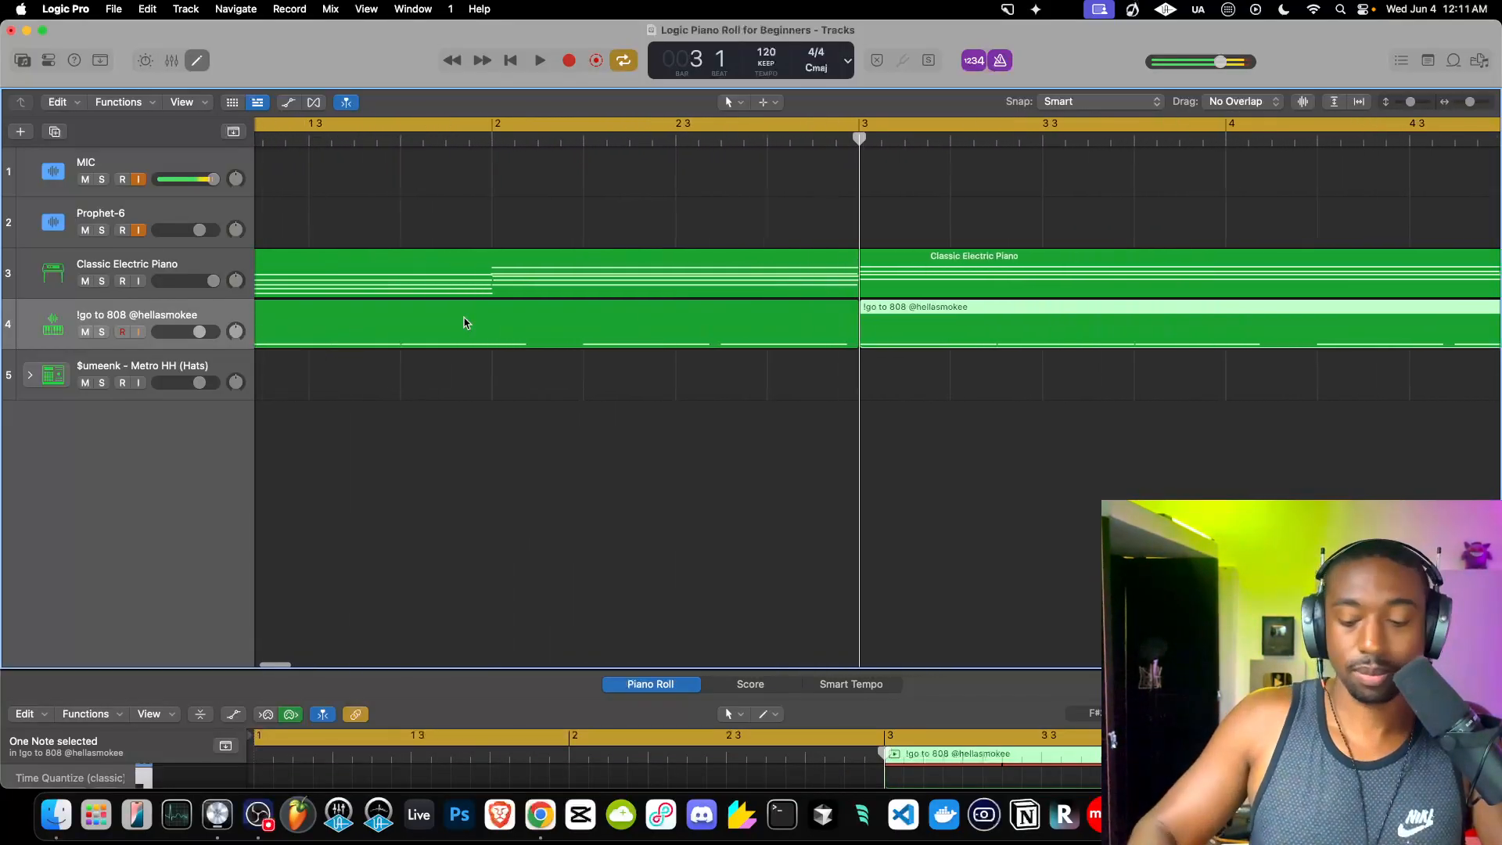
pyautogui.press('space')
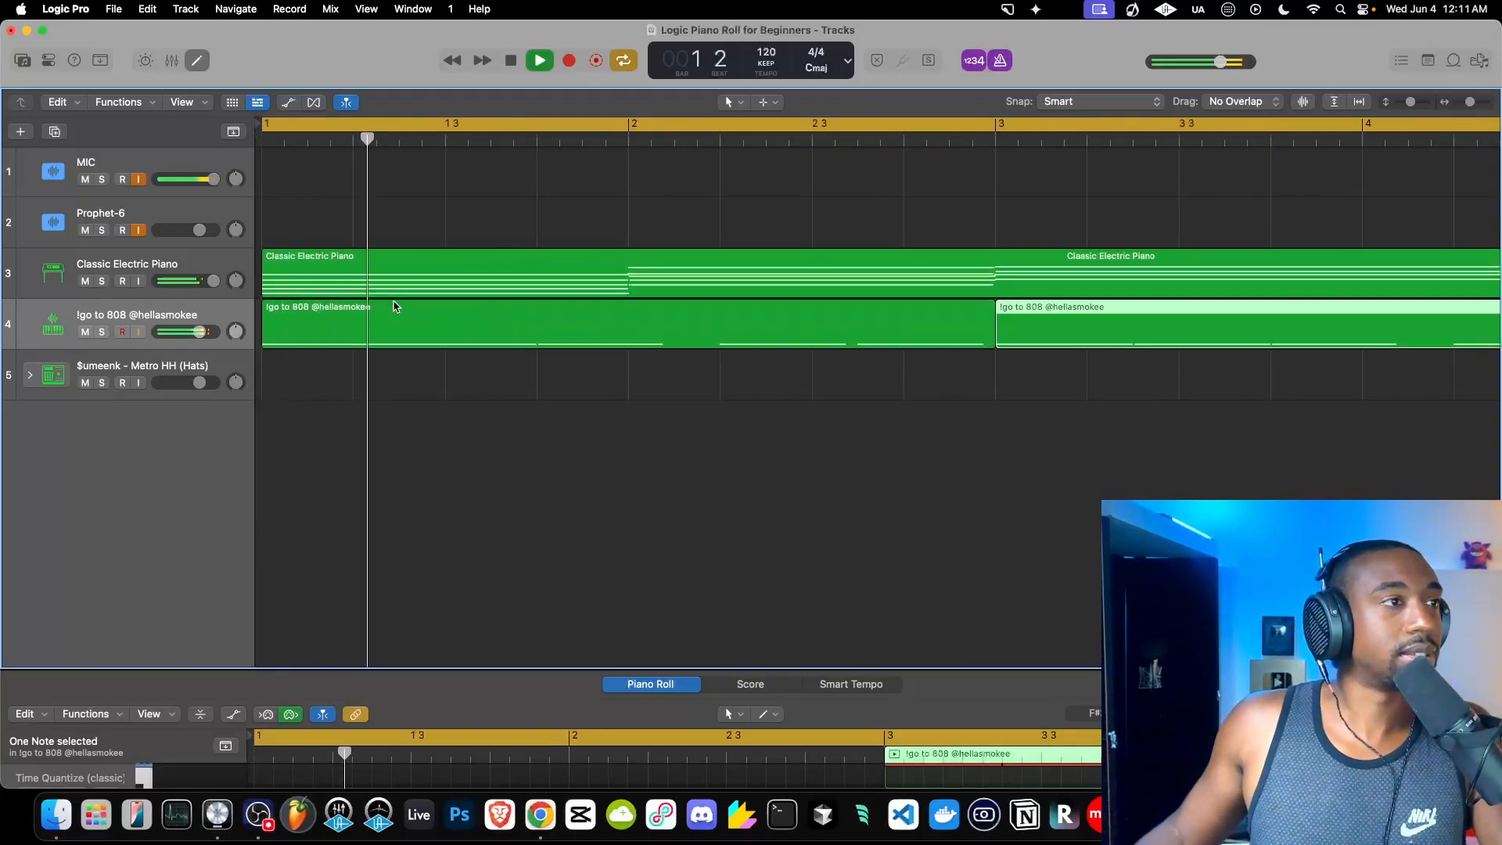
pyautogui.press('super+Left')
pyautogui.press('space')
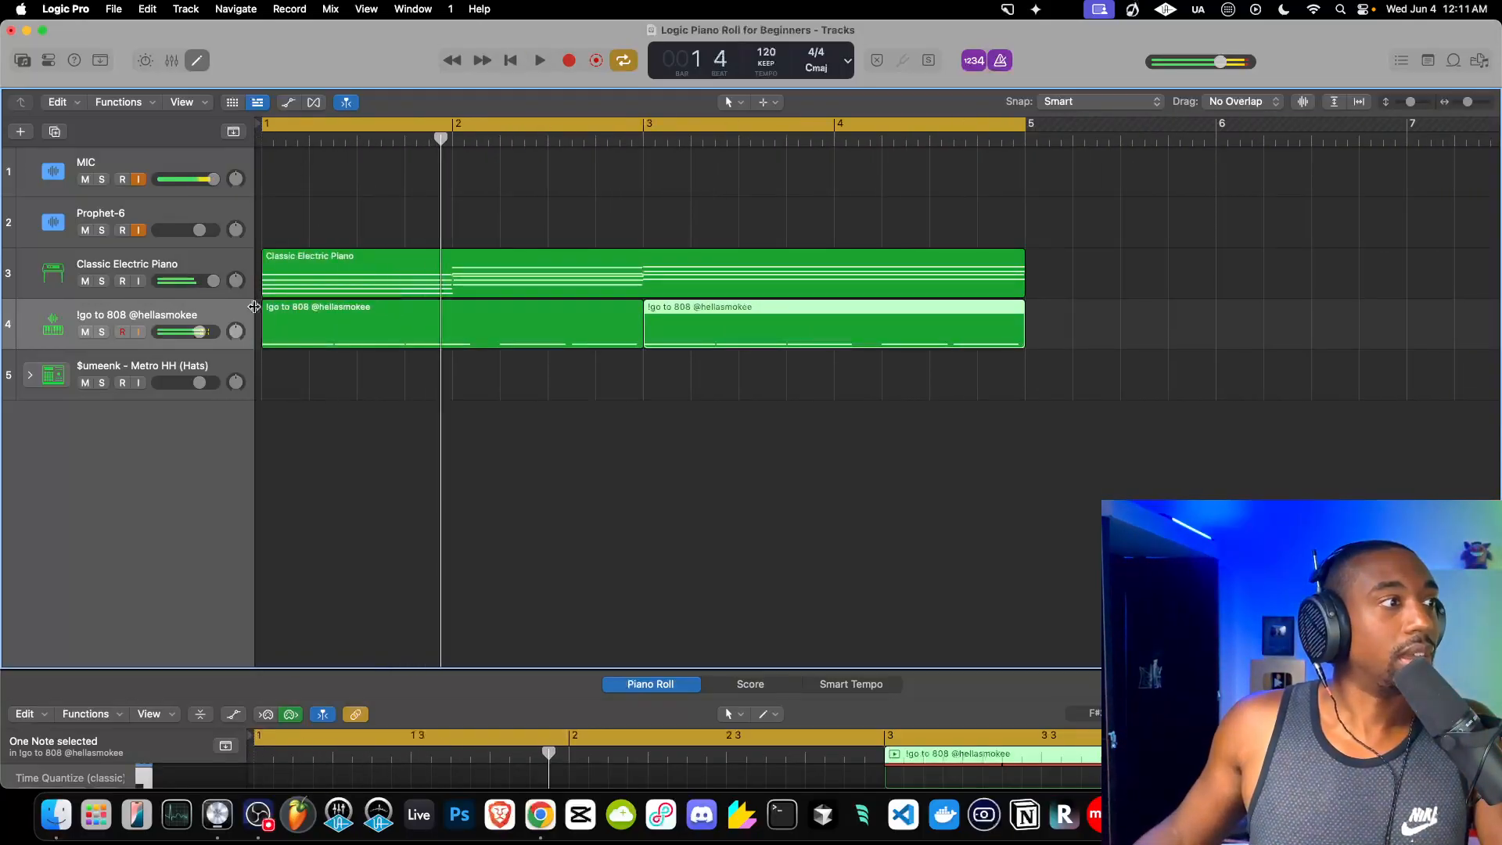
# Examine the sample lanes of the $umeenk - Metro HH (Hats) track in an enlarged Piano Roll.
pyautogui.click(208, 364)
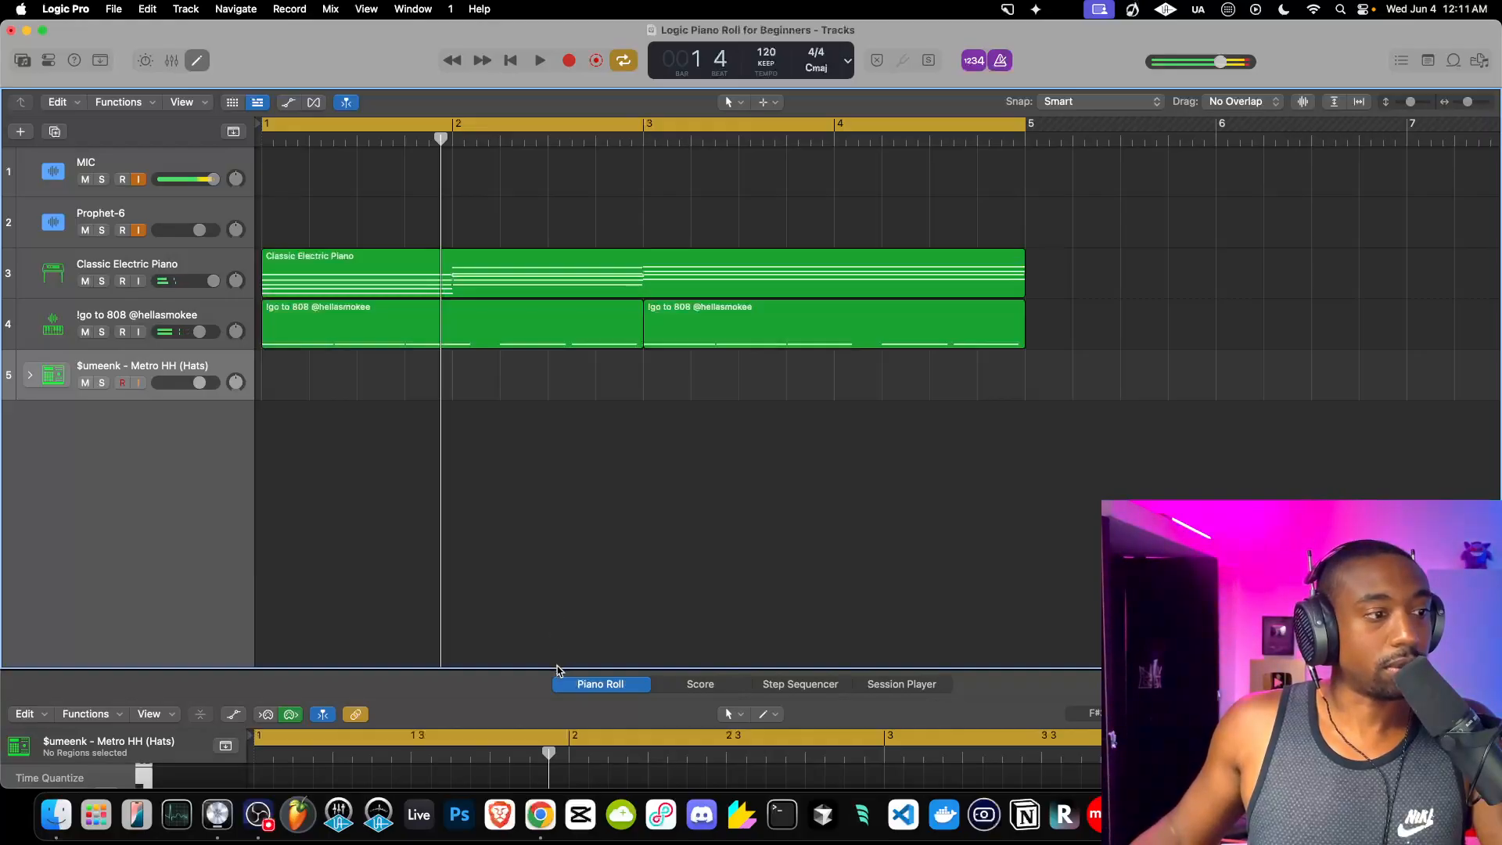
pyautogui.moveTo(556, 668); pyautogui.dragTo(683, 227)
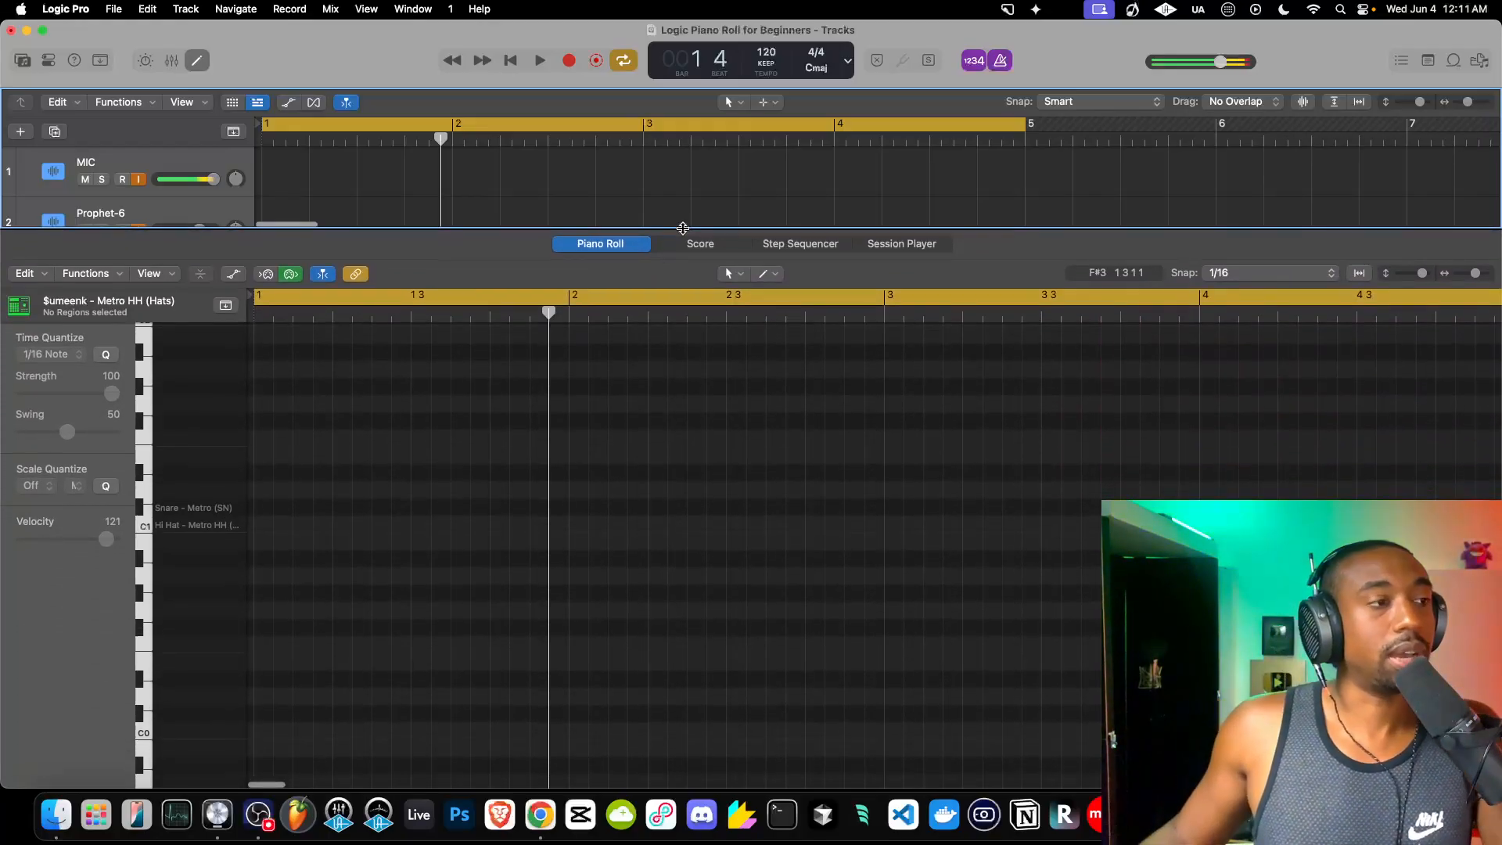
pyautogui.press('e')
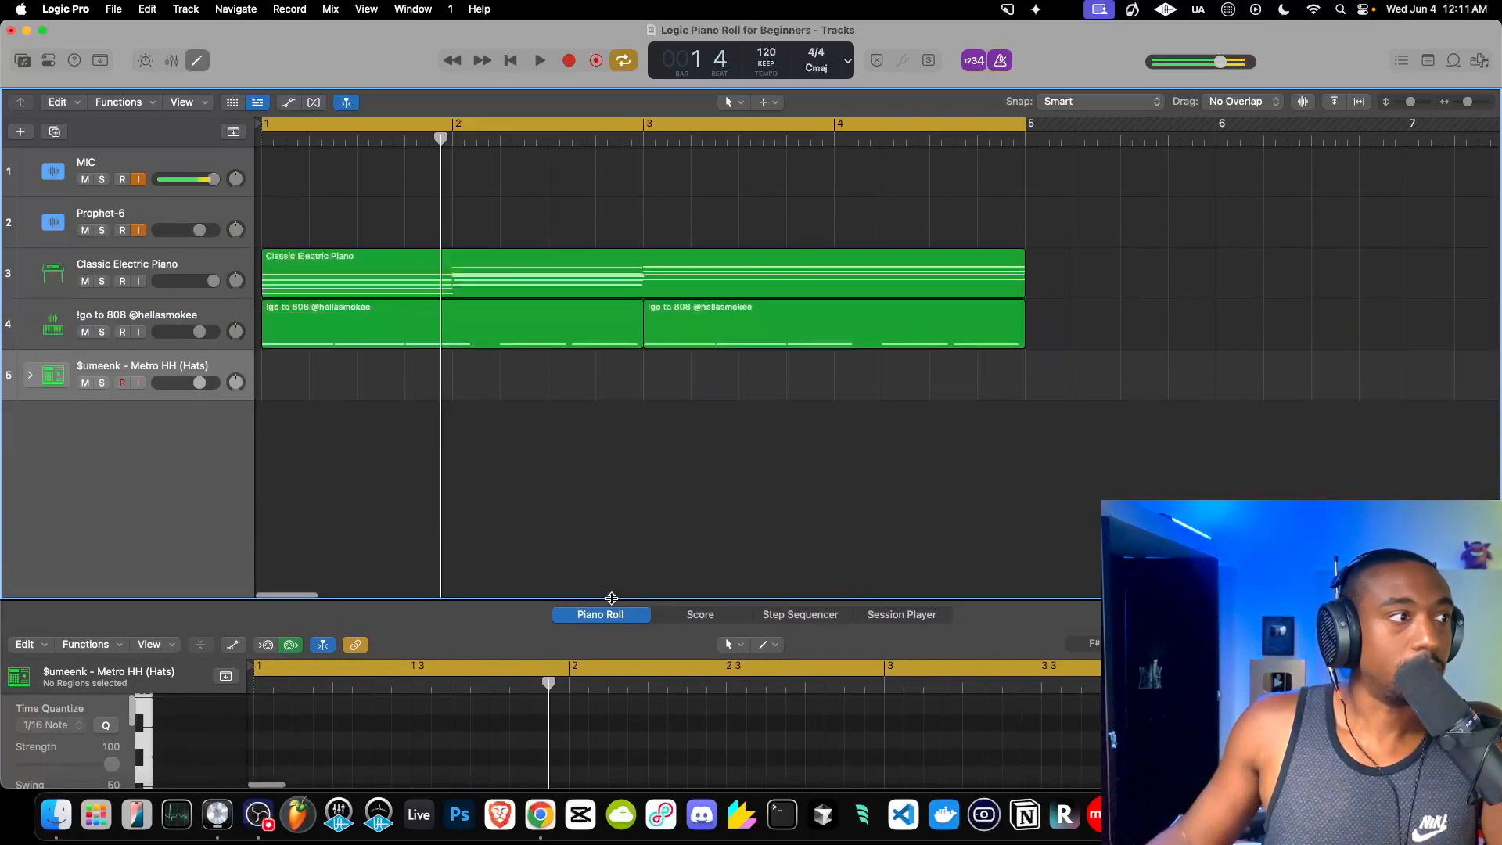
# Expand the $umeenk drum track stack, create a MIDI region at bar 1 on its Hi Hat track, and open it for editing.
pyautogui.click(30, 376)
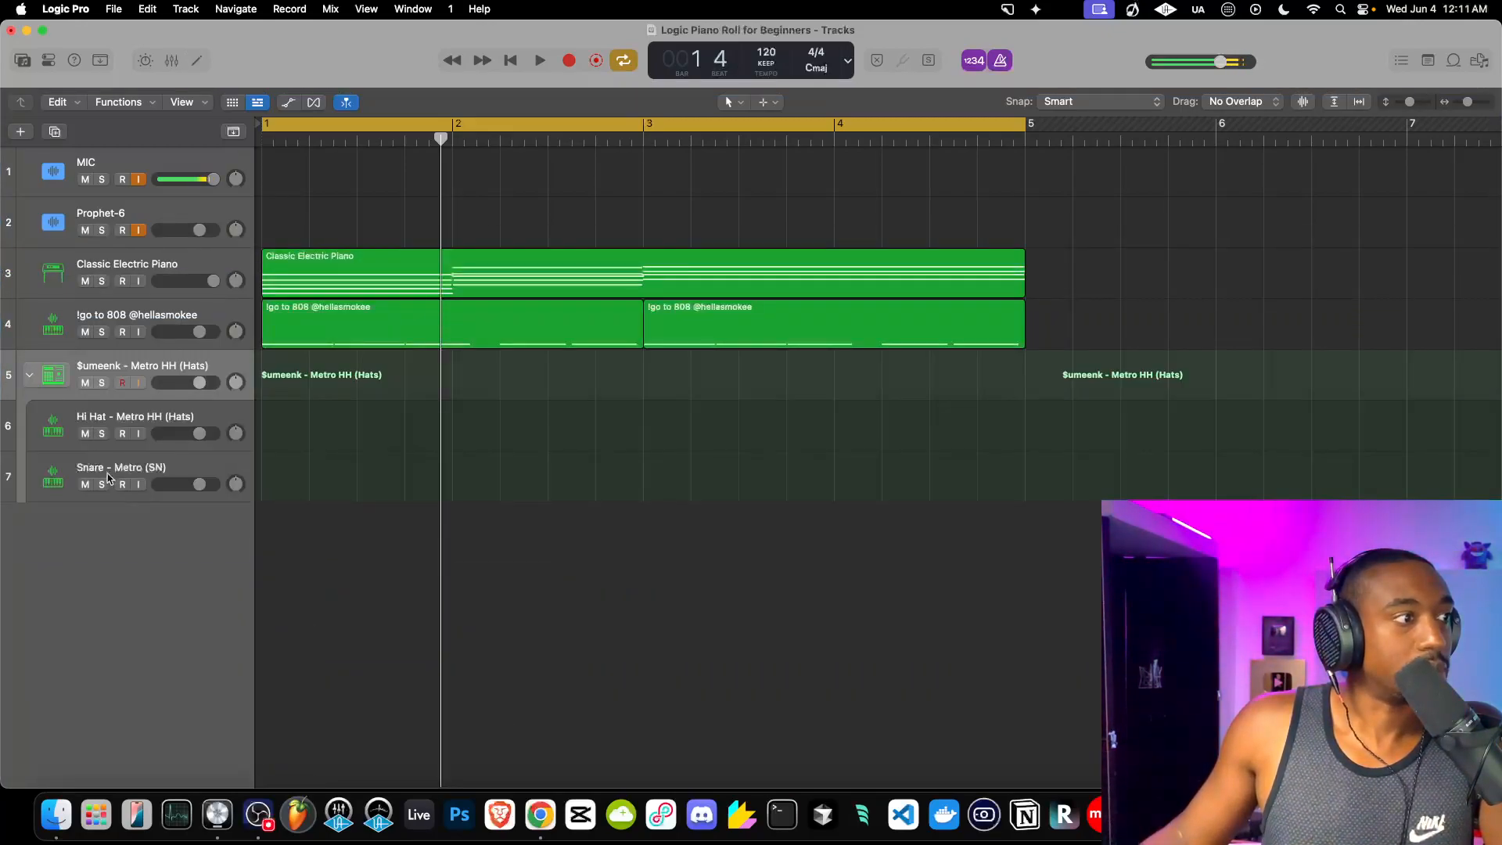
pyautogui.click(130, 424)
pyautogui.rightClick(276, 426)
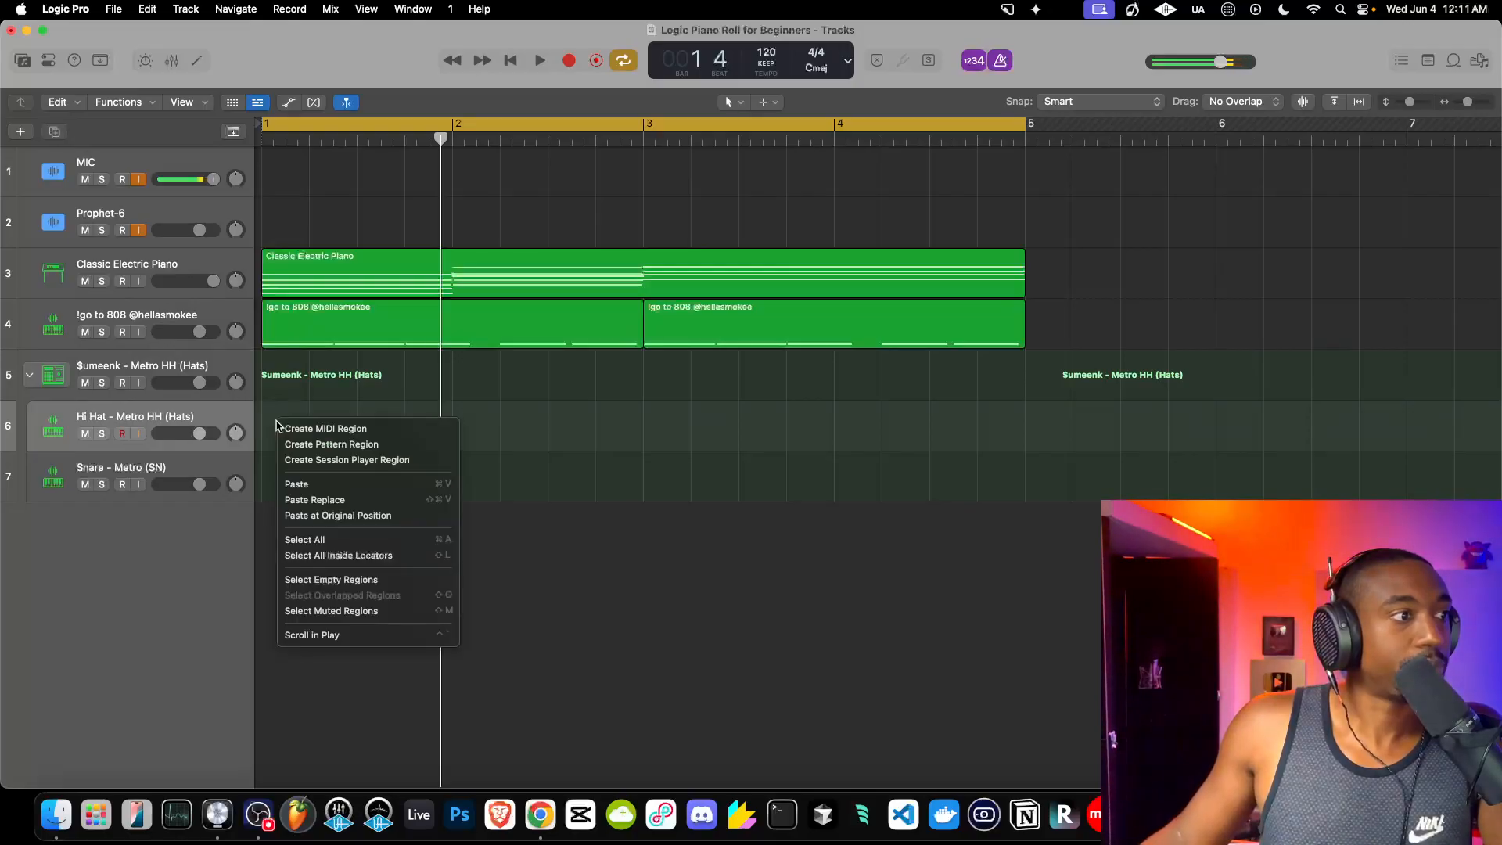
pyautogui.click(303, 435)
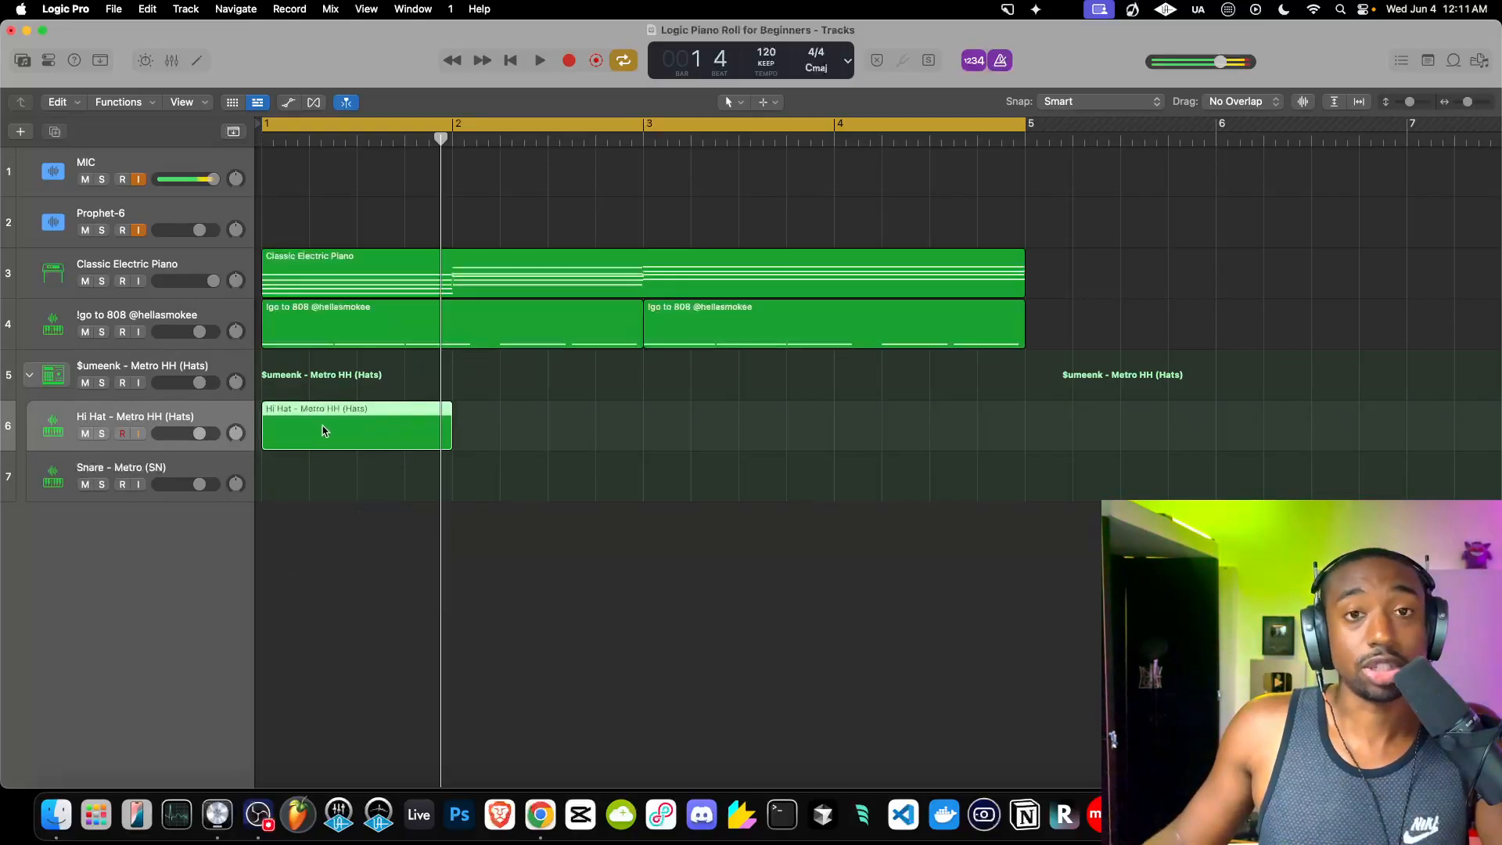
pyautogui.doubleClick(325, 426)
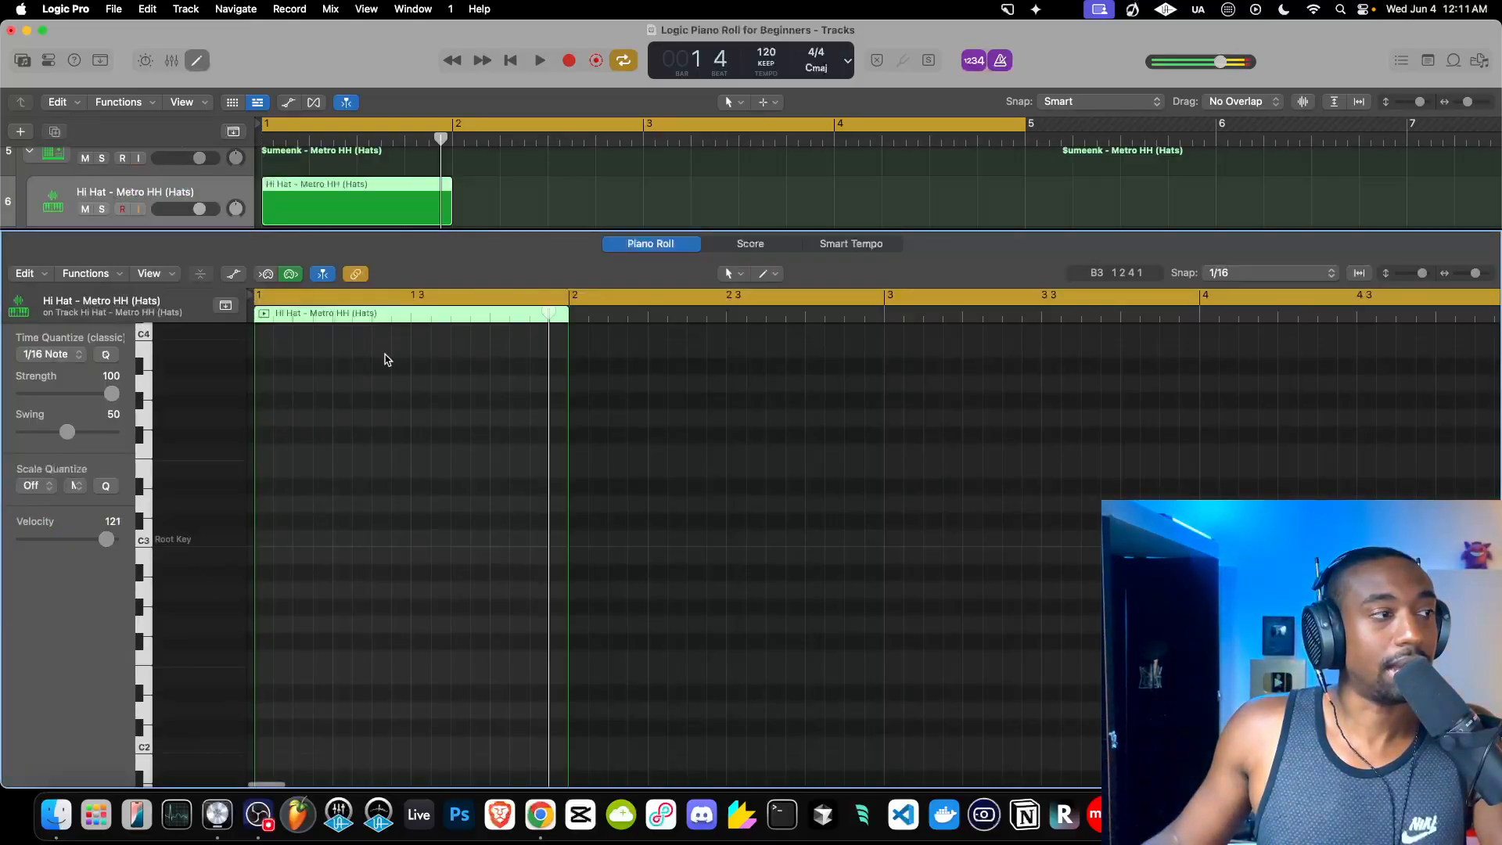
# Return to the full tracks area and rename the parent $umeenk - Metro HH (Hats) track to Drum Kit.
pyautogui.moveTo(289, 232); pyautogui.dragTo(258, 826)
pyautogui.click(157, 368)
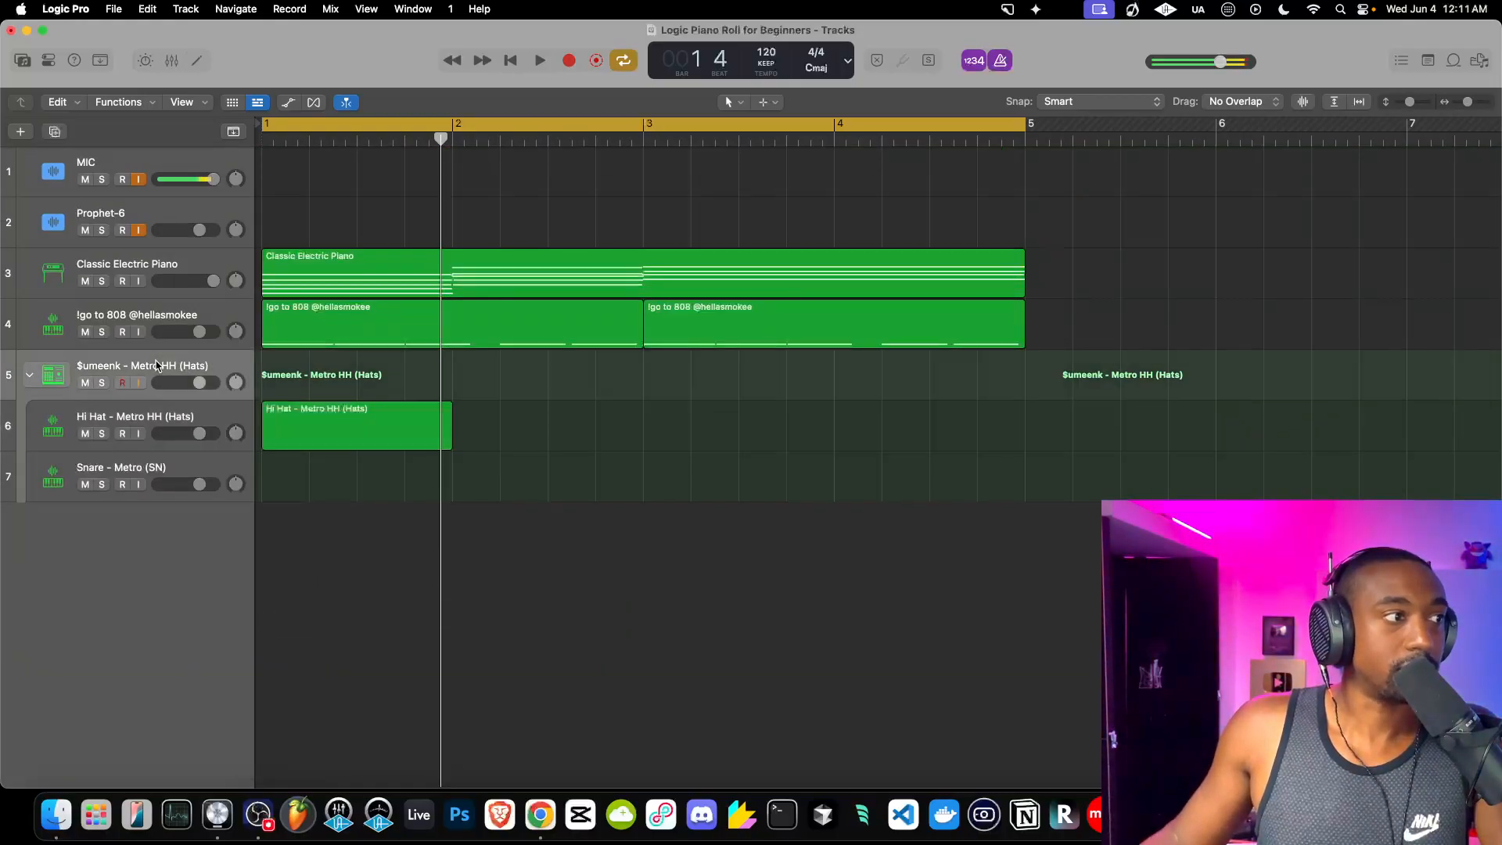
pyautogui.write('Drum K')
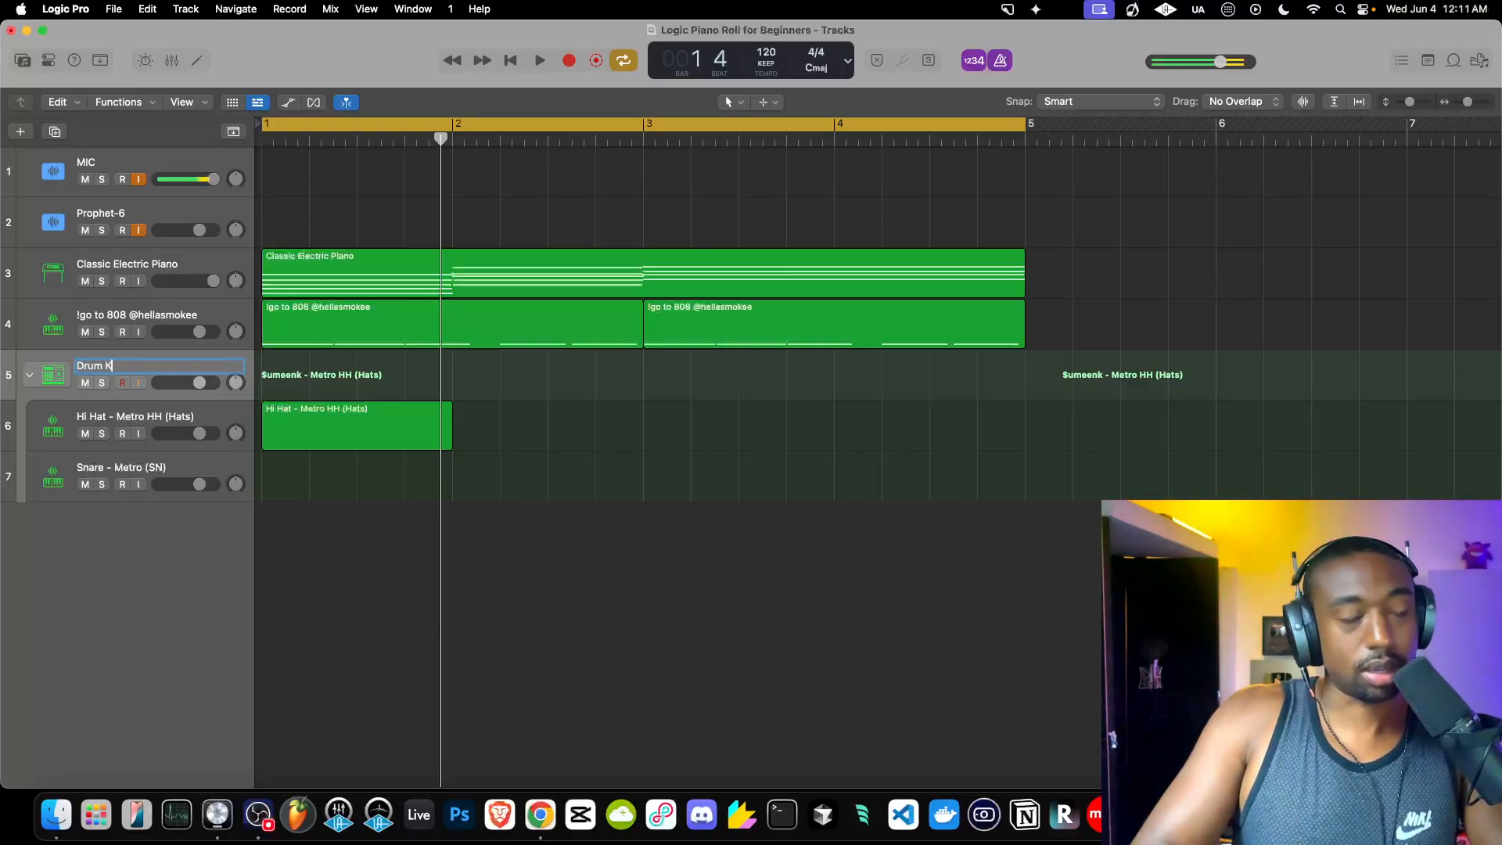
pyautogui.write('it')
pyautogui.press('Return')
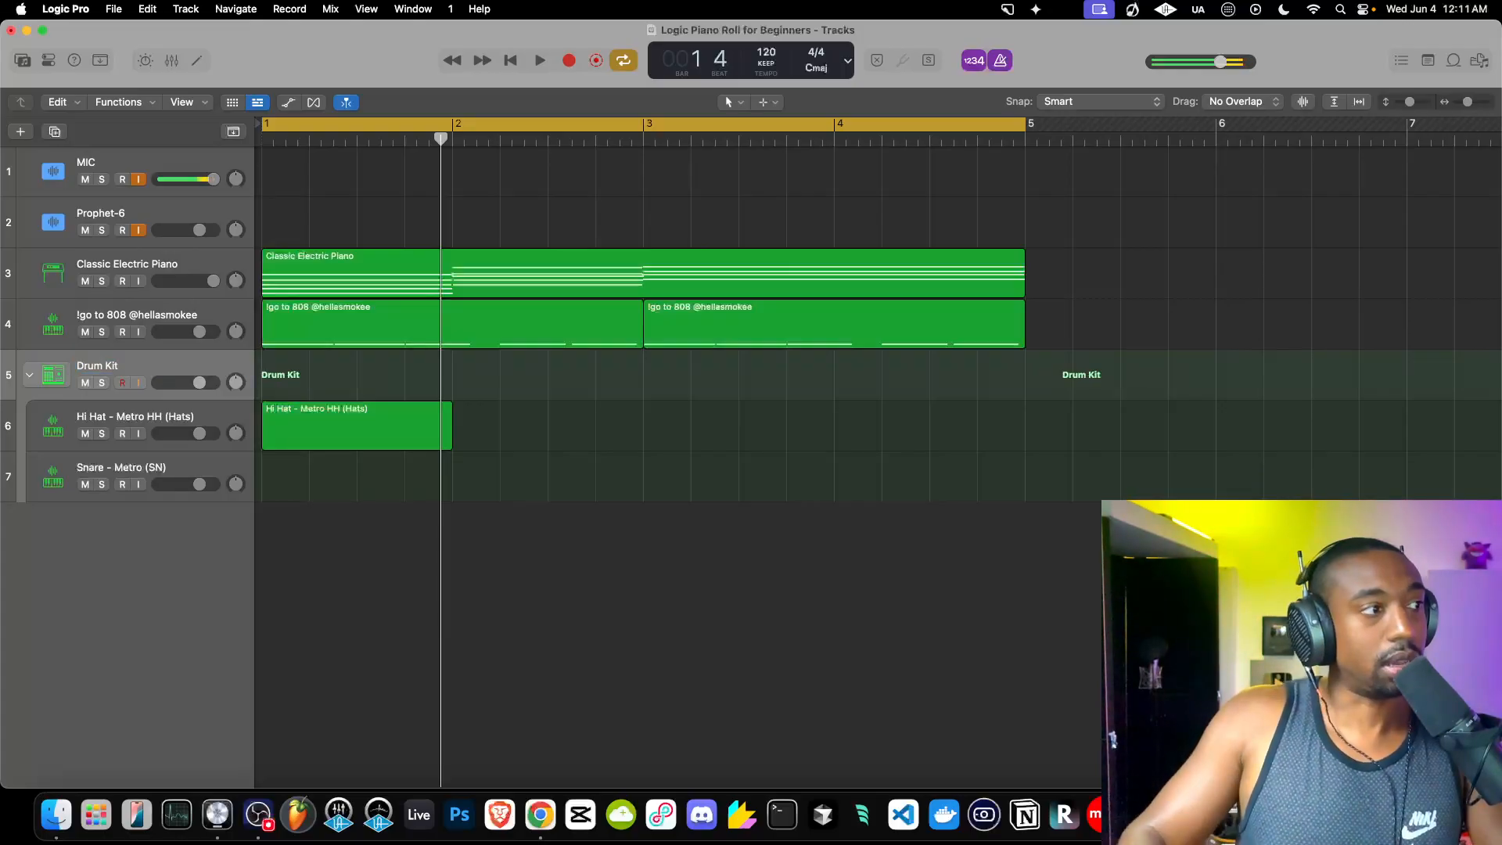
# Create a MIDI region at bar 1 on the Drum Kit track and examine its Snare and Hi Hat lanes in the Piano Roll.
pyautogui.rightClick(274, 381)
pyautogui.click(297, 386)
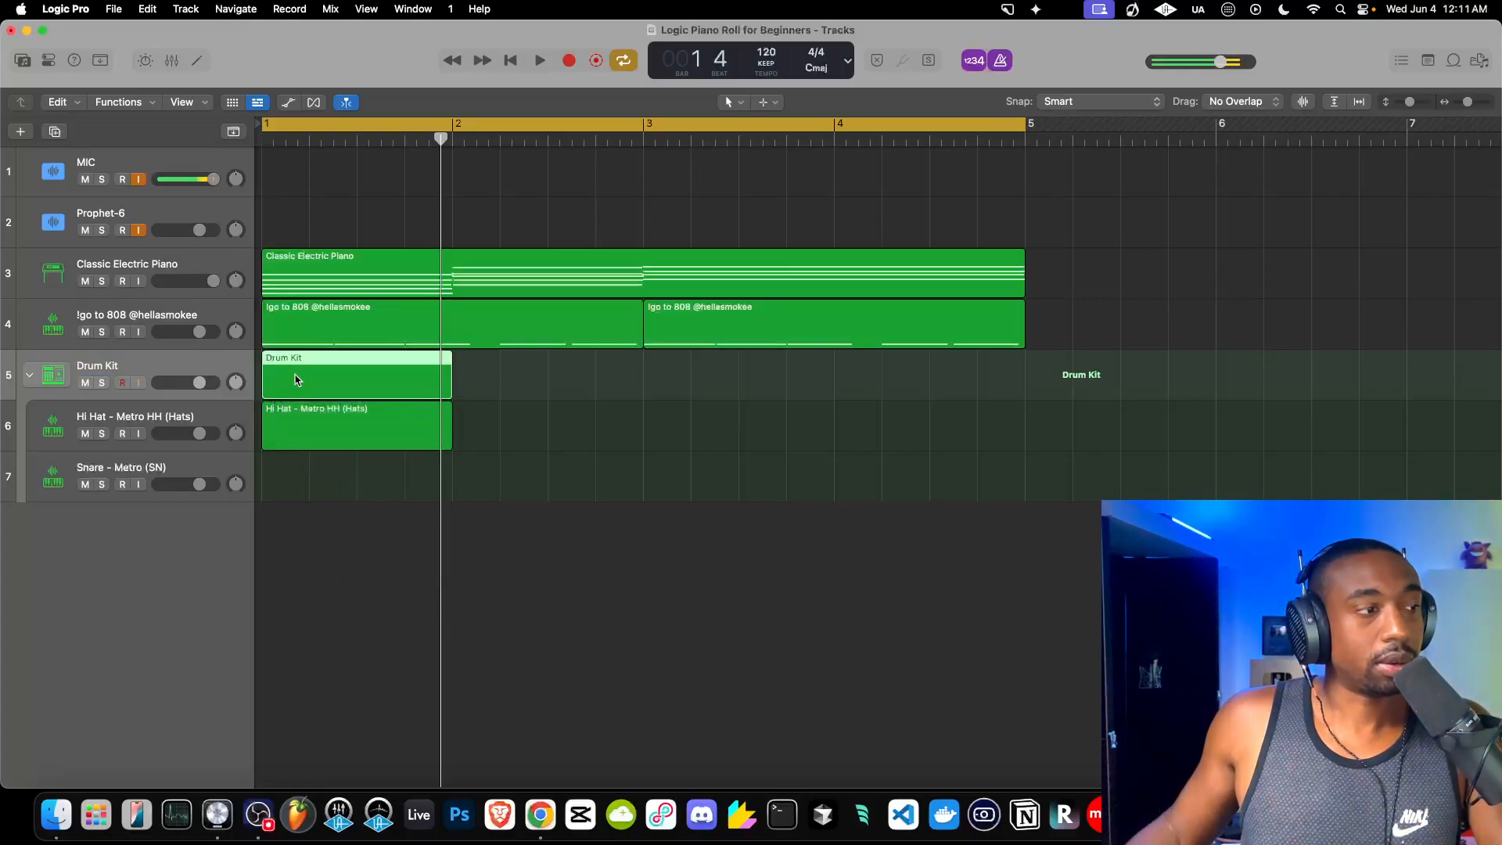
pyautogui.doubleClick(296, 380)
pyautogui.scroll(-10, 188, 531)
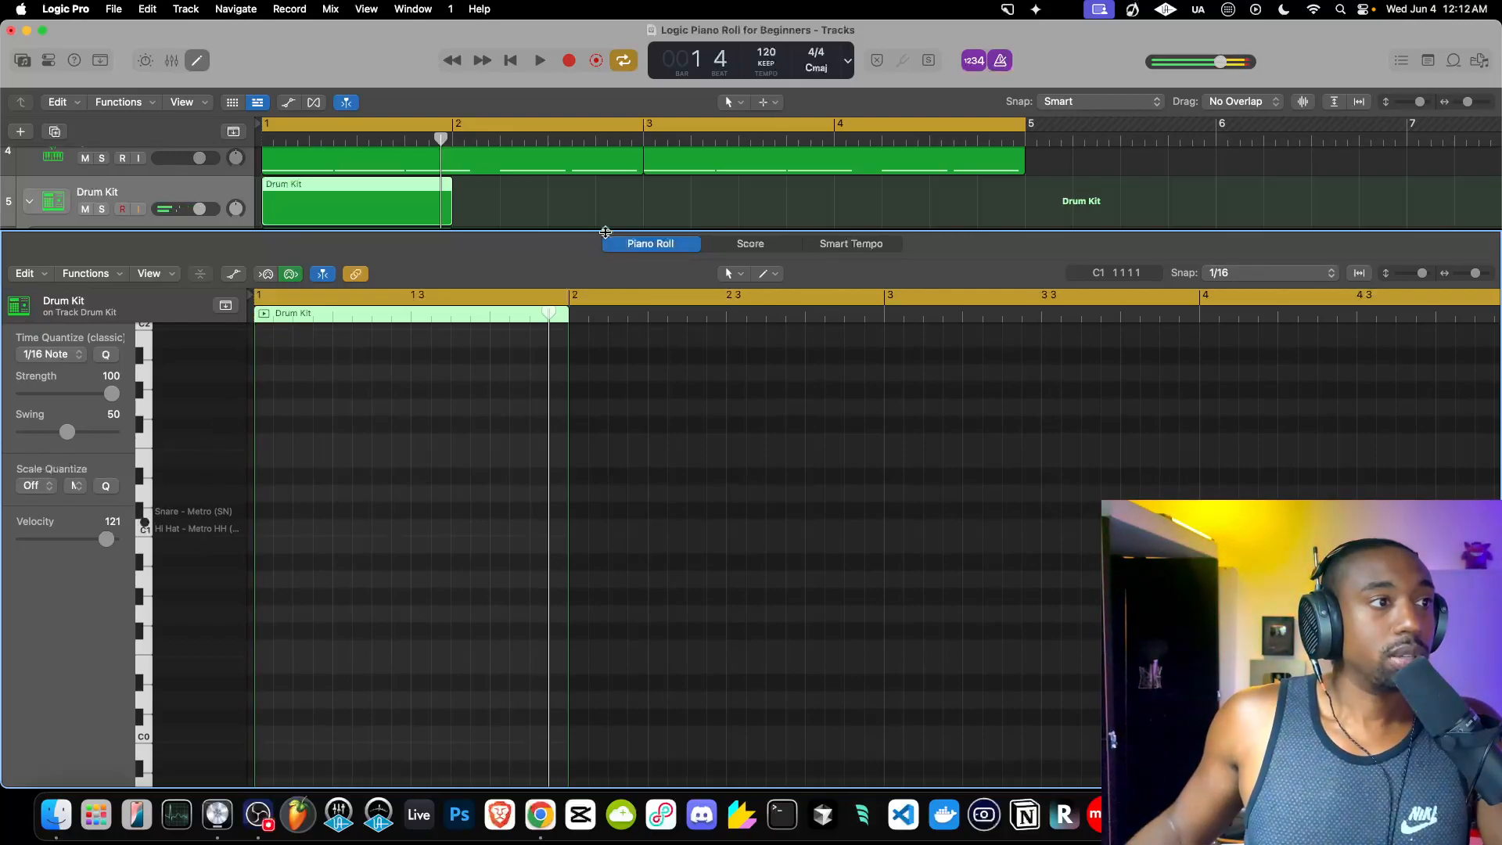
pyautogui.moveTo(606, 230); pyautogui.dragTo(580, 808)
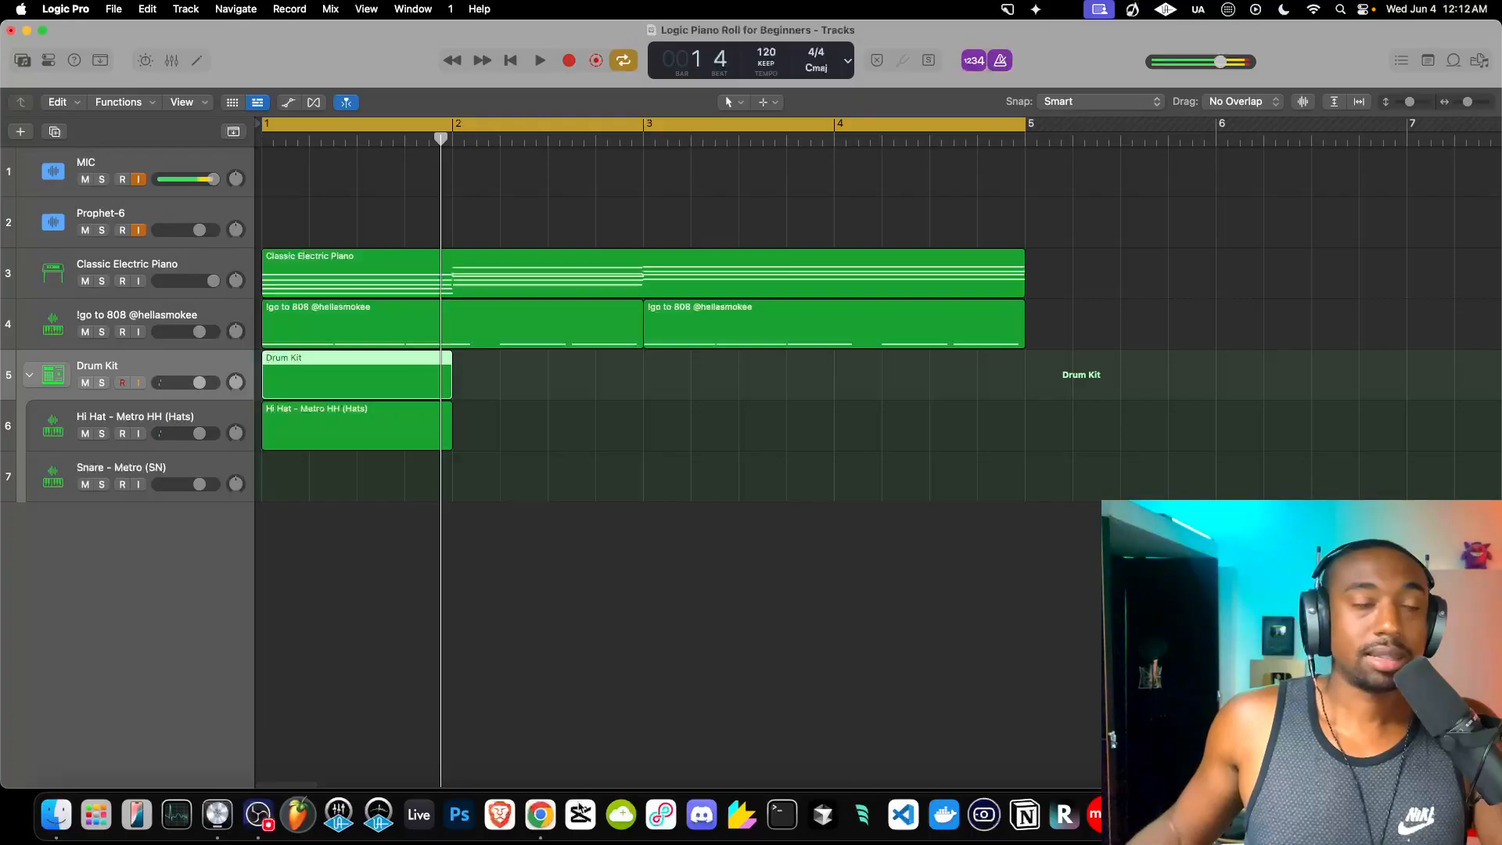
# Delete the empty region on the Drum Kit parent track.
pyautogui.click(305, 434)
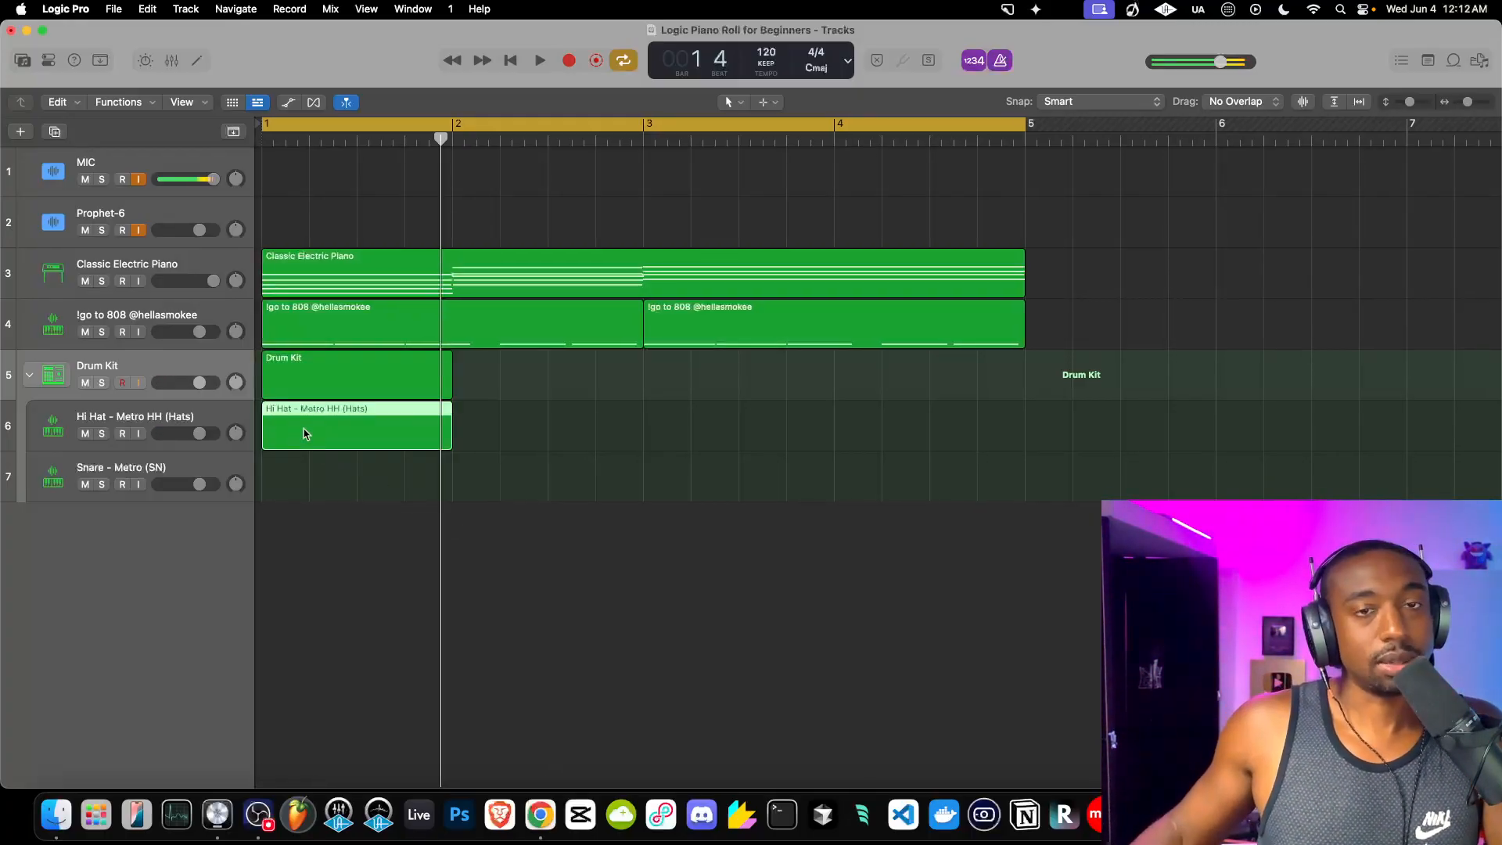
pyautogui.click(325, 392)
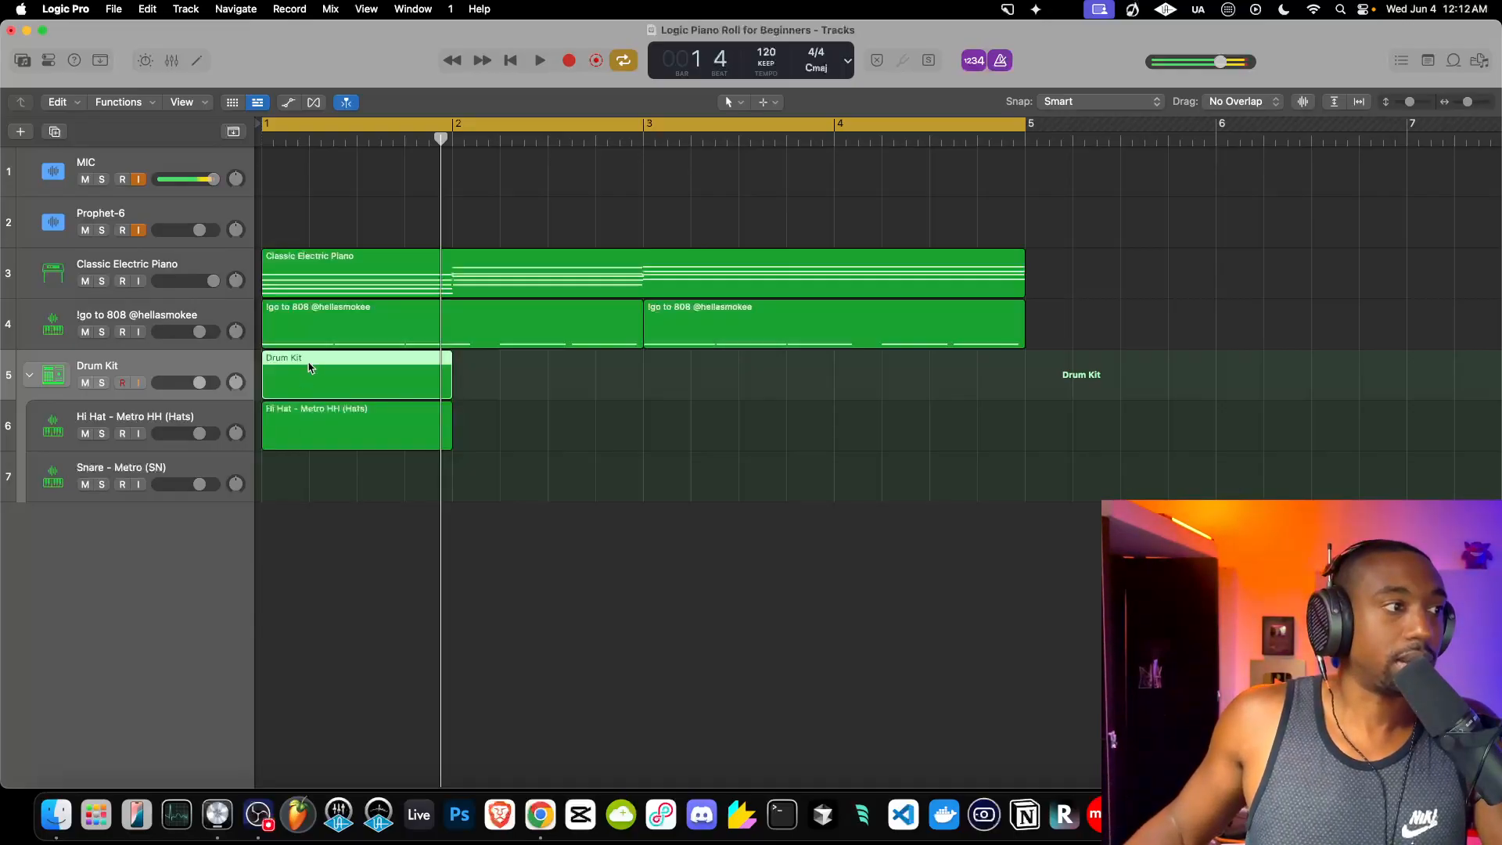
pyautogui.press('Delete')
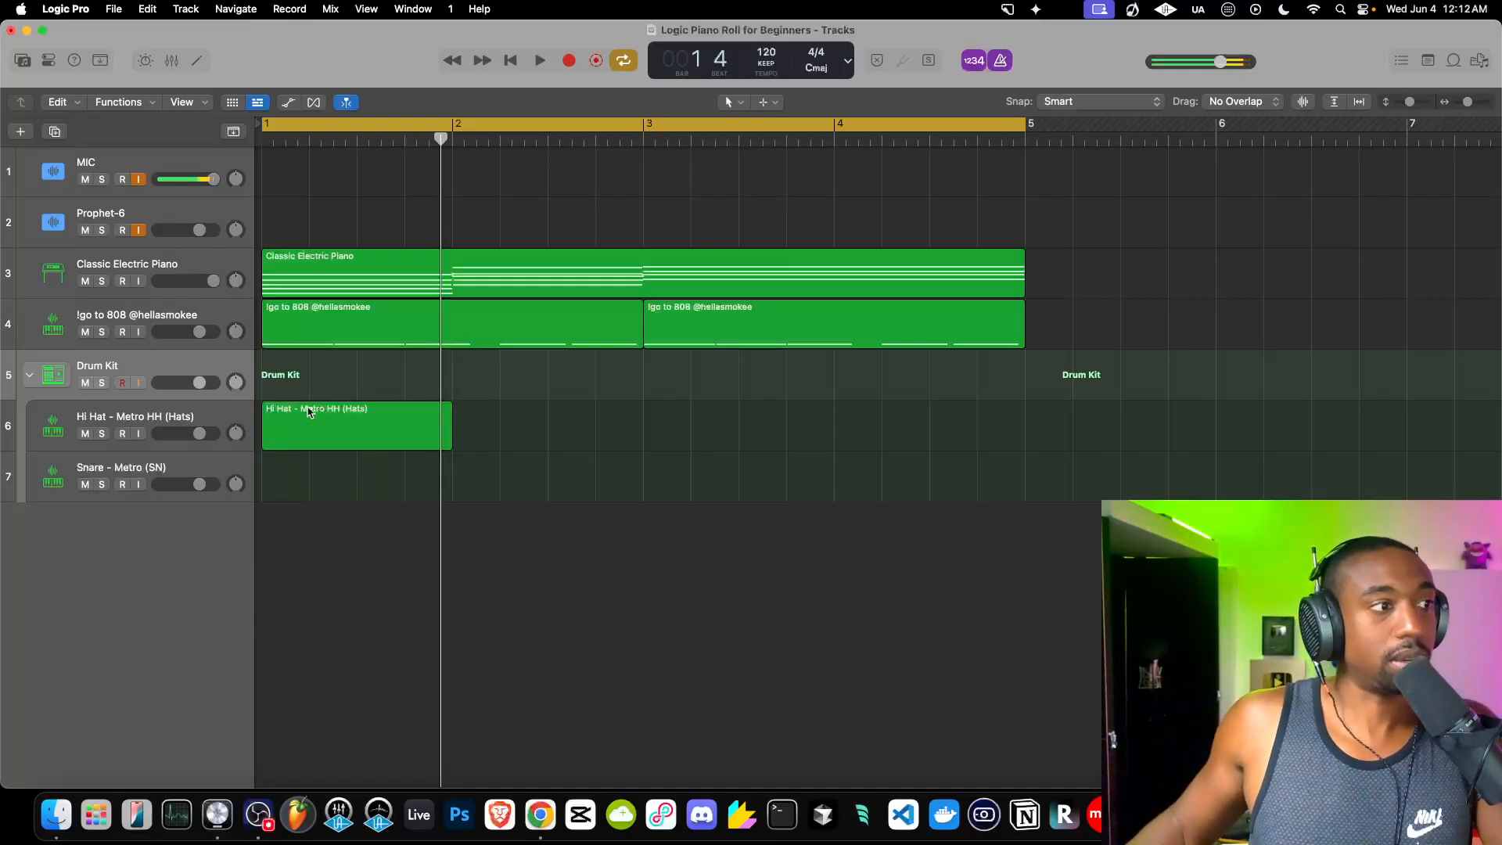
# Open the Hi Hat region in the Piano Roll and assign the Brush Tool as the secondary tool.
pyautogui.click(117, 416)
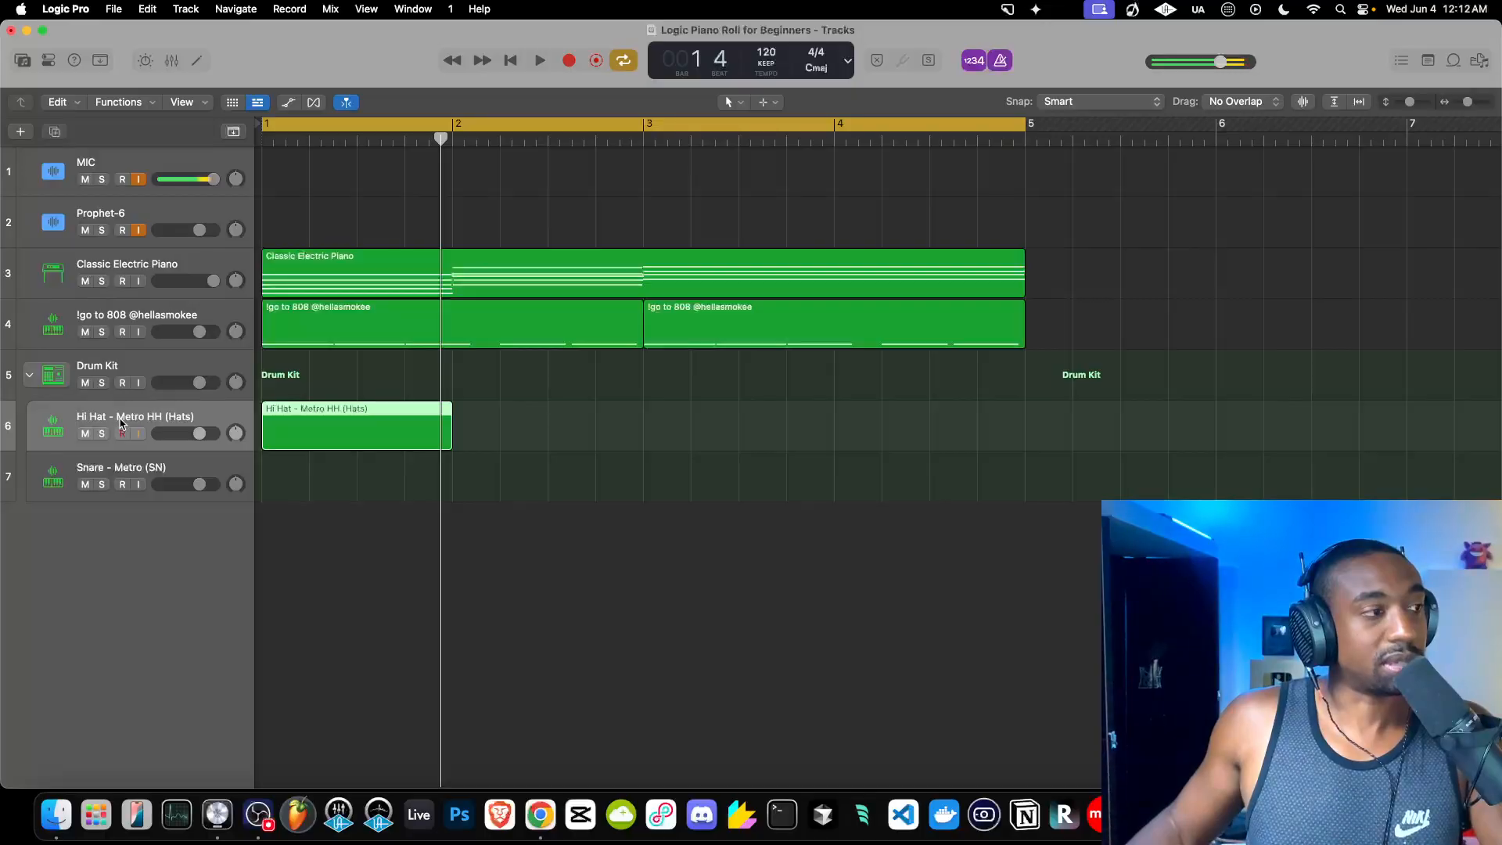
pyautogui.rightClick(304, 430)
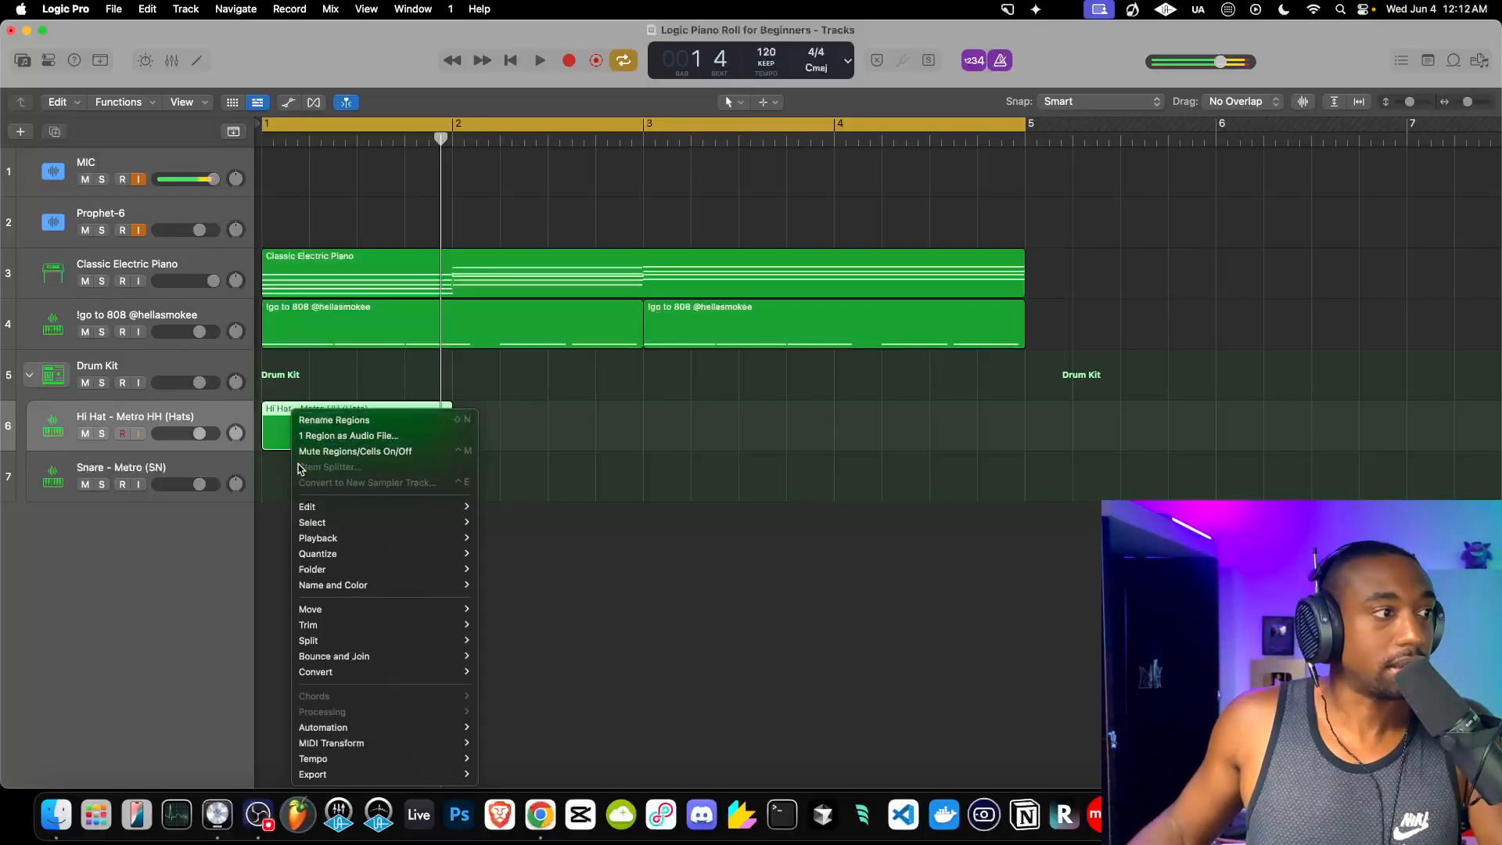
pyautogui.click(265, 515)
pyautogui.doubleClick(280, 445)
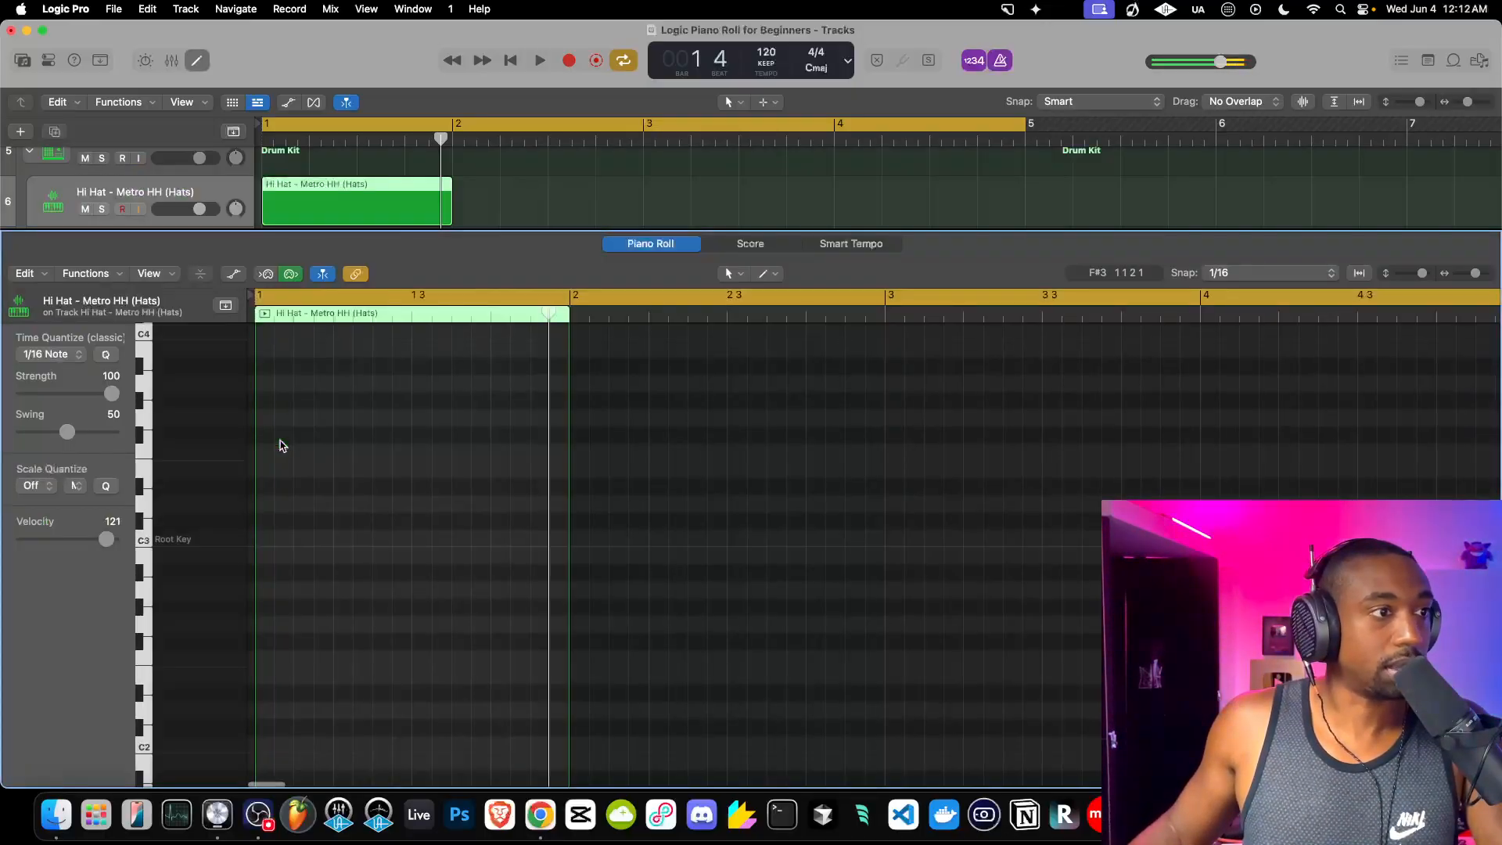
pyautogui.click(767, 274)
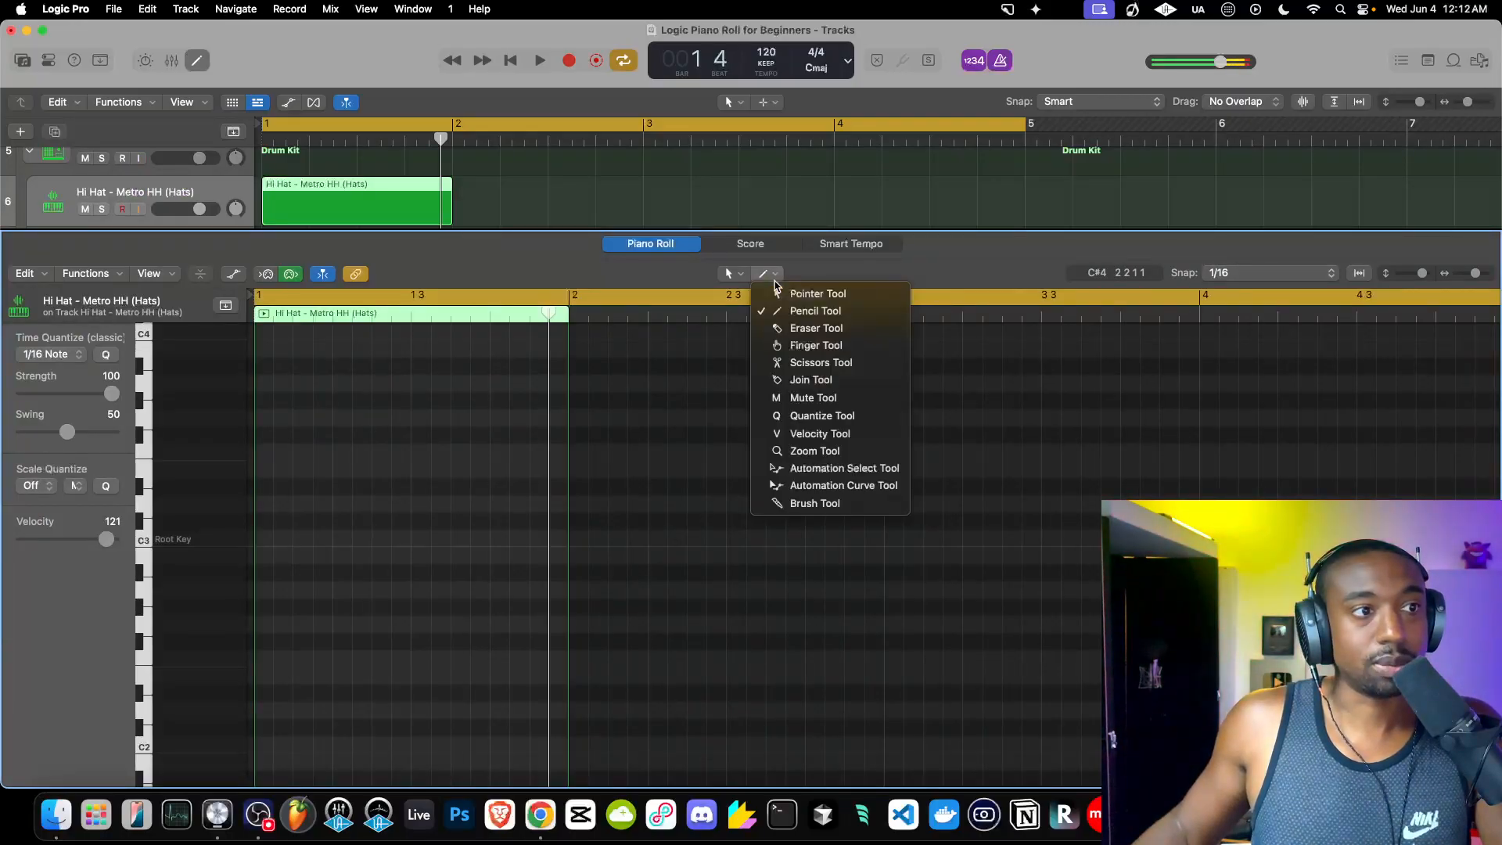
pyautogui.click(798, 503)
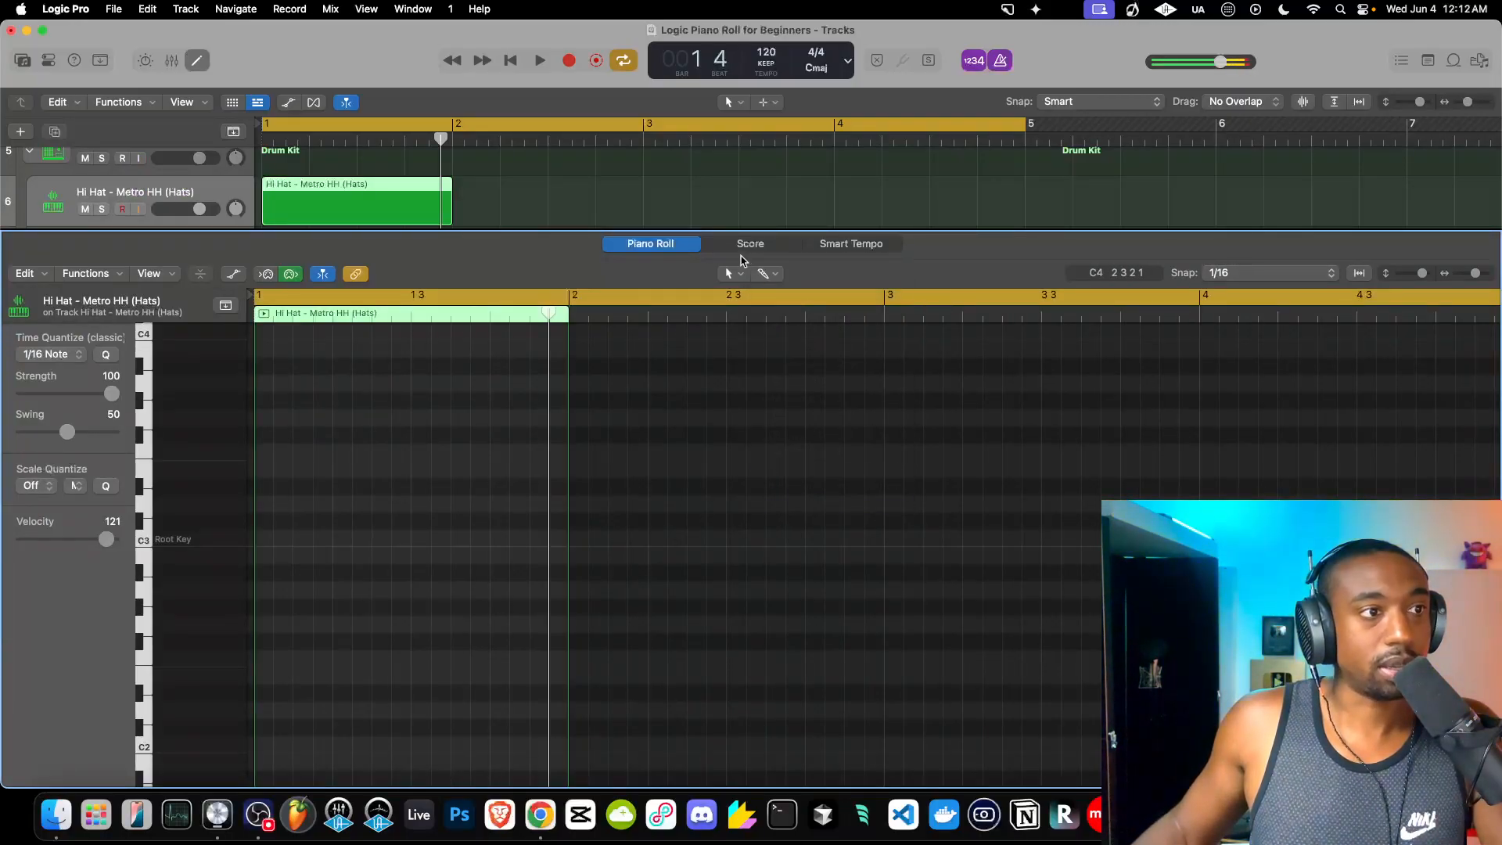
pyautogui.click(767, 274)
pyautogui.click(450, 270)
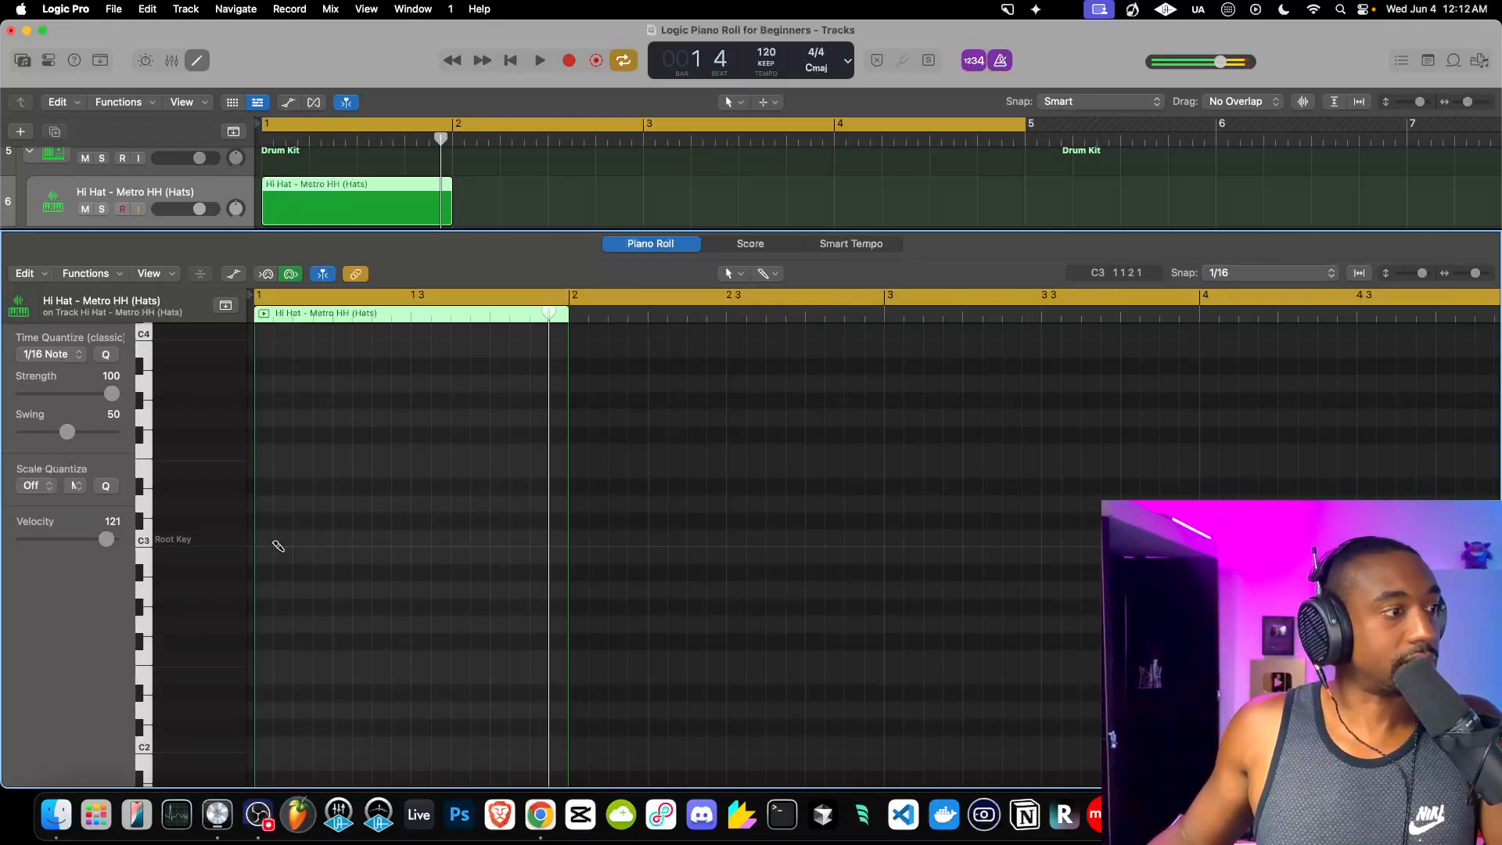
# Paint consecutive 1/16 hi-hat notes on C3 across bar 1 with the Brush Tool and play them back.
pyautogui.click(265, 540)
pyautogui.moveTo(298, 541); pyautogui.dragTo(569, 543)
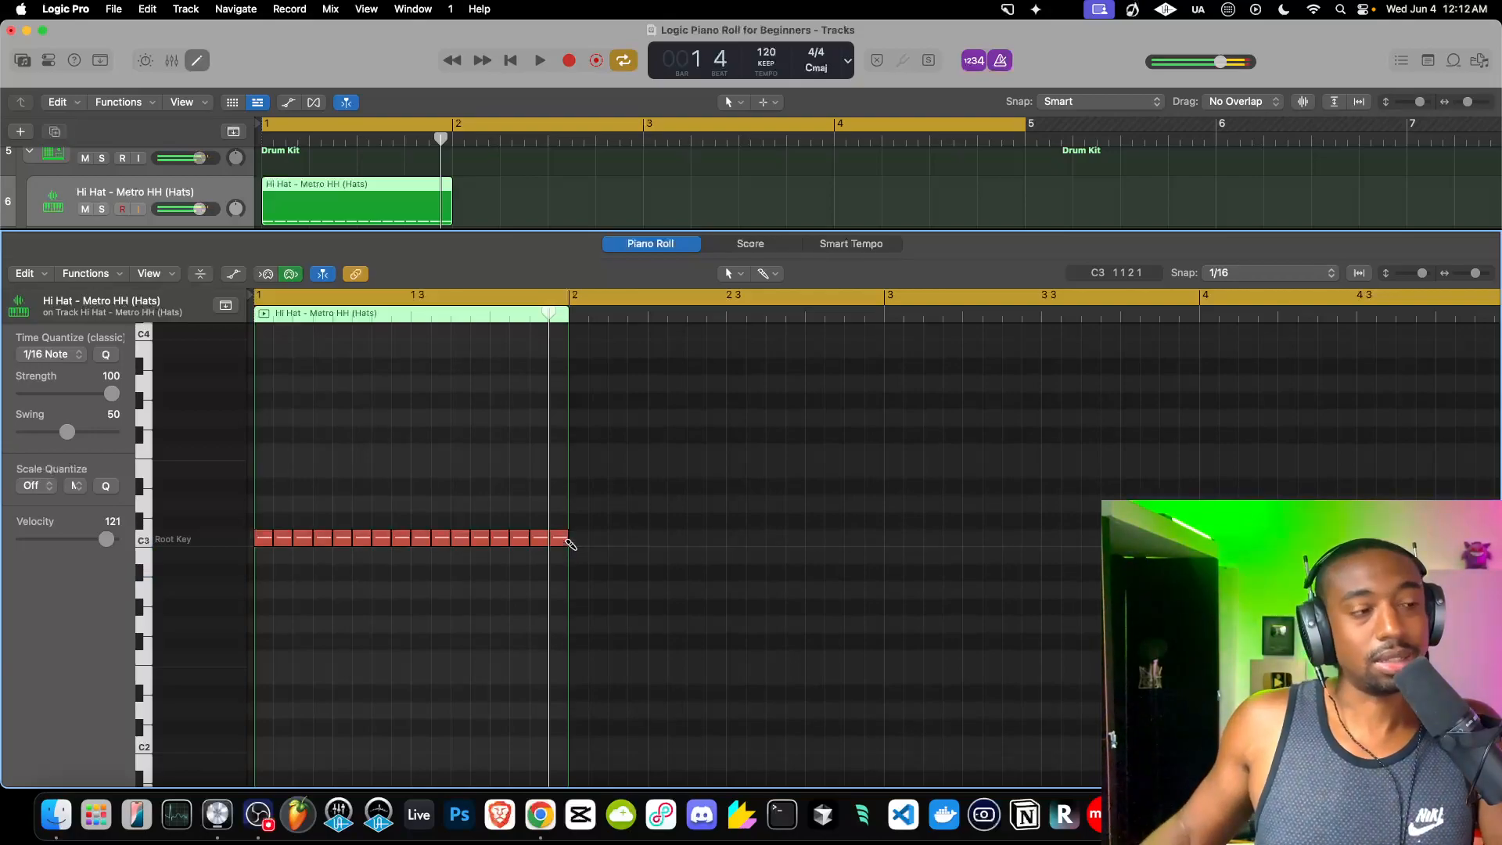
pyautogui.press('space')
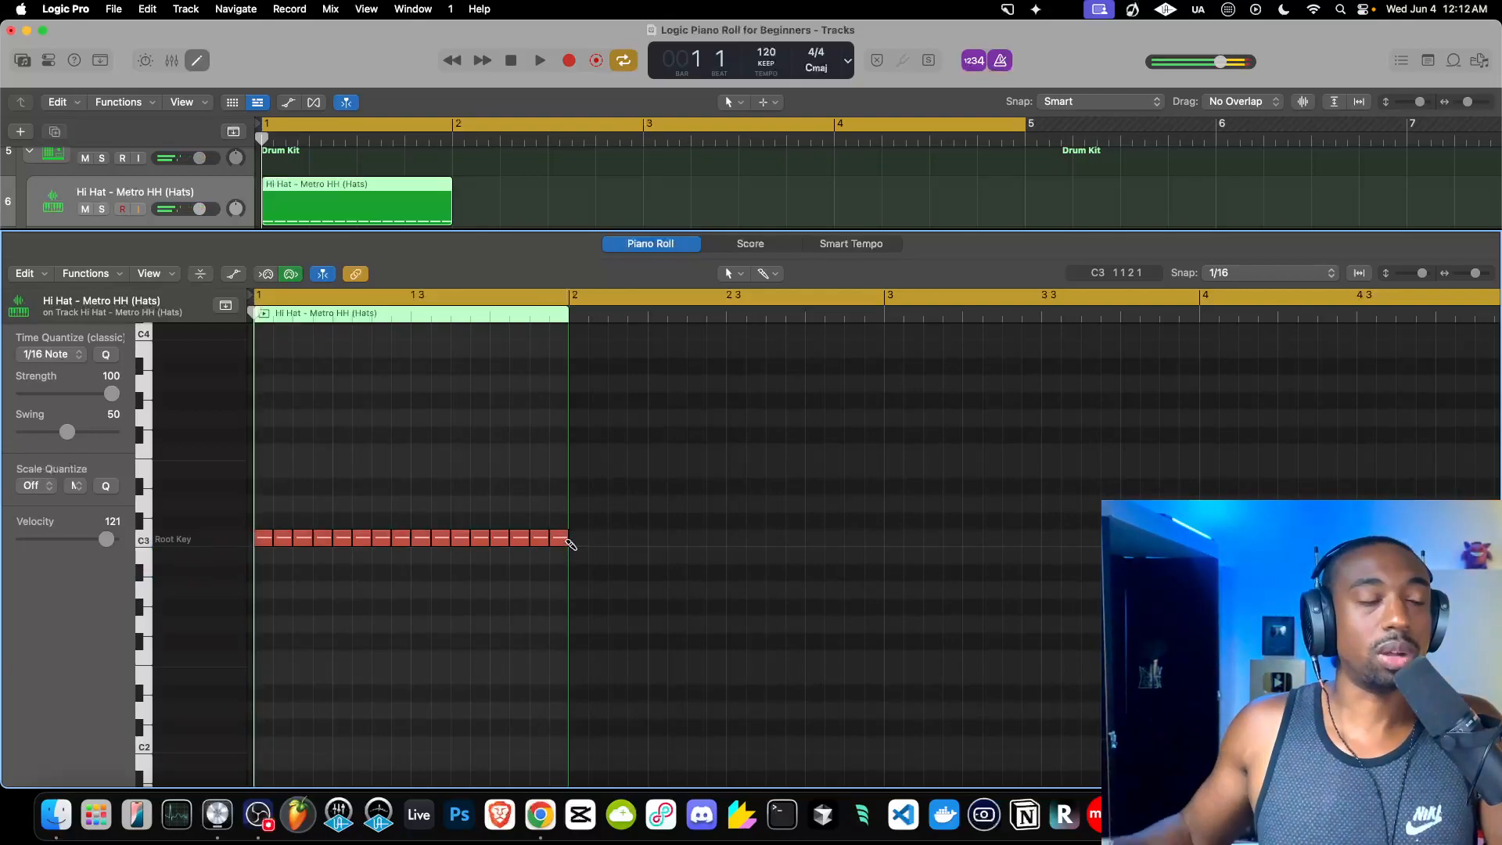
pyautogui.press('space')
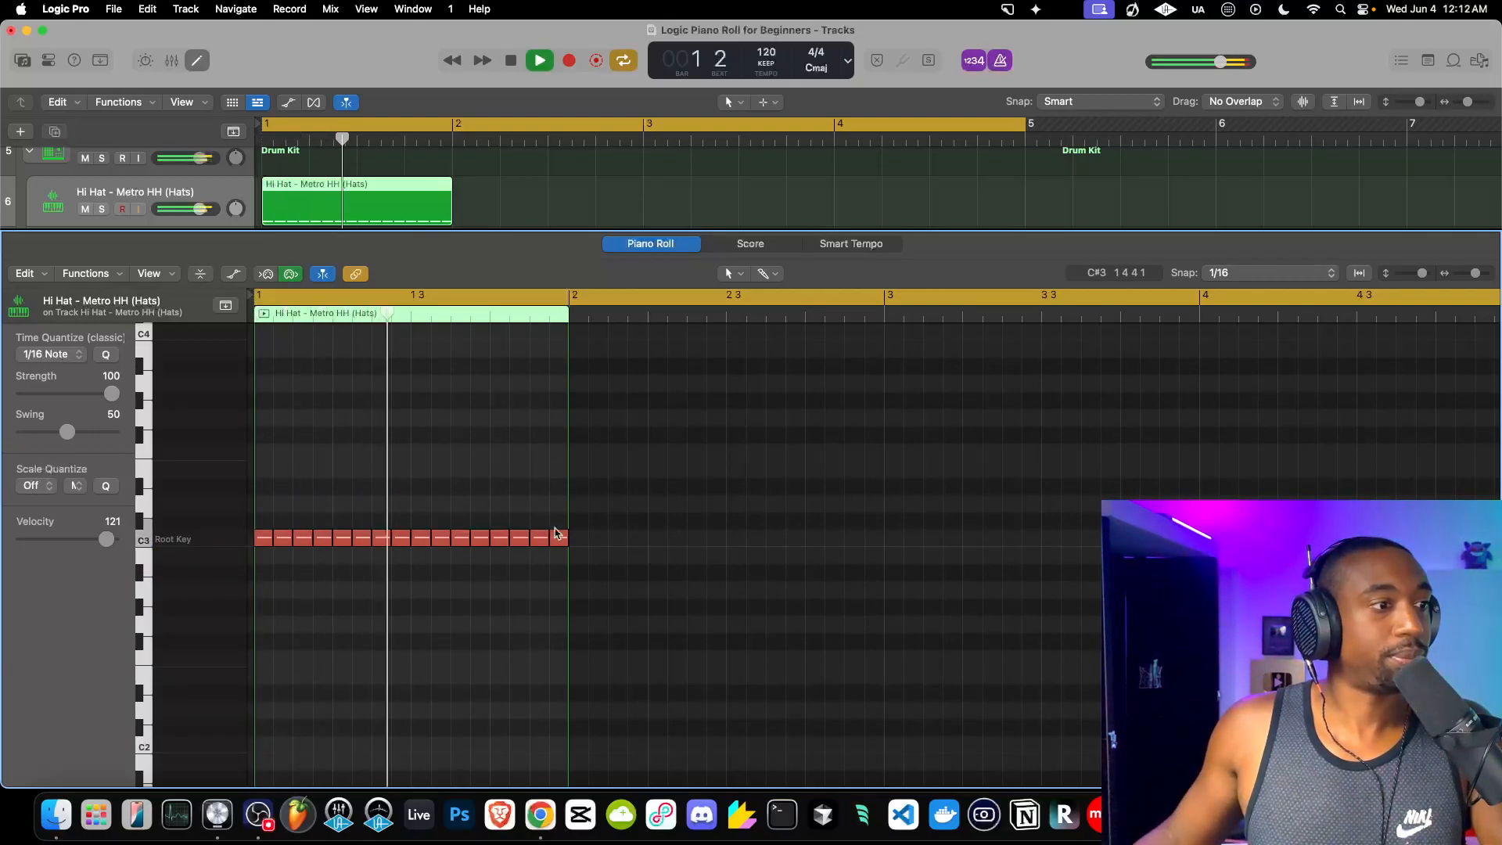
# Continue the 1/16 hi-hat notes on C3 through bar 2, play the pattern, and shorten the cycle area to end at bar 3.
pyautogui.moveTo(577, 540); pyautogui.dragTo(881, 540)
pyautogui.press('space')
pyautogui.press('space')
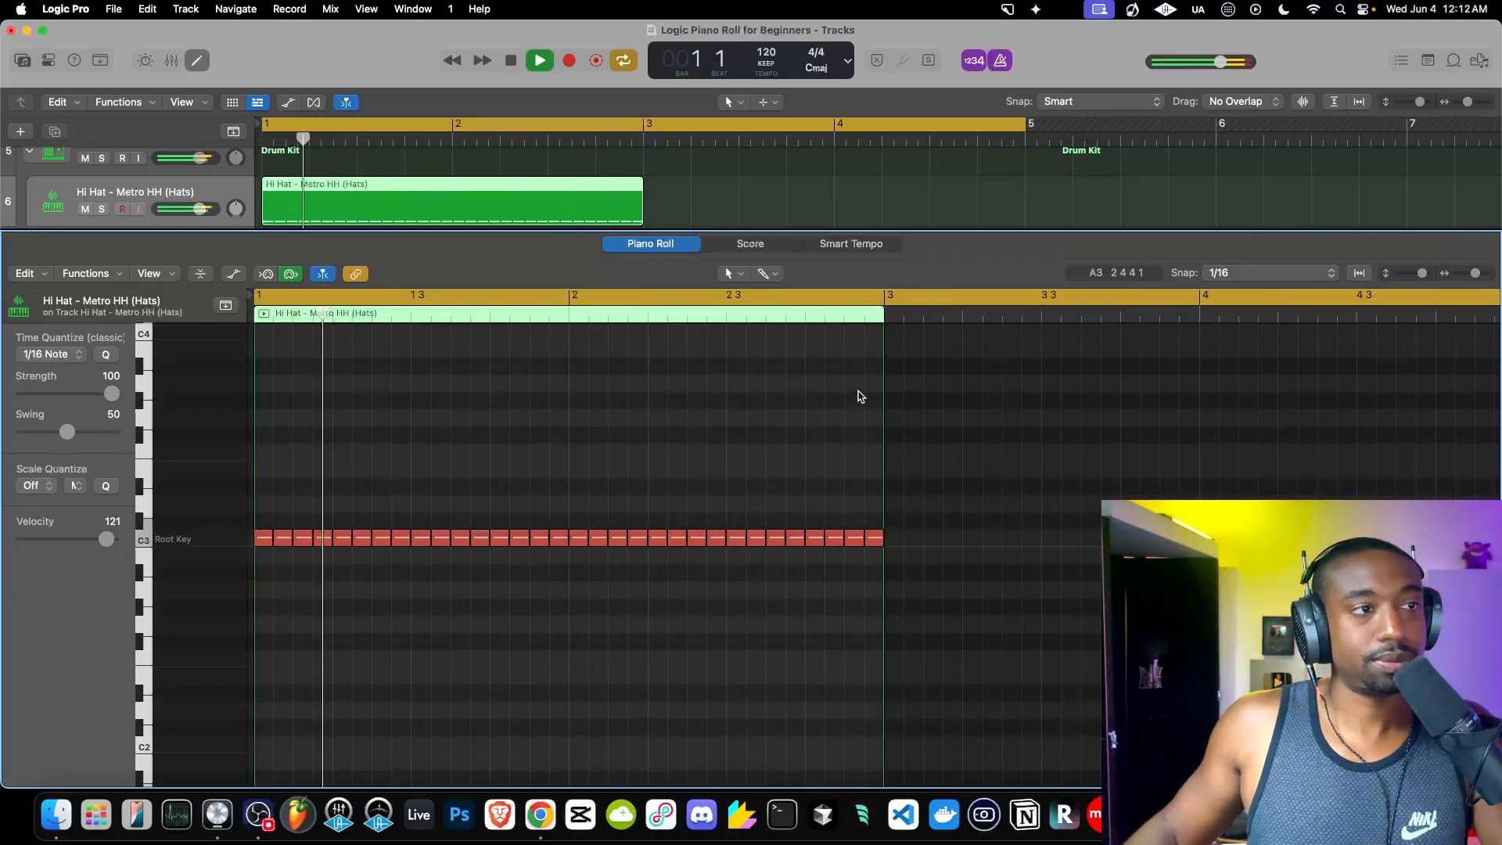
pyautogui.scroll(-2, 595, 171)
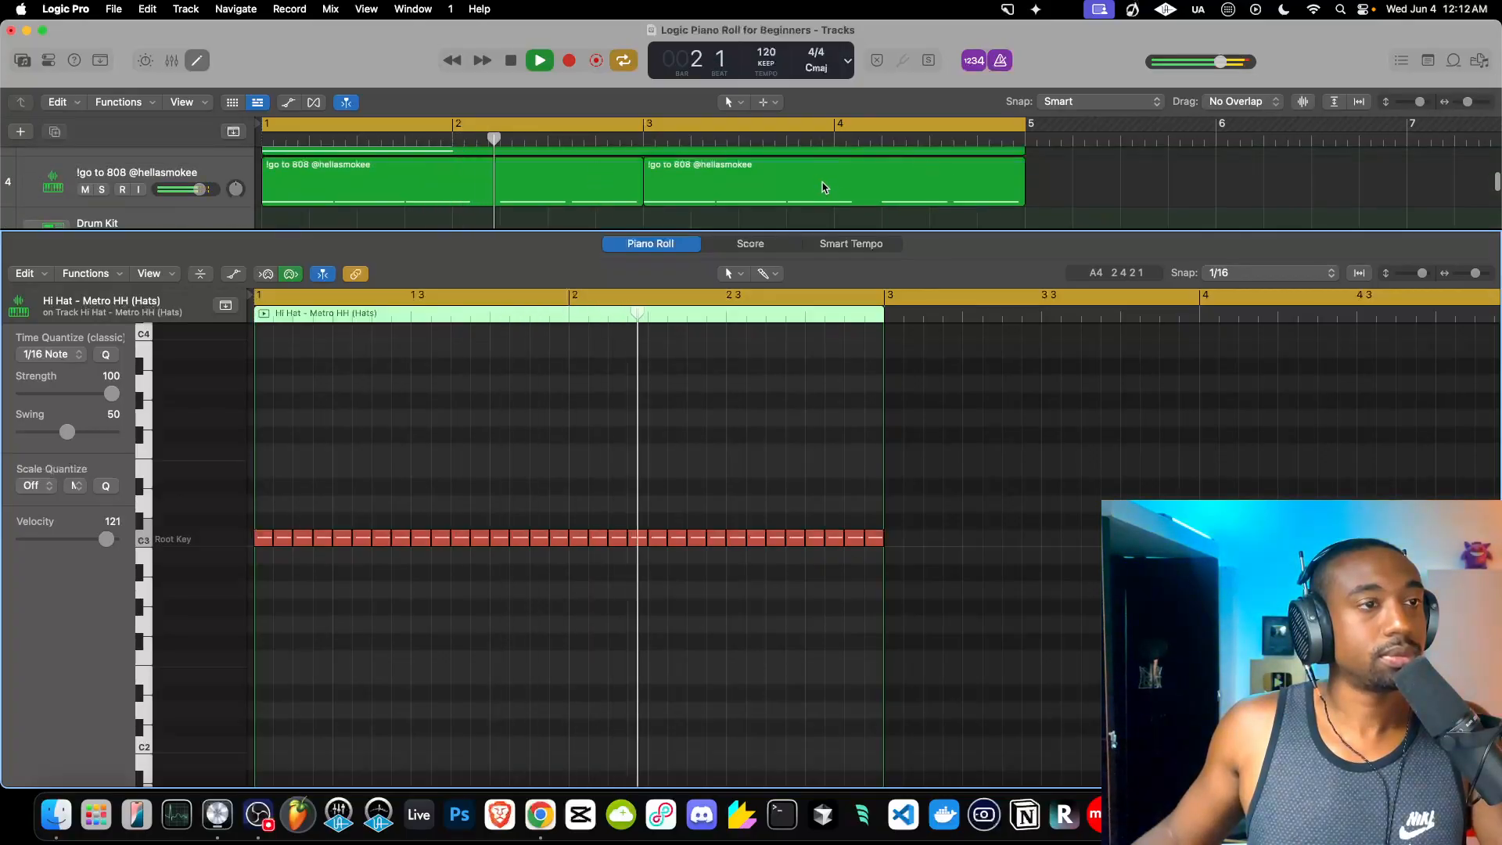
pyautogui.scroll(3, 818, 186)
pyautogui.moveTo(1026, 124); pyautogui.dragTo(643, 129)
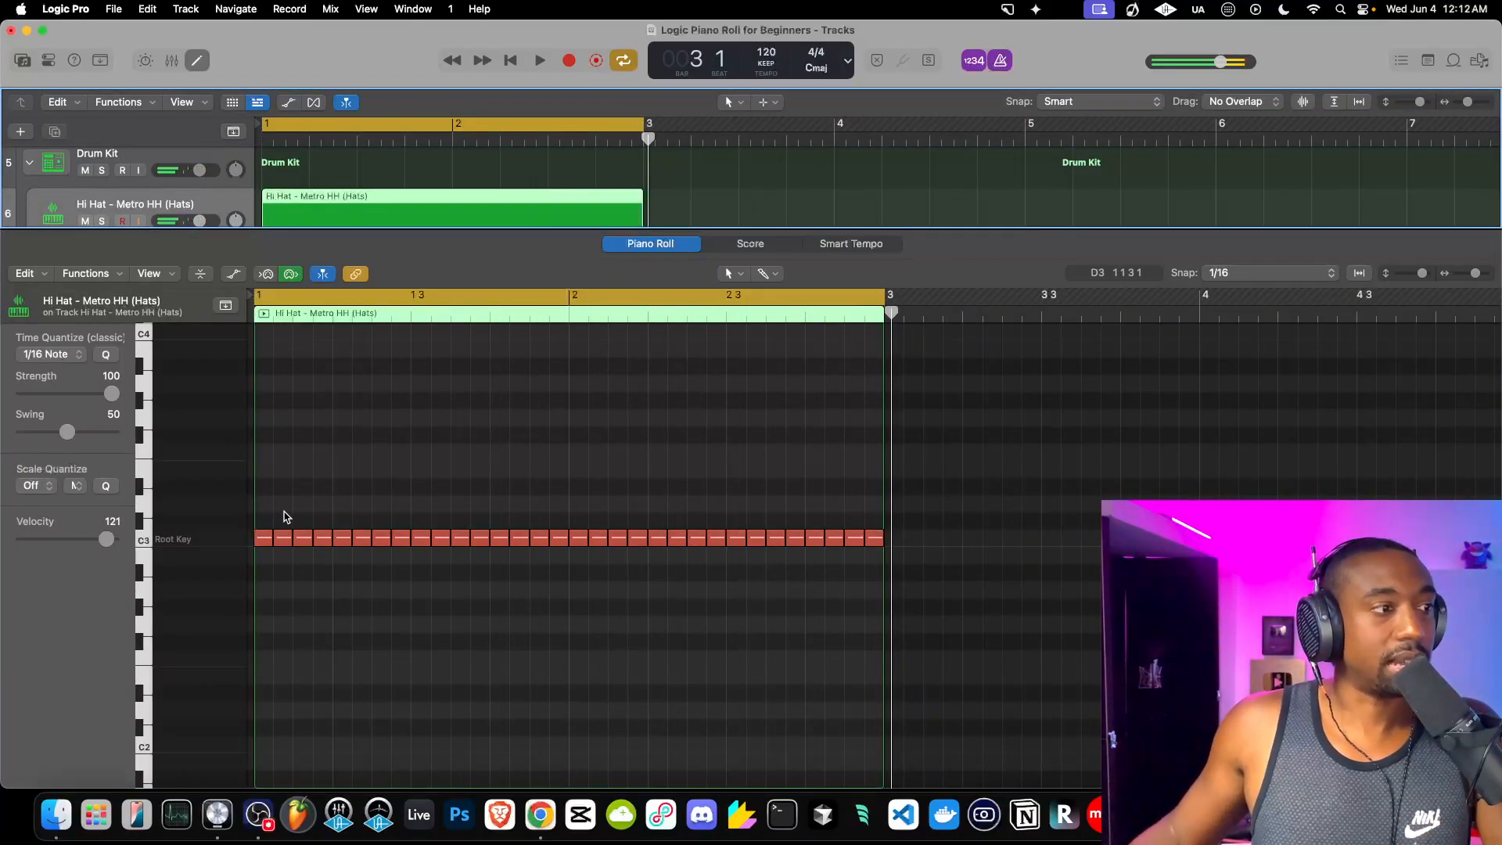
# Set the Piano Roll snap to 1/32, paint a D3 note at beat 2 of bar 1, and shorten it to a 1/32 note.
pyautogui.click(1250, 274)
pyautogui.click(1293, 289)
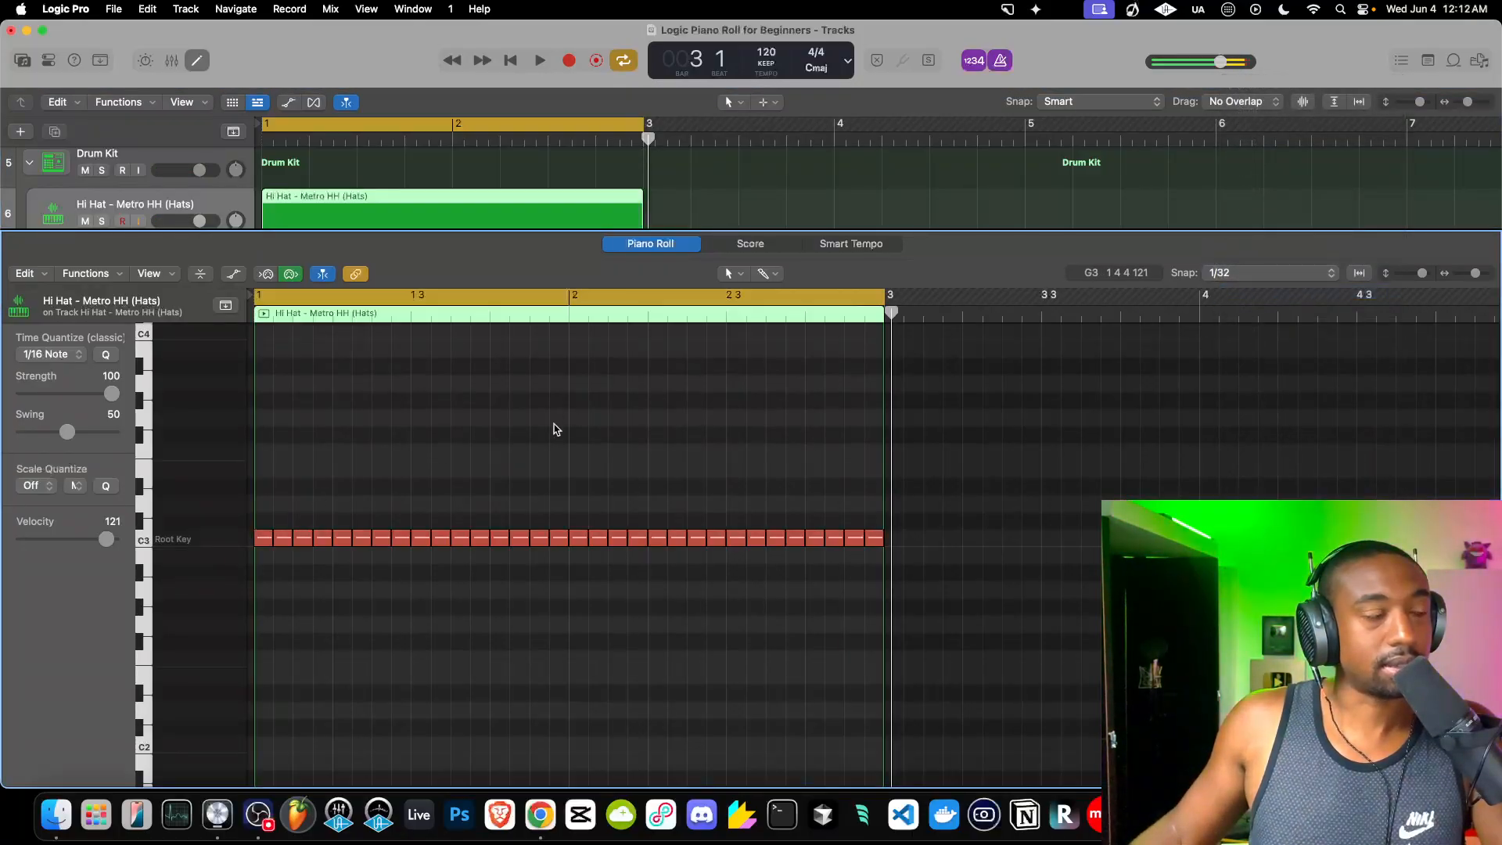
pyautogui.click(342, 505)
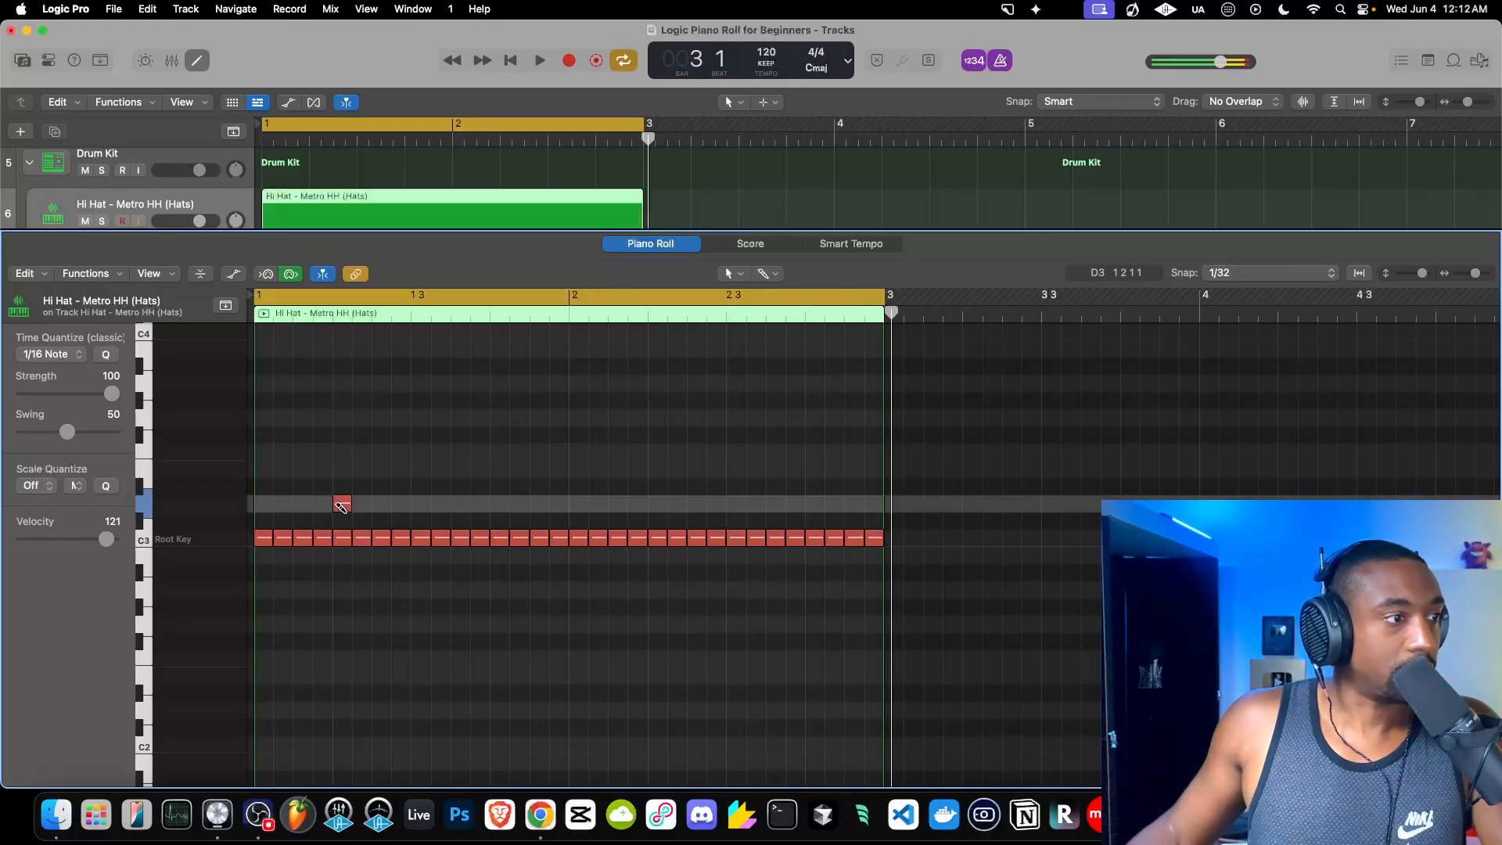
pyautogui.scroll(6, 345, 507)
pyautogui.hscroll(-2, 345, 506)
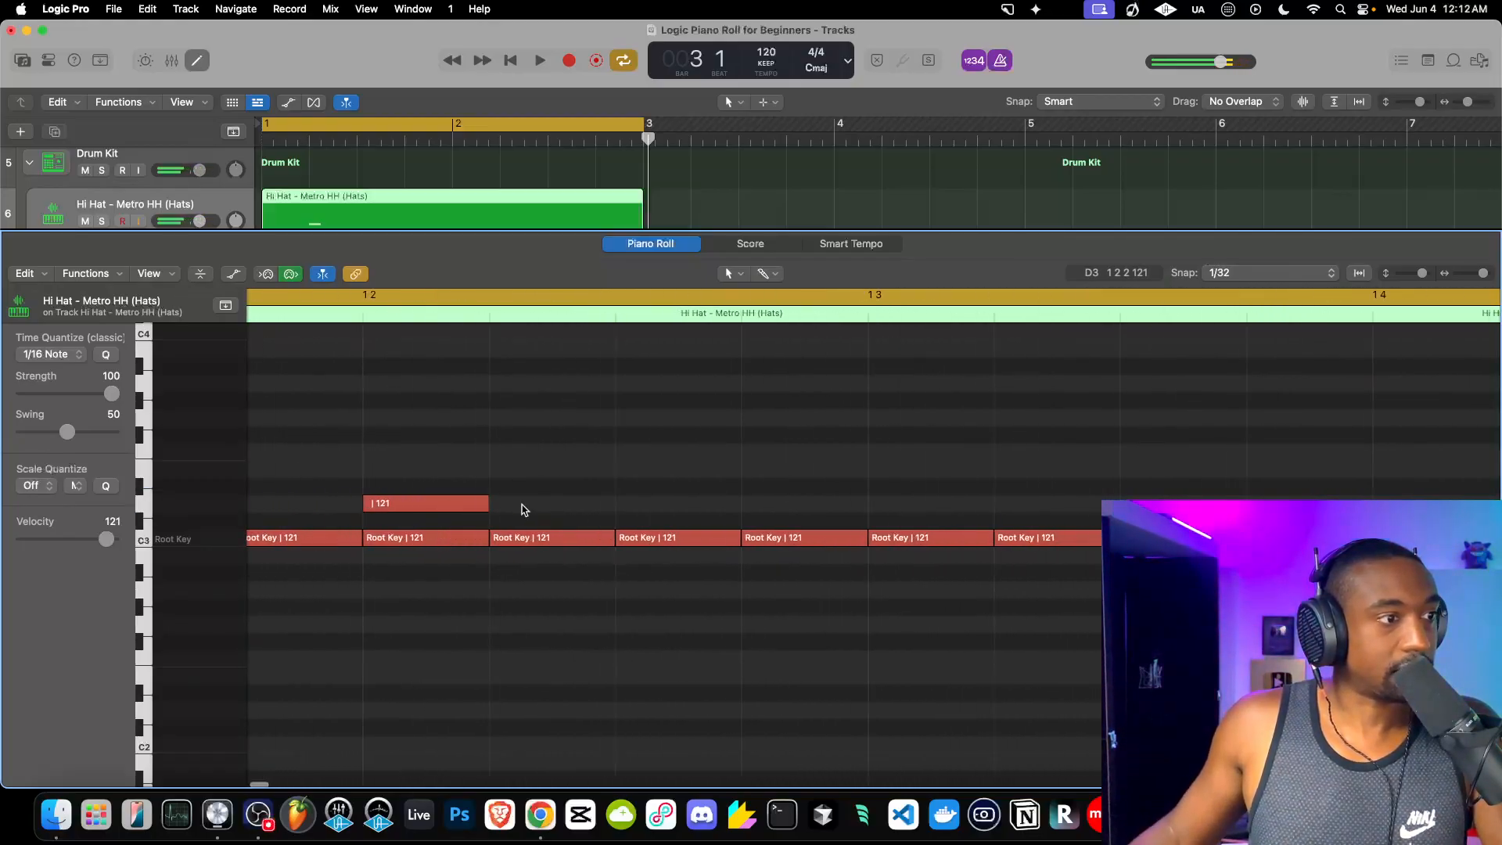
pyautogui.moveTo(486, 505); pyautogui.dragTo(421, 514)
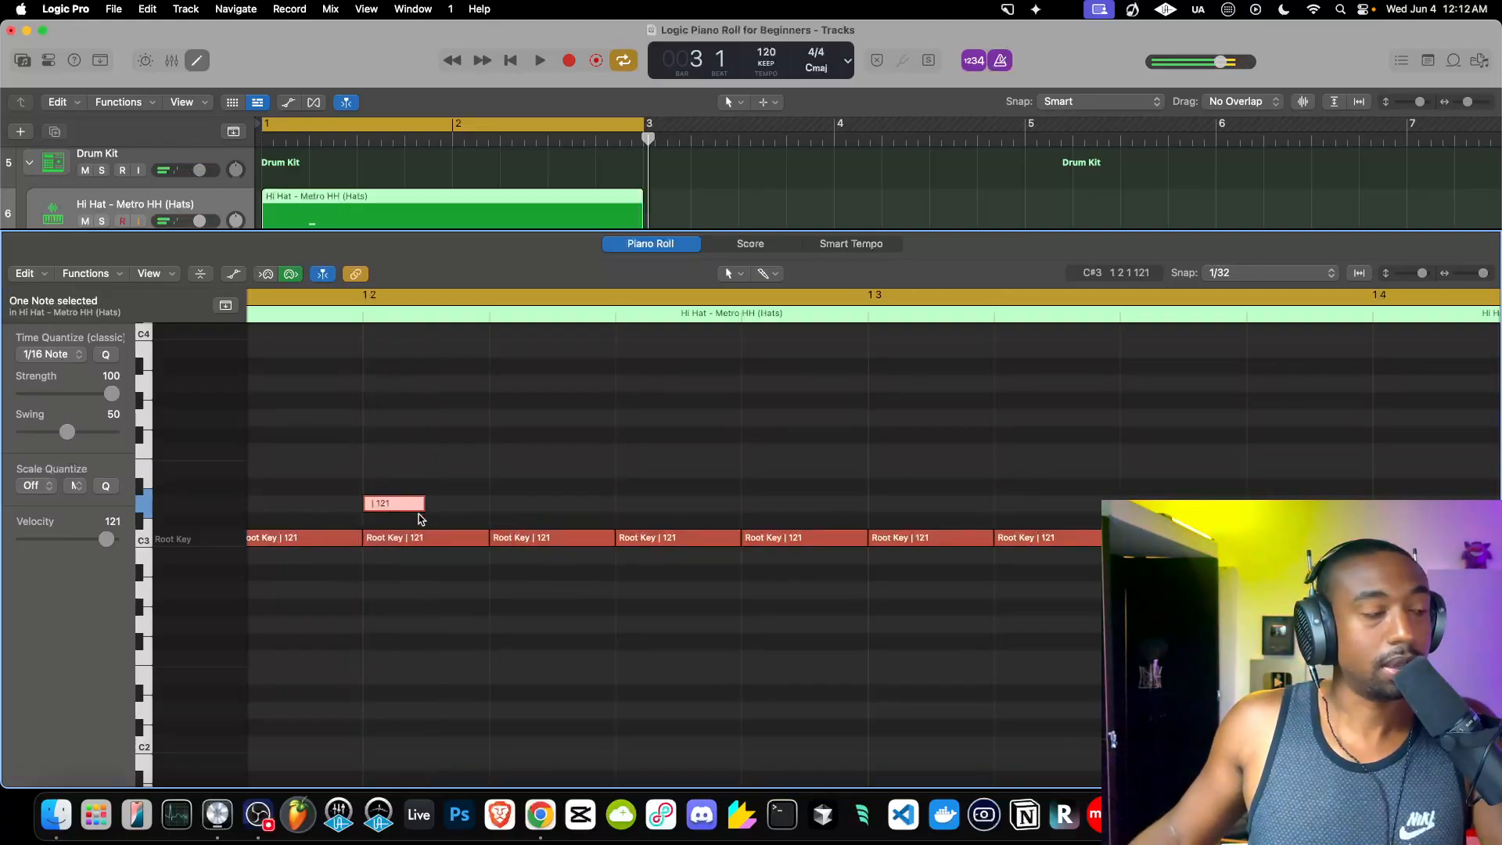
pyautogui.scroll(-4, 421, 517)
pyautogui.moveTo(408, 510); pyautogui.dragTo(452, 510)
pyautogui.rightClick(452, 510)
pyautogui.click(421, 476)
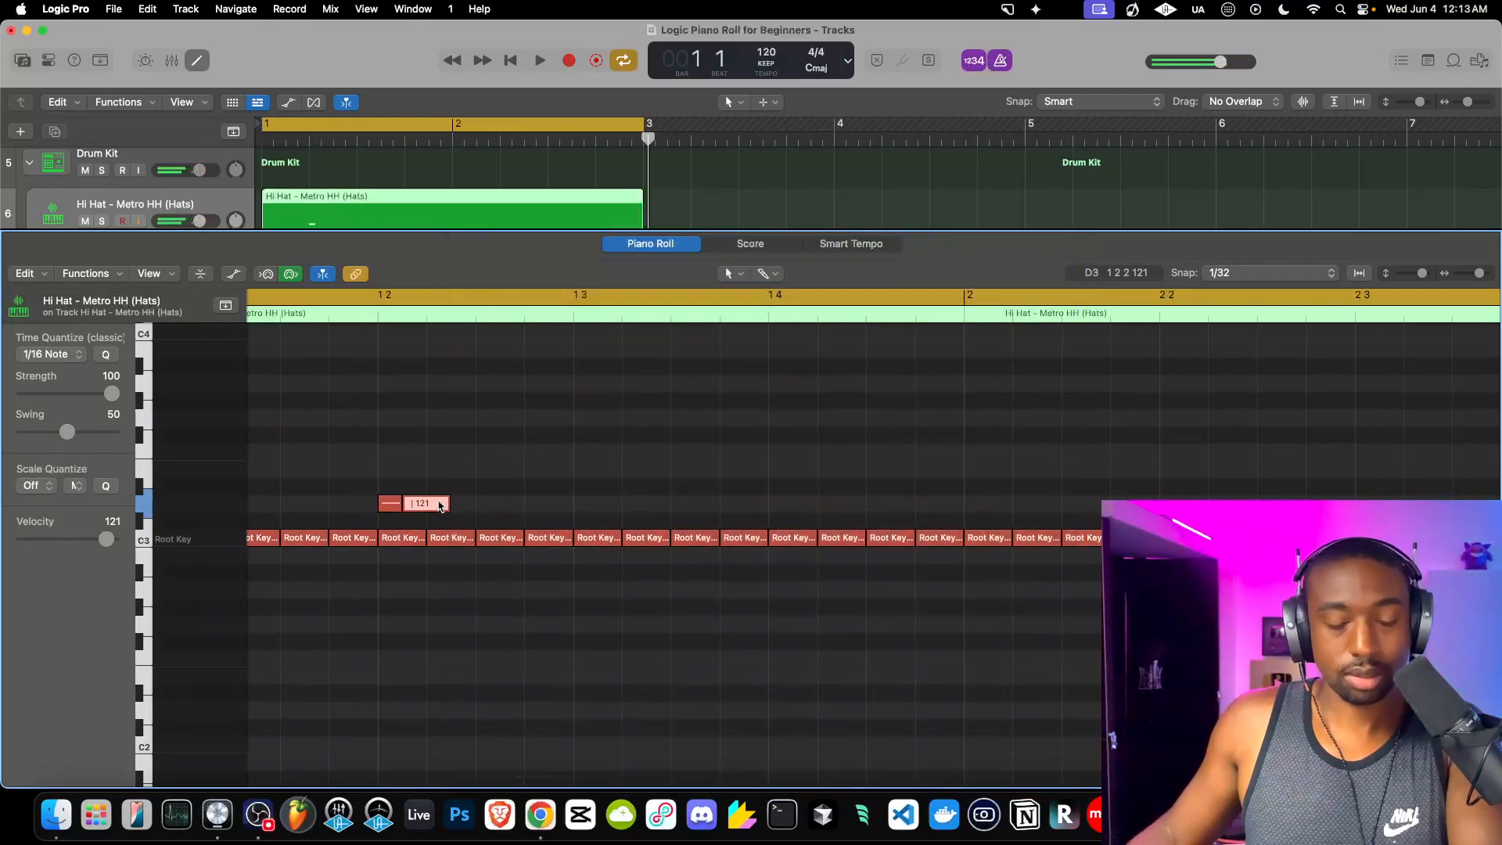
pyautogui.click(416, 510)
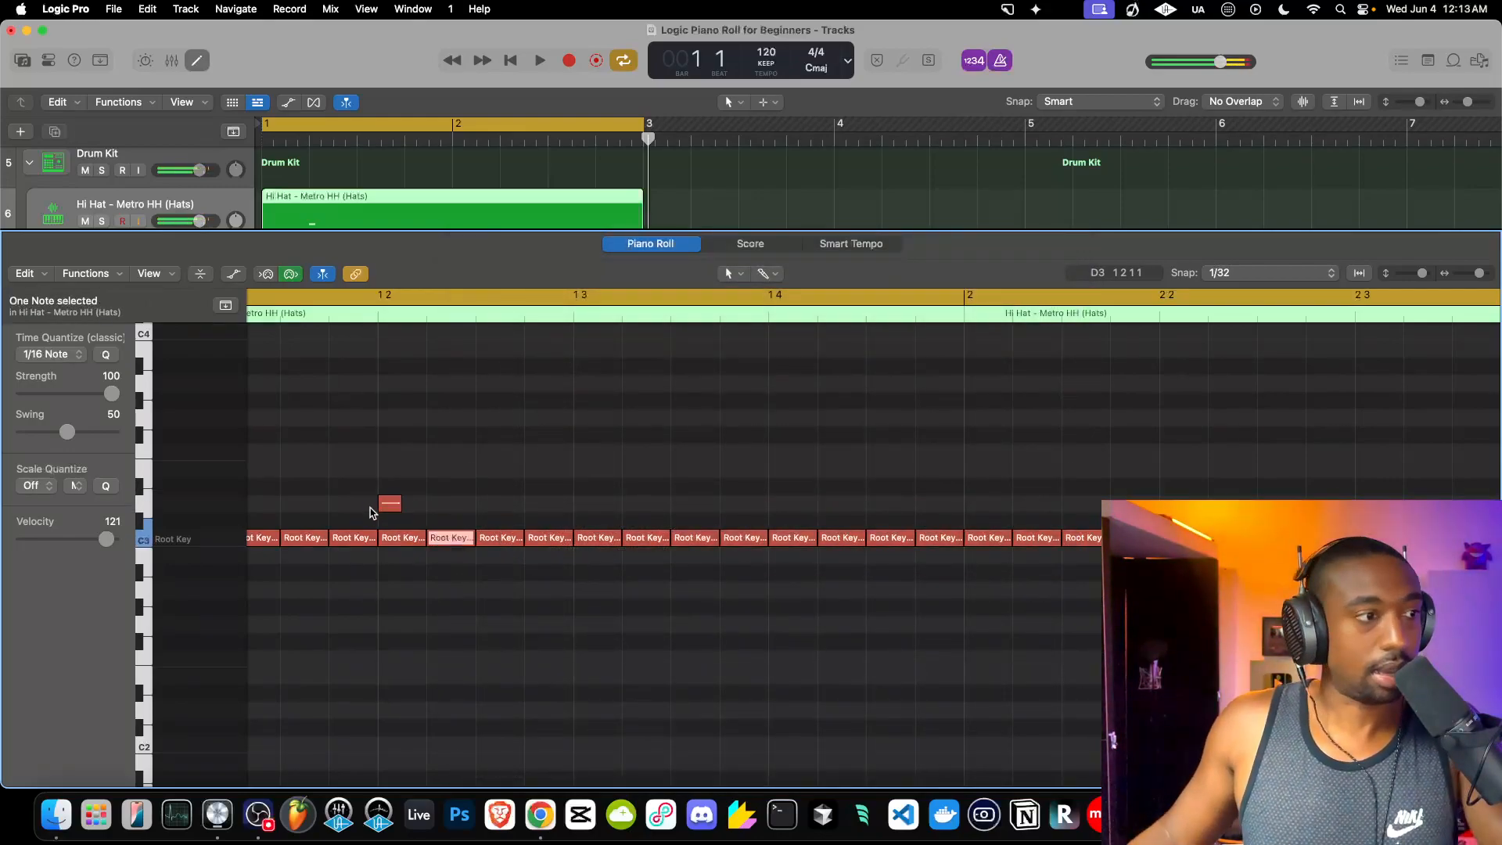
# Place a second D3 note directly after the first at beat 2, shorten it to 1/32, and delete the extra note beside it.
pyautogui.click(388, 505)
pyautogui.click(410, 508)
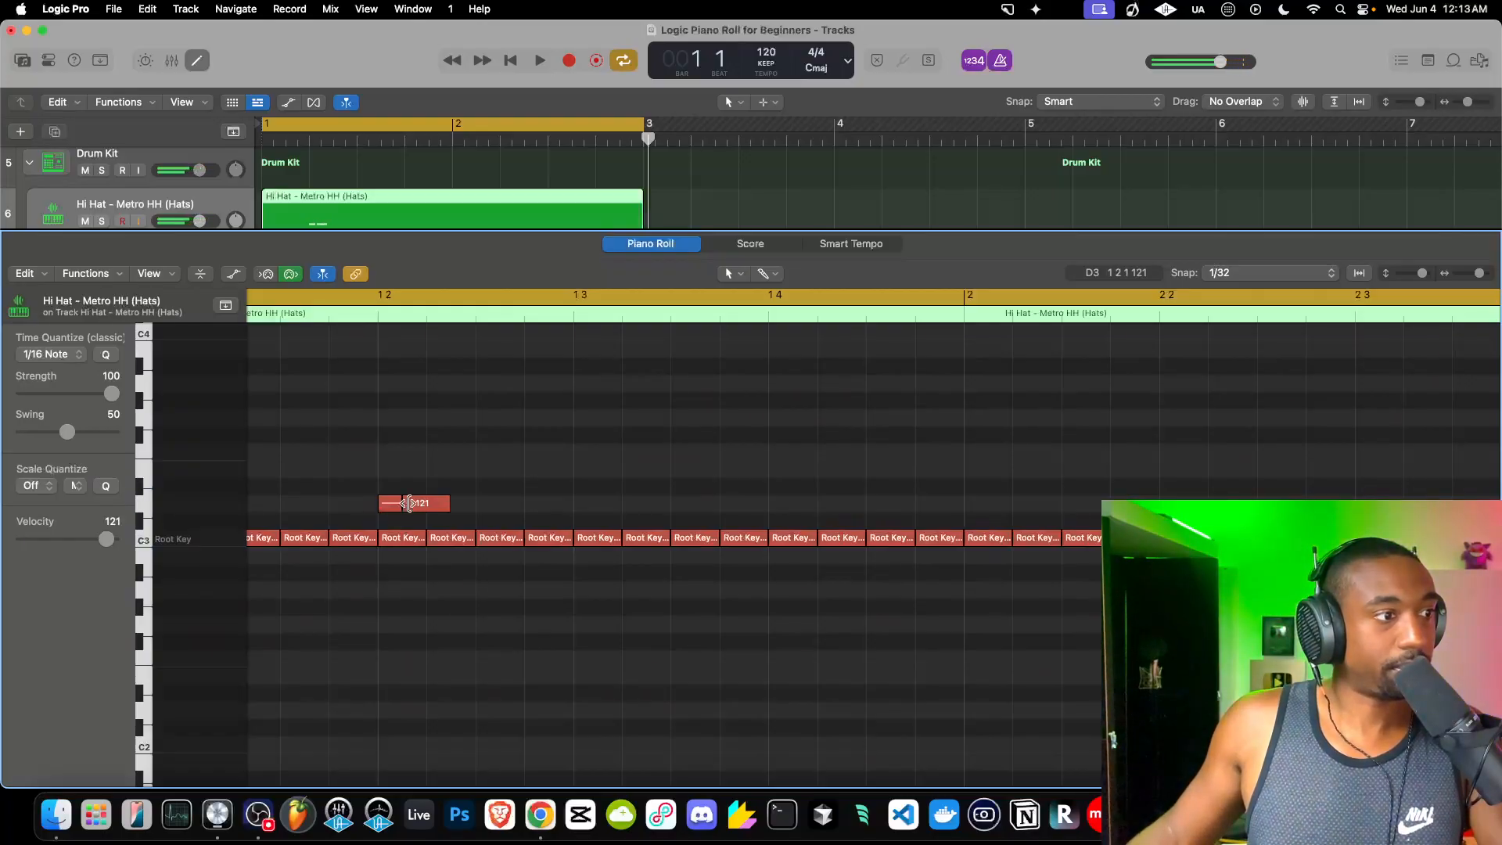
pyautogui.moveTo(447, 504); pyautogui.dragTo(393, 508)
pyautogui.click(460, 509)
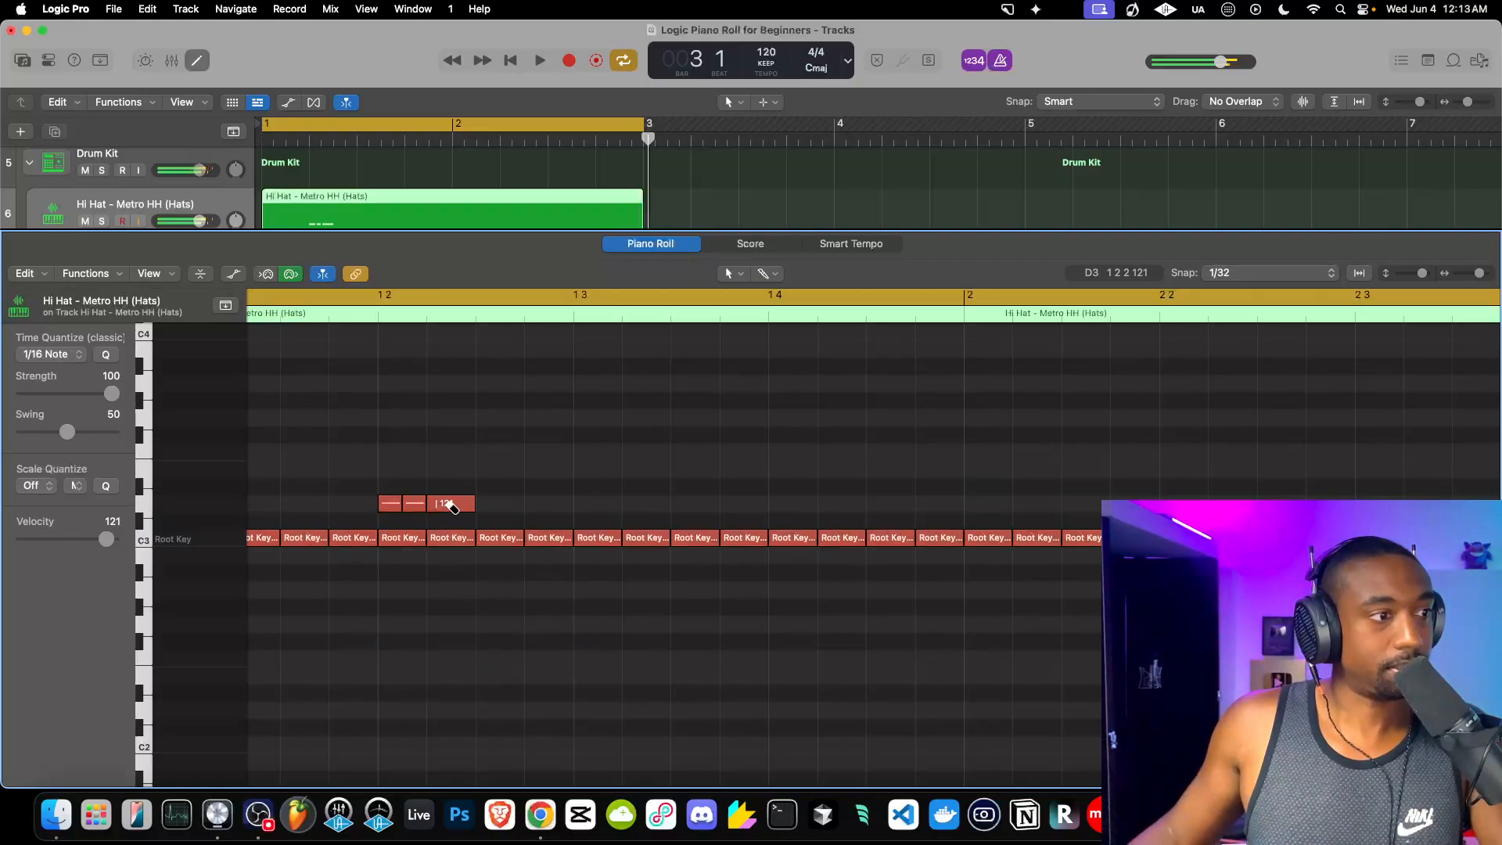
pyautogui.press('Delete')
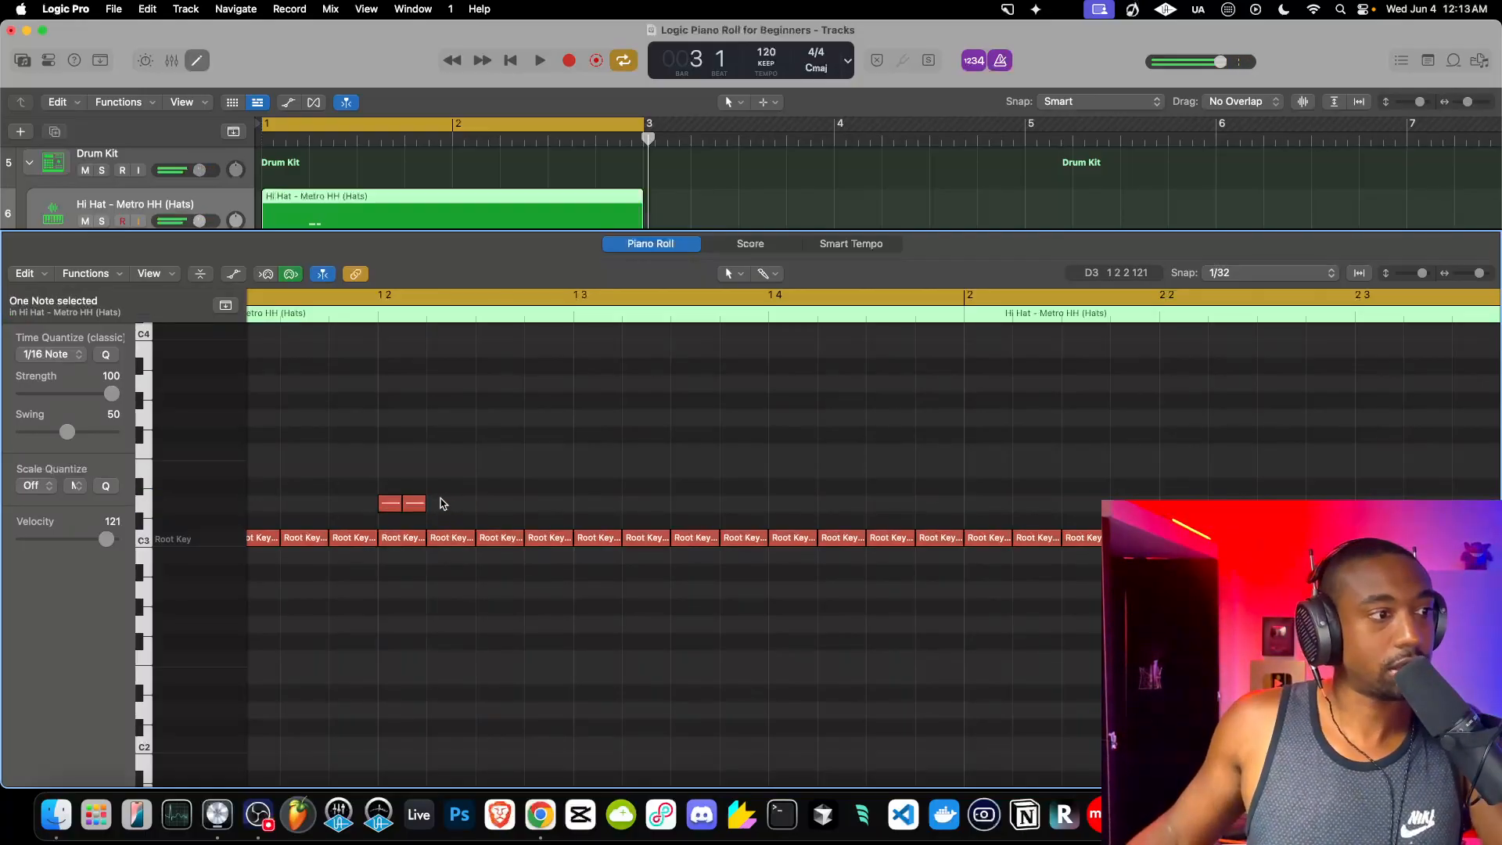
# Select both 1/32 D3 notes, repeat them once directly after, and play the hi-hat pattern from the start.
pyautogui.keyDown('shift'); pyautogui.click(393, 505); pyautogui.keyUp('shift')
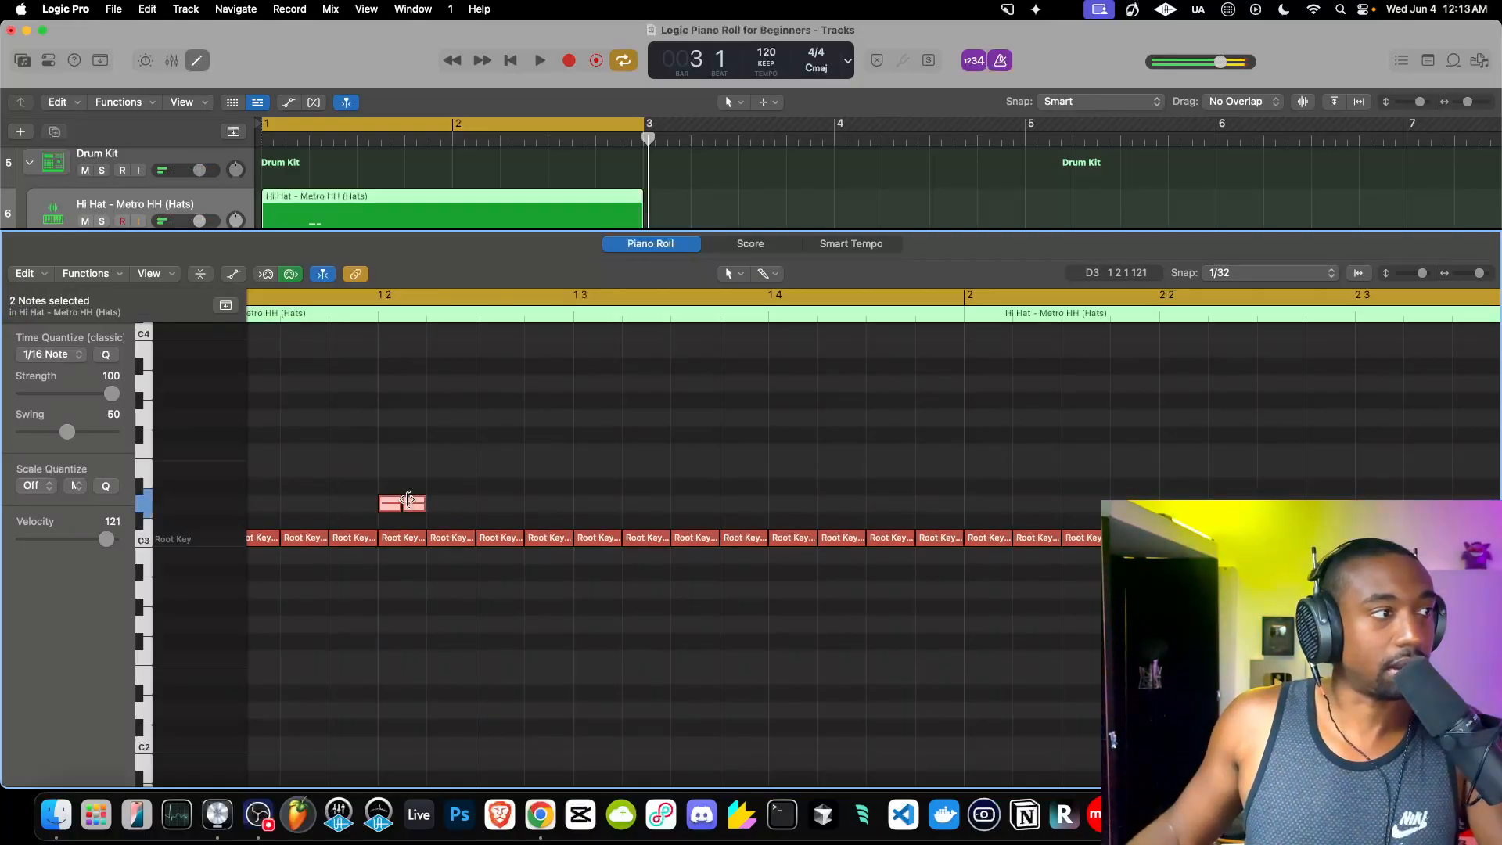
pyautogui.press('cmd+r')
pyautogui.press('space')
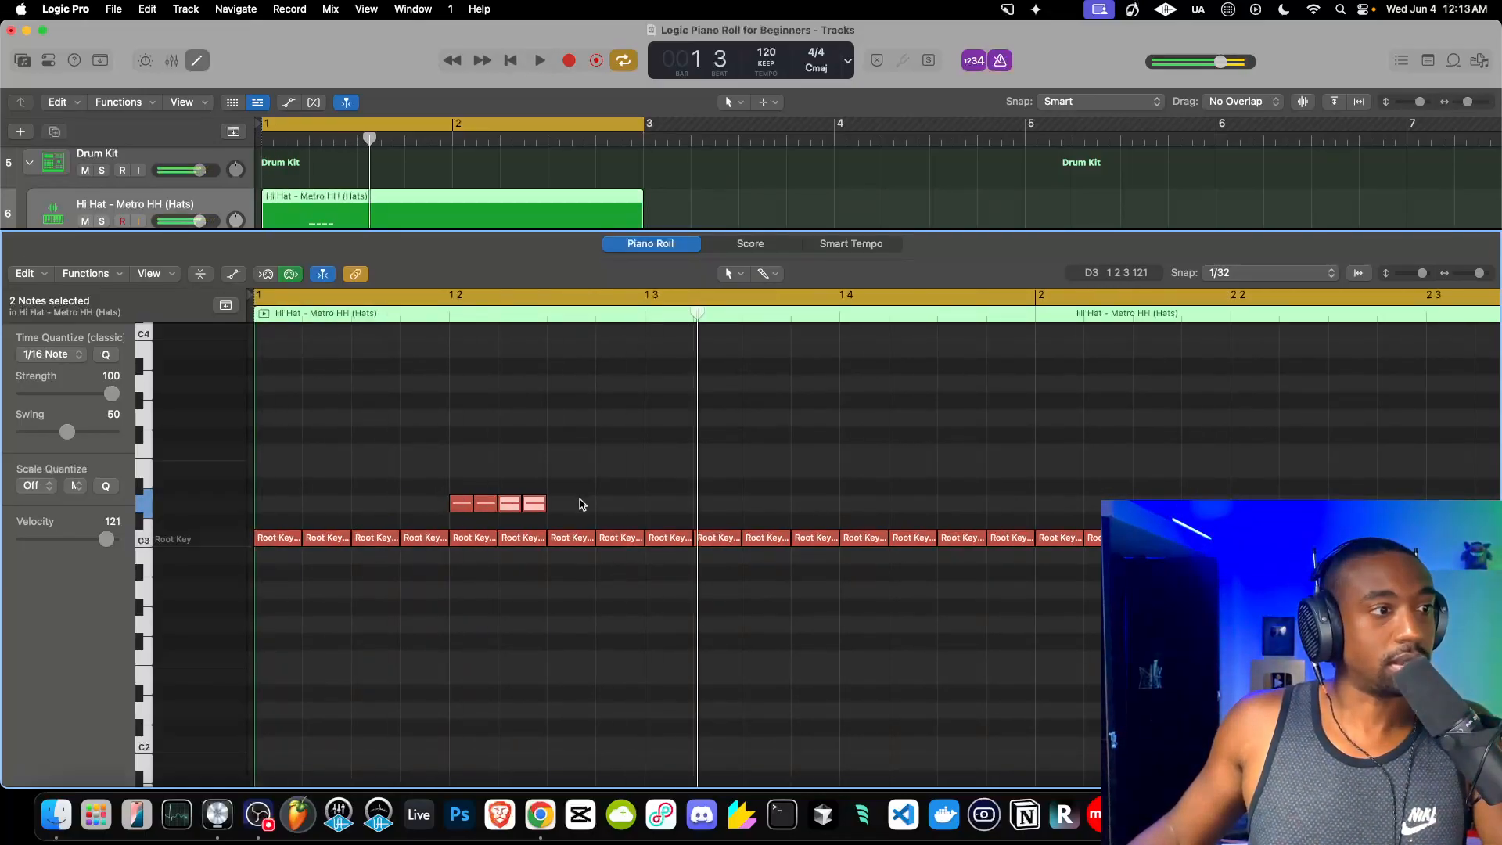
pyautogui.hotkey('shift', 'Return')
pyautogui.press('Return')
pyautogui.press('space')
pyautogui.scroll(-10, 536, 473)
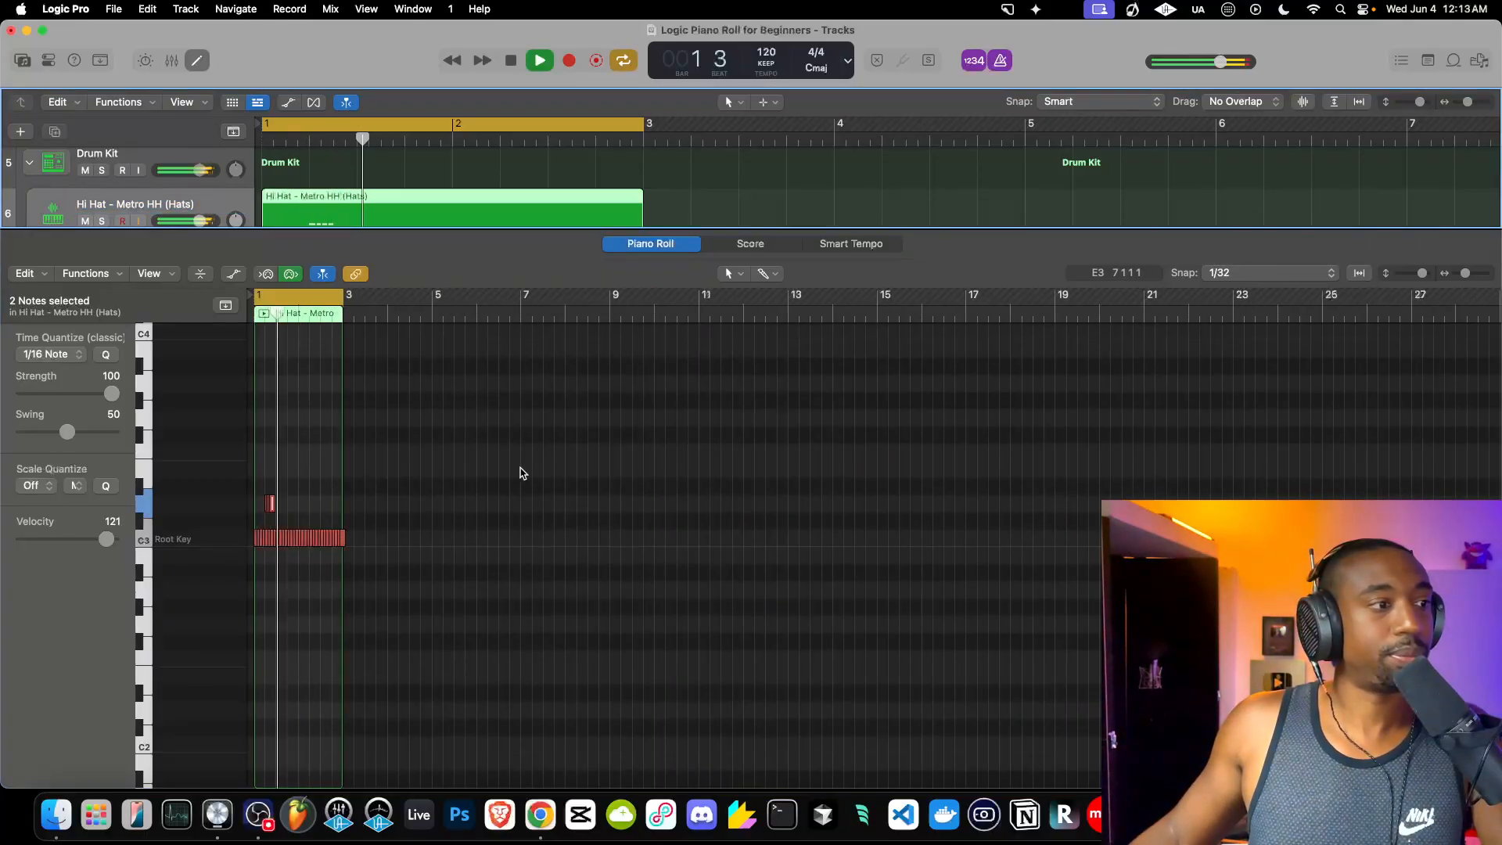
pyautogui.scroll(10, 294, 496)
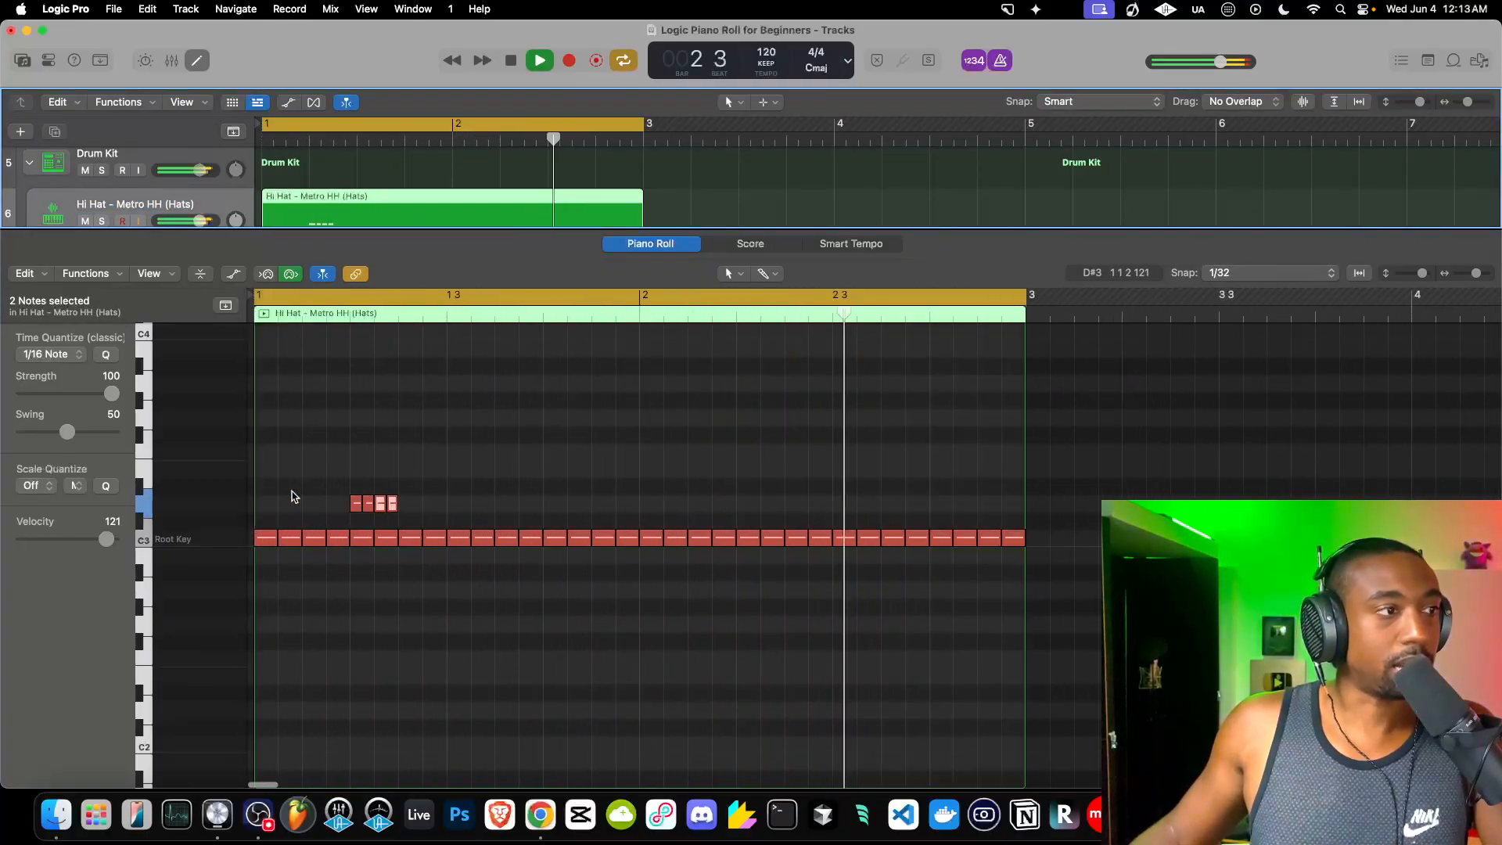
pyautogui.press('space')
pyautogui.press('space')
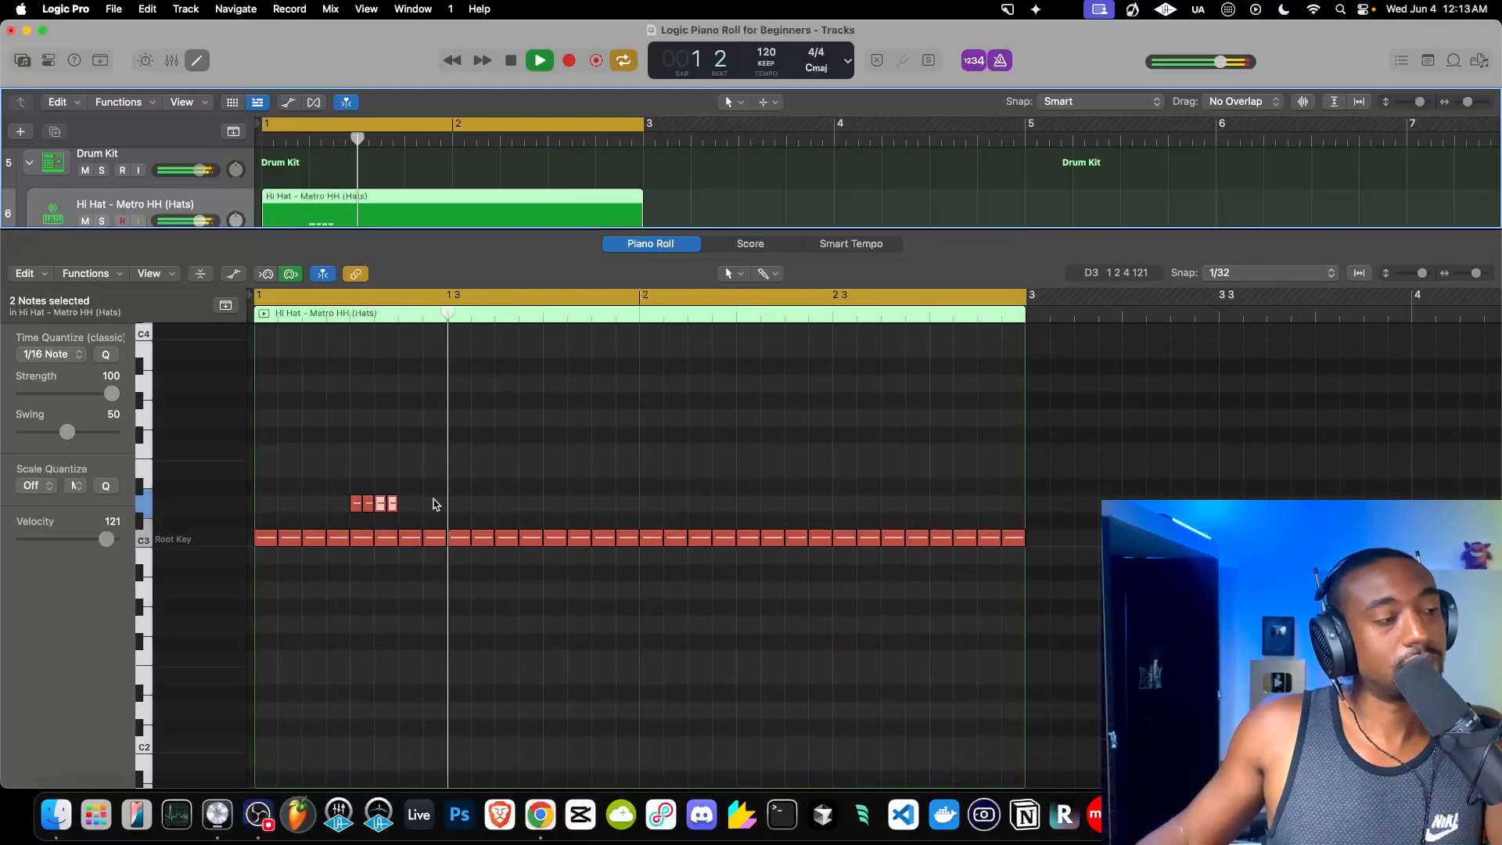
# Enlarge the tracks area, lower the Hi Hat track's volume slightly, and select the Drum Kit track.
pyautogui.moveTo(660, 253); pyautogui.dragTo(660, 694)
pyautogui.moveTo(200, 434); pyautogui.dragTo(187, 434)
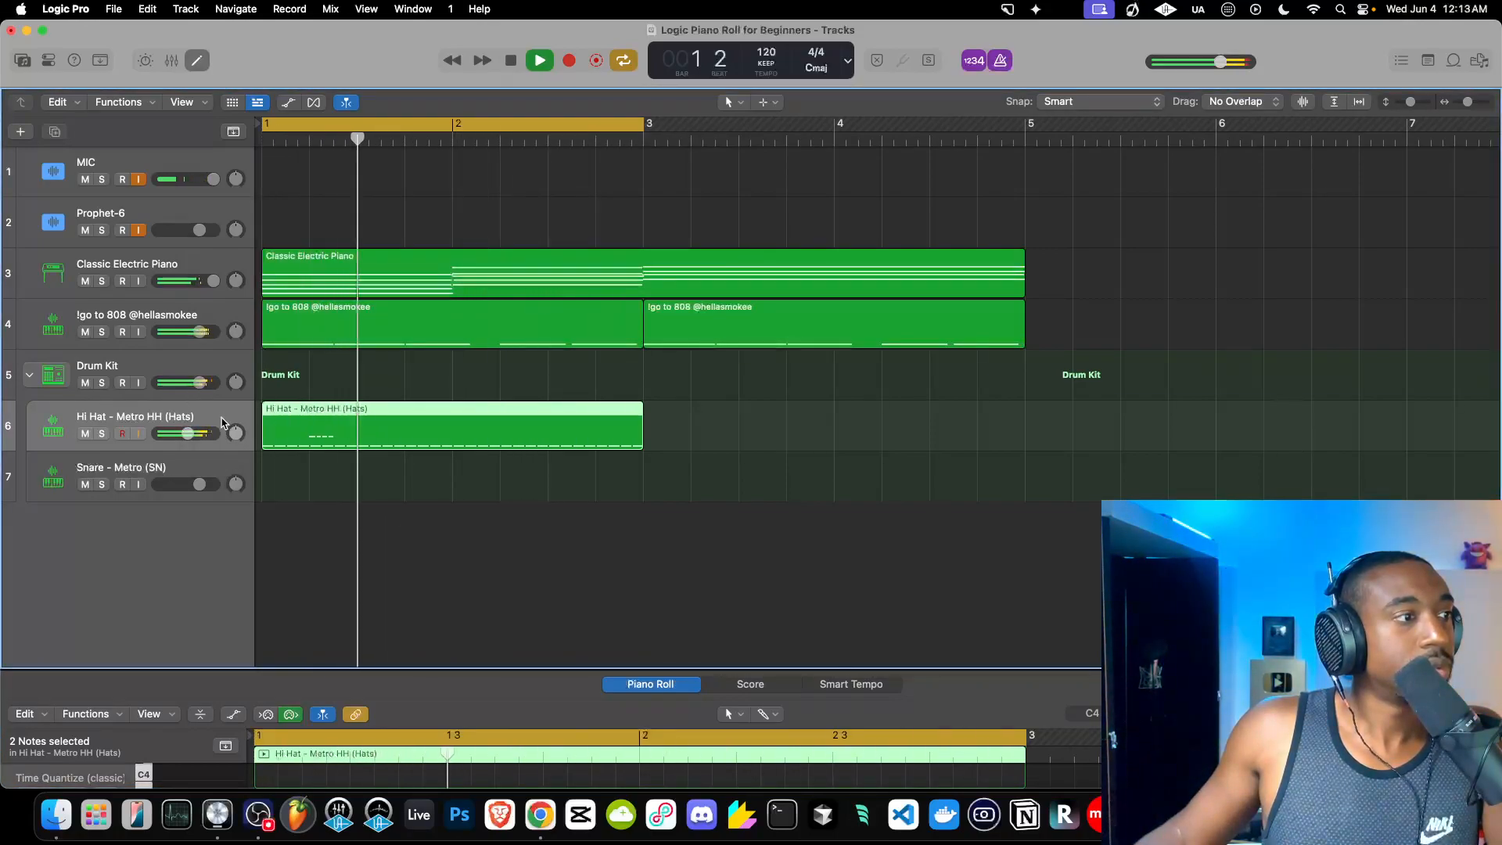
pyautogui.click(271, 382)
pyautogui.press('space')
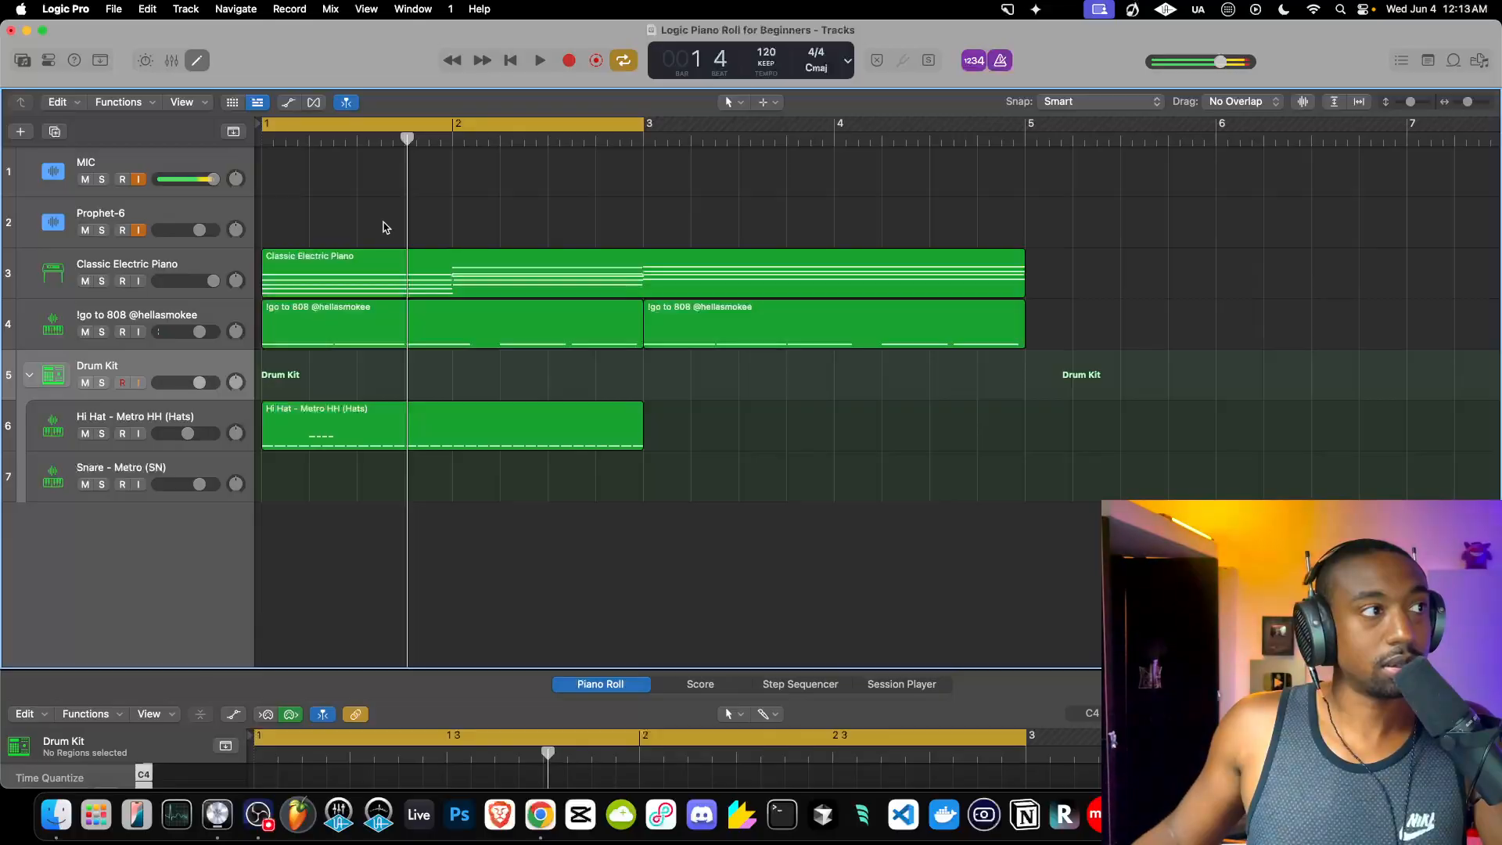
# Show the Step Sequencer for the Drum Kit track and create a pattern with a length of 64 steps.
pyautogui.click(206, 60)
pyautogui.click(207, 60)
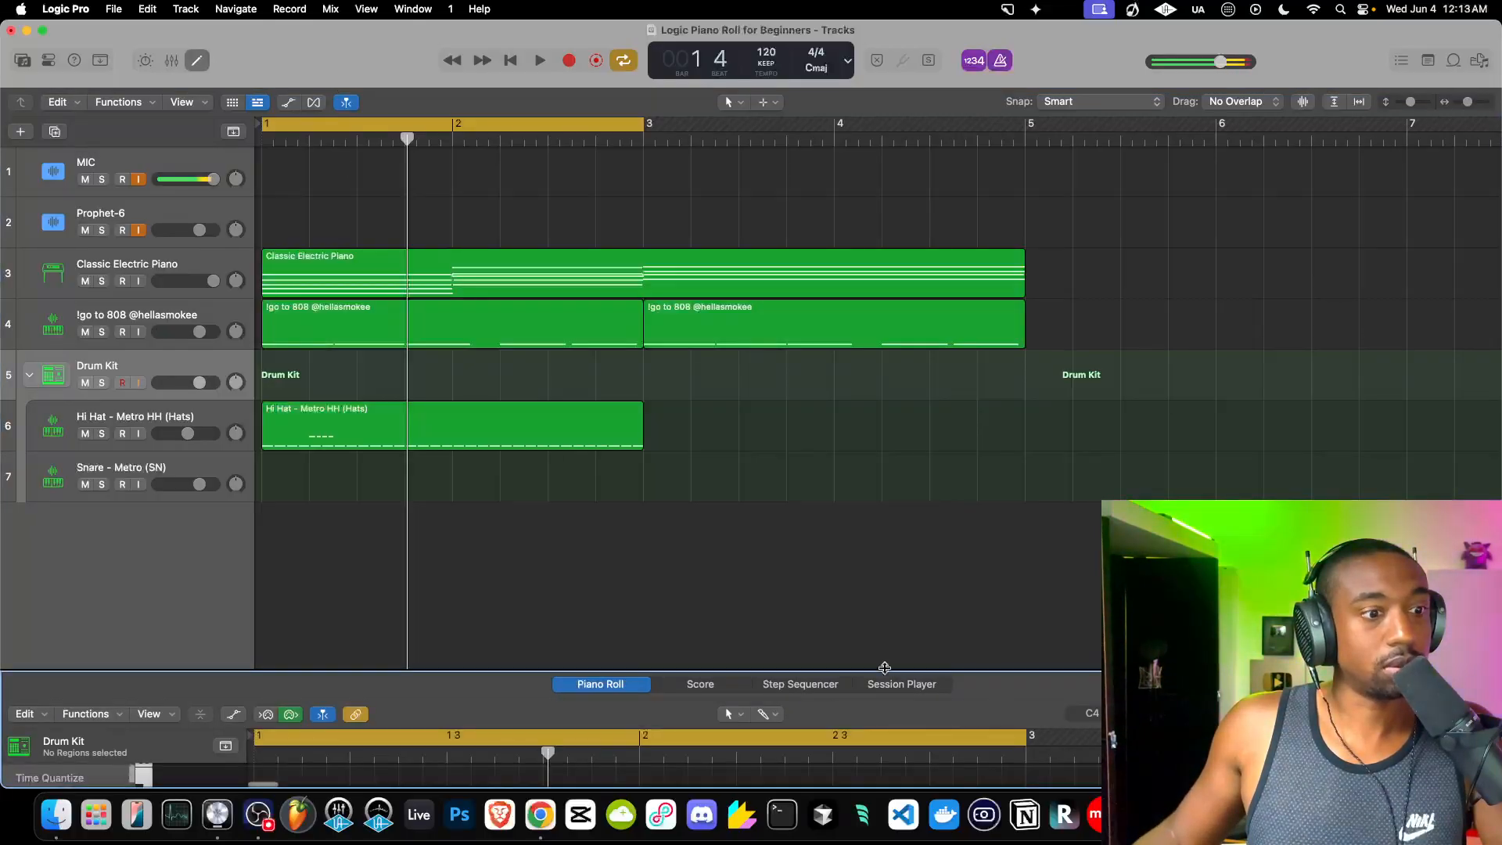
pyautogui.click(815, 686)
pyautogui.moveTo(809, 673); pyautogui.dragTo(804, 347)
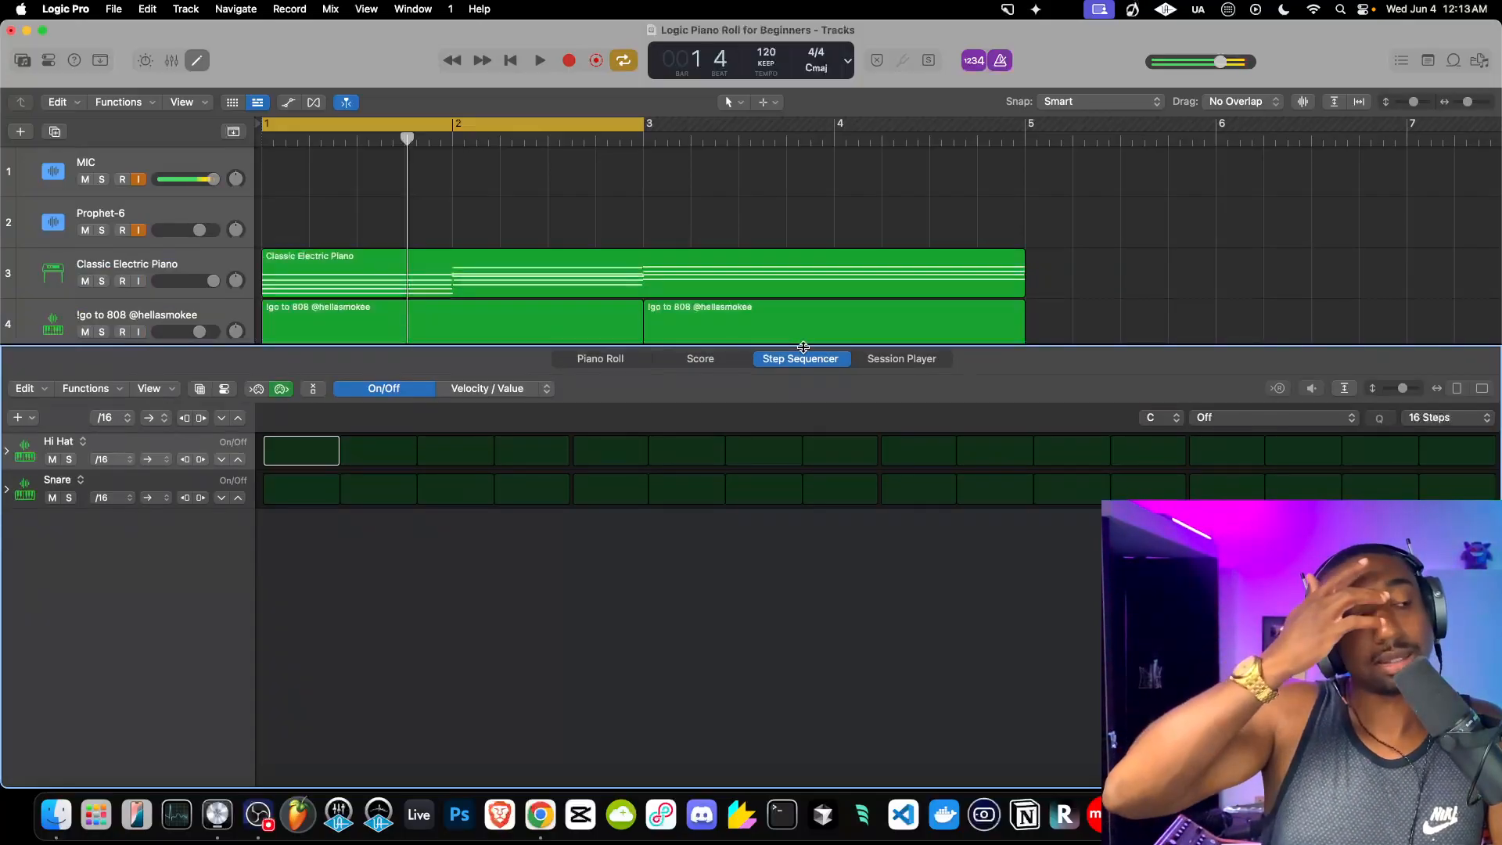
pyautogui.click(1447, 417)
pyautogui.click(1434, 505)
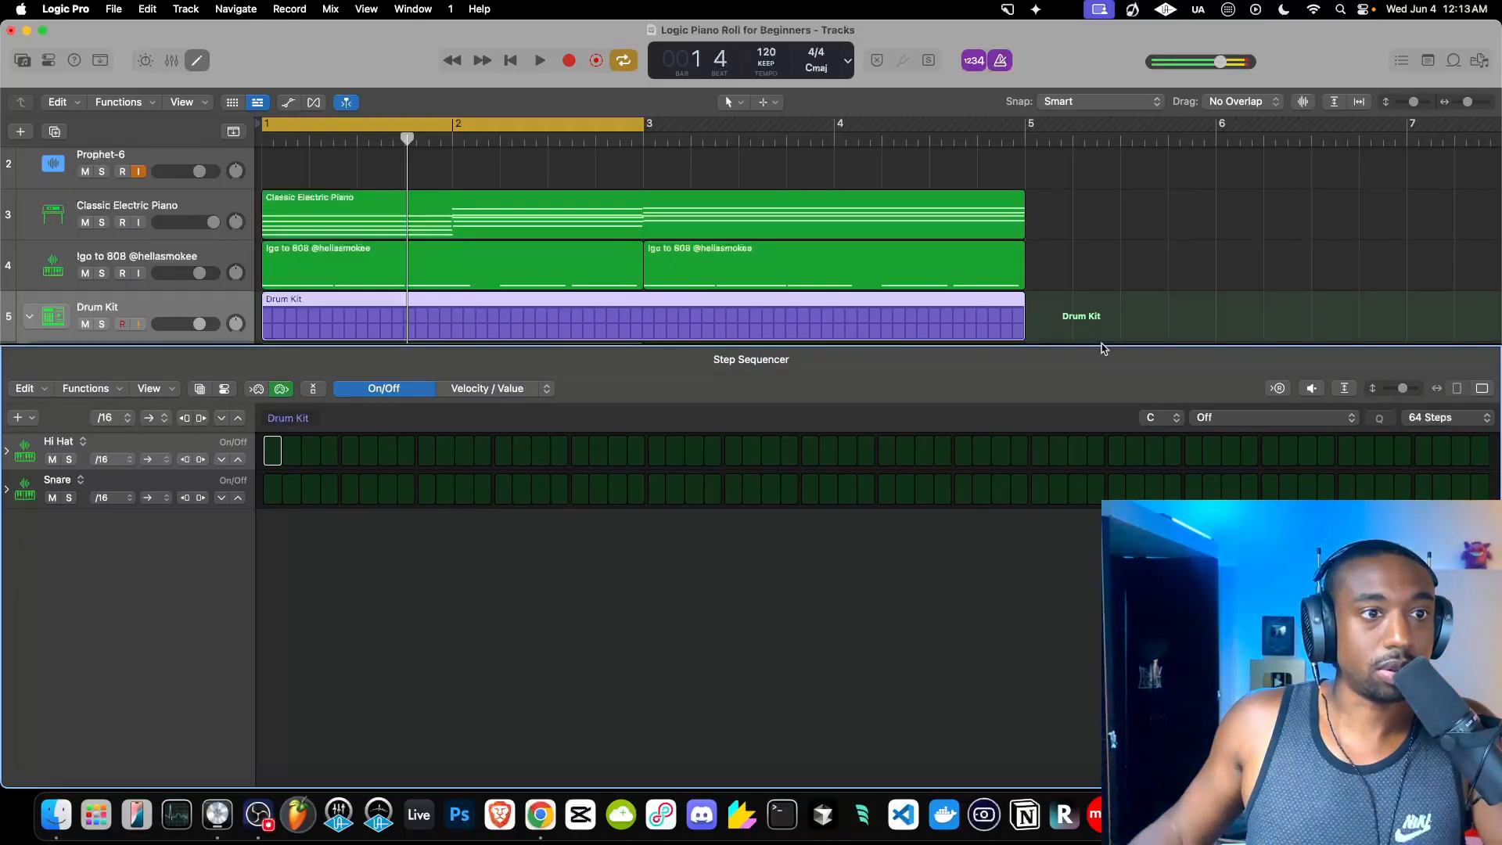
# Enlarge the Step Sequencer and reduce the Drum Kit pattern length to 16 steps.
pyautogui.moveTo(1102, 342); pyautogui.dragTo(1105, 202)
pyautogui.click(1448, 274)
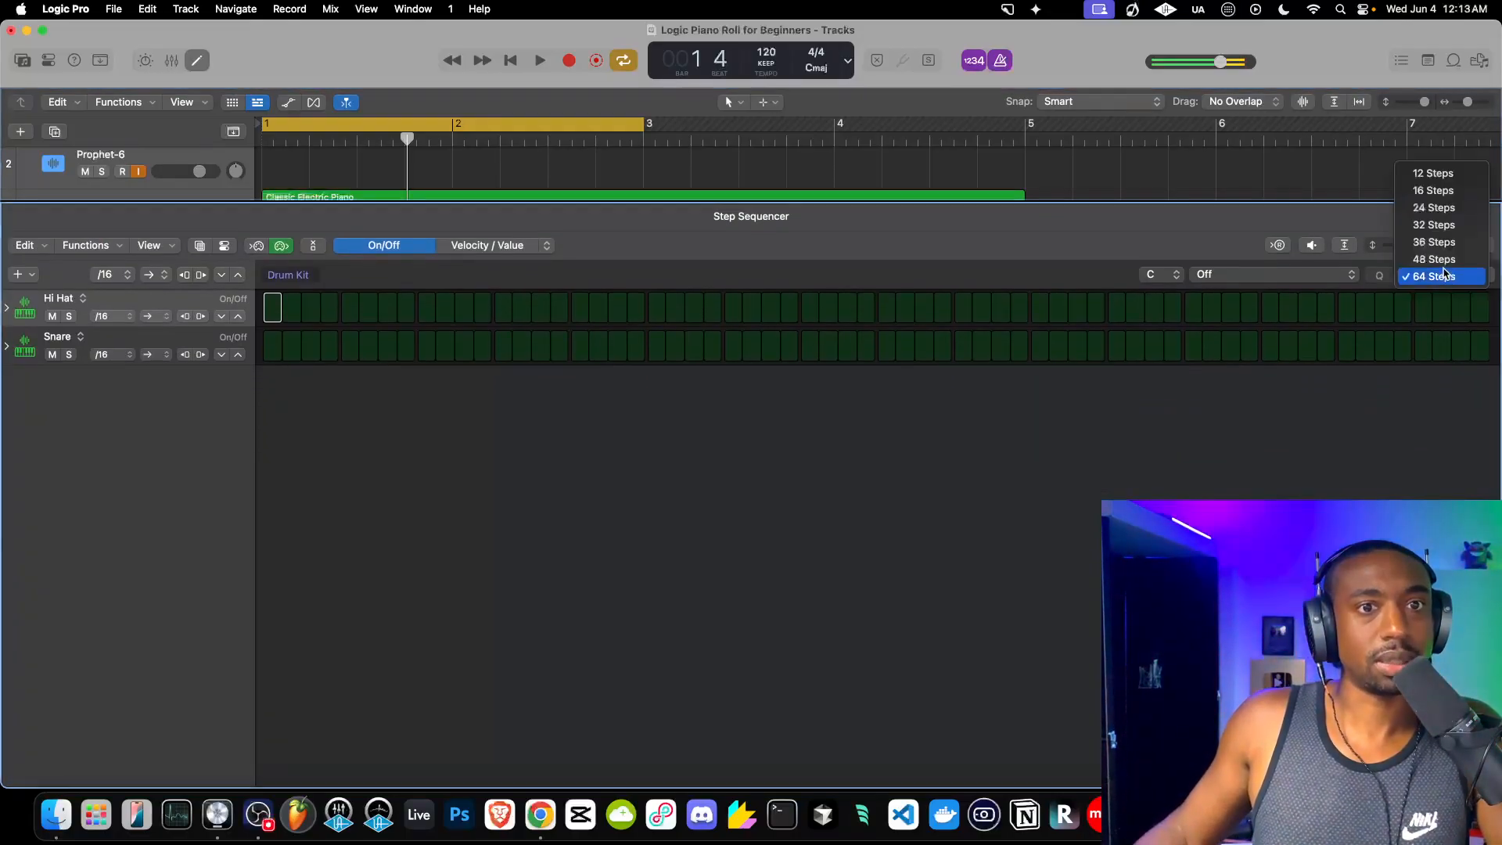
pyautogui.click(1444, 227)
pyautogui.click(1439, 276)
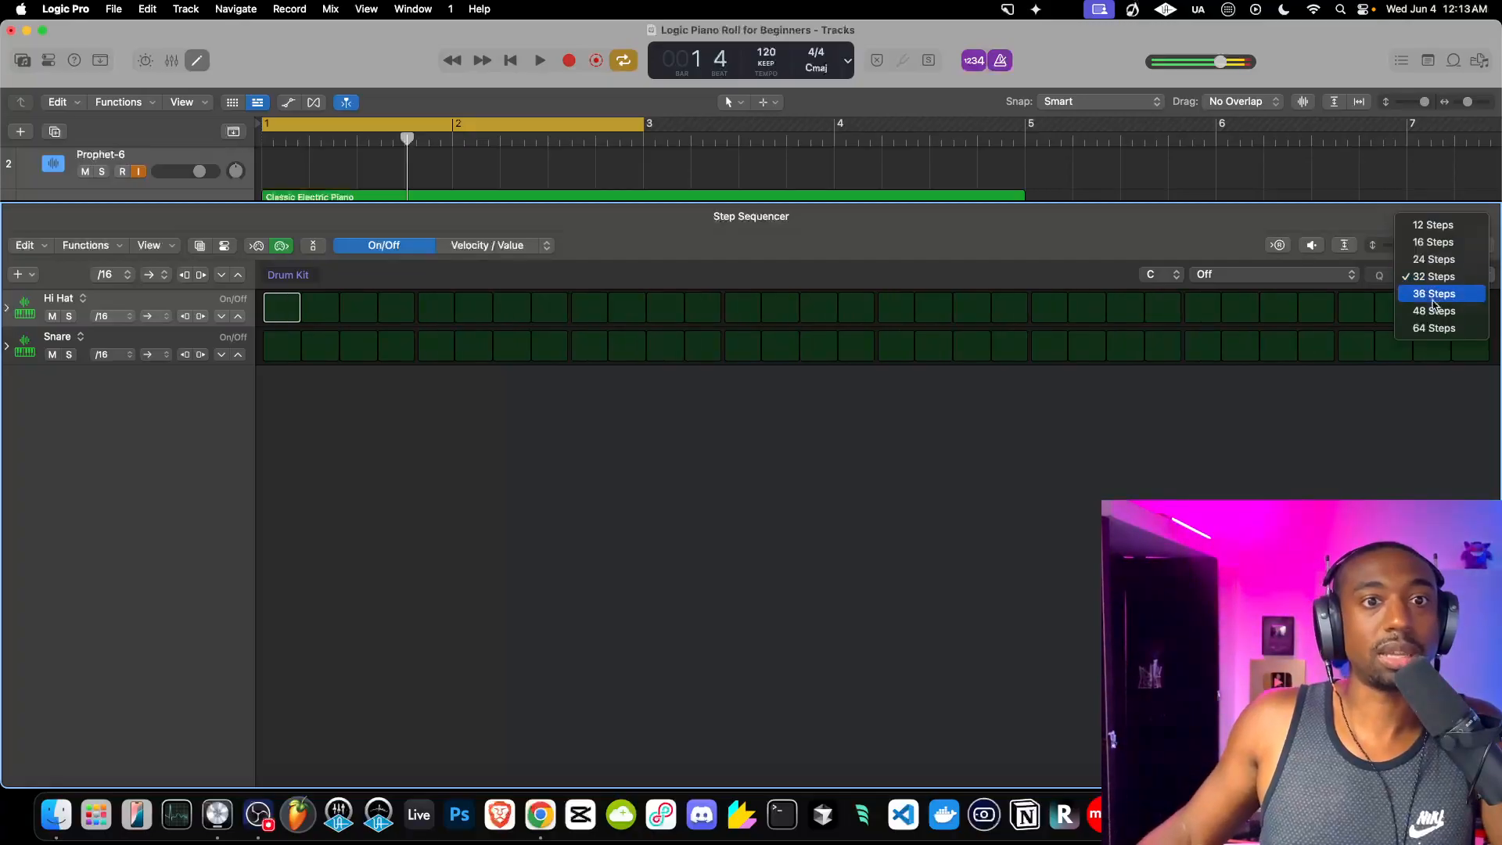
pyautogui.click(1434, 242)
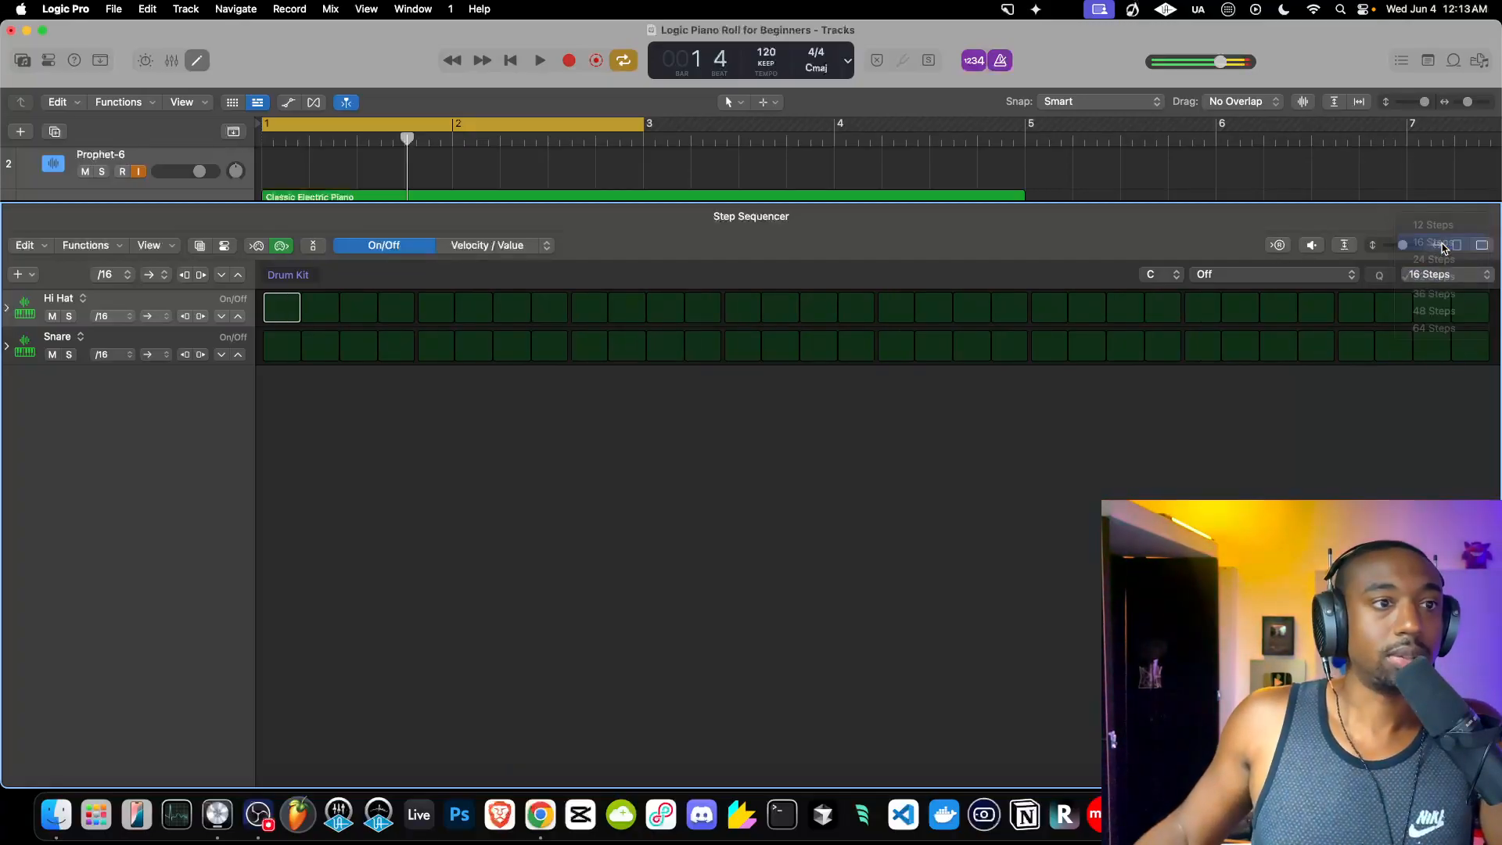
# Turn on the ninth Snare step in the Drum Kit pattern, play the beat, and close the editor area.
pyautogui.press('space')
pyautogui.press('space')
pyautogui.click(882, 352)
pyautogui.press('space')
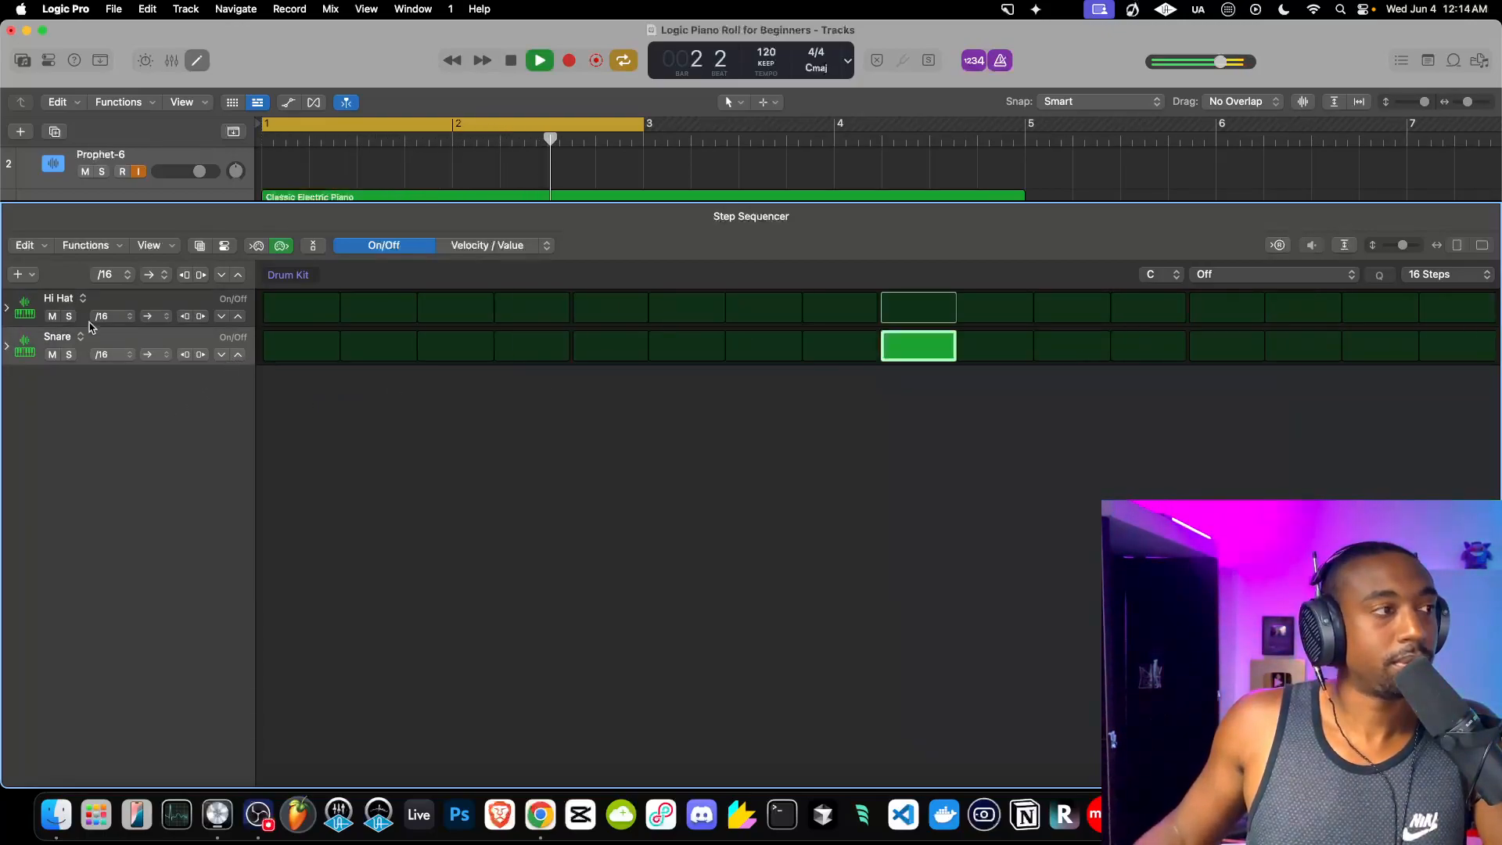
pyautogui.moveTo(246, 204); pyautogui.dragTo(266, 782)
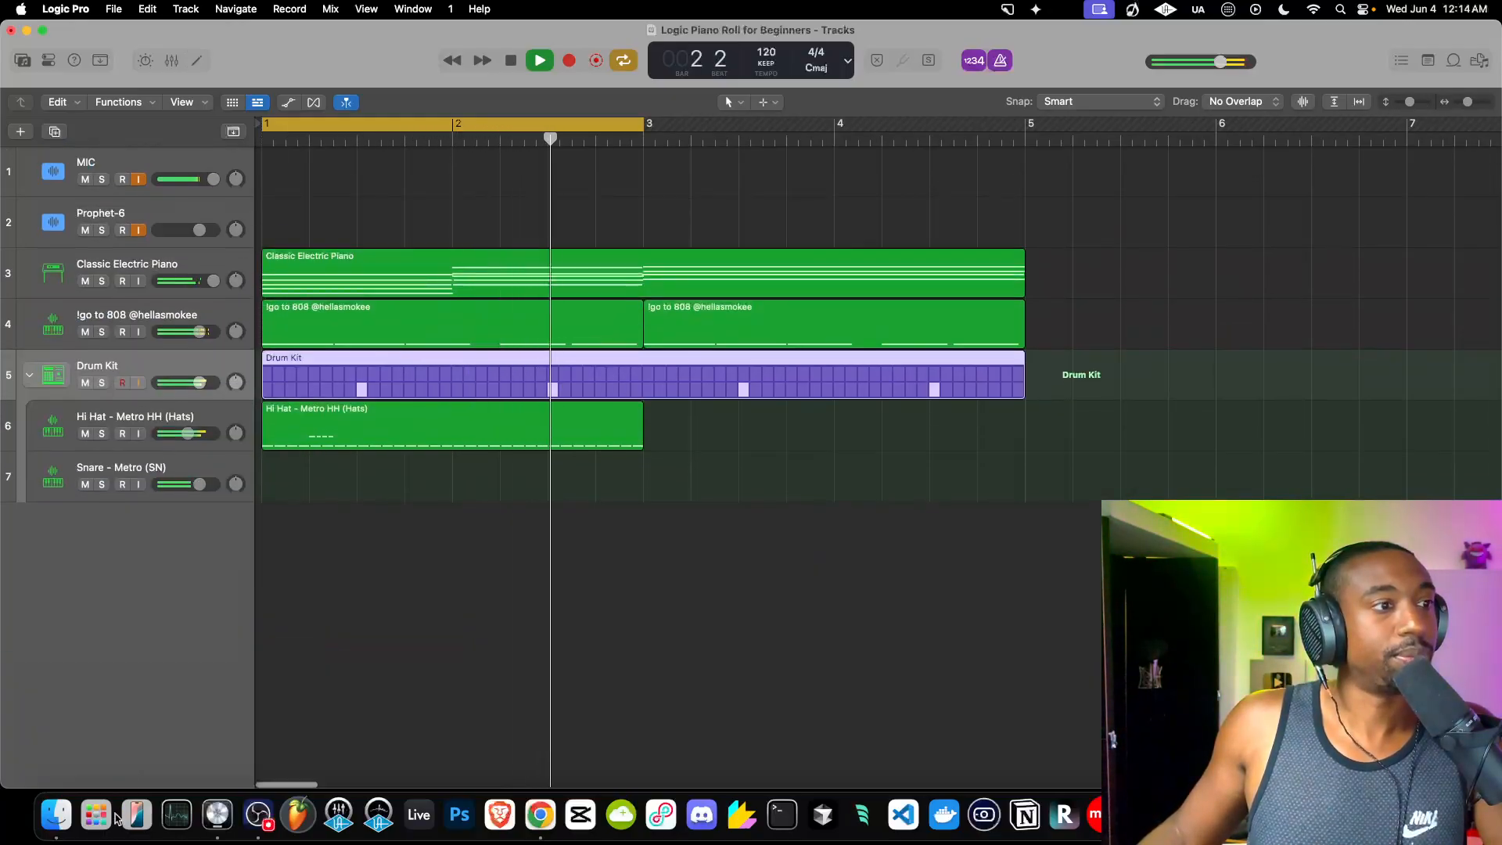
# Stop playback and extend the cycle area to end at bar 5.
pyautogui.press('super+Left')
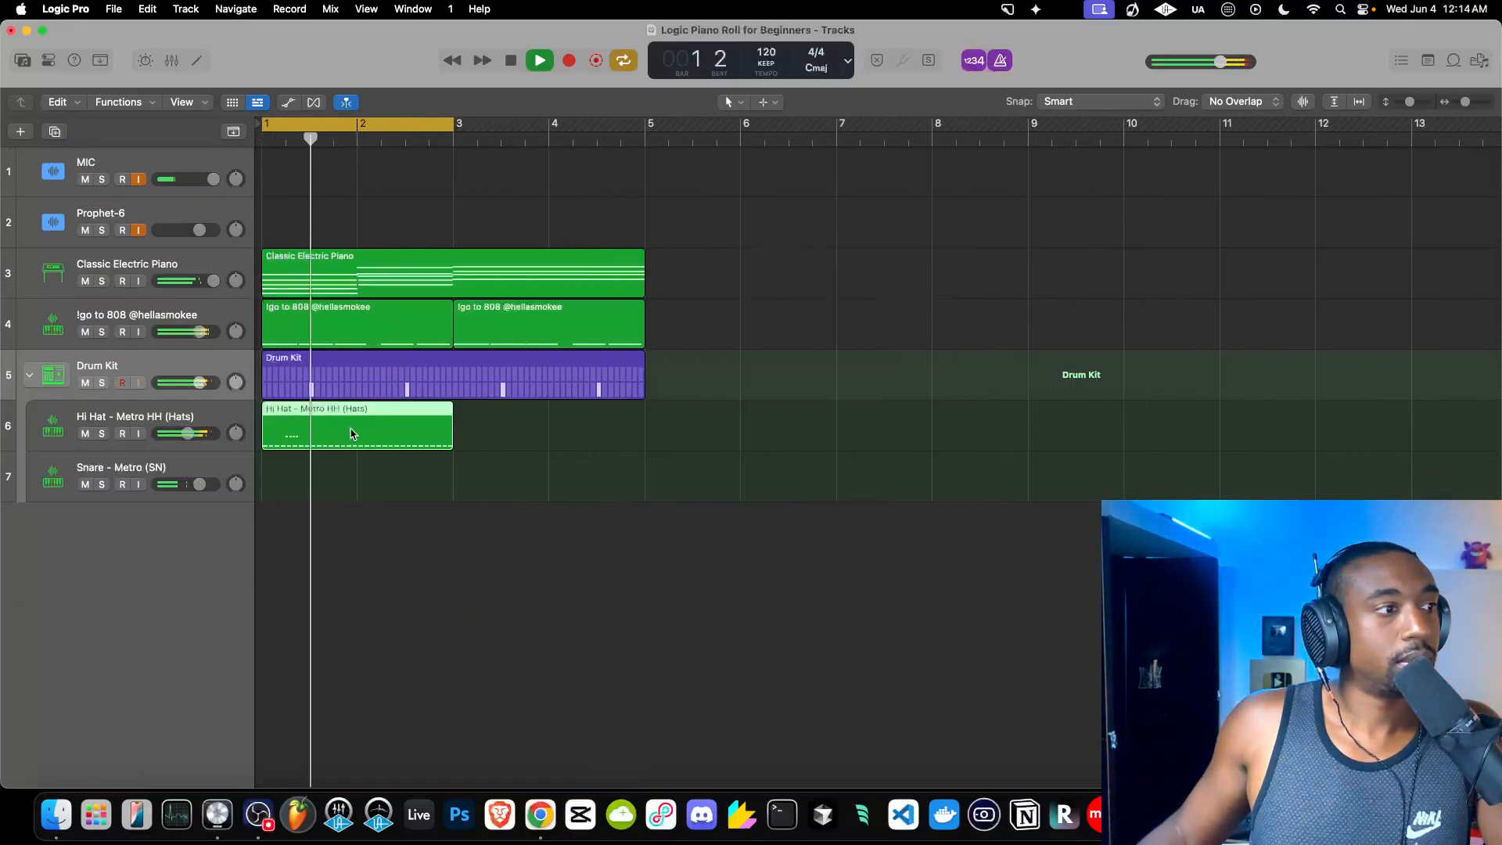
pyautogui.press('space')
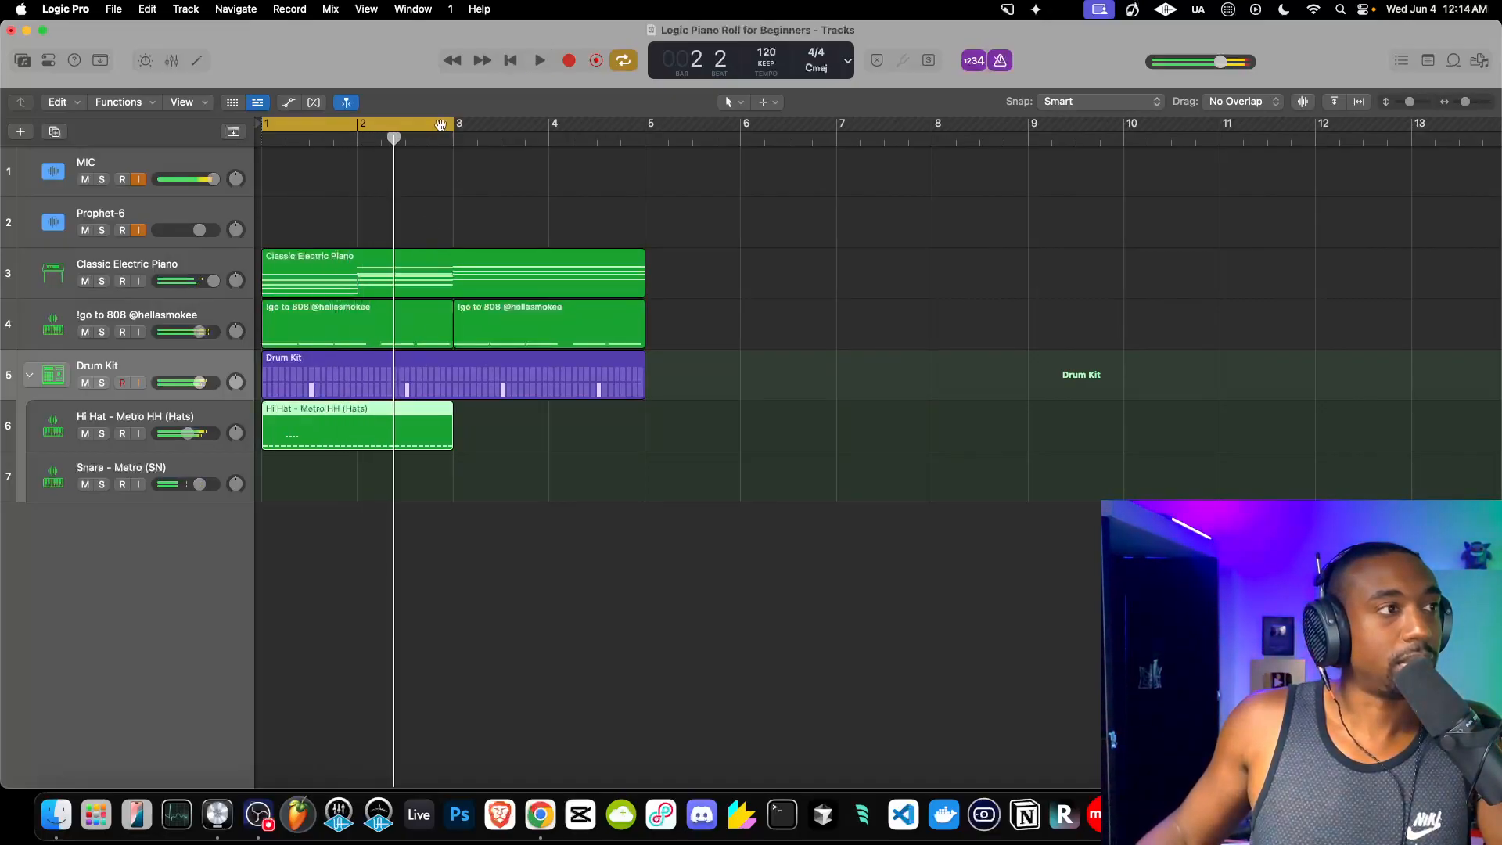
pyautogui.moveTo(458, 129); pyautogui.dragTo(647, 130)
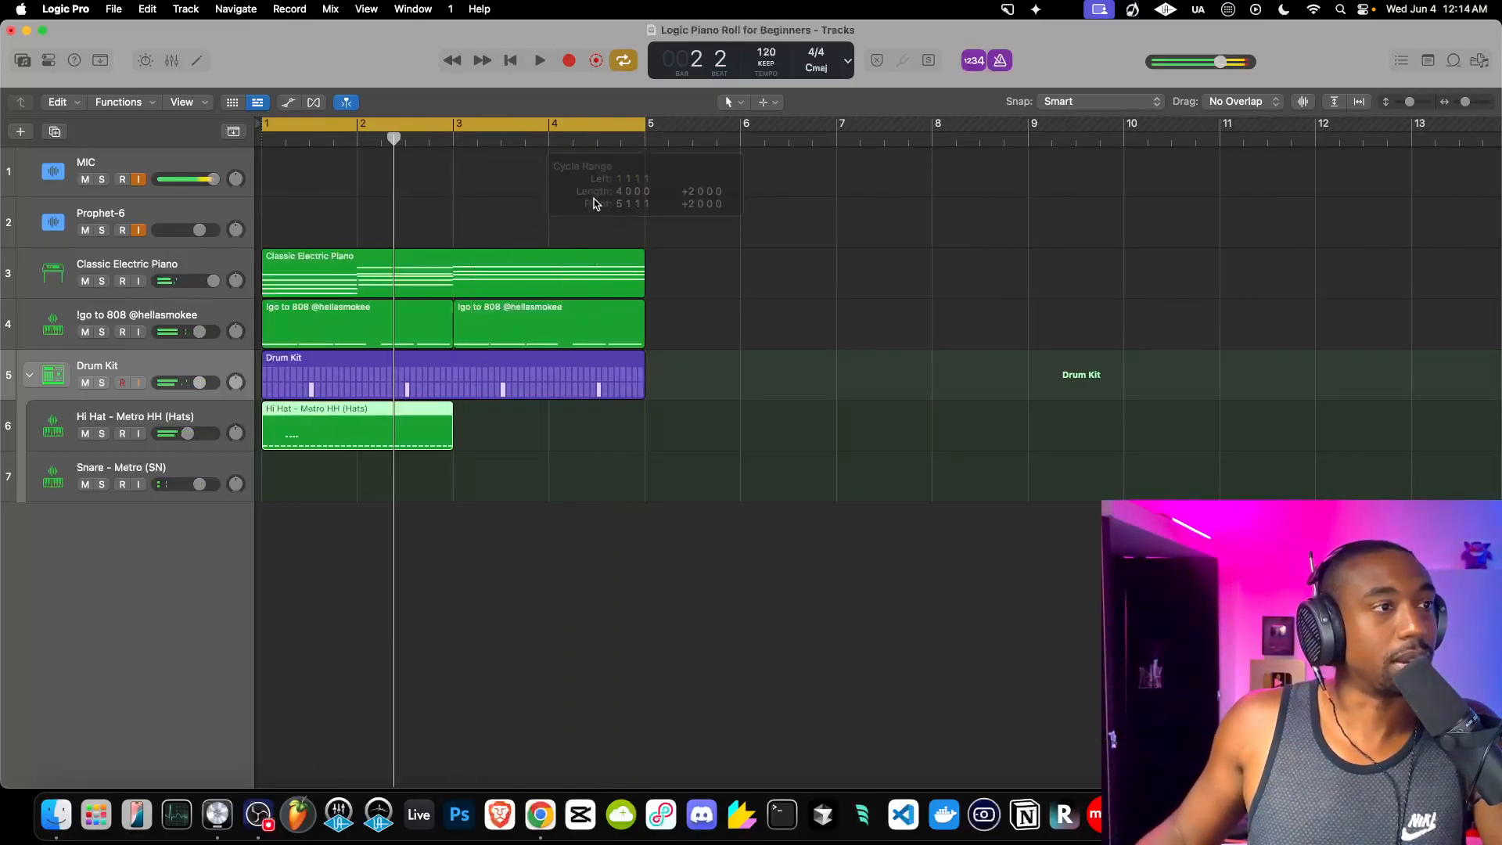
# Repeat the Hi Hat region once to fill bars 3 and 4, collapse the Drum Kit stack, and play the full beat.
pyautogui.press('super+r')
pyautogui.press('space')
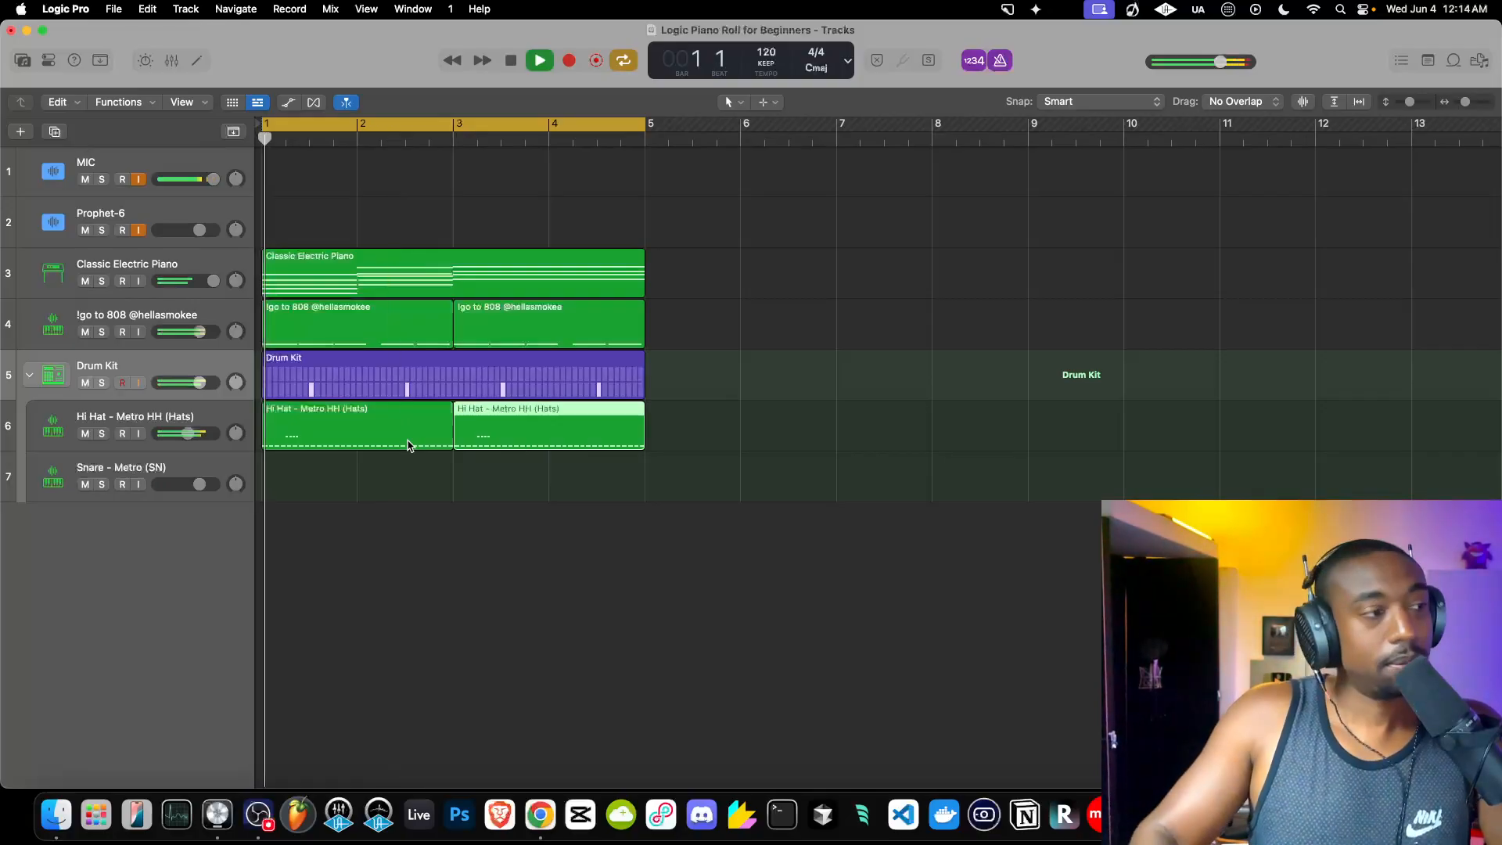
pyautogui.click(33, 375)
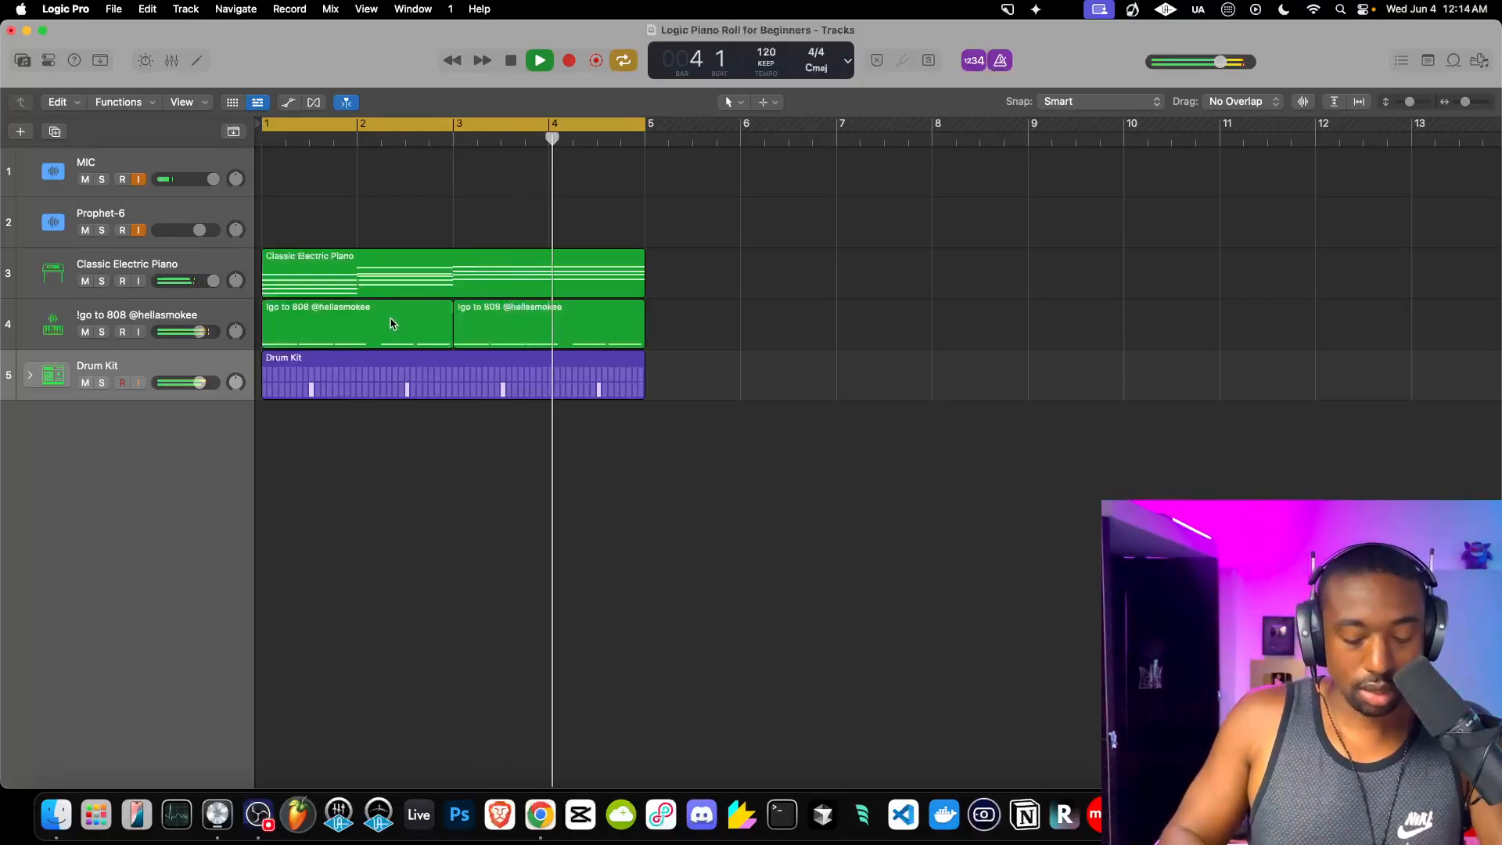
pyautogui.press('space')
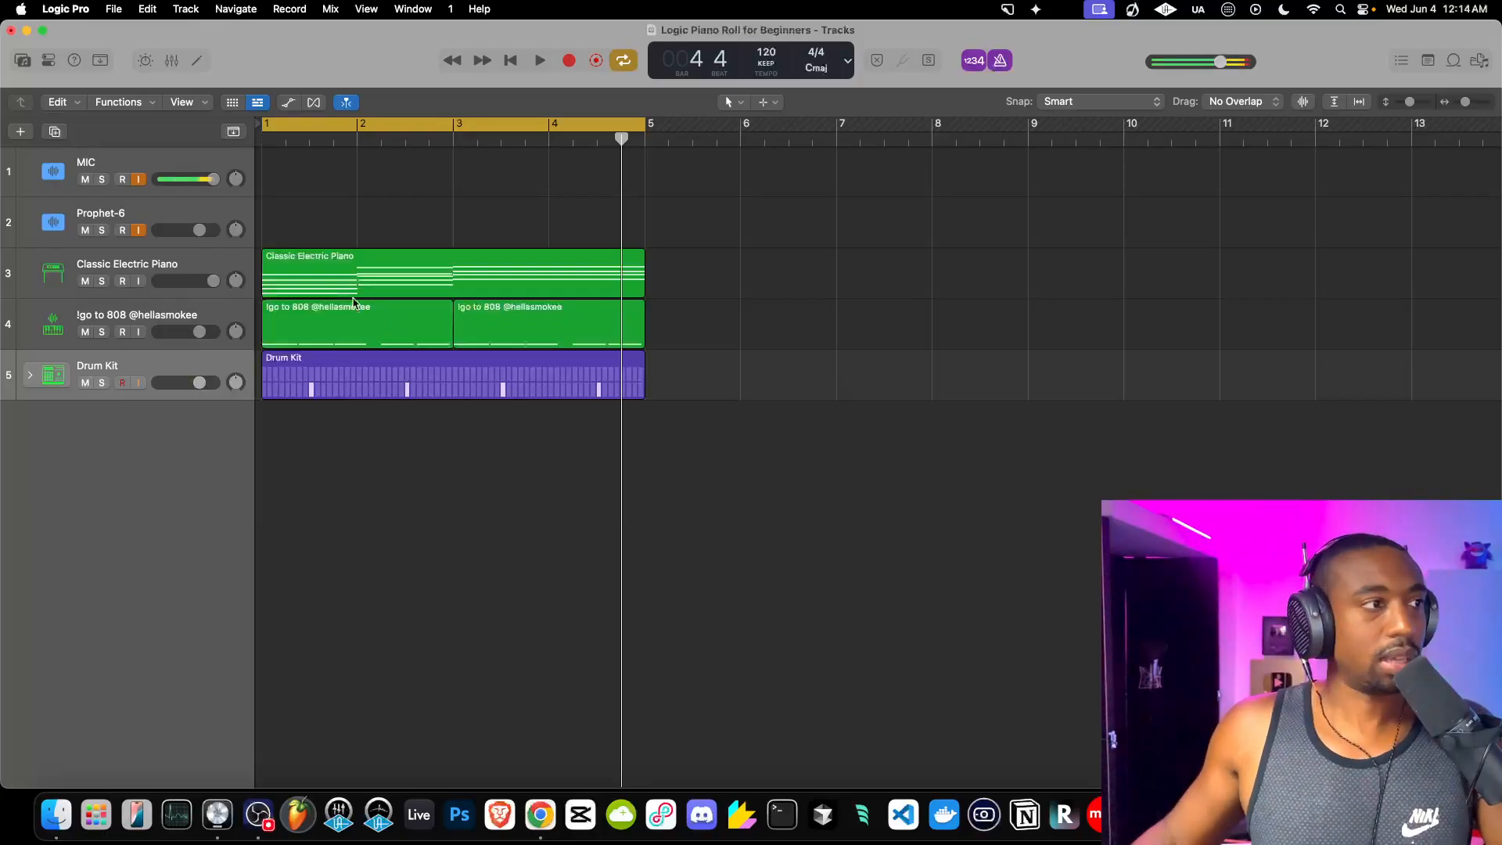
# Open the Classic Electric Piano region in the Piano Roll, shift the bar 2 chord 1/32 off the grid, and quantize it to 1/16.
pyautogui.doubleClick(329, 275)
pyautogui.moveTo(686, 369); pyautogui.dragTo(683, 607)
pyautogui.keyDown('shift'); pyautogui.click(662, 351); pyautogui.keyUp('shift')
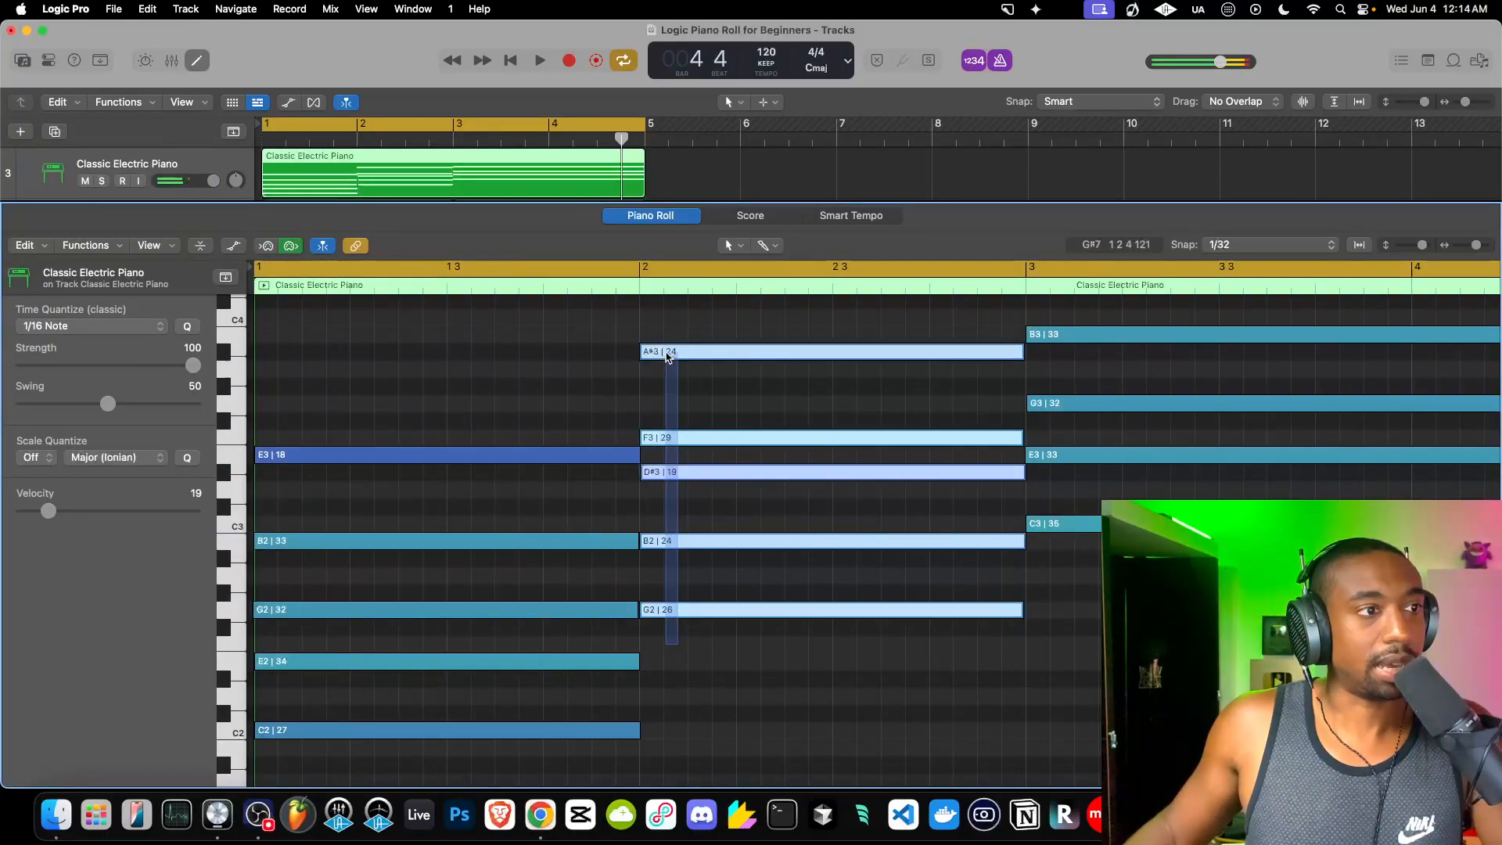
pyautogui.moveTo(662, 352); pyautogui.dragTo(671, 353)
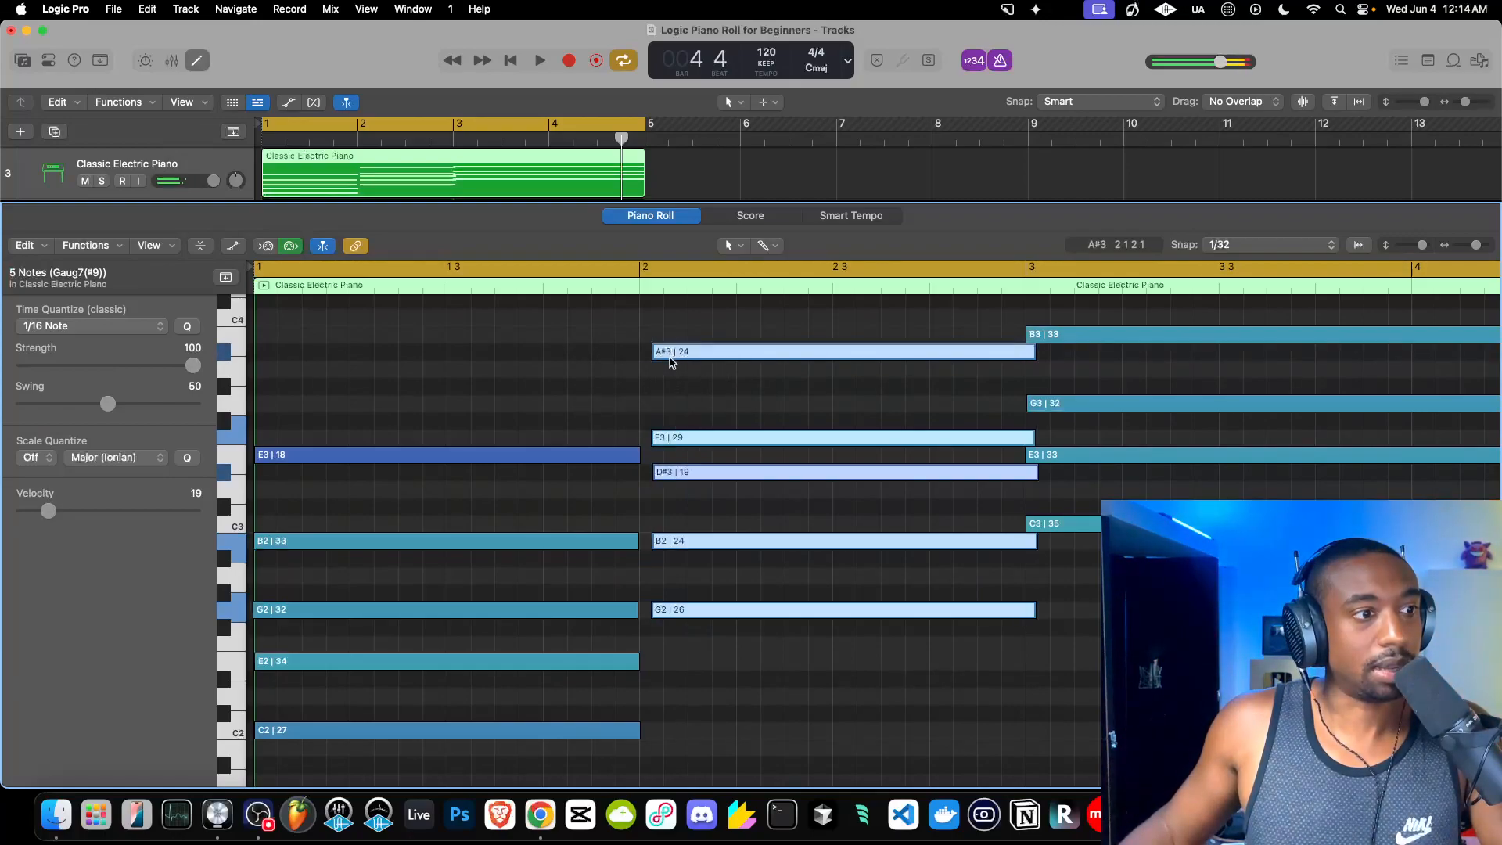
pyautogui.press('q')
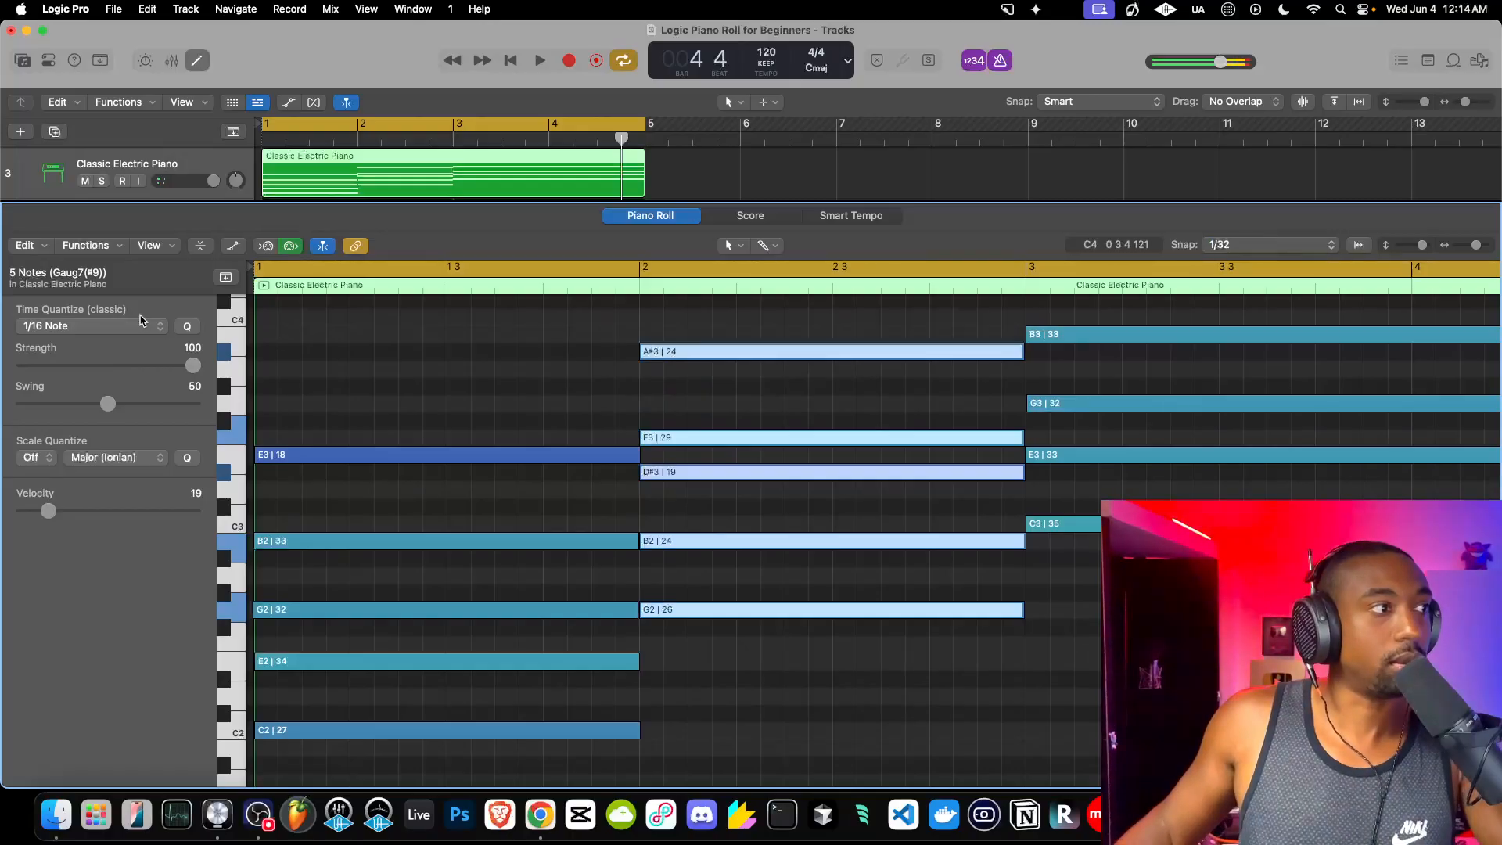
# Look through the Time Quantize note values available for the selected bar 2 chord, keeping 1/16 Note.
pyautogui.click(120, 327)
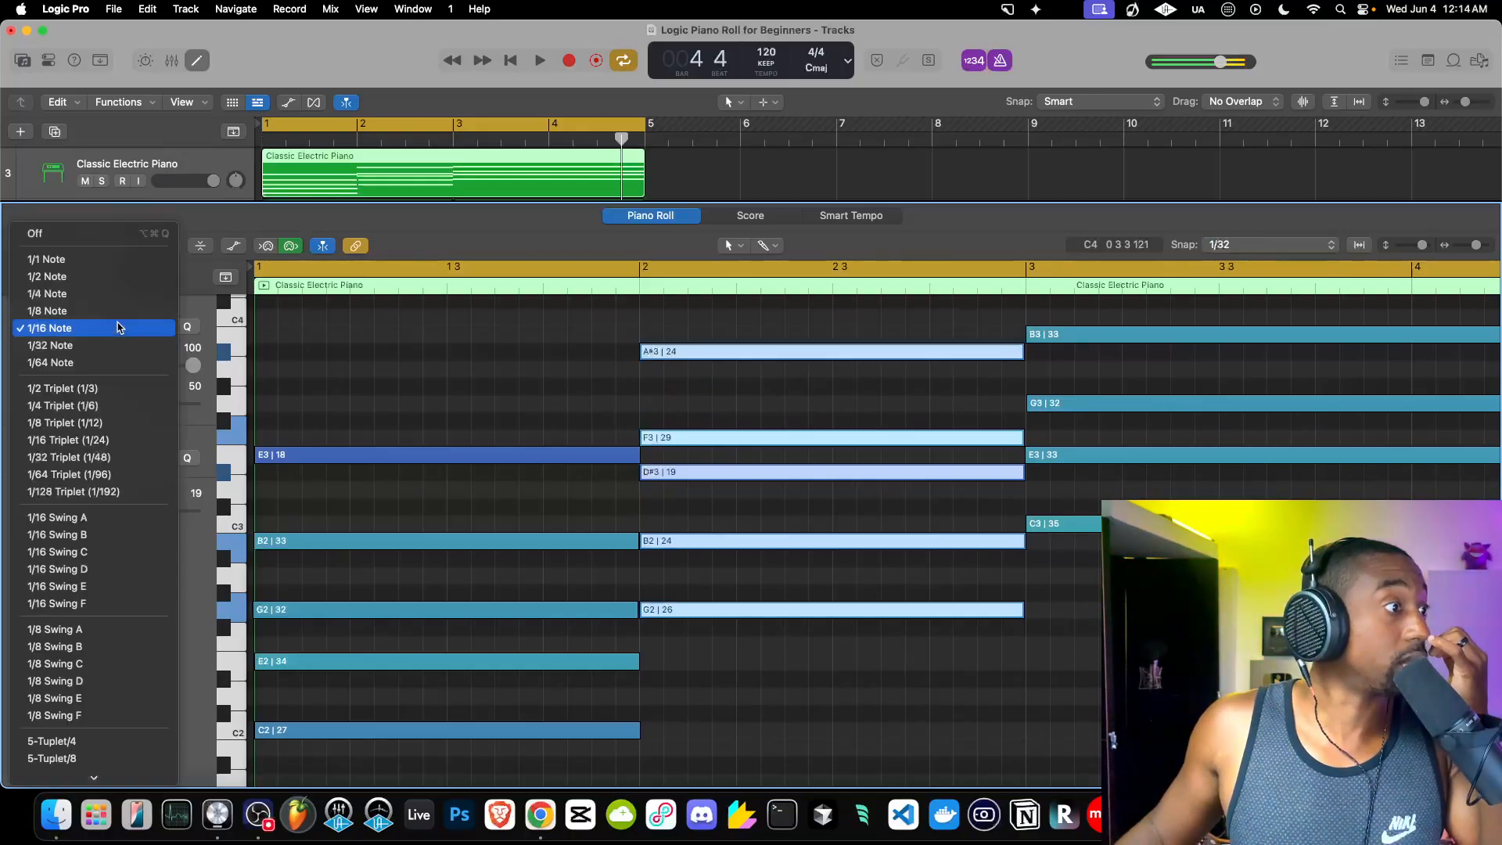
pyautogui.click(117, 327)
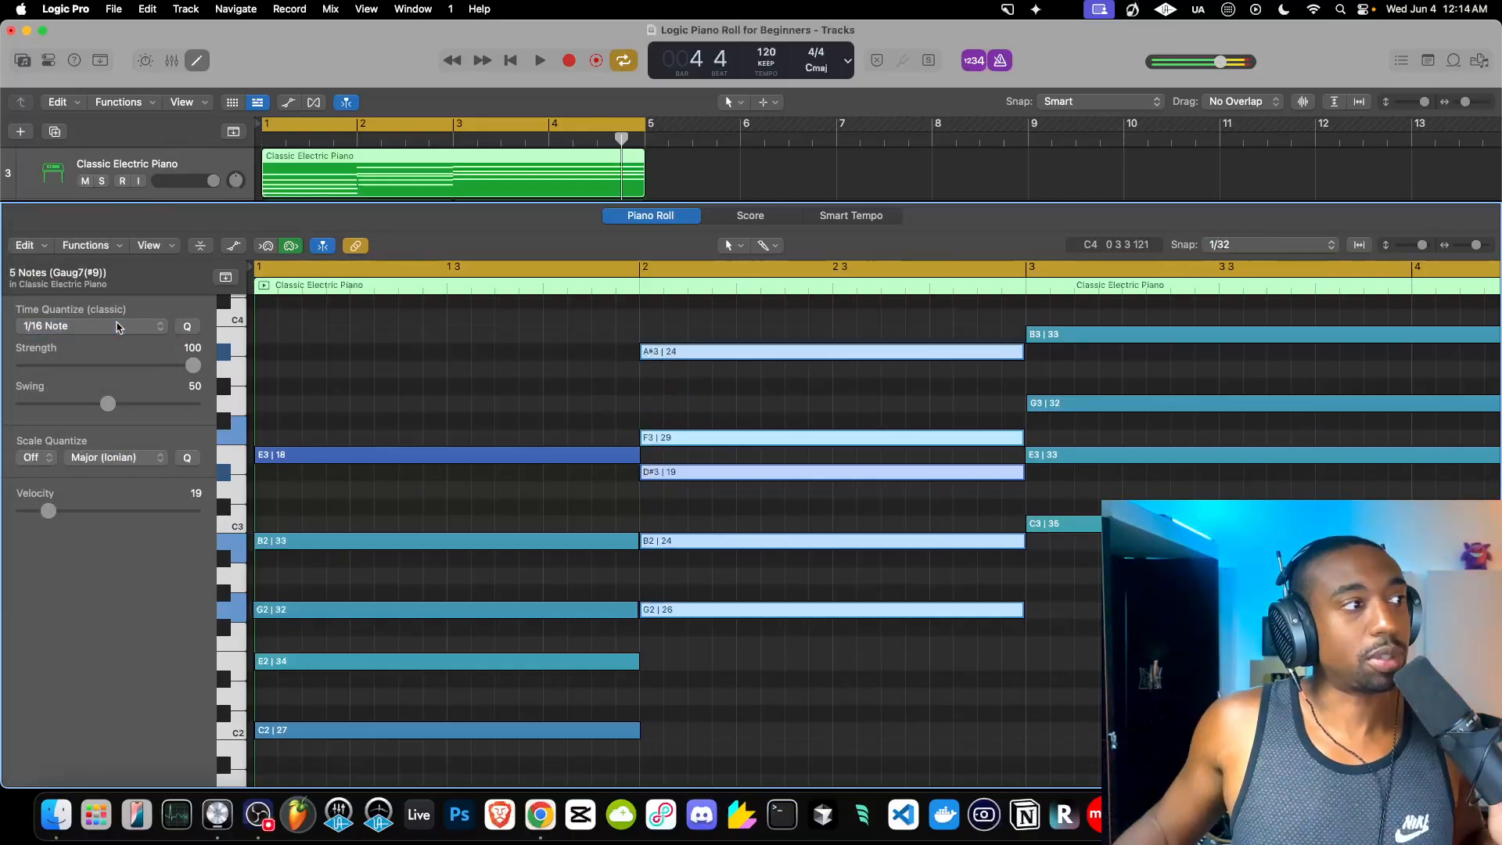
pyautogui.click(120, 327)
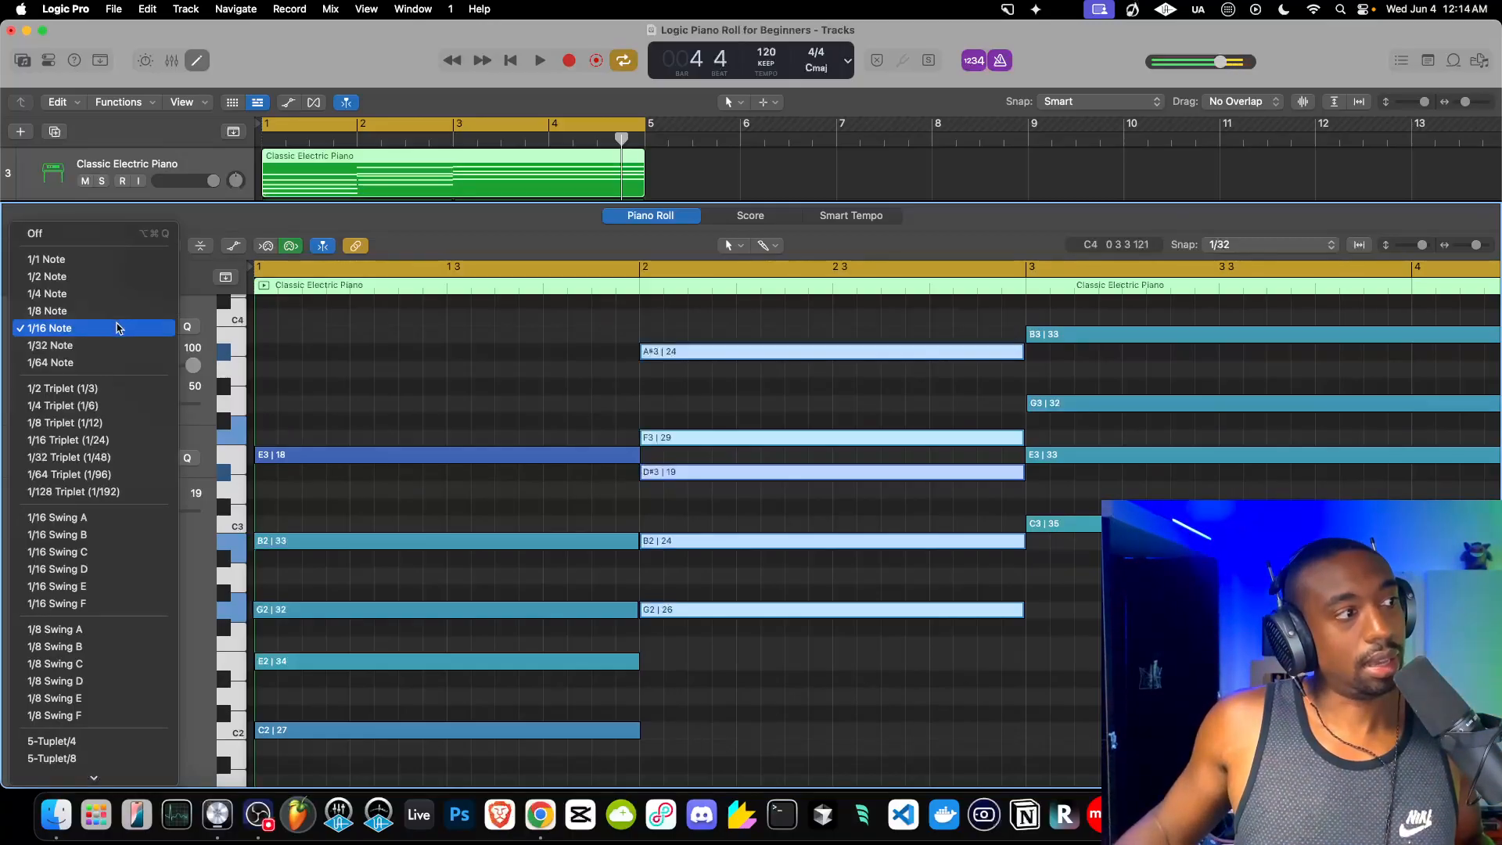
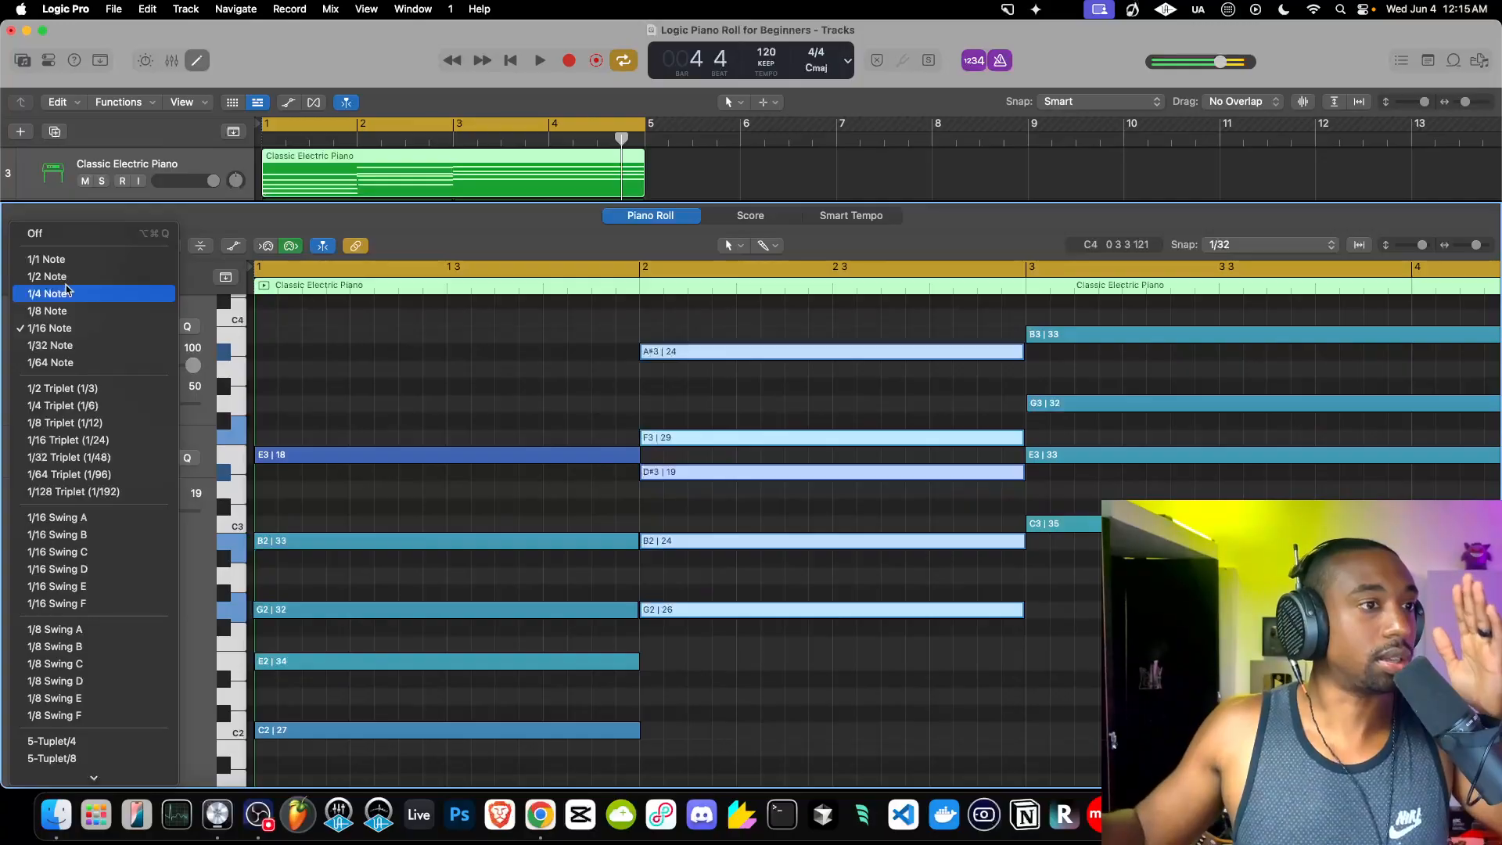
pyautogui.click(342, 379)
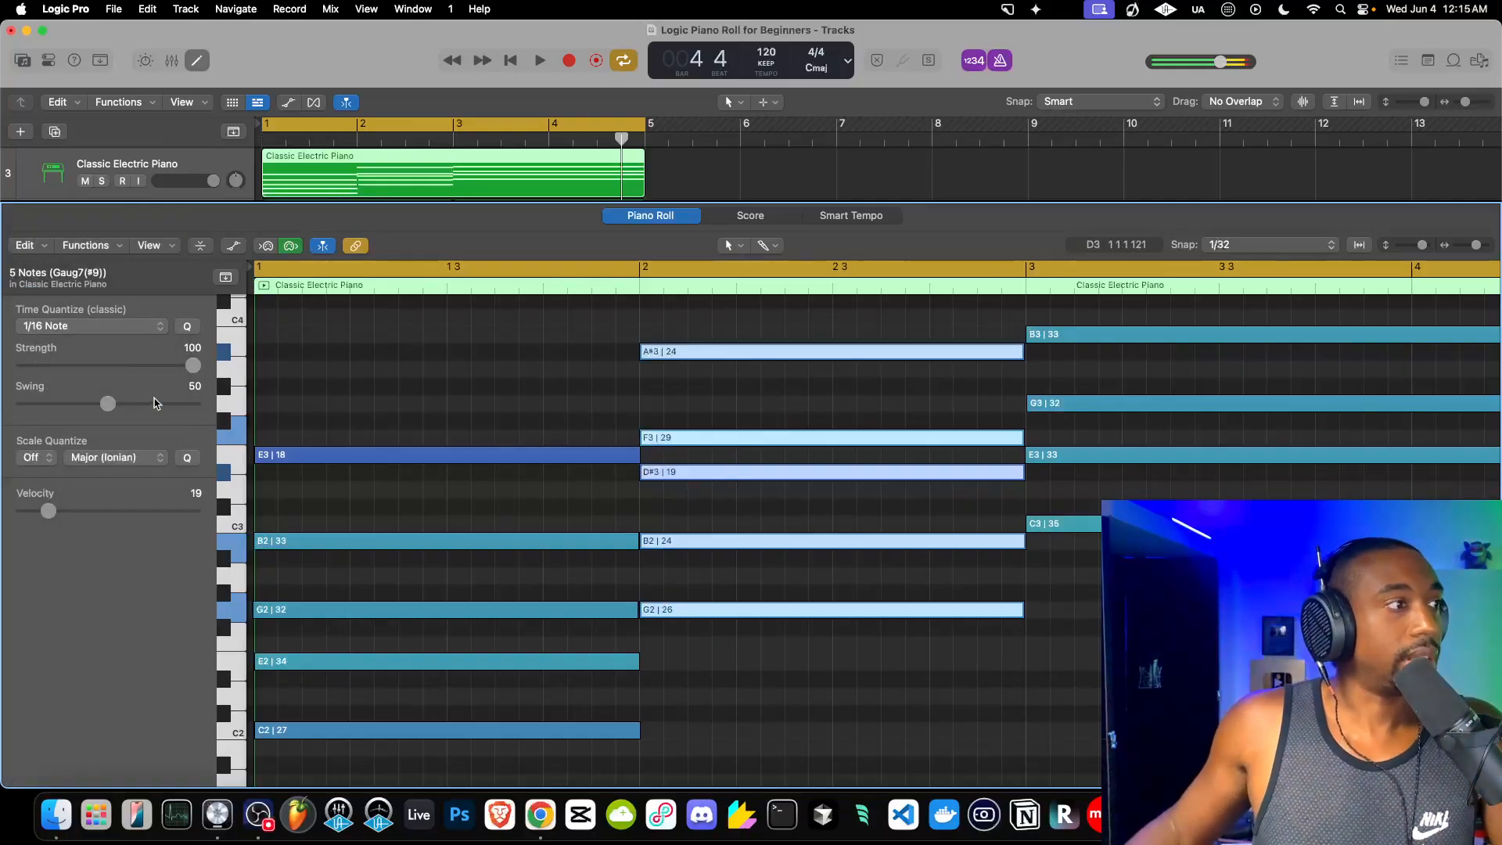
# Try the Swing control on the selected bar 2 chord, play the beat briefly, and deselect the notes.
pyautogui.moveTo(107, 405); pyautogui.dragTo(166, 408)
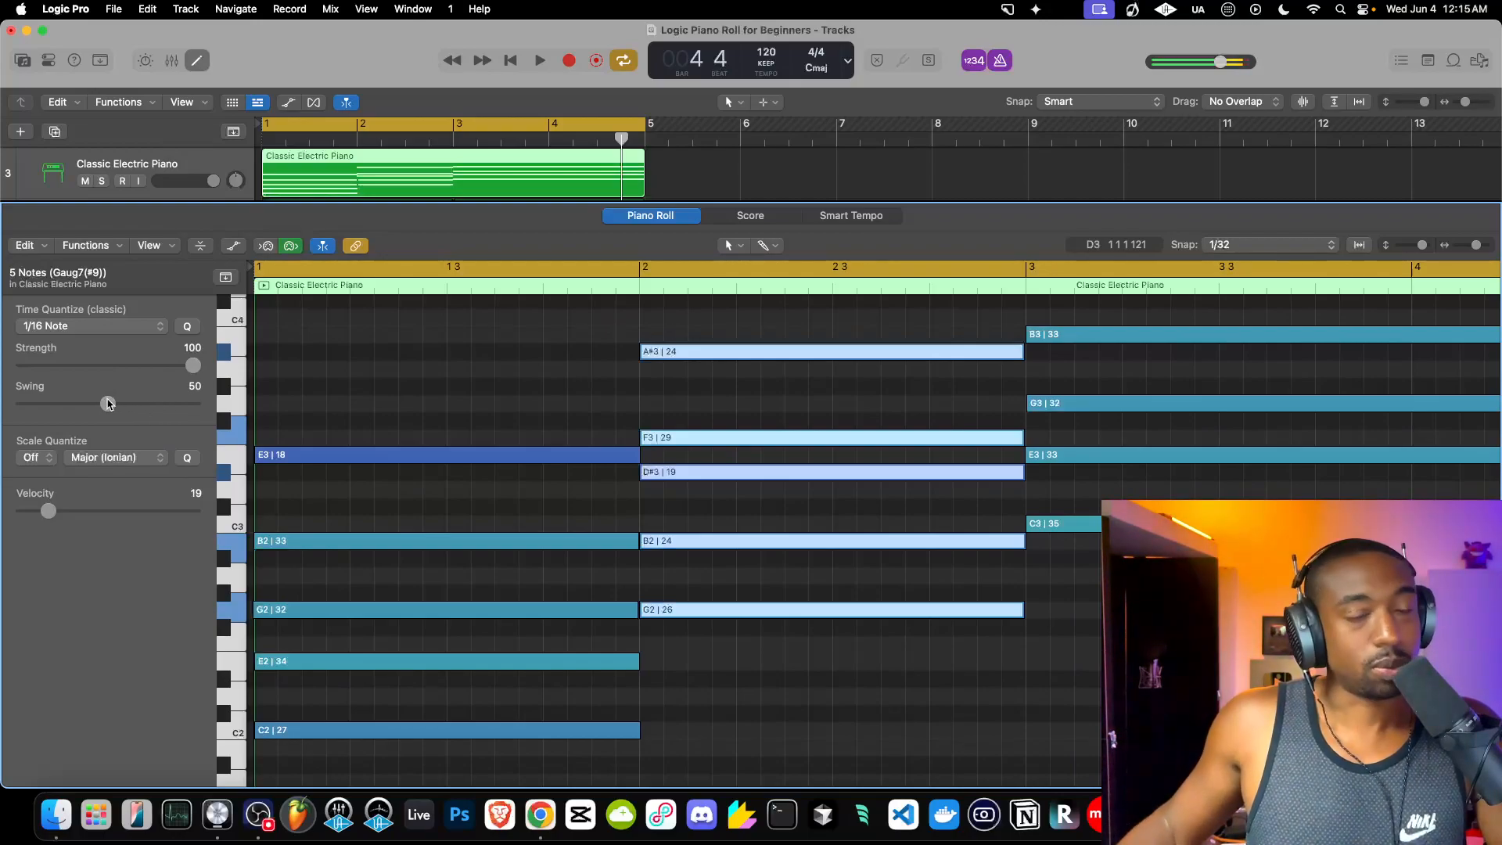
pyautogui.press('space')
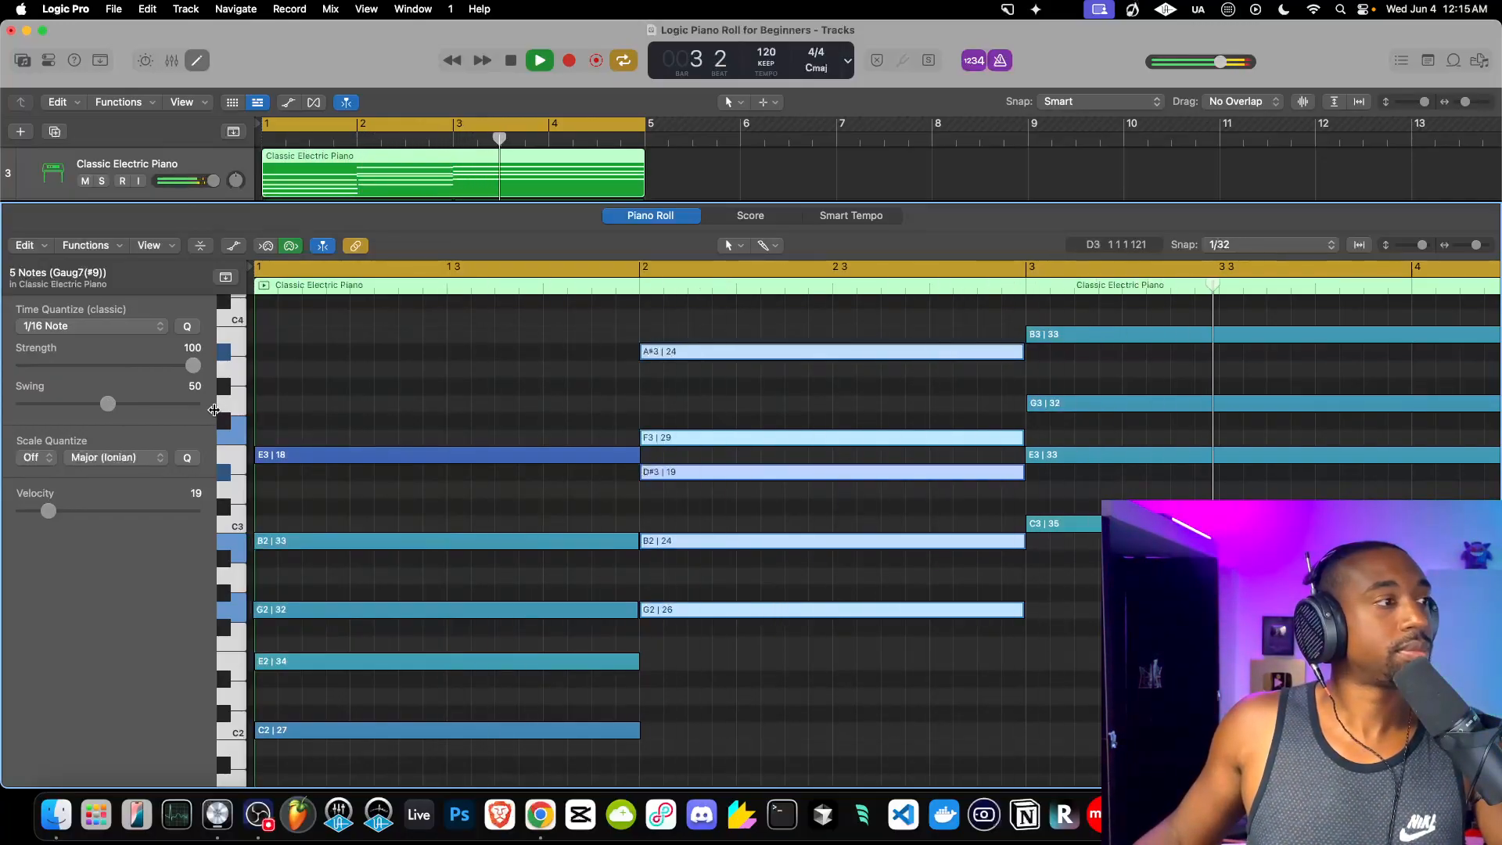
pyautogui.press('space')
pyautogui.click(287, 396)
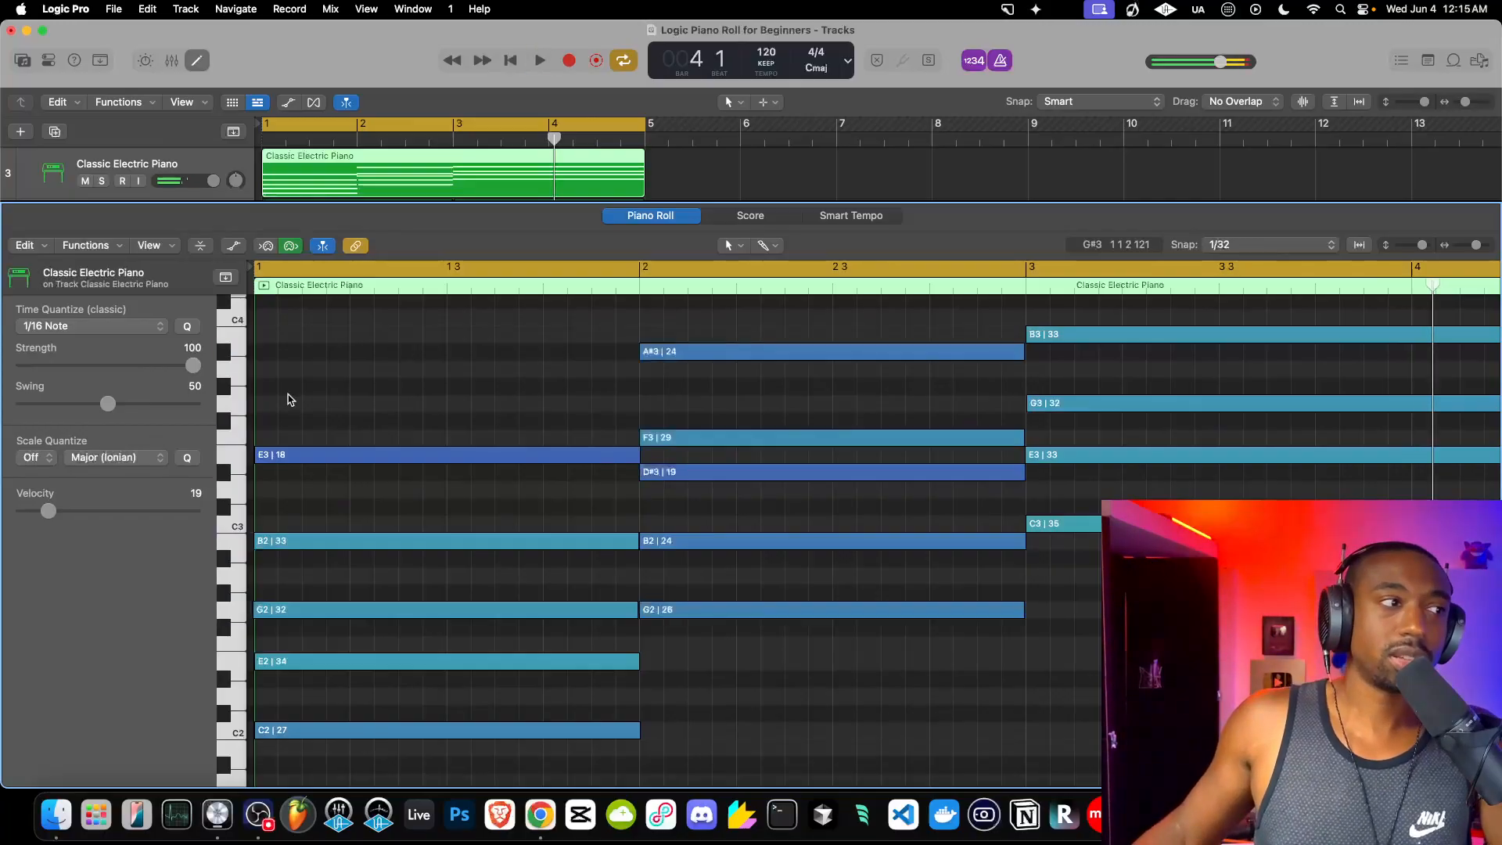
# Set the Piano Roll's Scale Quantize to C Major (Ionian).
pyautogui.scroll(-5, 336, 406)
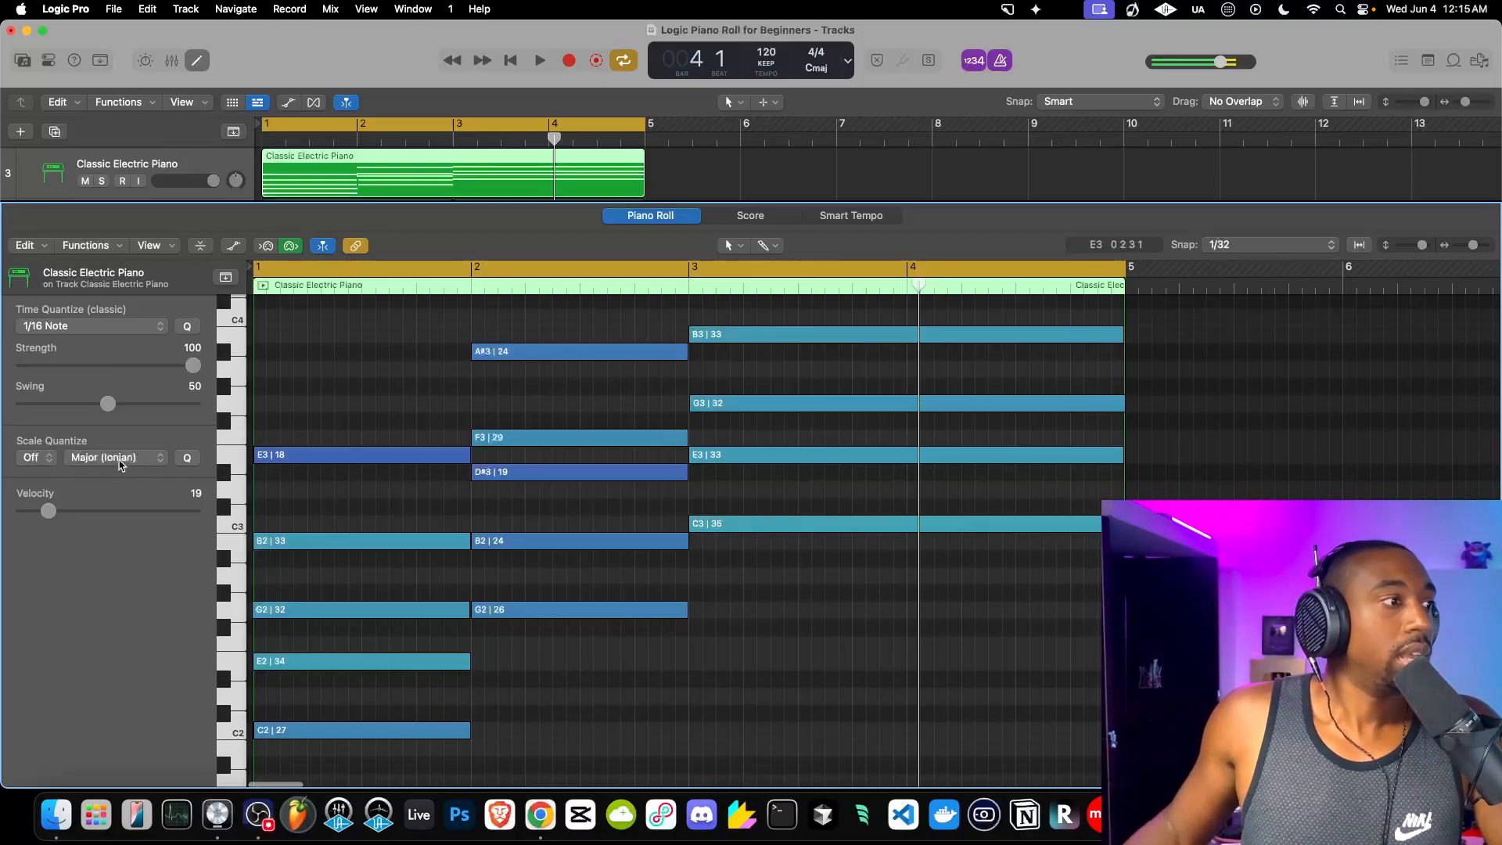
pyautogui.click(49, 458)
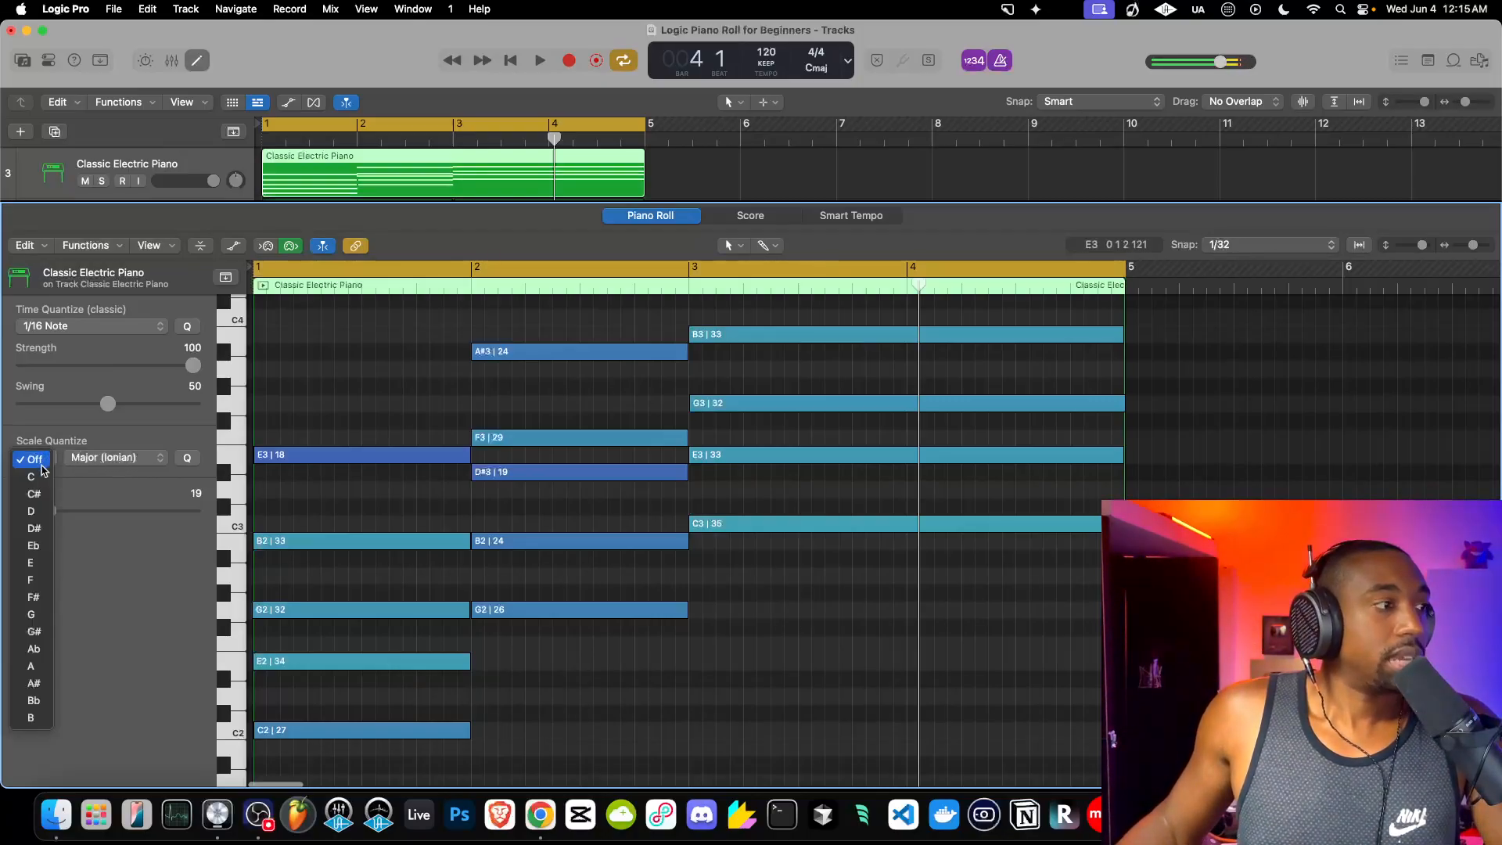
pyautogui.click(38, 479)
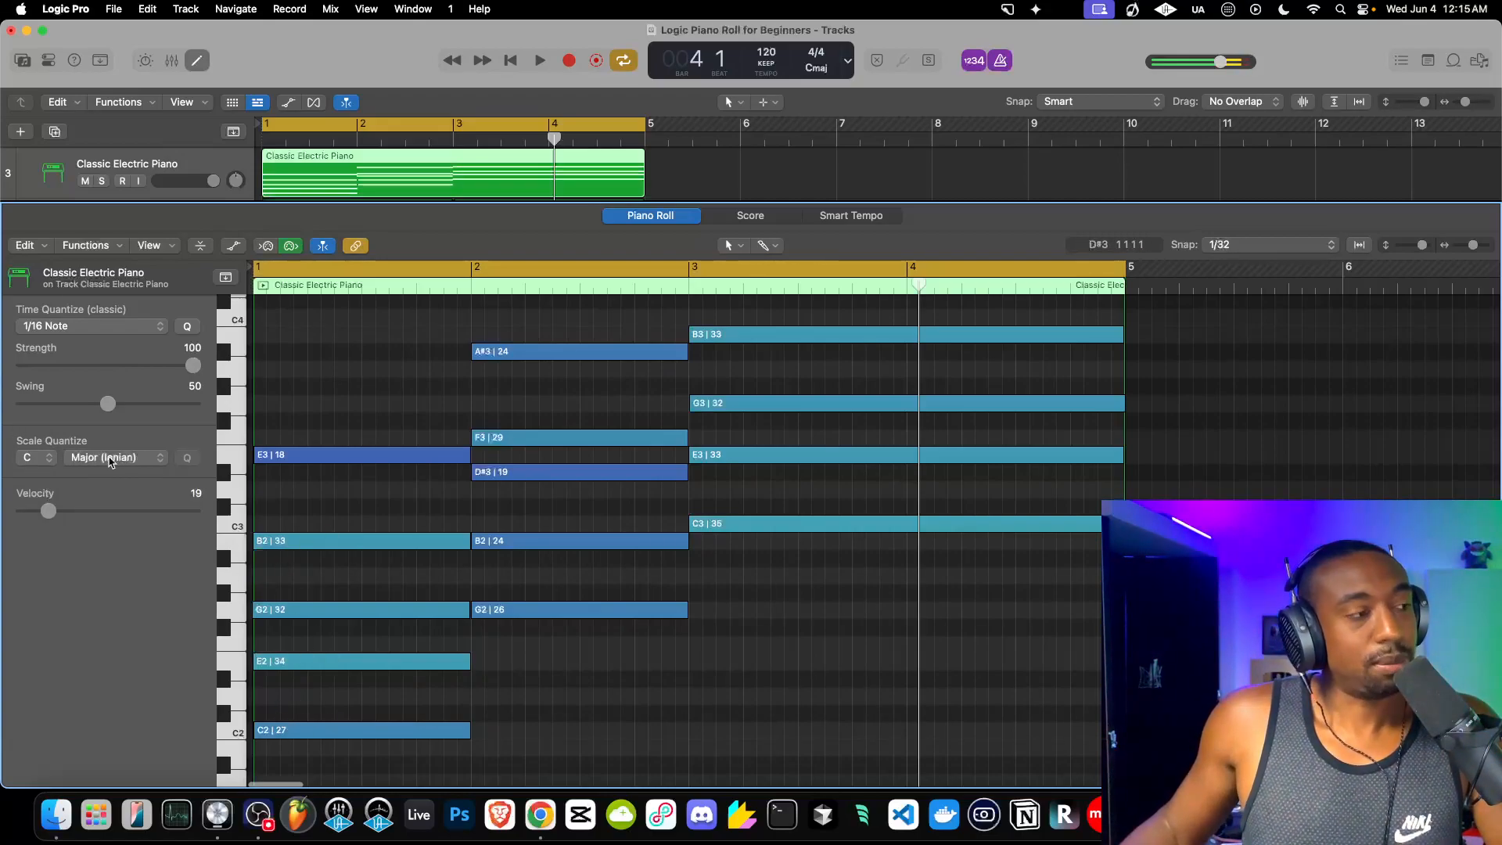
pyautogui.click(110, 462)
pyautogui.click(171, 457)
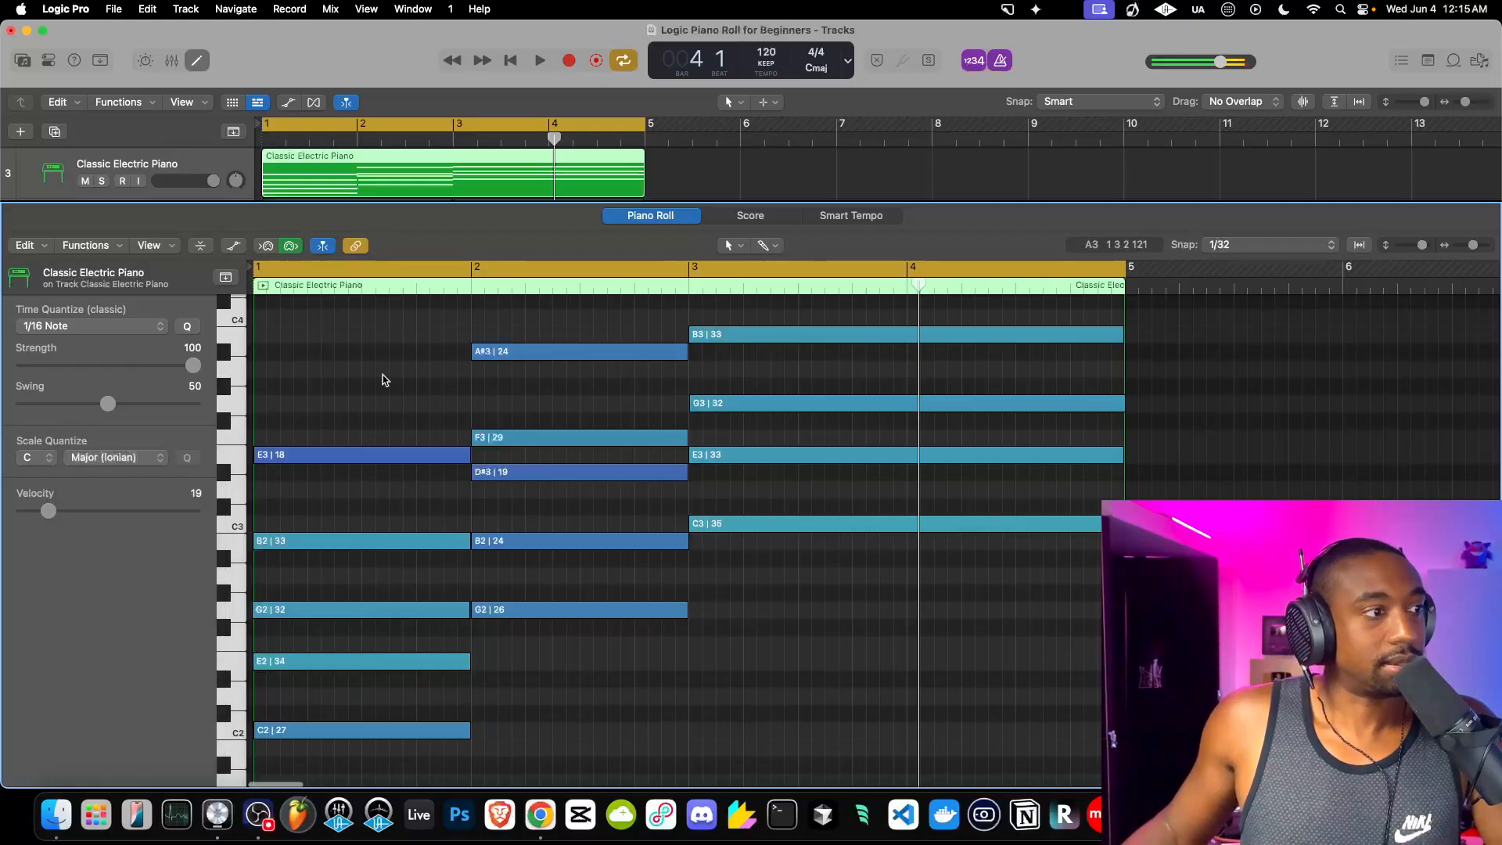
# Apply the C Major scale quantize to all the electric piano chords, play them from the start, and undo the quantize.
pyautogui.press('super+a')
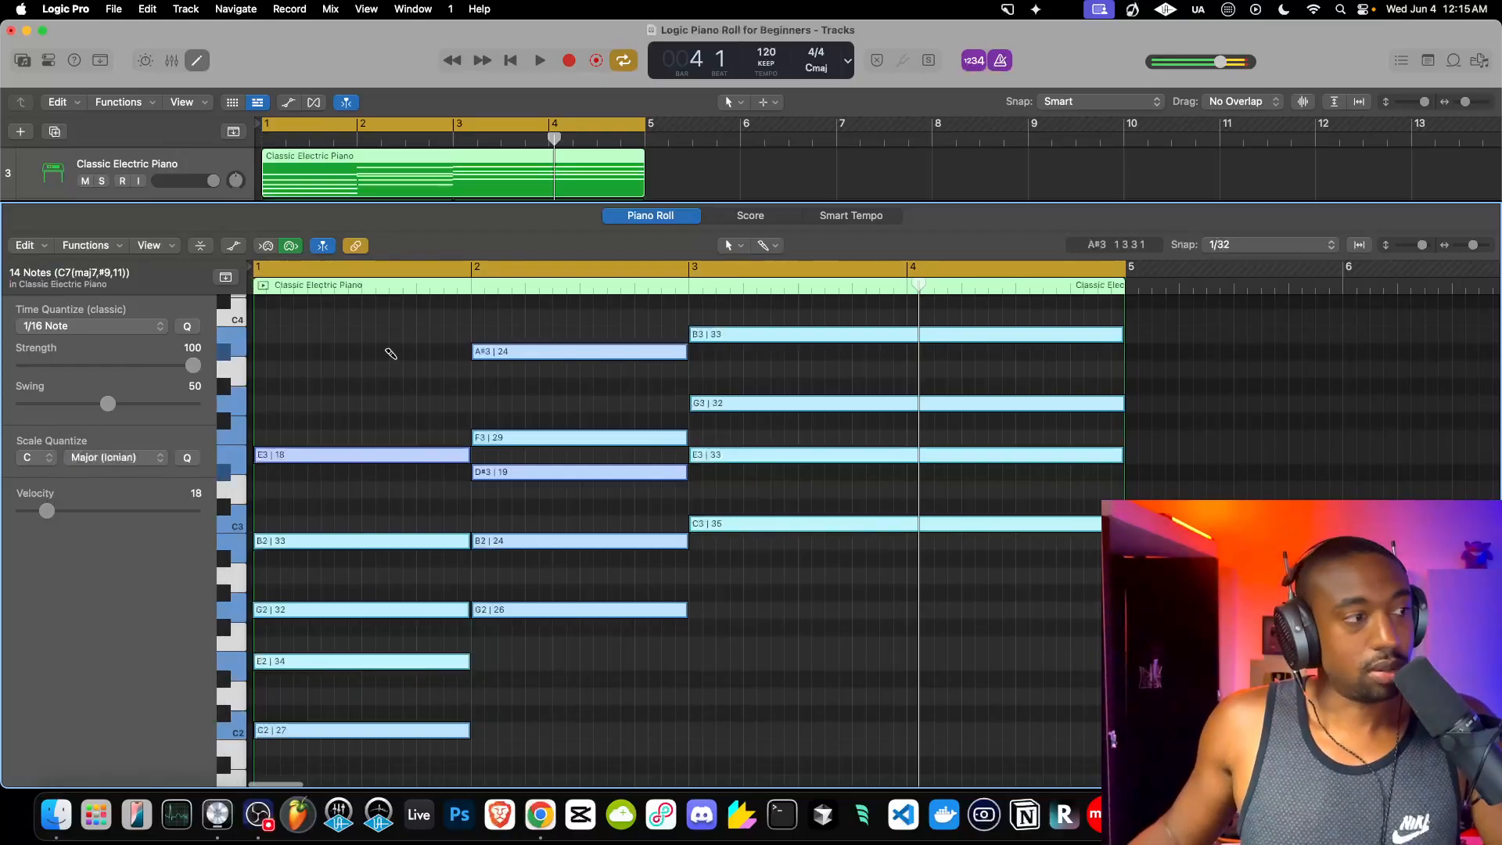
pyautogui.click(187, 459)
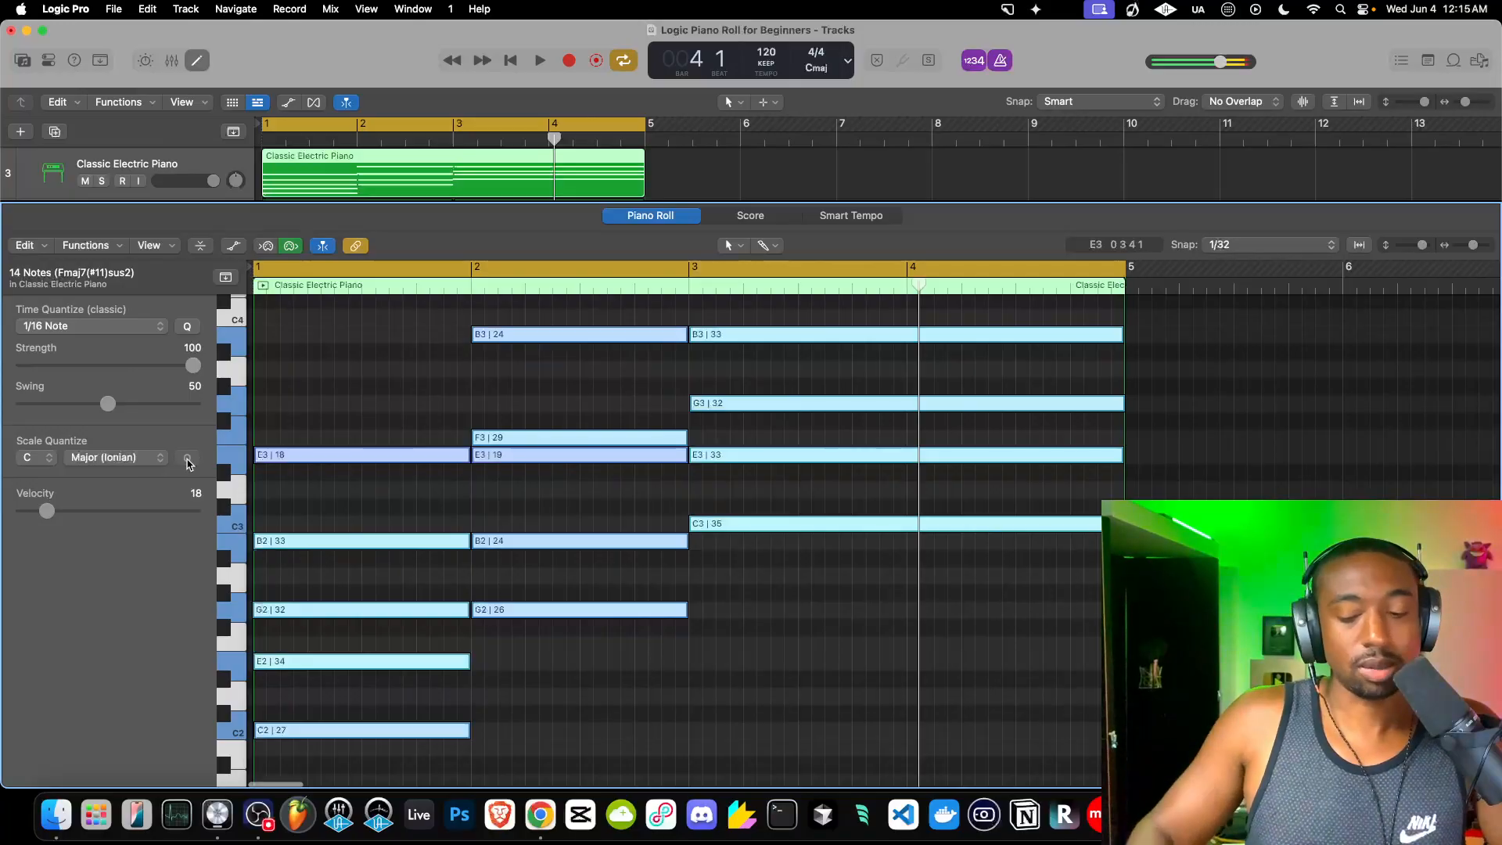
pyautogui.press('Return')
pyautogui.press('space')
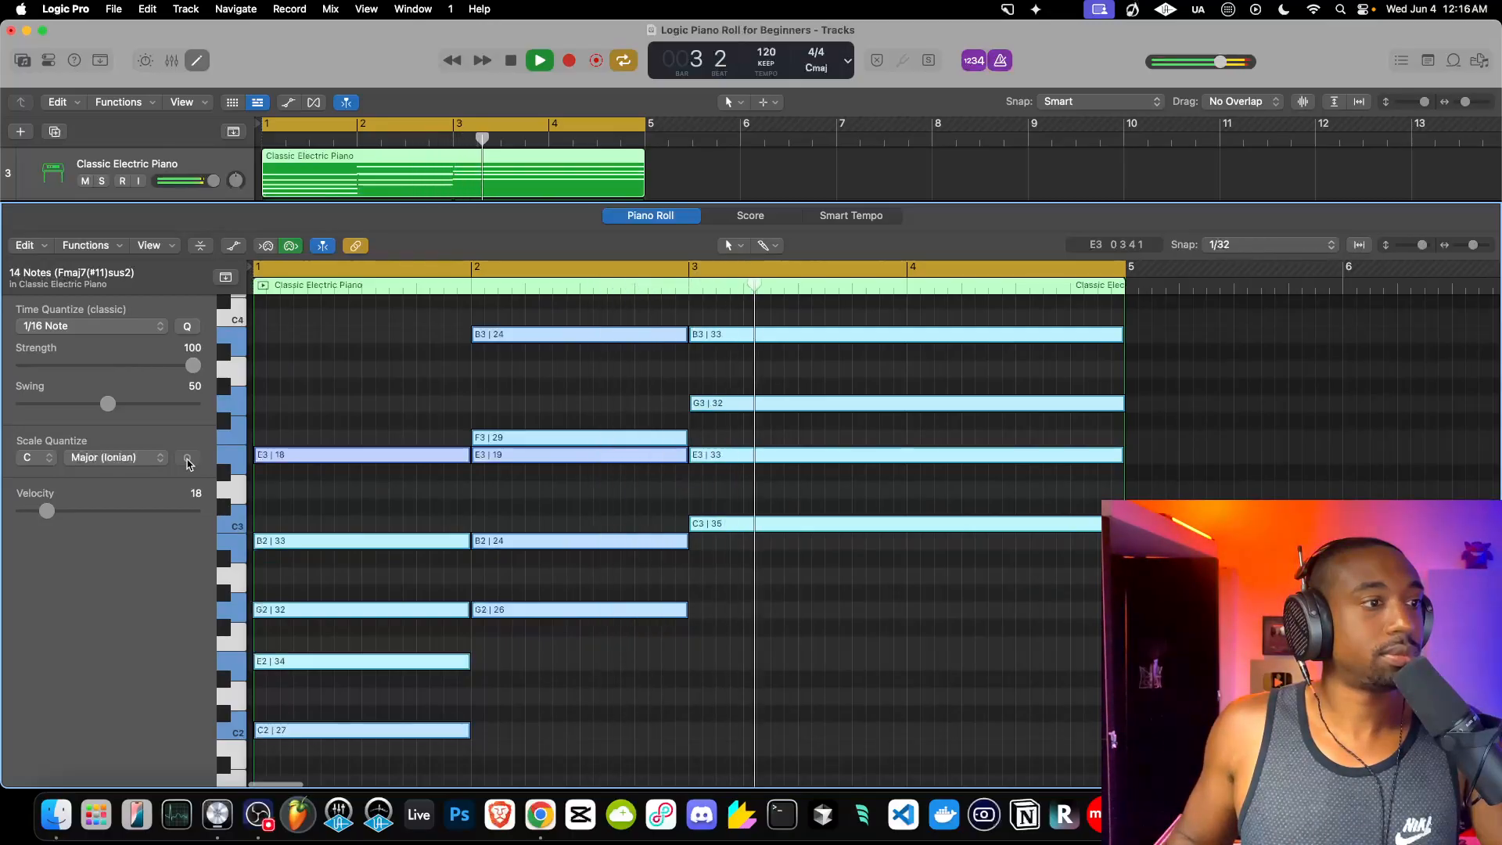
pyautogui.press('space')
pyautogui.click(187, 462)
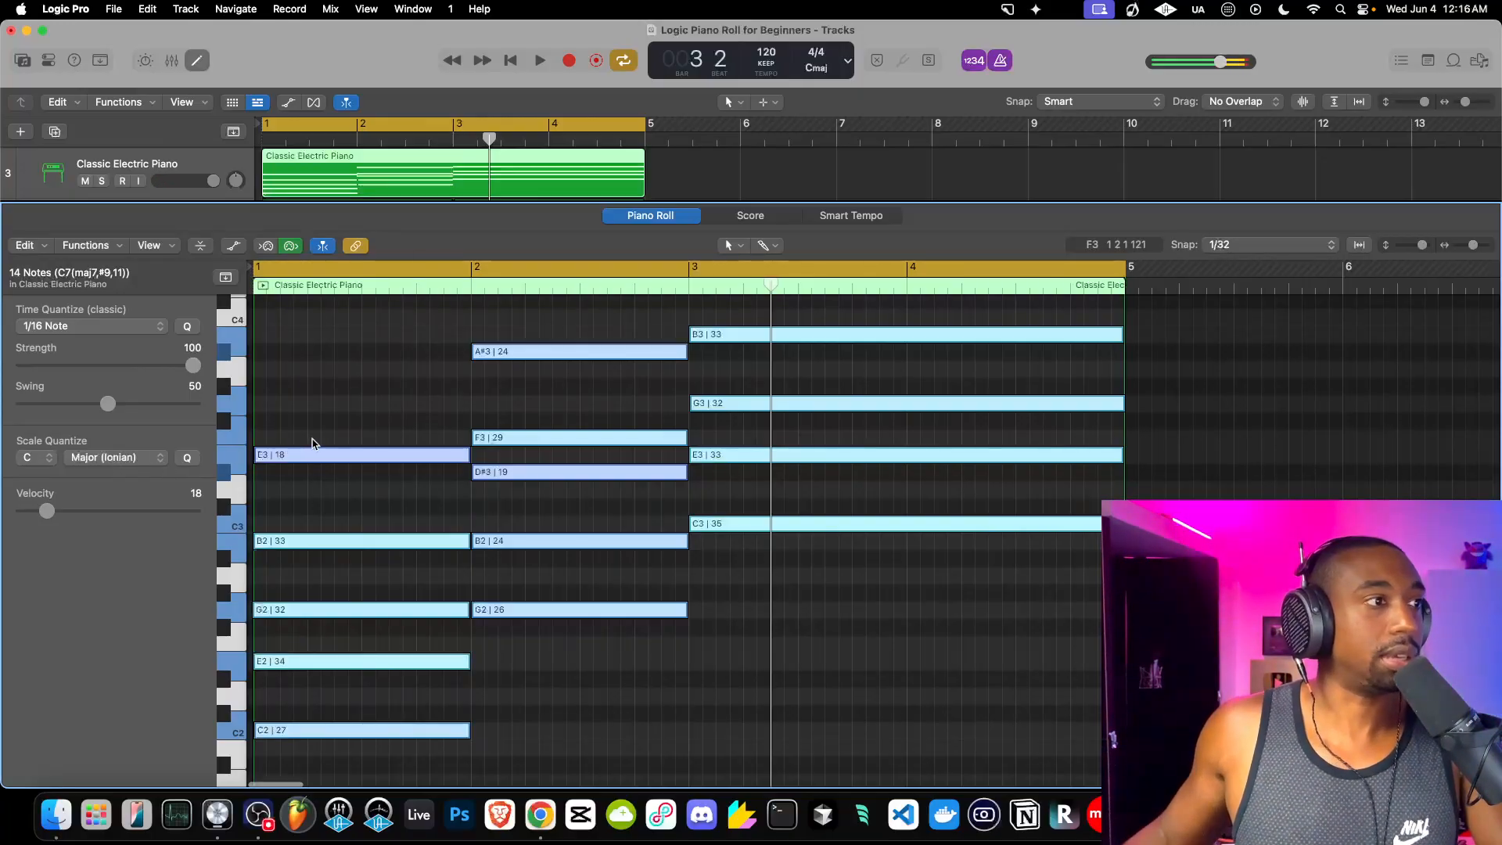
# Select the Classic Electric Piano track, return the playhead to bar 1, and resize the Piano Roll to share the window with the tracks.
pyautogui.scroll(5, 313, 442)
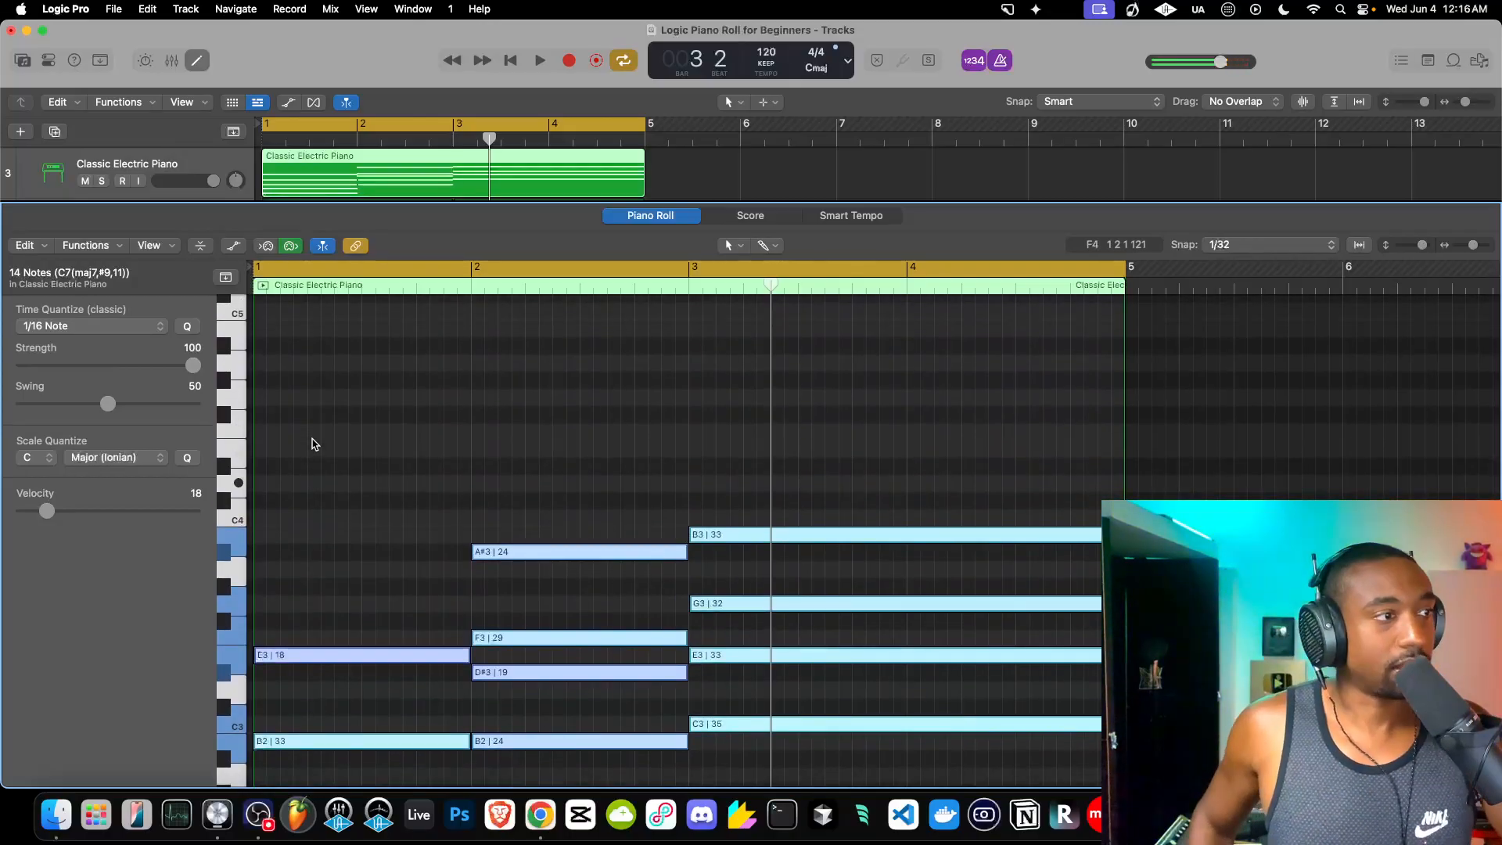
pyautogui.moveTo(284, 201); pyautogui.dragTo(285, 537)
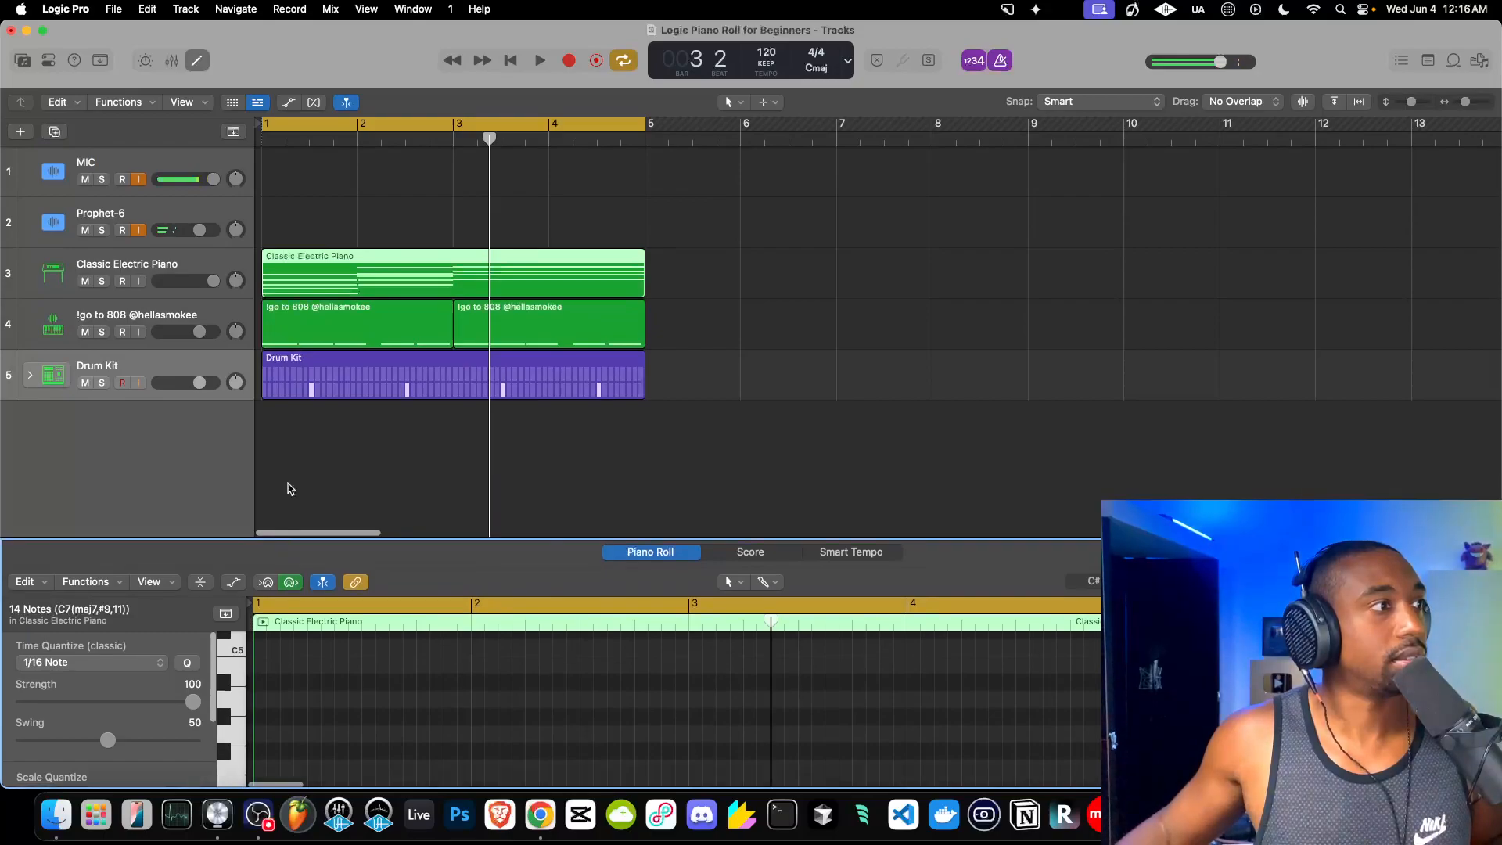
pyautogui.click(188, 263)
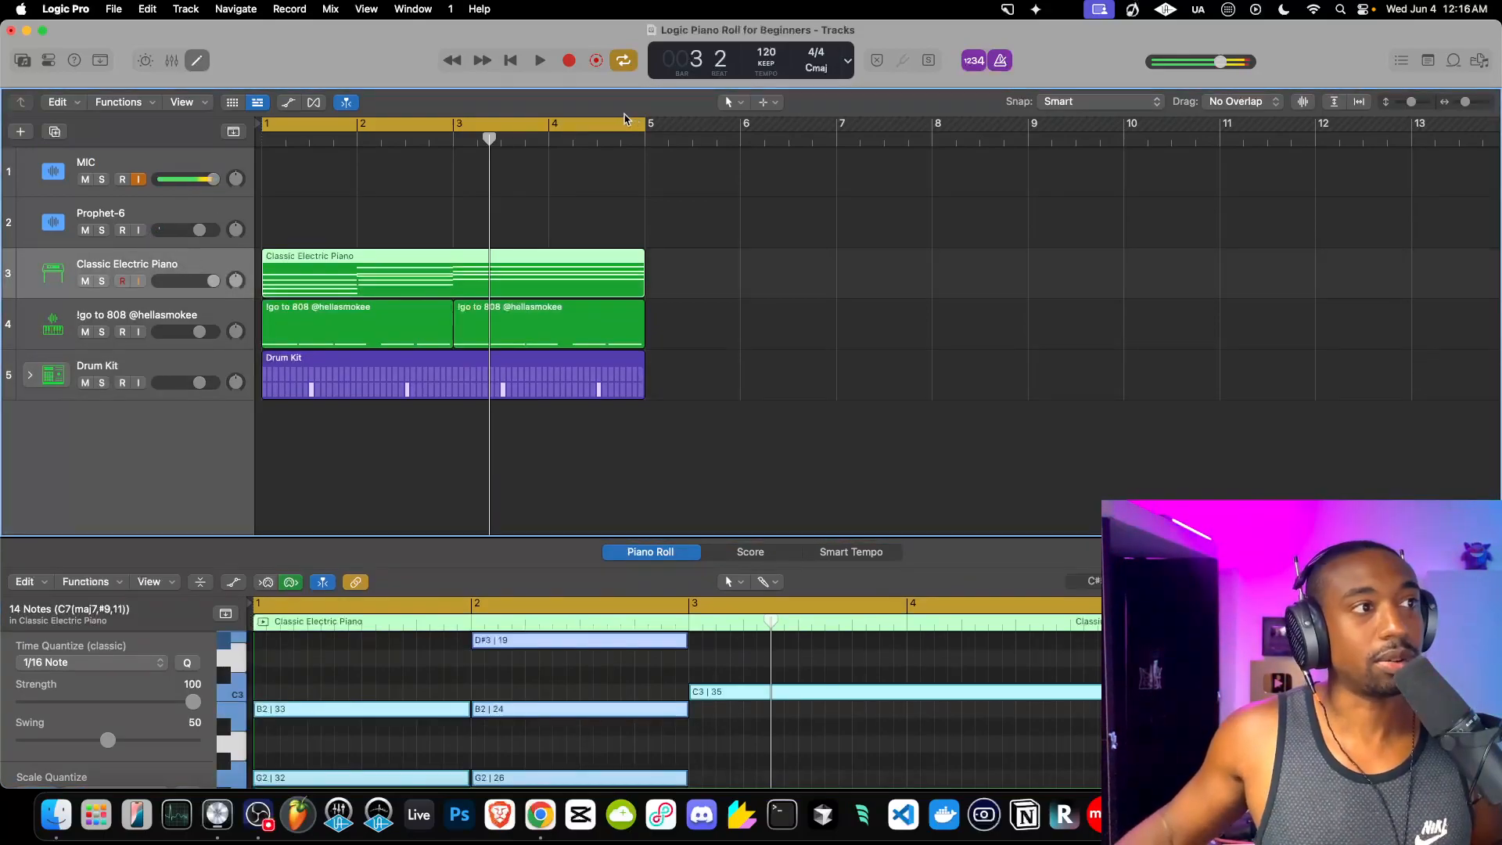
pyautogui.click(513, 61)
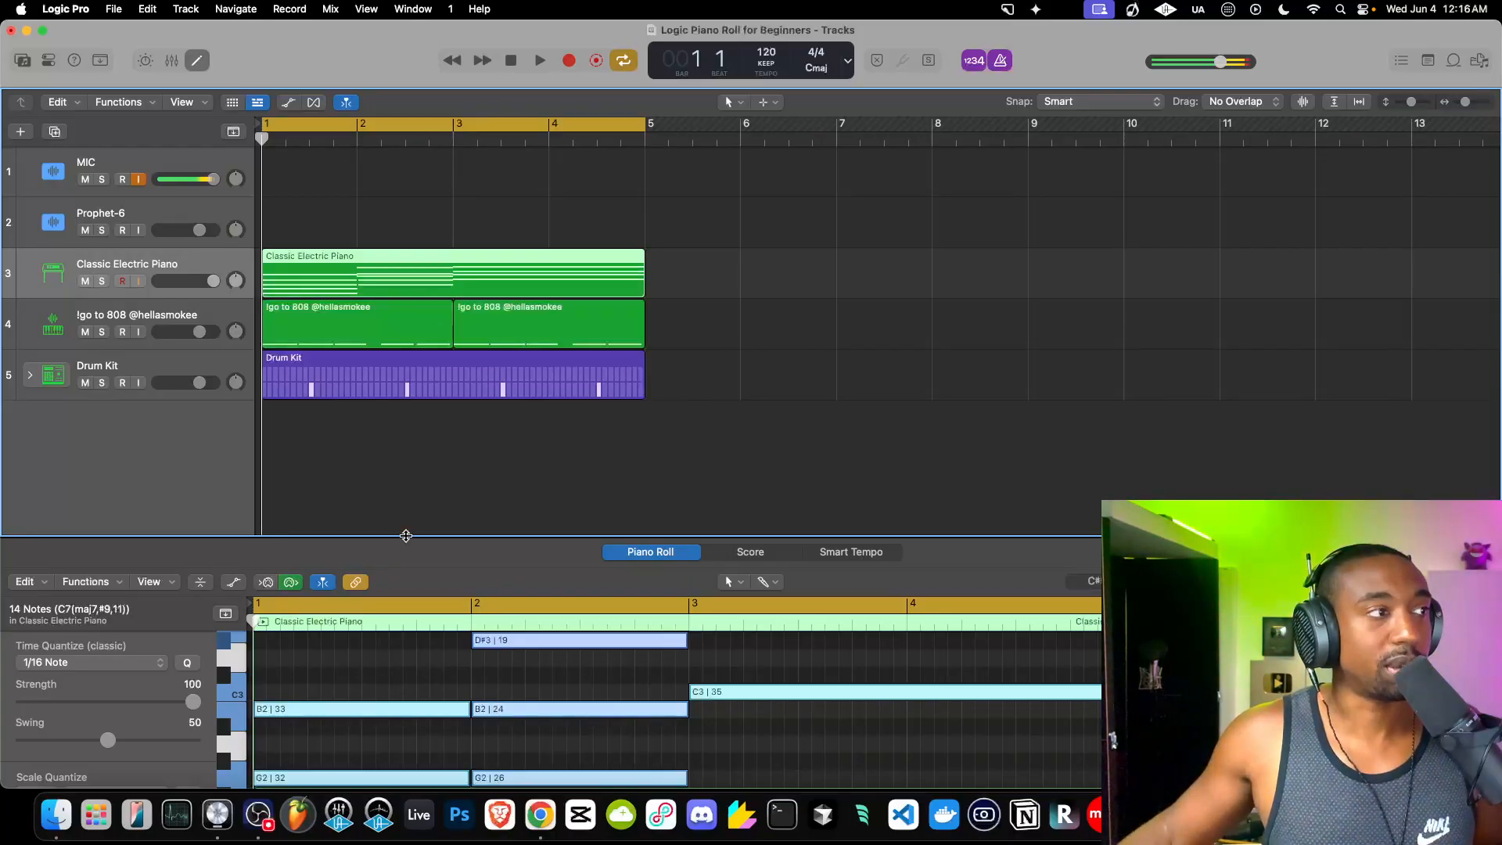
pyautogui.moveTo(406, 536); pyautogui.dragTo(399, 274)
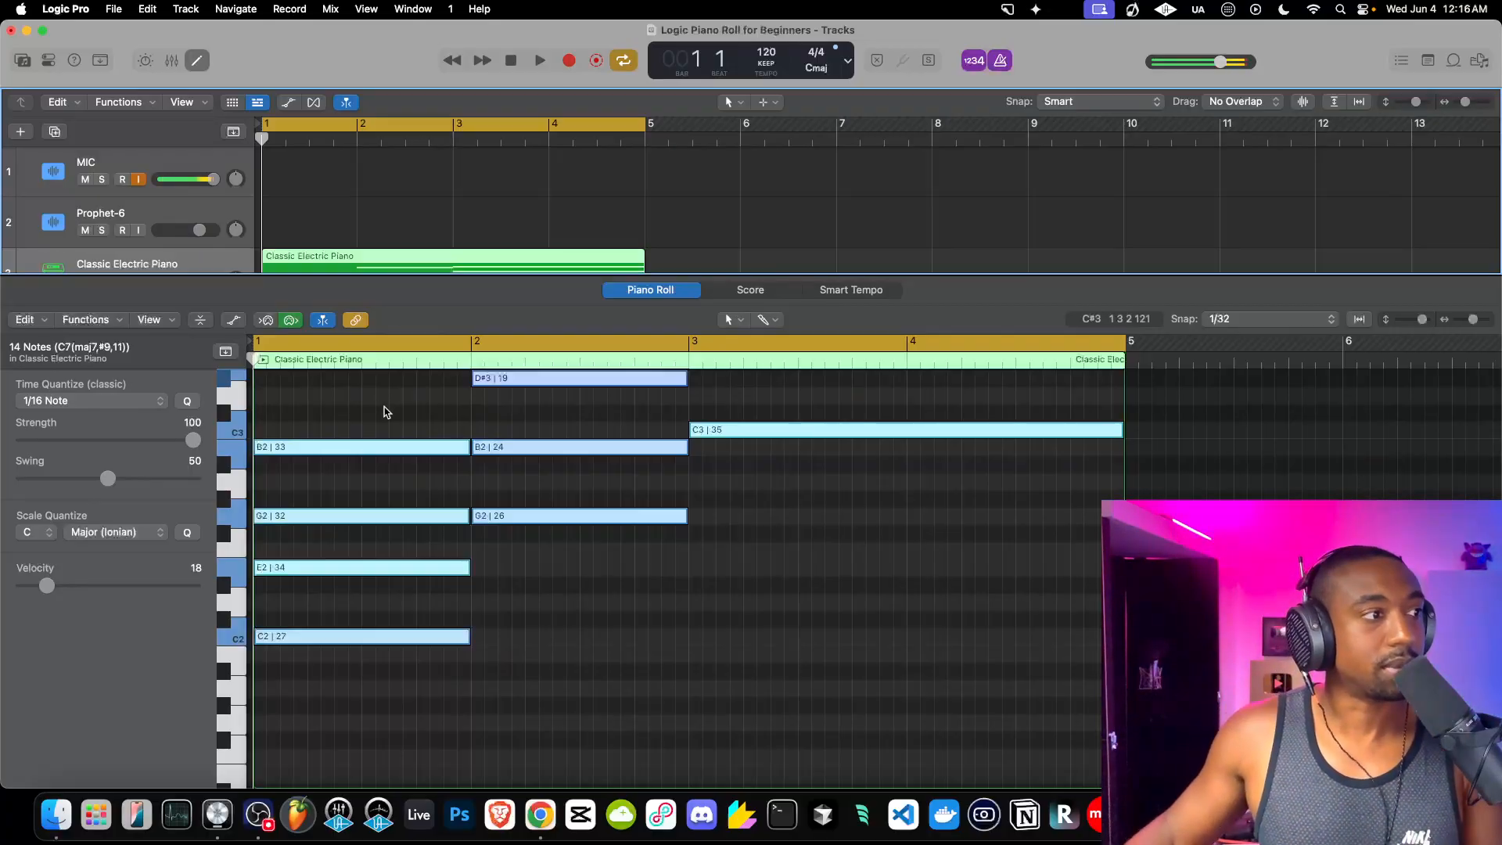
pyautogui.moveTo(239, 273); pyautogui.dragTo(230, 376)
pyautogui.scroll(5, 317, 490)
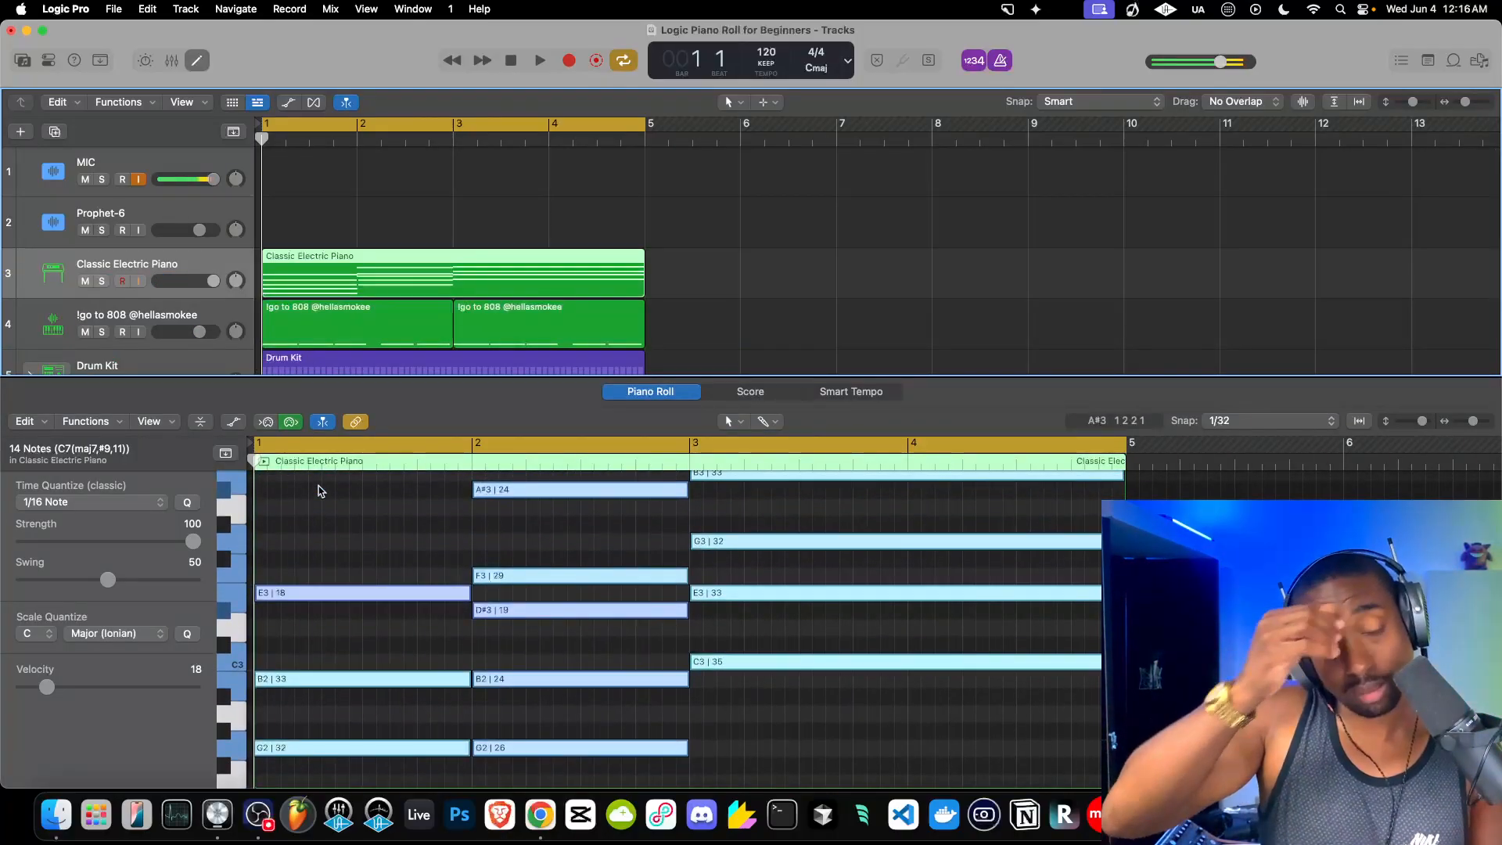
pyautogui.scroll(8, 318, 490)
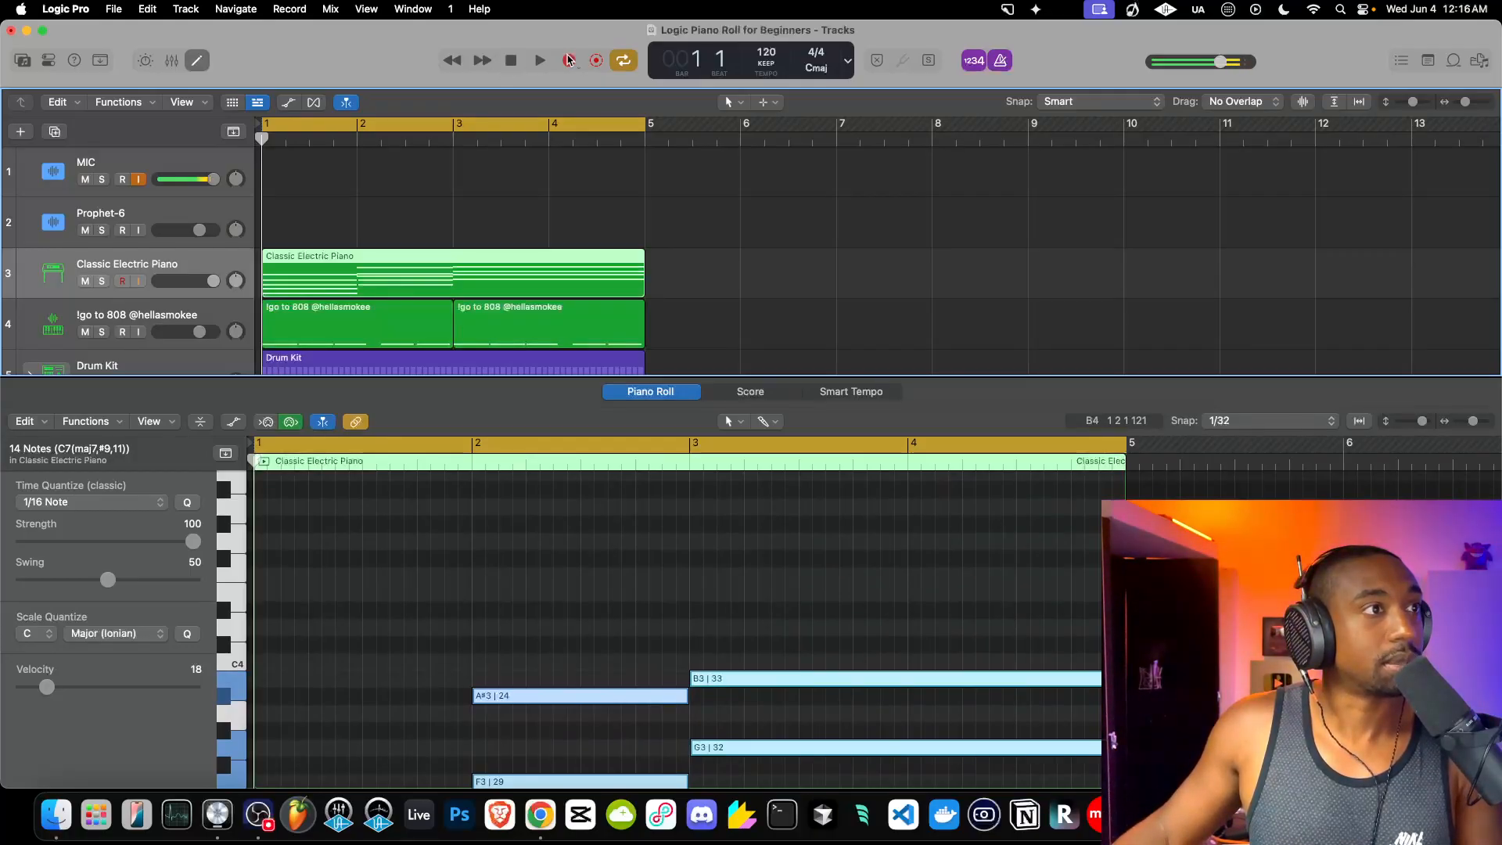
# Record-enable the Classic Electric Piano track and record a melody above the chords across bars 1 to 4.
pyautogui.click(122, 282)
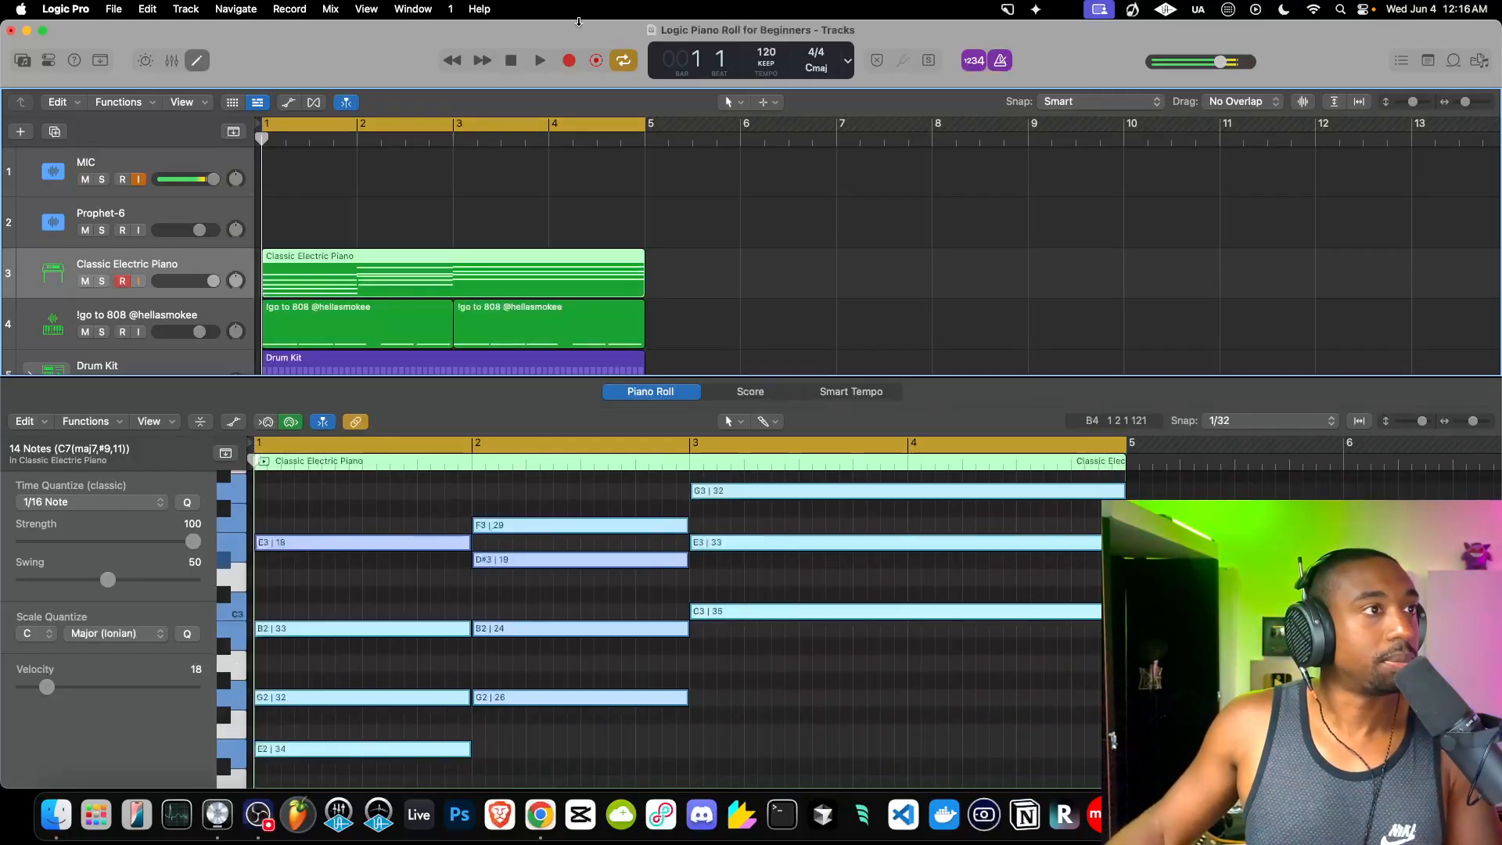
pyautogui.click(567, 58)
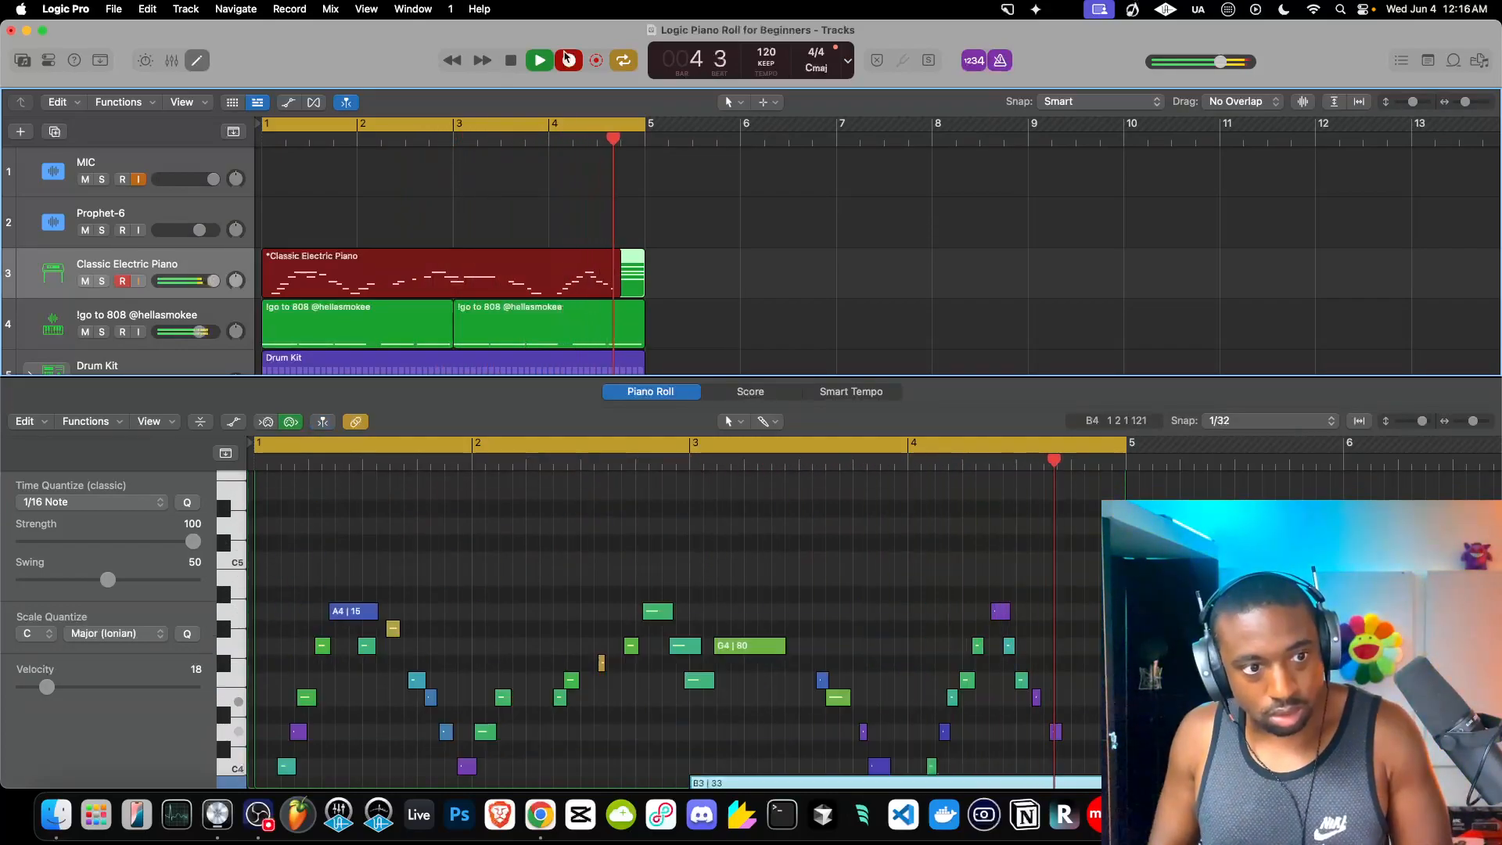
pyautogui.click(565, 58)
pyautogui.press('space')
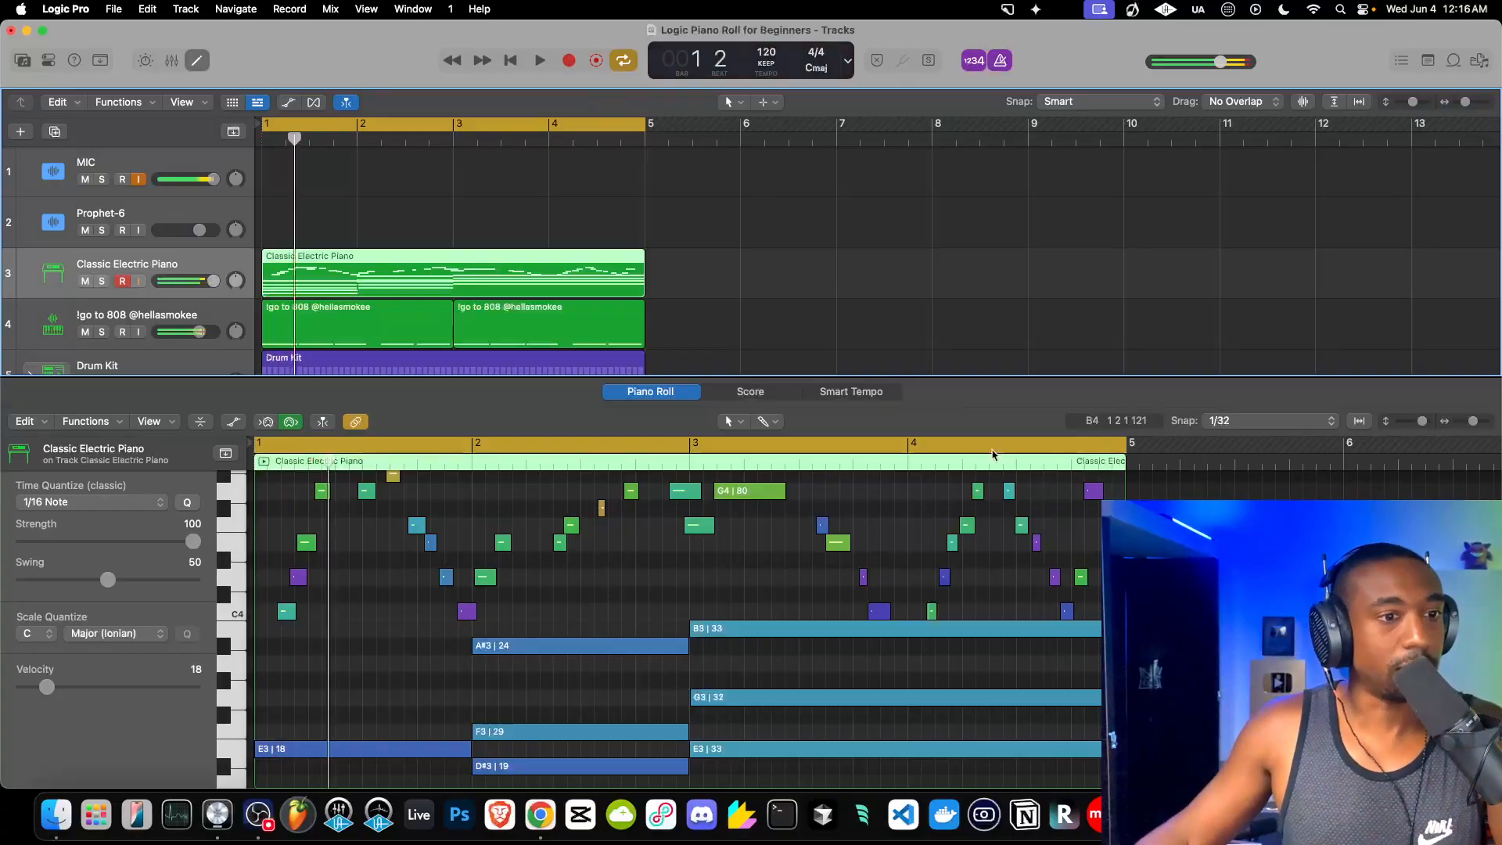
# Select all the recorded melody notes above the chords, lower their velocity slightly, and play the part.
pyautogui.moveTo(1098, 615); pyautogui.dragTo(105, 593)
pyautogui.scroll(-10, 435, 567)
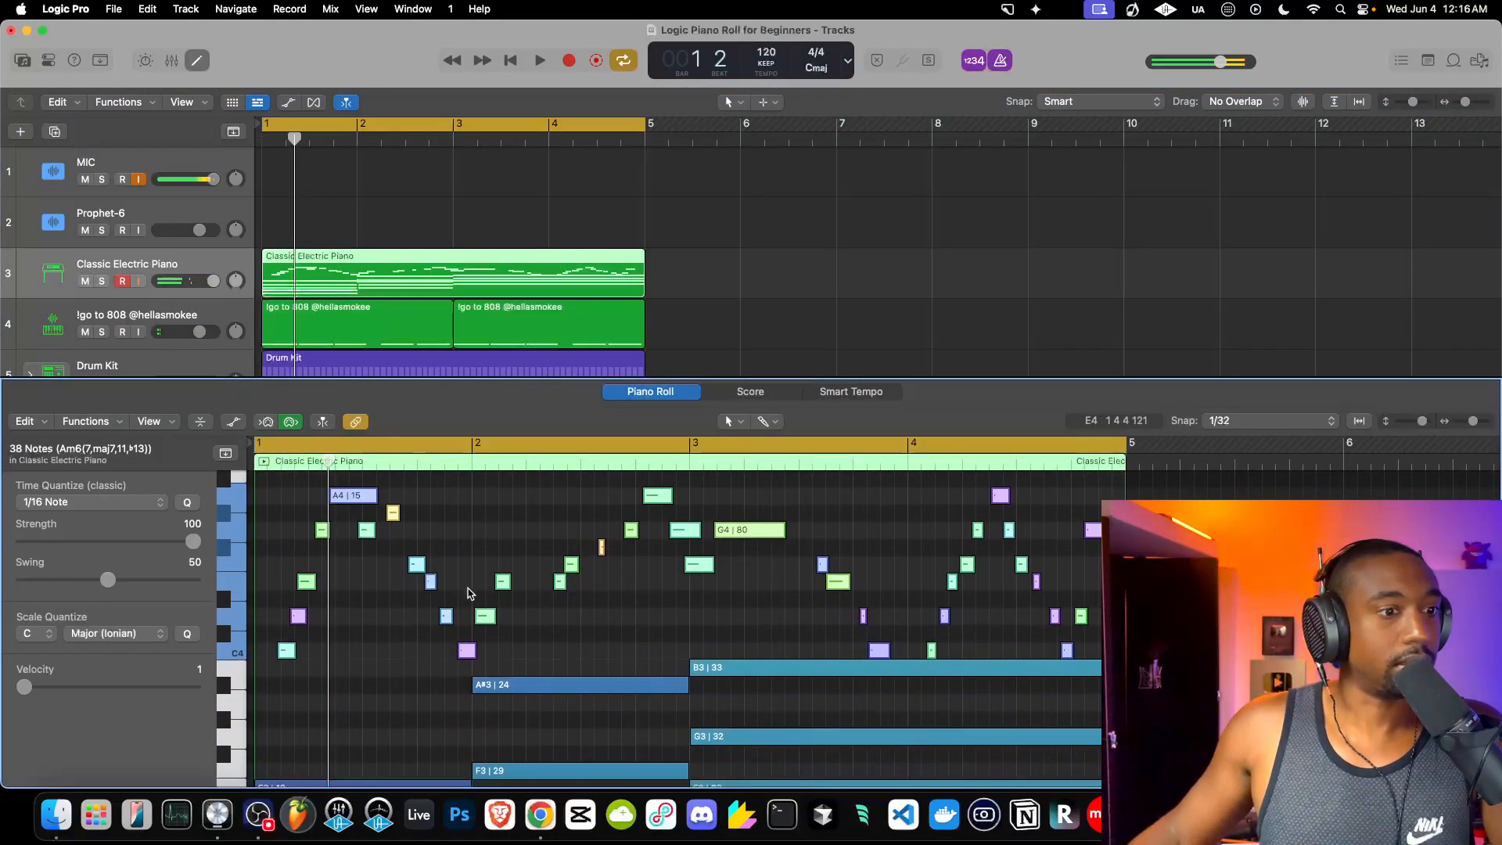
pyautogui.moveTo(24, 688)
pyautogui.mouseDown()
pyautogui.moveTo(125, 688)
pyautogui.moveTo(37, 688)
pyautogui.mouseUp()
pyautogui.scroll(5, 578, 532)
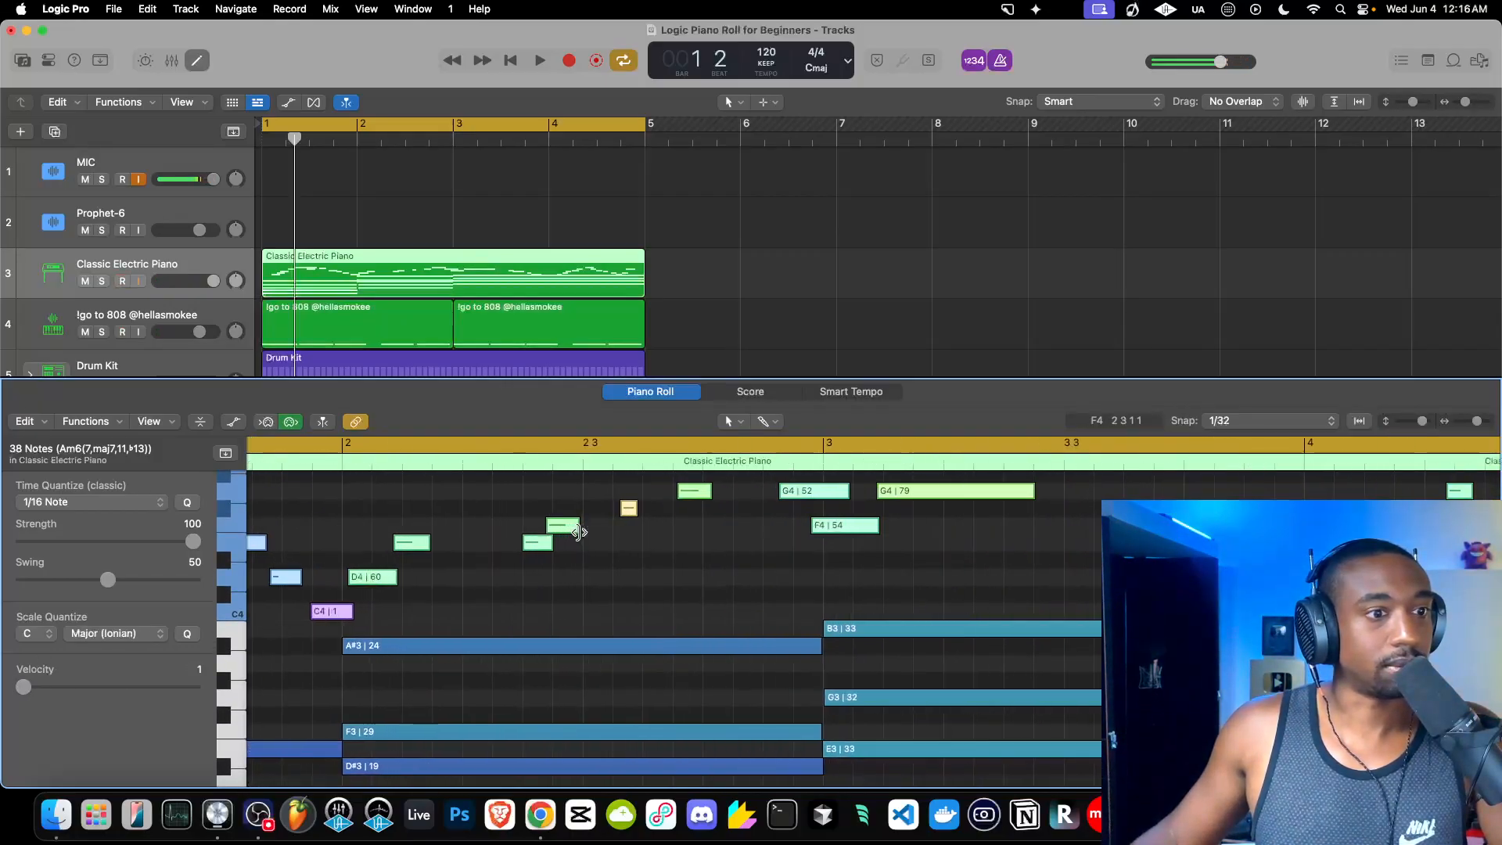
pyautogui.scroll(-3, 579, 534)
pyautogui.press('space')
pyautogui.scroll(2, 415, 590)
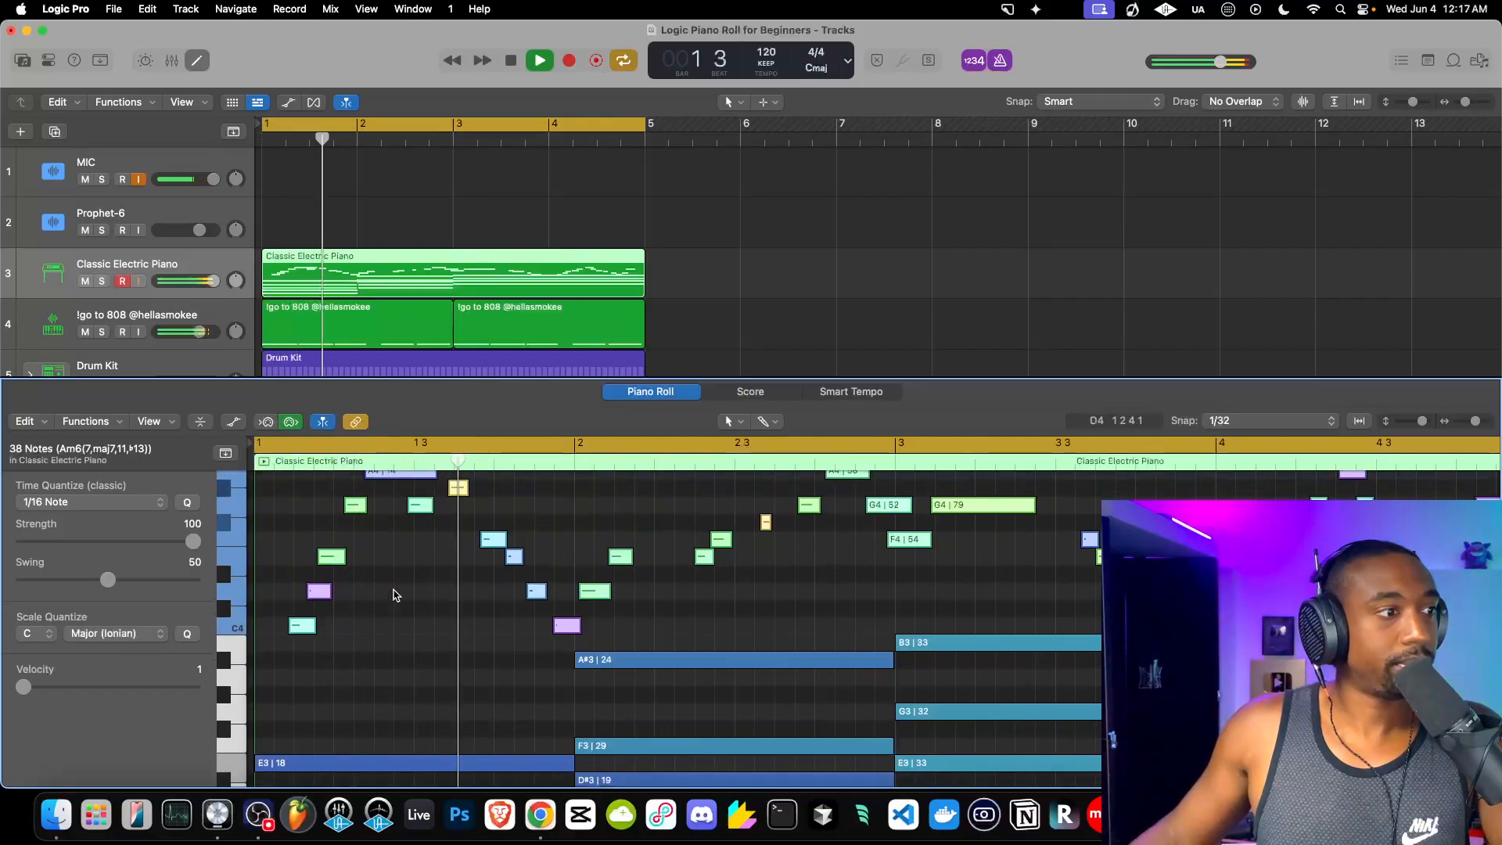
pyautogui.press('space')
pyautogui.press('space')
# Stop playback and lower the velocity of the single G#4 melody note in bar 1.
pyautogui.click(479, 537)
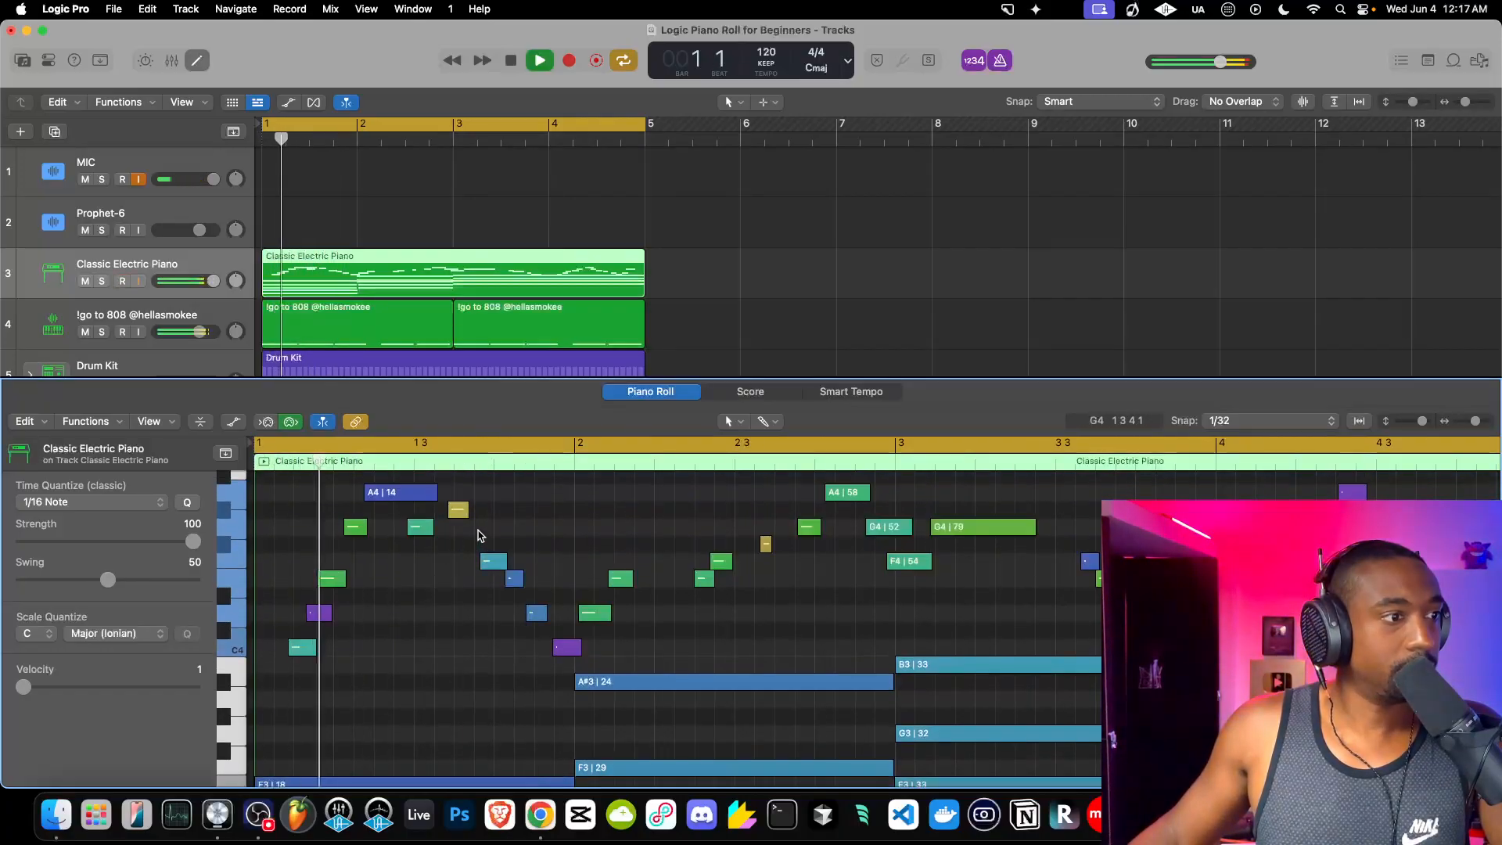
pyautogui.click(459, 510)
pyautogui.press('space')
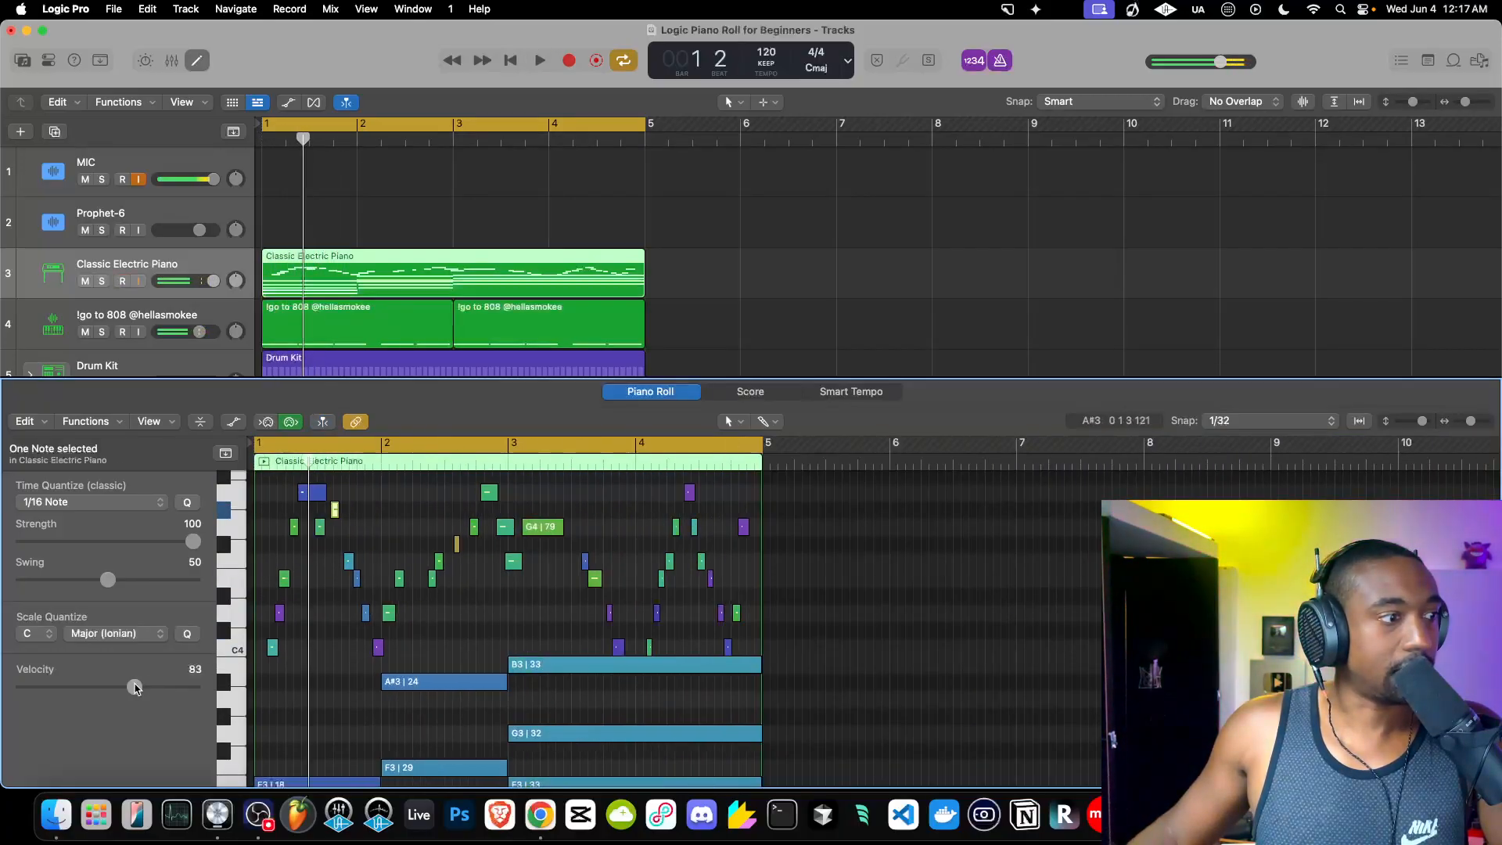
pyautogui.moveTo(137, 687); pyautogui.dragTo(91, 688)
# Select all the melody notes above the chords and scale-quantize them to C Major (Ionian).
pyautogui.moveTo(771, 640); pyautogui.dragTo(208, 486)
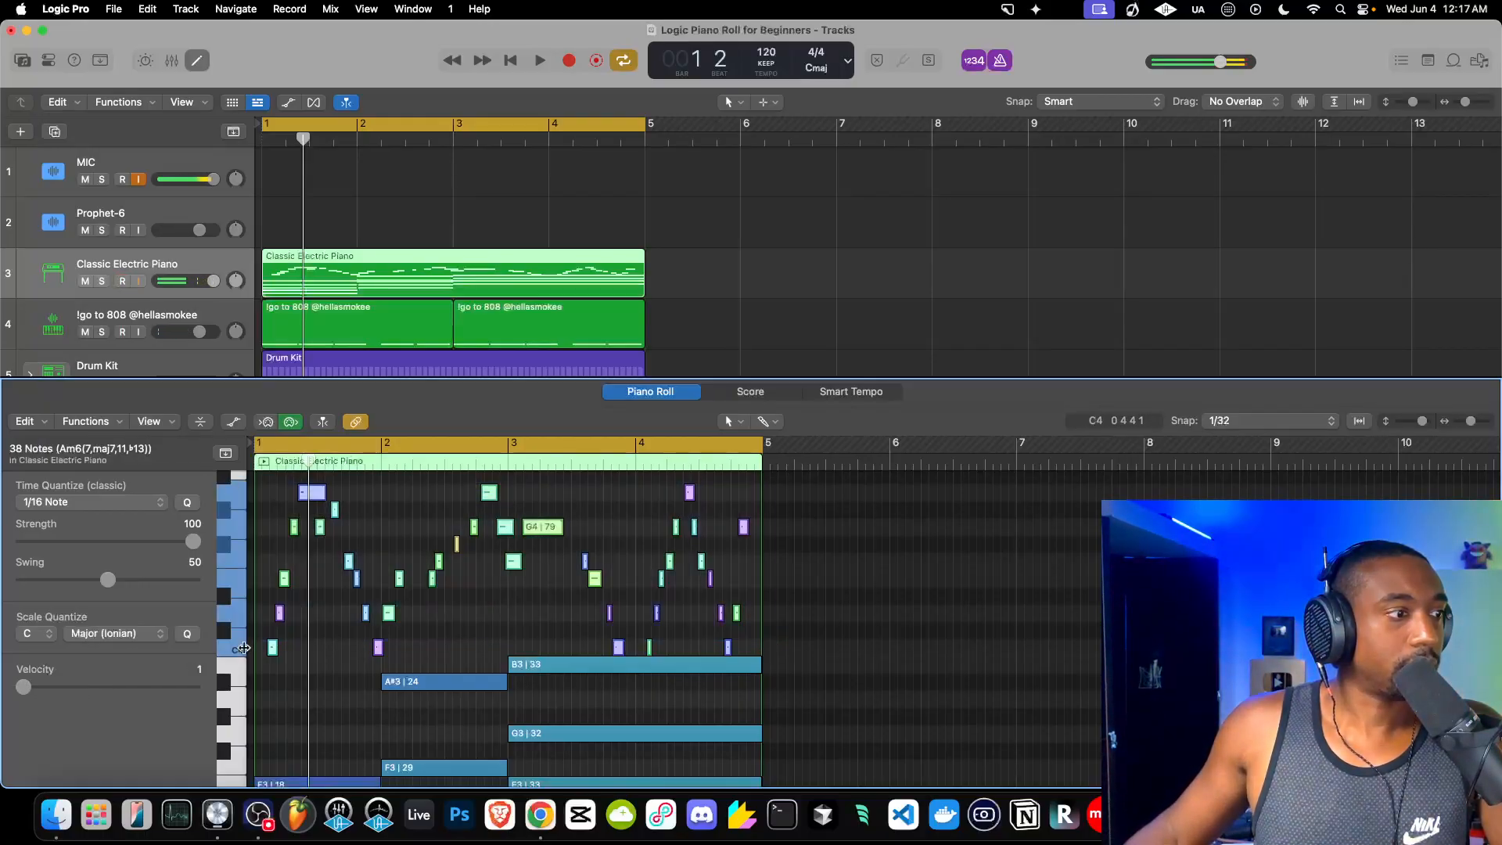
pyautogui.scroll(5, 351, 587)
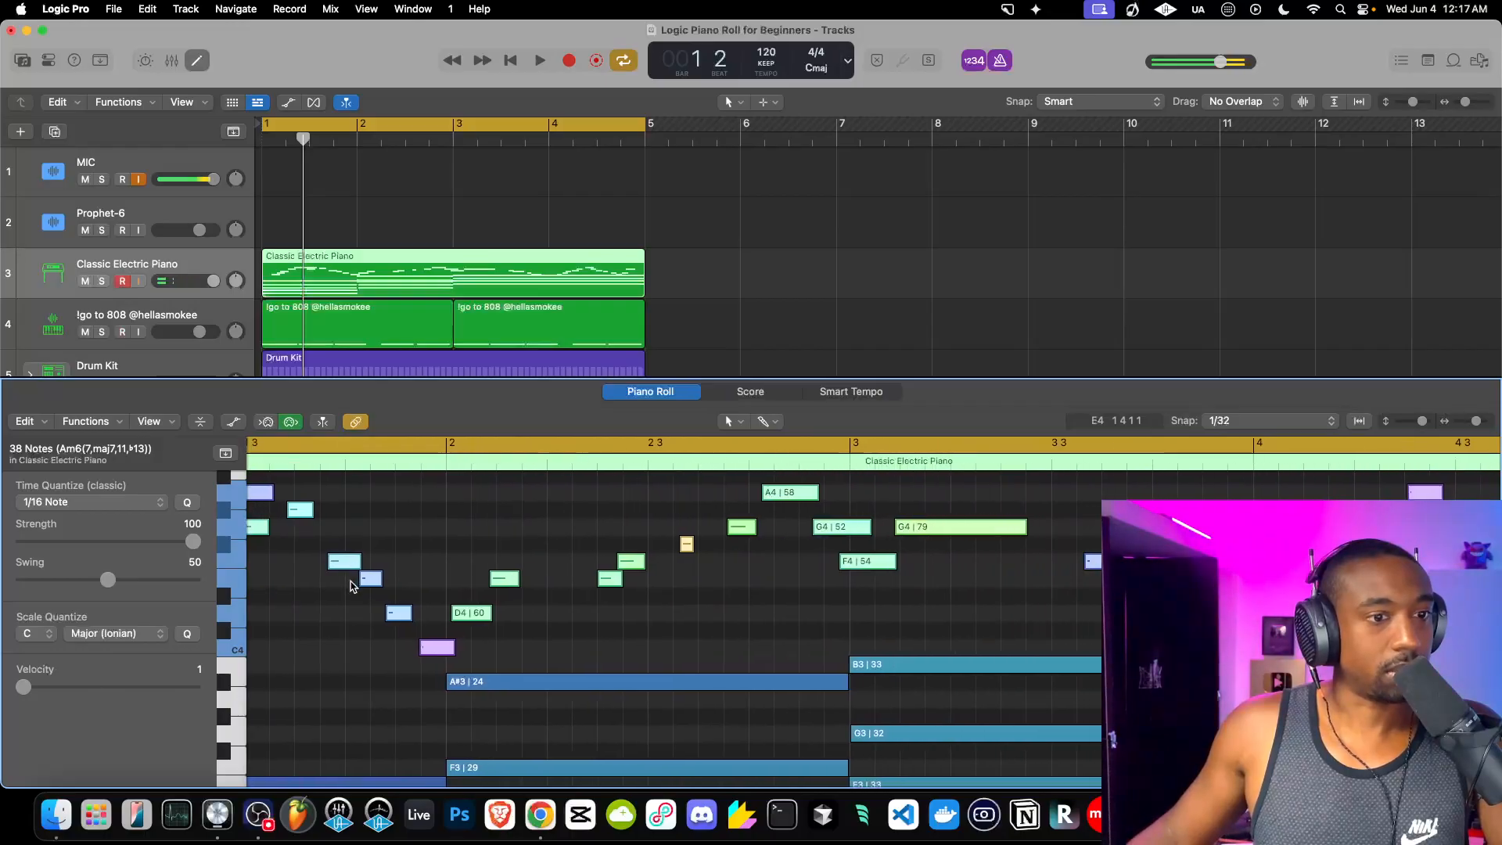
pyautogui.scroll(-3, 351, 587)
pyautogui.scroll(2, 798, 570)
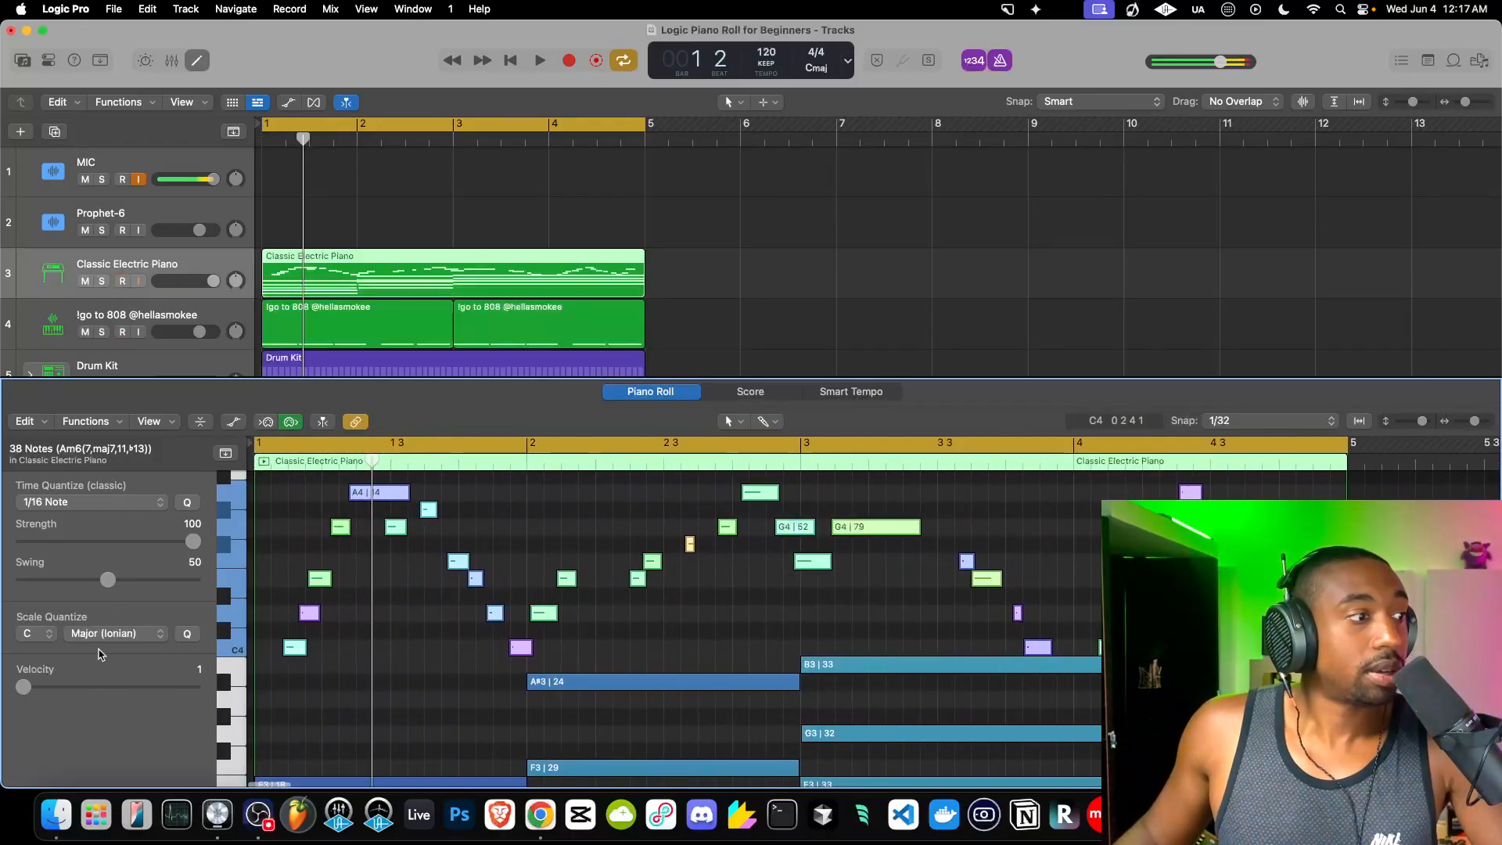
pyautogui.click(186, 634)
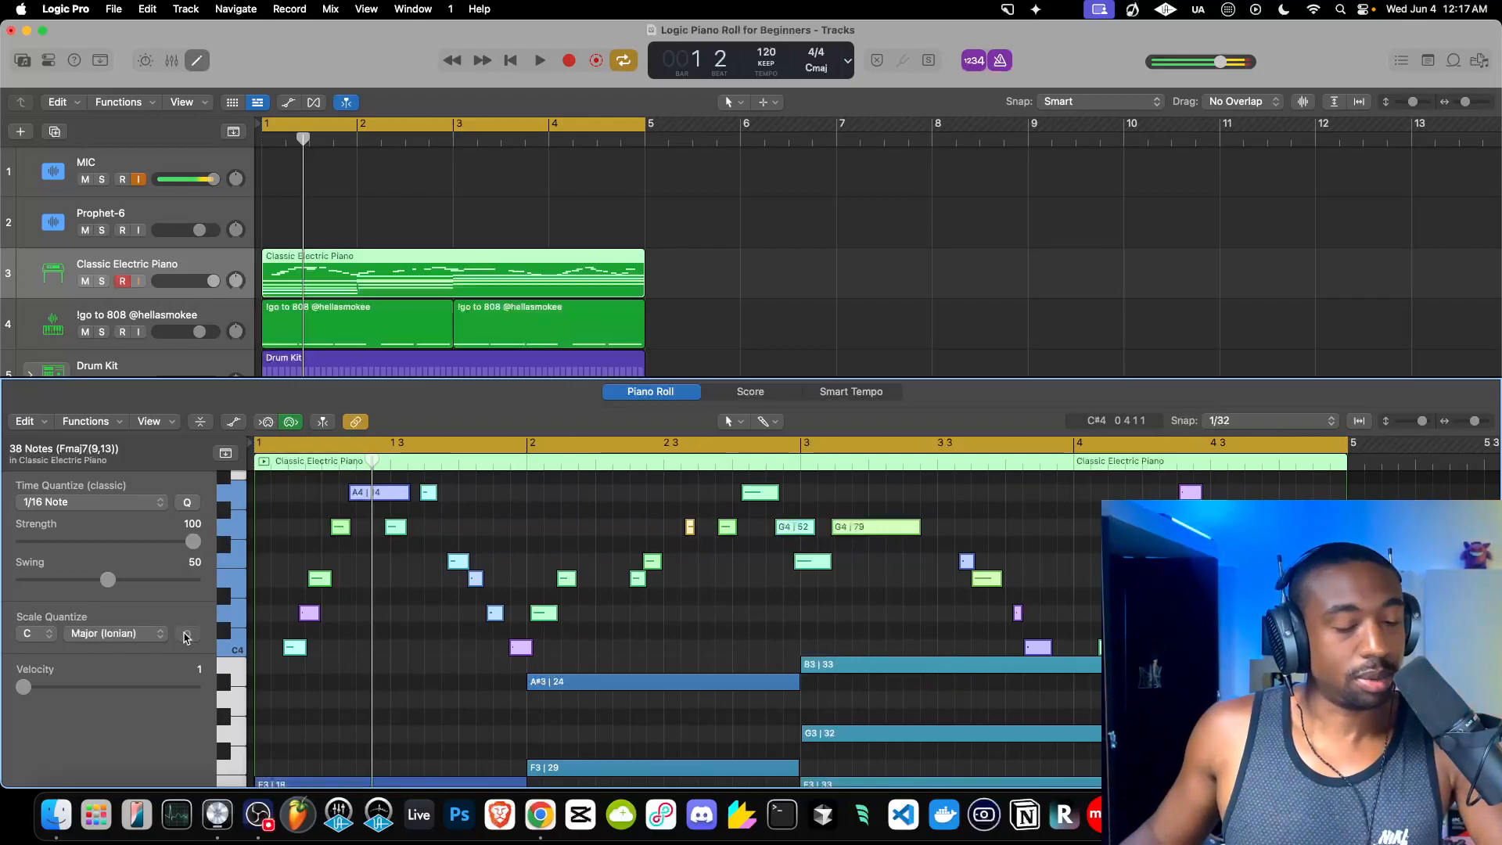
# Undo the melody's scale quantize, play the part, and lower the Classic Electric Piano track's volume slightly.
pyautogui.click(186, 633)
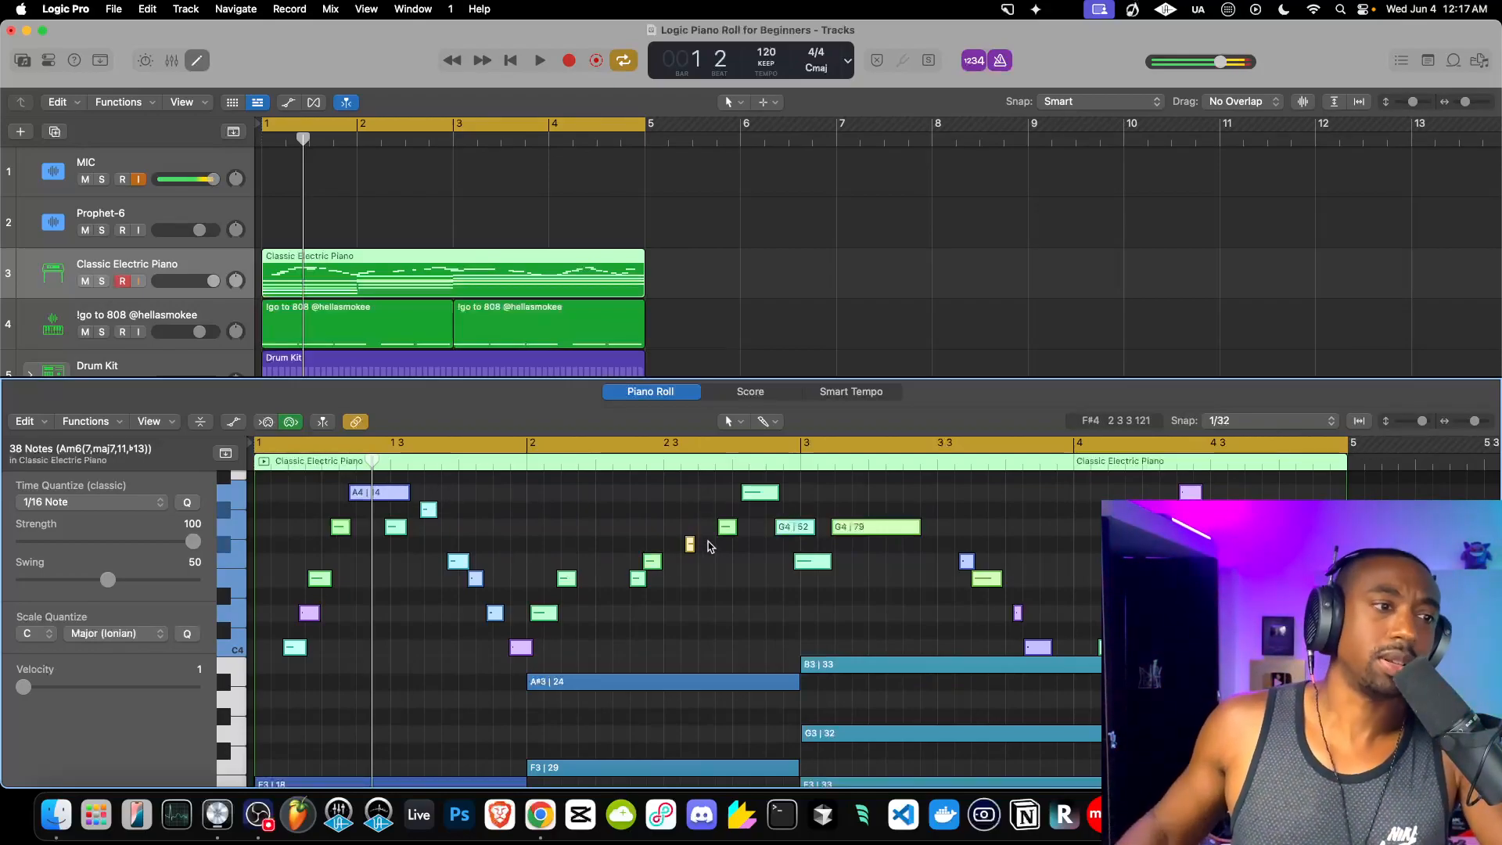
pyautogui.press('space')
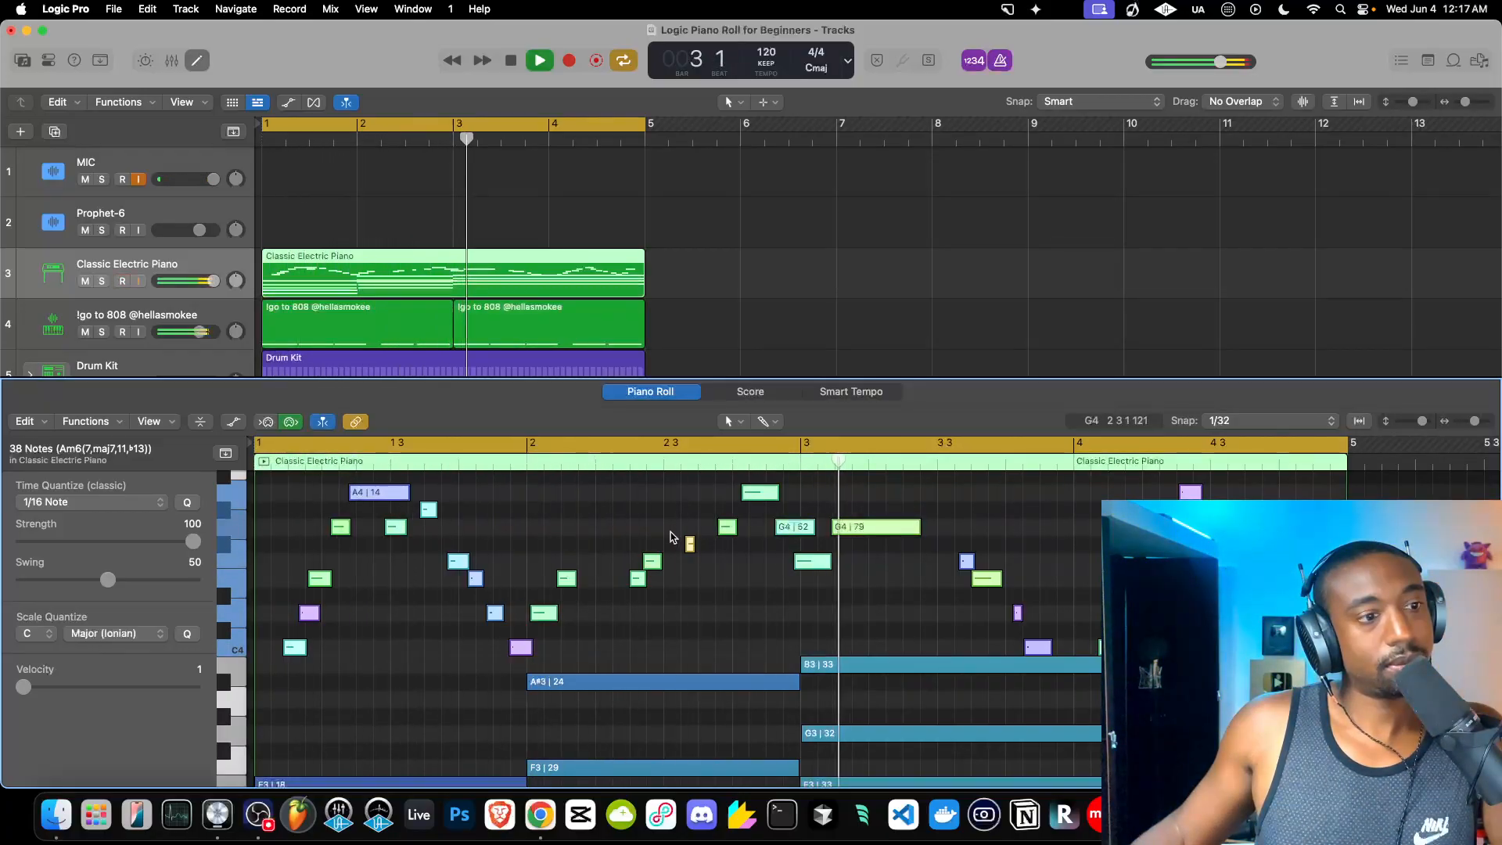
pyautogui.moveTo(211, 286); pyautogui.dragTo(199, 286)
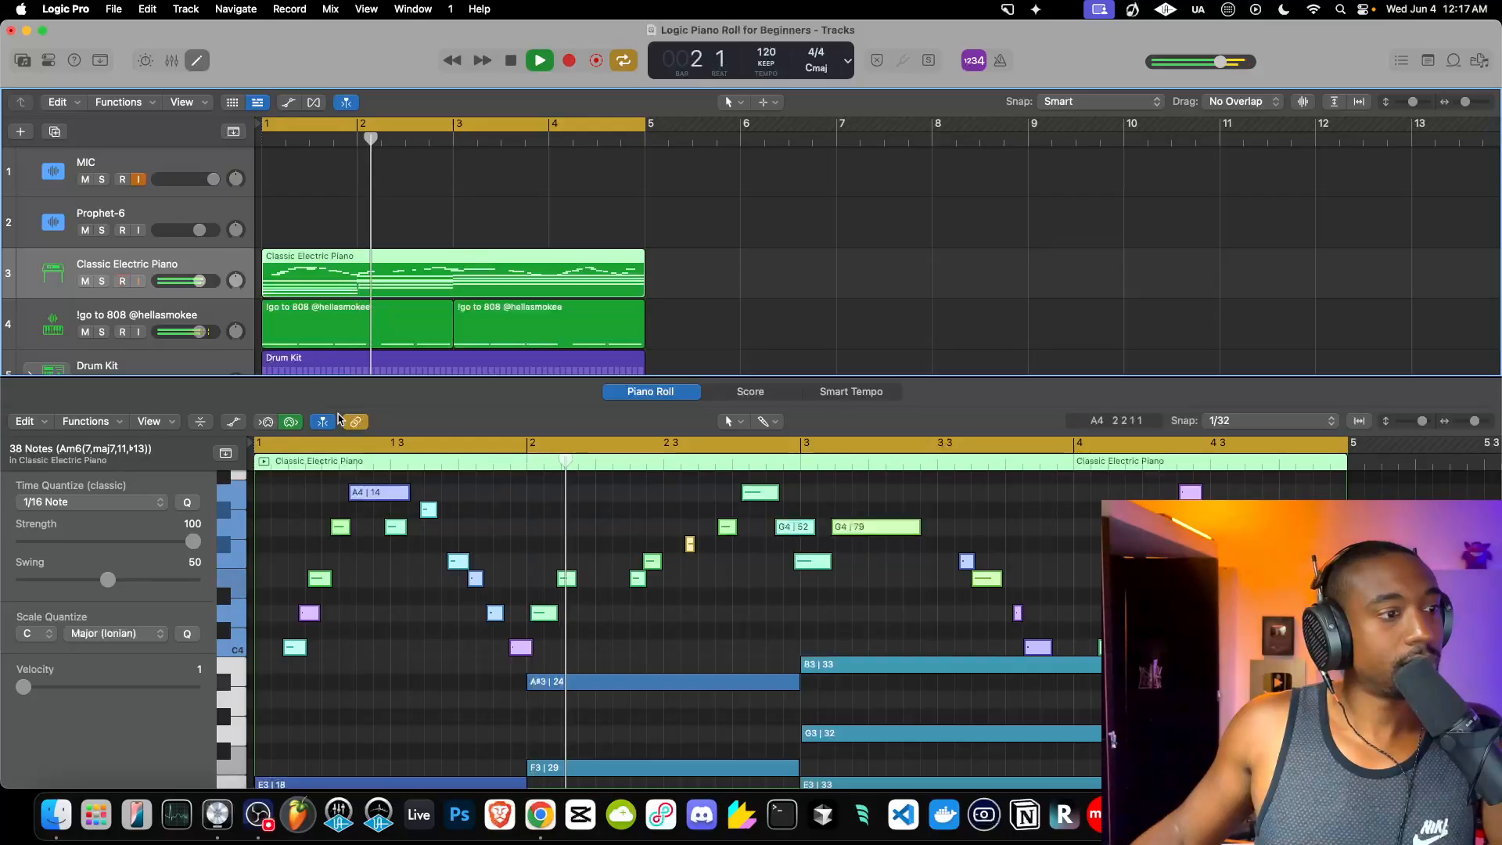
pyautogui.press('space')
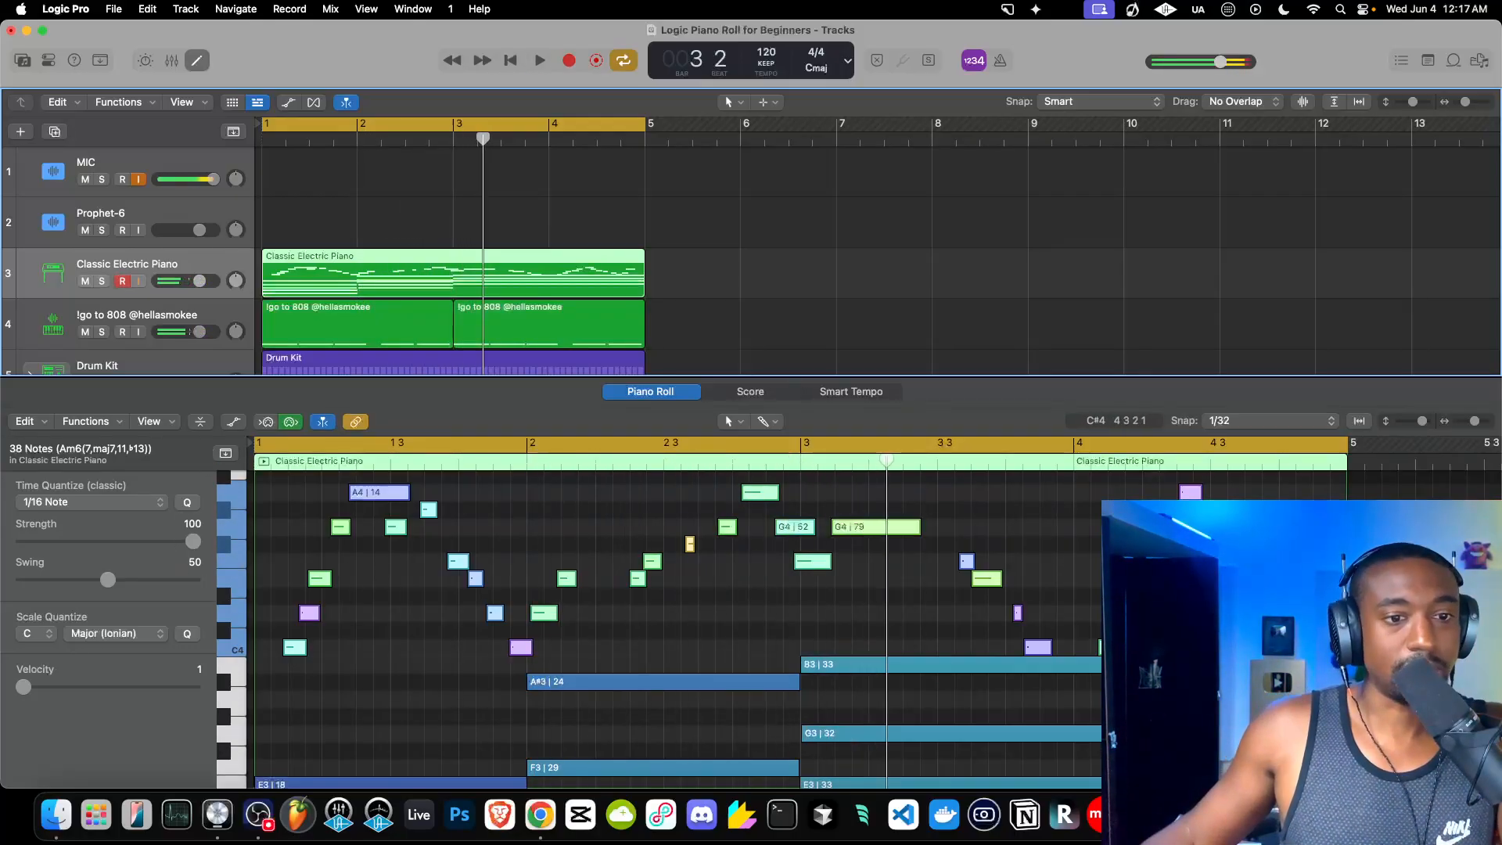
# Scale-quantize the selected melody notes to C Major (Ionian) again and play the corrected melody.
pyautogui.click(188, 633)
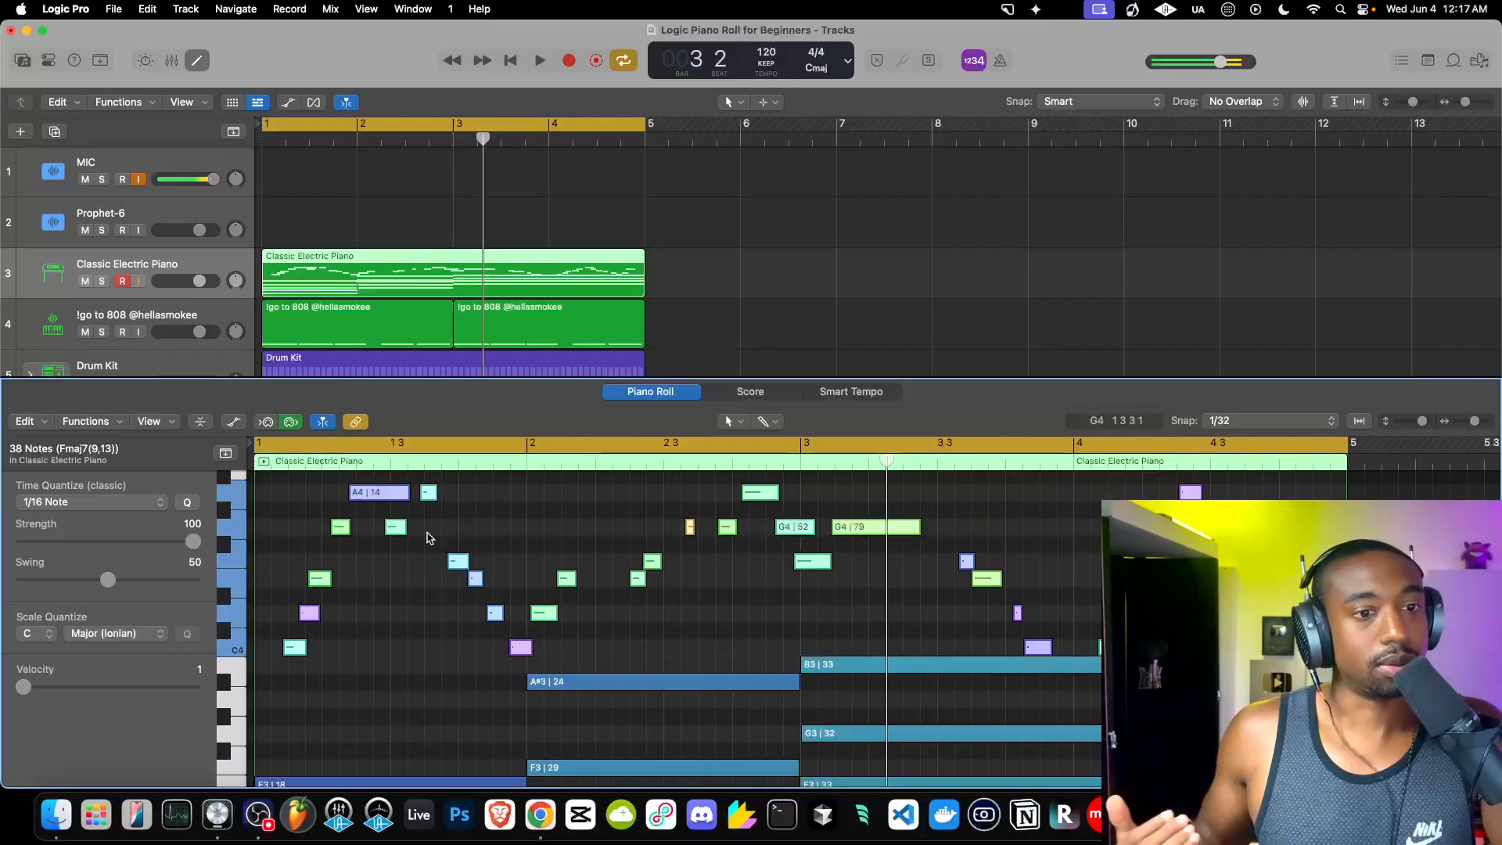
pyautogui.press('space')
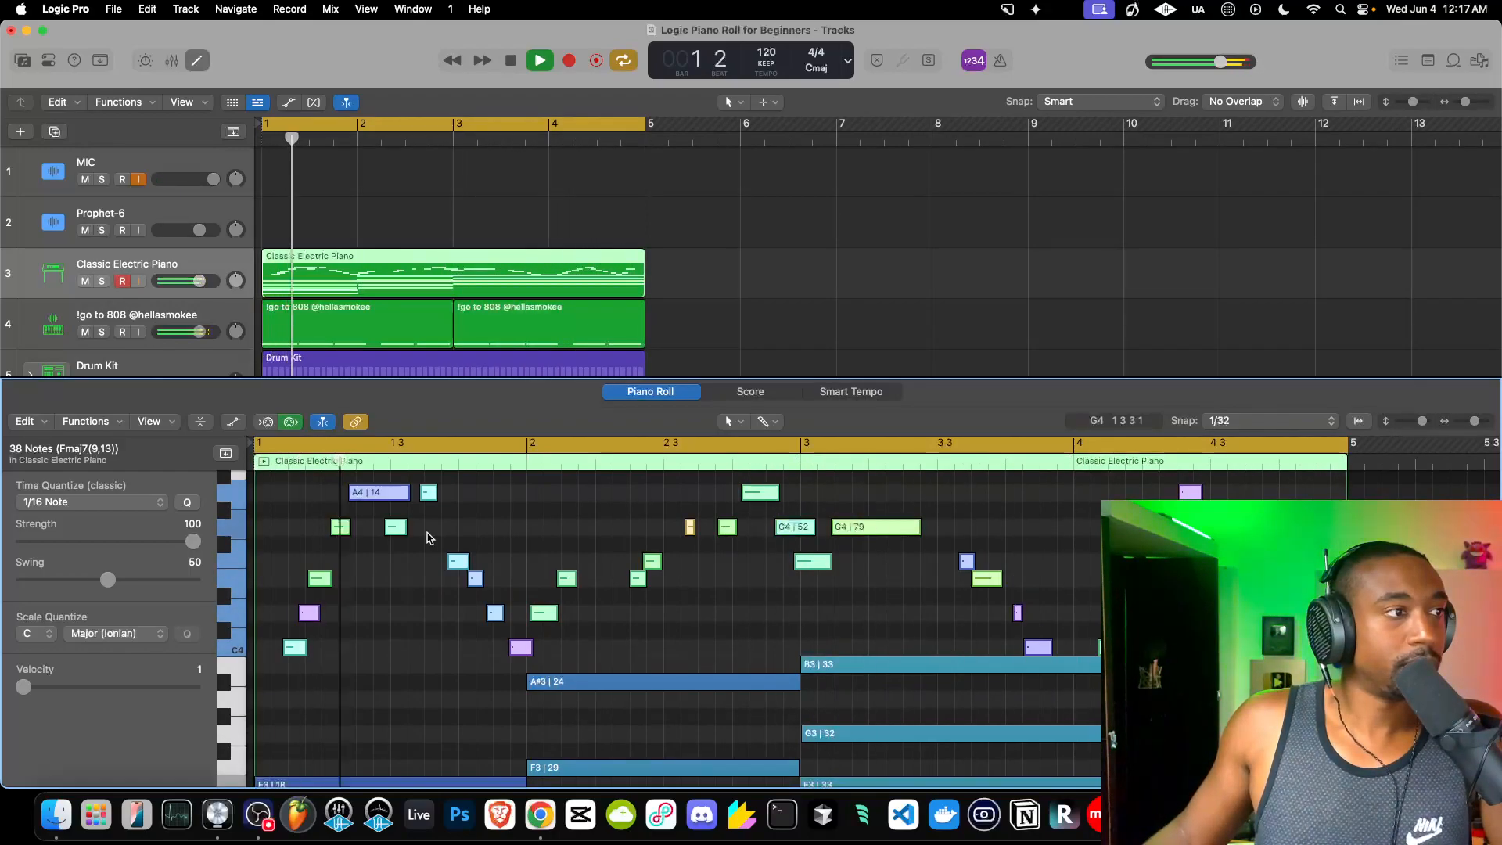
pyautogui.press('space')
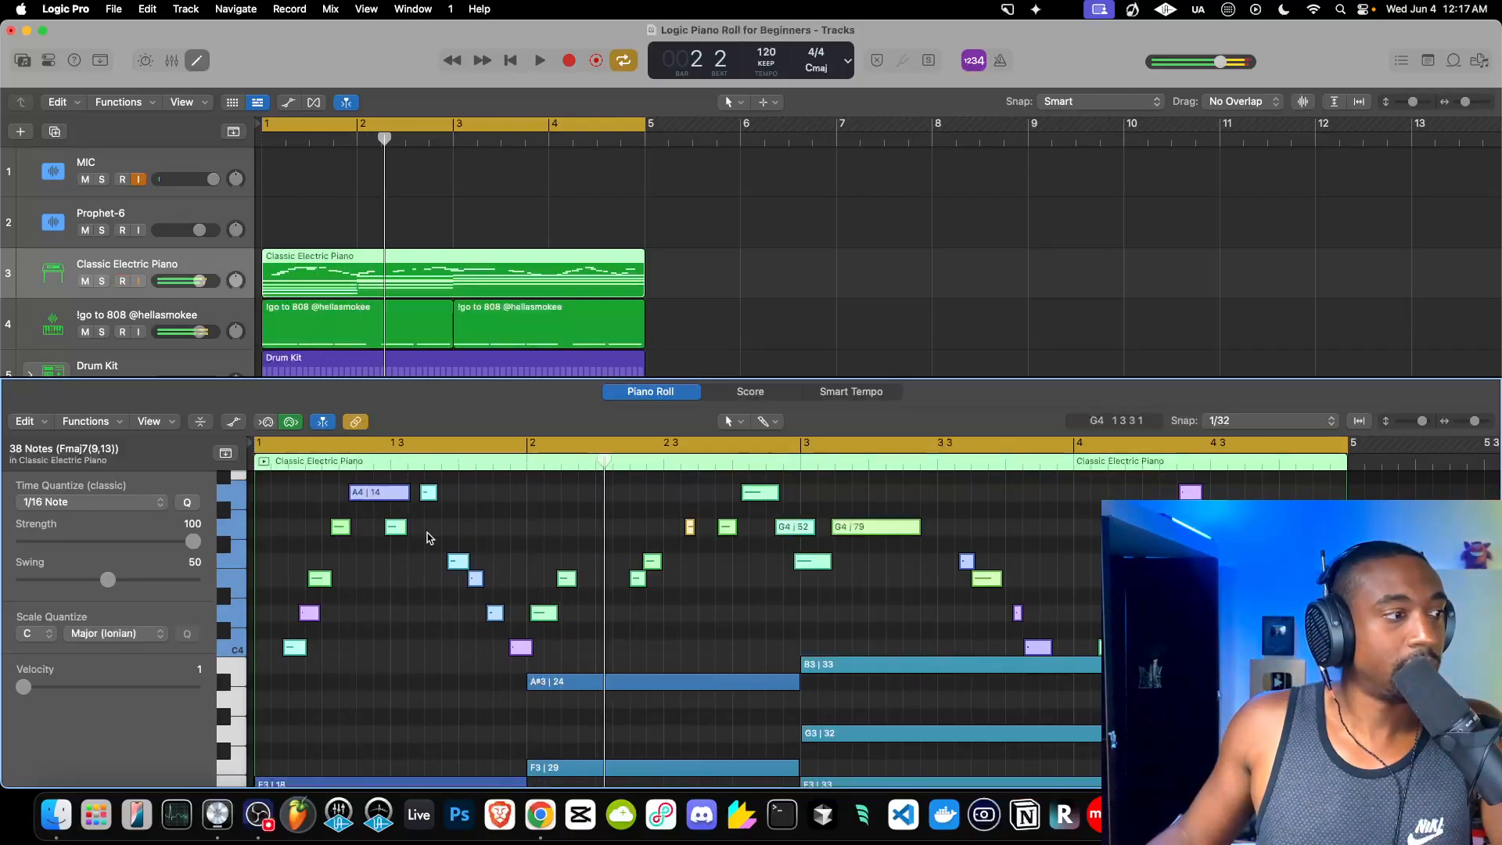
# Undo the scale quantize and play the melody with its original pitches for comparison.
pyautogui.press('super+z')
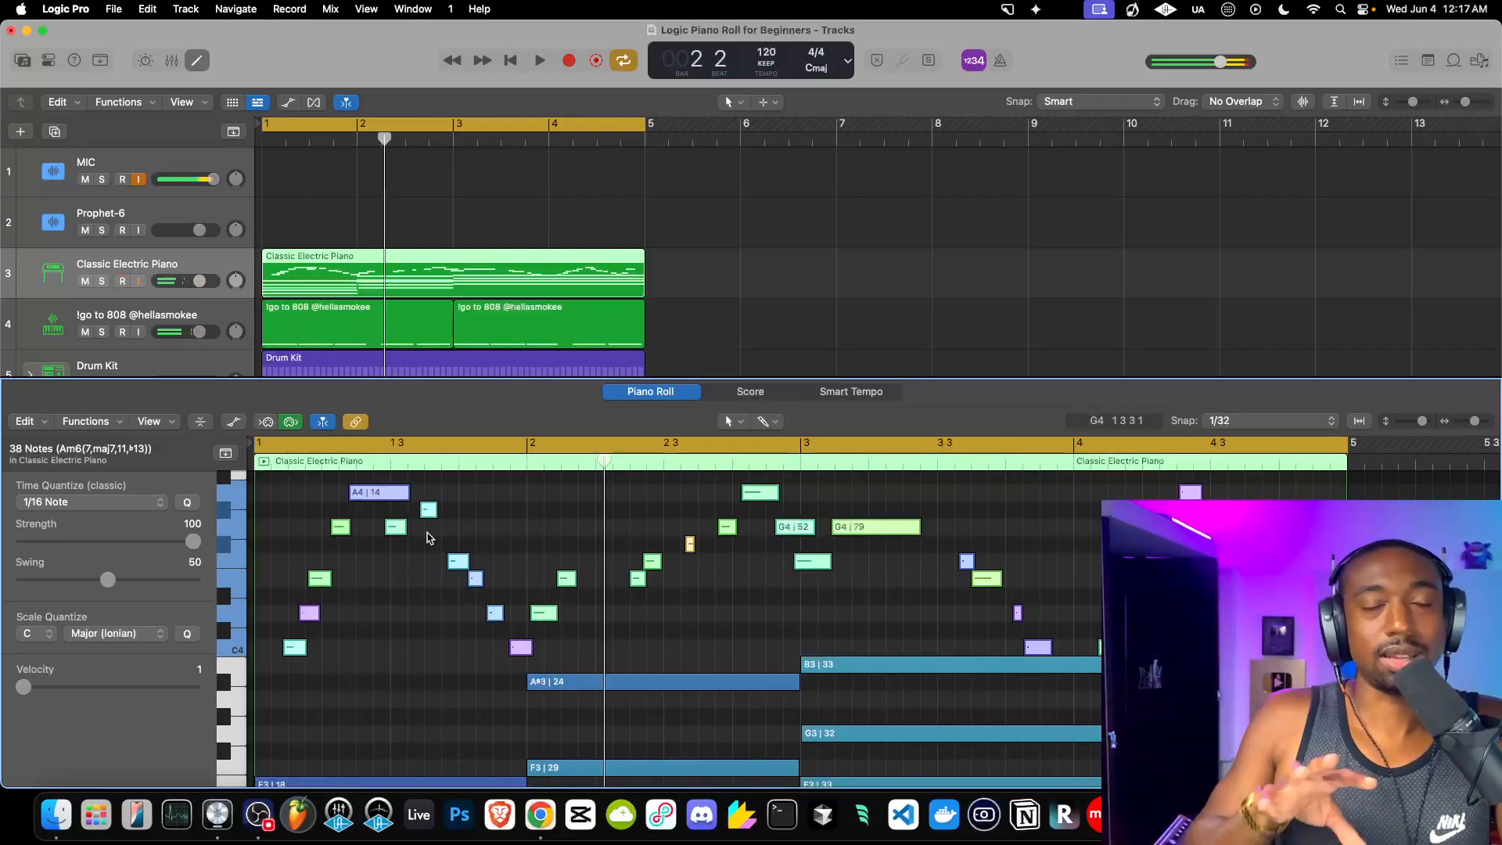
pyautogui.press('space')
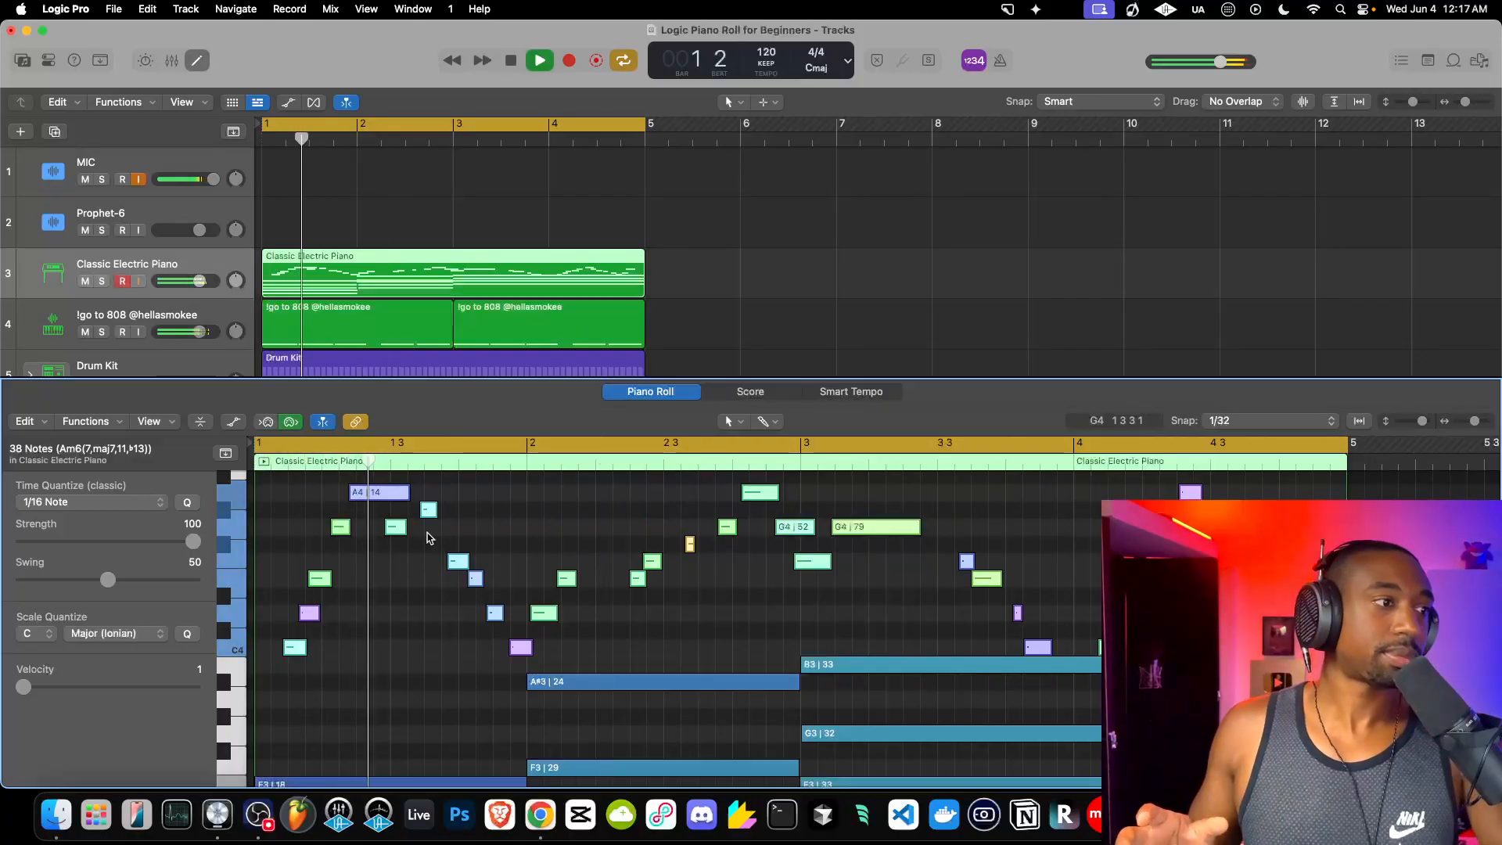
pyautogui.press('space')
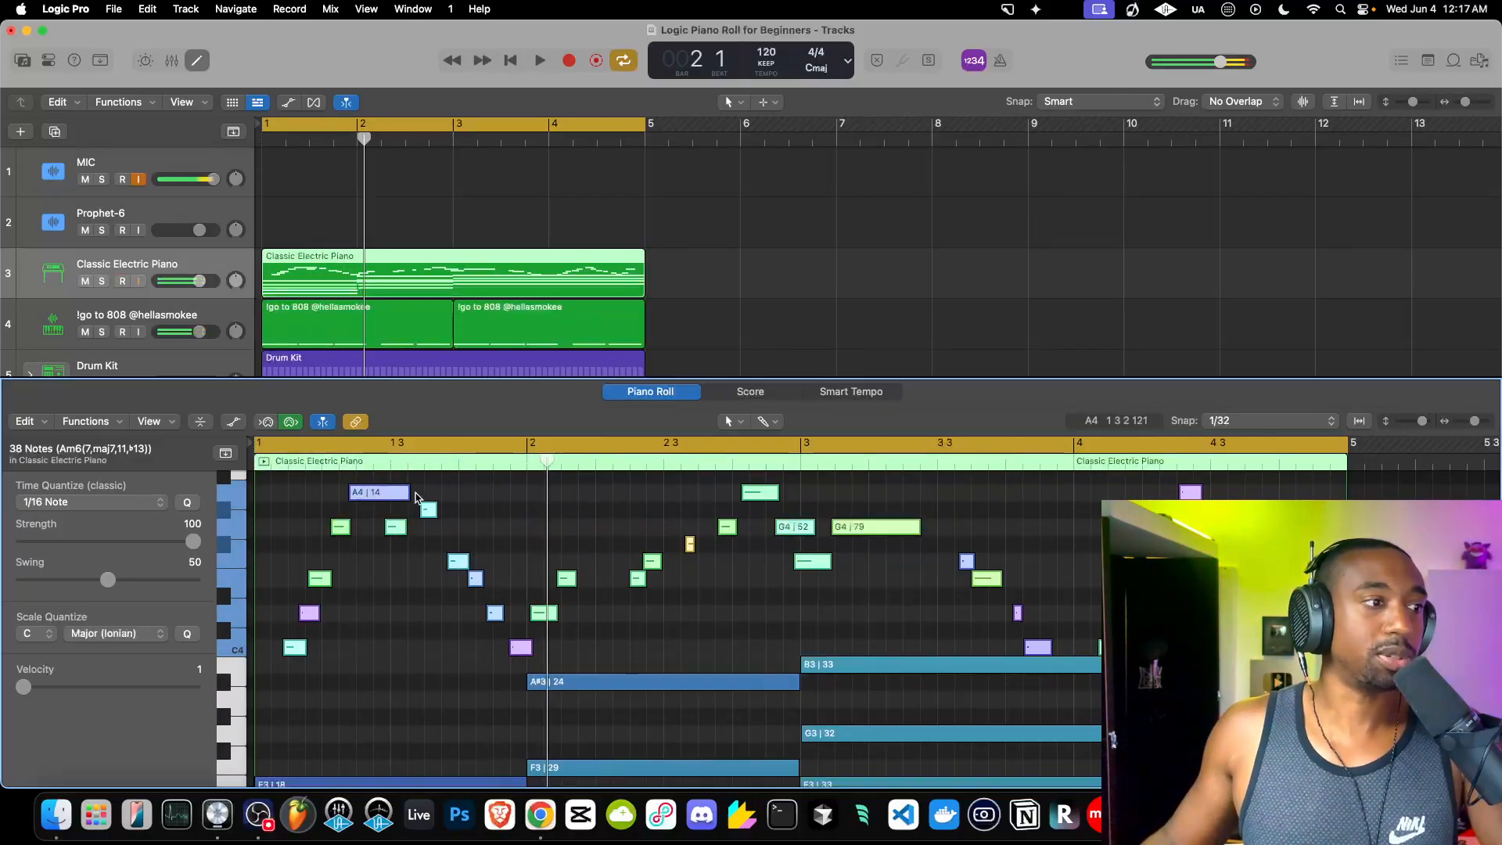
pyautogui.press('space')
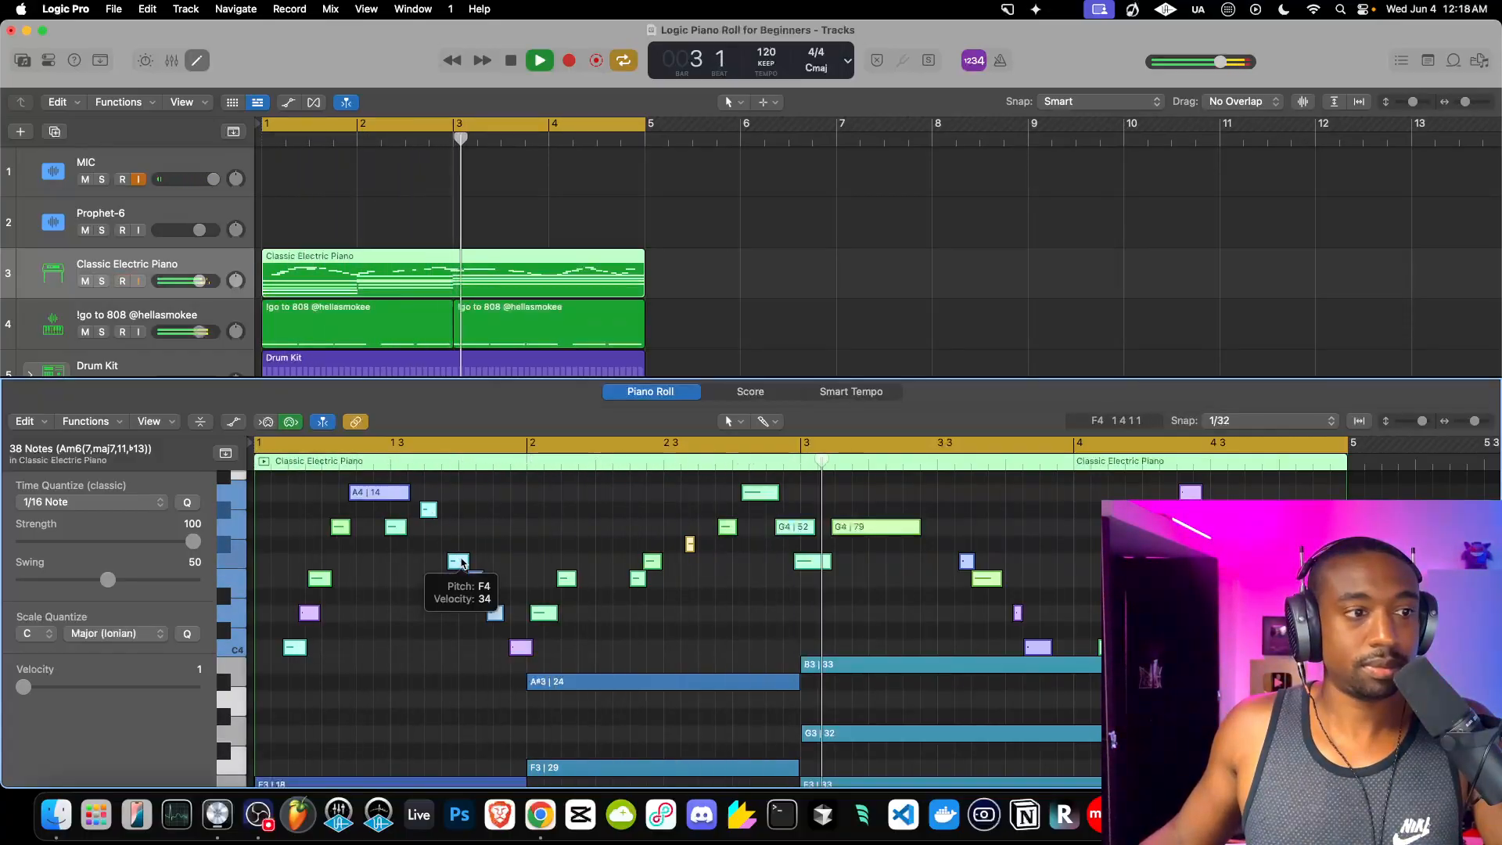
pyautogui.press('space')
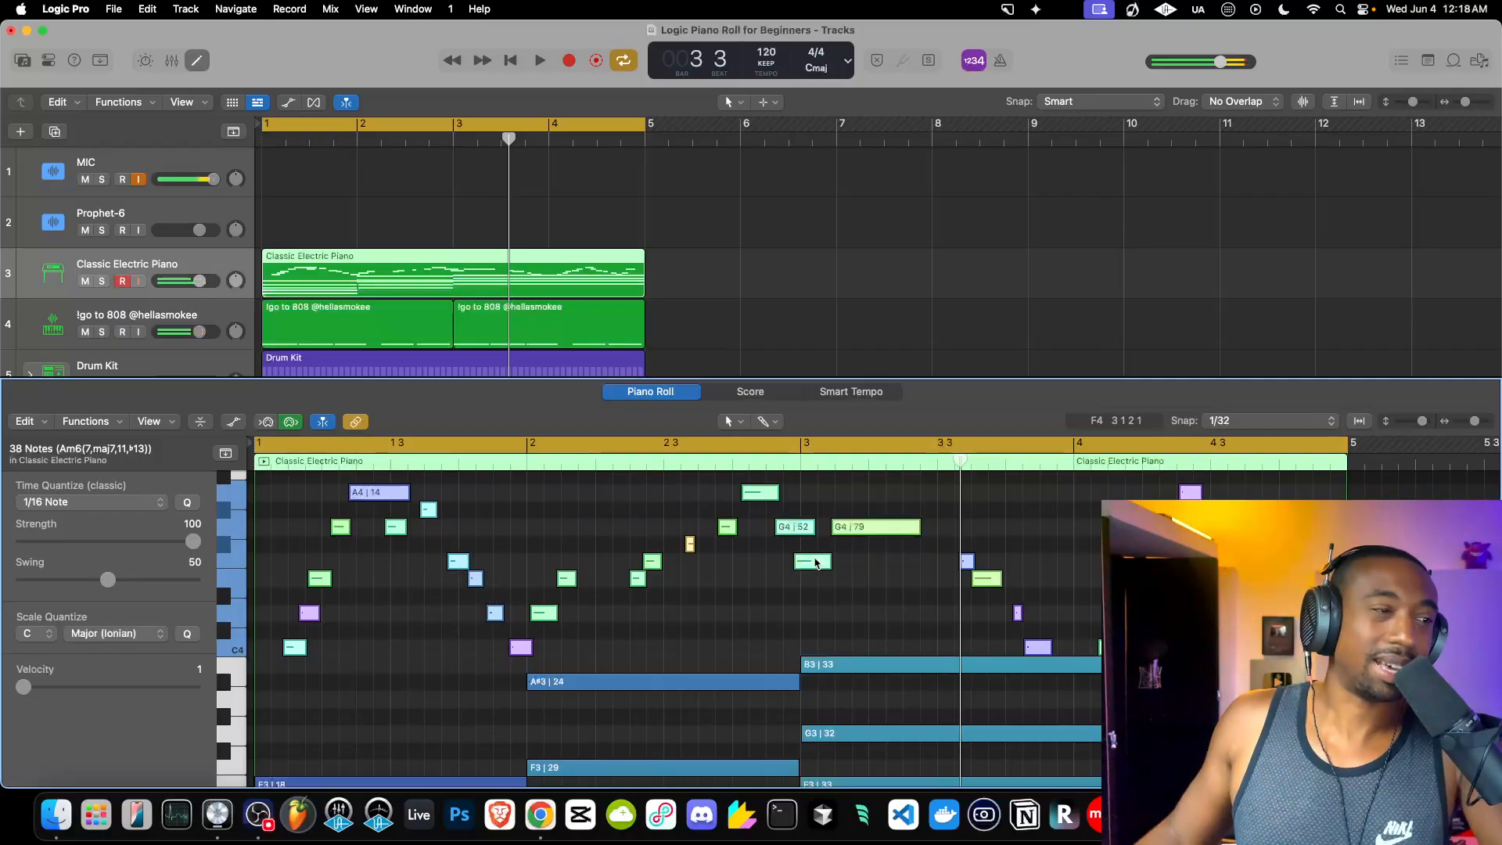
# Delete all the selected melody notes above the chords and close the Piano Roll.
pyautogui.press('Delete')
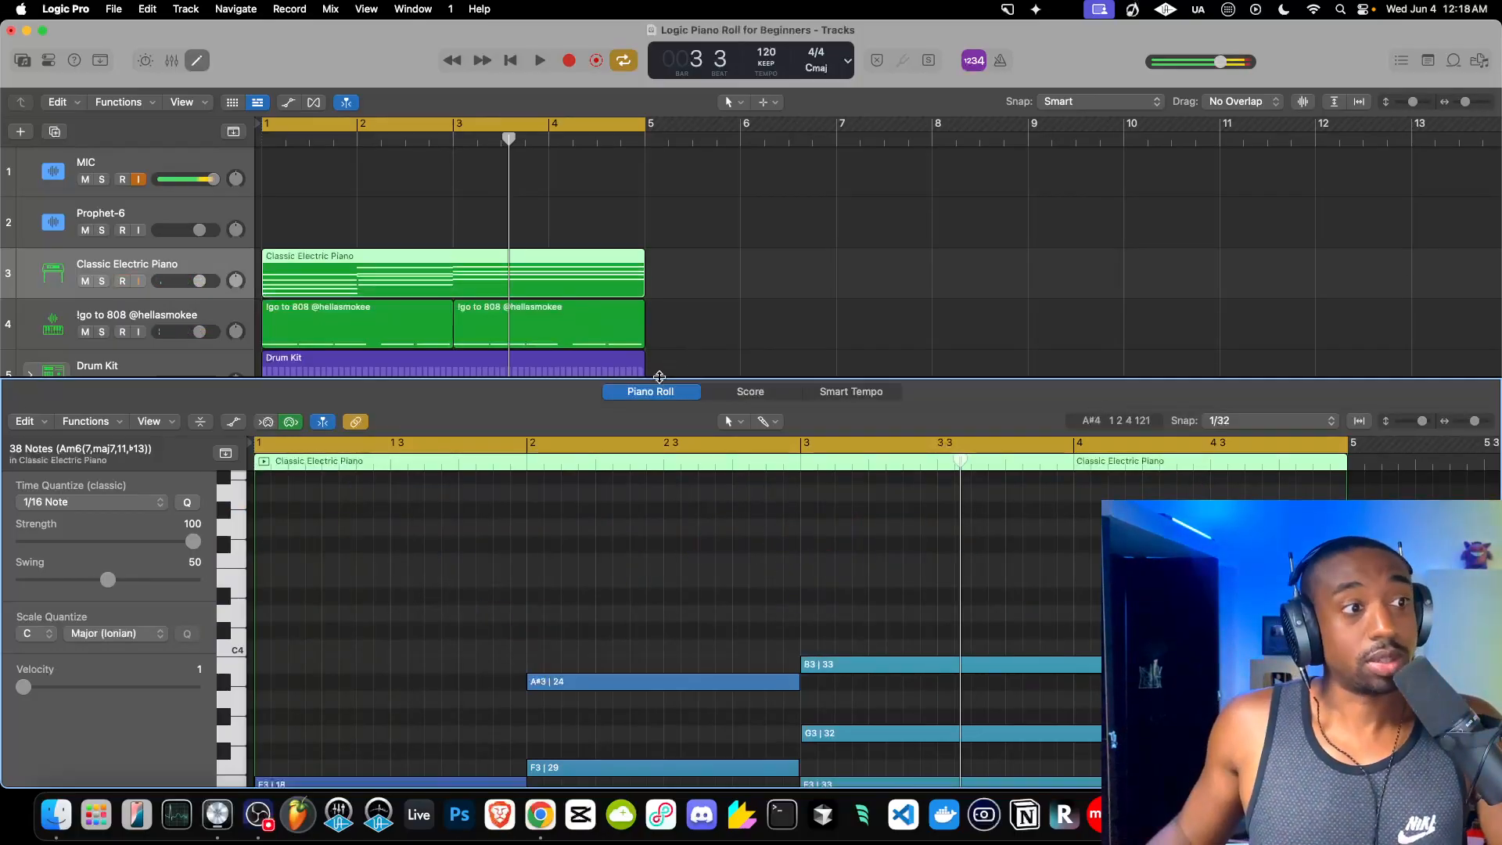
pyautogui.moveTo(659, 377); pyautogui.dragTo(660, 778)
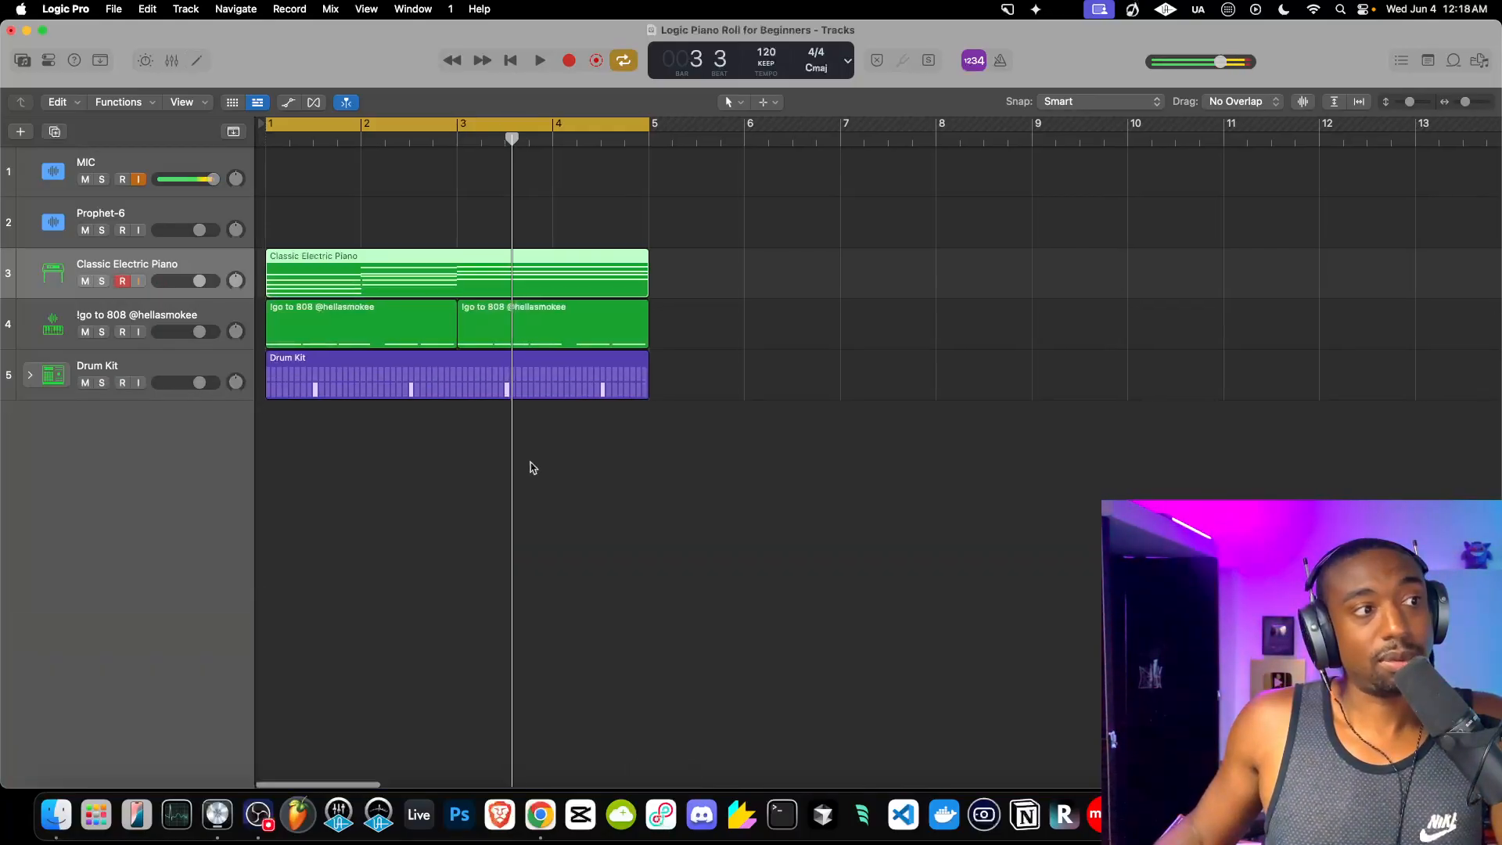
pyautogui.hscroll(1, 531, 468)
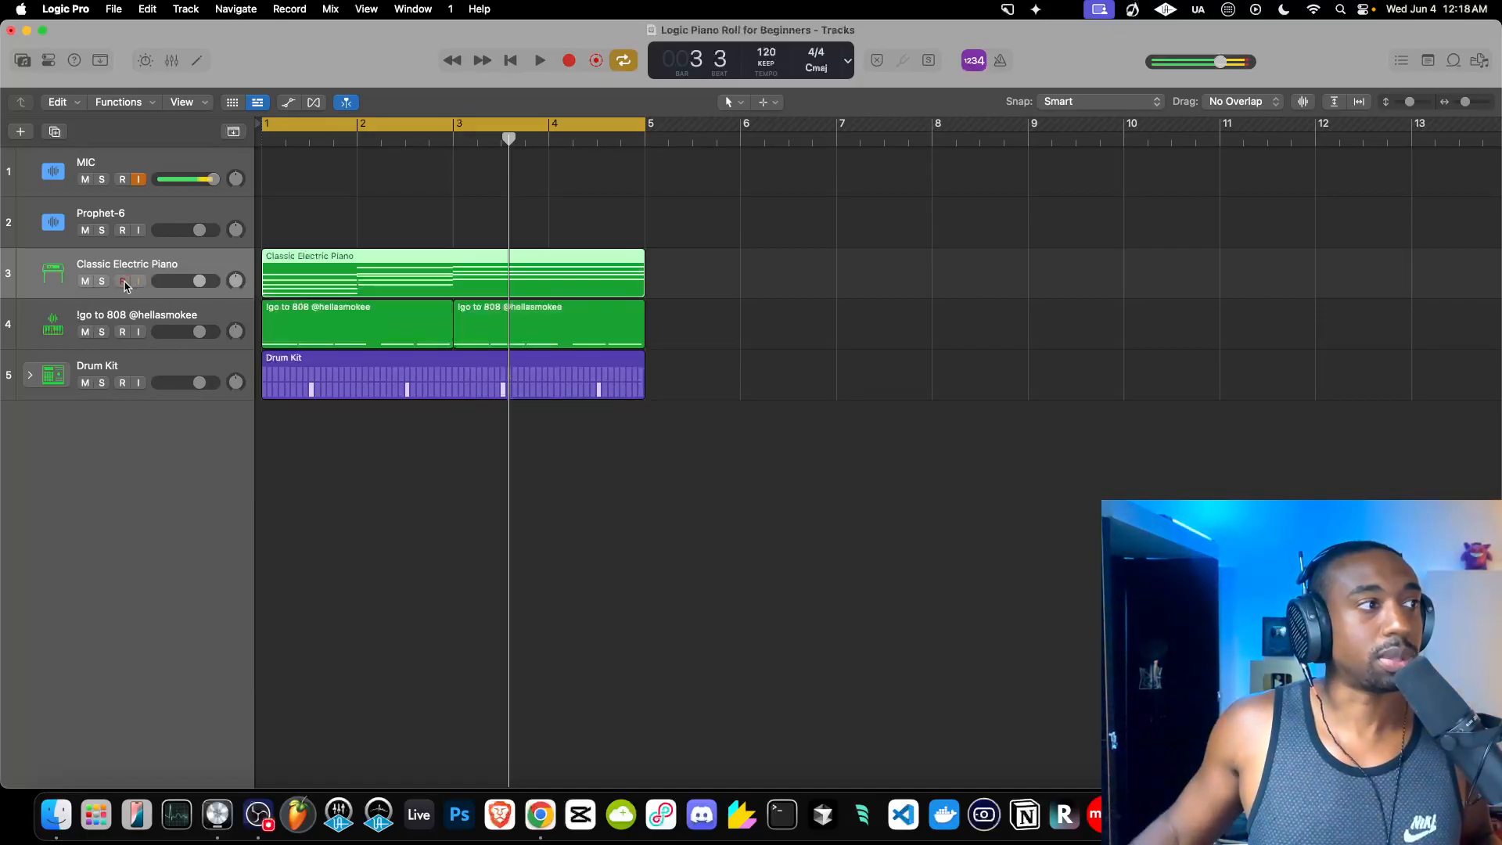
pyautogui.press('Return')
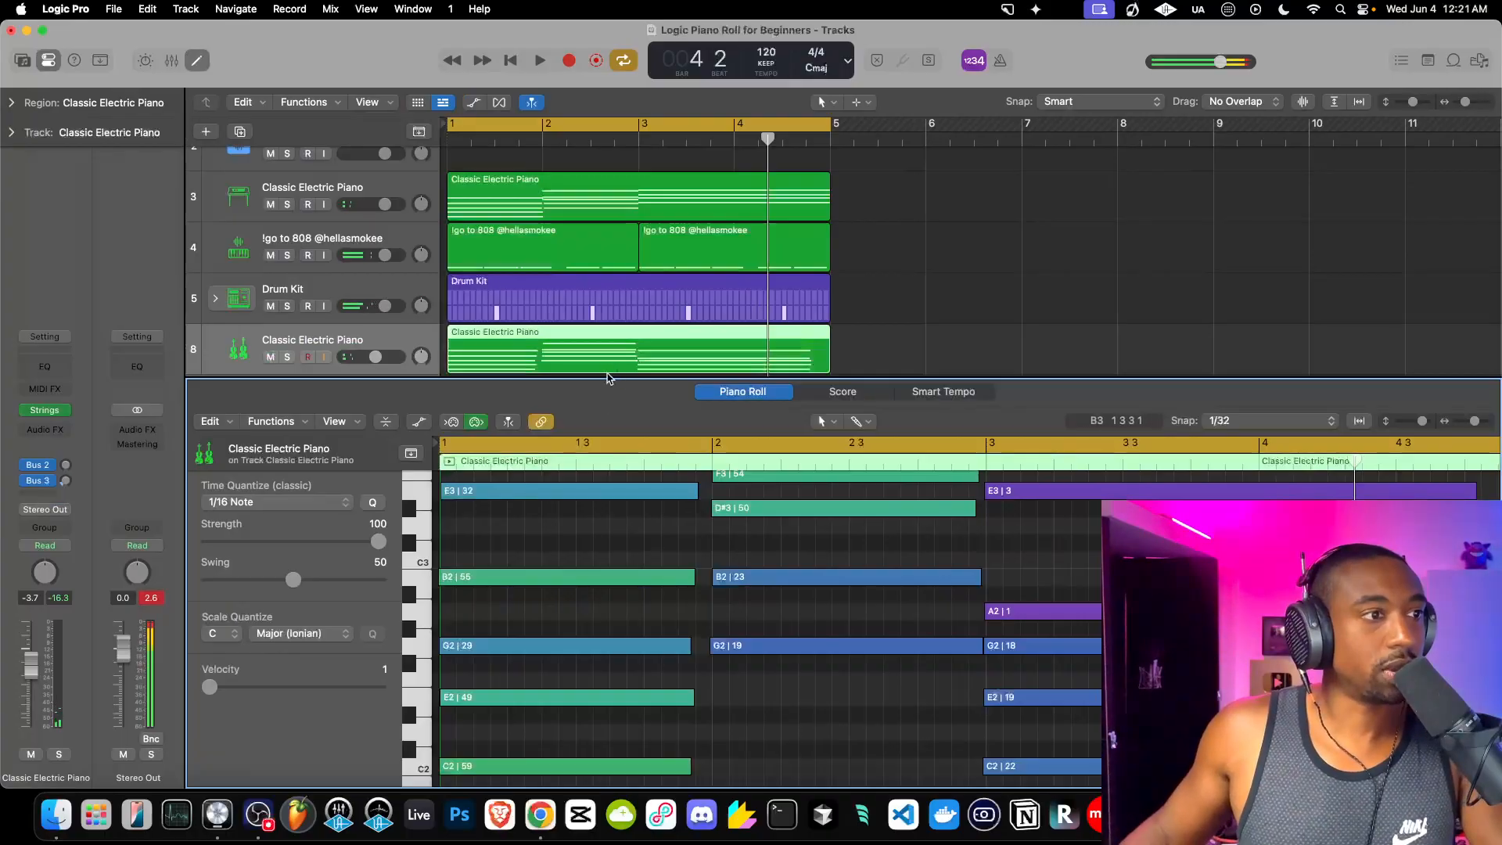
# Open the Studio Strings instrument on track 8 and try the Spiccato and Pizzicato articulations.
pyautogui.moveTo(606, 382); pyautogui.dragTo(579, 790)
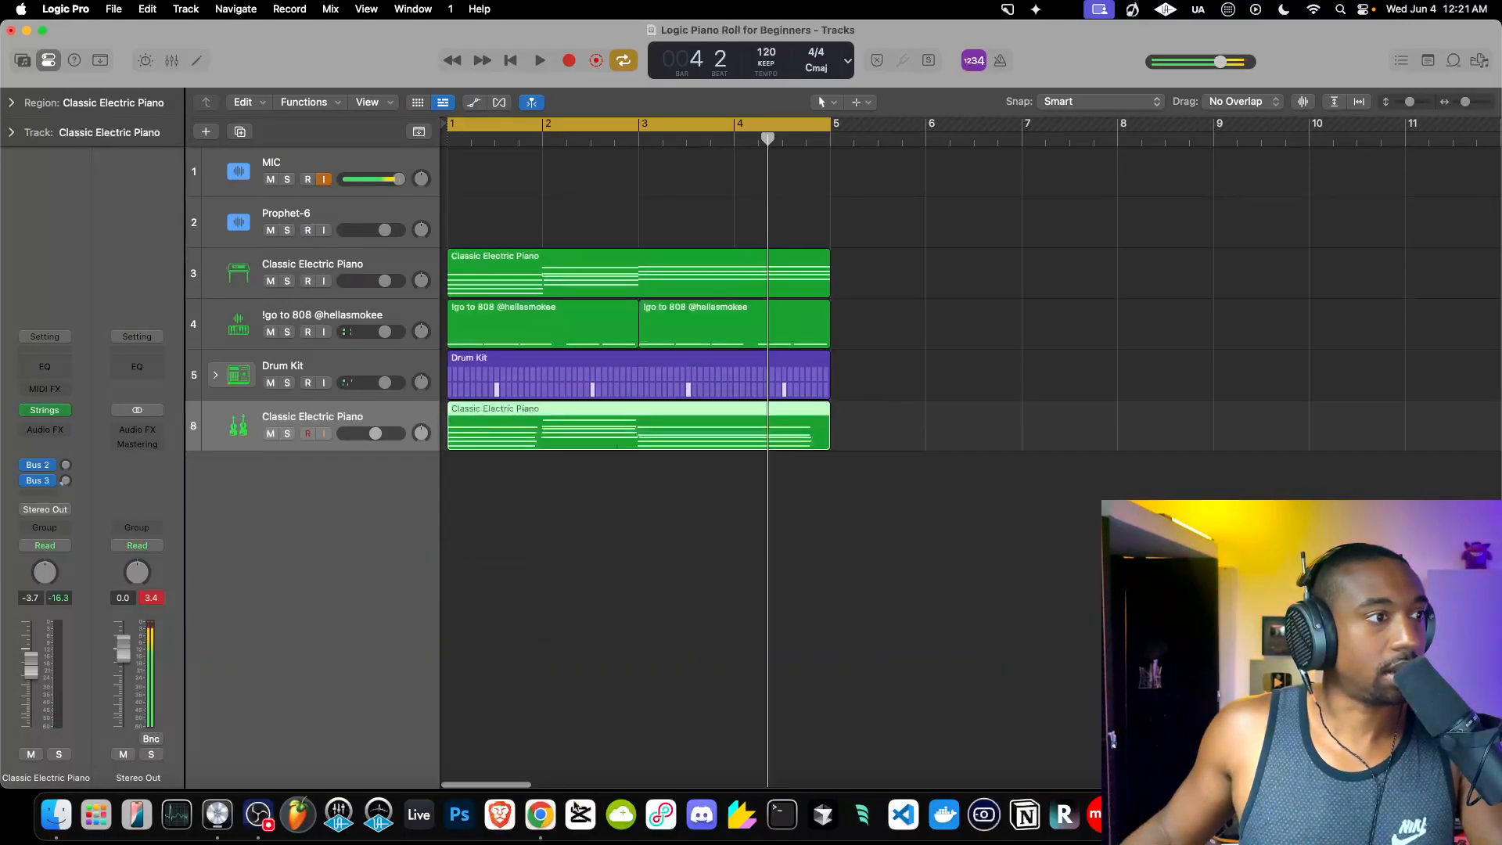
pyautogui.click(44, 411)
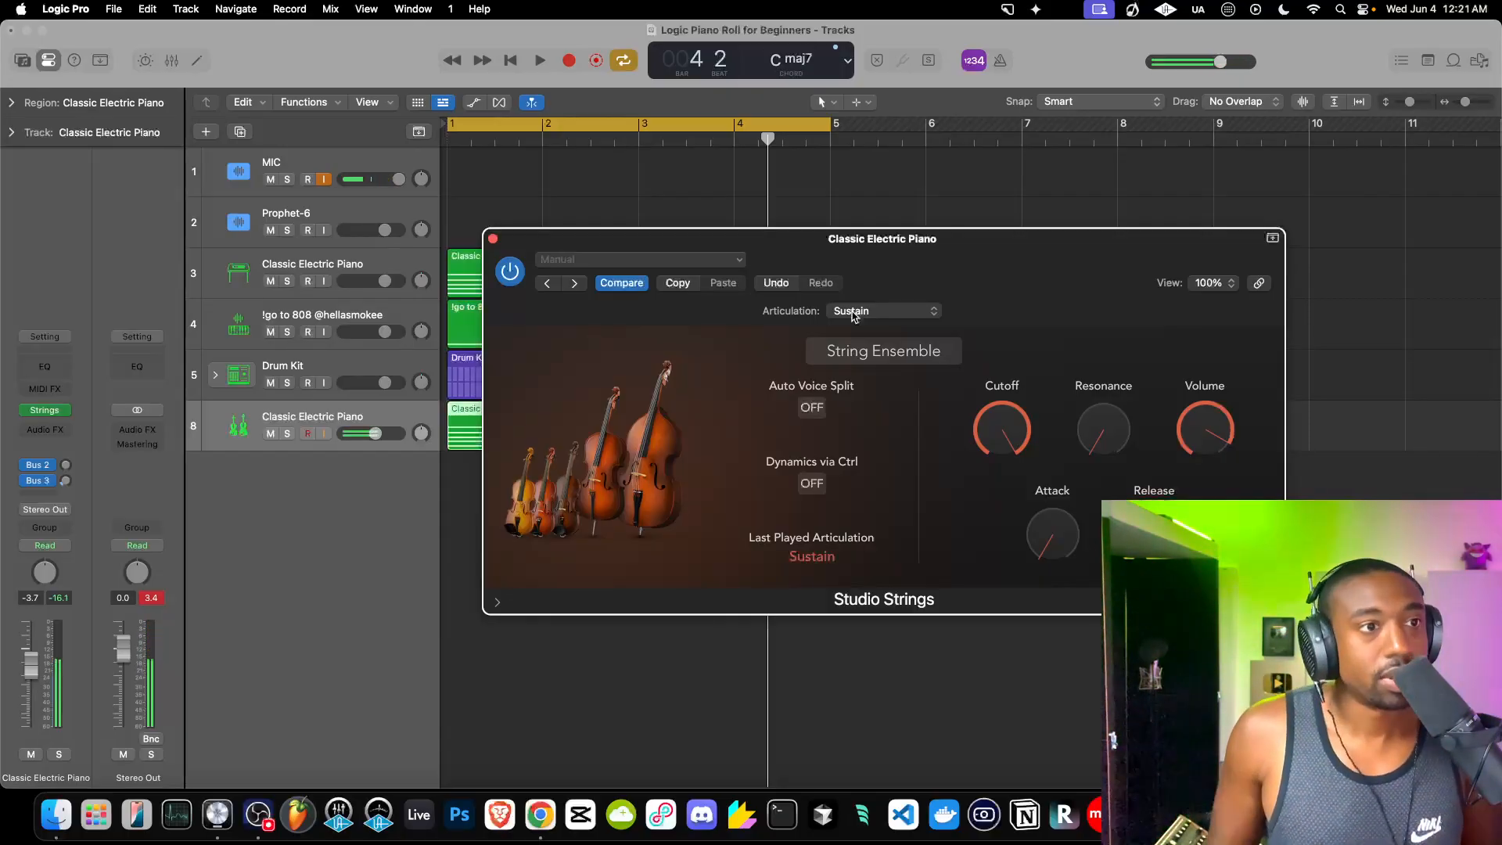
pyautogui.click(852, 312)
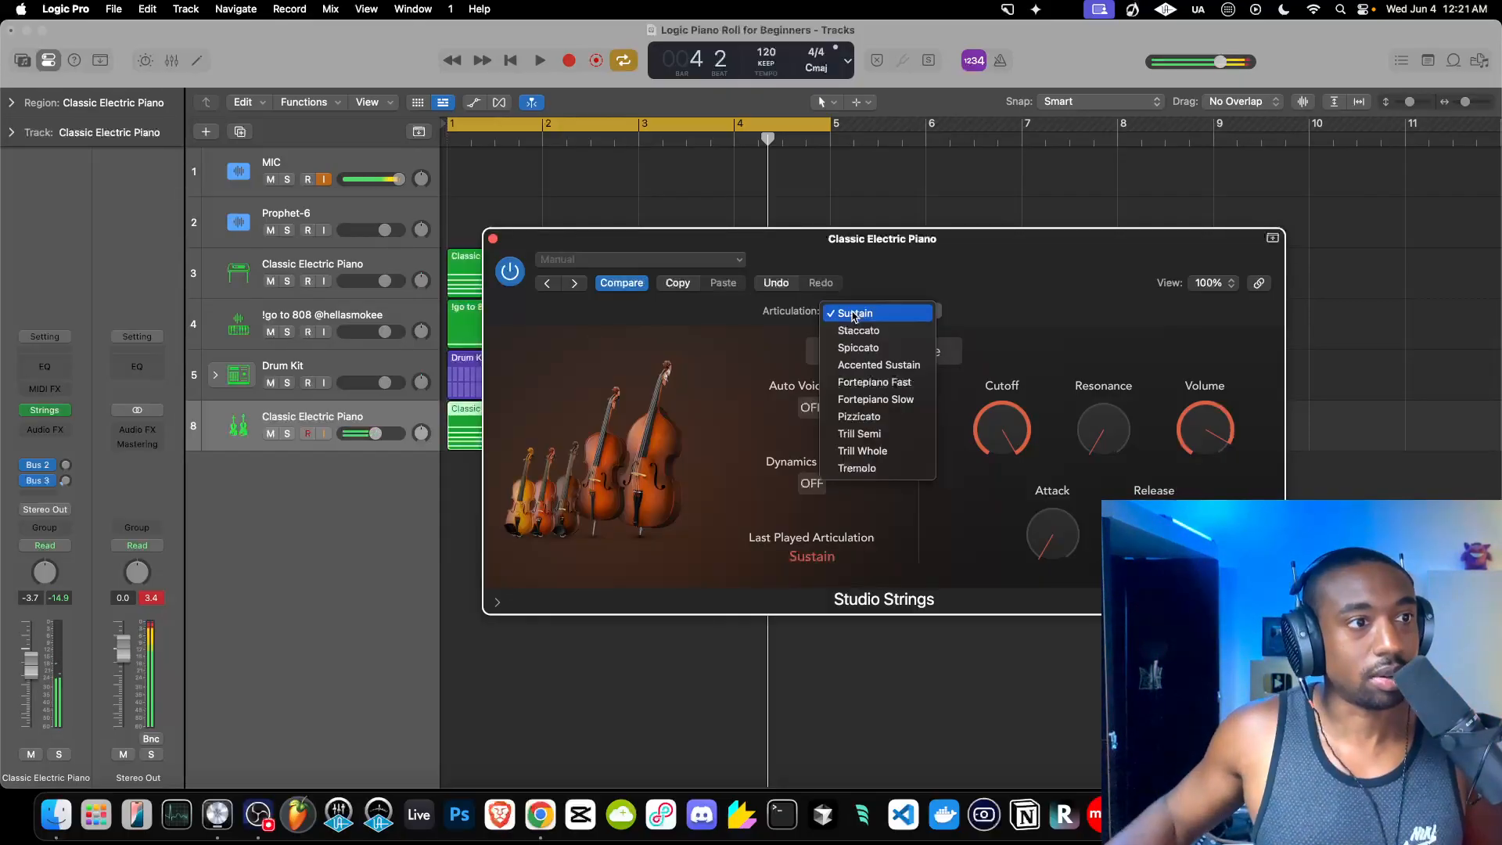
pyautogui.click(858, 347)
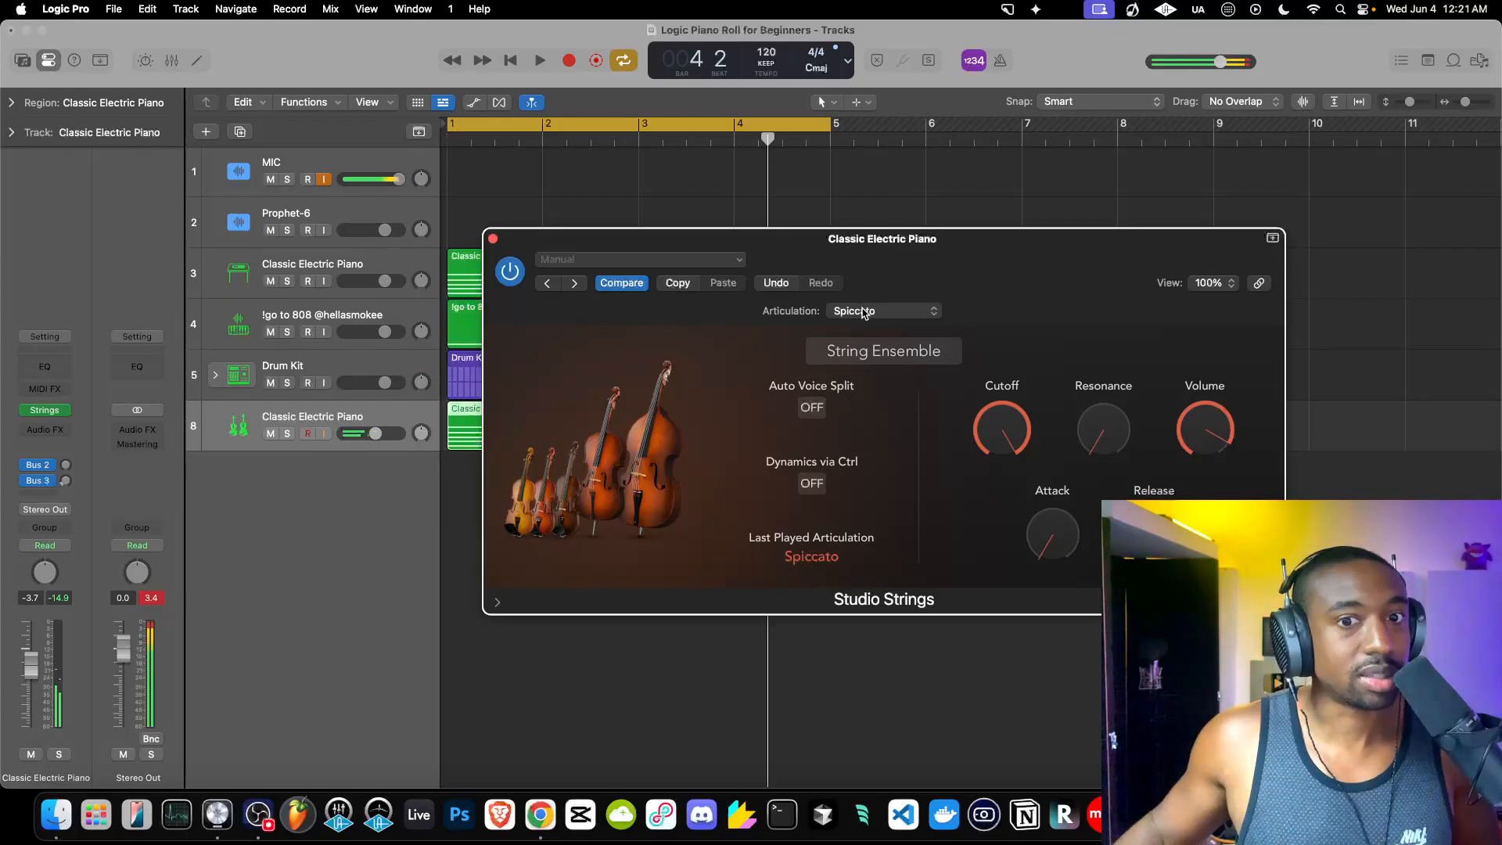
pyautogui.click(863, 311)
pyautogui.click(870, 381)
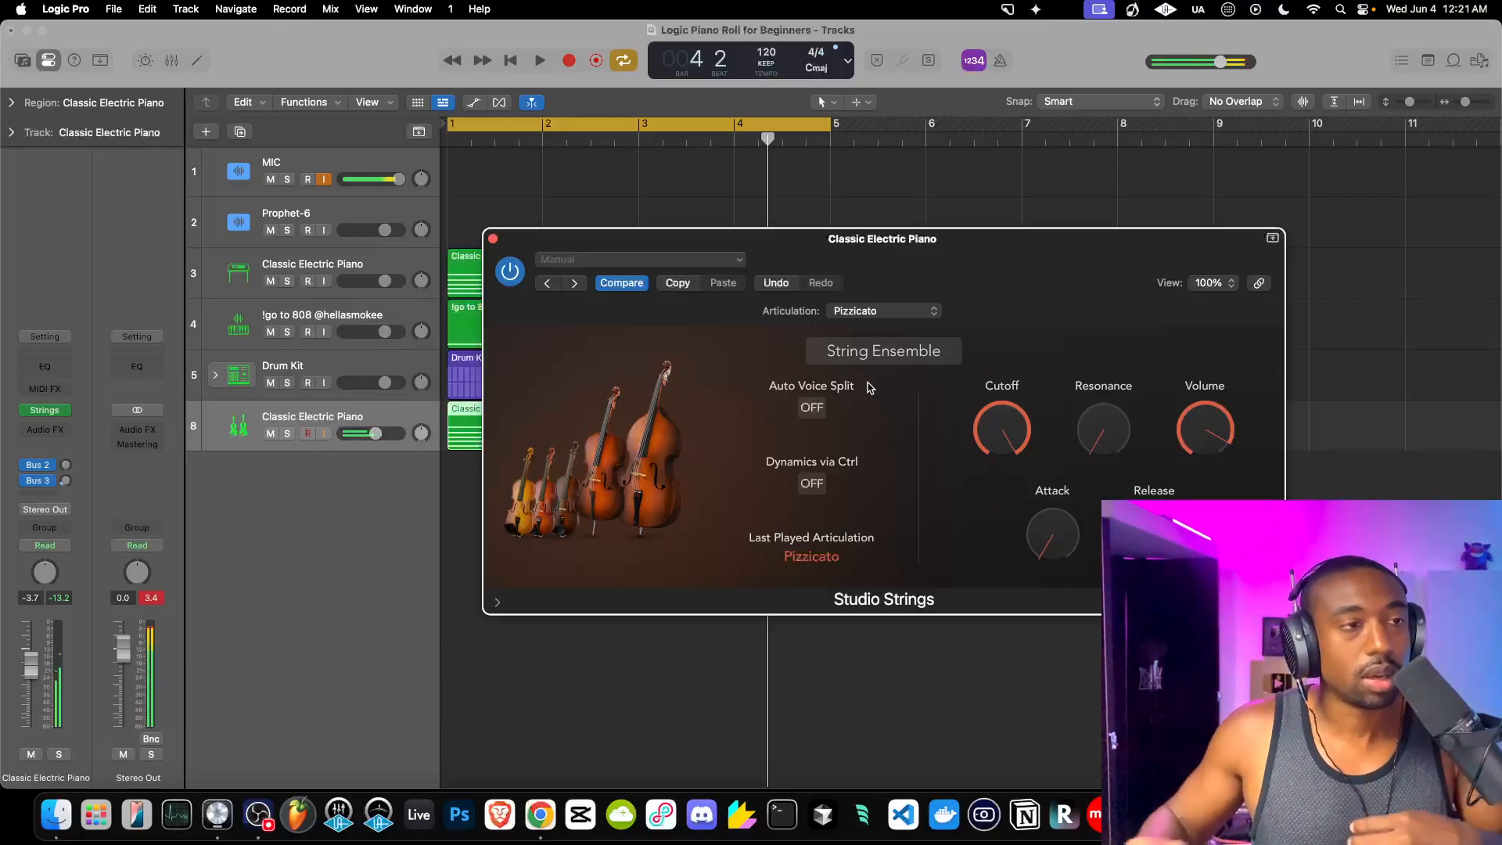
# Set the Studio Strings articulation to Sustain, close the instrument window and play the beat briefly.
pyautogui.click(874, 313)
pyautogui.click(849, 208)
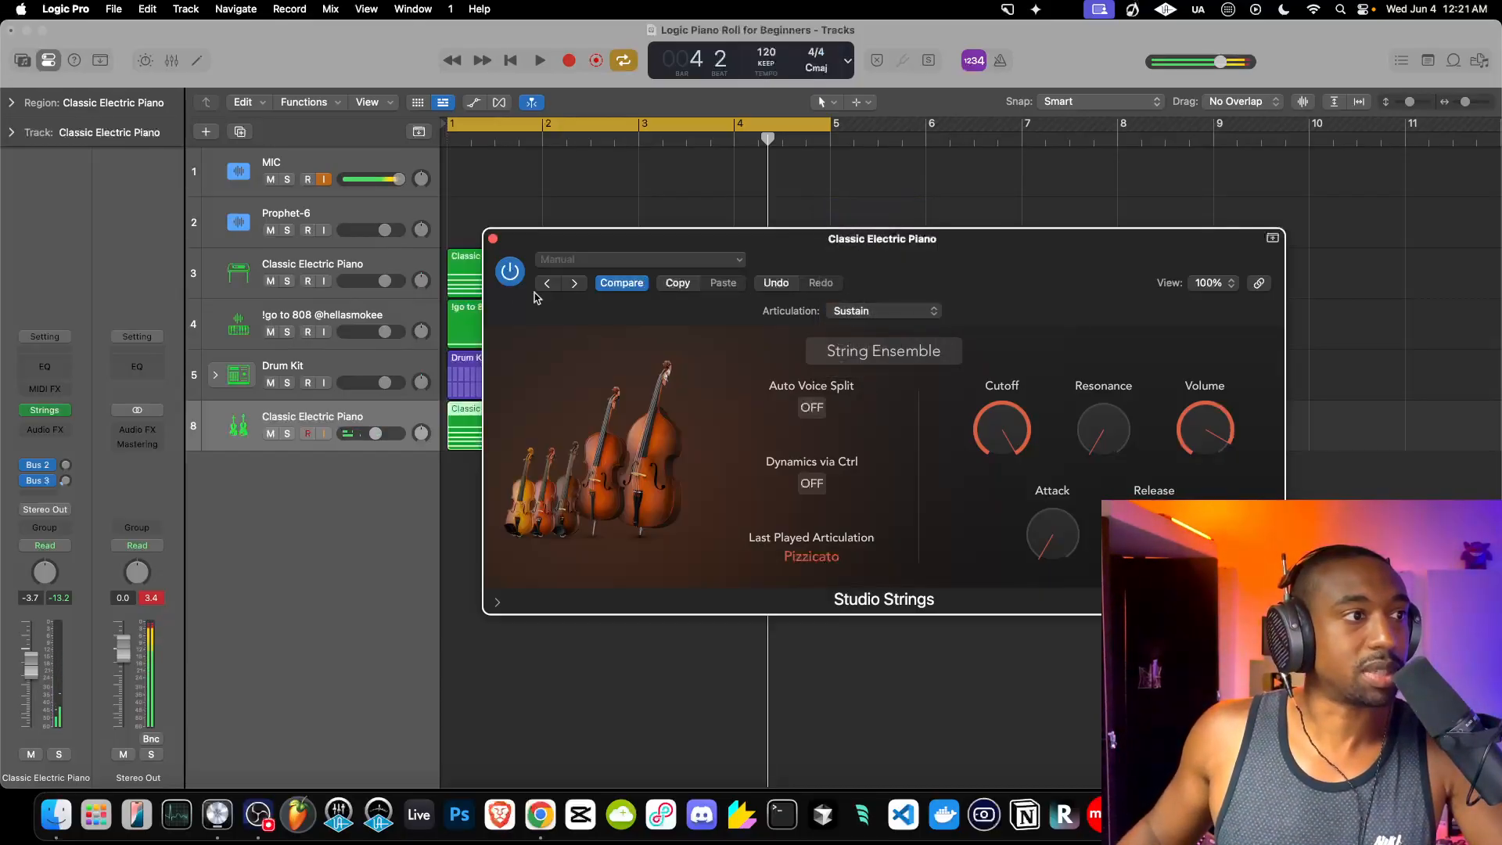
pyautogui.press('space')
pyautogui.click(494, 239)
pyautogui.press('space')
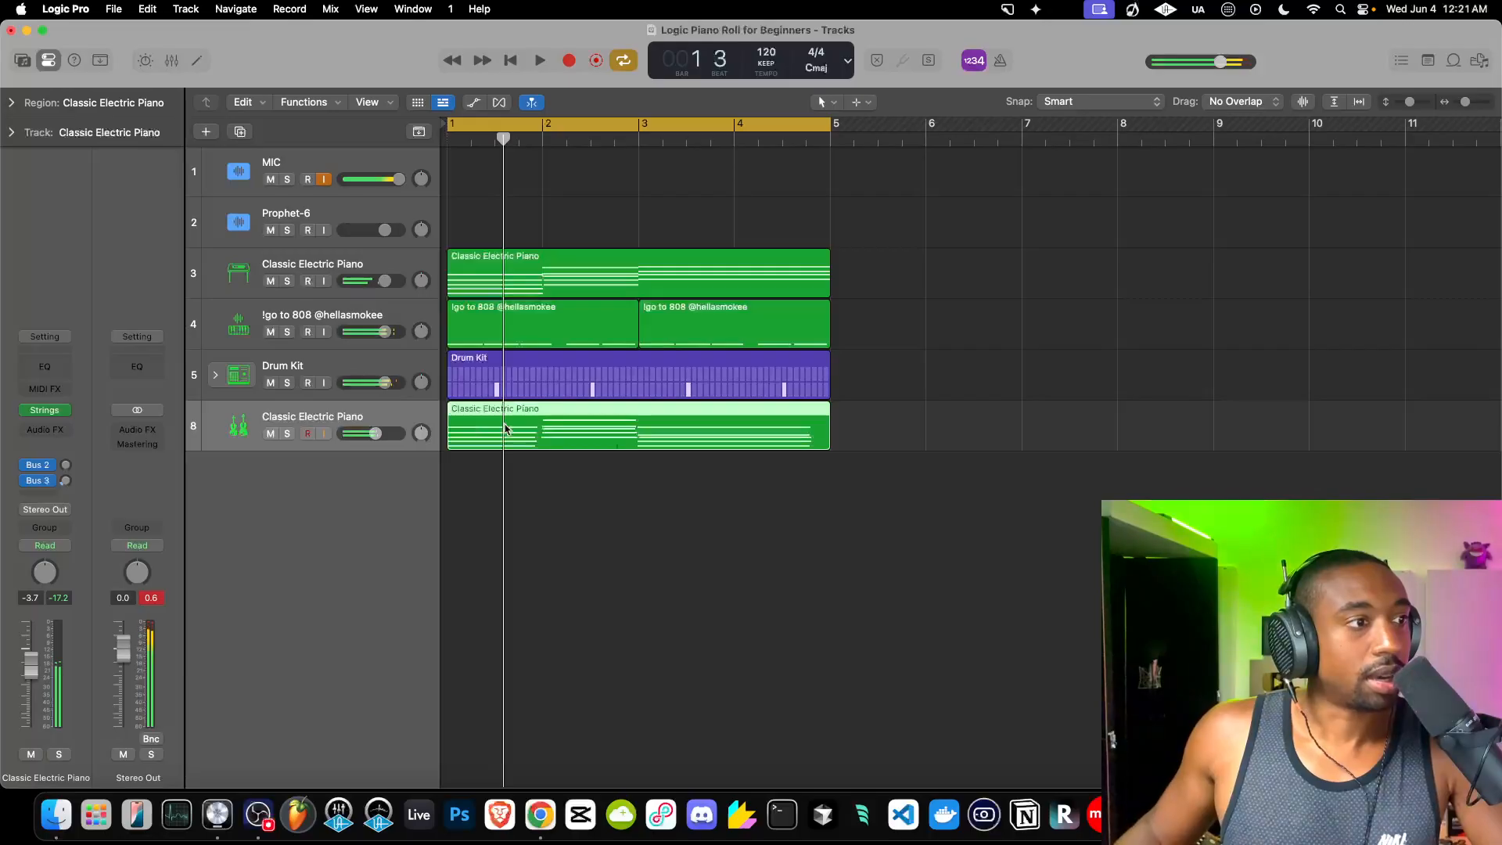
# Open the strings region on track 8 in an enlarged Piano Roll and select all its notes.
pyautogui.doubleClick(504, 427)
pyautogui.moveTo(551, 380); pyautogui.dragTo(494, 145)
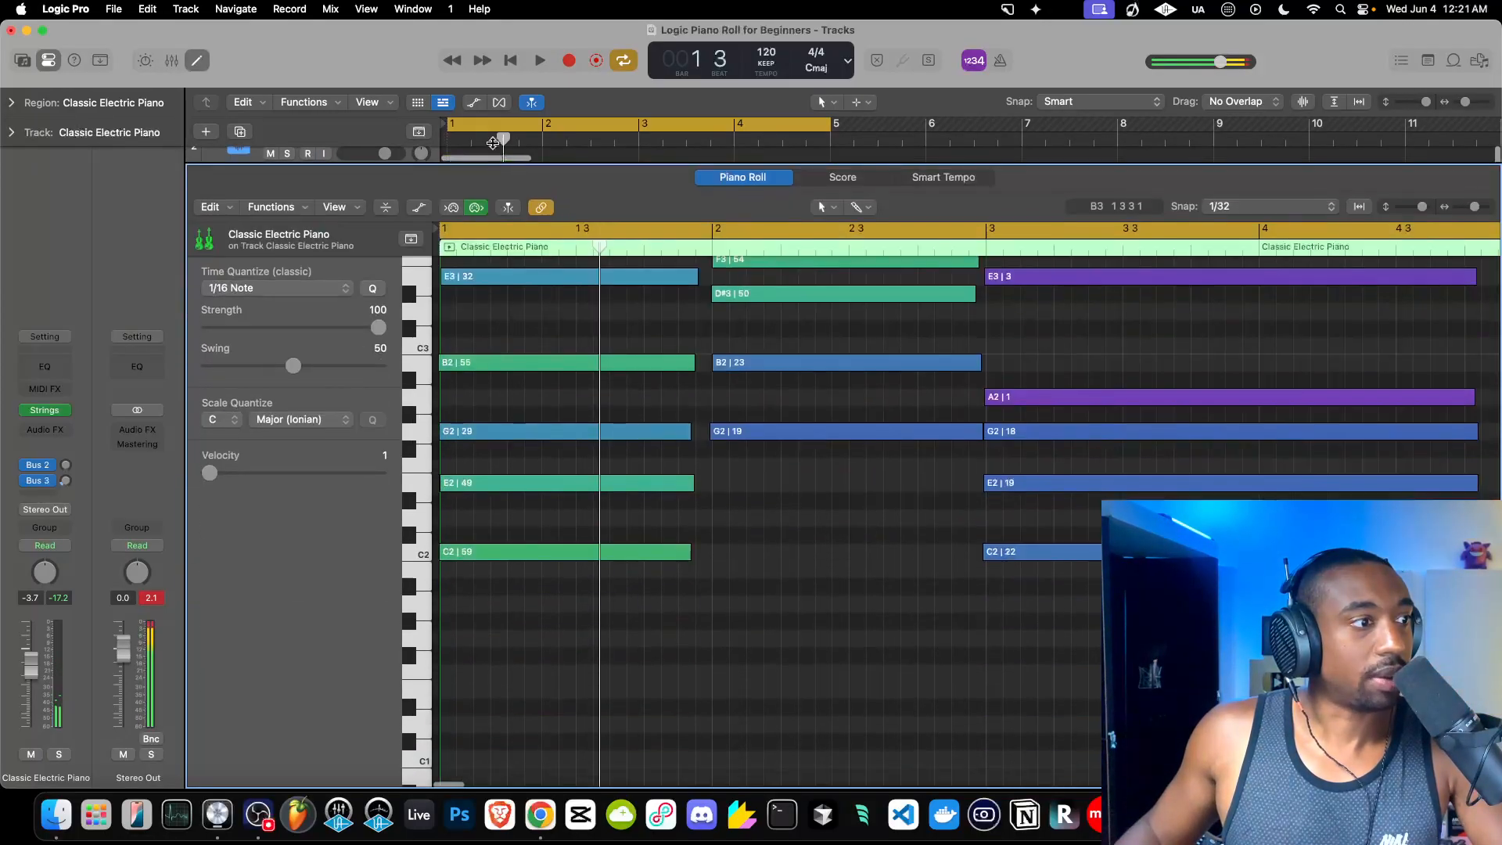
pyautogui.press('super+a')
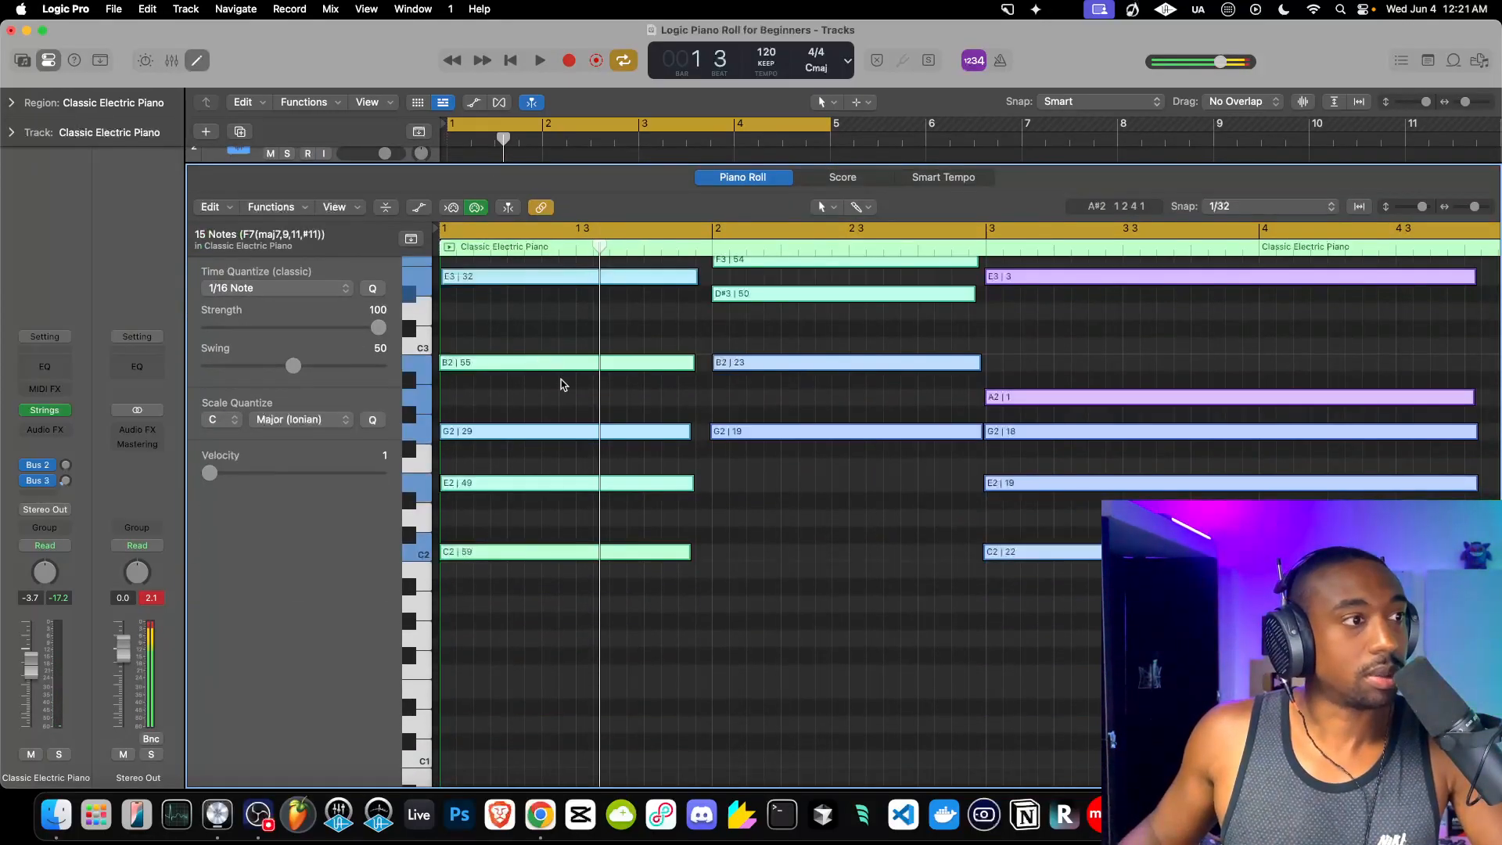
pyautogui.scroll(1, 555, 386)
# Assign a different articulation to all the selected strings notes and play the part.
pyautogui.rightClick(539, 405)
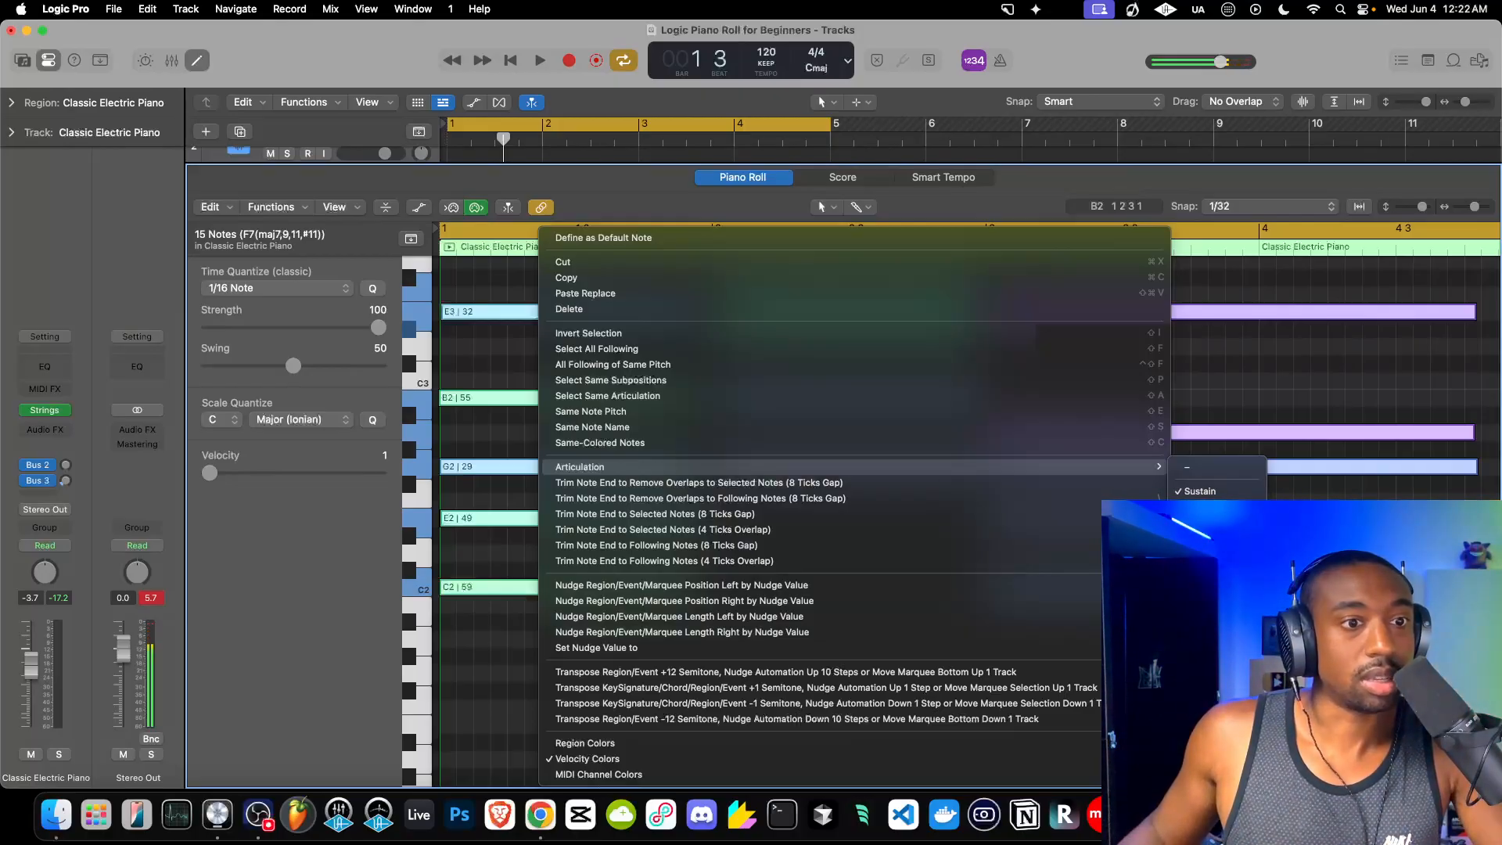
pyautogui.click(1208, 532)
pyautogui.press('space')
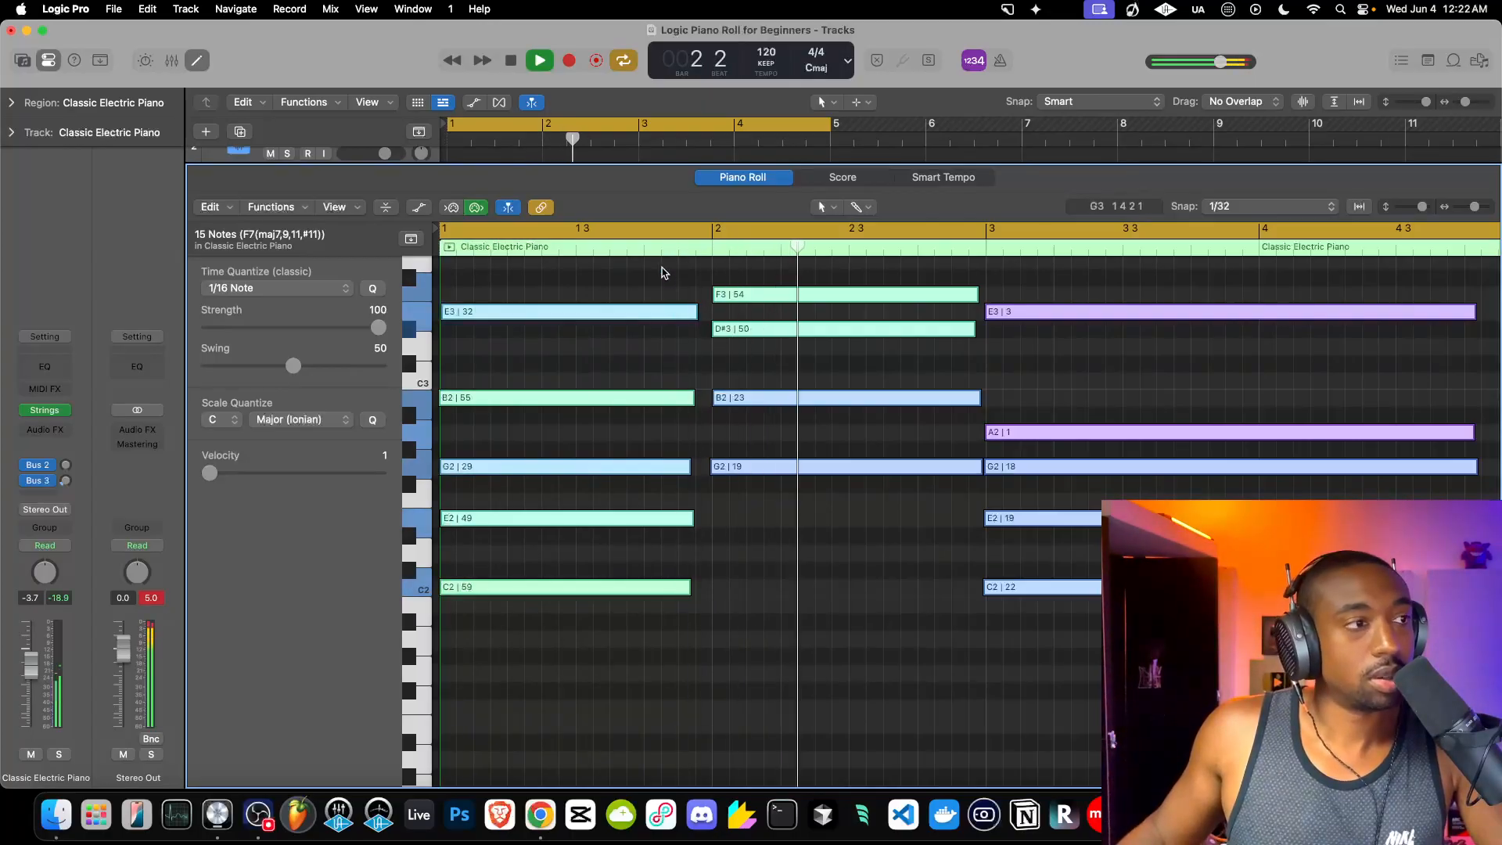
# Try different articulations on all the selected strings notes, replaying the part from the beginning after each one.
pyautogui.rightClick(538, 317)
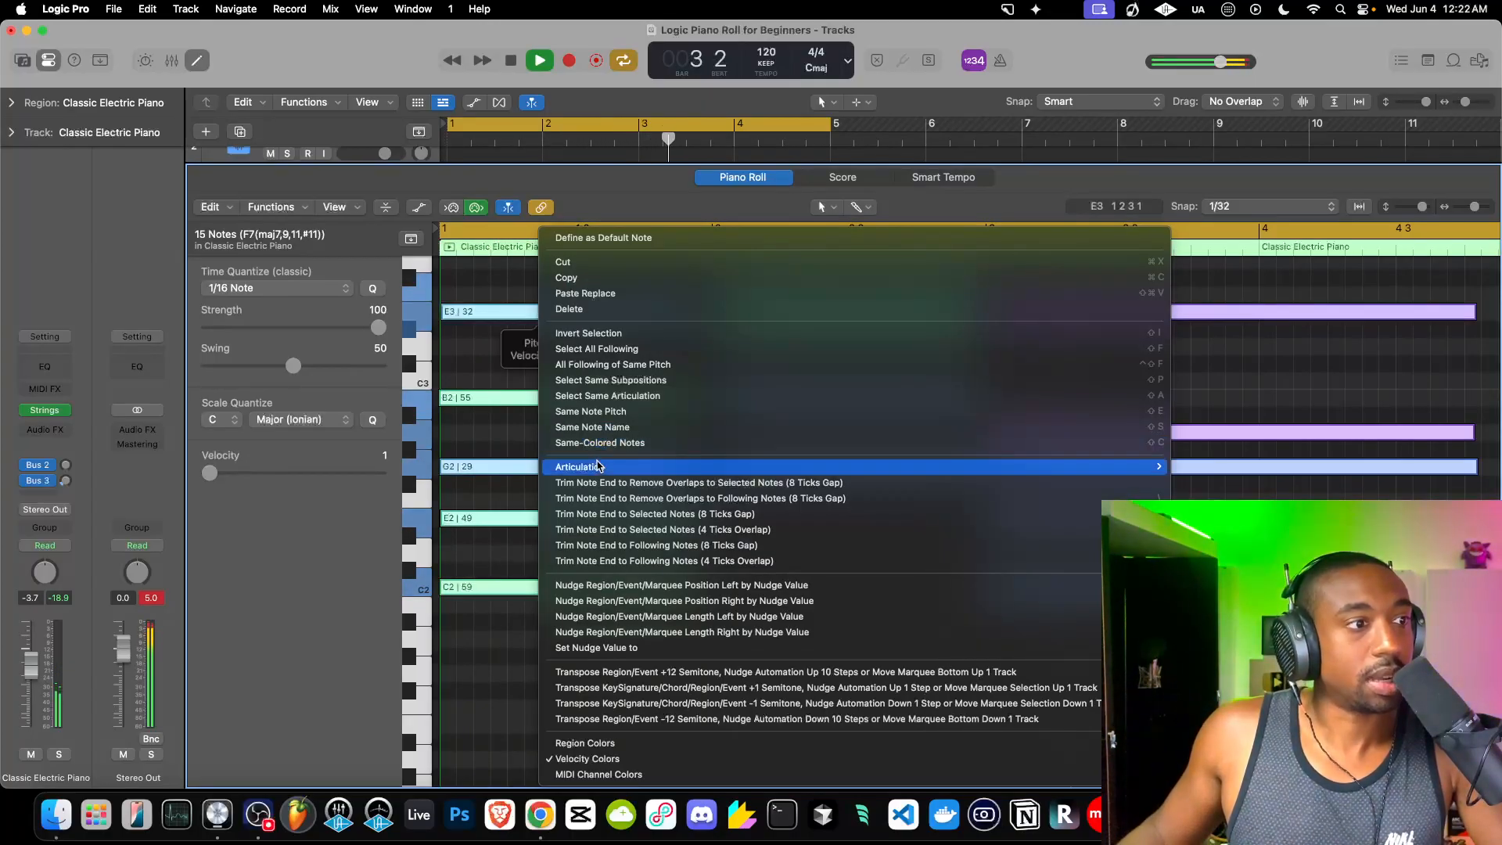
pyautogui.moveTo(597, 466)
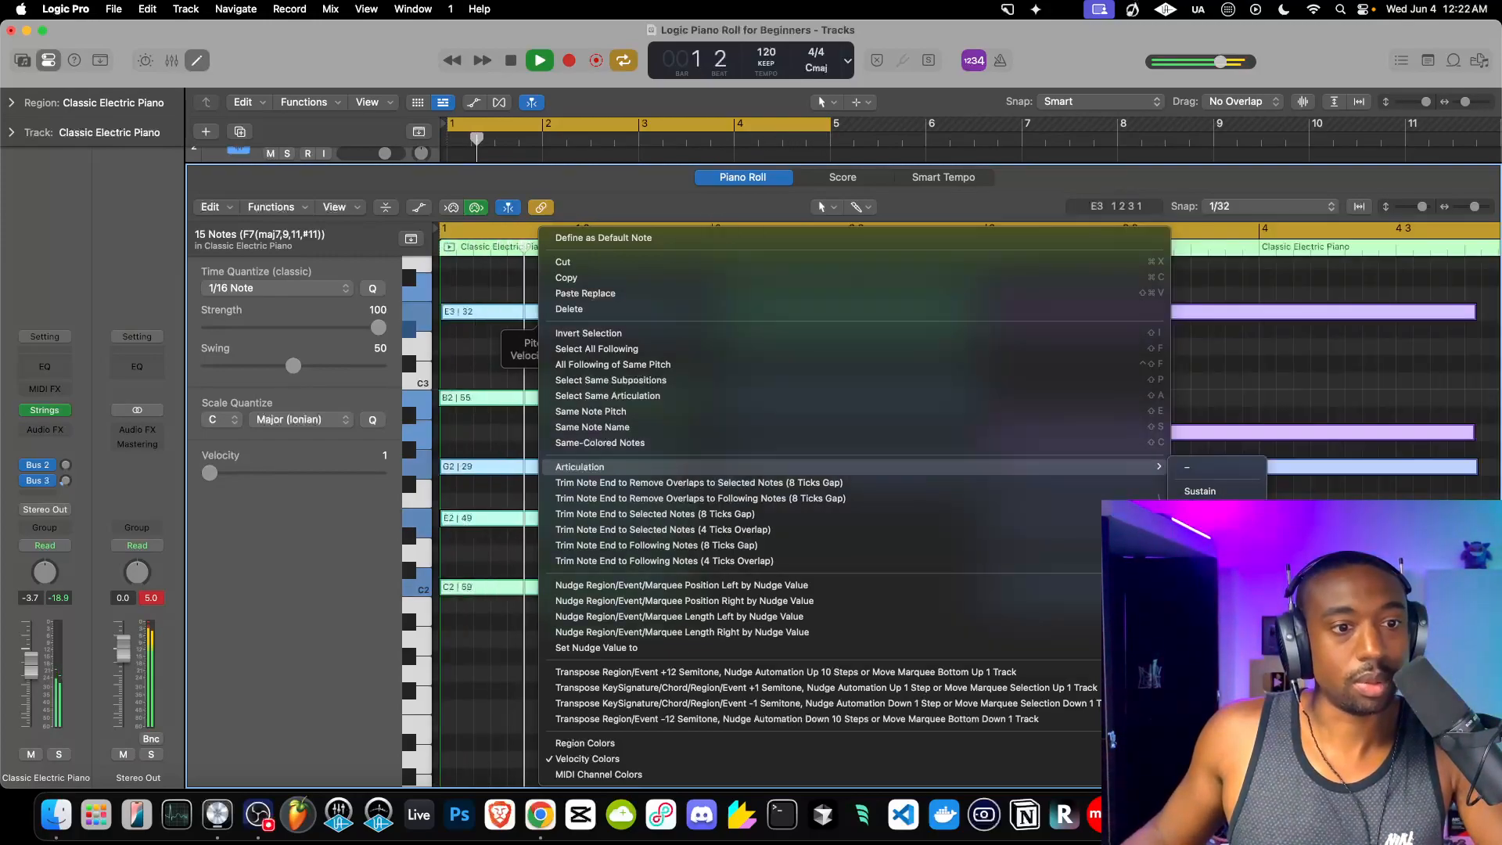
pyautogui.press('Escape')
pyautogui.press('space')
pyautogui.press('Return')
pyautogui.press('space')
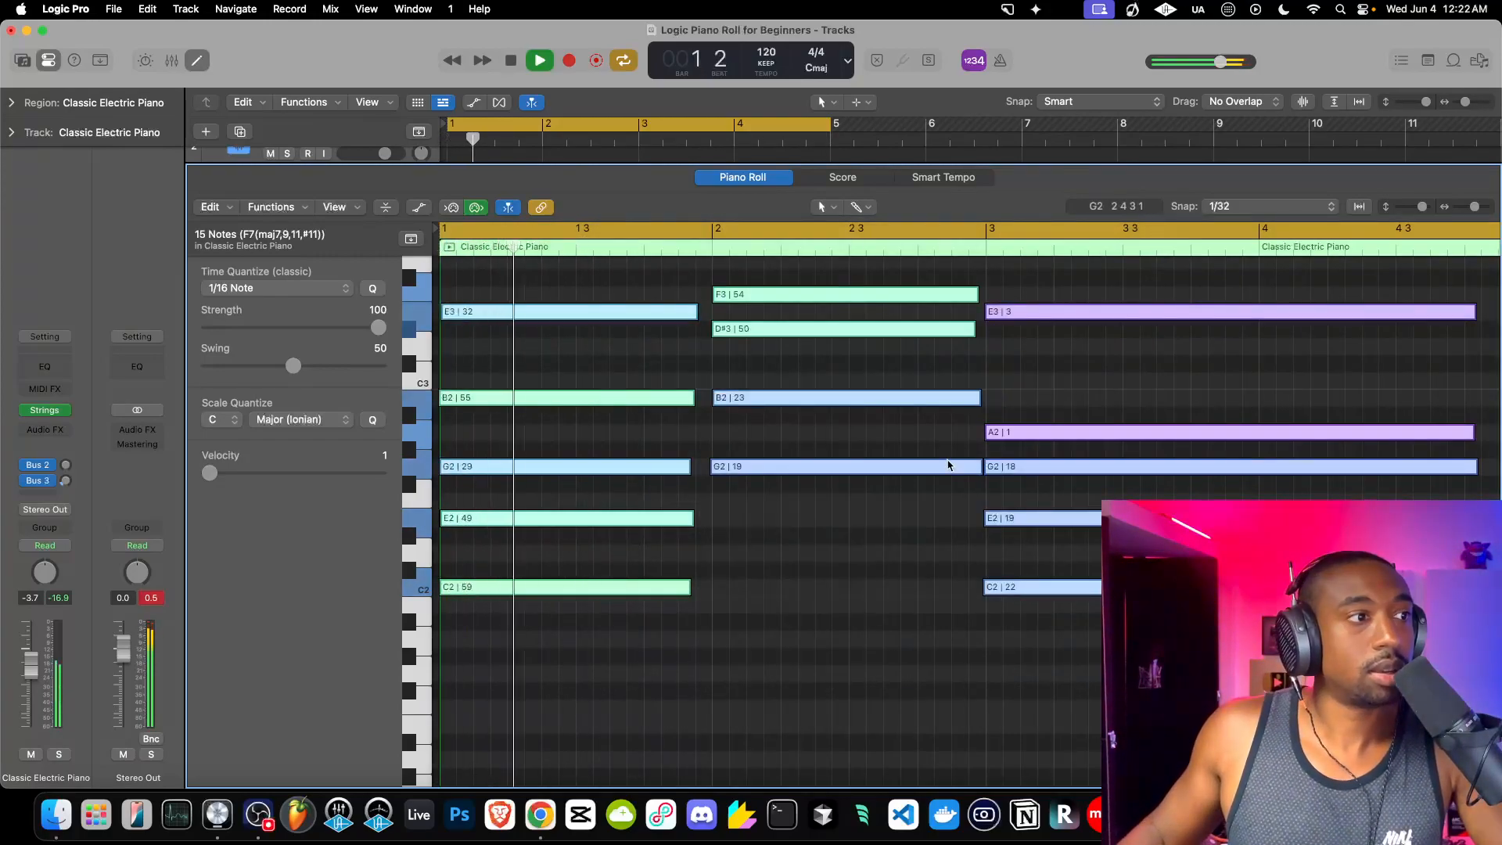
pyautogui.rightClick(597, 398)
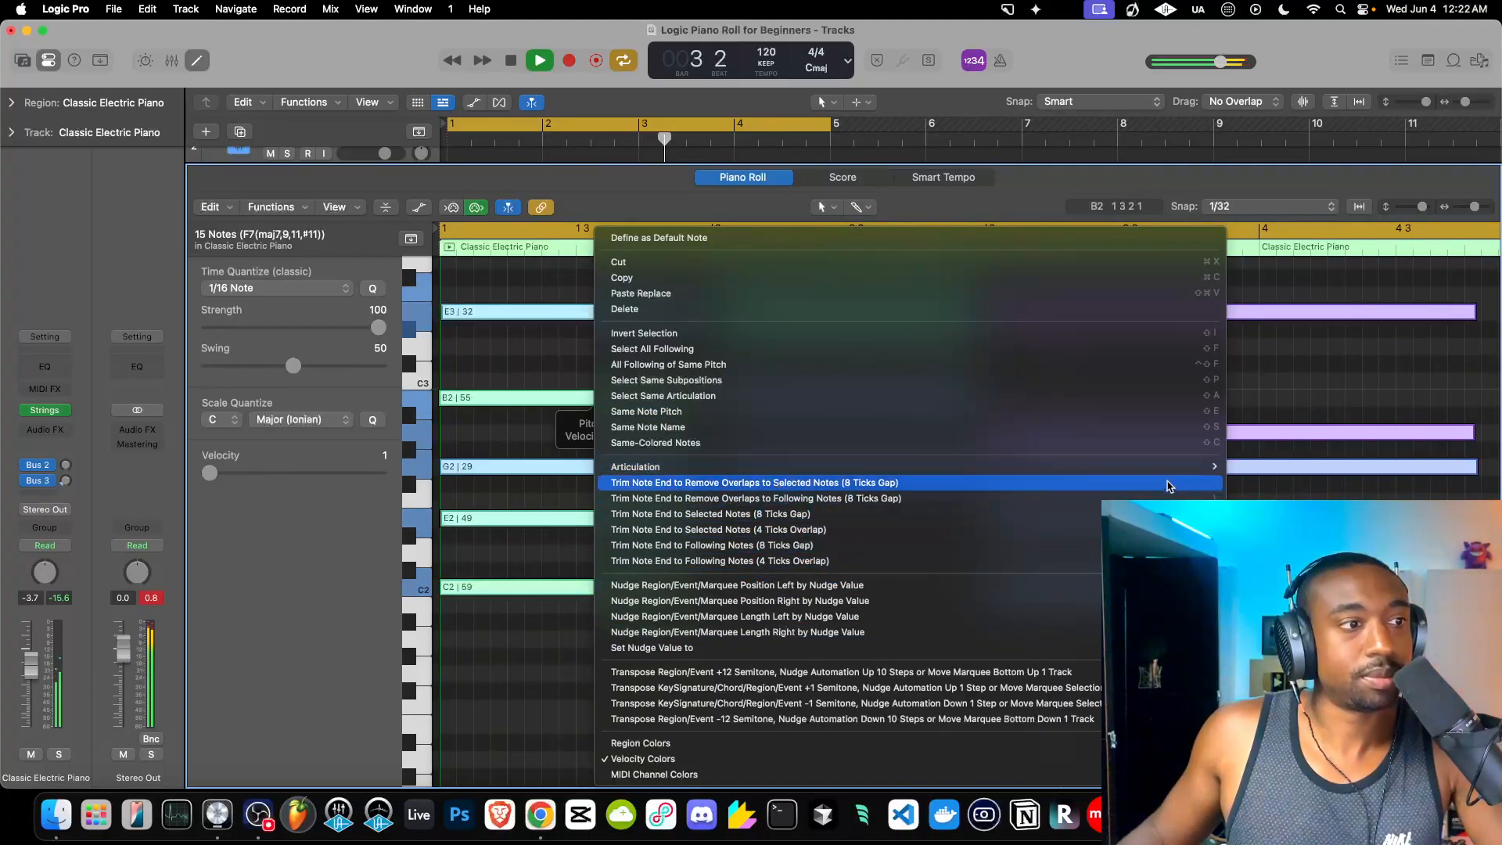
pyautogui.moveTo(1166, 466)
pyautogui.press('Escape')
pyautogui.press('Return')
pyautogui.press('space')
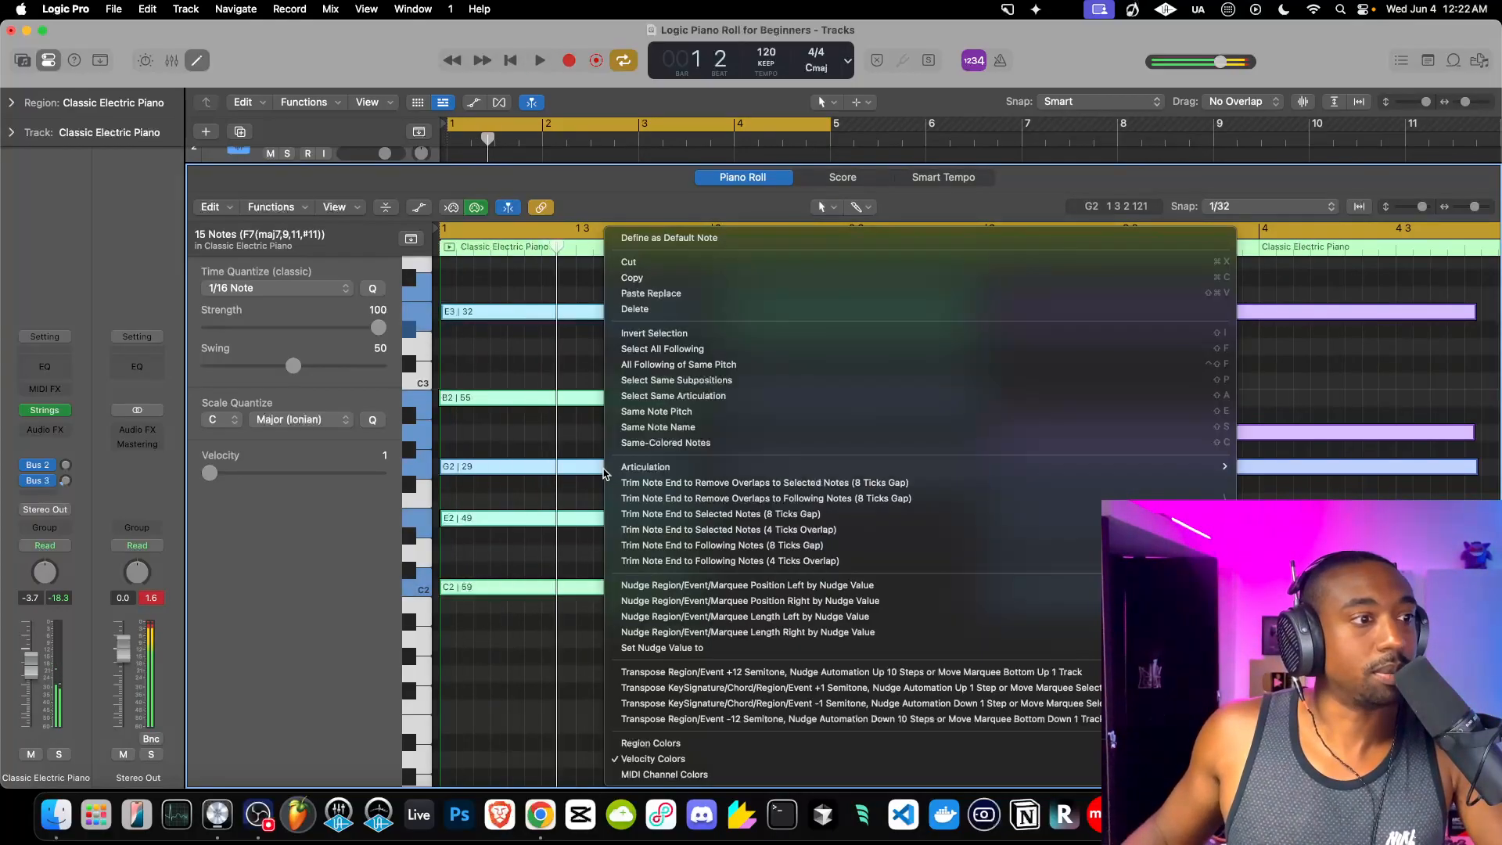
pyautogui.rightClick(604, 473)
pyautogui.press('Escape')
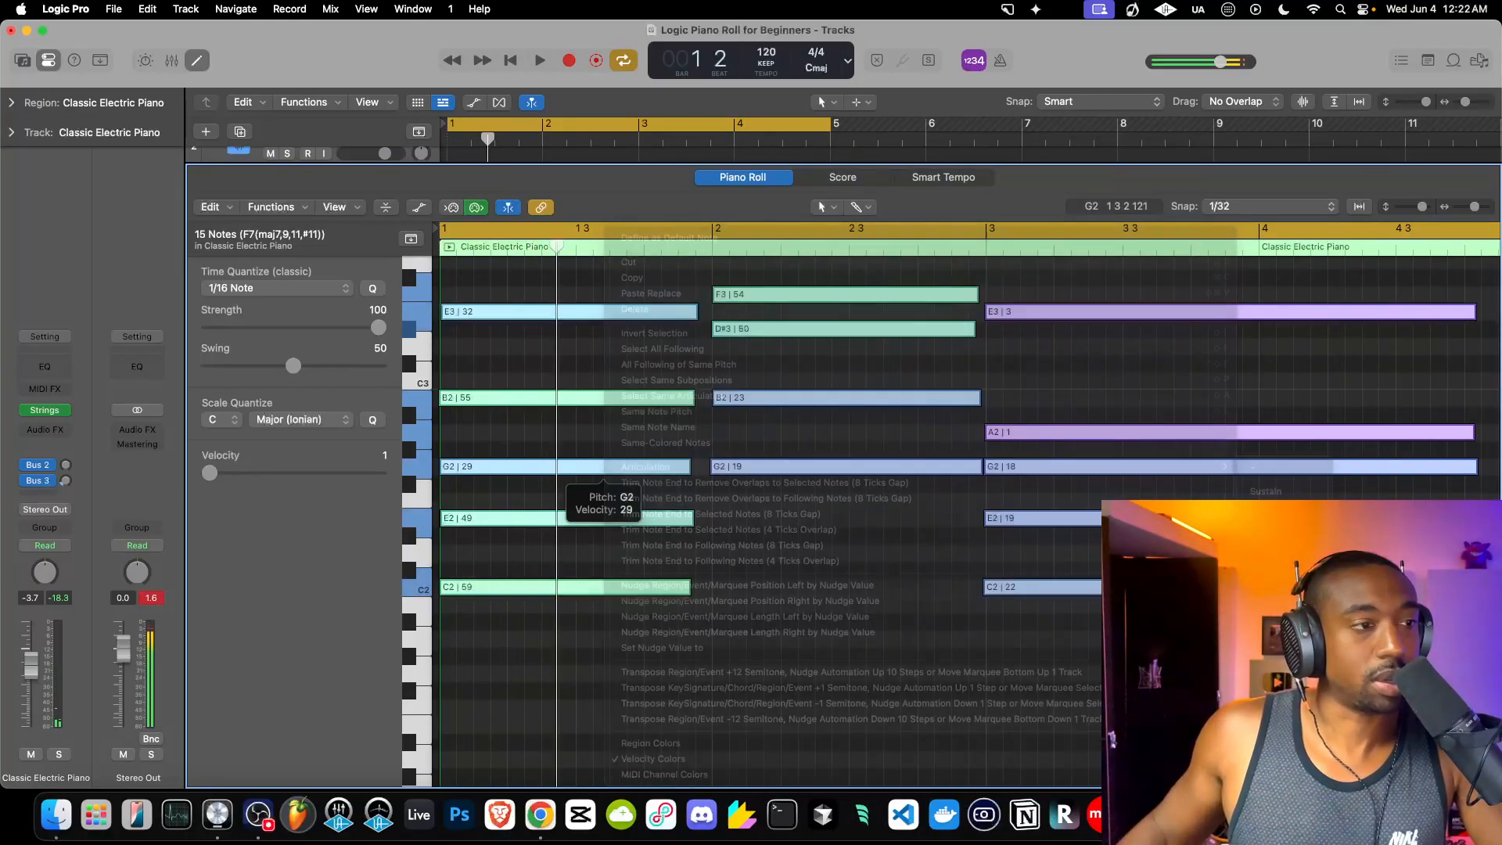
pyautogui.press('Return')
pyautogui.press('space')
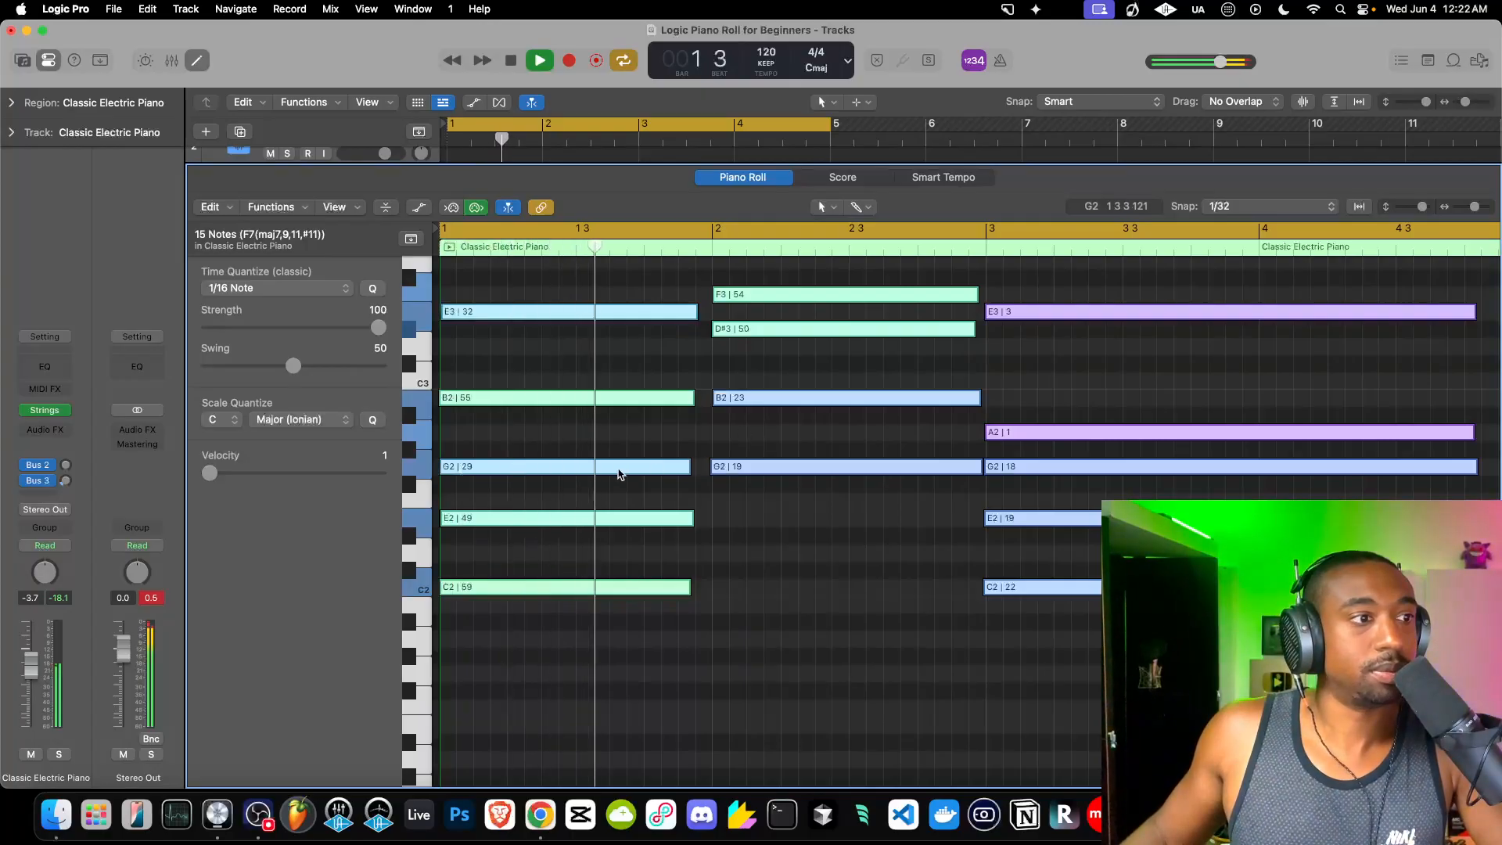
# Set the articulation of all the selected strings notes to Sustain and replay the part from the beginning.
pyautogui.rightClick(618, 472)
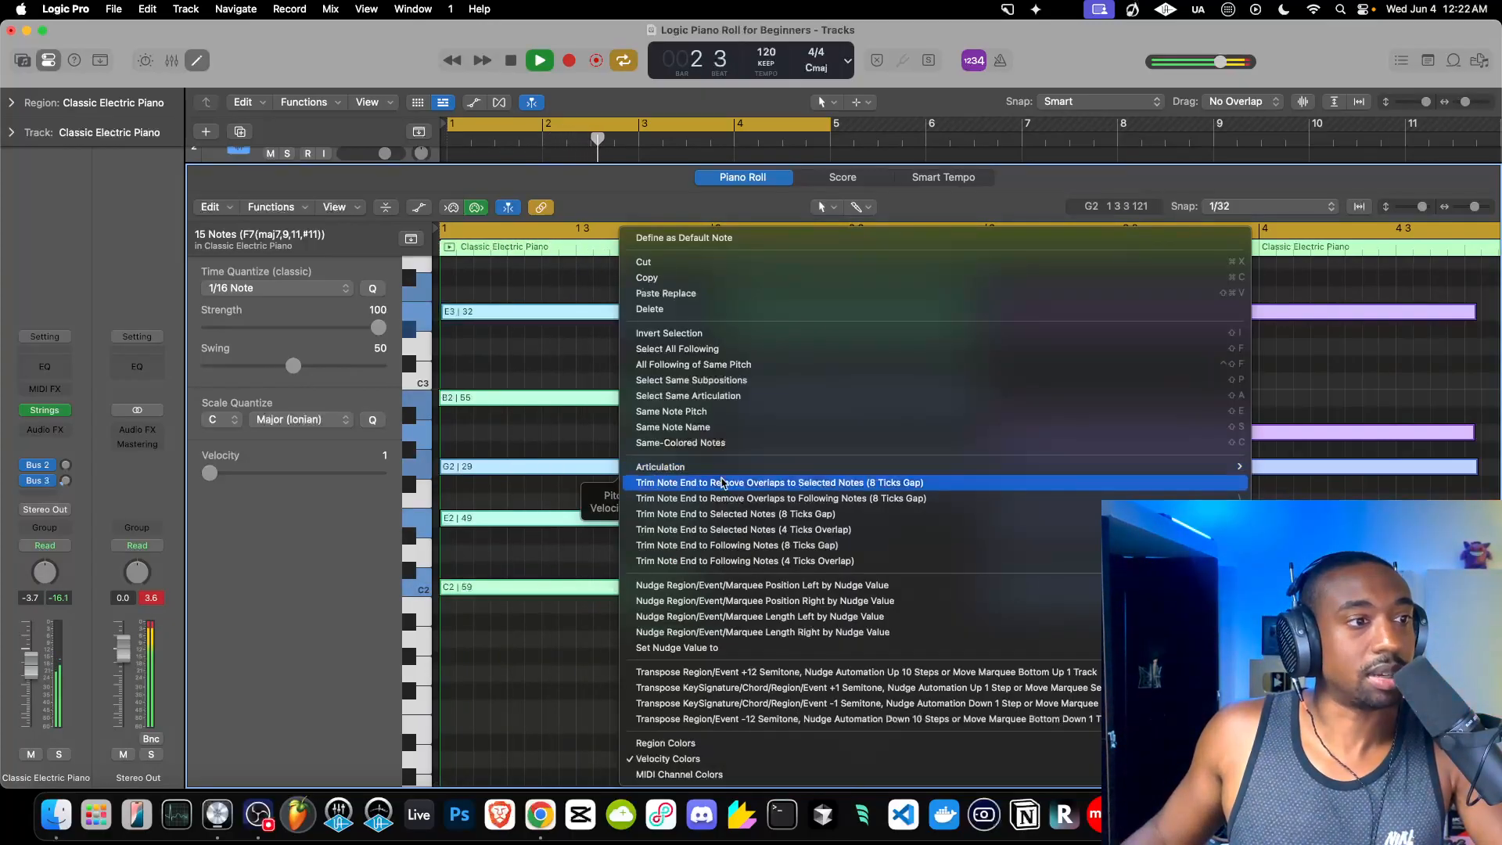
pyautogui.moveTo(708, 468)
pyautogui.click(1304, 493)
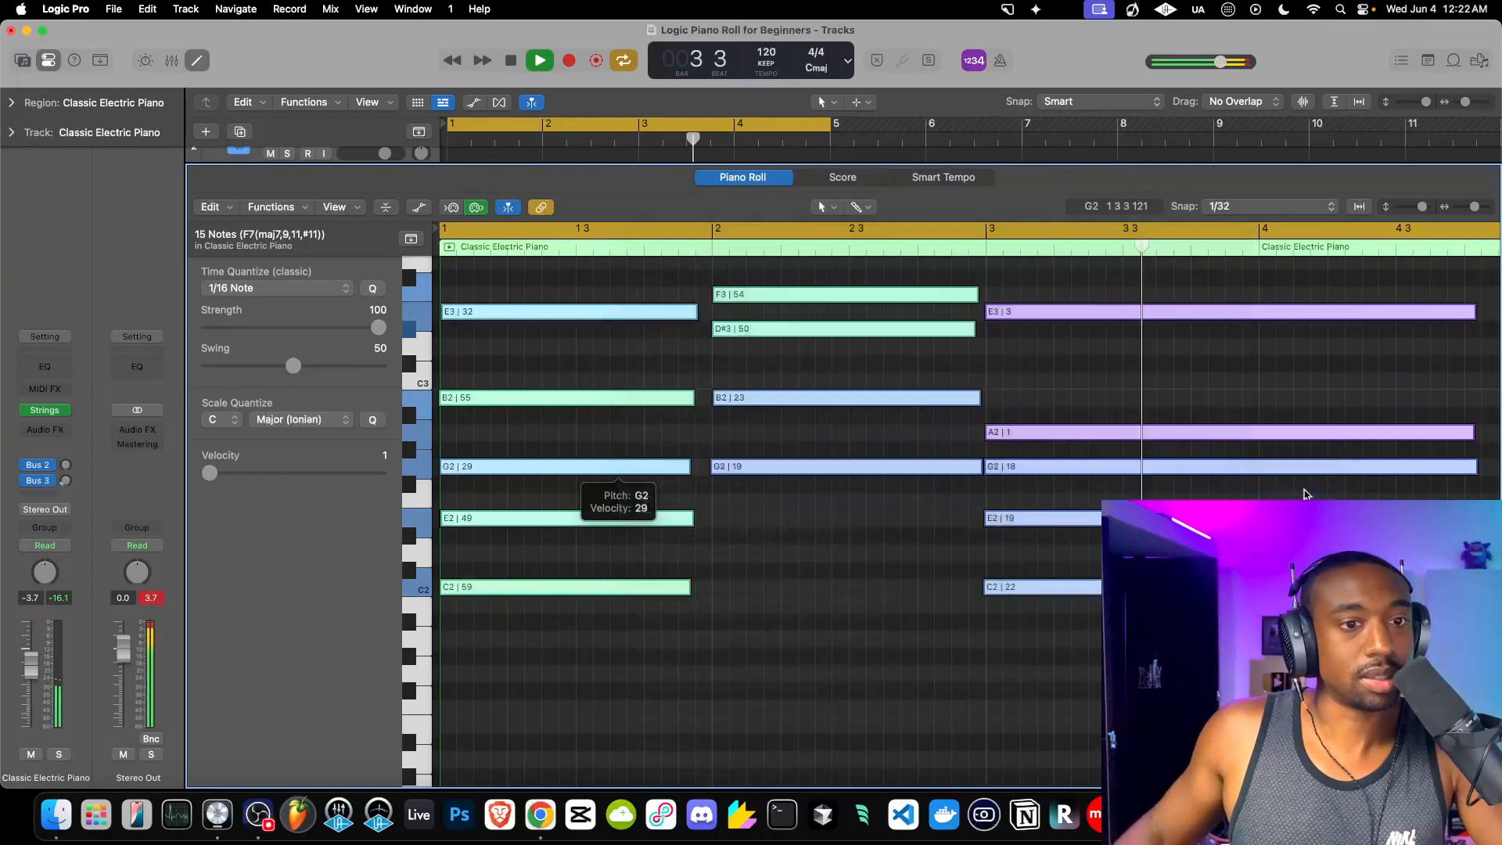
pyautogui.press('space')
pyautogui.press('Return')
pyautogui.press('space')
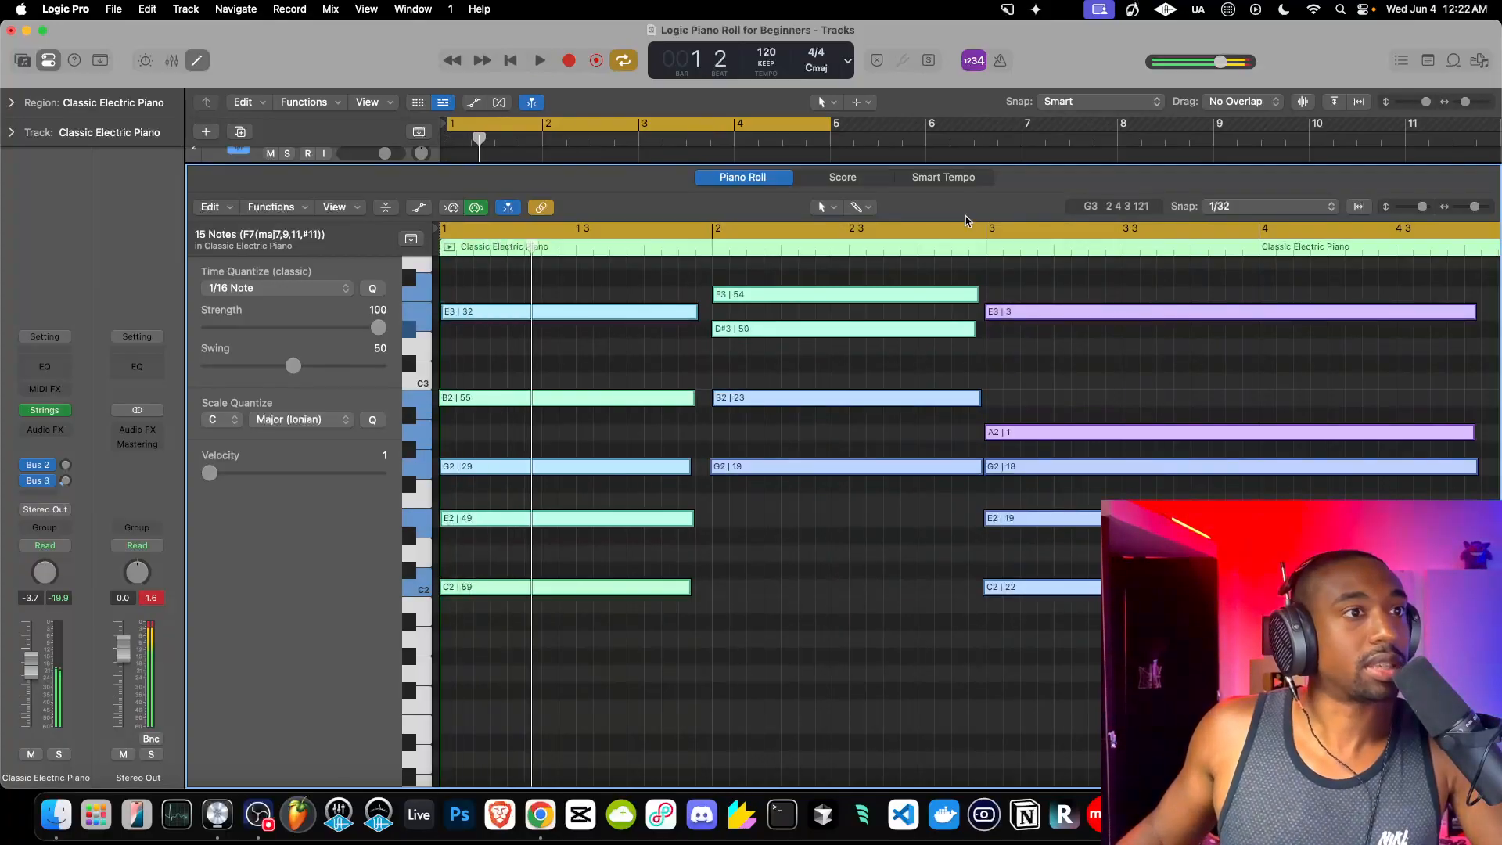
# Shrink the Piano Roll to reveal the tracks and lower the strings volume on track 8 to -8.4 dB during playback.
pyautogui.moveTo(926, 165); pyautogui.dragTo(931, 400)
pyautogui.press('space')
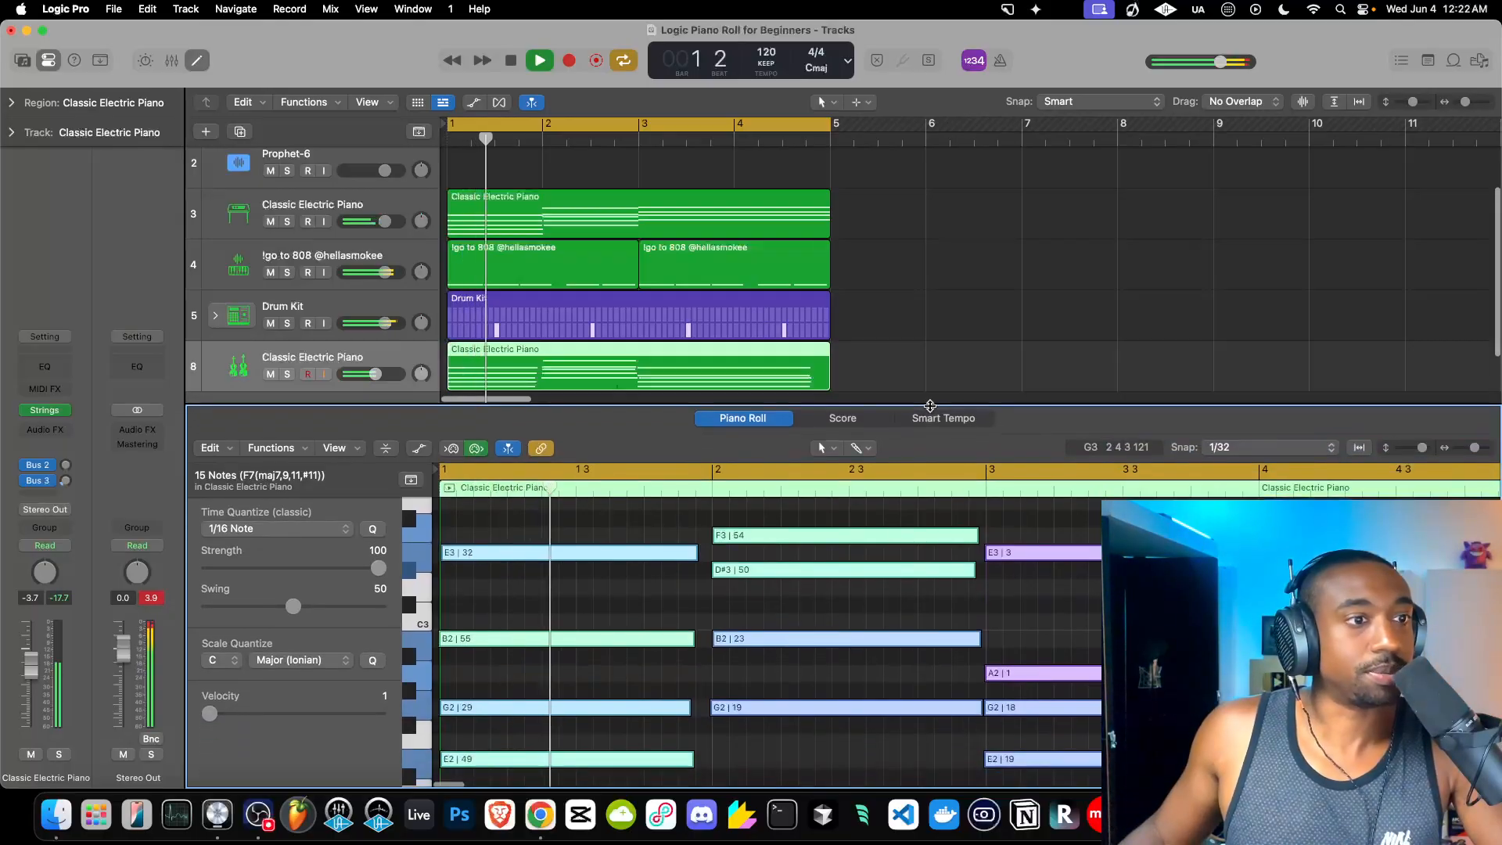
pyautogui.moveTo(376, 374); pyautogui.dragTo(368, 374)
# Collapse the Piano Roll so only the tracks are shown, and play the full beat briefly from the beginning.
pyautogui.moveTo(727, 399); pyautogui.dragTo(673, 783)
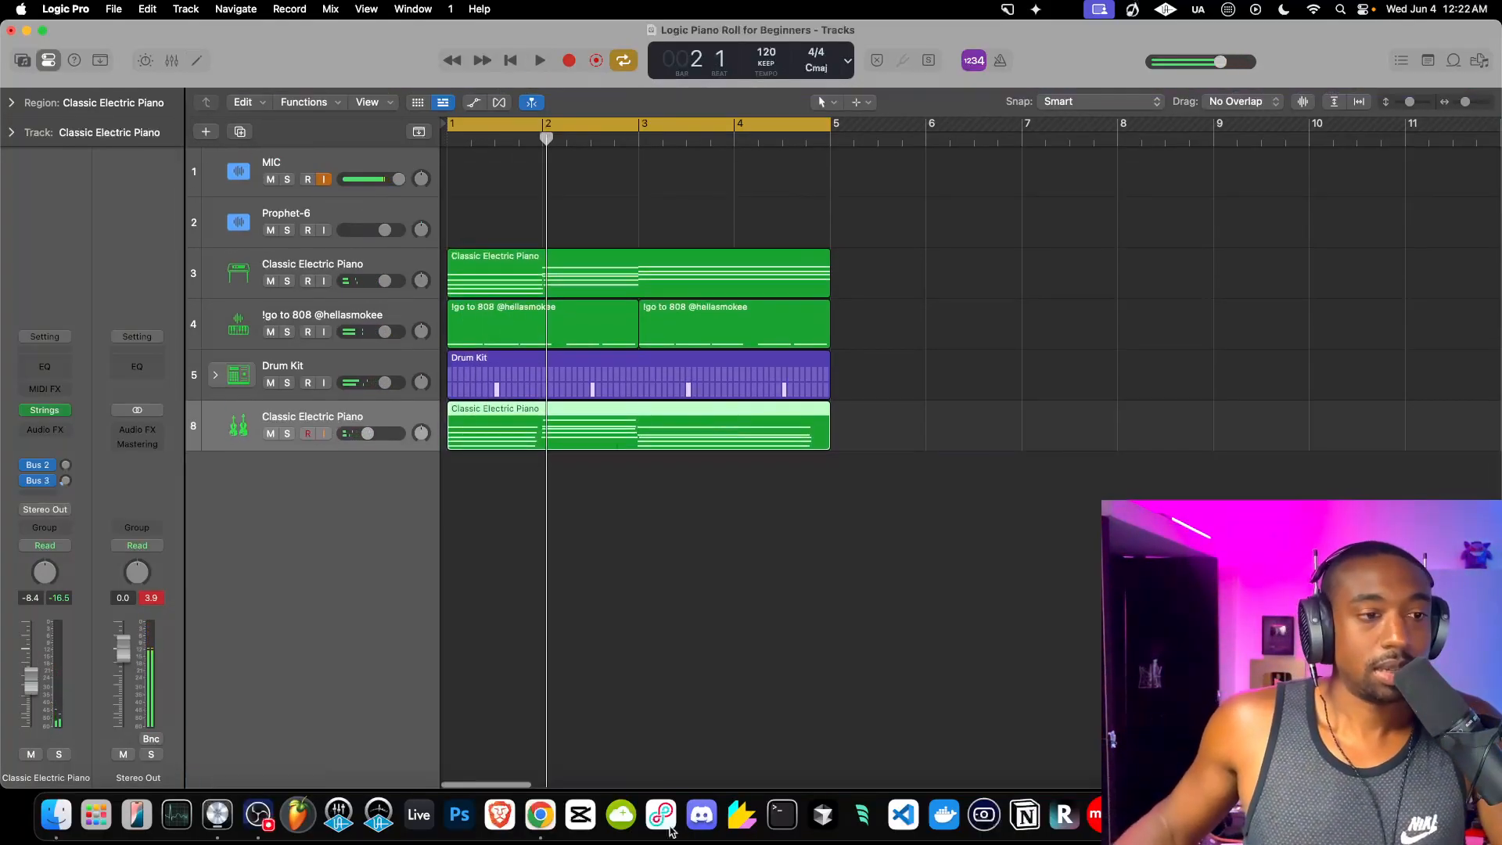
pyautogui.press('Return')
pyautogui.press('space')
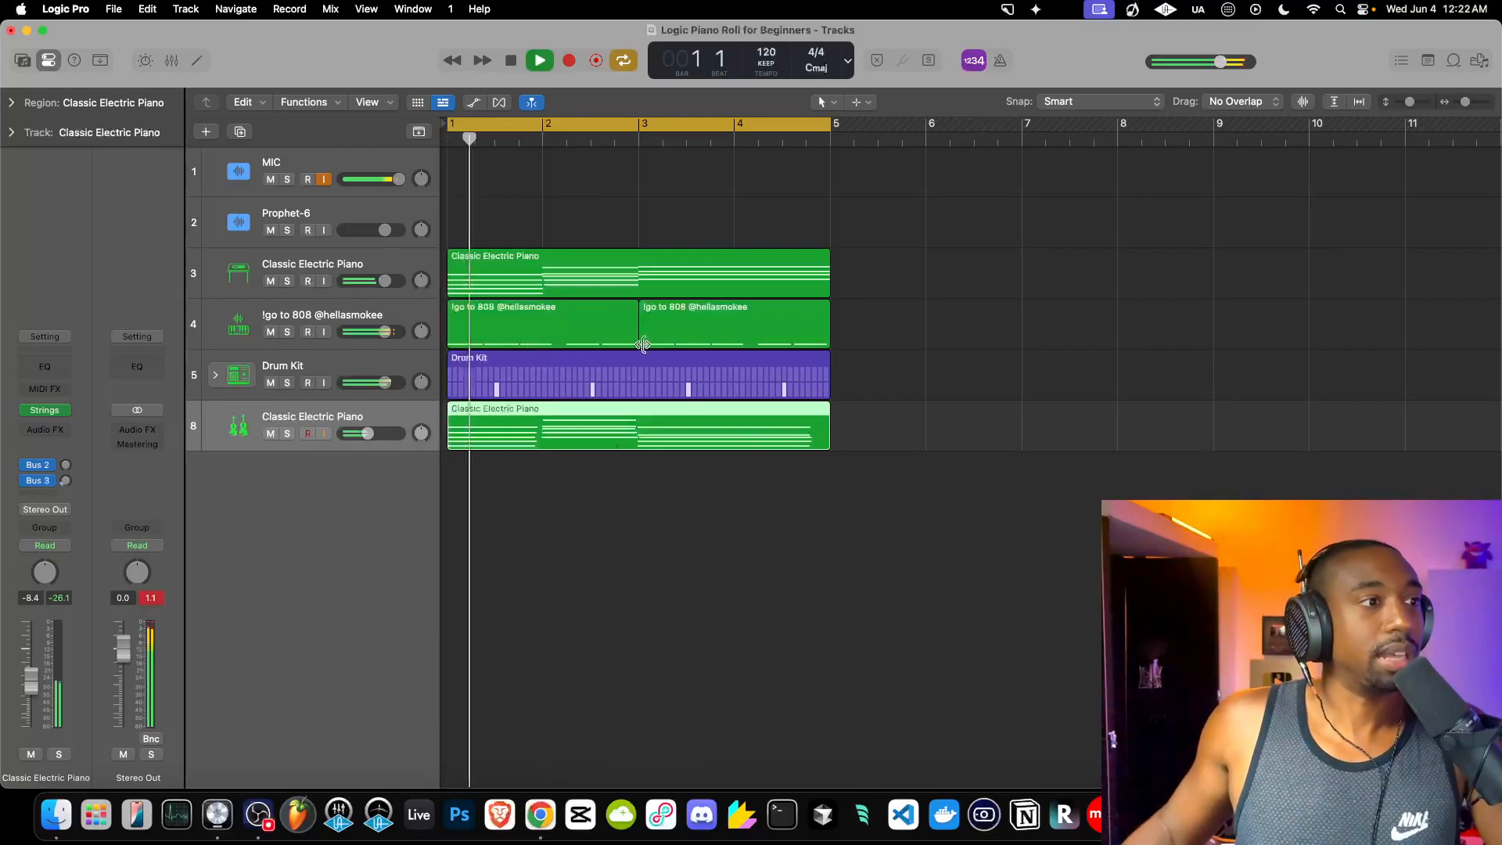
pyautogui.press('space')
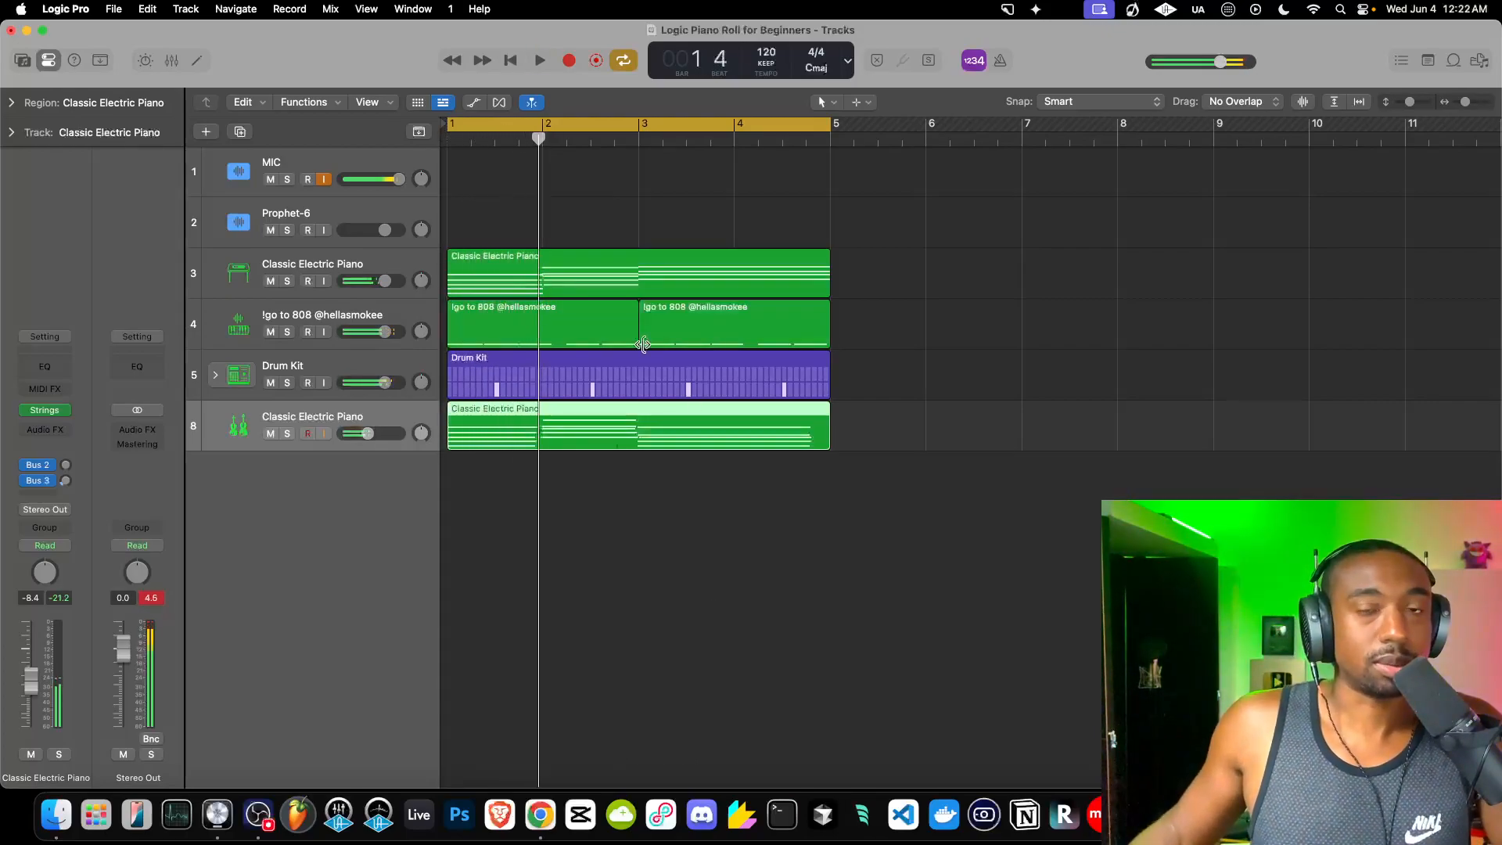